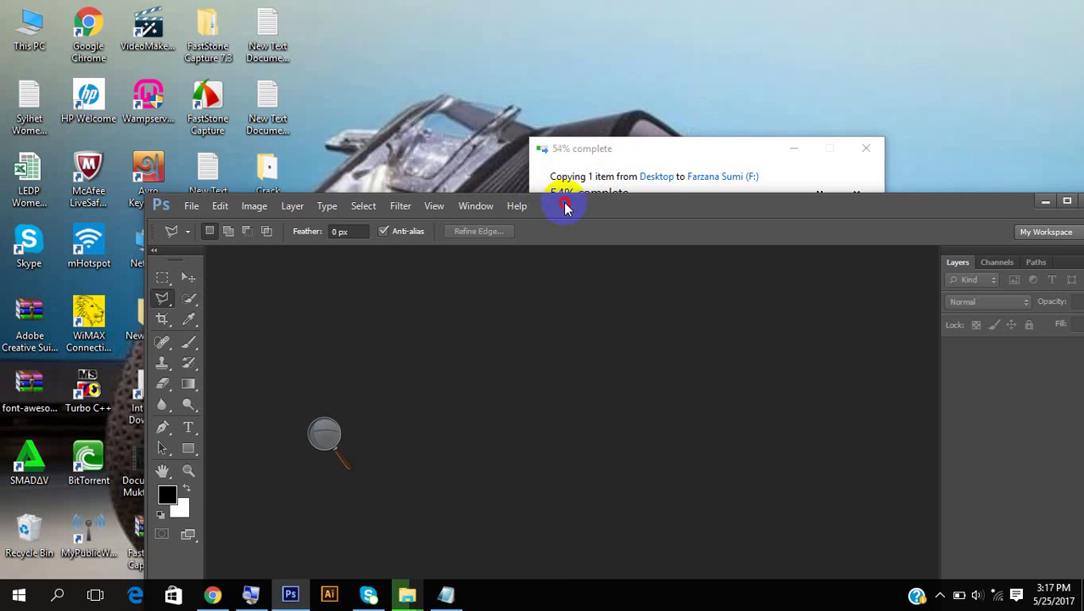
Open the Lesson Pic folder inside Graphic Design_Girls, Class_03, Class Material, keeping the Photoshop window visible beside it
left_click_drag(565, 204, 848, 130)
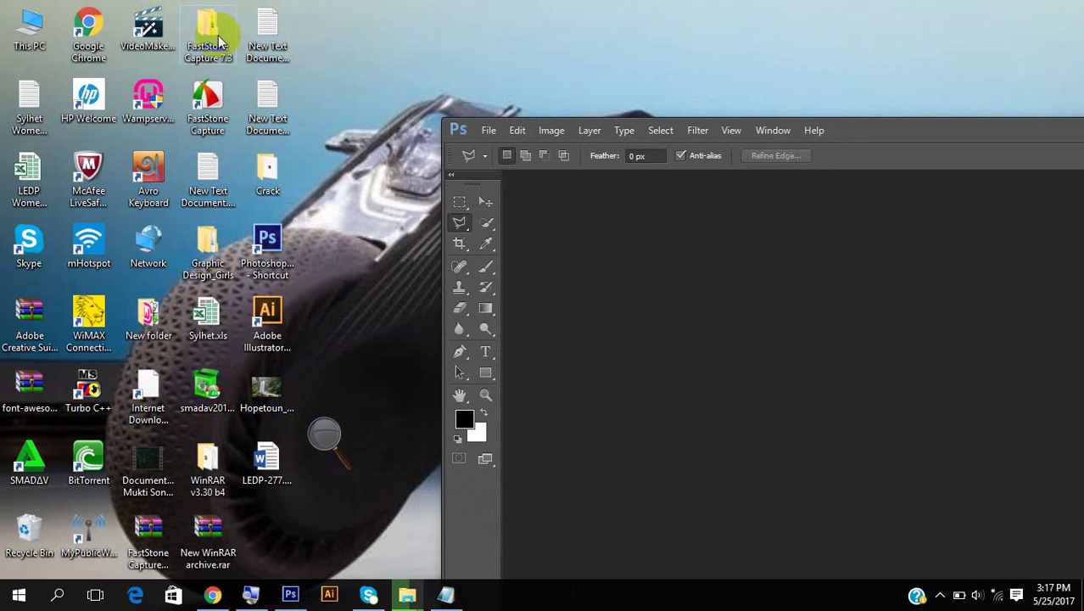
double_click(208, 243)
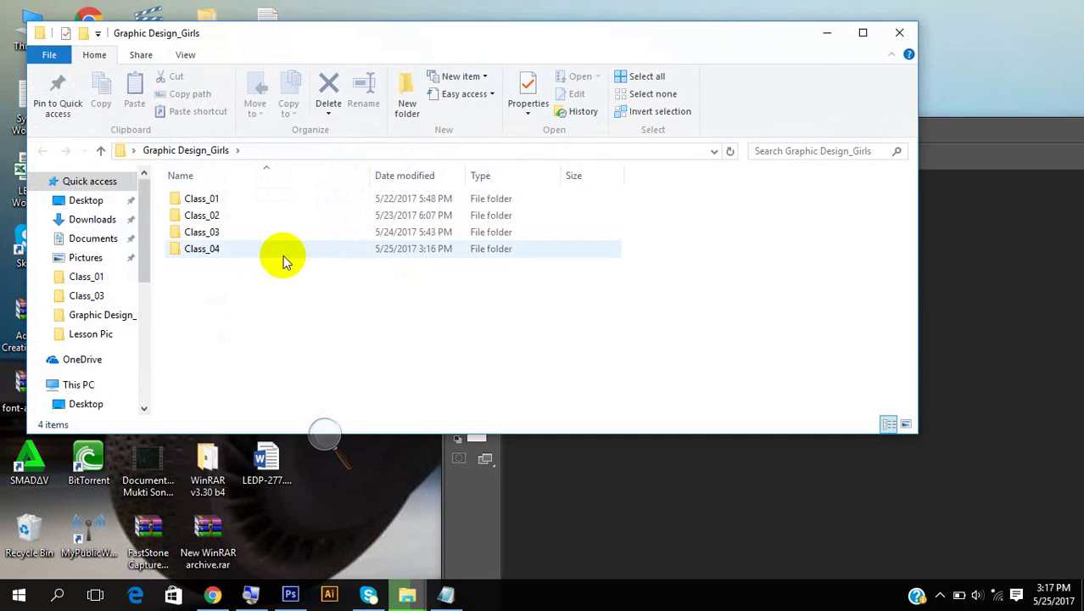
double_click(235, 232)
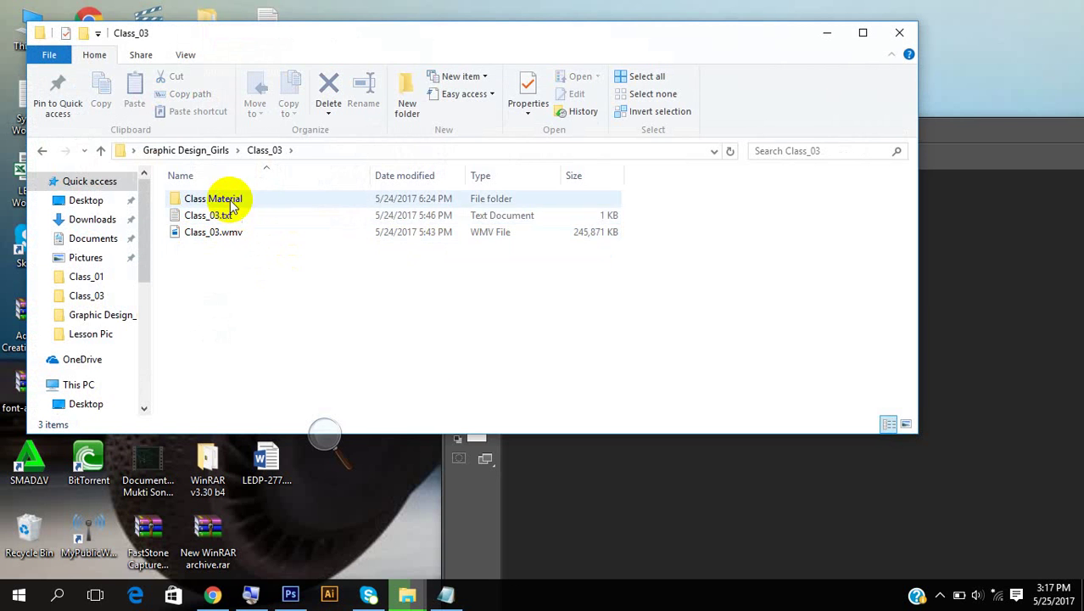
double_click(231, 203)
left_click_drag(390, 34, 197, 62)
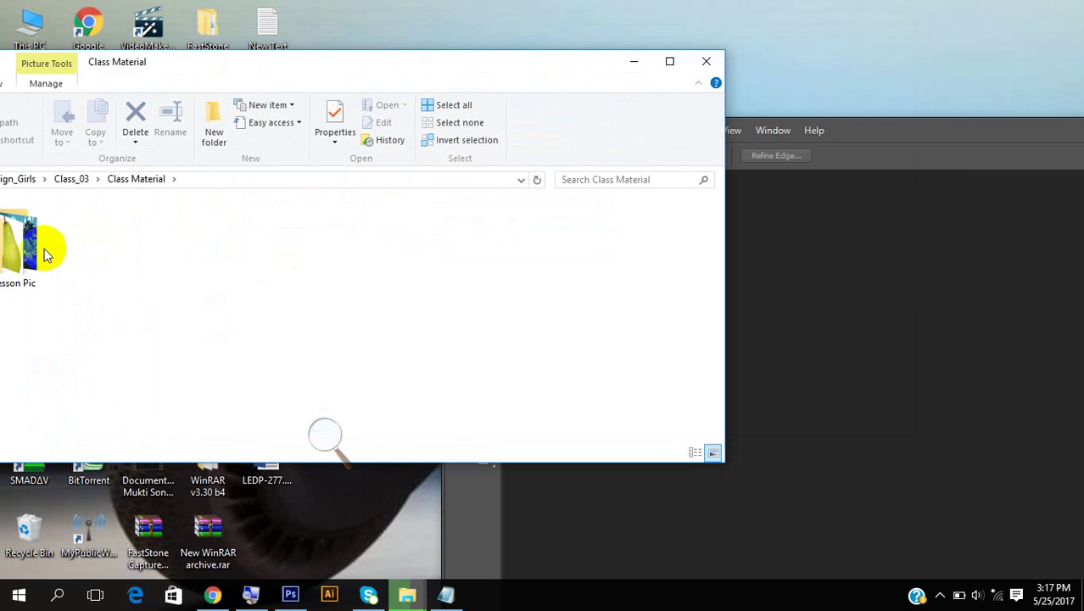
double_click(204, 288)
Open the HD-Avatar-Pictures helicopter wallpaper from the folder in Photoshop and maximize the Photoshop window
left_click(575, 246)
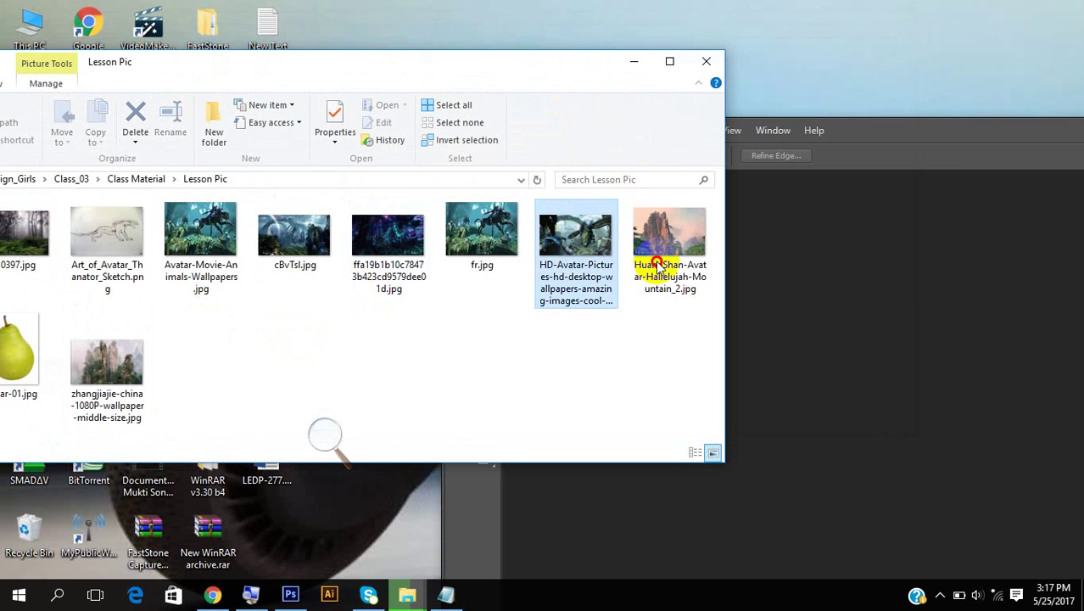
left_click_drag(658, 267, 963, 317)
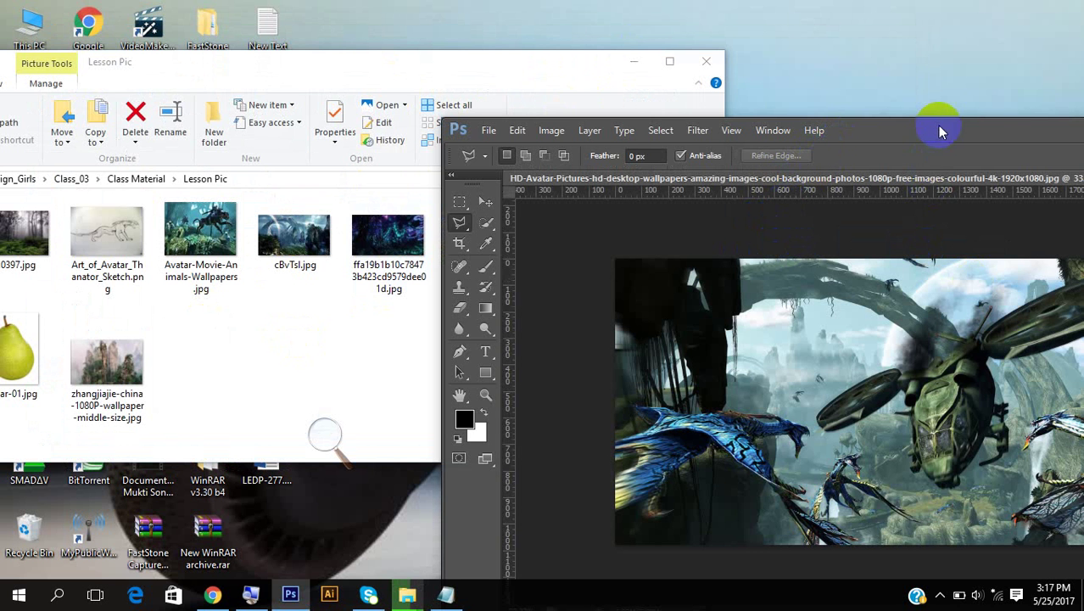
left_click_drag(938, 128, 852, 9)
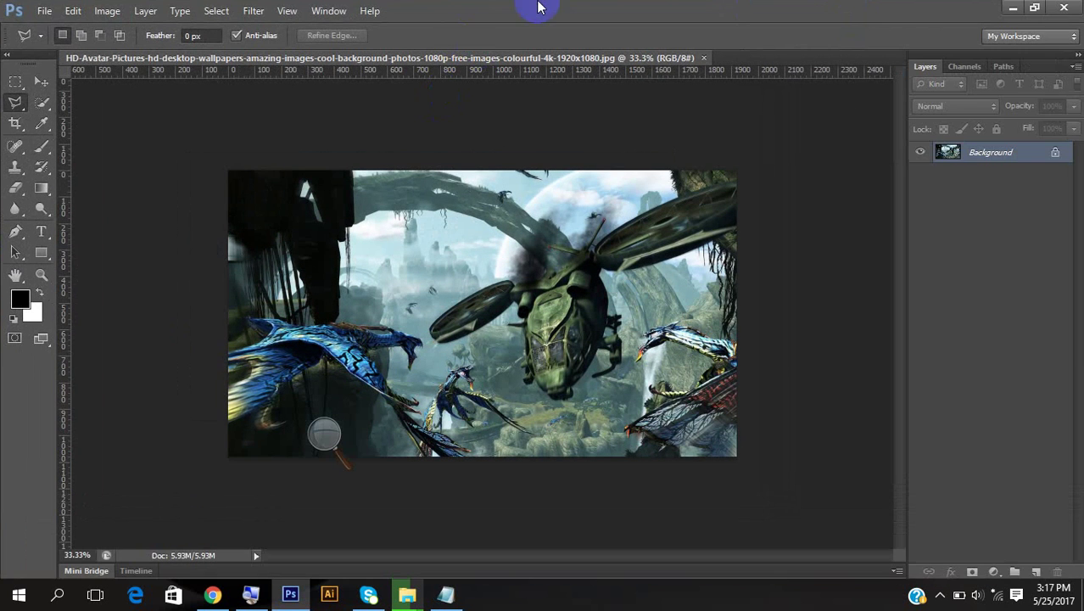
mouse_move(584, 8)
left_mouse_down()
mouse_move(593, 5)
mouse_move(582, 5)
left_mouse_up()
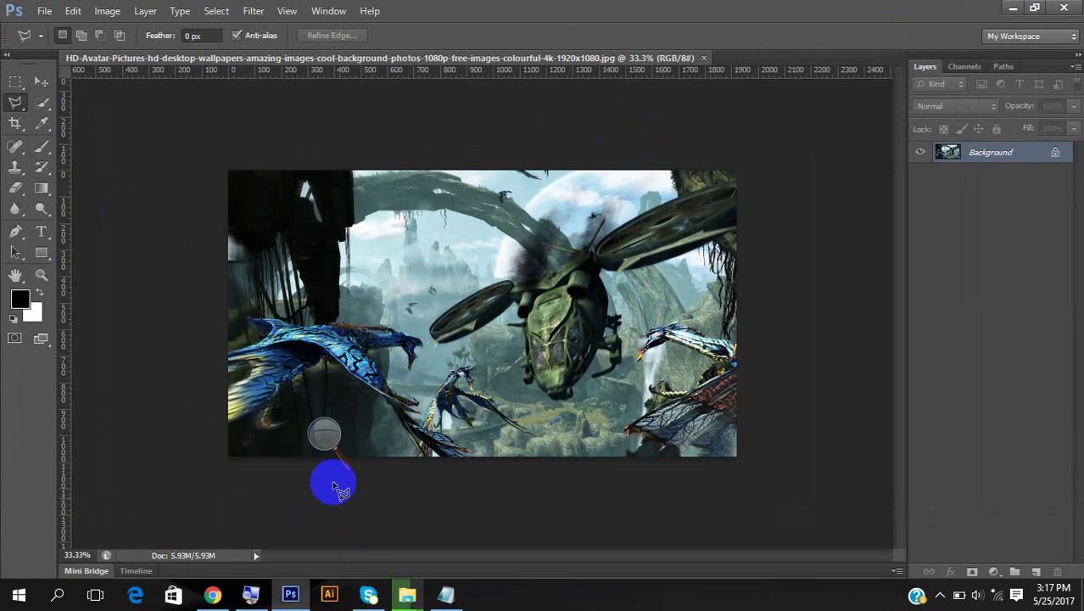
Draw a freehand selection around the helicopter's body with the Lasso tool
left_click(325, 437)
left_click(344, 443)
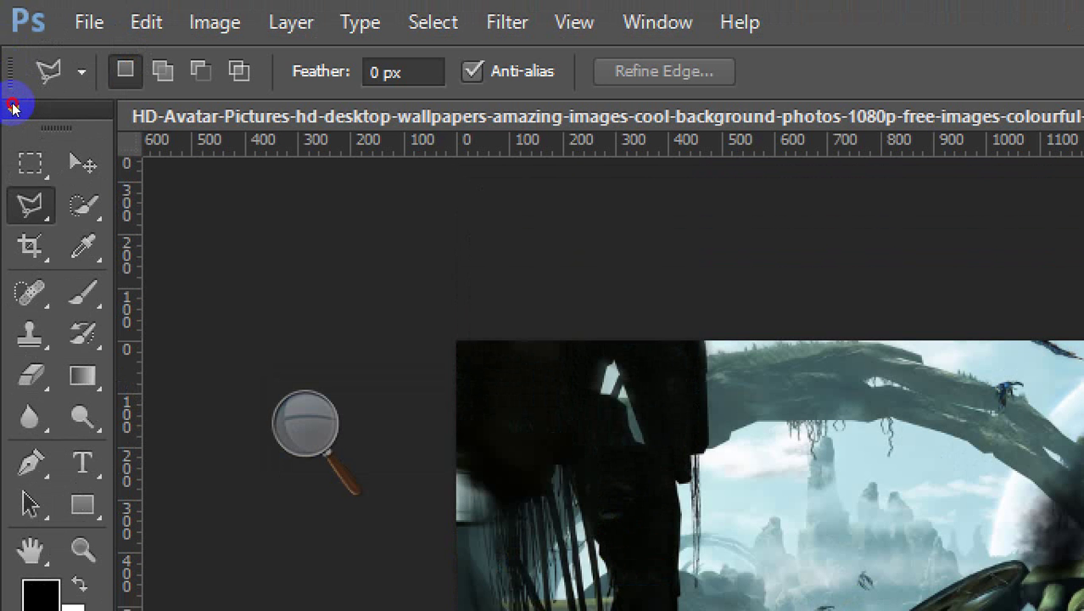
right_click(29, 205)
left_click(161, 200)
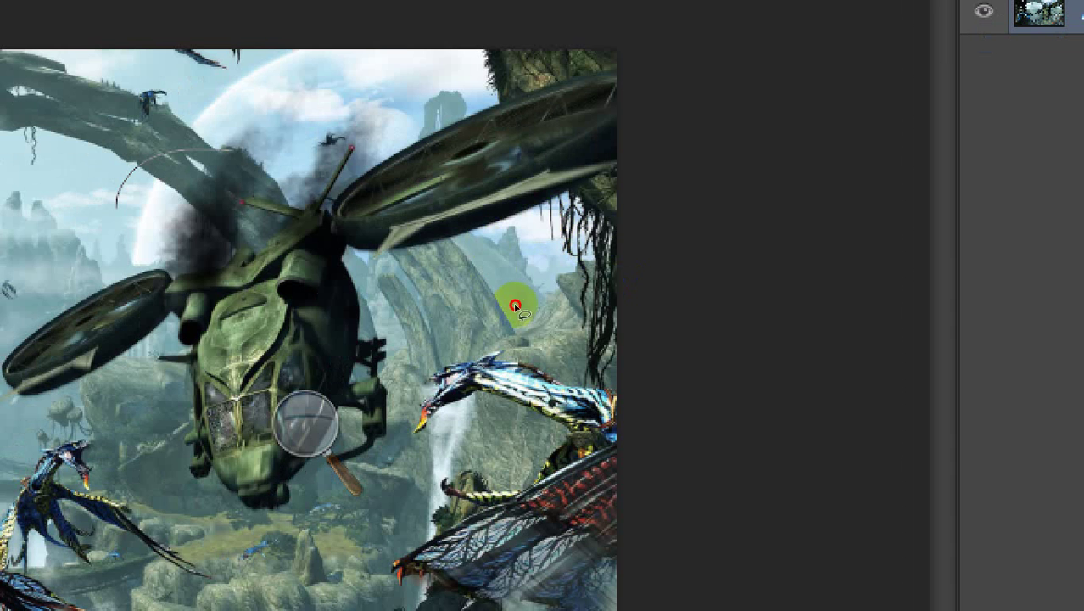
mouse_move(515, 306)
left_mouse_down()
mouse_move(599, 415)
mouse_move(647, 359)
mouse_move(618, 282)
mouse_move(640, 248)
mouse_move(548, 222)
left_mouse_up()
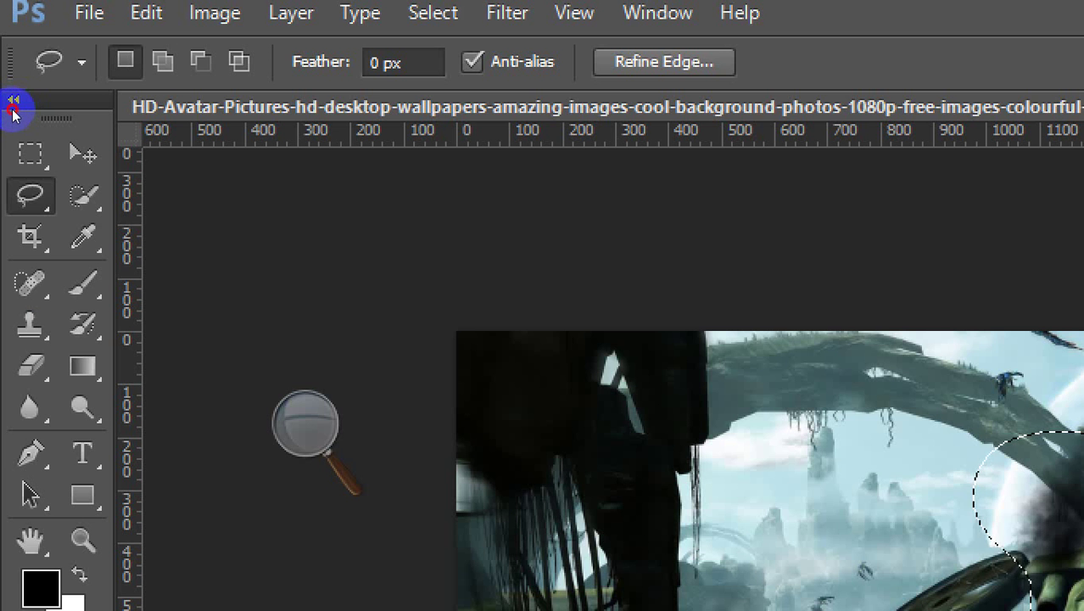
Draw a closed zigzag selection from the dark rock pillar to the sky under the arch with the Polygonal Lasso tool, and deselect it
right_click(29, 195)
left_click(195, 217)
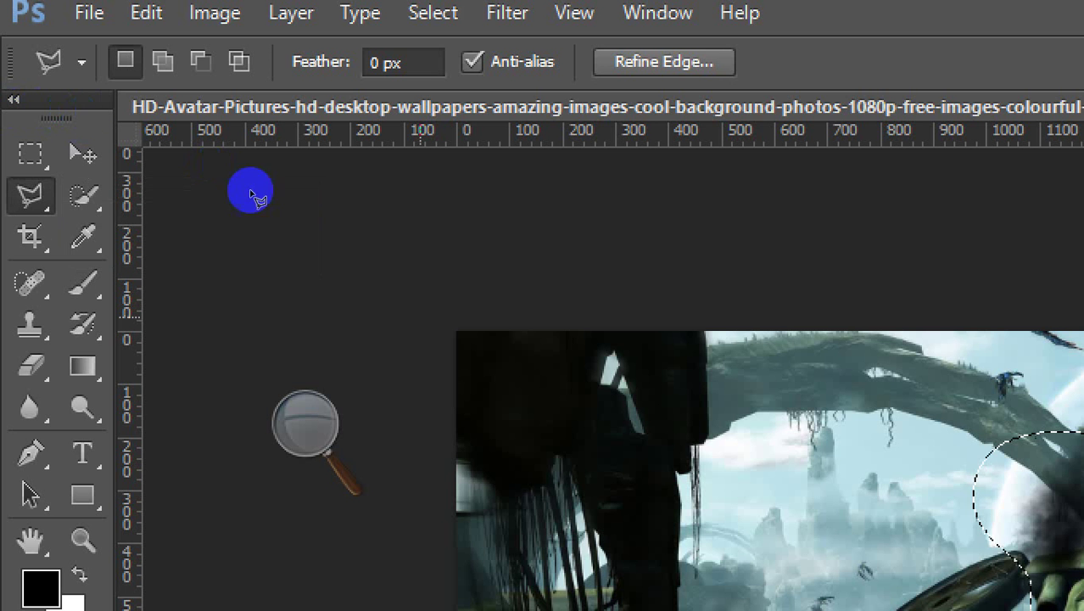
left_click(291, 259)
left_click(315, 222)
left_click(406, 199)
left_click(335, 244)
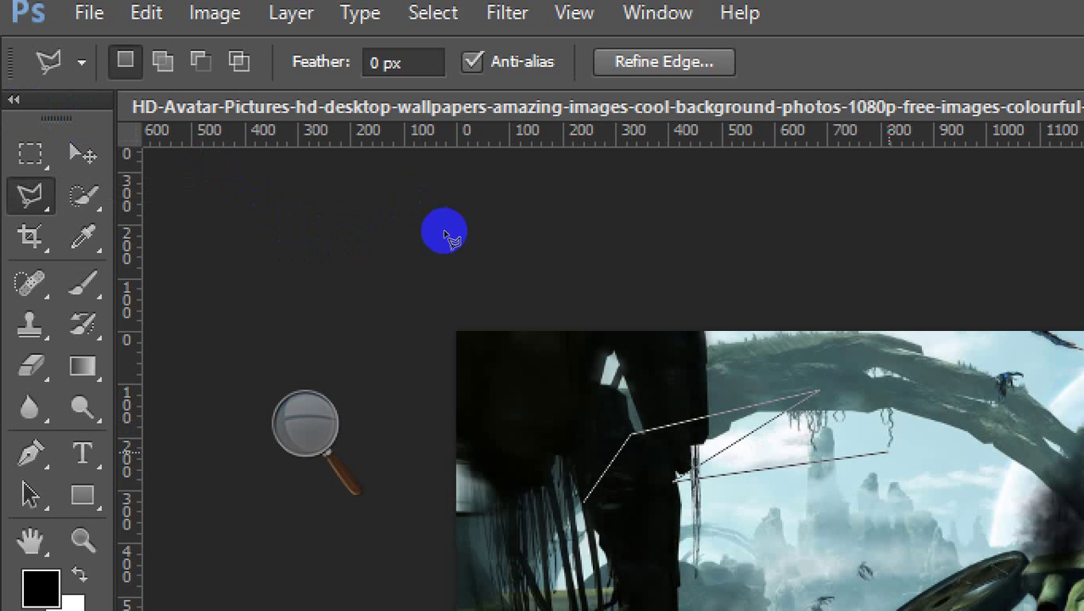
left_click(364, 276)
left_click(480, 246)
left_click(356, 297)
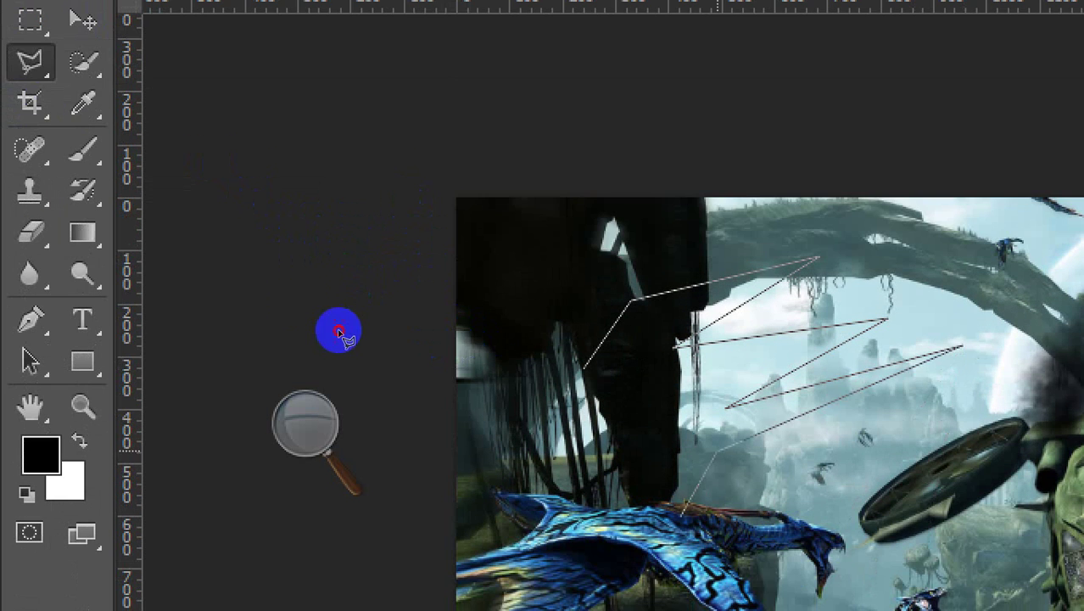
left_click(297, 297)
left_click(314, 273)
left_click(257, 283)
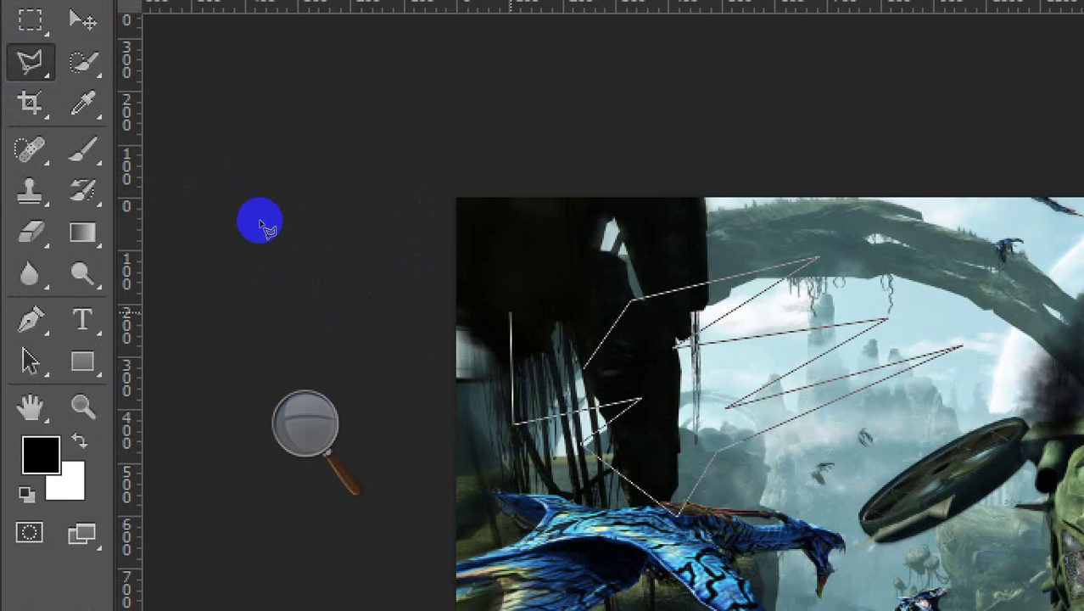
left_click(260, 220)
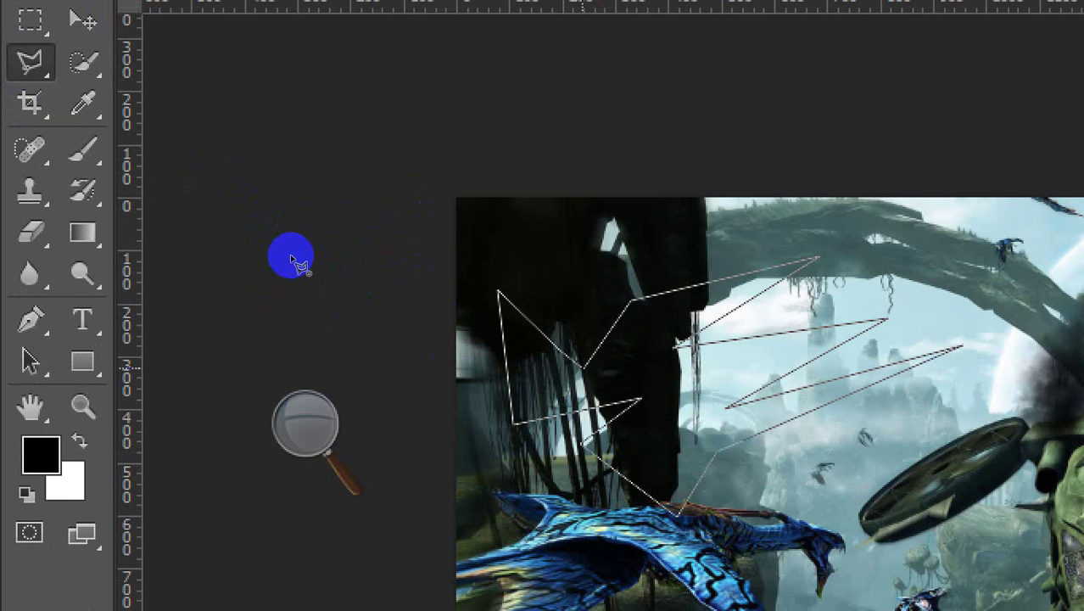
left_click(292, 260)
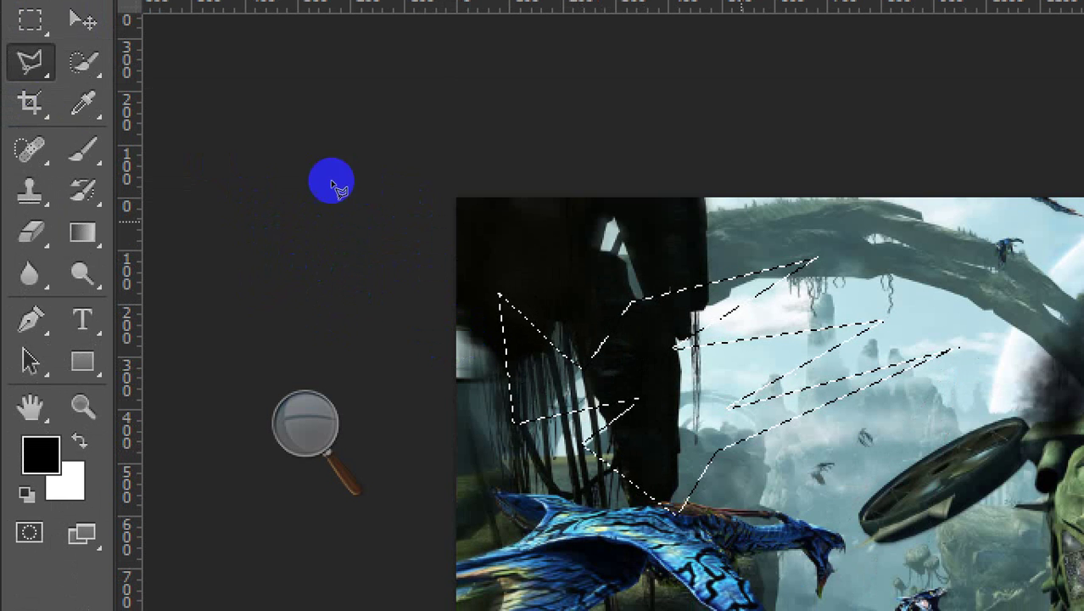
key("ctrl+d")
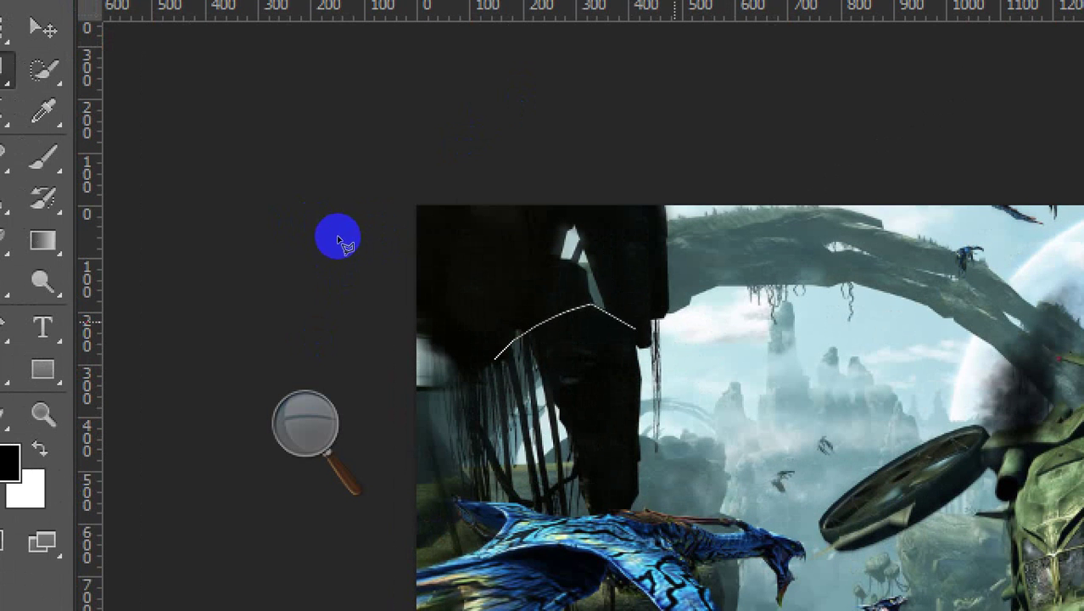
Draw another polygonal selection over the dark hanging rock and hazy background above the blue creature, and close it
left_click(338, 248)
left_click(417, 250)
left_click(361, 286)
left_click(356, 263)
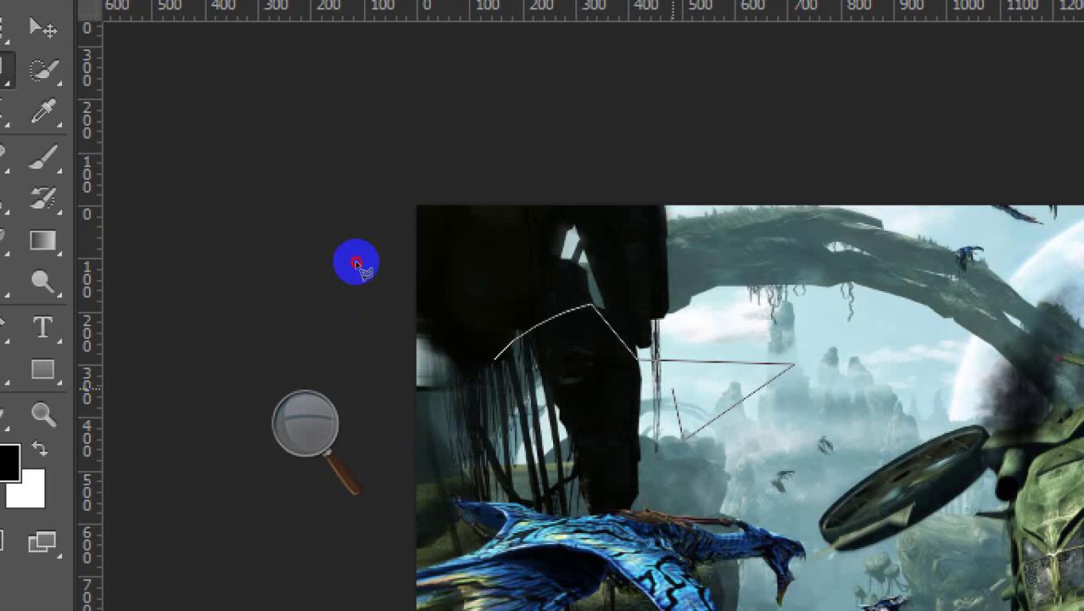
left_click(315, 308)
left_click(315, 272)
left_click(278, 269)
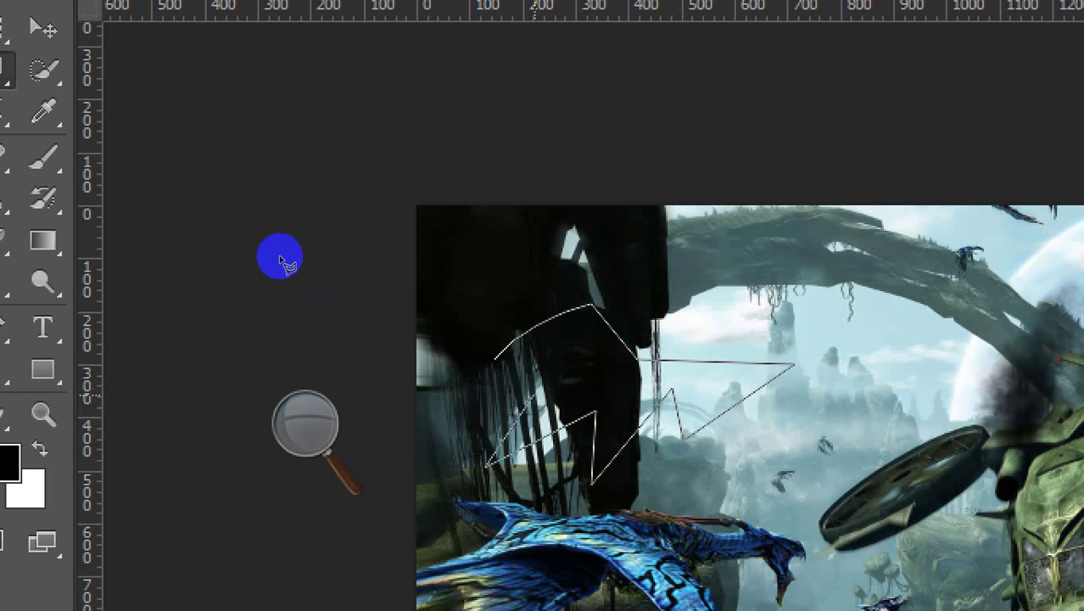
double_click(274, 253)
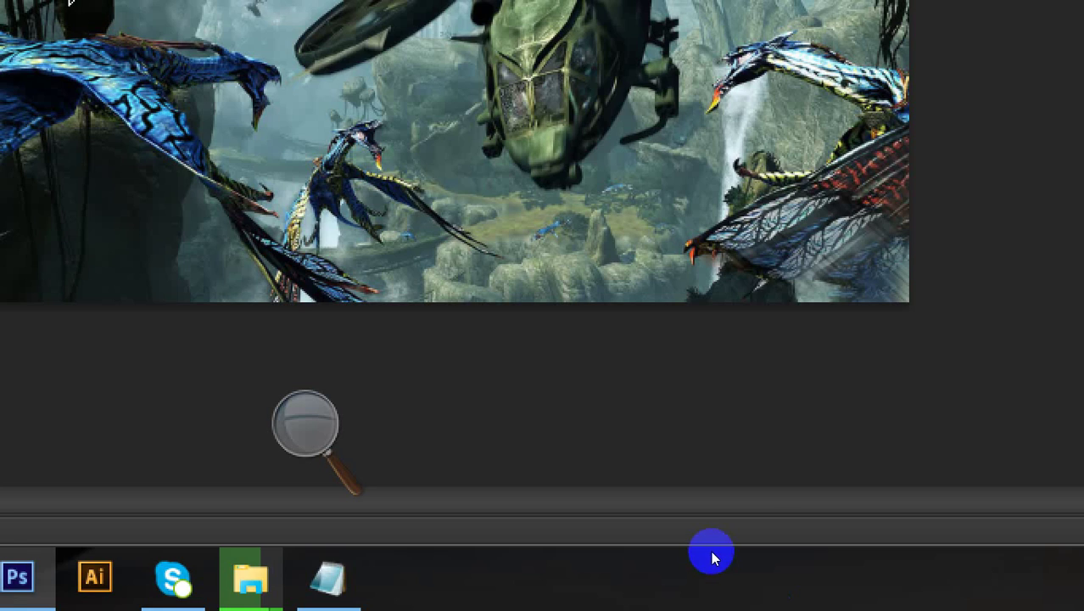
left_click(946, 591)
left_click(944, 561)
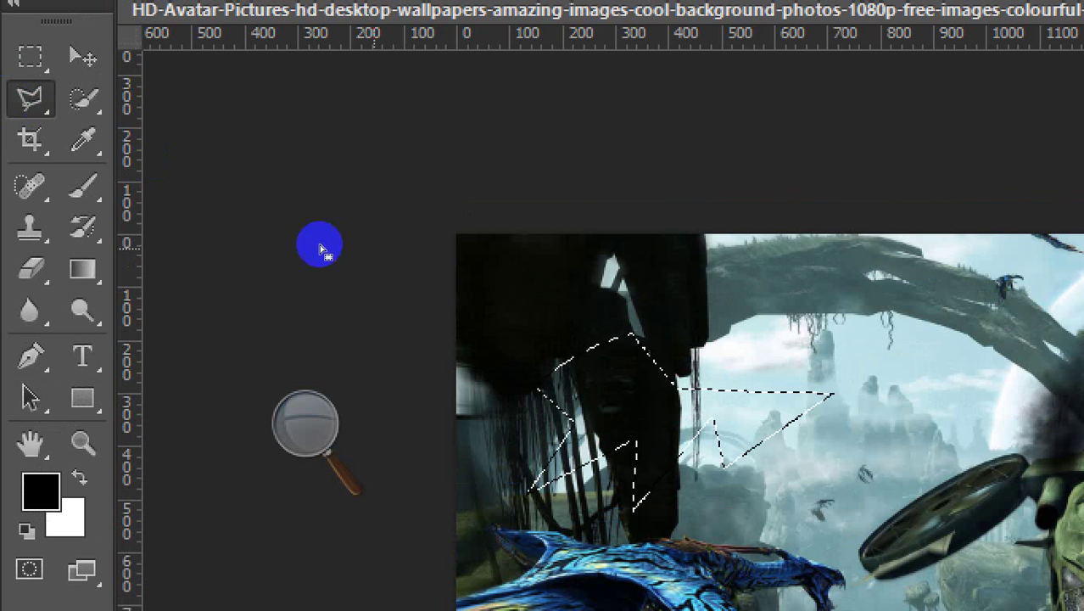
Switch to the Magnetic Lasso tool and try tracing the helicopter's upper edge from the left rotor past the antennas
left_click_drag(12, 103, 71, 125)
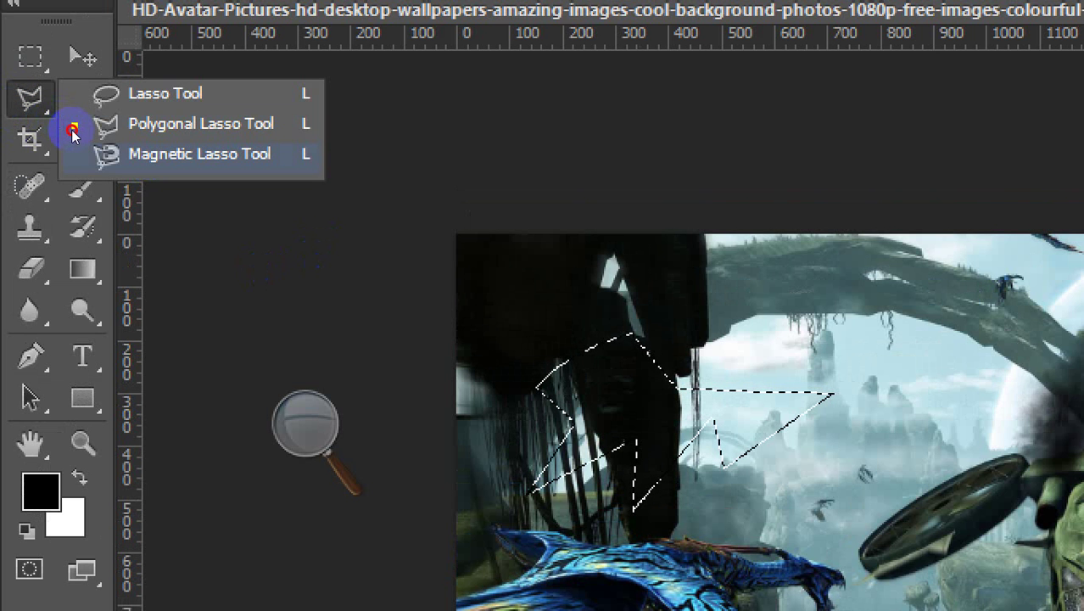
left_click_drag(72, 132, 75, 128)
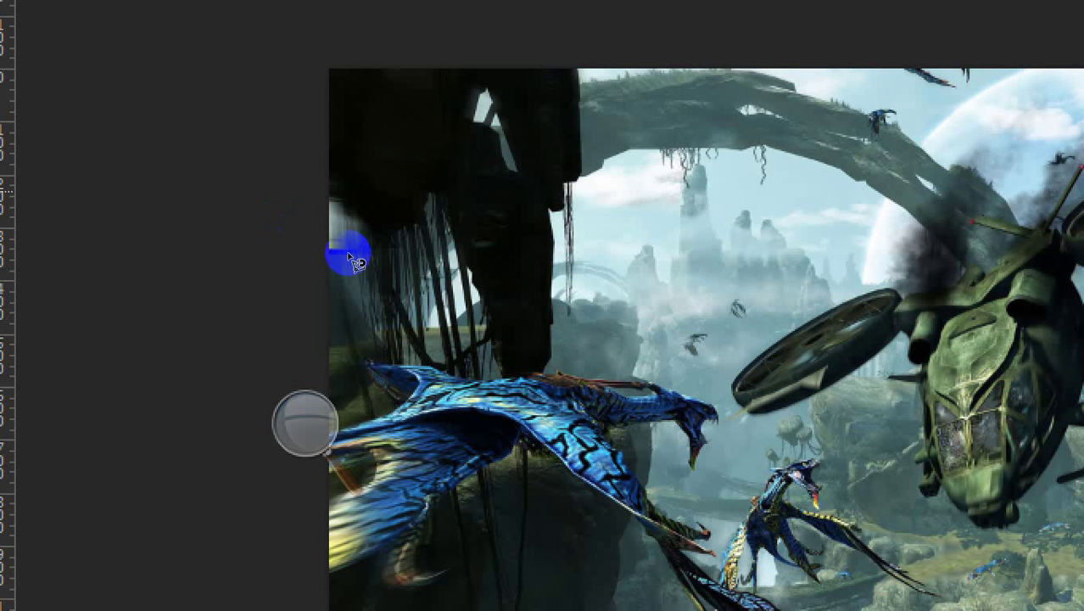
left_click(477, 299)
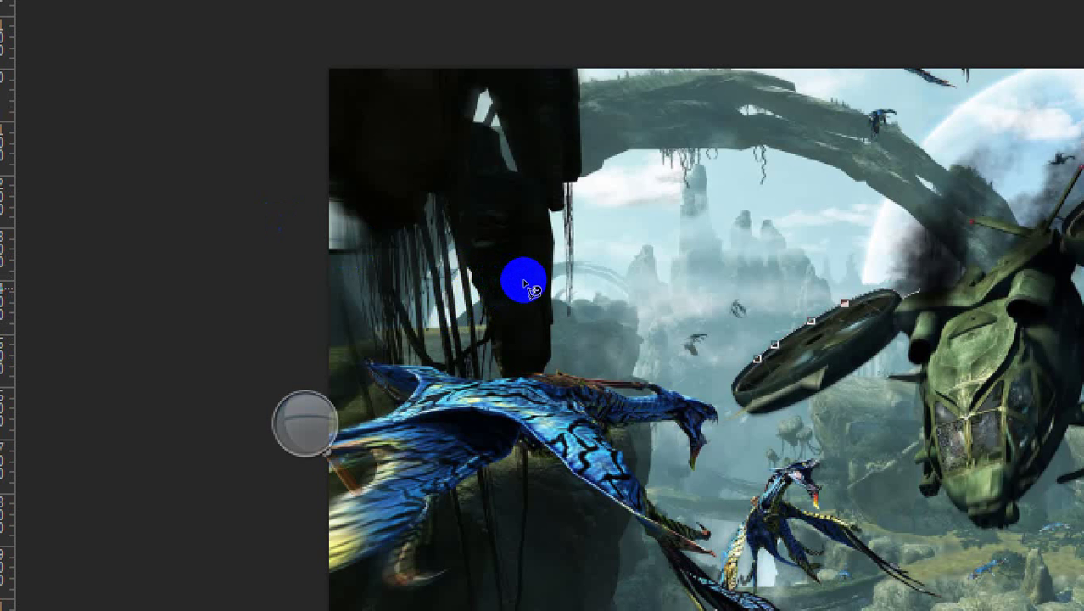
left_click_drag(530, 289, 595, 253)
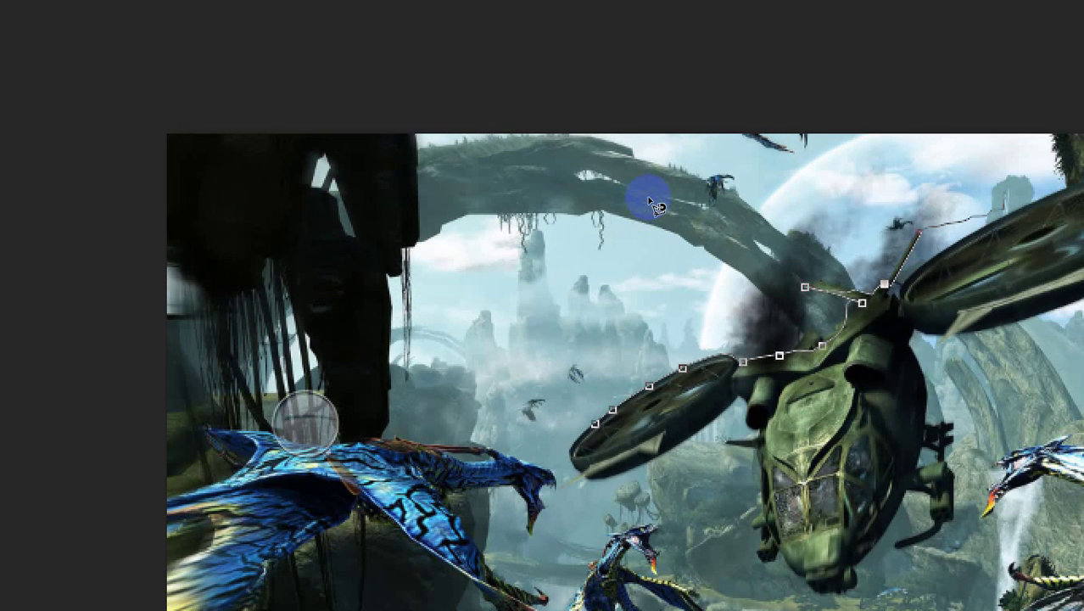
left_click(608, 223)
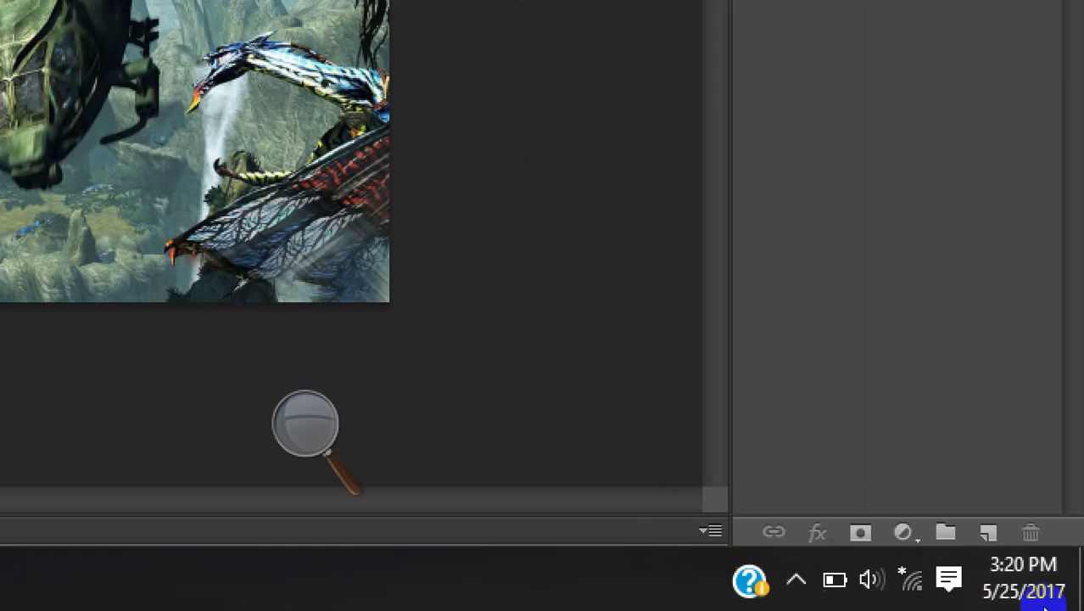
left_click(795, 579)
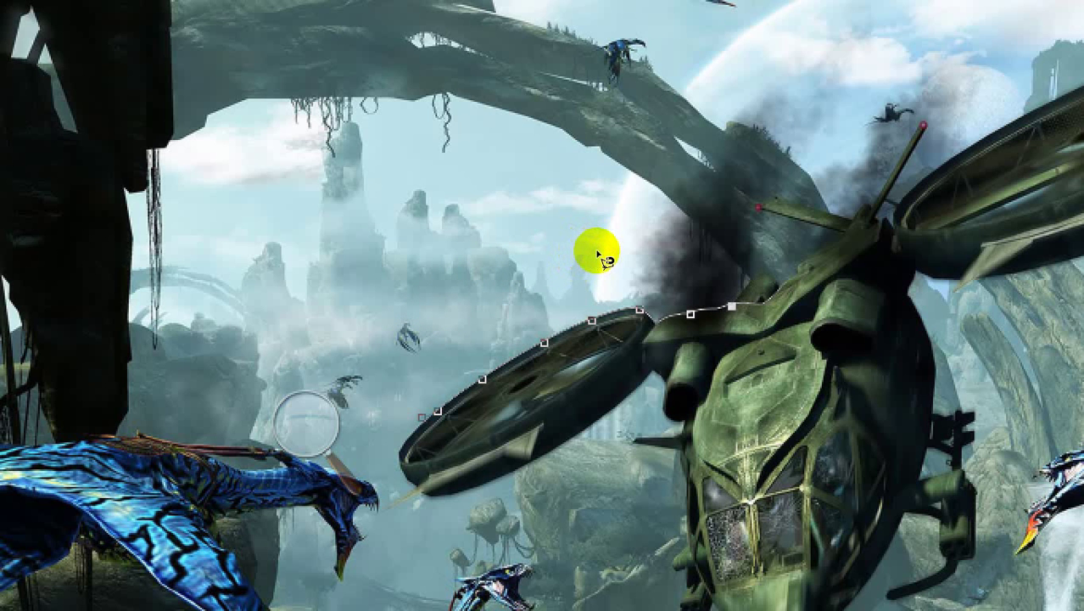
Trace the helicopter's upper edge with the Magnetic Lasso from the left rotor around both antennas and along the right rotor
key("ctrl+plus")
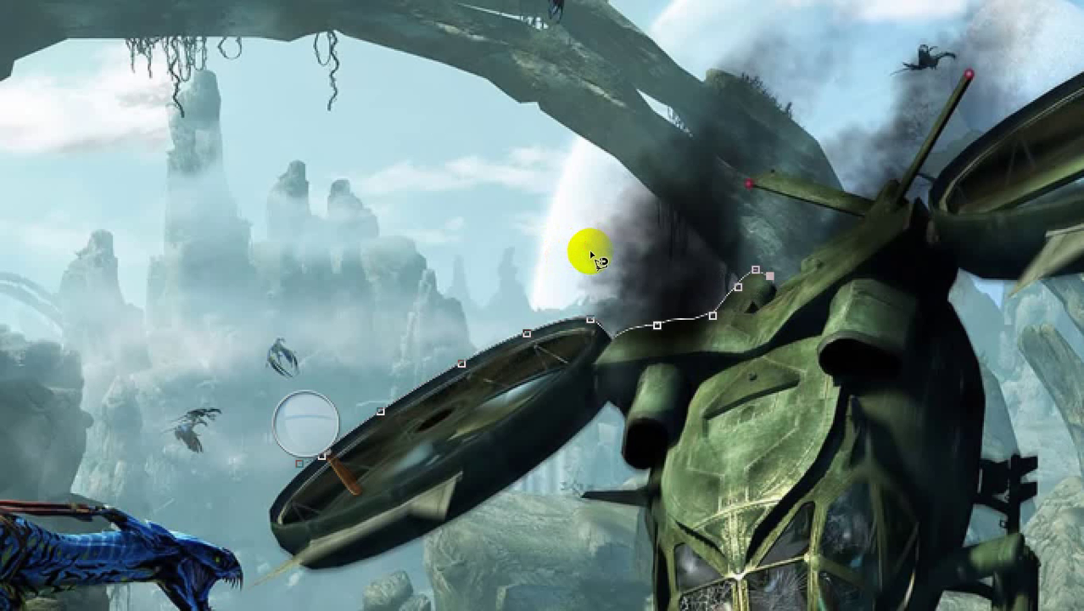
left_click(633, 226)
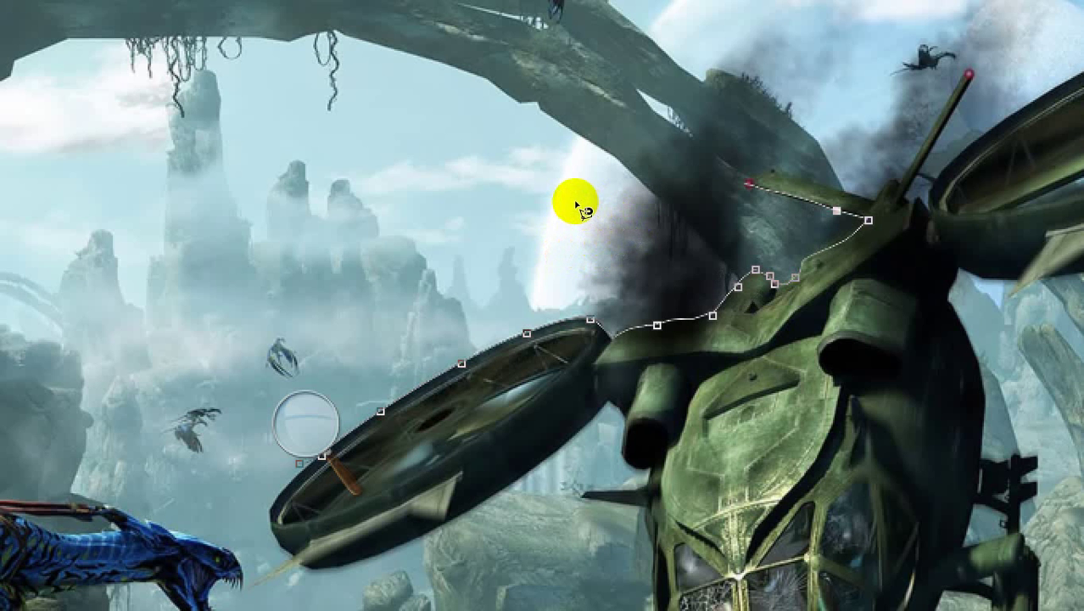
left_click(577, 206)
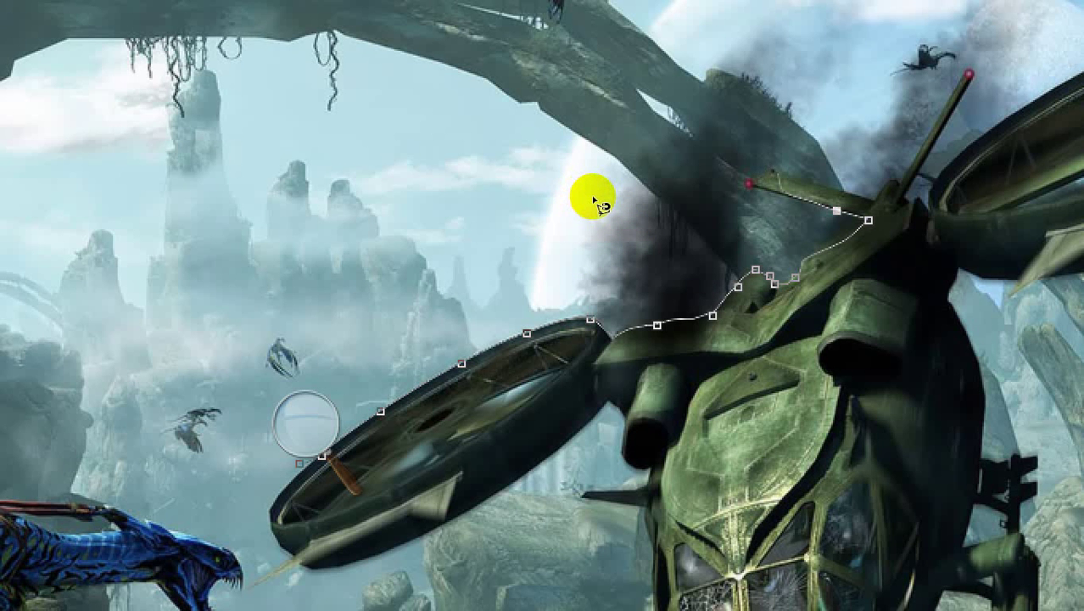
left_click(577, 206)
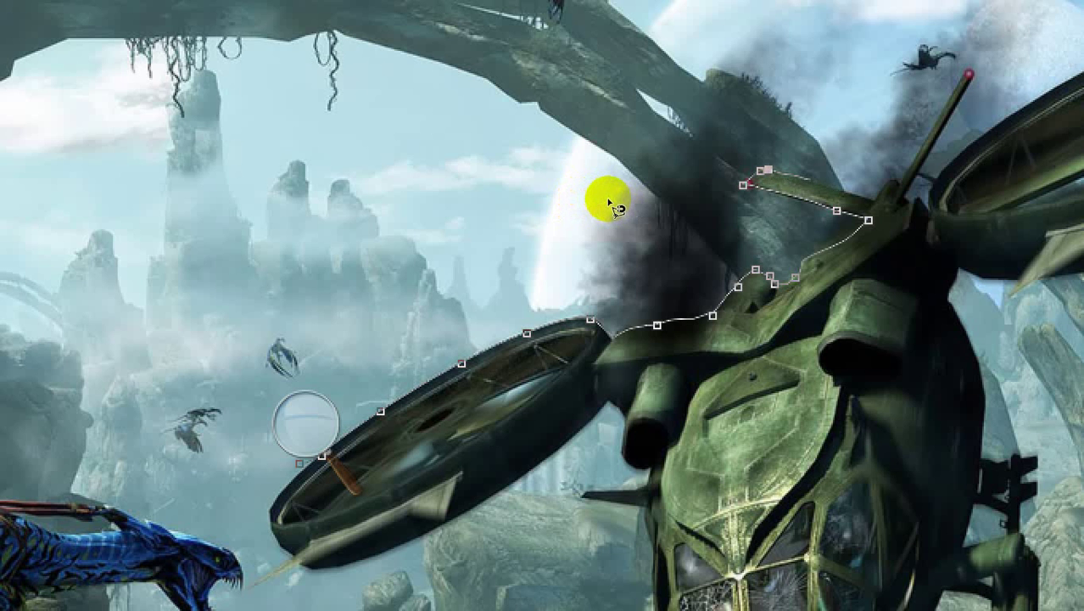
left_click(657, 213)
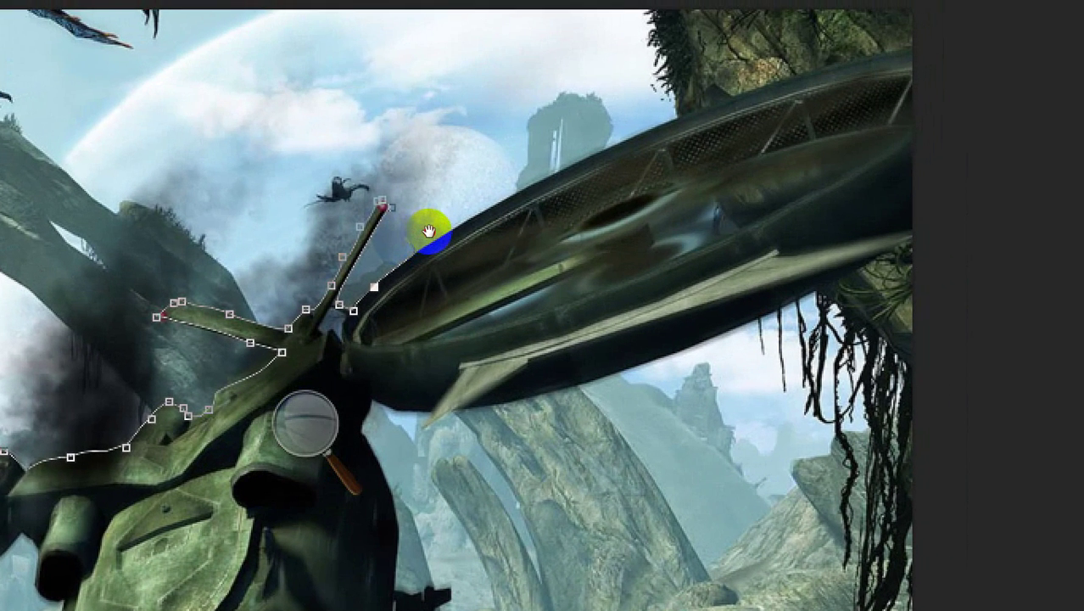
left_click_drag(418, 253, 556, 178)
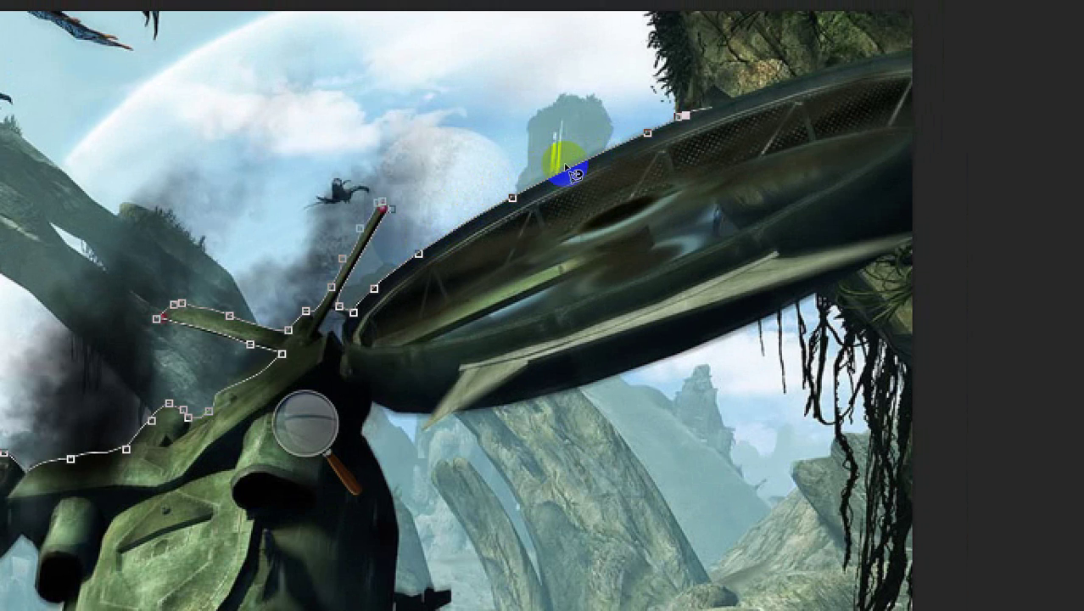
Continue the magnetic trace around the helicopter's right side, nose, left side and left rotor, and close the selection
mouse_move(566, 166)
left_mouse_down()
mouse_move(667, 144)
mouse_move(670, 213)
mouse_move(670, 143)
mouse_move(672, 231)
mouse_move(501, 305)
mouse_move(405, 316)
mouse_move(438, 162)
mouse_move(451, 281)
mouse_move(482, 287)
mouse_move(464, 312)
mouse_move(486, 365)
mouse_move(471, 389)
mouse_move(398, 425)
mouse_move(415, 395)
mouse_move(458, 378)
mouse_move(450, 340)
mouse_move(434, 345)
mouse_move(459, 352)
mouse_move(482, 286)
mouse_move(407, 376)
mouse_move(411, 388)
mouse_move(371, 401)
mouse_move(336, 373)
left_mouse_up()
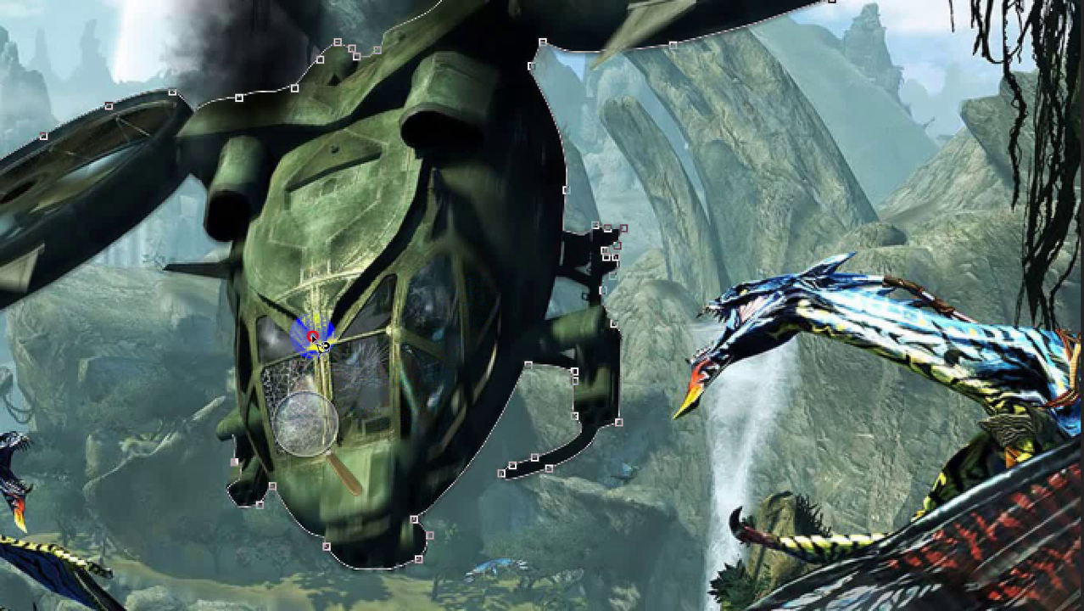
mouse_move(314, 340)
left_mouse_down()
mouse_move(340, 350)
mouse_move(297, 323)
mouse_move(282, 335)
mouse_move(327, 348)
mouse_move(302, 343)
mouse_move(314, 283)
left_mouse_up()
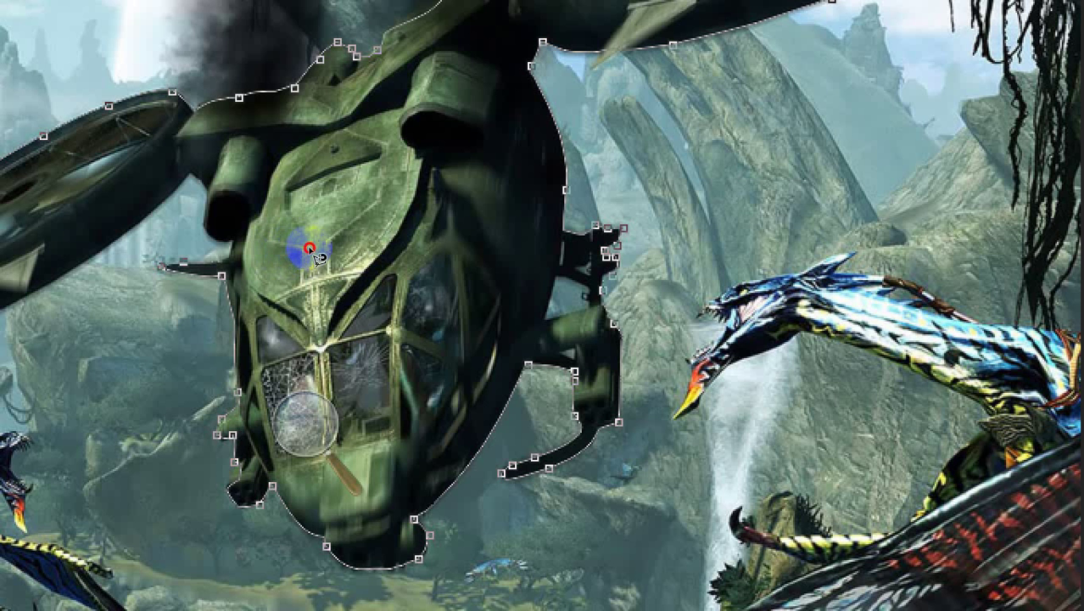
left_click_drag(289, 237, 385, 276)
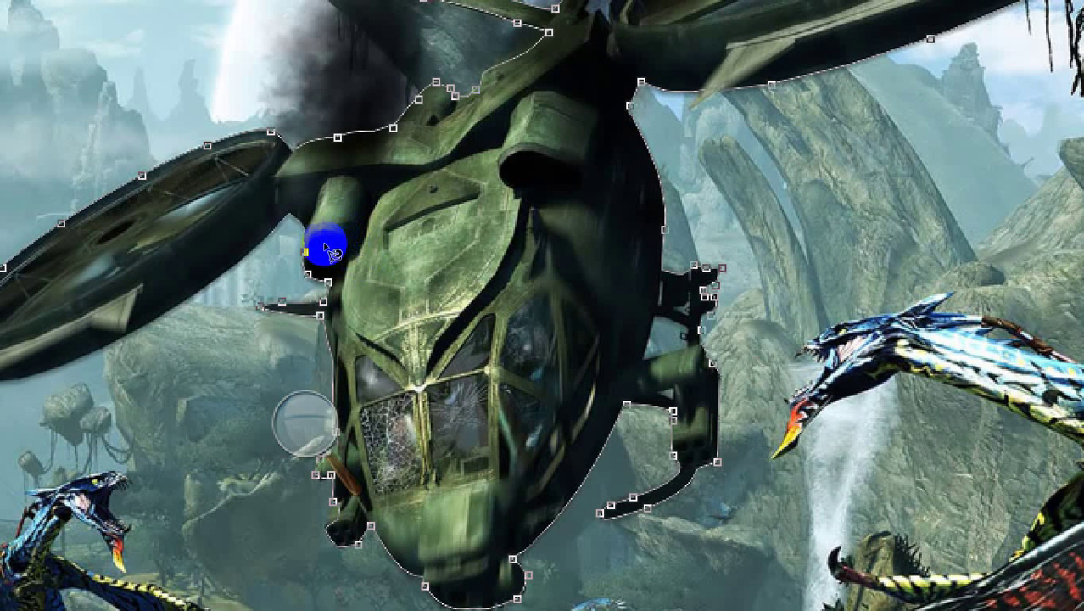
mouse_move(293, 267)
left_mouse_down()
mouse_move(376, 252)
mouse_move(364, 269)
mouse_move(287, 283)
mouse_move(262, 247)
mouse_move(281, 235)
left_mouse_up()
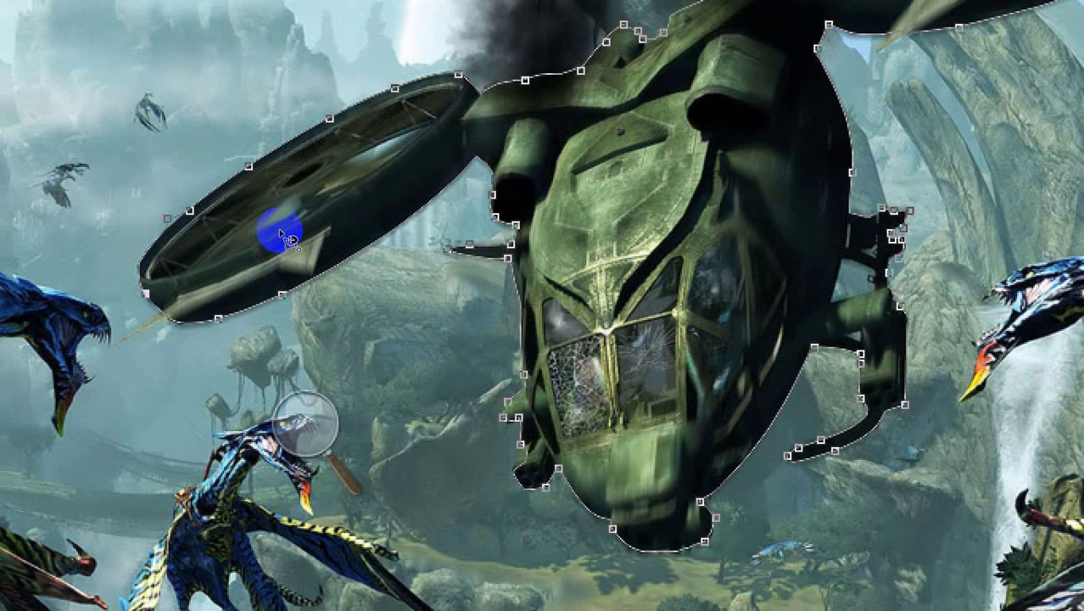
double_click(281, 231)
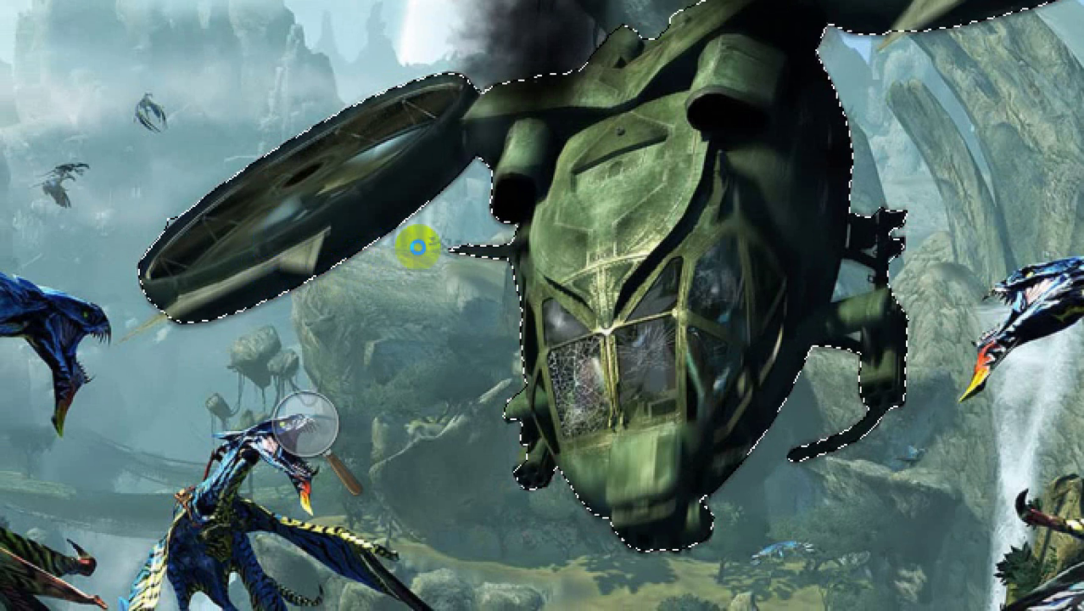
Inspect the finished selection outline around the helicopter and copy the selected area
scroll(574, 262, "up", 5)
scroll(586, 283, "down", 5)
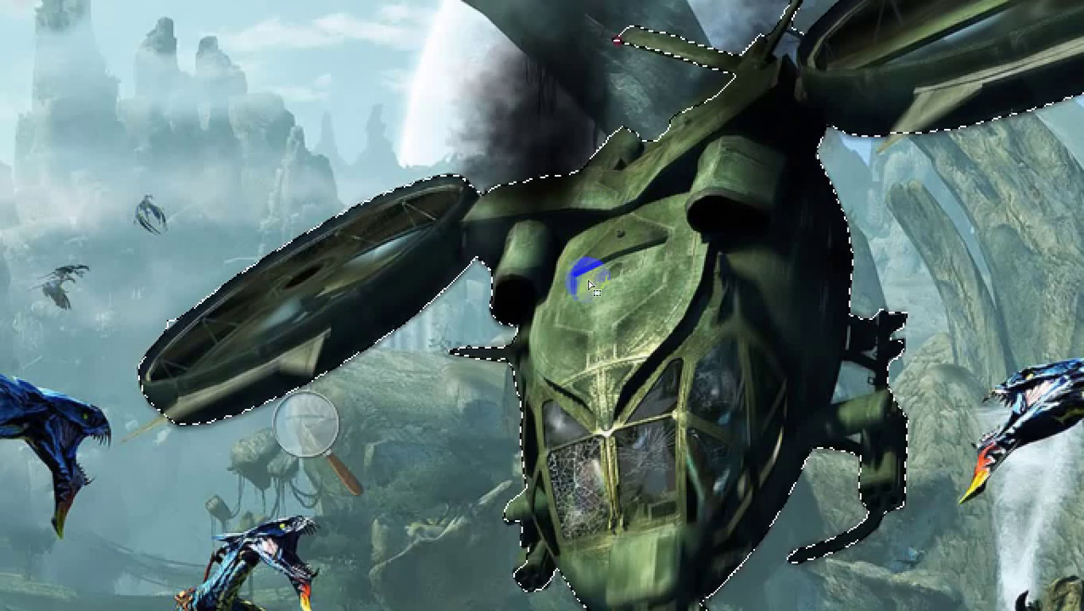
left_click_drag(642, 181, 543, 237)
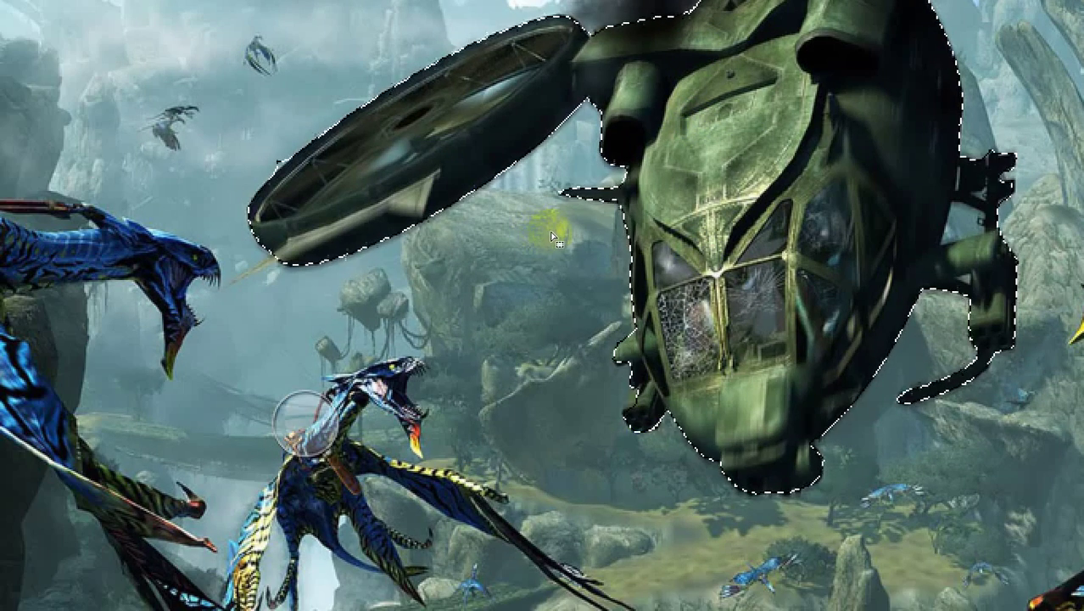
scroll(475, 251, "up", 1)
left_click(414, 256)
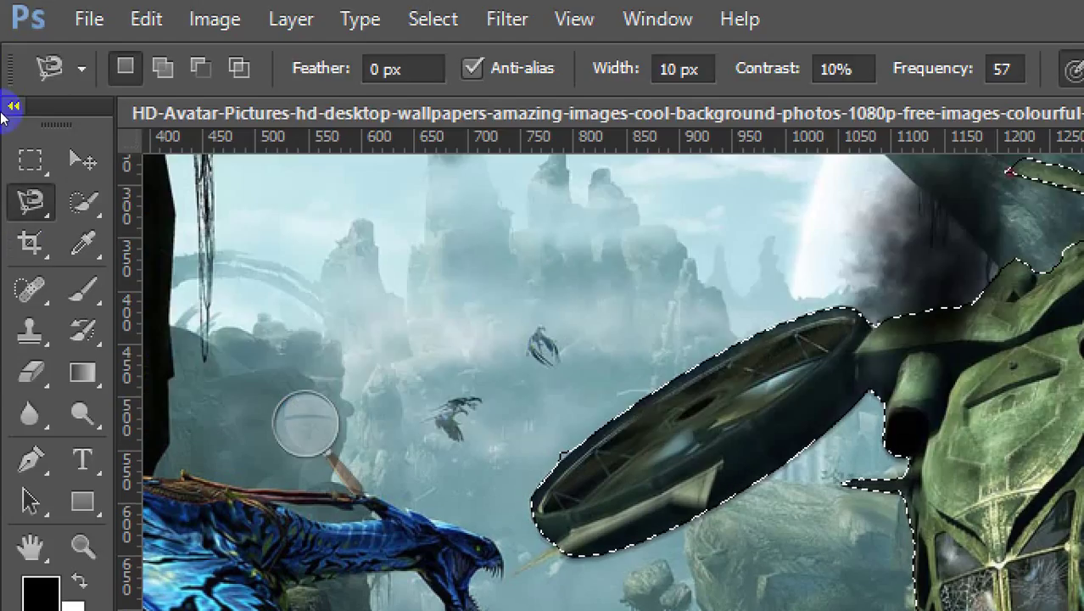
key("c")
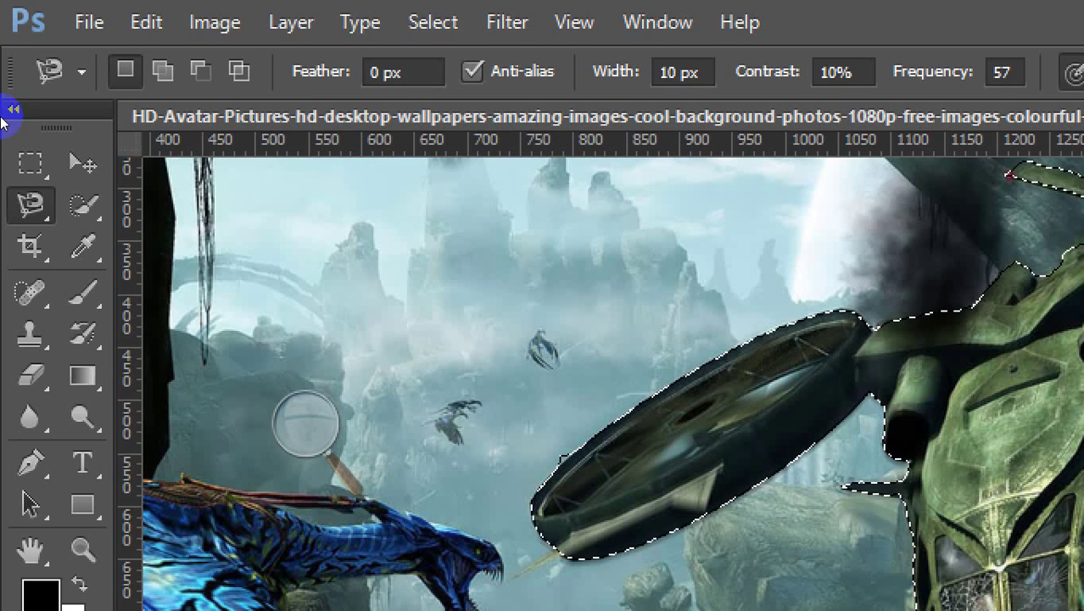
left_click(288, 216)
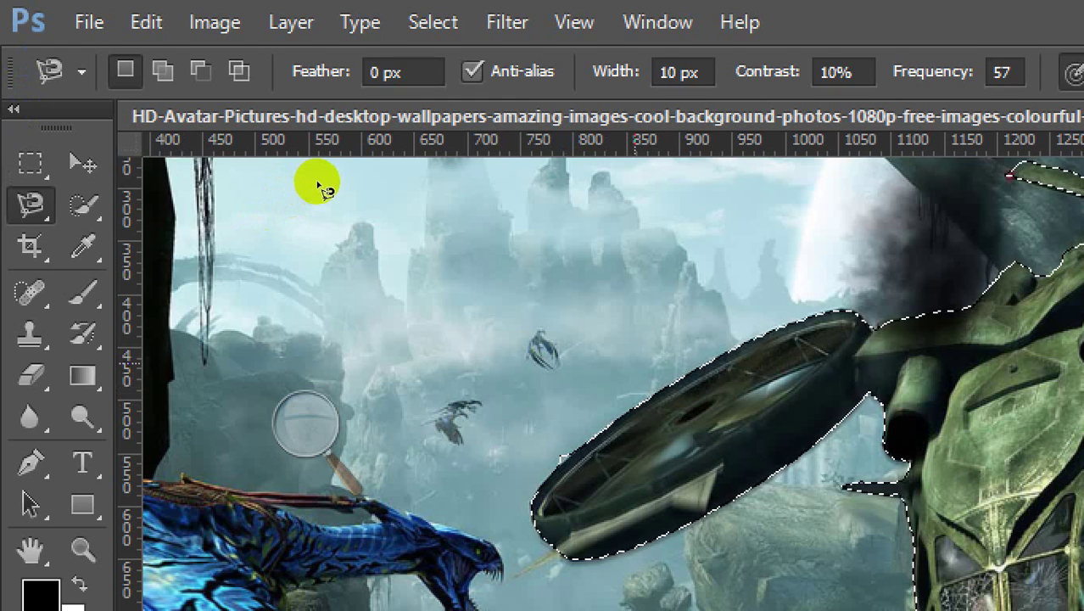
left_click(987, 434)
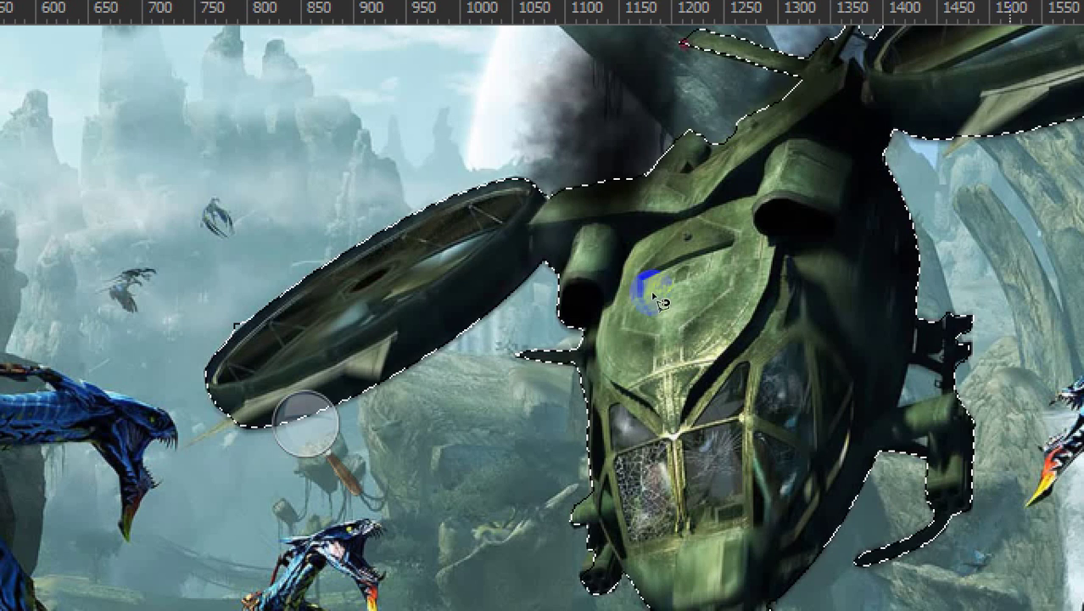
left_click(485, 199)
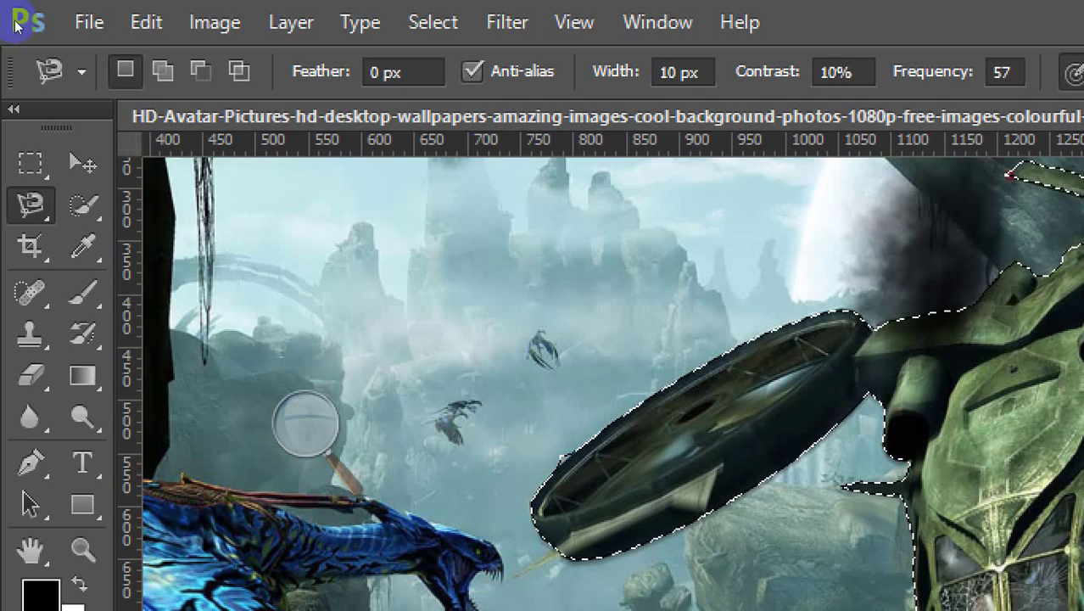
Create a document from the Clipboard preset, 1158 × 830 pixels at 72 pixels/inch, RGB Color, with a white background
key("alt+f")
key("Down")
key("Return")
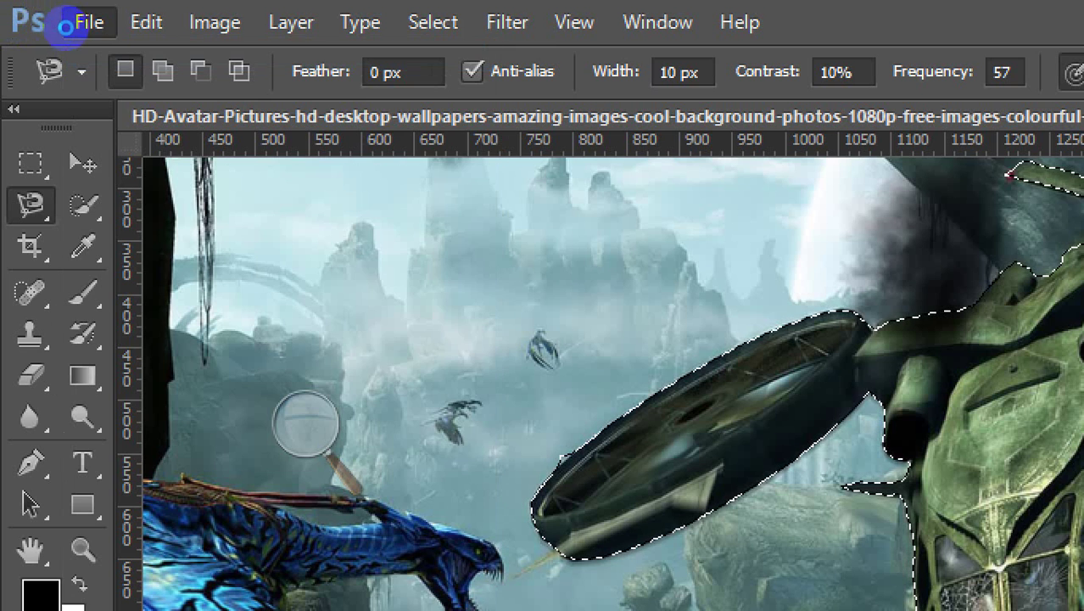
key("Tab")
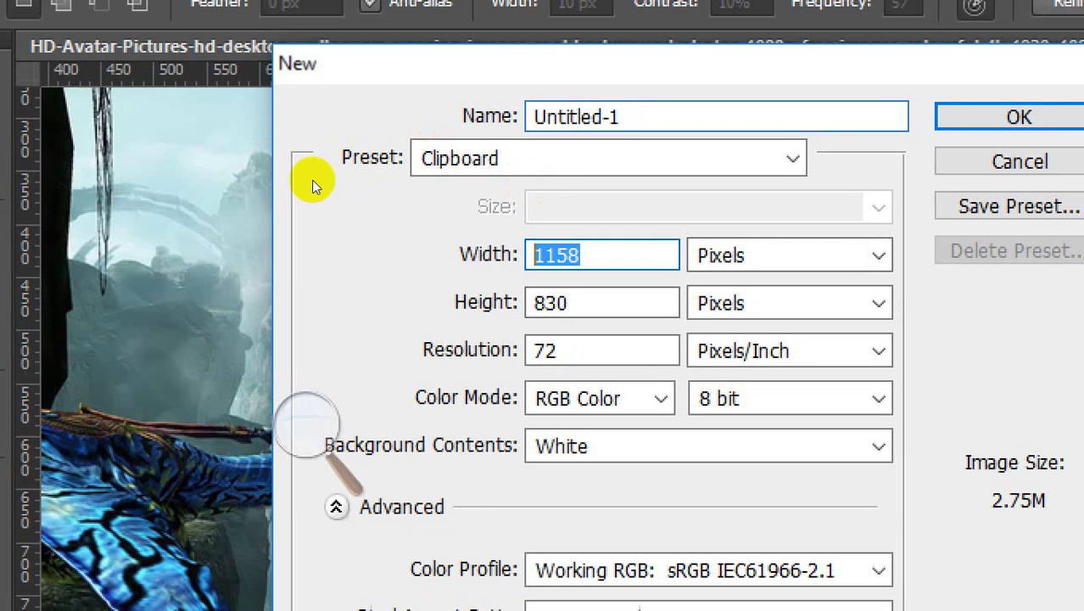
key("Tab")
key("Tab")
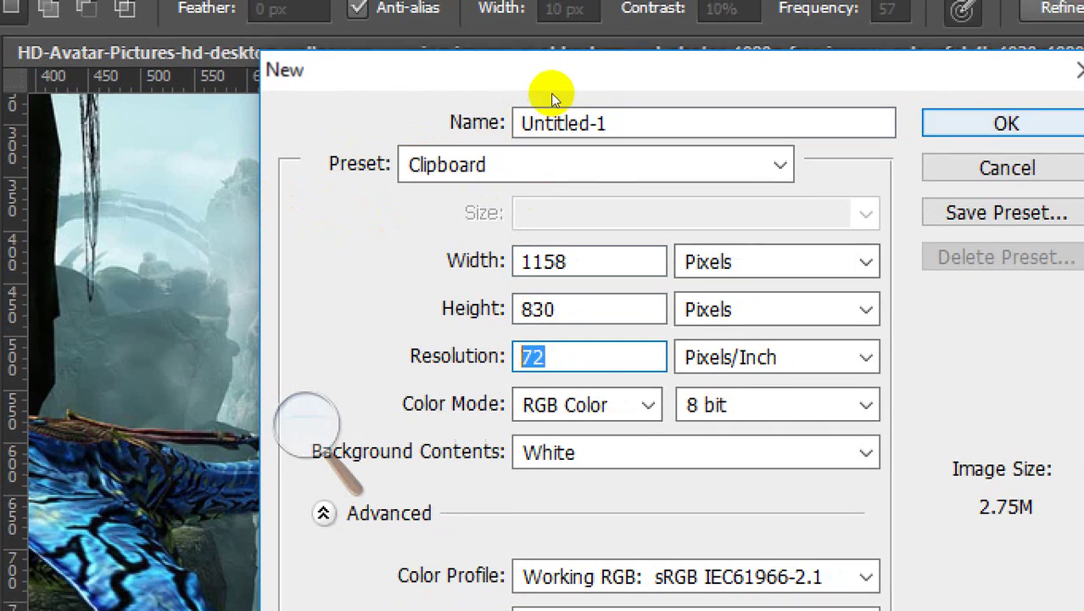
key("Escape")
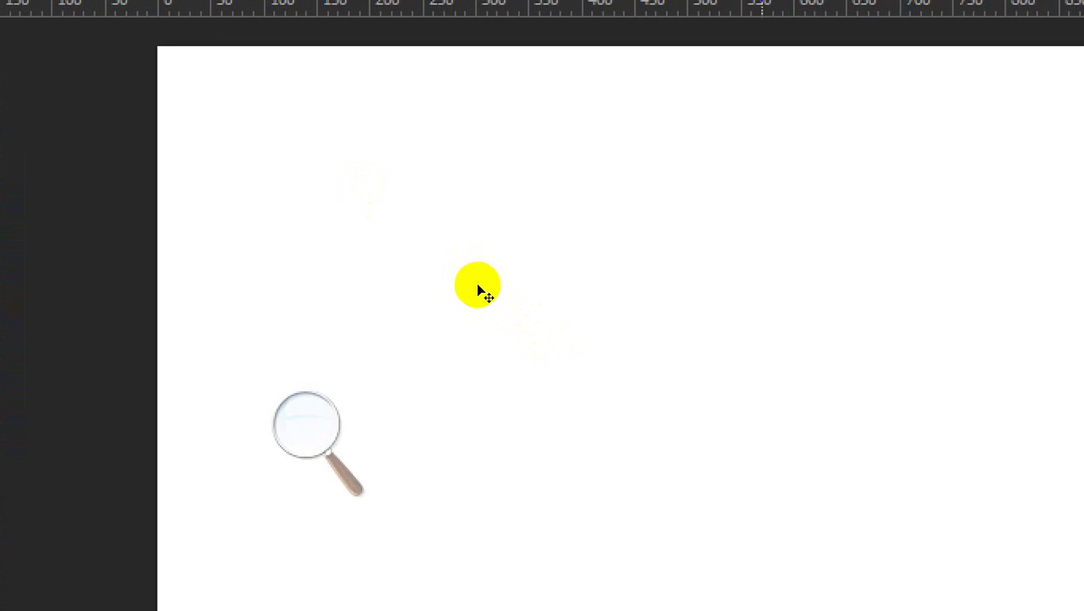
Paste the helicopter into the blank document and set the screen Magnifier back to 100%
key("ctrl+v")
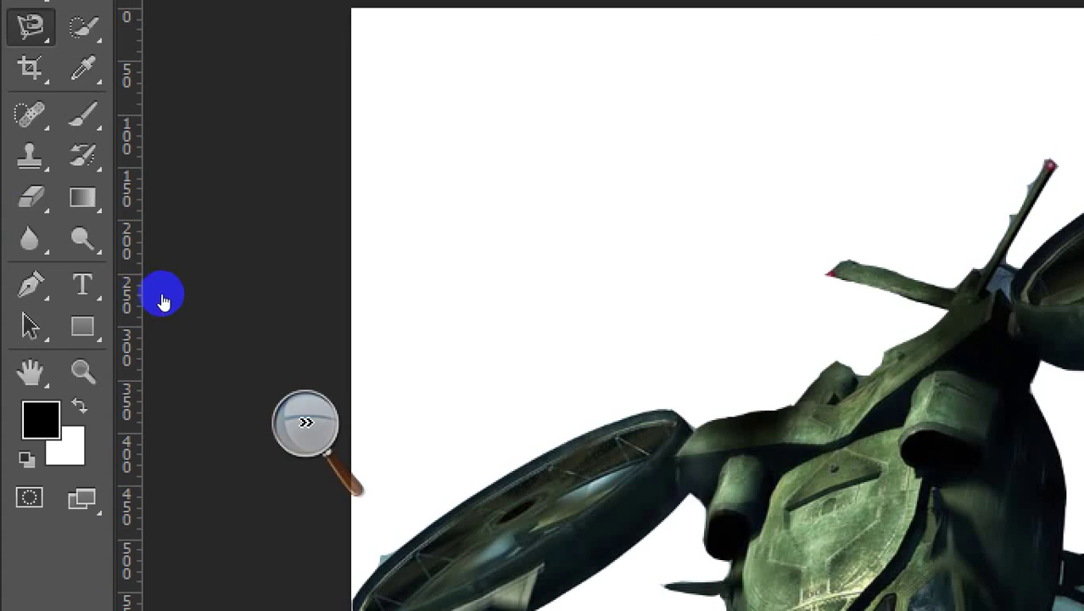
left_click(159, 296)
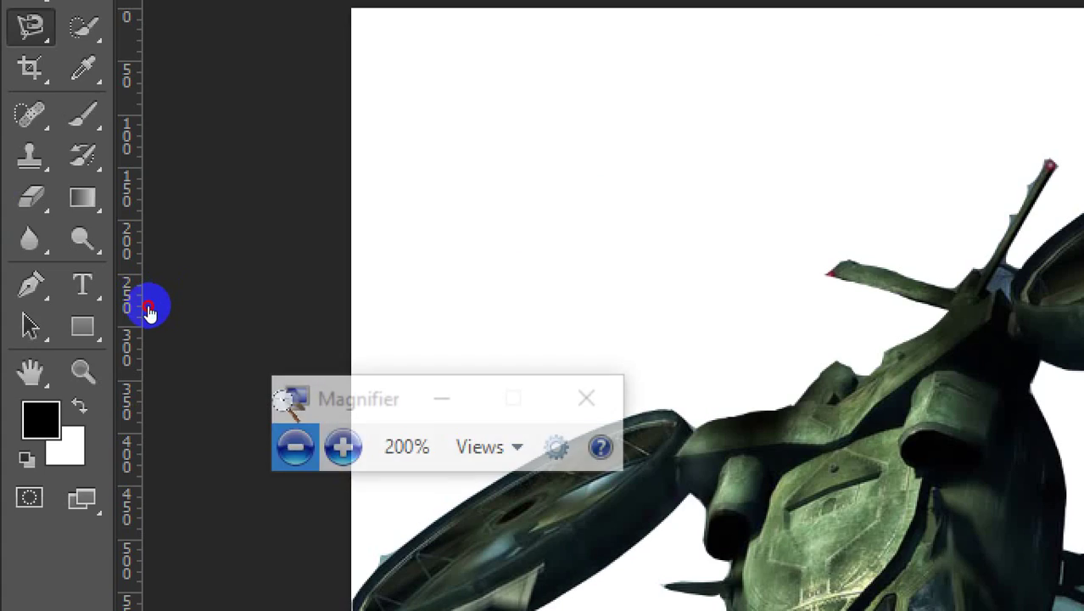
left_click(148, 308)
Shift the pasted helicopter slightly upward with the Move tool and hide the Background layer
left_click(40, 82)
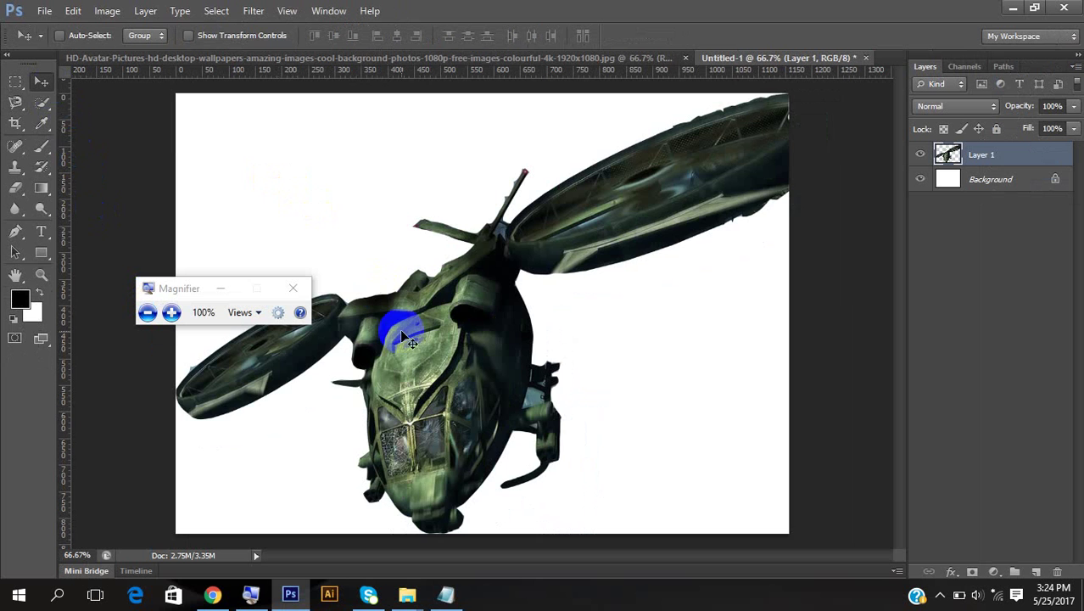
mouse_move(398, 329)
left_mouse_down()
mouse_move(461, 293)
mouse_move(472, 299)
mouse_move(381, 304)
mouse_move(383, 343)
mouse_move(441, 313)
mouse_move(405, 328)
left_mouse_up()
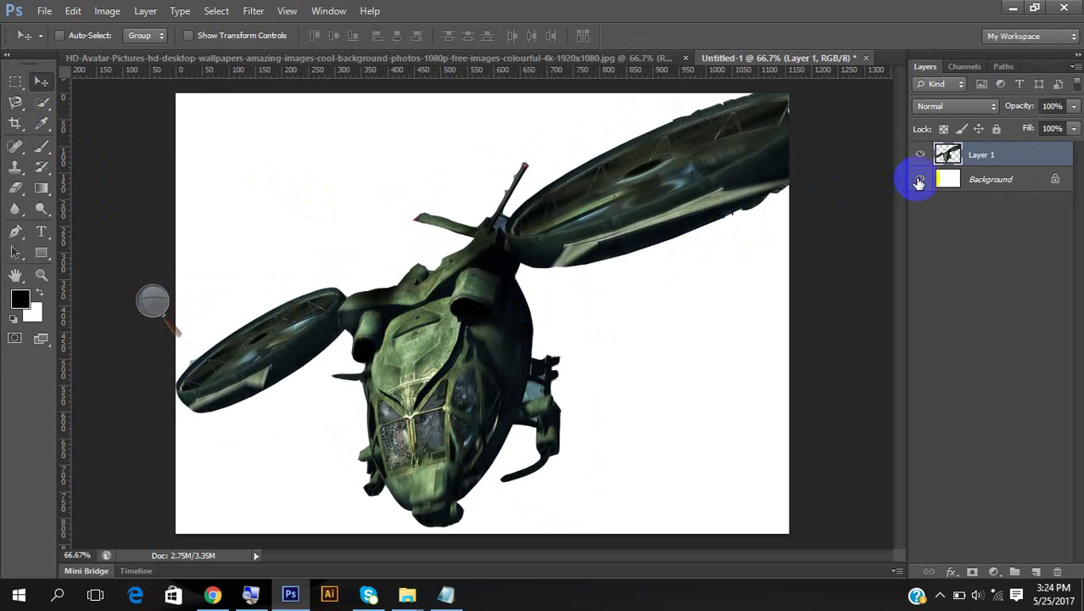
left_click(919, 183)
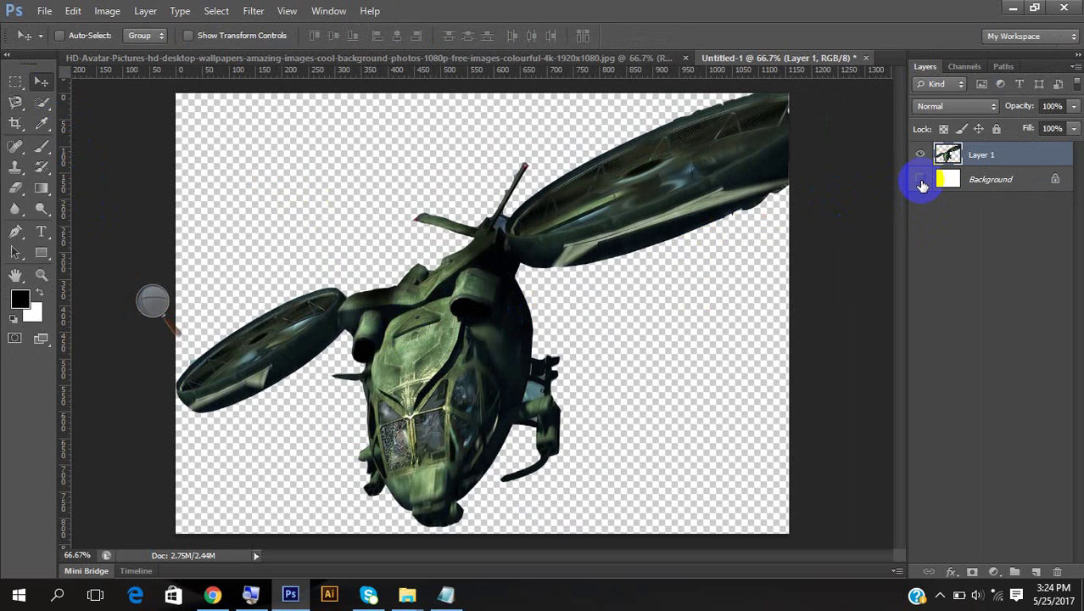
left_click(922, 184)
left_click(921, 185)
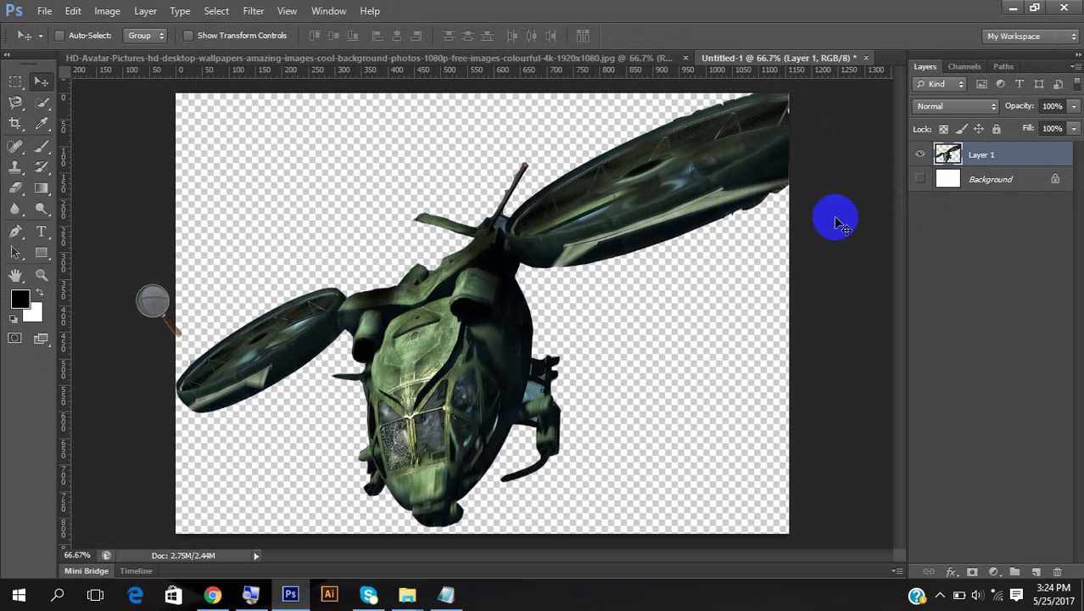
Try moving and duplicating the helicopter layer up and to the left, and delete the duplicate
left_click_drag(490, 348, 448, 348)
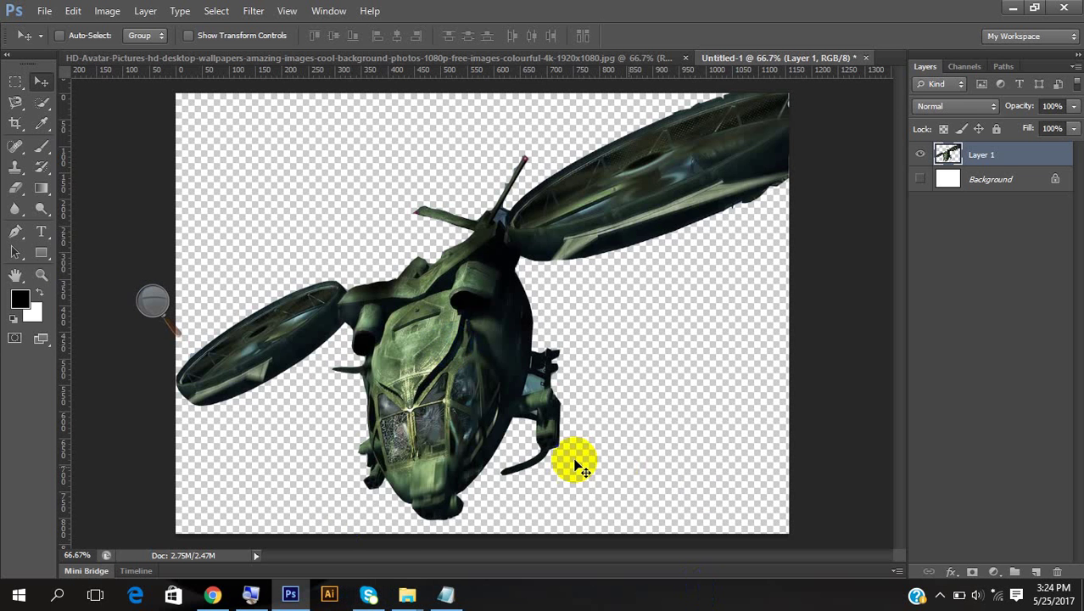
left_click_drag(508, 387, 449, 284)
key("ctrl+j")
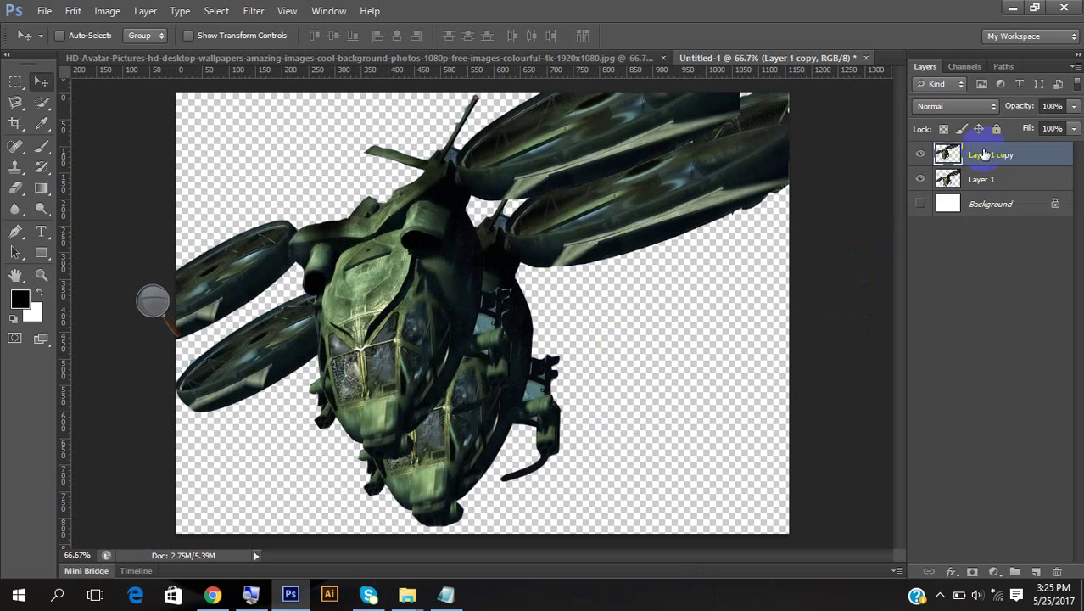
key("Delete")
Paste a second helicopter as its own layer and place it to the lower right of the first one
key("ctrl+v")
left_click_drag(454, 305, 707, 255)
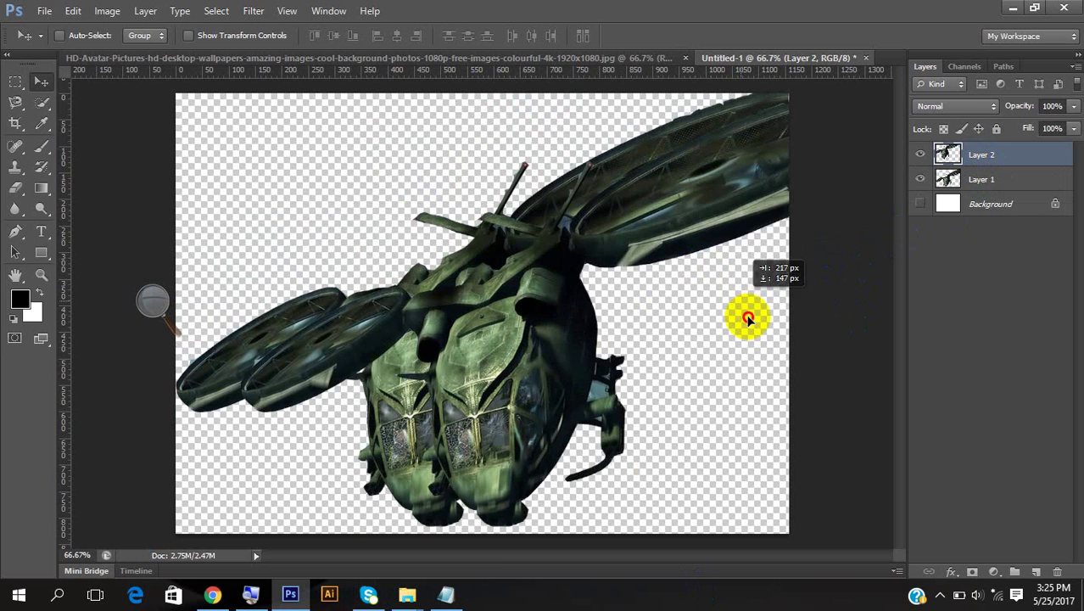
left_click_drag(748, 318, 670, 343)
Move the Layer 1 helicopter to the canvas's upper left, and reposition the Layer 2 helicopter in the lower right half
left_click(980, 179)
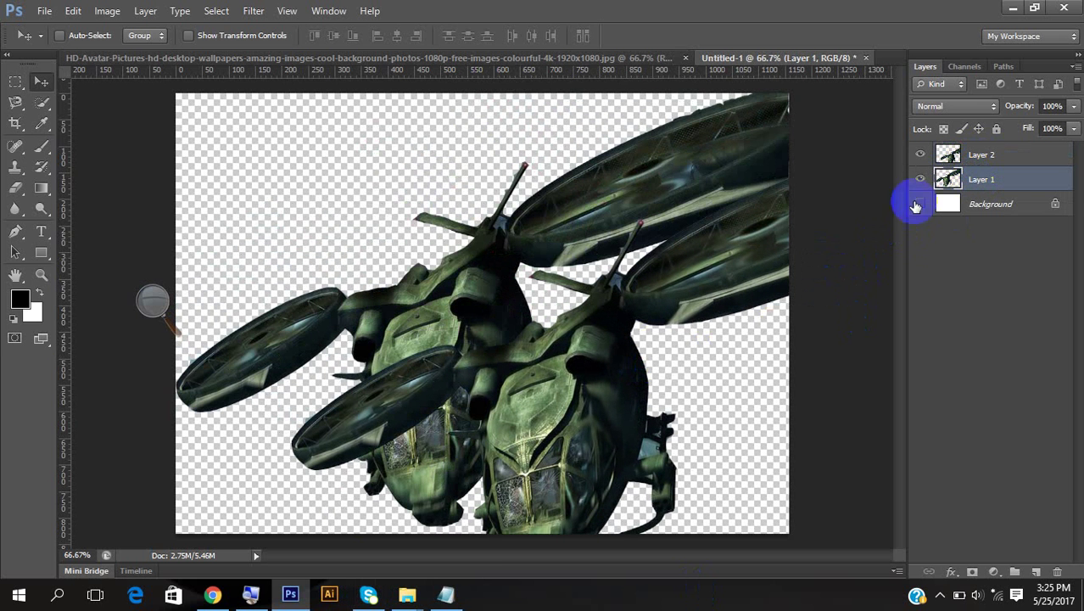
left_click_drag(632, 225, 516, 155)
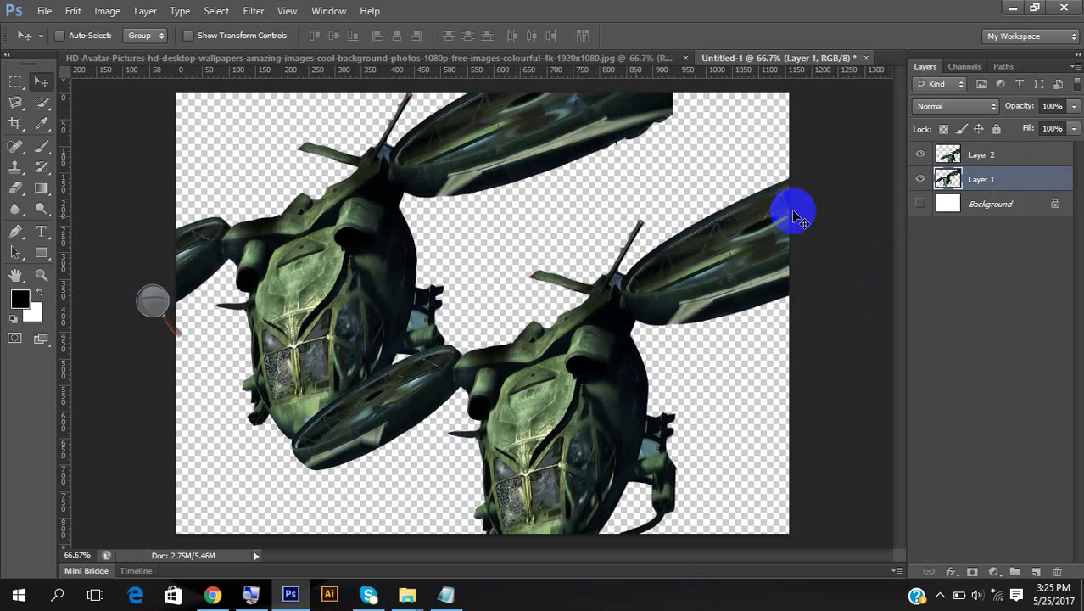
left_click(1004, 157)
left_click_drag(583, 359, 595, 368)
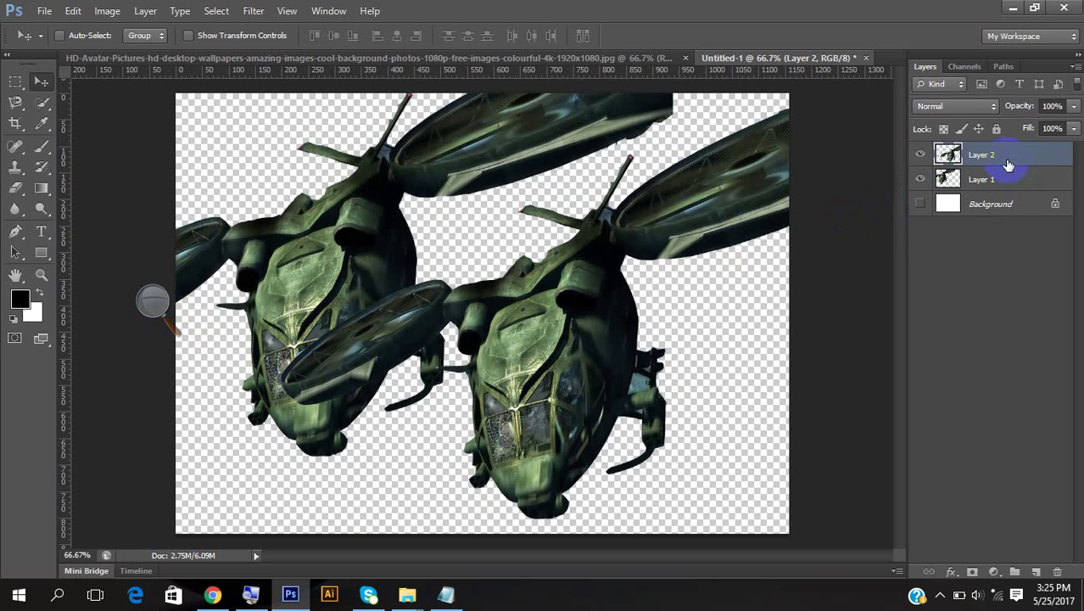
left_click_drag(344, 185, 460, 283)
left_click_drag(551, 303, 545, 351)
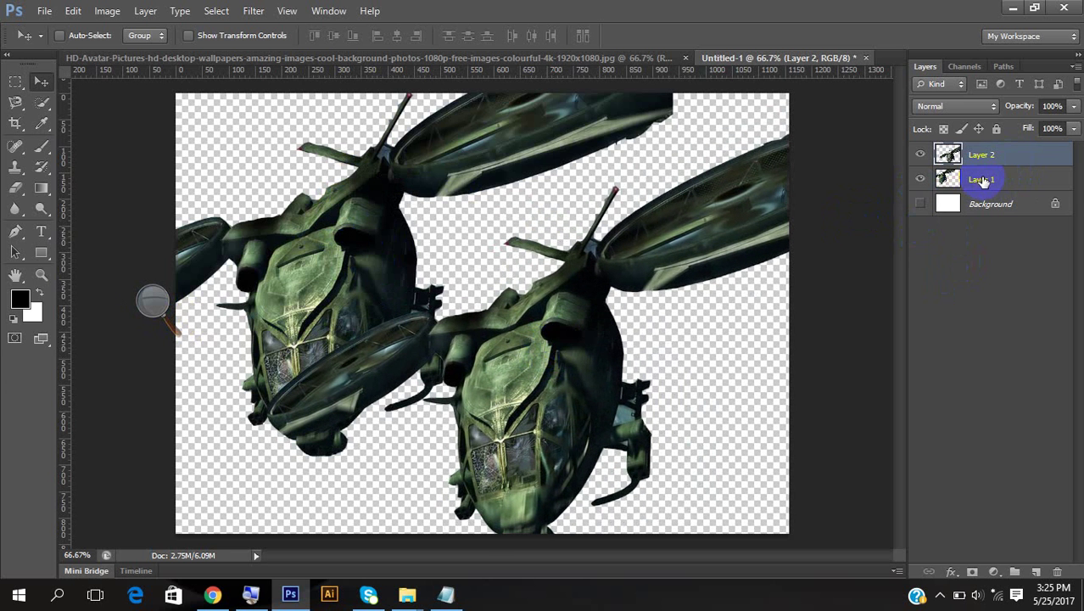
Move the Layer 1 helicopter about 20 px to the left and 30 px down
left_click(983, 180)
left_click_drag(368, 241, 357, 248)
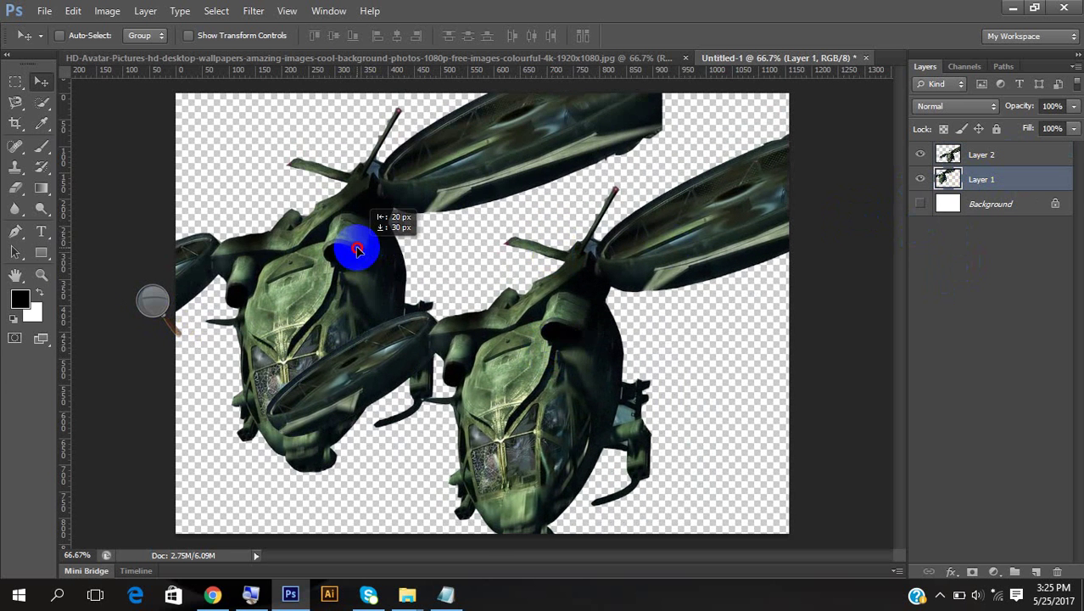
Review the Group and Layer choices for the Move tool's Auto-Select target, keeping Group
left_click(154, 301)
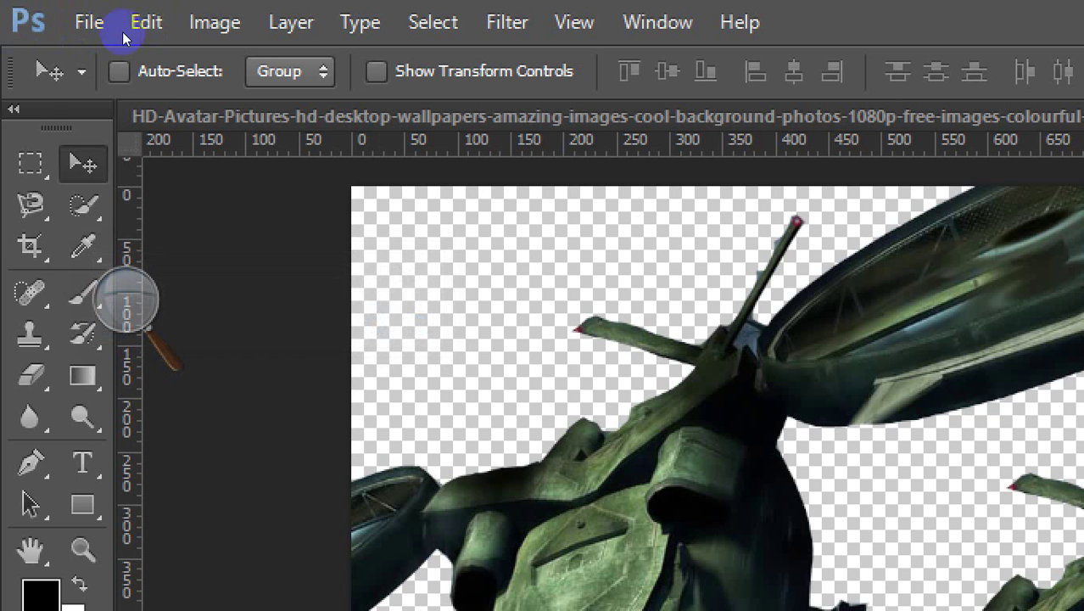
left_click(289, 71)
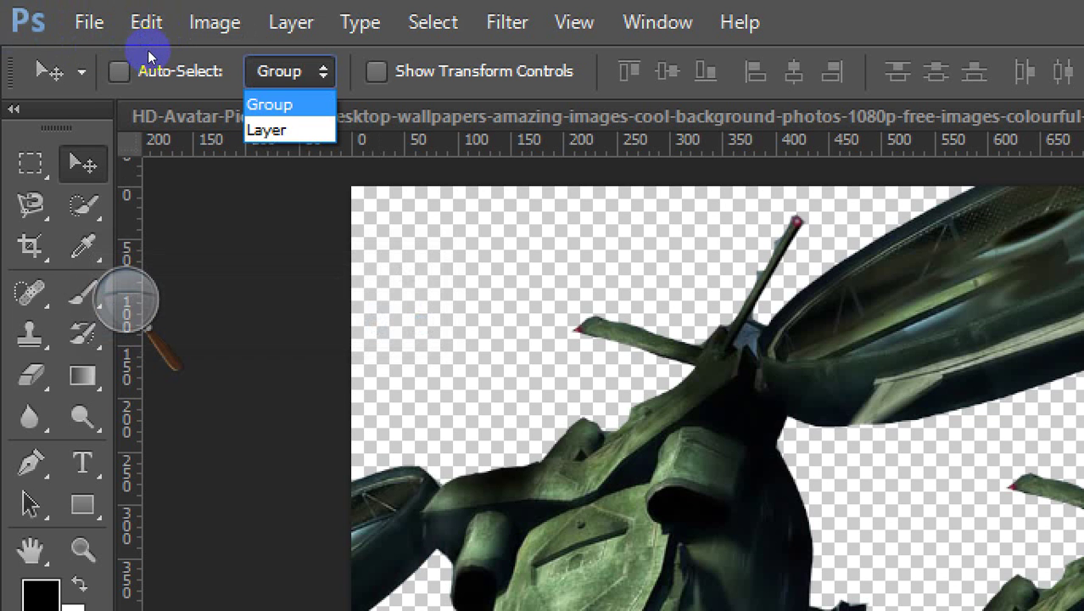
key("Down")
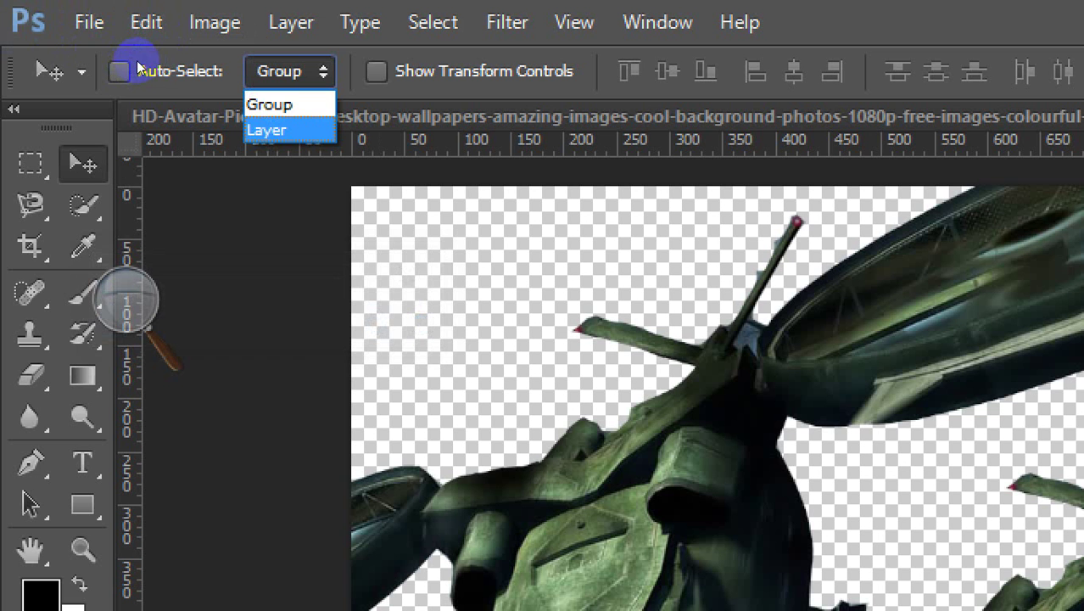
key("Up")
key("Return")
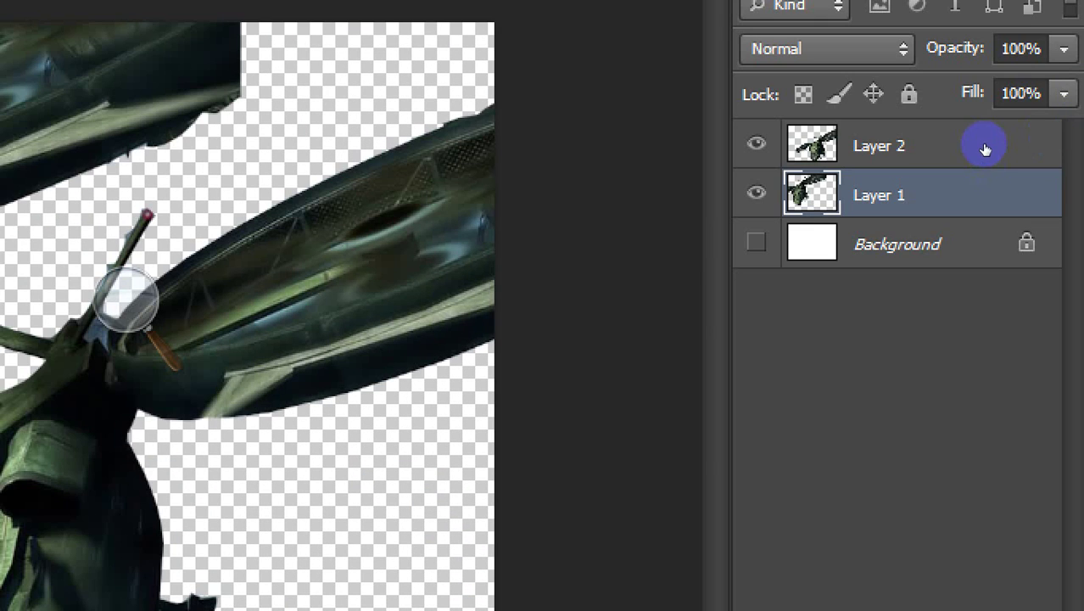
Make Layer 2 active and shift its helicopter slightly to the right while Auto-Select is off
left_click(986, 150)
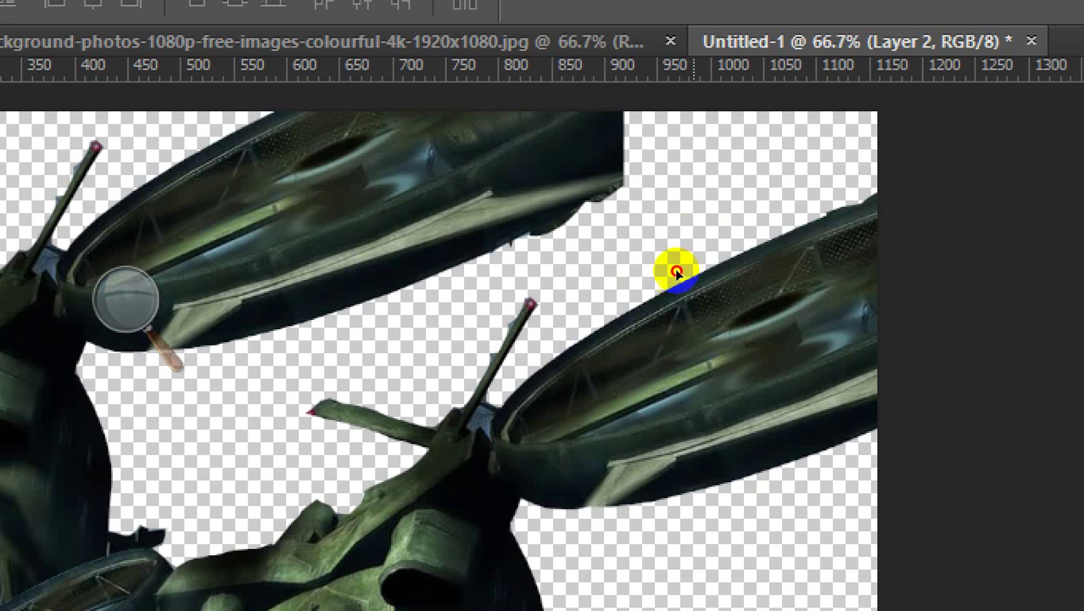
left_click_drag(676, 272, 685, 312)
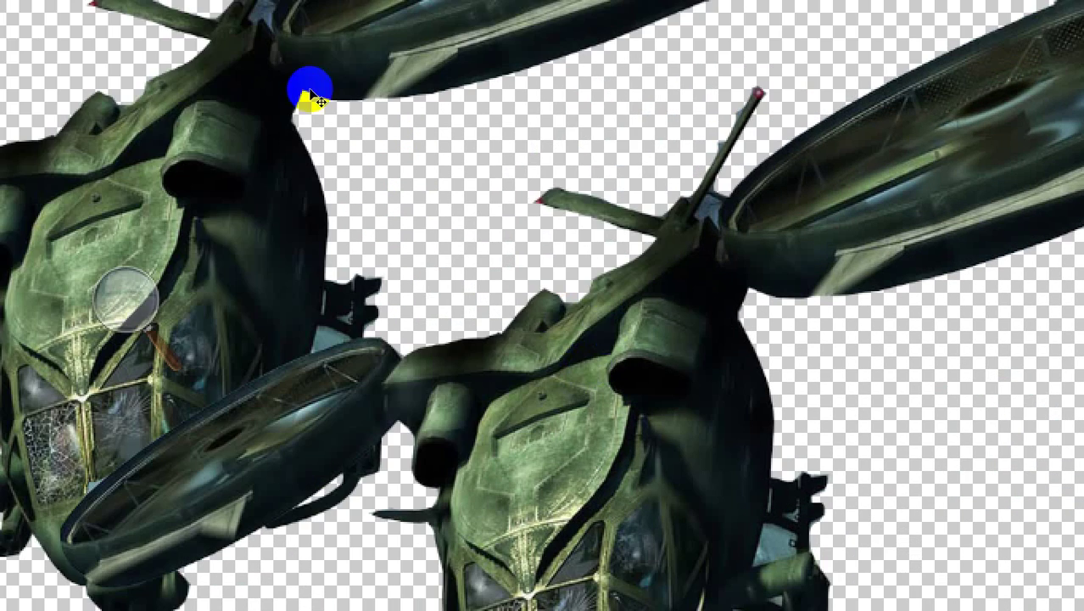
left_click(523, 270)
left_click_drag(422, 182, 467, 123)
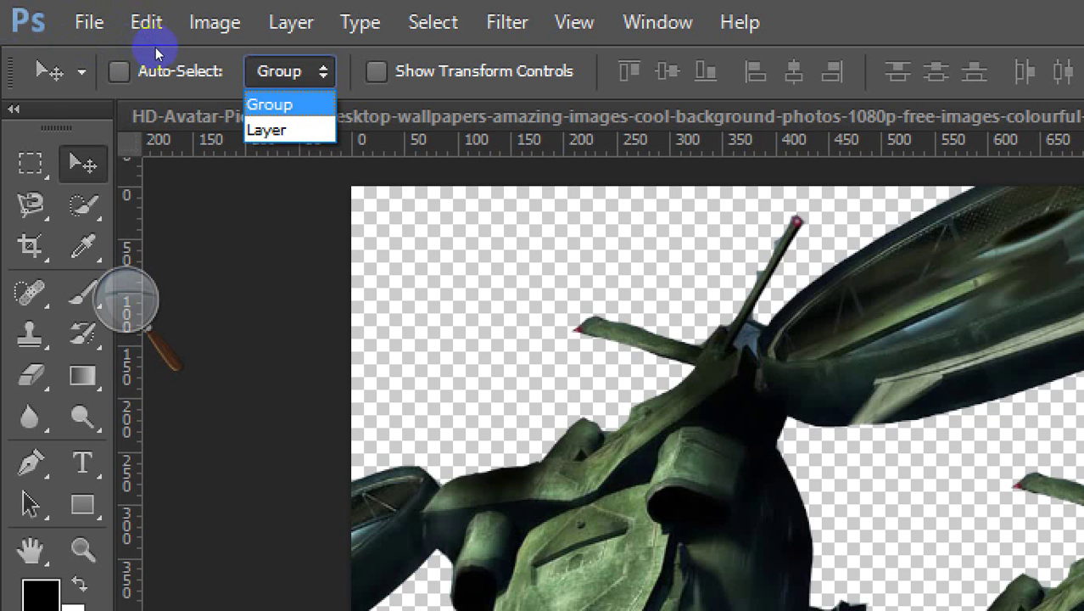
Set the Move tool's Auto-Select target to Layer and turn Auto-Select on
key("Down")
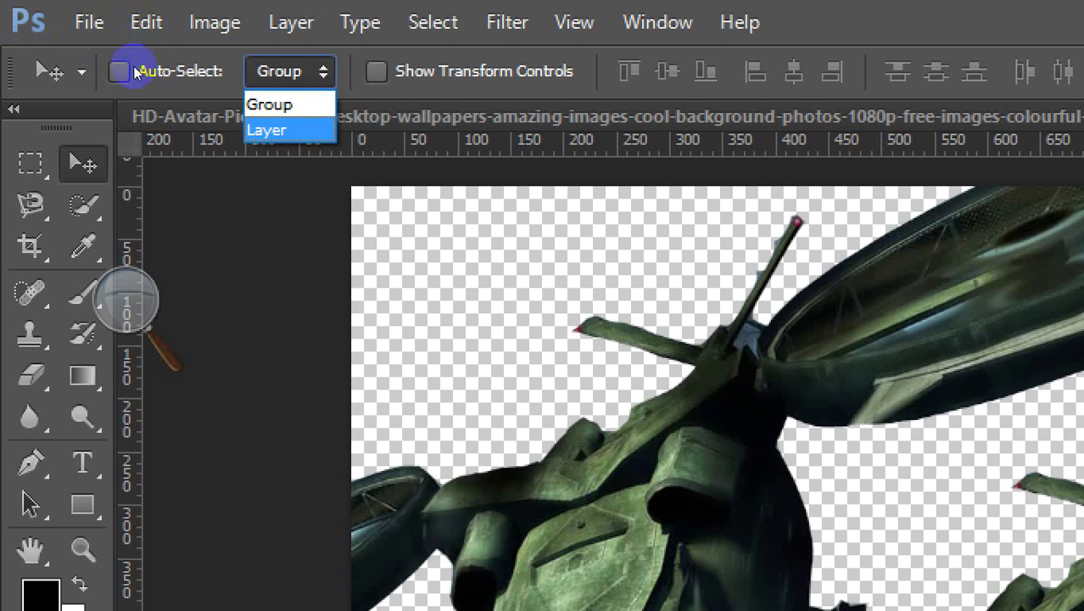
key("Return")
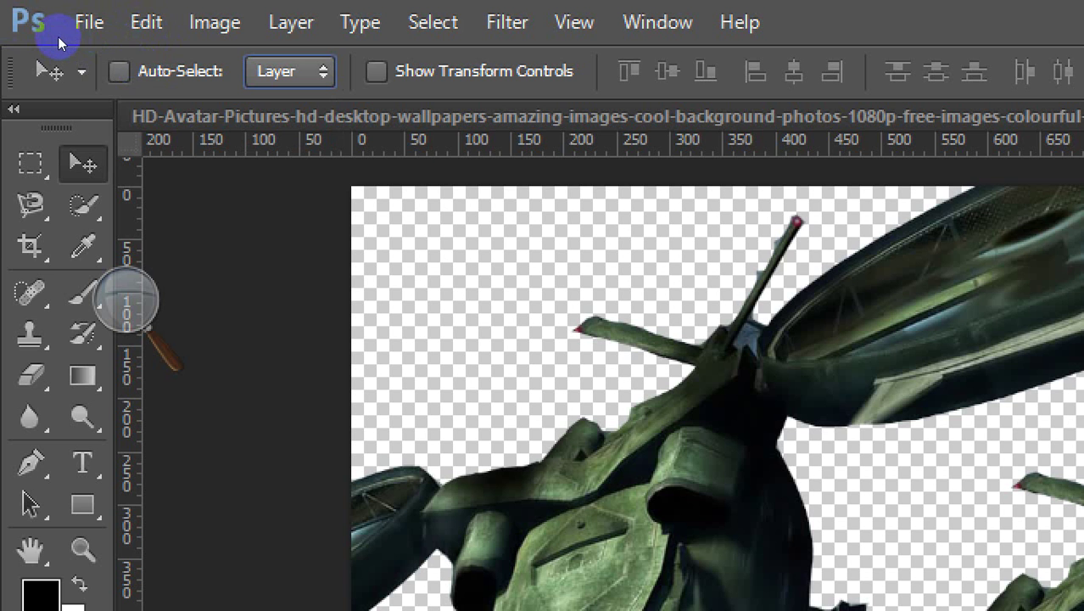
left_click(119, 71)
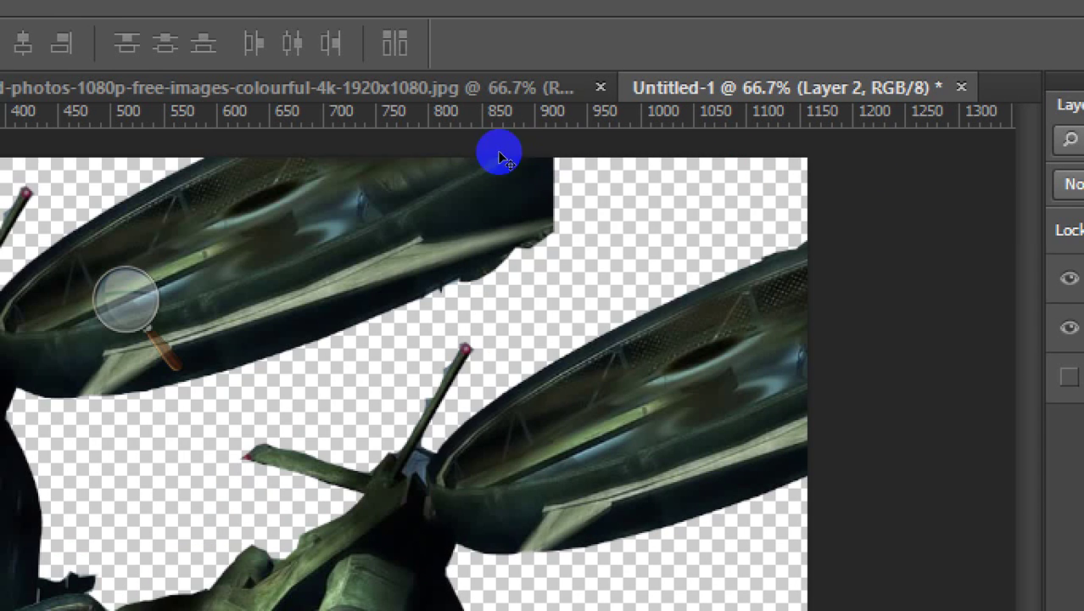
Pick each helicopter directly on the canvas to activate its layer, alternating between them and finishing on Layer 1
left_click(558, 148)
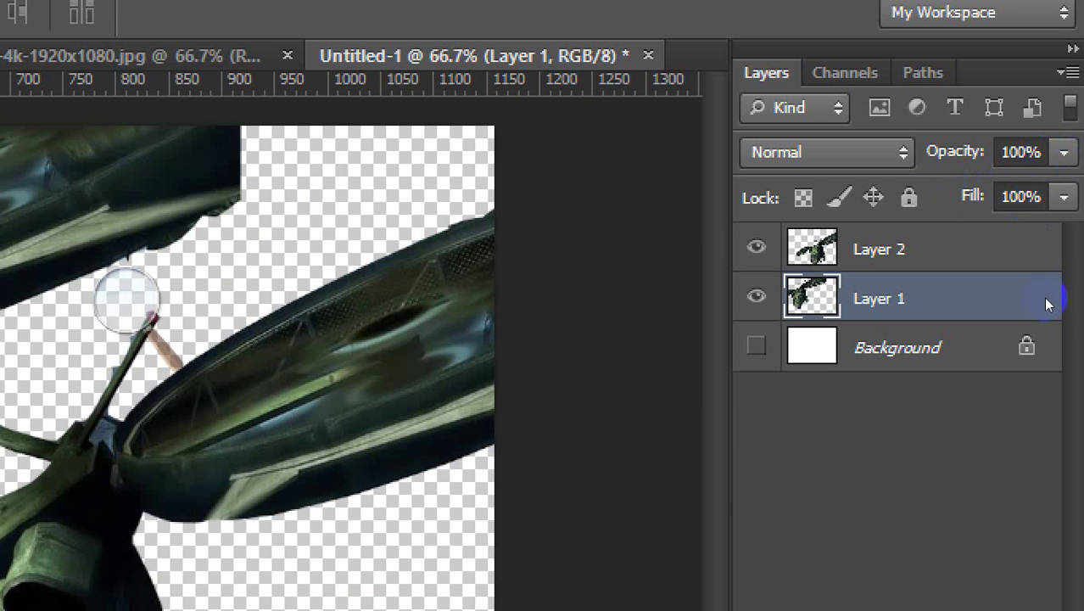
left_click(611, 184)
key("super+minus")
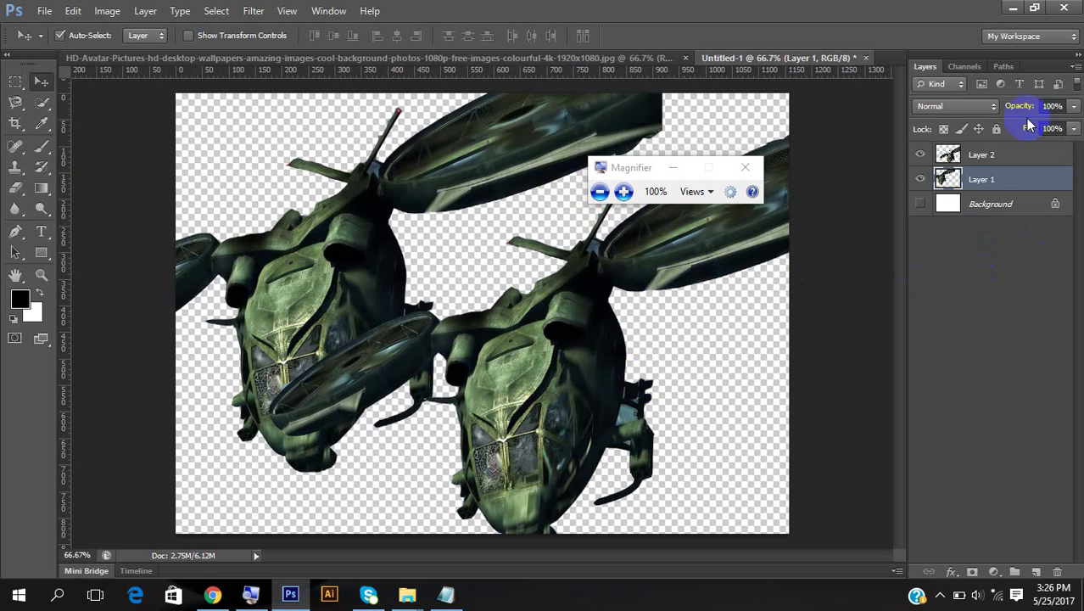
left_click(573, 349)
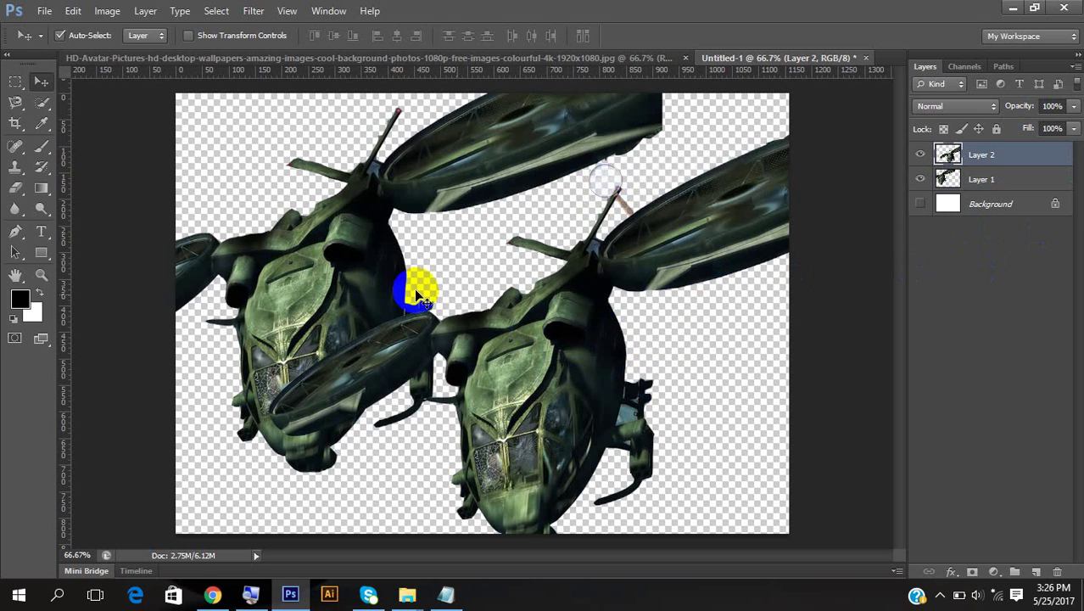
left_click(386, 262)
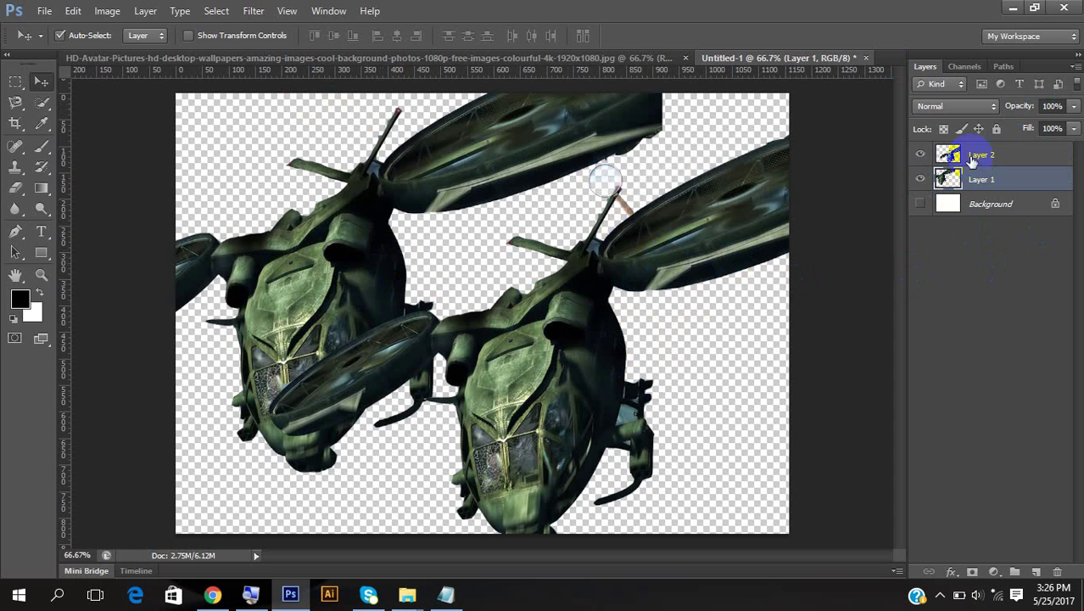
Reposition both helicopters with Auto-Select, moving Layer 1 slightly down and left and Layer 2 slightly up and right
mouse_move(371, 245)
left_mouse_down()
mouse_move(352, 273)
mouse_move(395, 239)
mouse_move(379, 237)
left_mouse_up()
left_click_drag(588, 326, 508, 310)
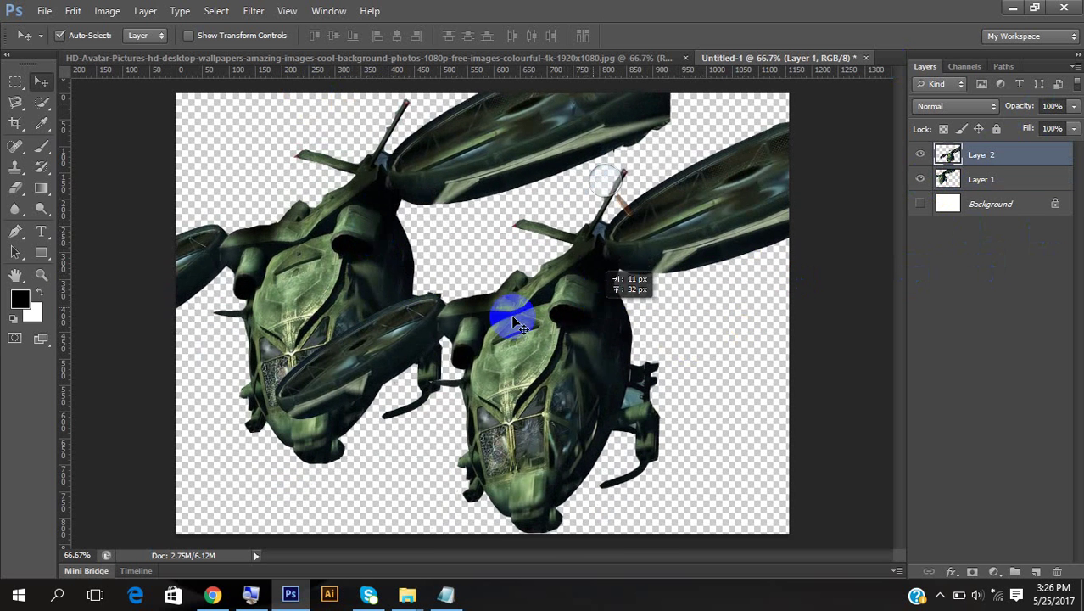
left_click_drag(387, 232, 356, 298)
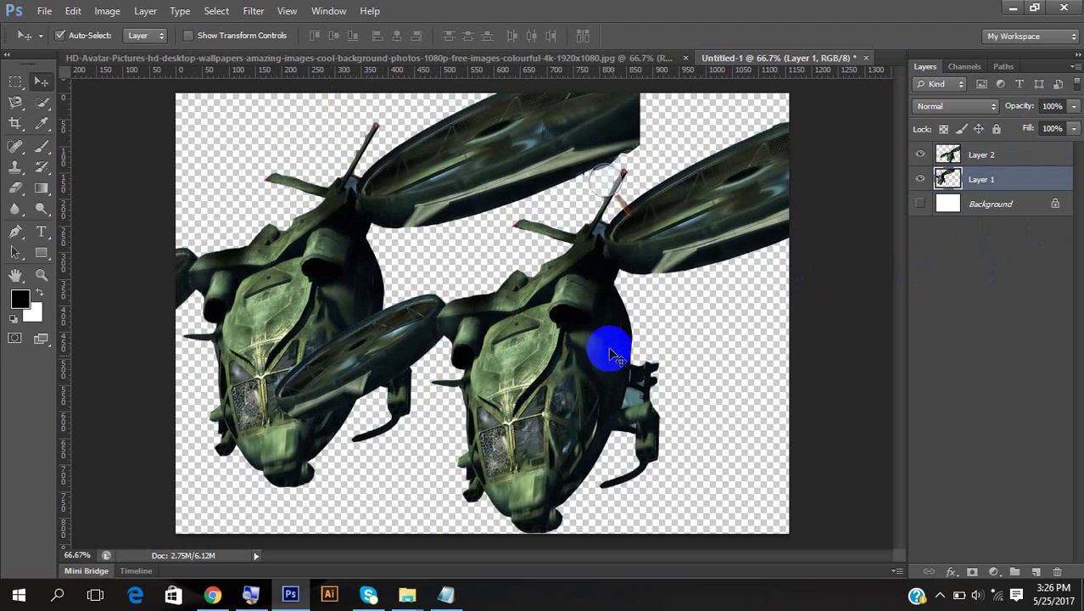
left_click_drag(610, 348, 611, 367)
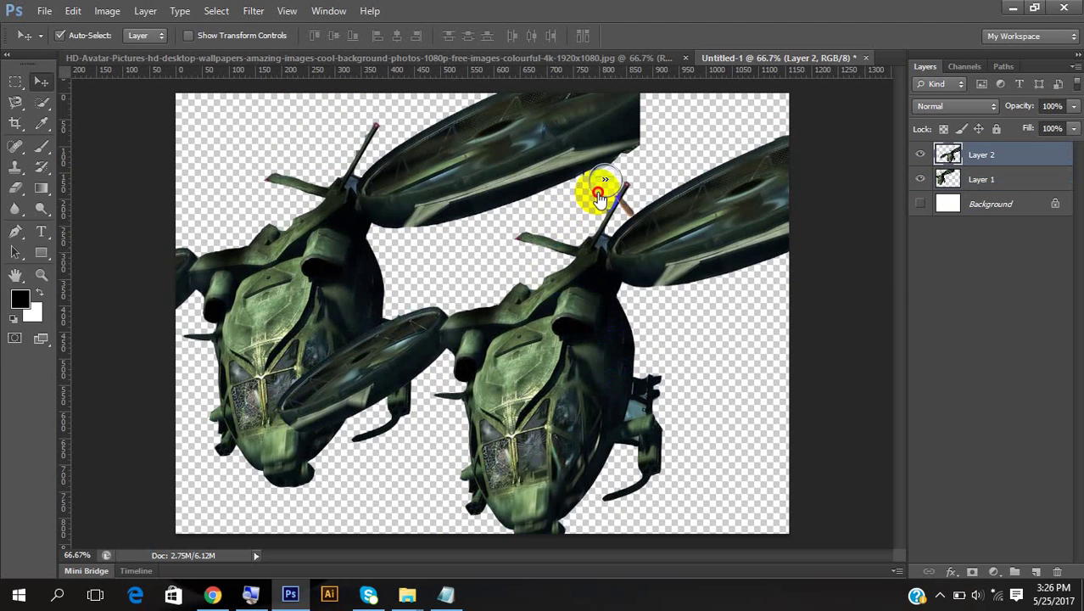
Alternate the active layer between Layer 1 and Layer 2 in the layer list, finishing on Layer 2
key("super+plus")
left_click(624, 189)
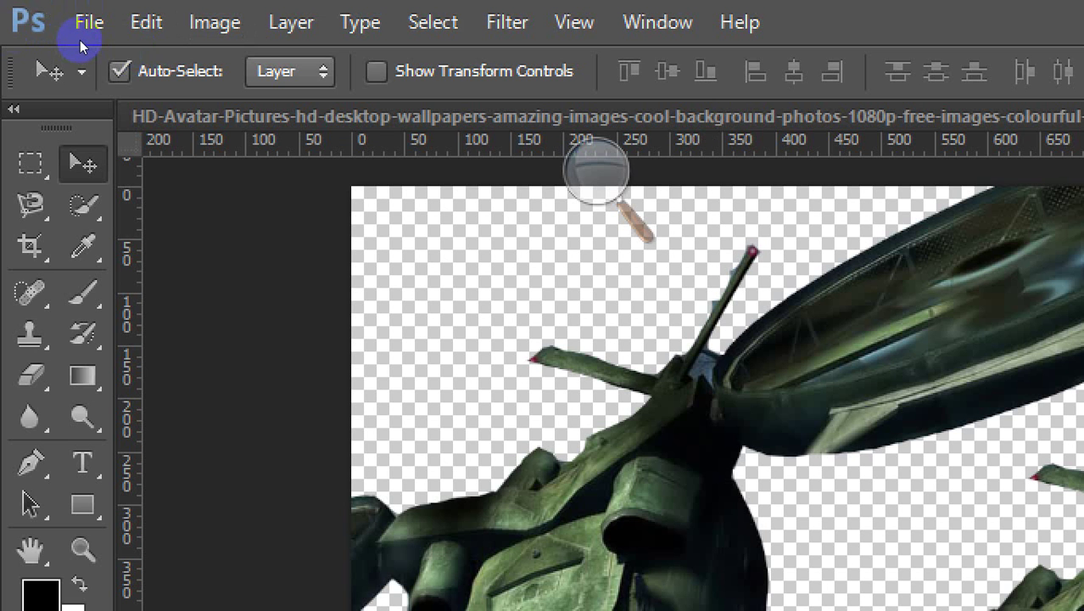
key("ctrl")
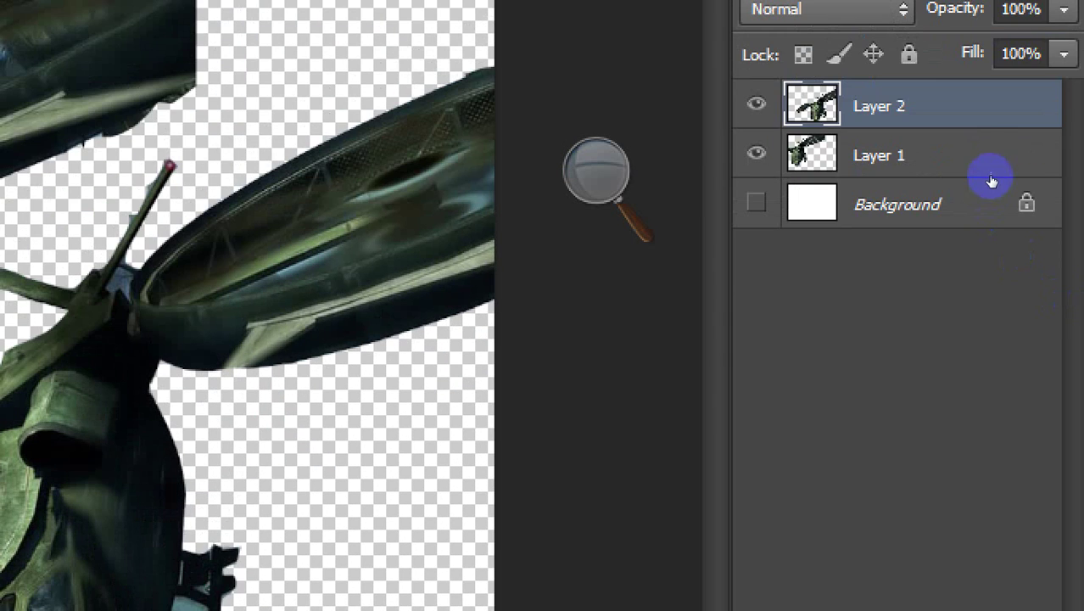
left_click(995, 154)
left_click(991, 112)
left_click(990, 157)
left_click(942, 110)
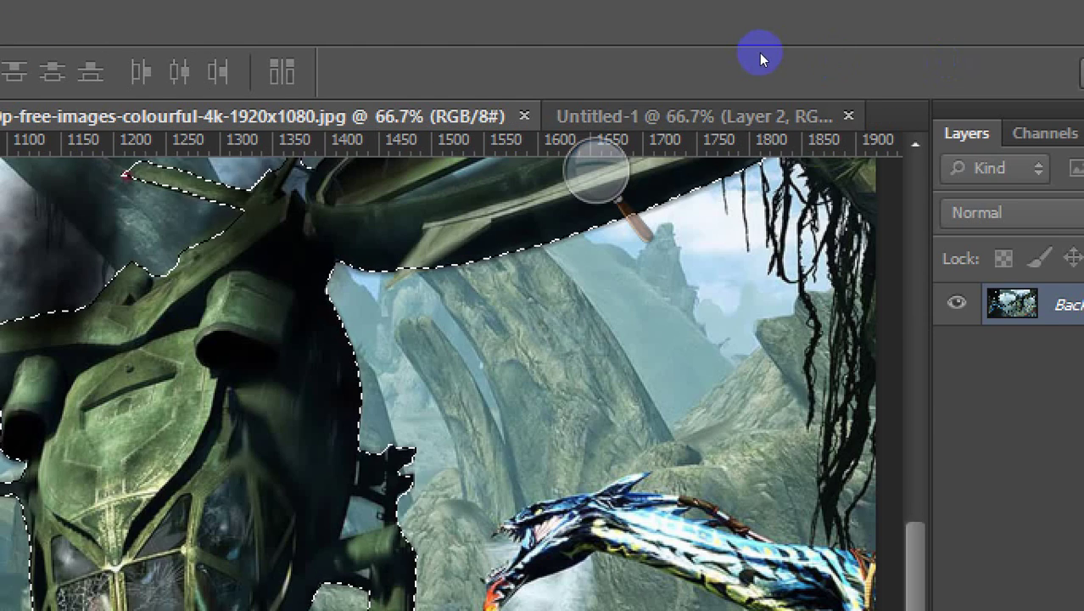
Switch between the Untitled-1 document and the Avatar wallpaper, finishing on the wallpaper
key("ctrl+Tab")
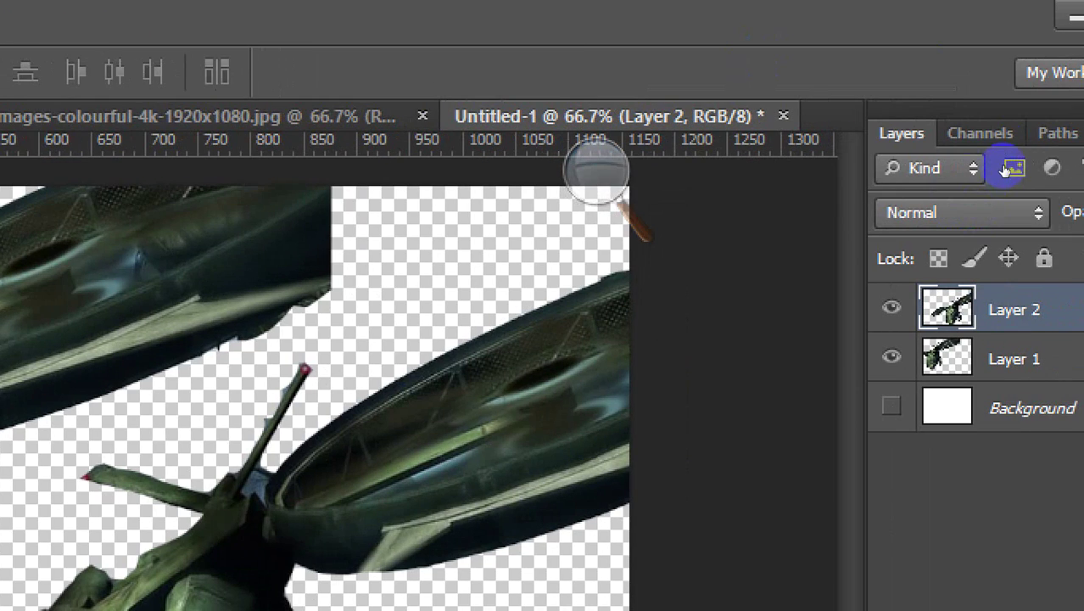
key("ctrl+Tab")
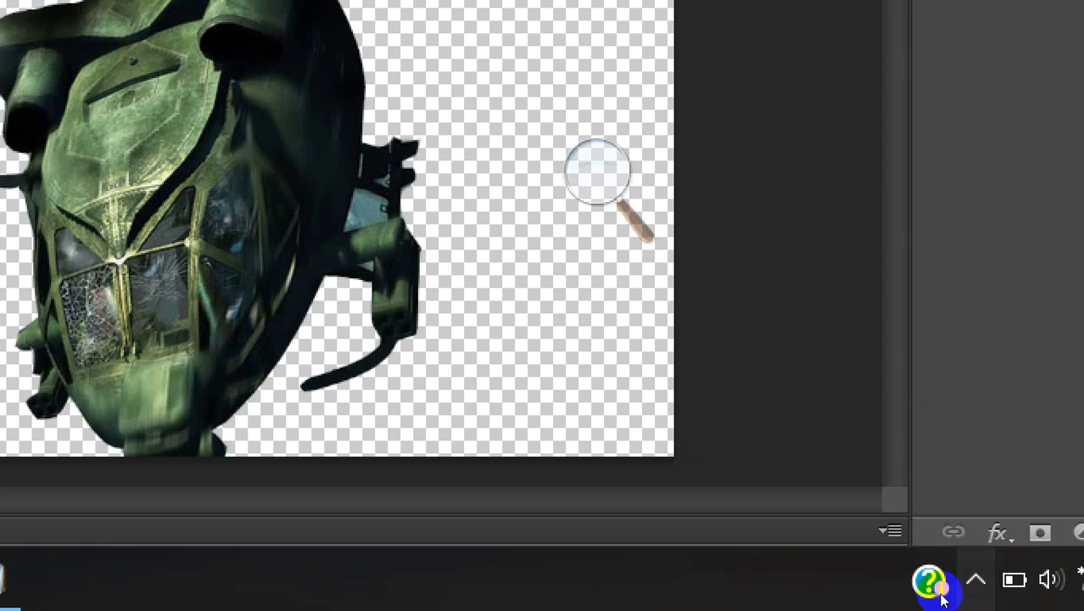
left_click(976, 580)
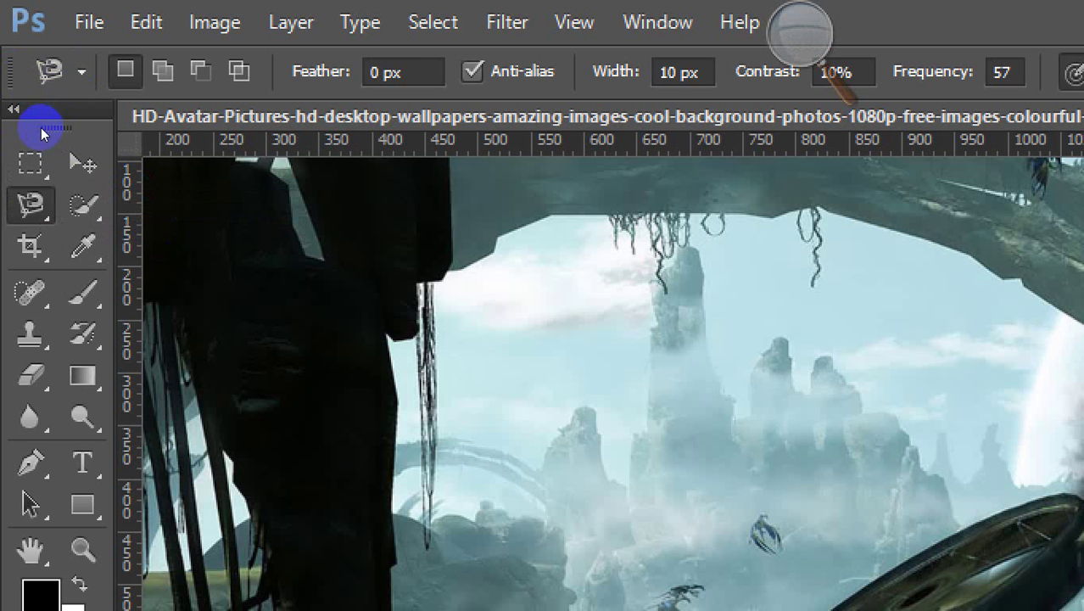
left_click(806, 35)
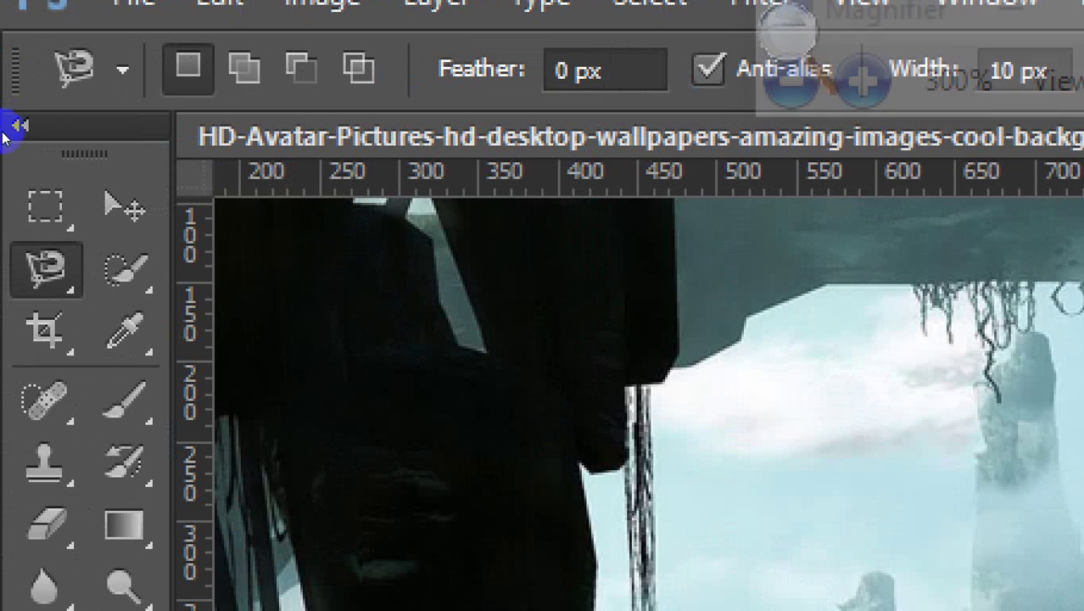
View the Quick Selection tool's variants and activate the freehand Lasso tool in New selection mode
left_click(124, 269)
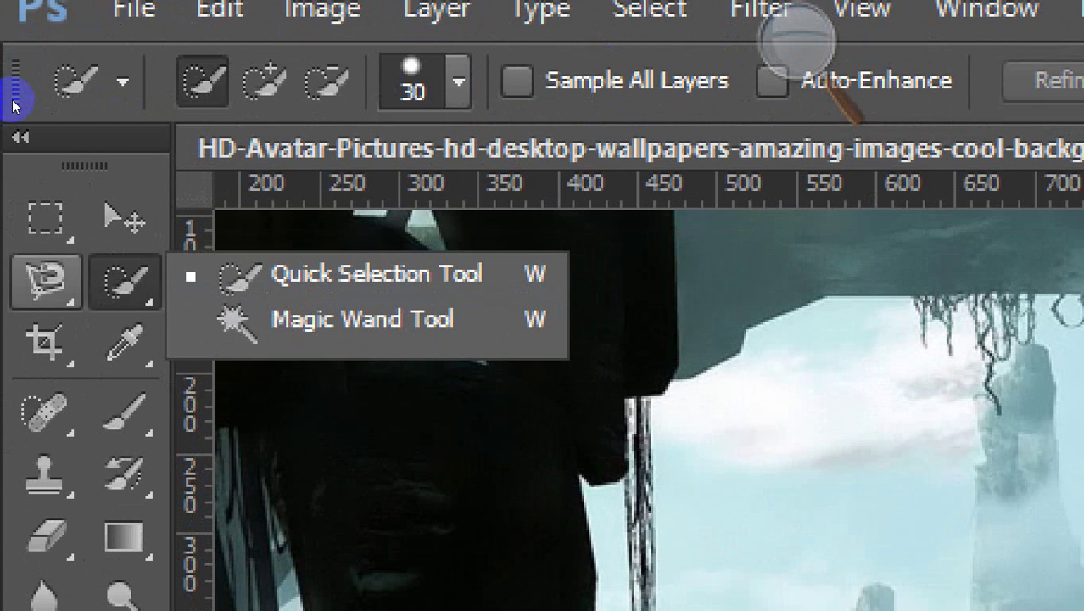
key("l")
key("shift+l")
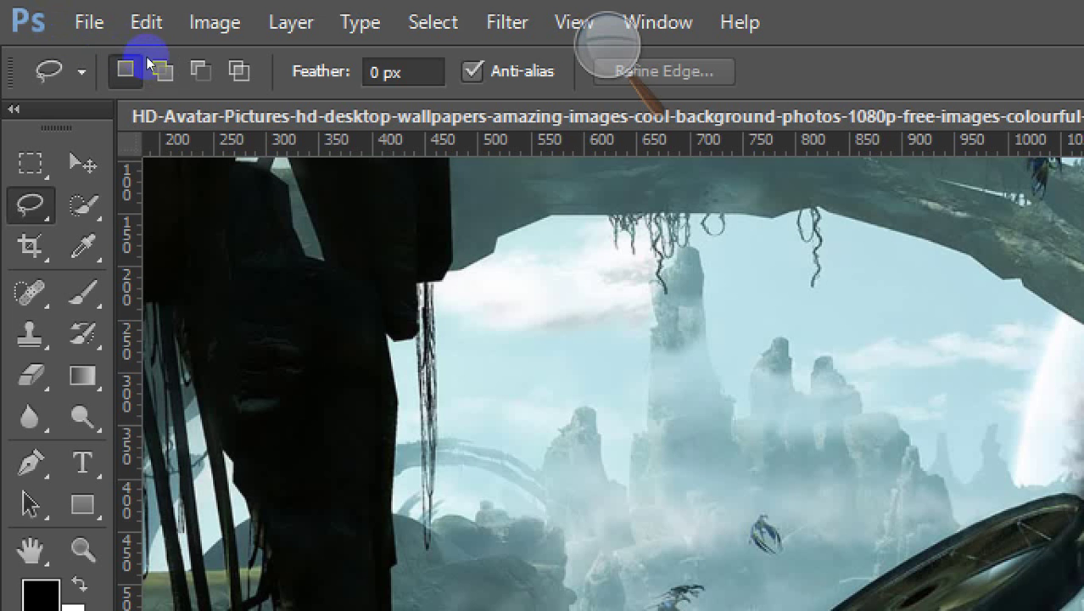
key("alt")
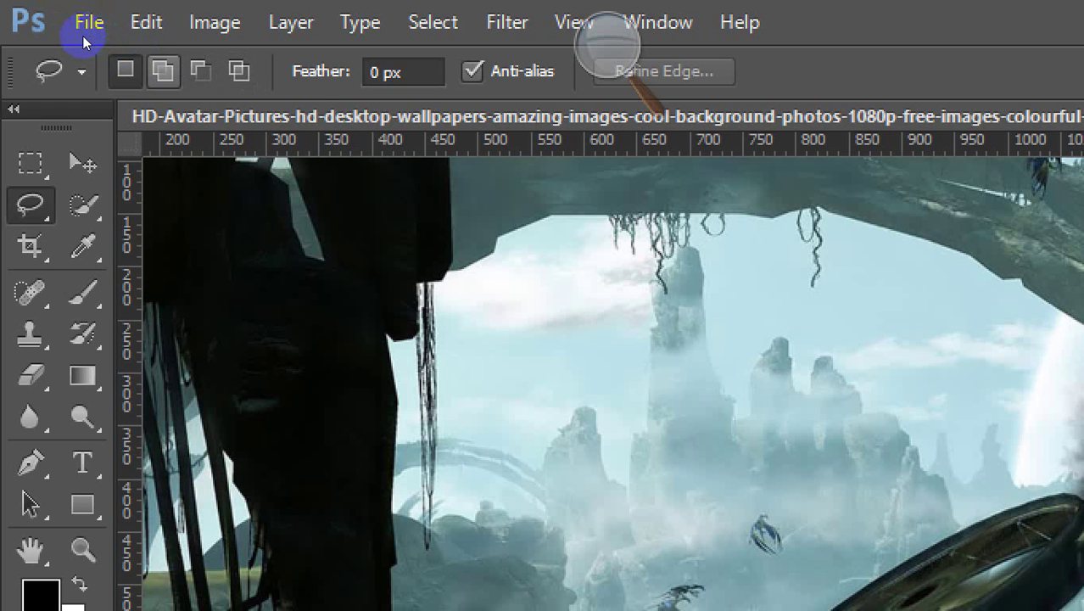
key("shift")
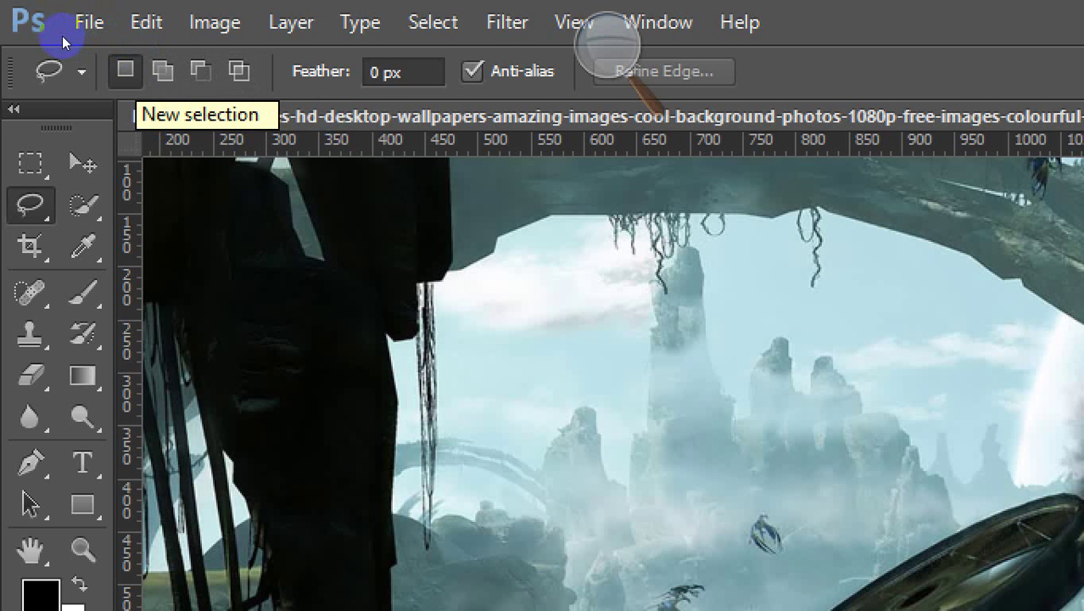
Draw successive freehand Lasso selections in New selection mode, finishing with a rounded one around the hanging vines beside the dark rock column
mouse_move(235, 162)
left_mouse_down()
mouse_move(284, 150)
mouse_move(189, 225)
mouse_move(354, 321)
left_mouse_up()
mouse_move(284, 284)
left_mouse_down()
mouse_move(327, 181)
mouse_move(297, 145)
mouse_move(424, 177)
mouse_move(382, 155)
mouse_move(471, 257)
mouse_move(450, 127)
left_mouse_up()
mouse_move(340, 142)
left_mouse_down()
mouse_move(217, 244)
mouse_move(308, 255)
mouse_move(299, 161)
mouse_move(249, 133)
mouse_move(367, 174)
mouse_move(397, 252)
mouse_move(466, 256)
mouse_move(464, 153)
mouse_move(430, 129)
left_mouse_up()
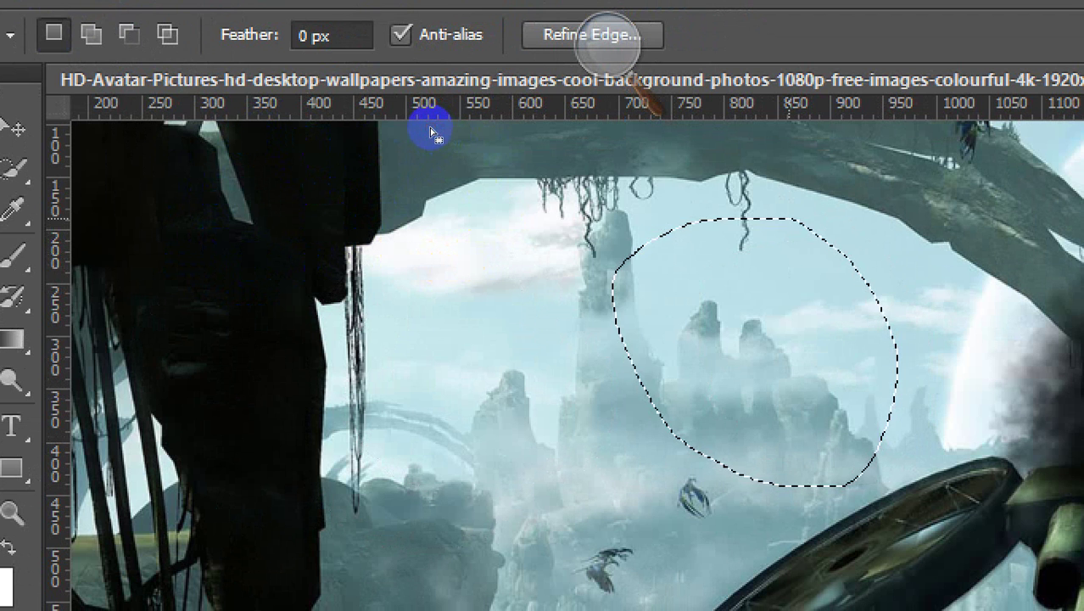
left_click(91, 35)
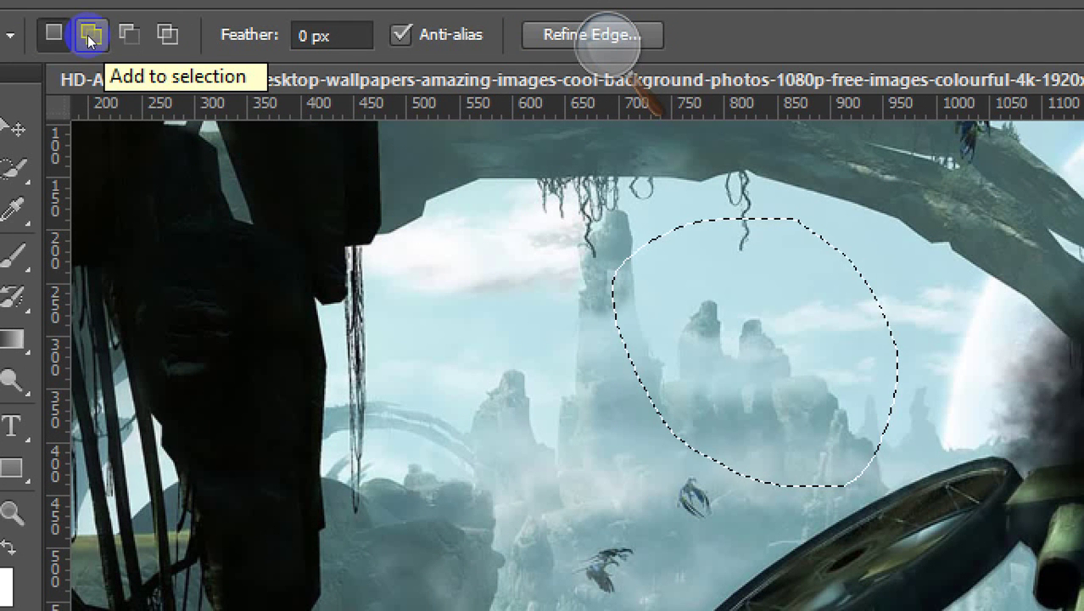
mouse_move(373, 224)
left_mouse_down()
mouse_move(288, 246)
mouse_move(181, 472)
mouse_move(471, 309)
mouse_move(373, 222)
mouse_move(349, 222)
left_mouse_up()
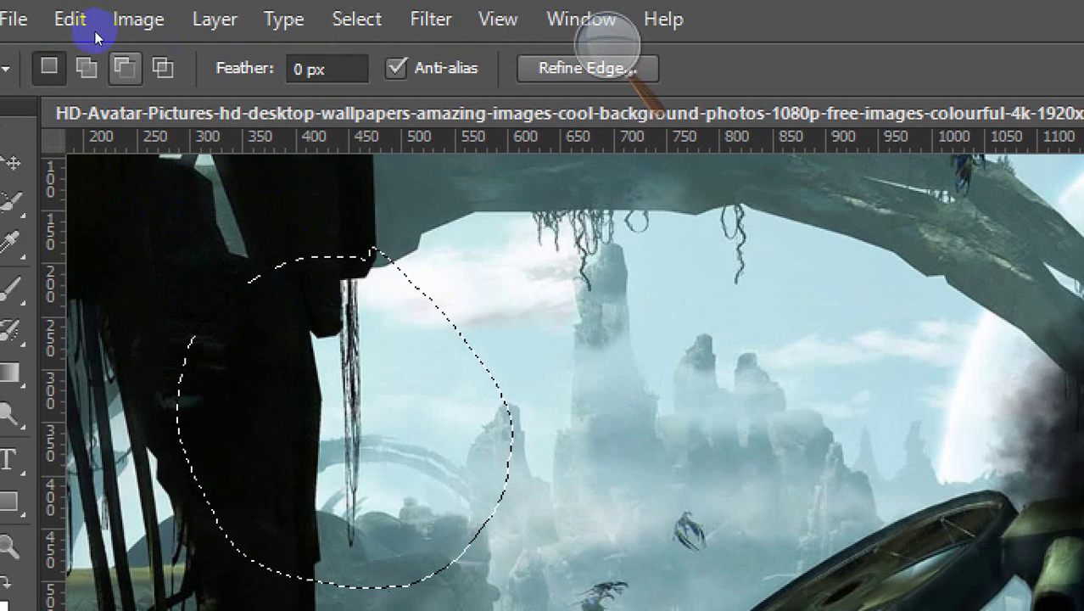
Switch the Lasso to Add to selection and extend the selection with an overlapping rounded area over the sky and rock spires
left_click(86, 67)
mouse_move(552, 223)
left_mouse_down()
mouse_move(420, 297)
mouse_move(677, 529)
mouse_move(601, 228)
left_mouse_up()
left_click_drag(304, 115, 230, 189)
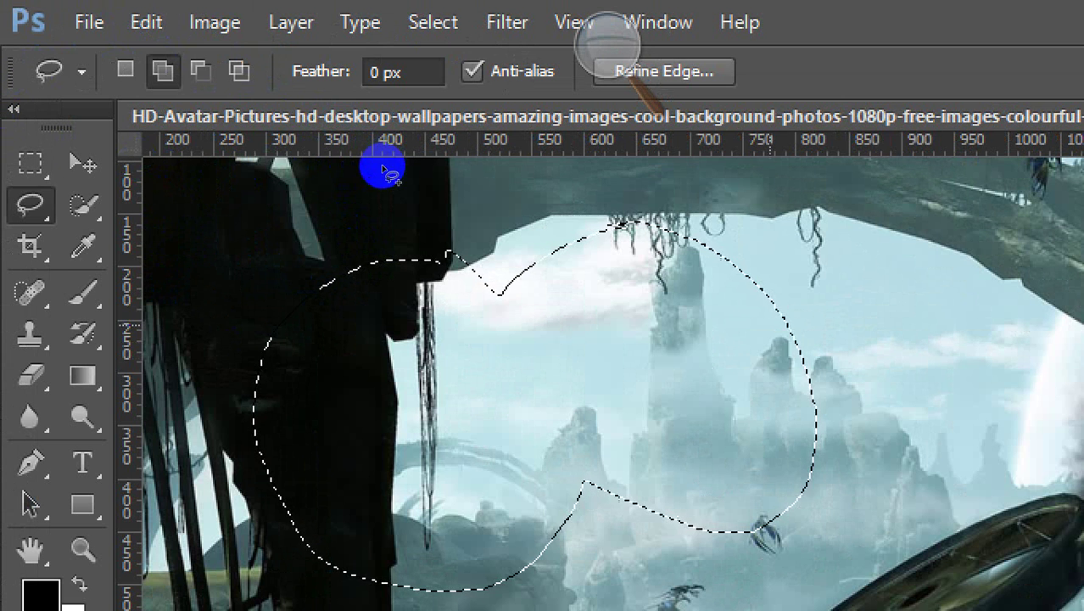
Switch the Lasso to Subtract from selection and cut freehand areas from both outer sides of the combined selection
key("alt")
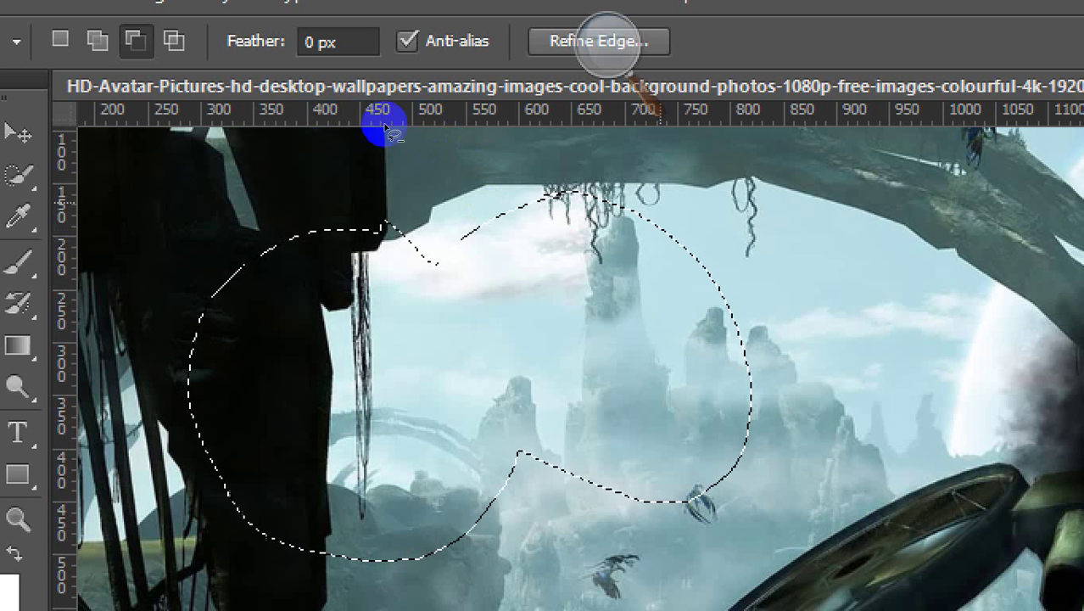
left_click(378, 259)
mouse_move(377, 259)
left_mouse_down()
mouse_move(459, 162)
mouse_move(395, 187)
mouse_move(170, 206)
mouse_move(384, 315)
mouse_move(455, 205)
left_mouse_up()
mouse_move(401, 183)
left_mouse_down()
mouse_move(339, 303)
mouse_move(577, 349)
left_mouse_up()
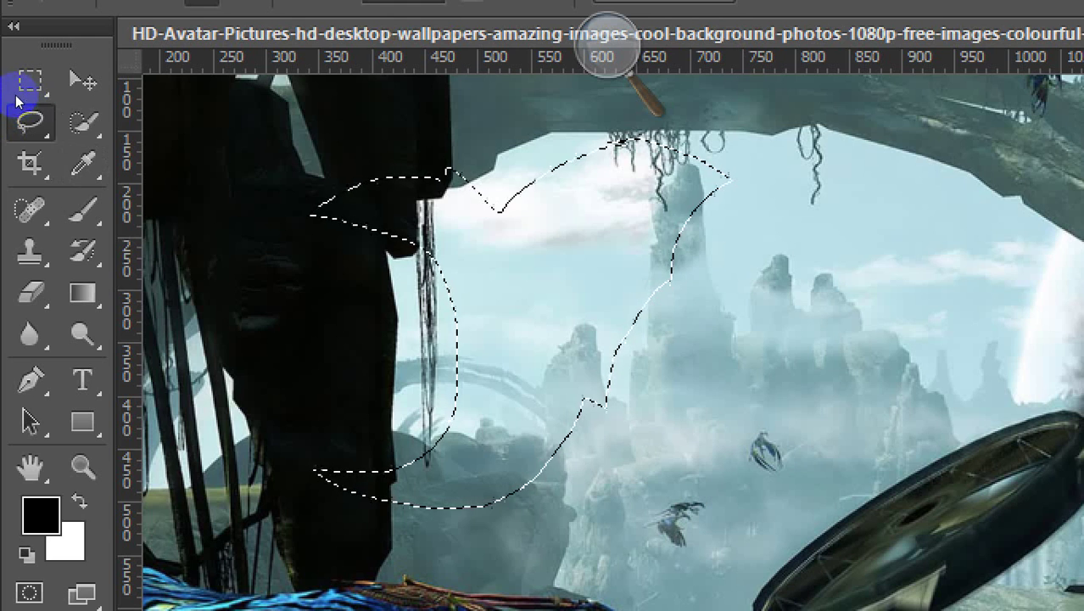
Cut another freehand Lasso area out of the middle of the combined selection in Subtract from selection mode
left_click(17, 107)
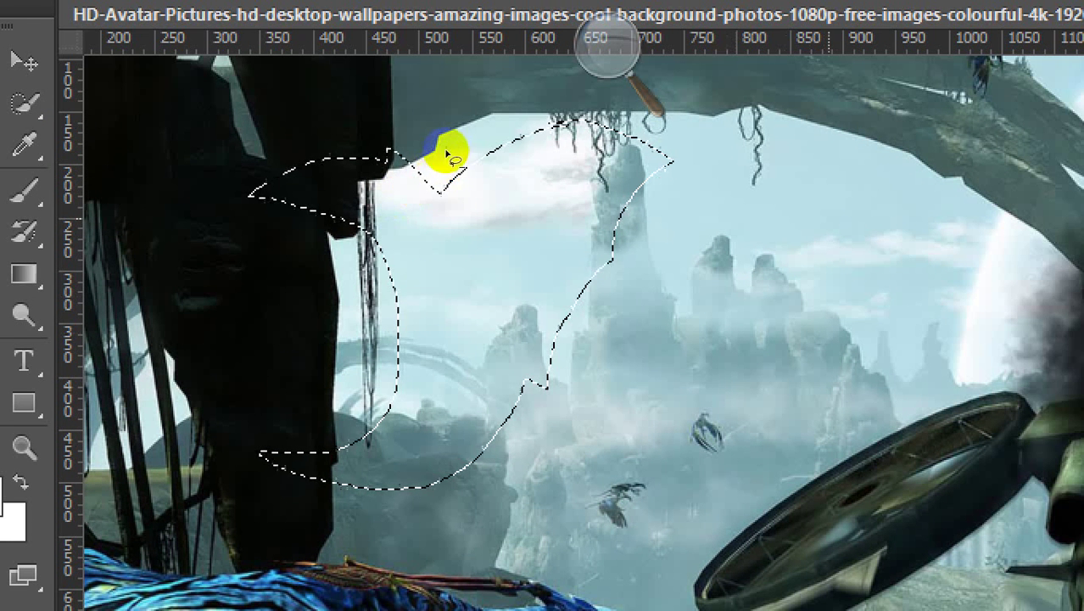
mouse_move(407, 130)
left_mouse_down()
mouse_move(369, 129)
mouse_move(259, 193)
mouse_move(252, 237)
left_mouse_up()
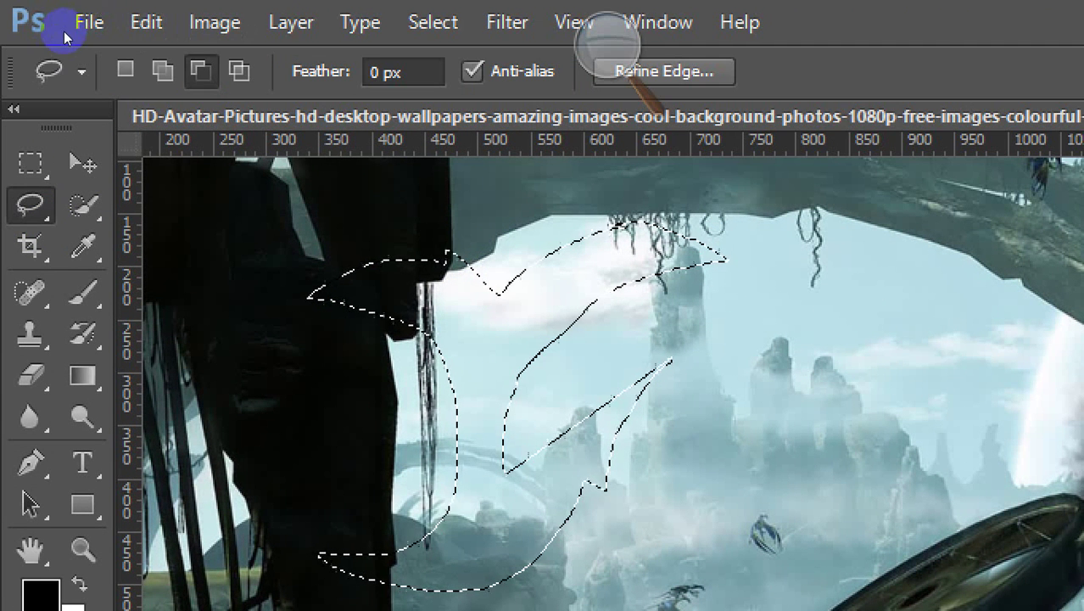
Draw a large Elliptical Marquee circle over the sky and rock spires, adding two smaller overlapping circles on its upper sides as ears
left_click_drag(19, 80, 58, 101)
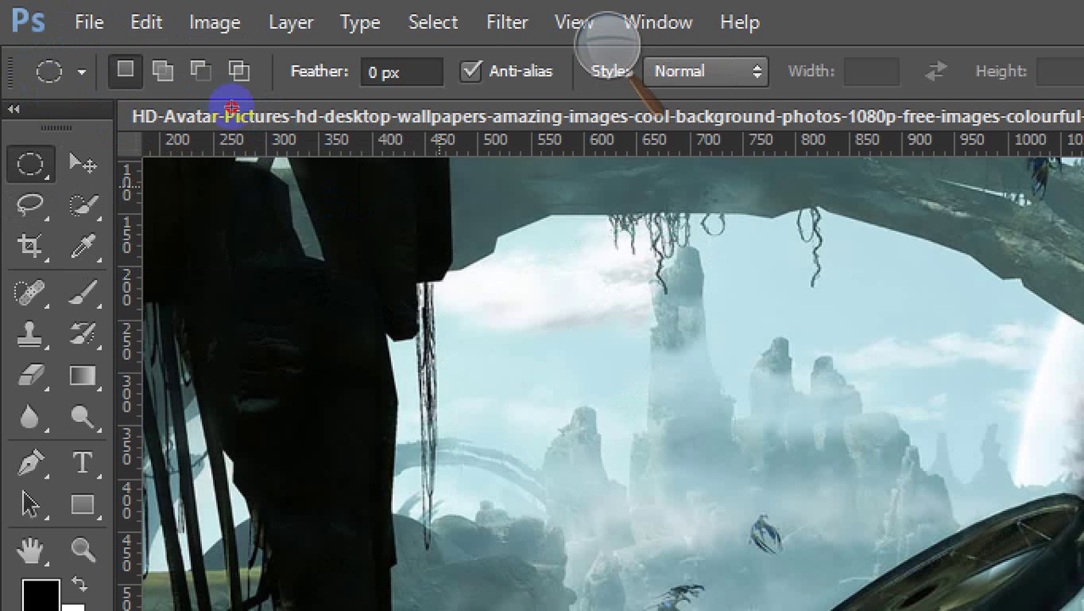
left_click_drag(365, 229, 418, 277)
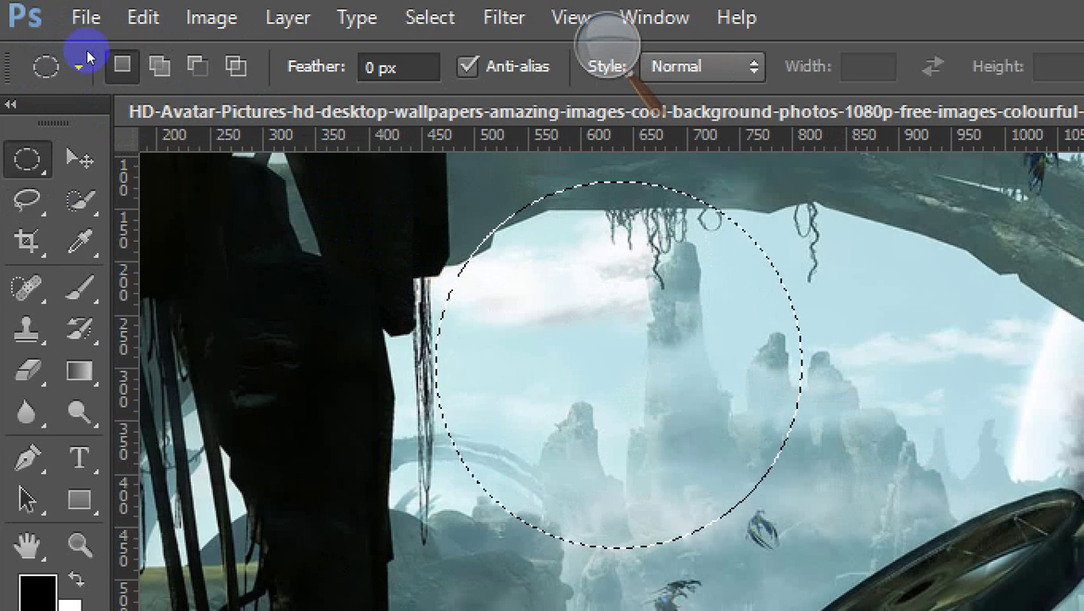
scroll(199, 152, "up", 10)
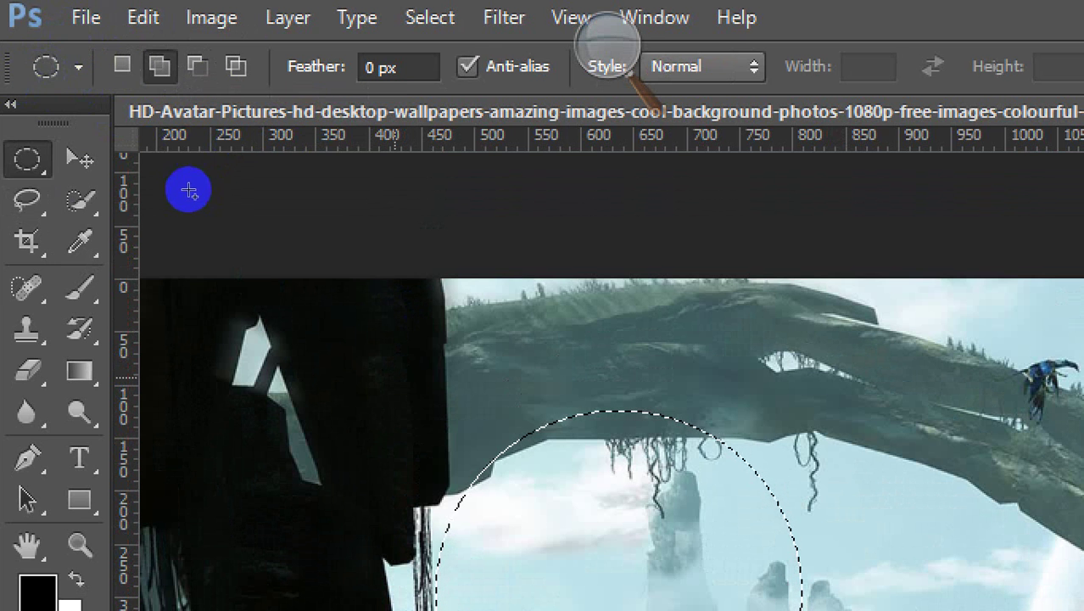
left_click_drag(349, 349, 526, 553)
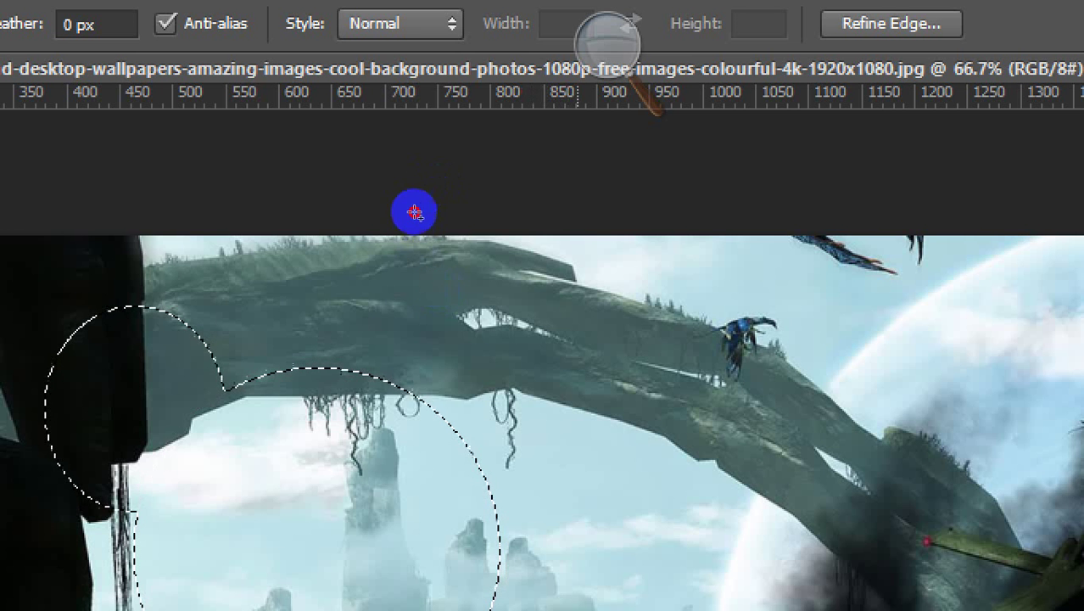
left_click_drag(414, 211, 442, 282)
scroll(442, 282, "down", 5)
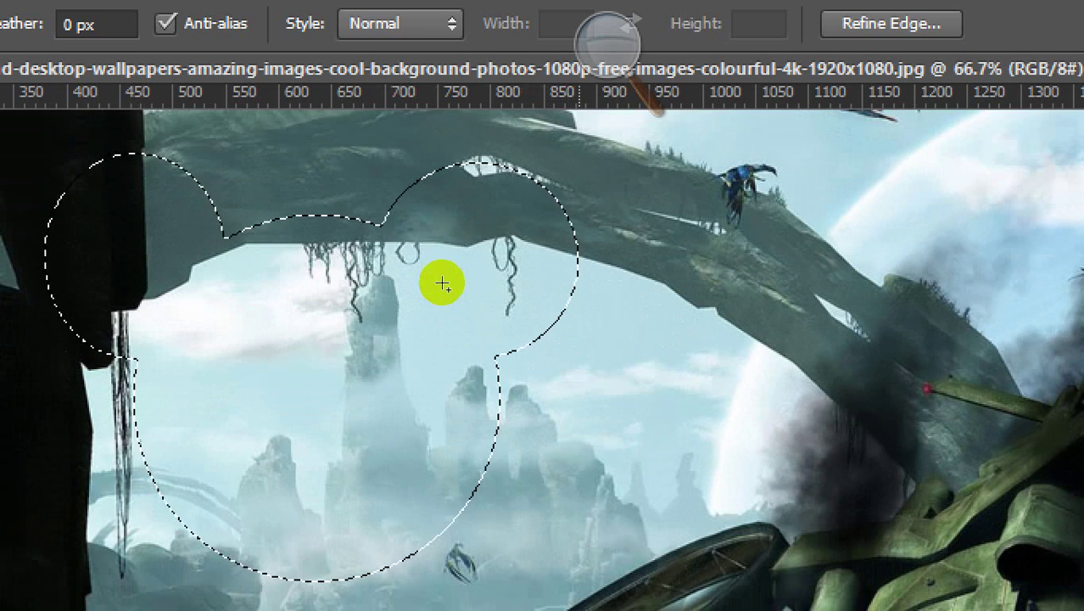
scroll(442, 282, "up", 5)
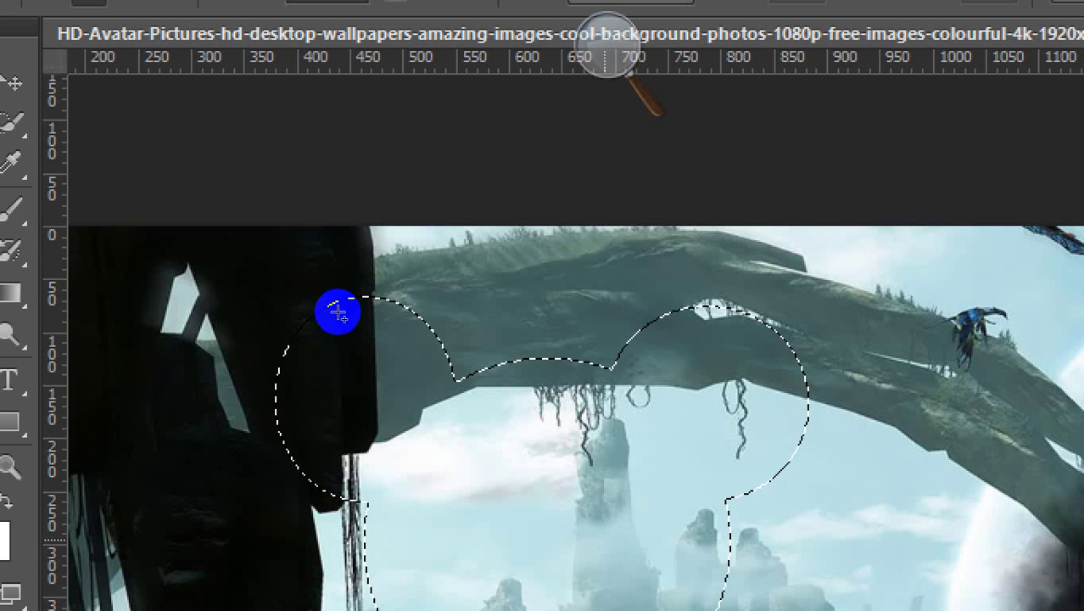
Switch the Elliptical Marquee to Subtract from selection and cut two oval eyes, a narrow nose and a wide mouth out of the face
scroll(255, 216, "down", 3)
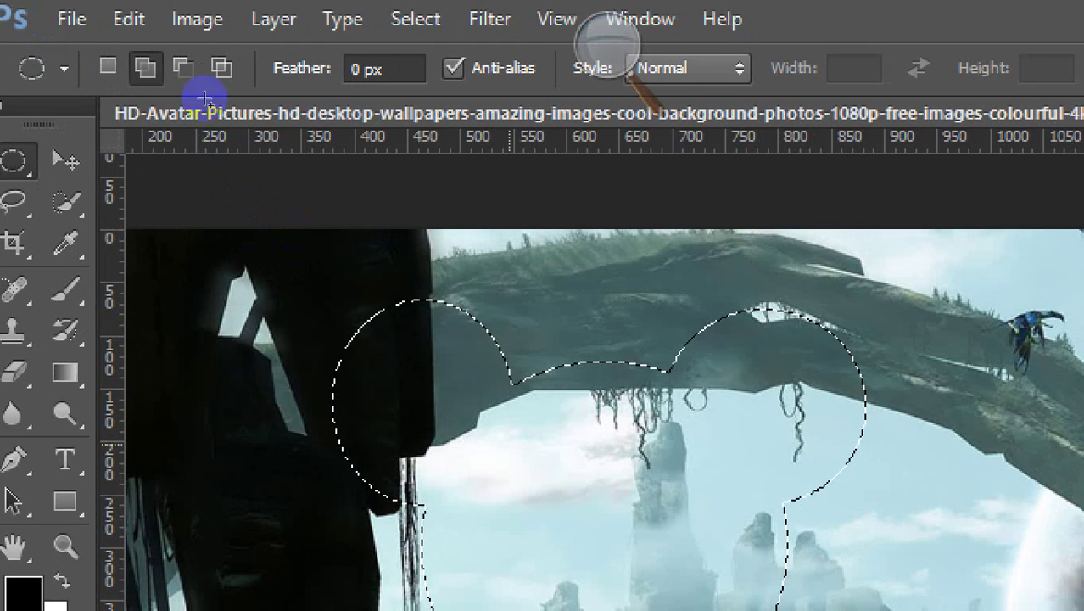
key("alt")
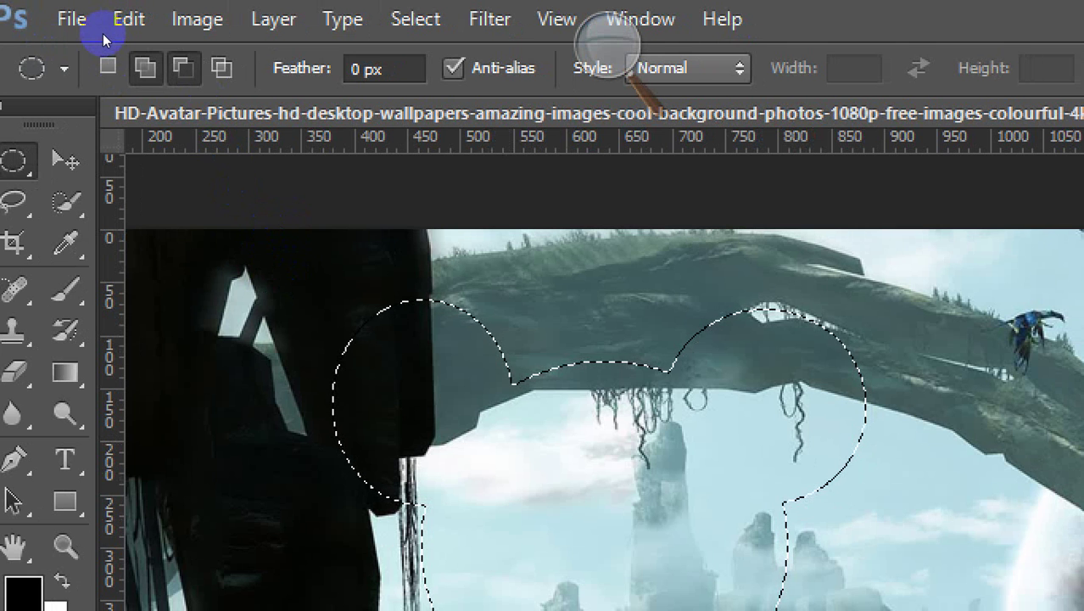
scroll(321, 184, "down", 3)
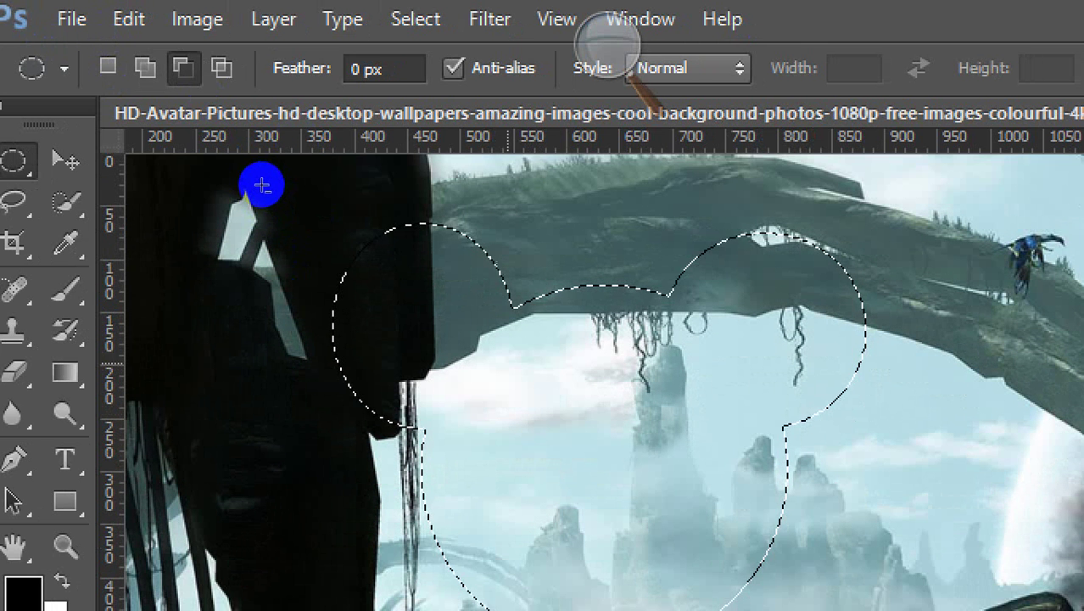
left_click_drag(505, 368, 563, 451)
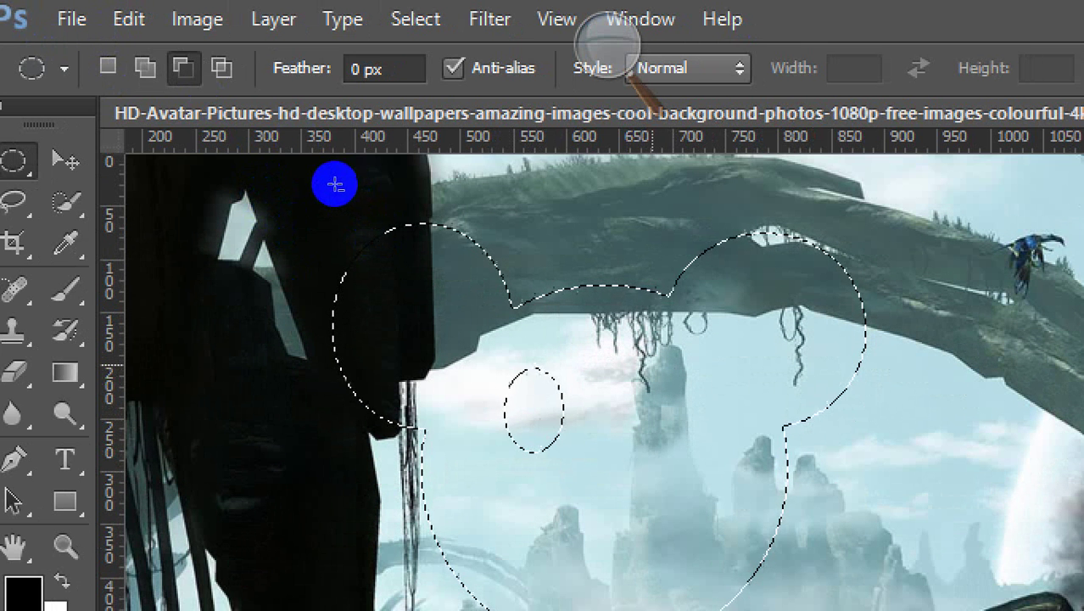
left_click_drag(652, 363, 700, 452)
scroll(706, 499, "down", 3)
left_click_drag(594, 323, 620, 387)
left_click_drag(522, 417, 657, 459)
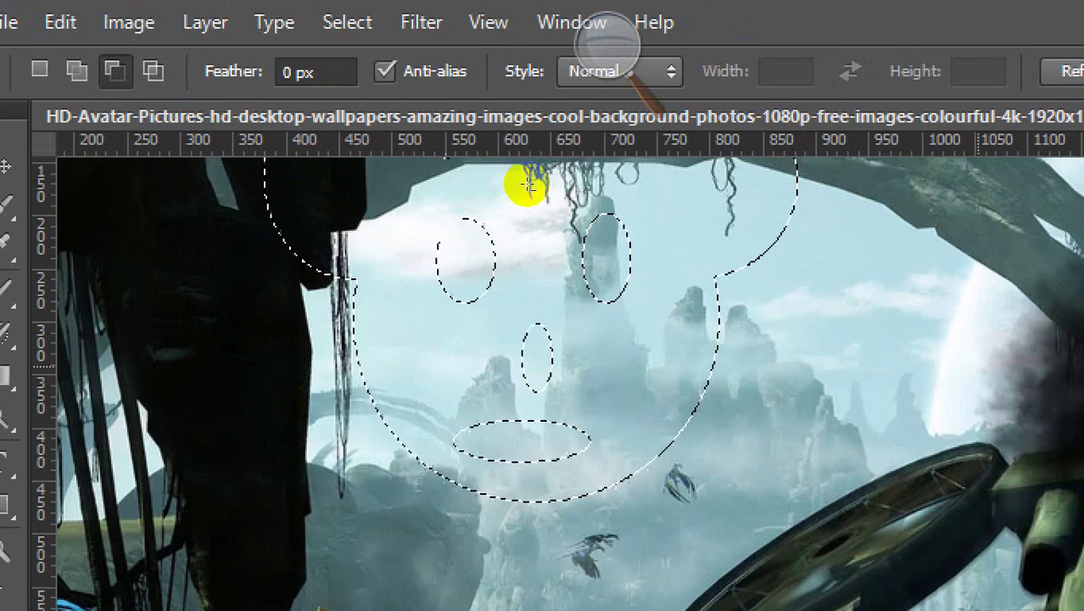
scroll(528, 184, "up", 2)
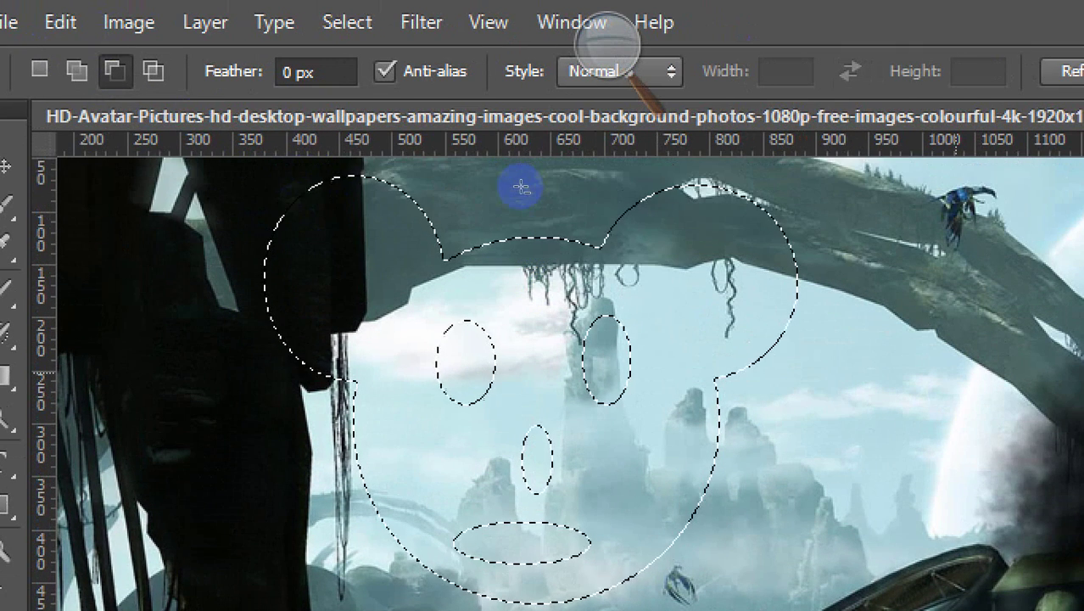
scroll(521, 188, "up", 1)
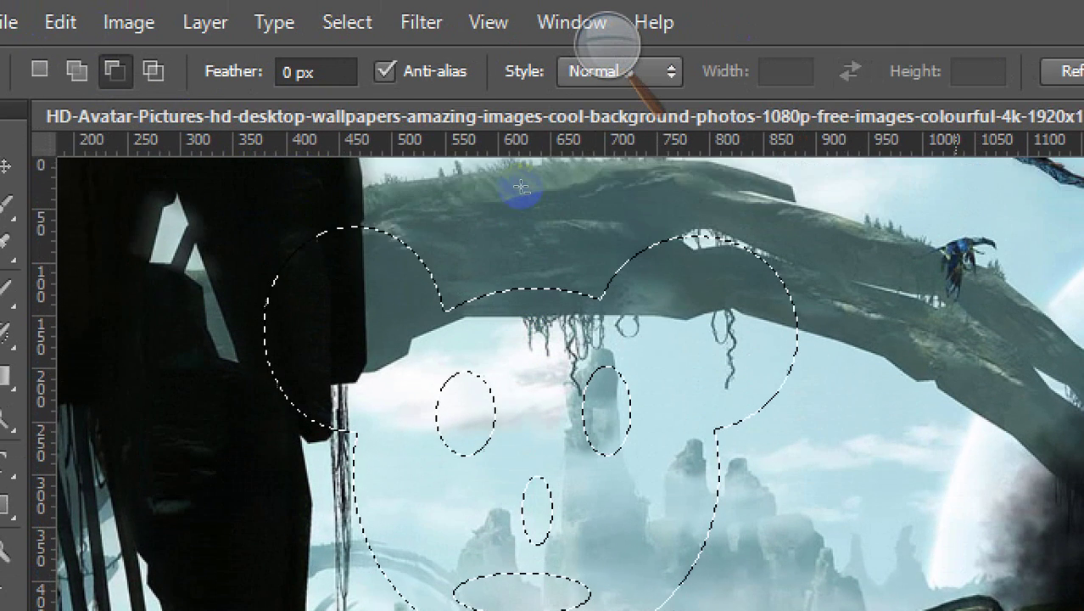
scroll(527, 187, "down", 4)
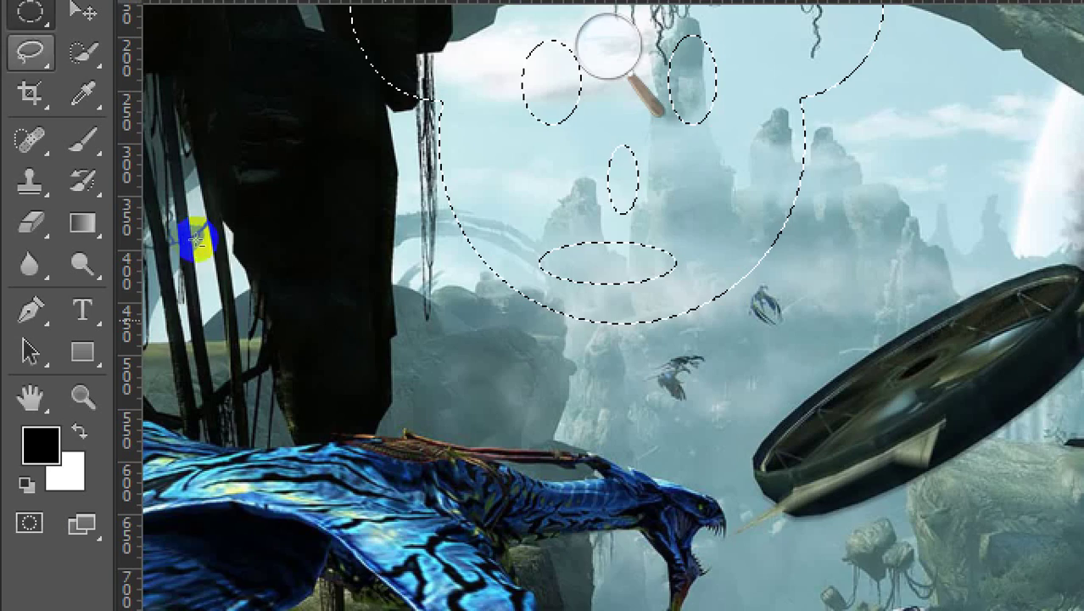
scroll(223, 237, "up", 2)
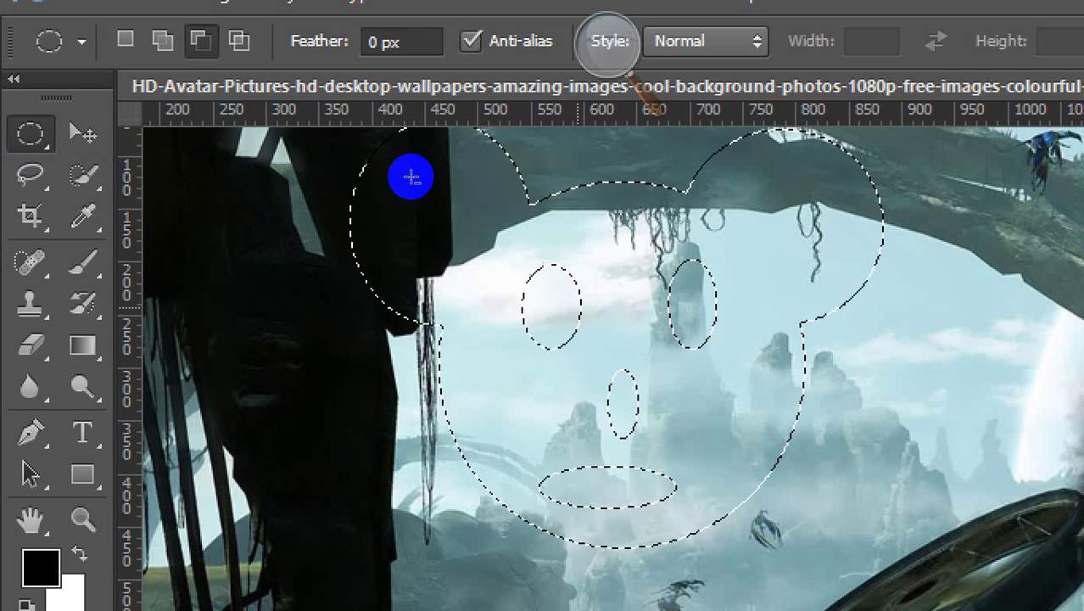
scroll(413, 175, "up", 1)
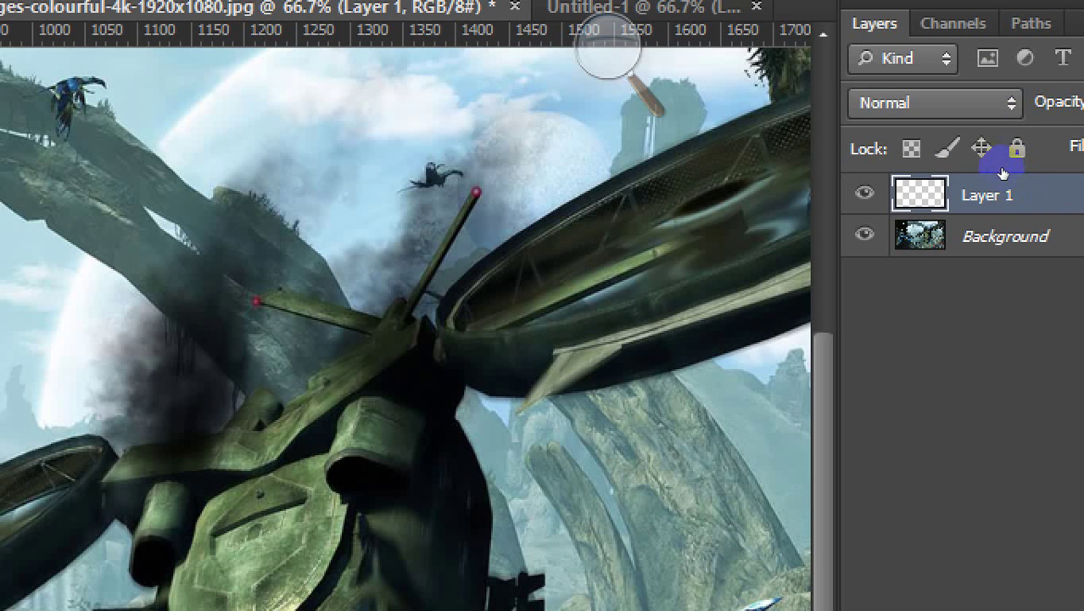
Select the Background layer, return to Layer 1 and add three new empty layers above it
key("alt+bracketleft")
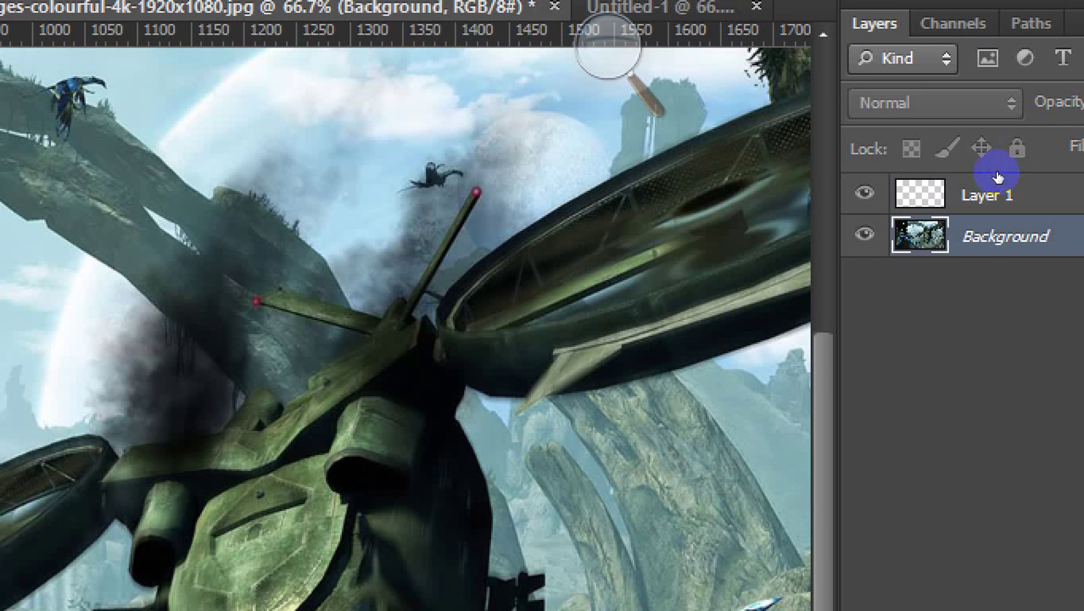
left_click(1003, 191)
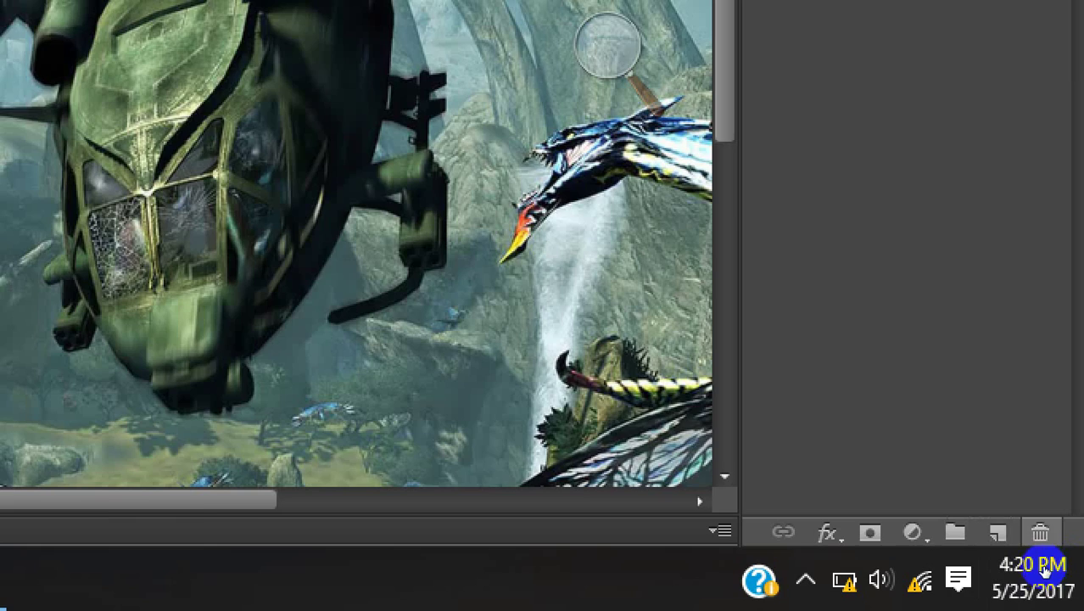
left_click(998, 530)
left_click(997, 530)
left_click(998, 530)
scroll(1026, 170, "up", 2)
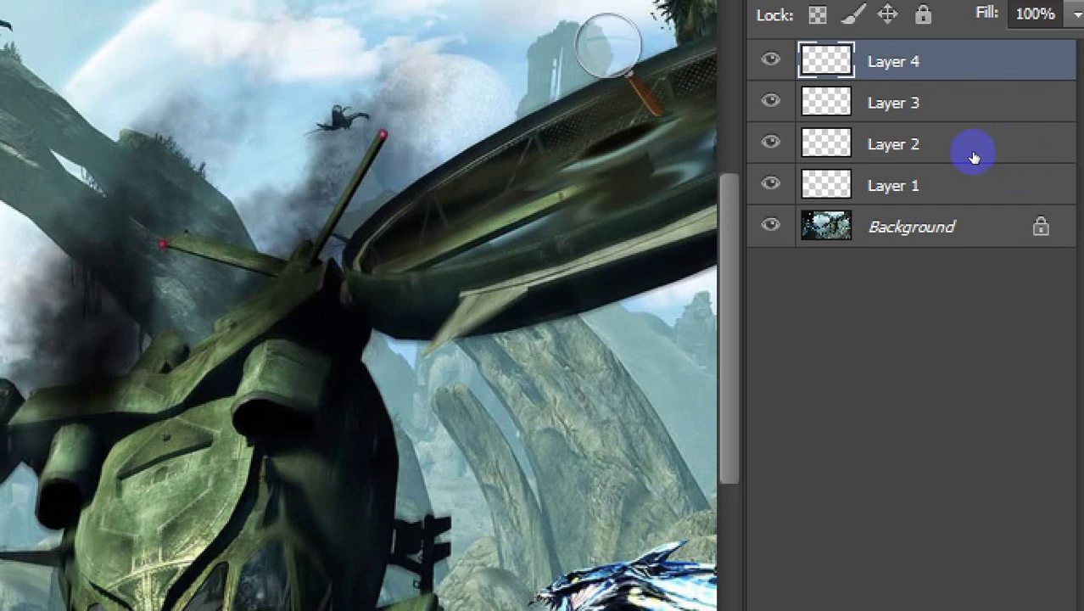
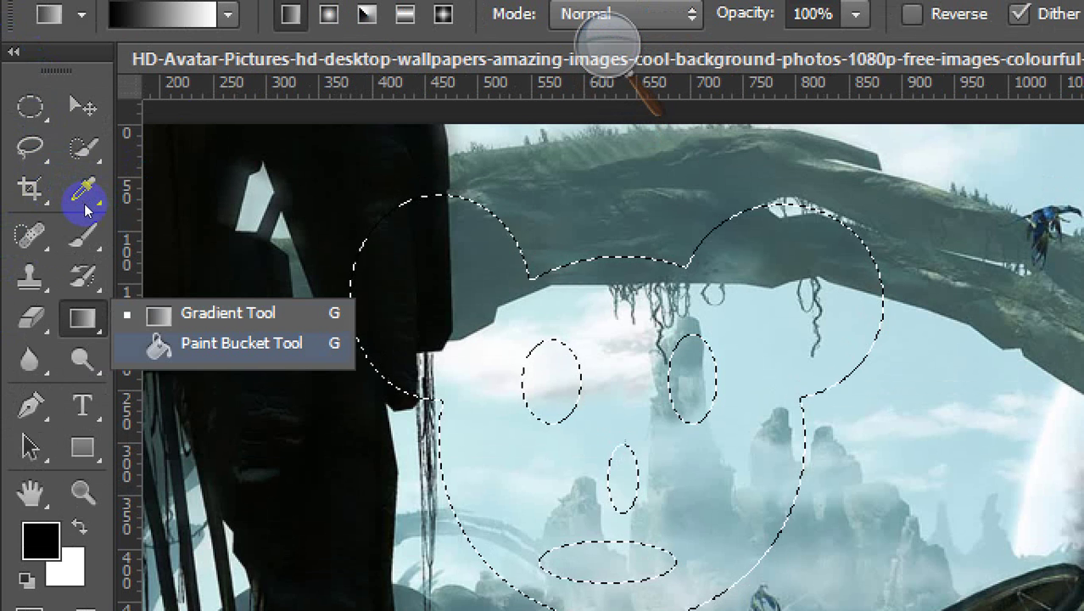
Switch from the Gradient tool to the Paint Bucket tool and view the foreground Color Picker without changing the colour
key("shift+g")
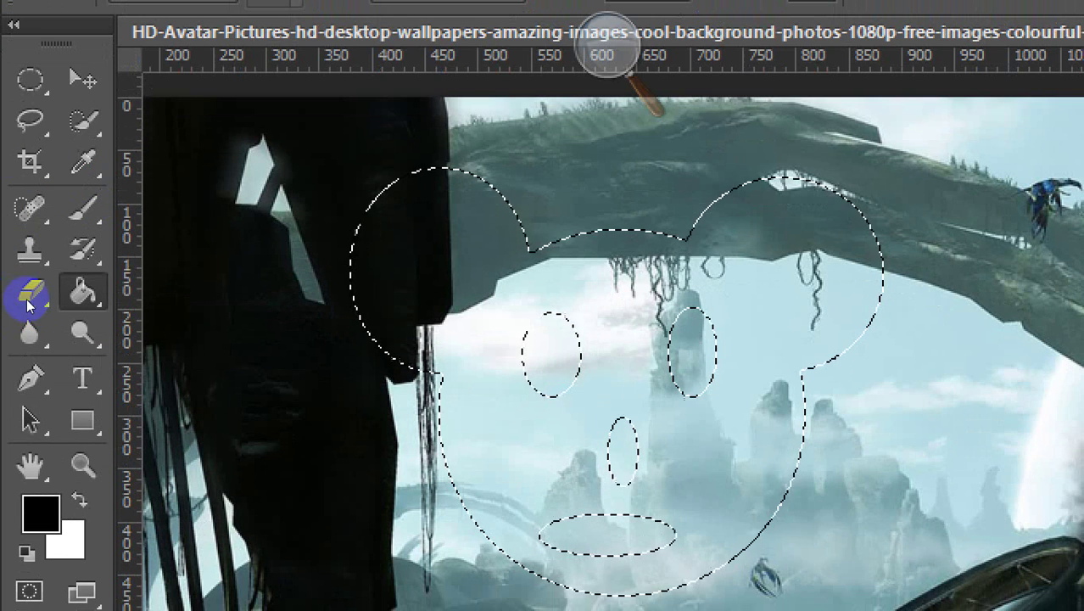
left_click(39, 513)
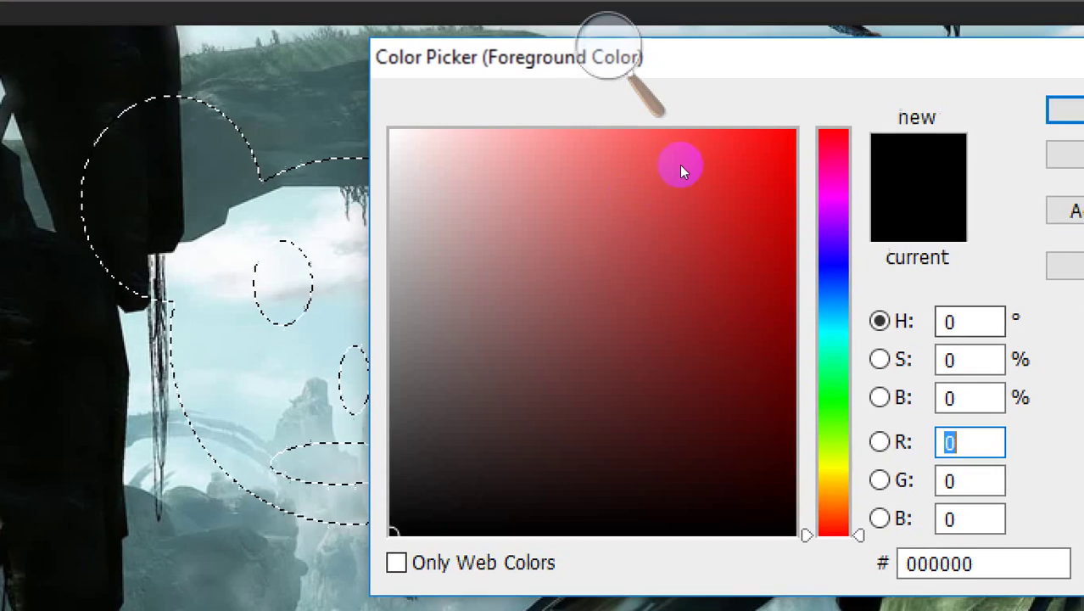
key("Return")
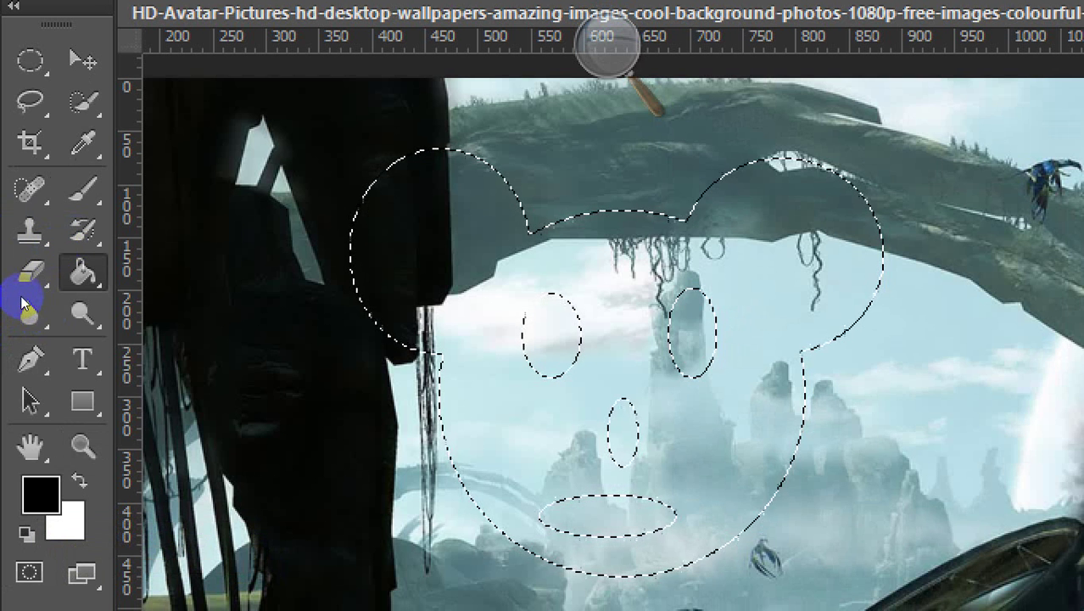
Open the foreground Color Picker and sample various shades in the colour field, finishing on bright red fb1111
left_click(40, 492)
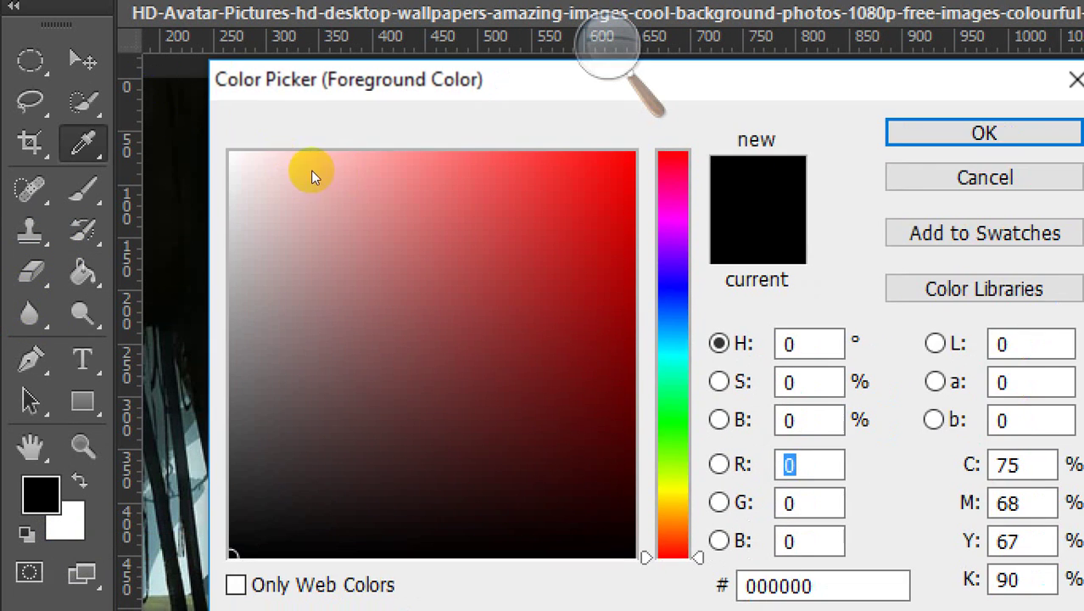
left_click(538, 200)
left_click(384, 323)
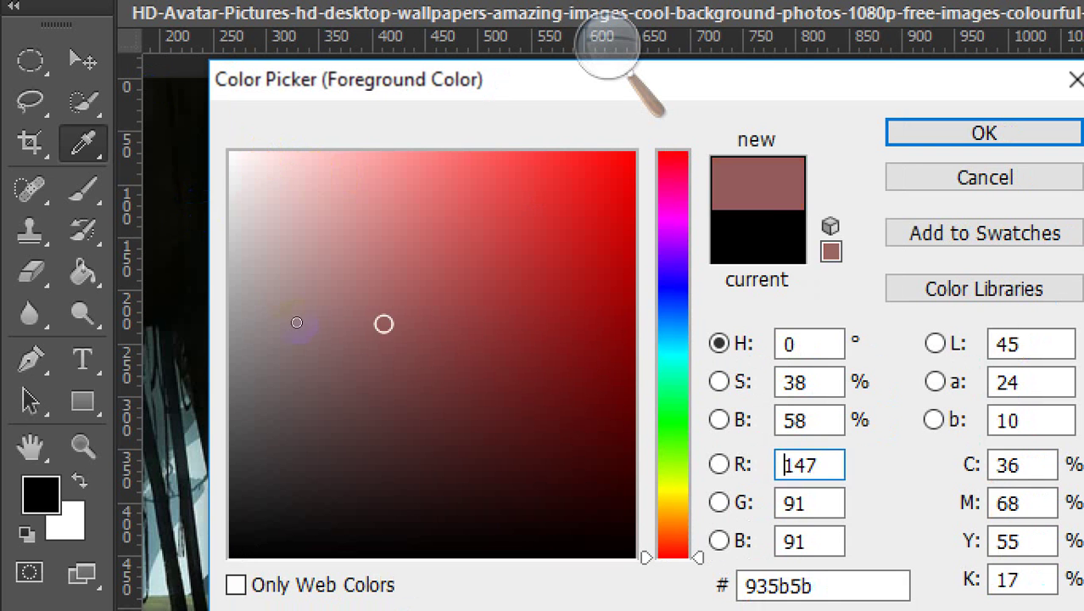
left_click(586, 470)
left_click(453, 224)
left_click(379, 309)
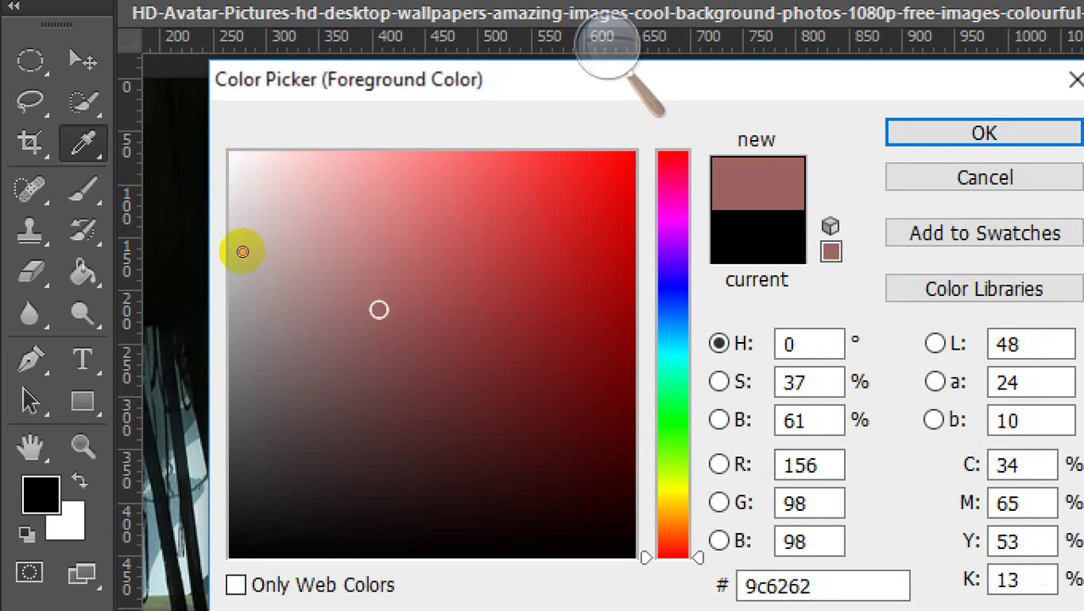
left_click(486, 398)
left_click(521, 259)
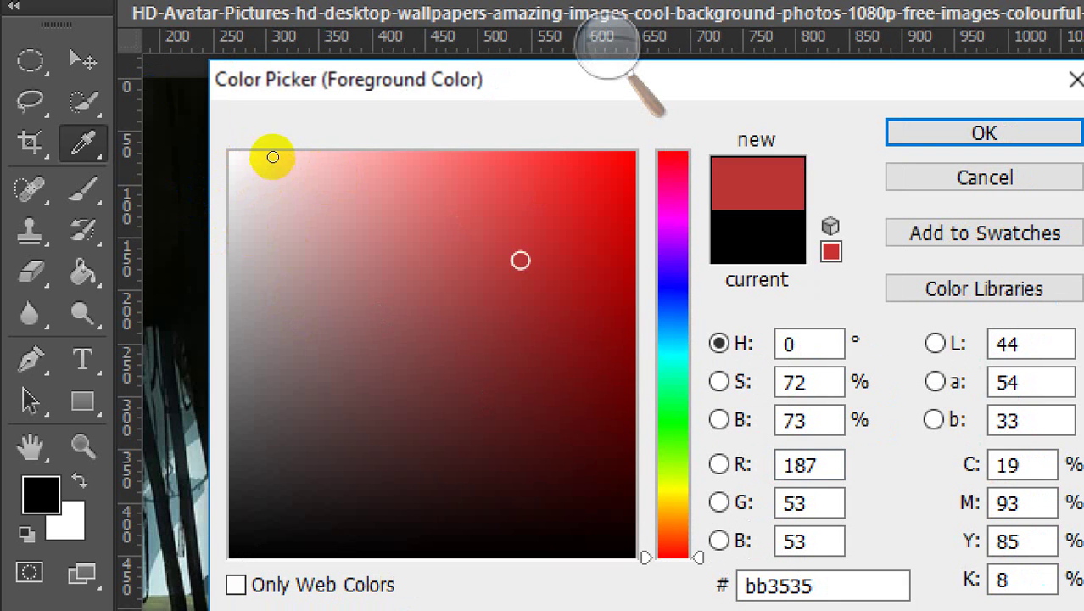
left_click(526, 176)
left_click(284, 163)
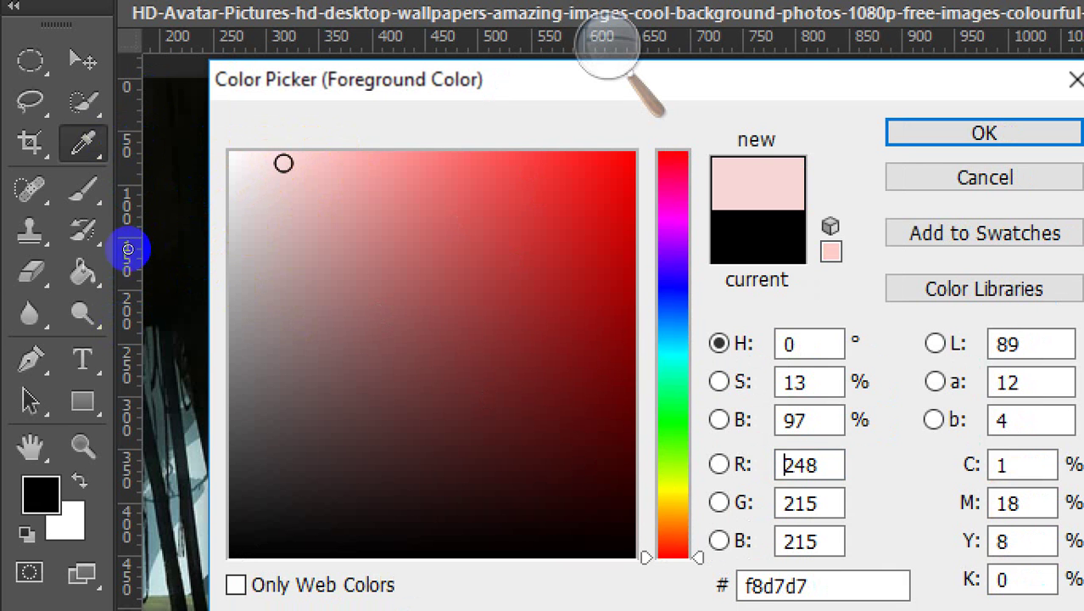
left_click(138, 261)
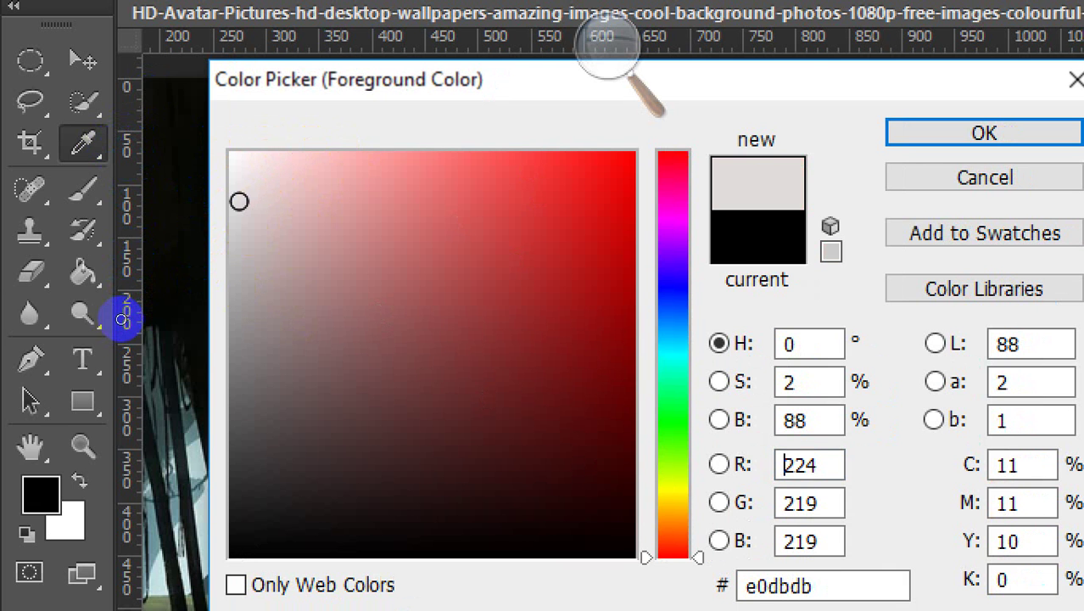
left_click(307, 128)
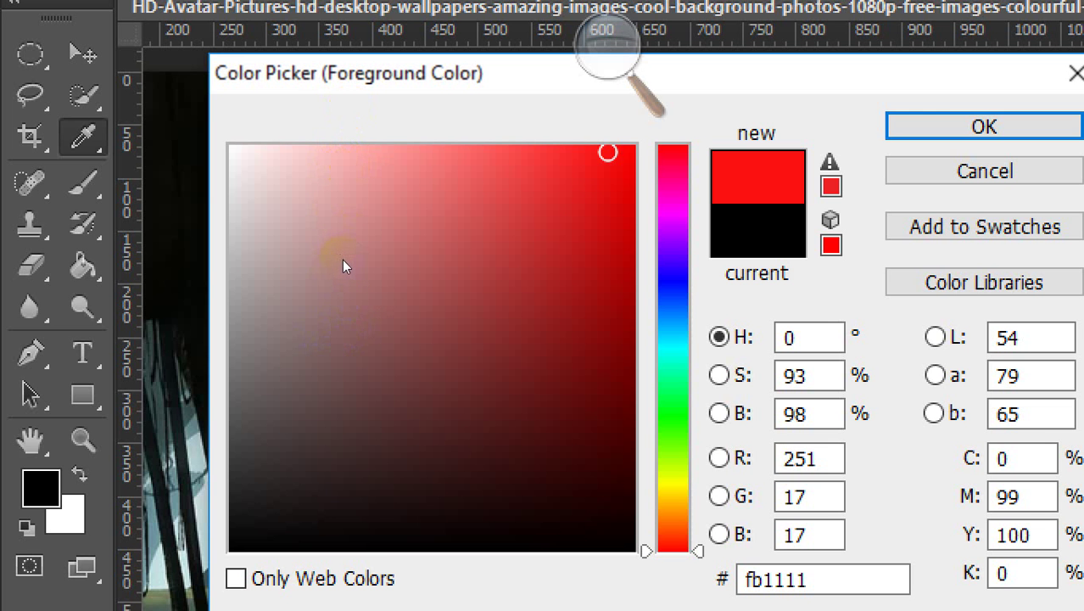
Shift the foreground colour's hue through green, blue and red, finishing on blue at hue 220
key("Tab")
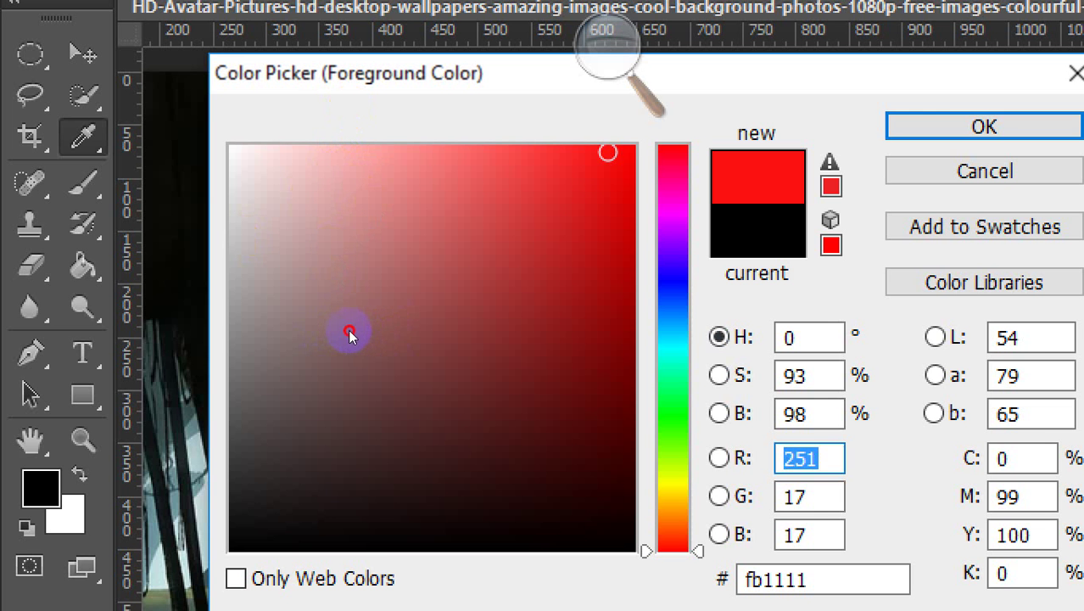
scroll(352, 314, "up", 8)
scroll(353, 280, "up", 4)
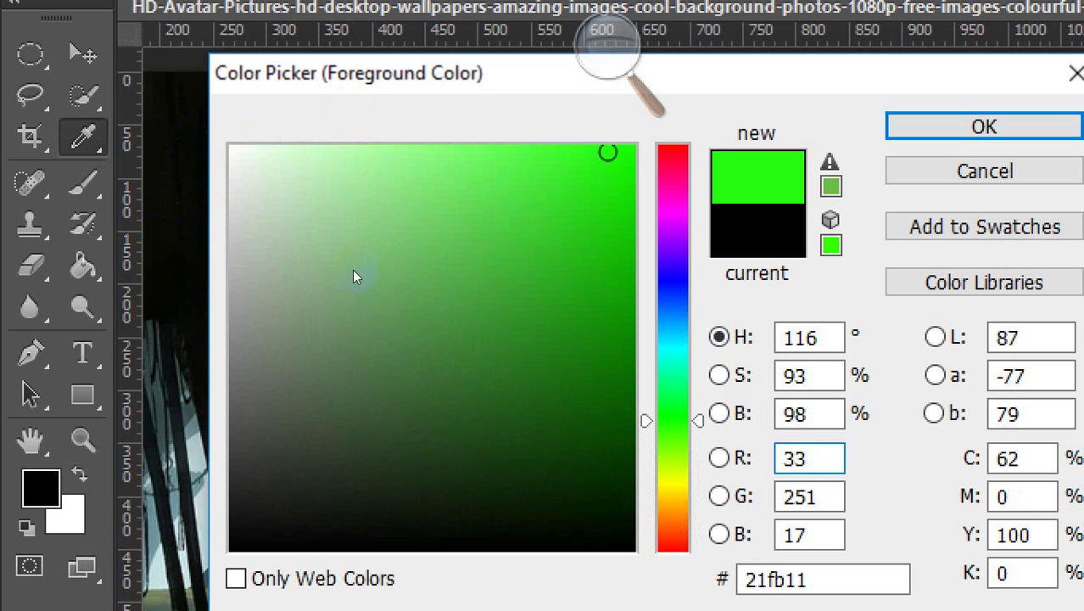
scroll(351, 230, "up", 5)
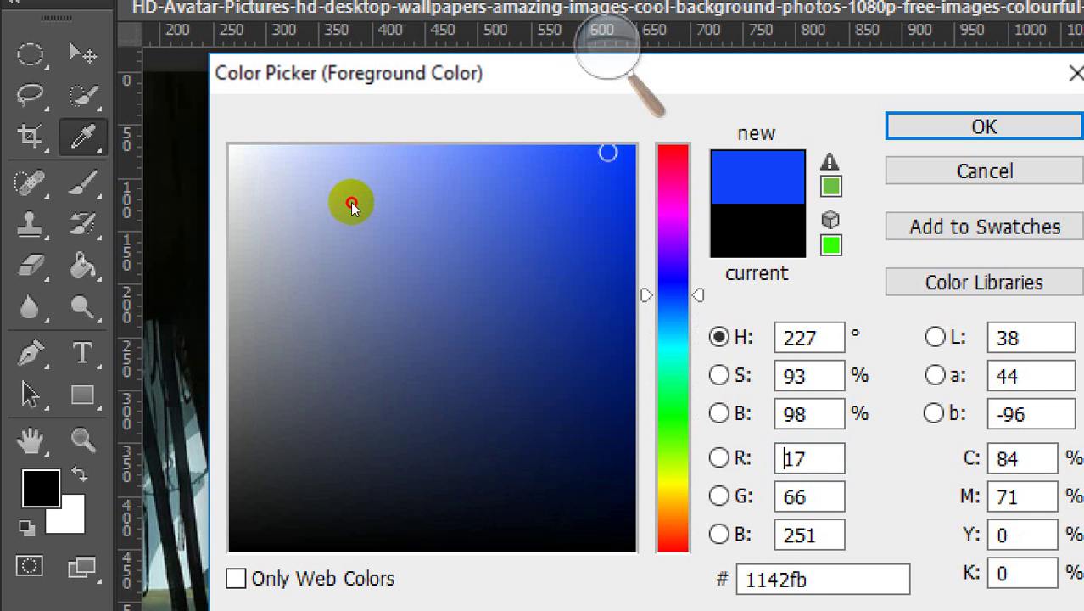
scroll(351, 204, "up", 5)
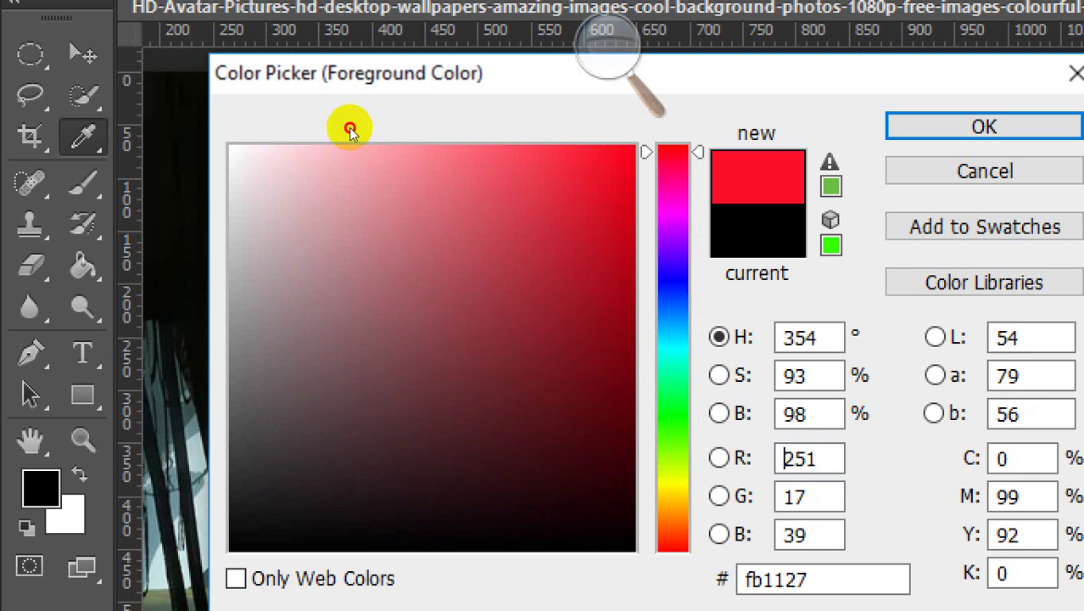
scroll(349, 127, "up", 1)
scroll(352, 148, "down", 6)
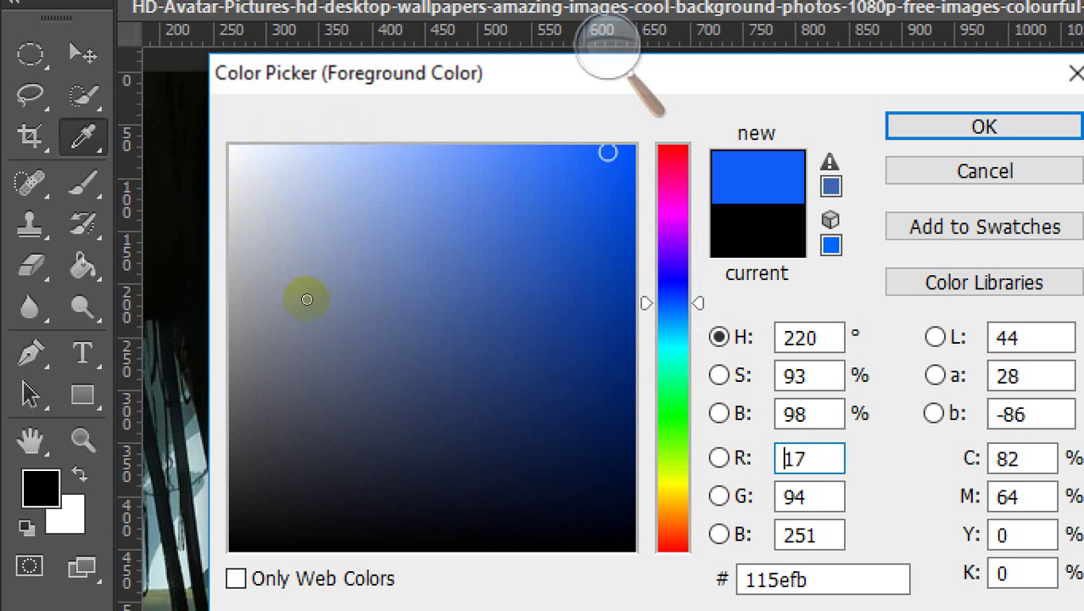
Sample white, black and vivid blue in the colour field, and accept light blue 5b8aea as the foreground colour
left_click(114, 127)
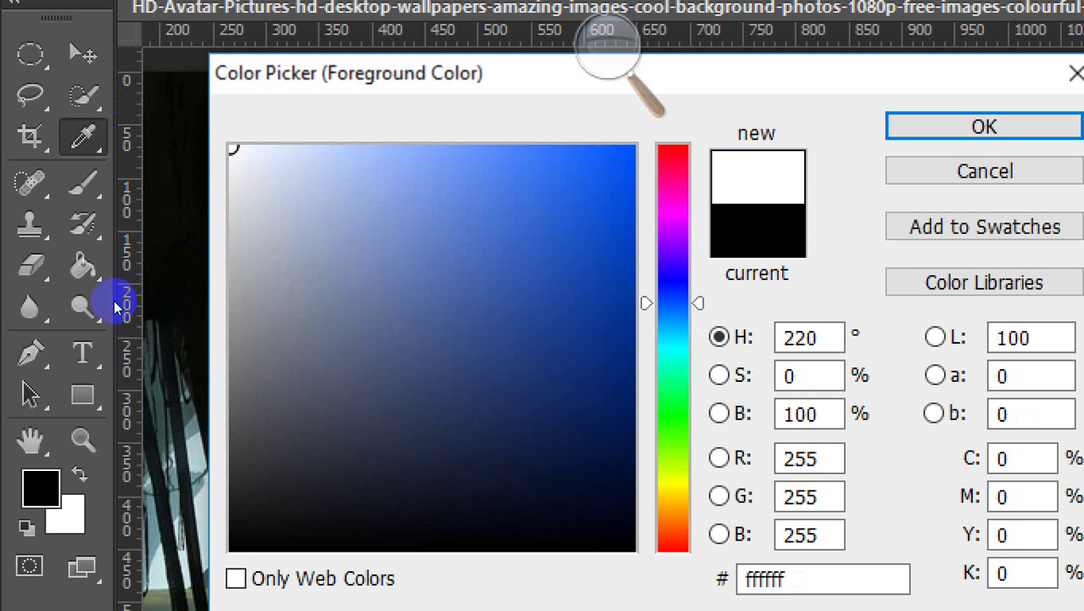
left_click(117, 329)
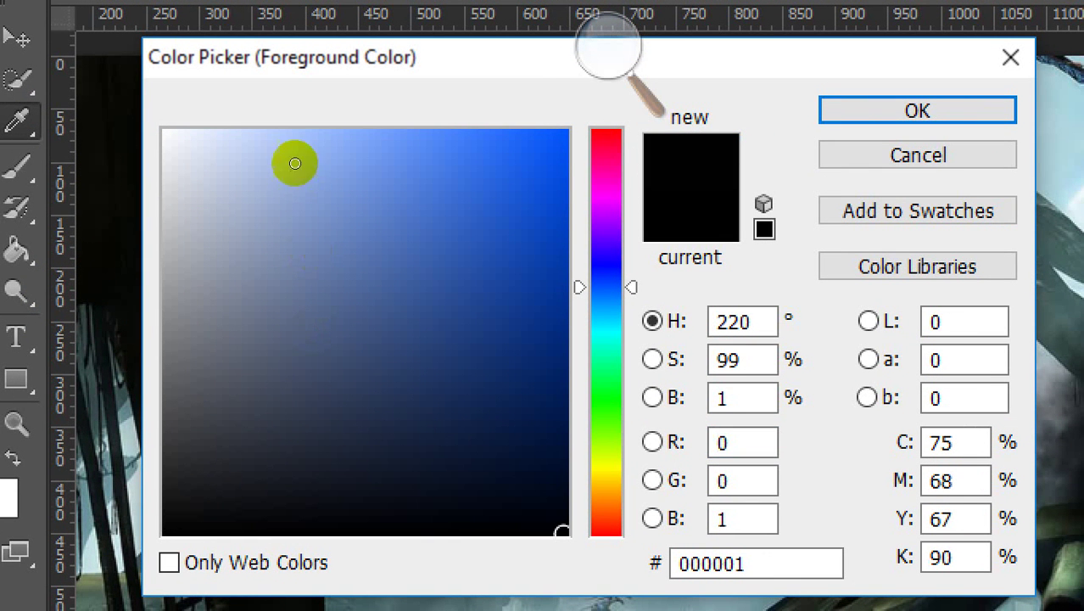
left_click(317, 127)
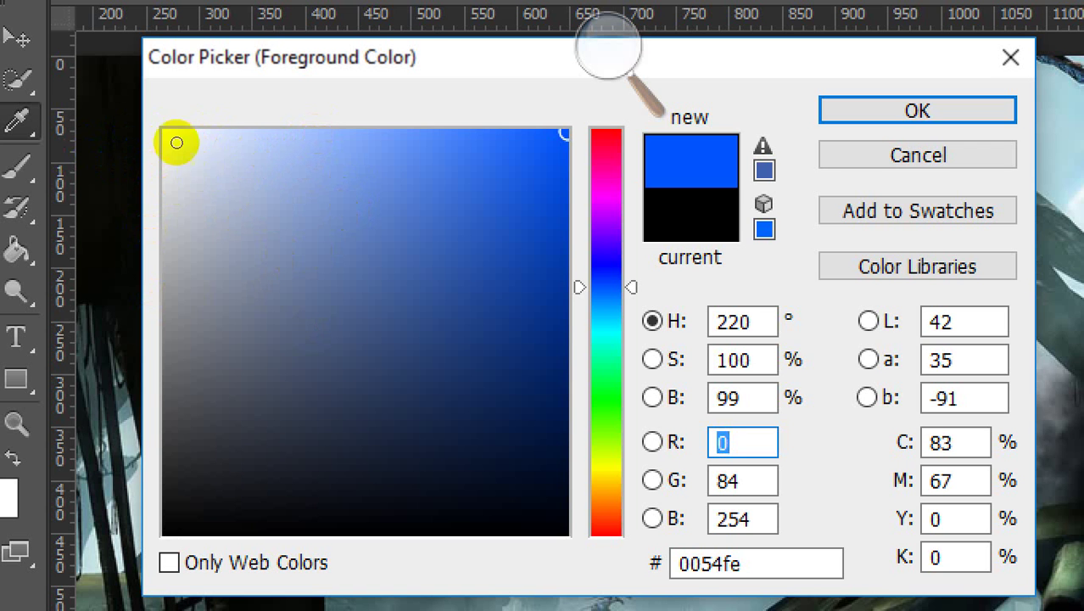
left_click(382, 180)
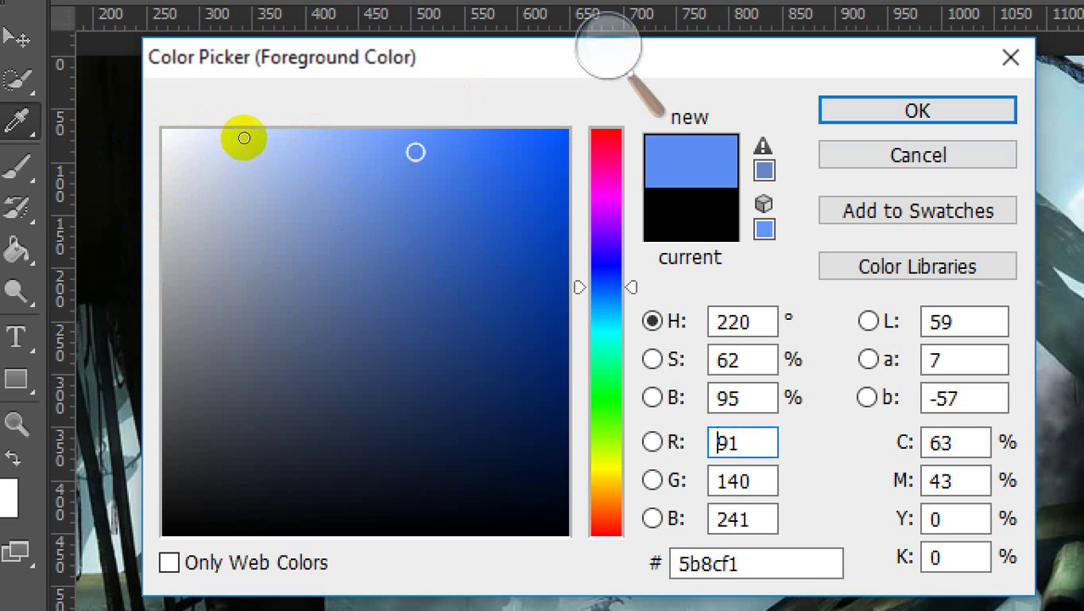
key("Return")
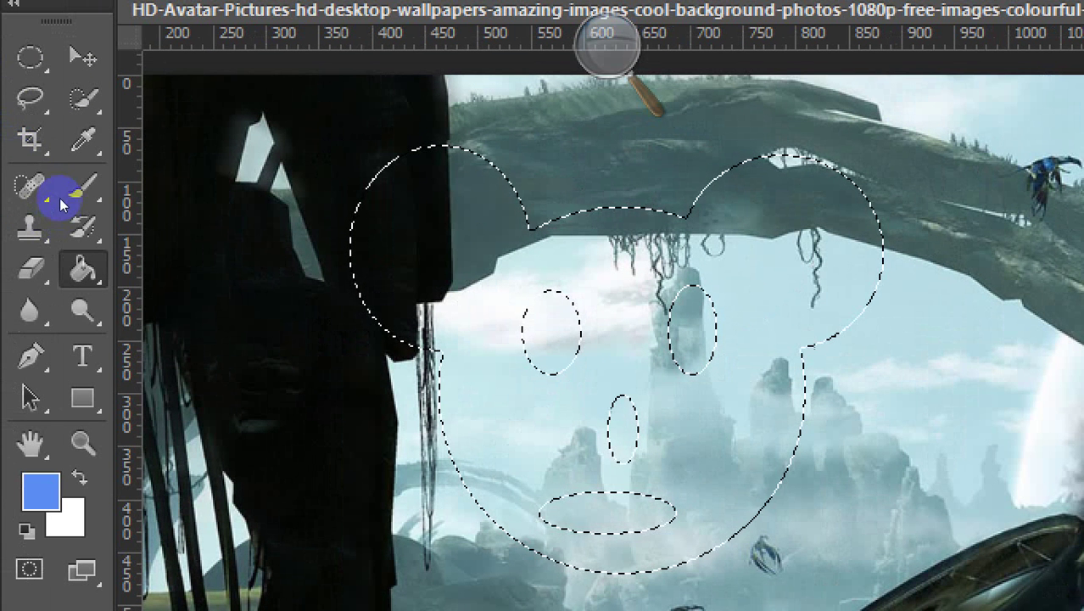
Fill the face-shaped selection with the light blue foreground colour using the Paint Bucket, and deselect it
left_click(46, 188)
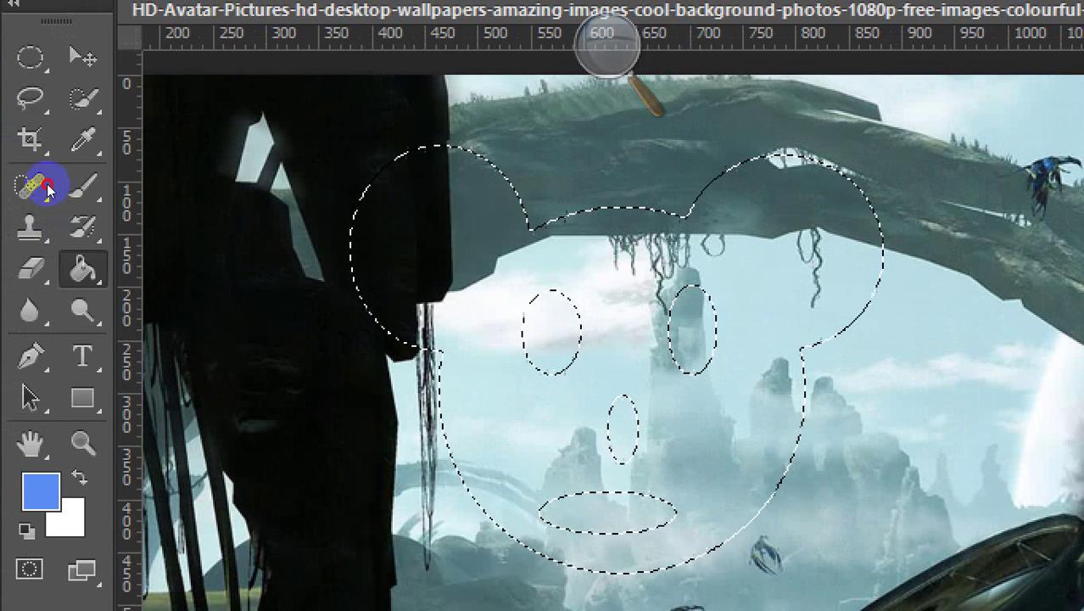
left_click(170, 295)
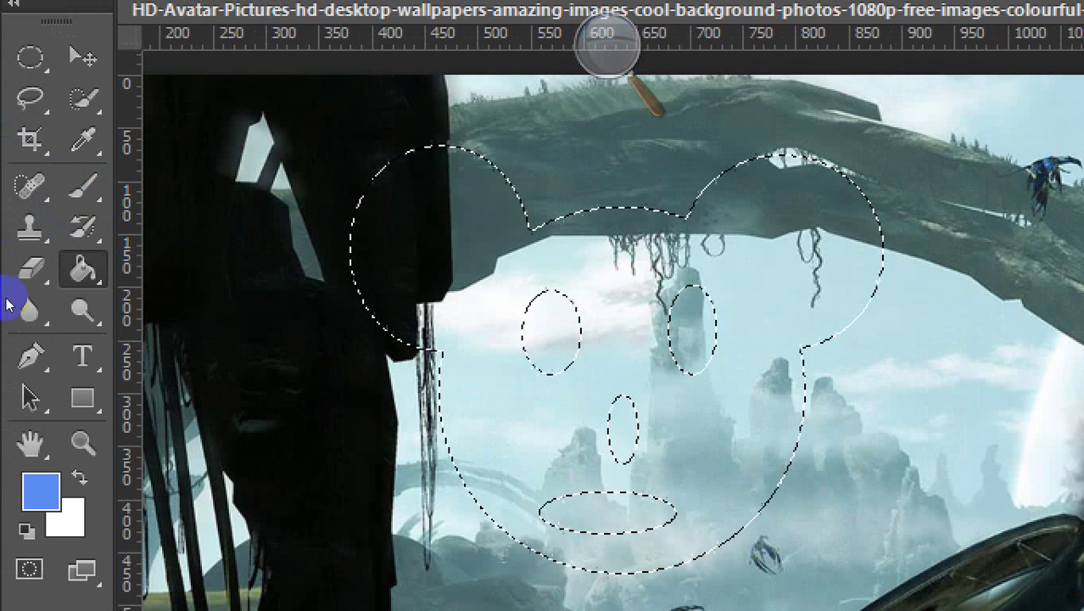
left_click(41, 491)
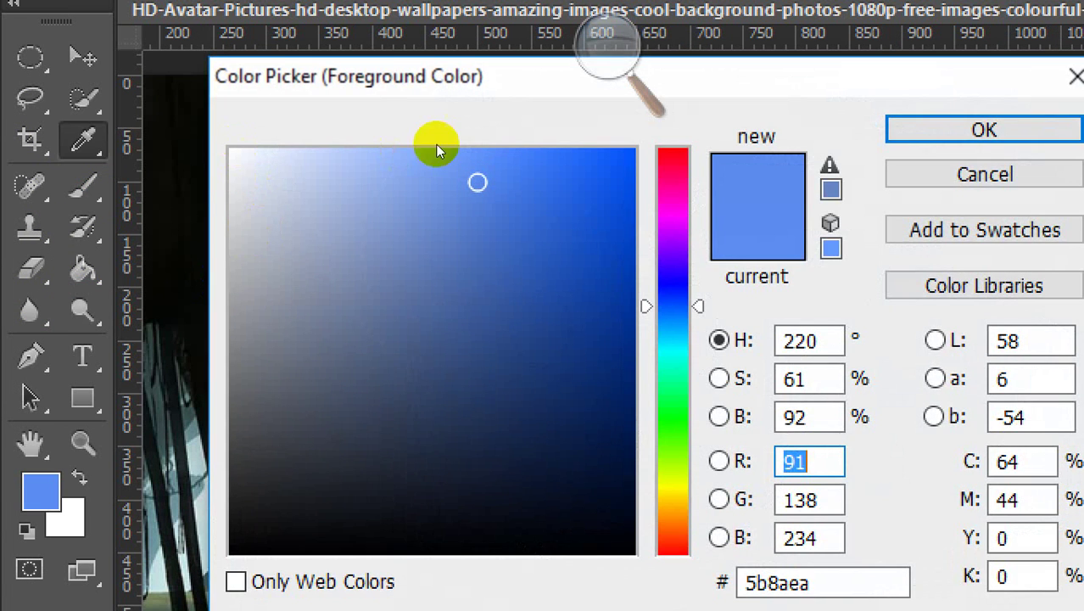
key("Return")
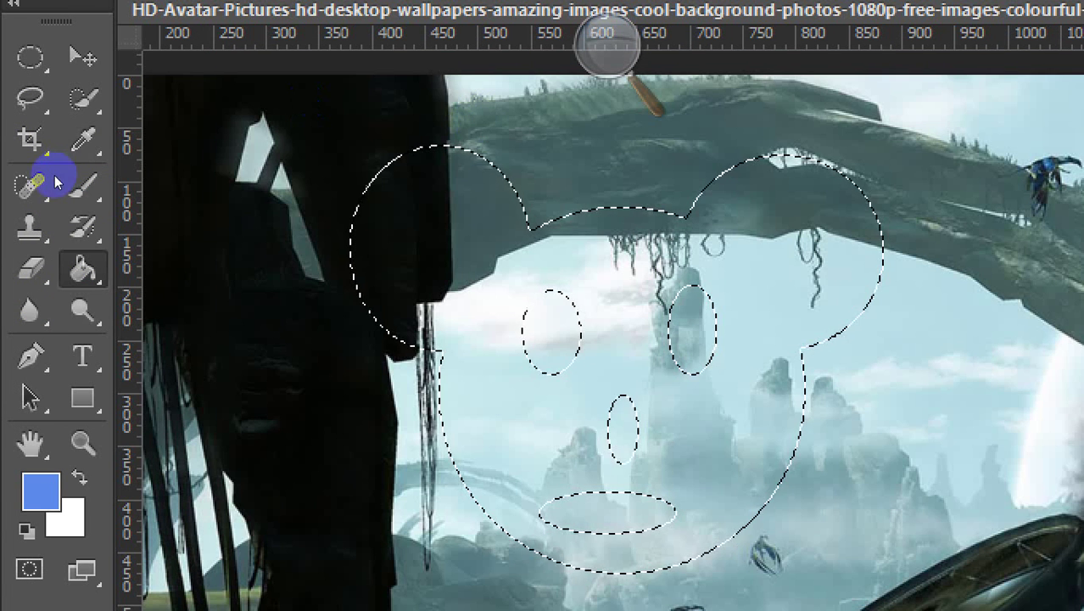
left_click(274, 194)
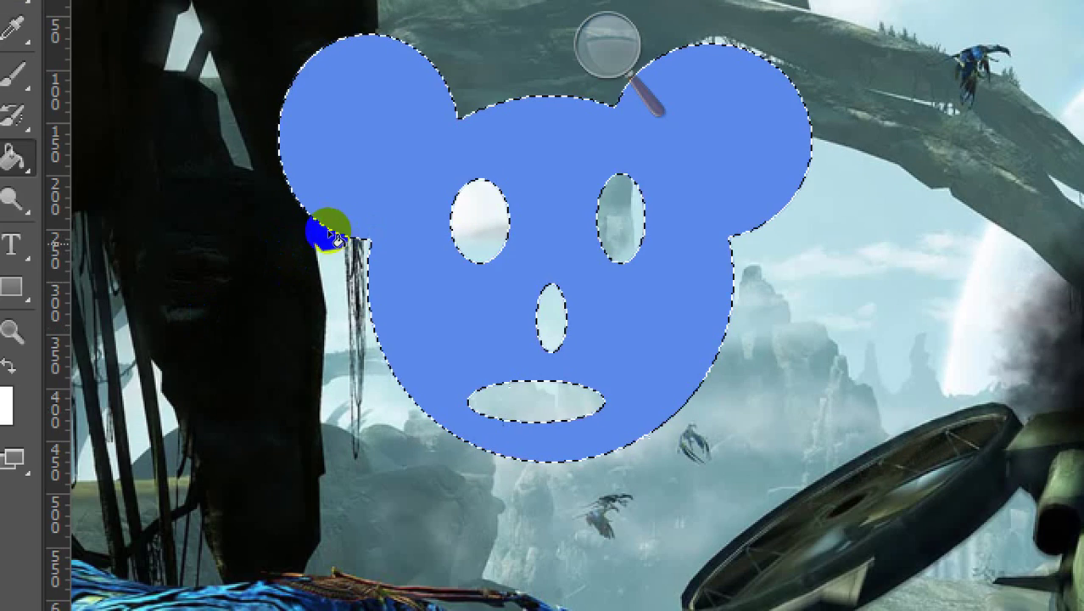
left_click(223, 358)
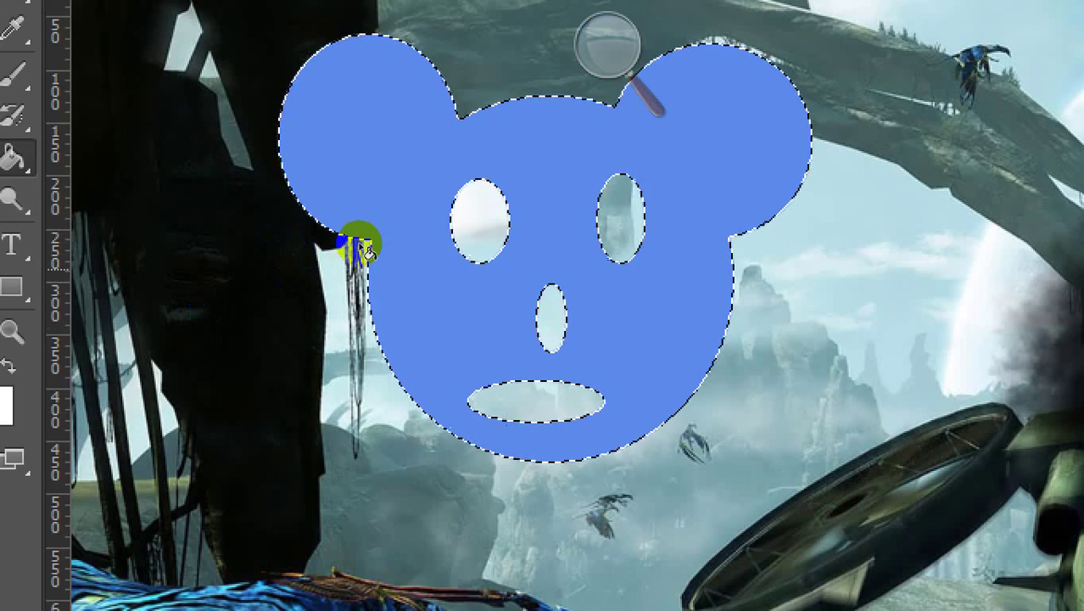
key("ctrl+d")
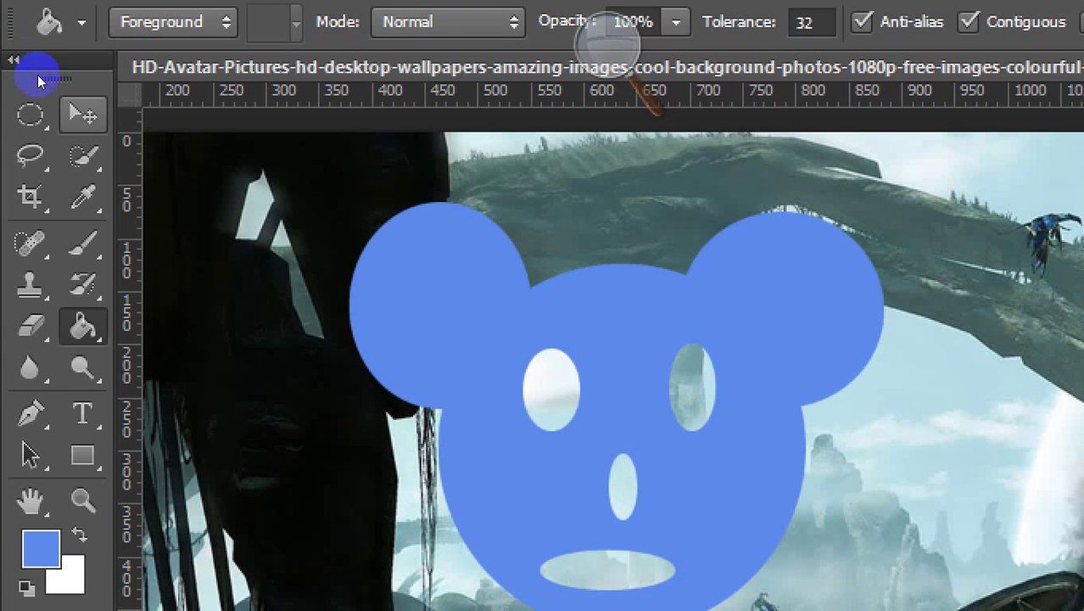
Switch to the Move tool and move the blue face around over the wallpaper
key("v")
left_click_drag(343, 262, 389, 344)
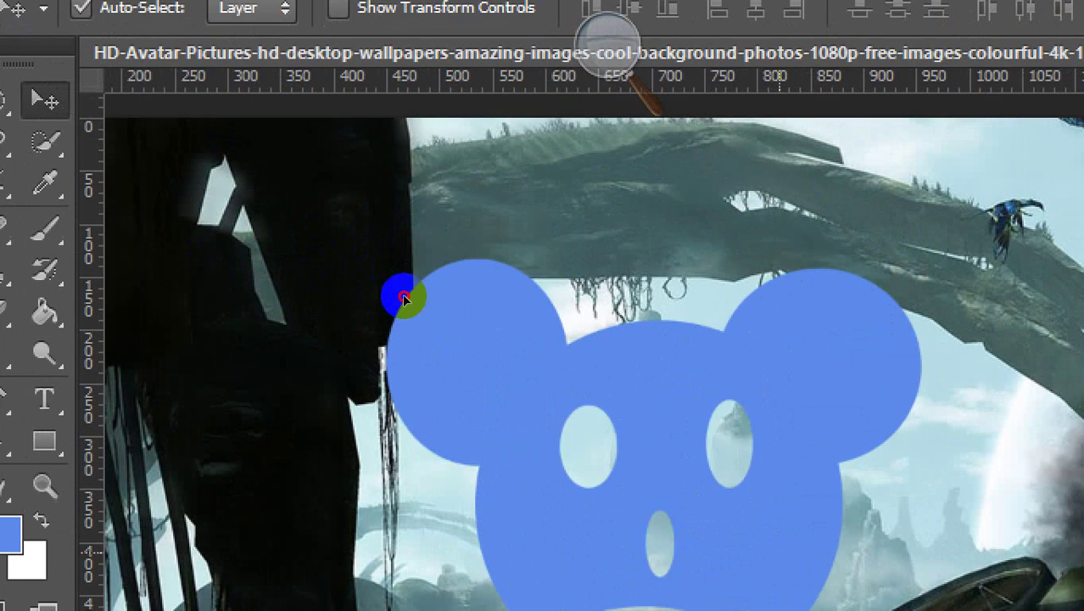
left_click_drag(438, 306, 446, 235)
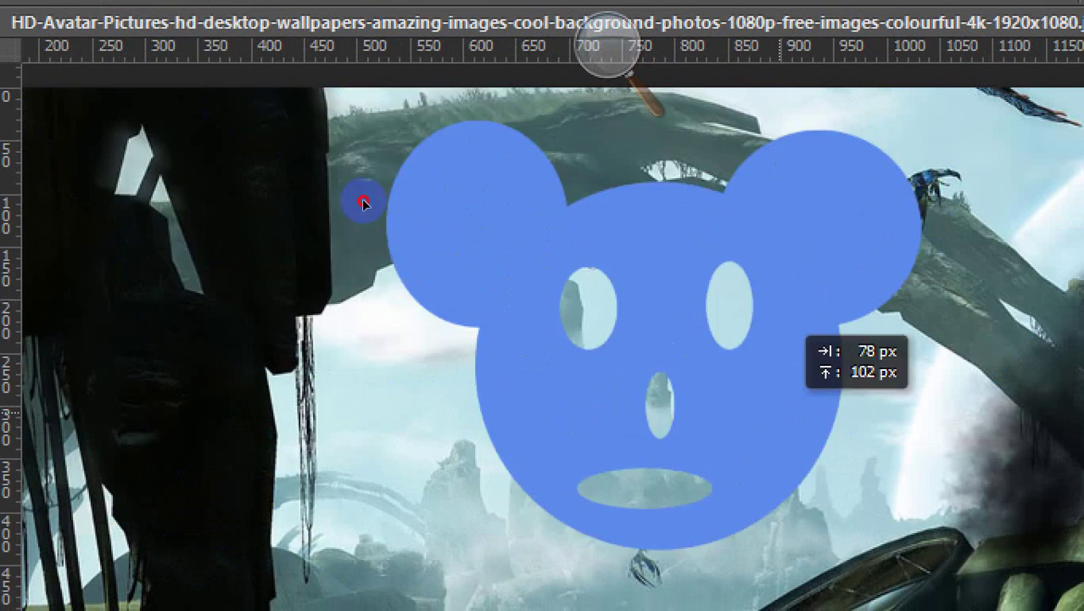
left_click_drag(363, 202, 368, 253)
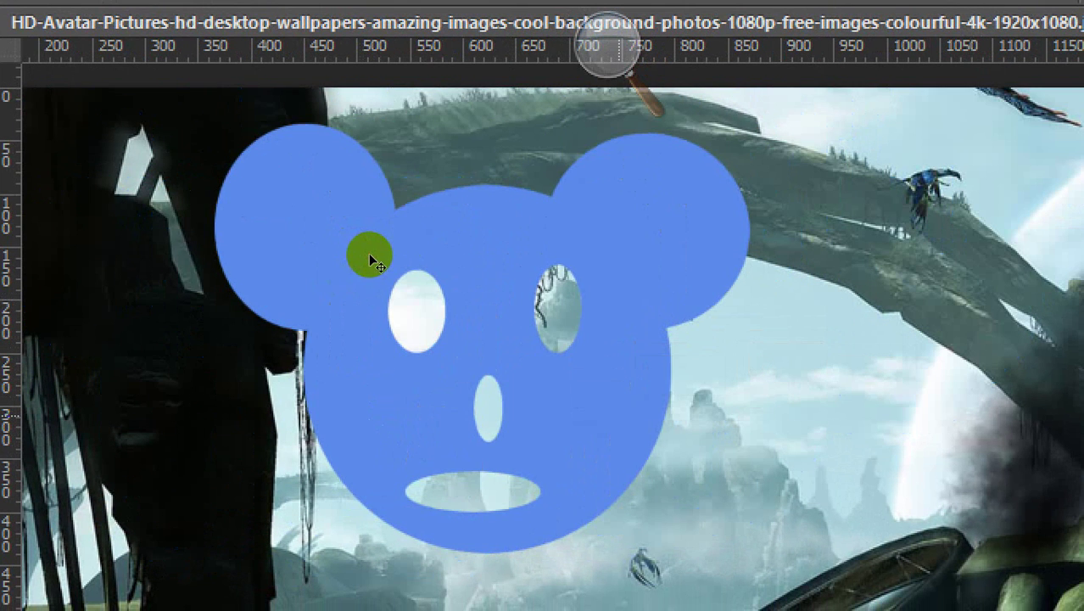
Undo the face moves and the blue fill, stepping back until only the first eye is cut out of the face selection
key("ctrl+z")
key("ctrl+z")
key("ctrl+z")
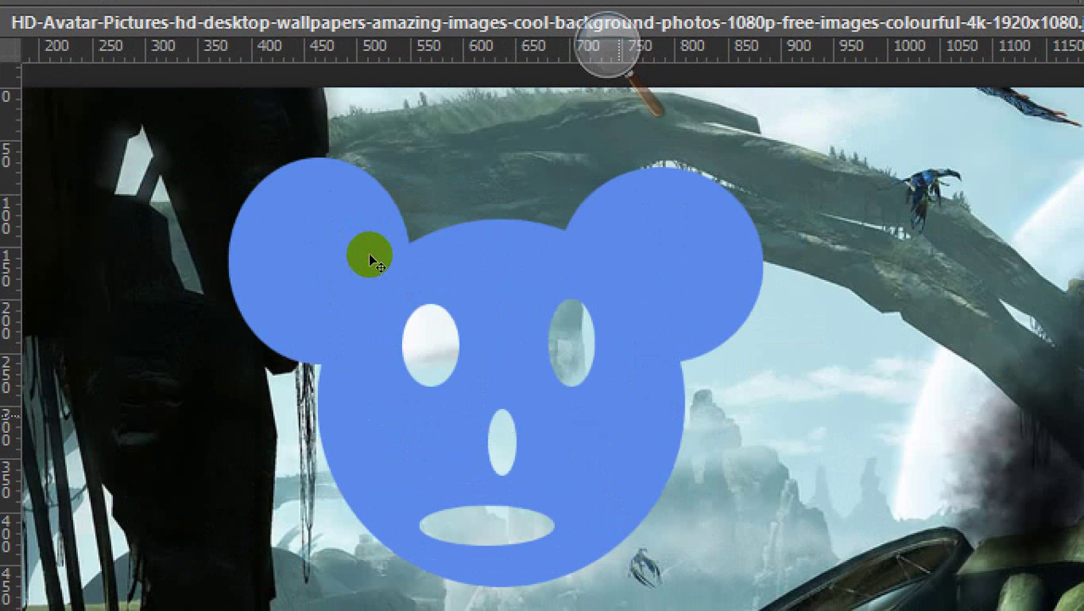
key("ctrl+z")
key("ctrl+z")
key("ctrl+alt+z")
scroll(371, 258, "down", 2)
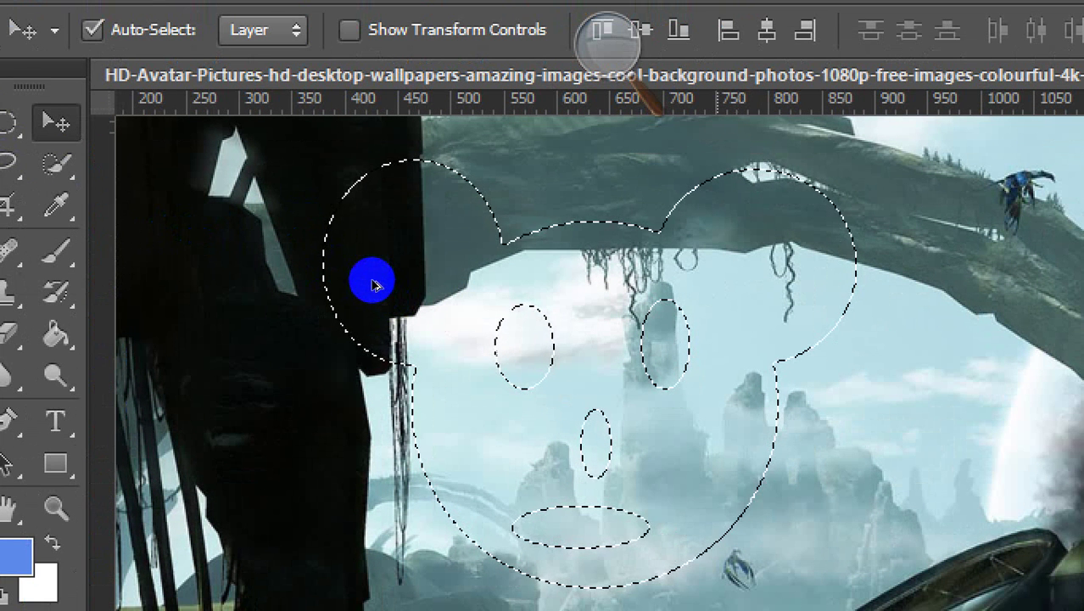
key("ctrl+alt+z")
key("ctrl+alt+z")
key("ctrl+alt+z")
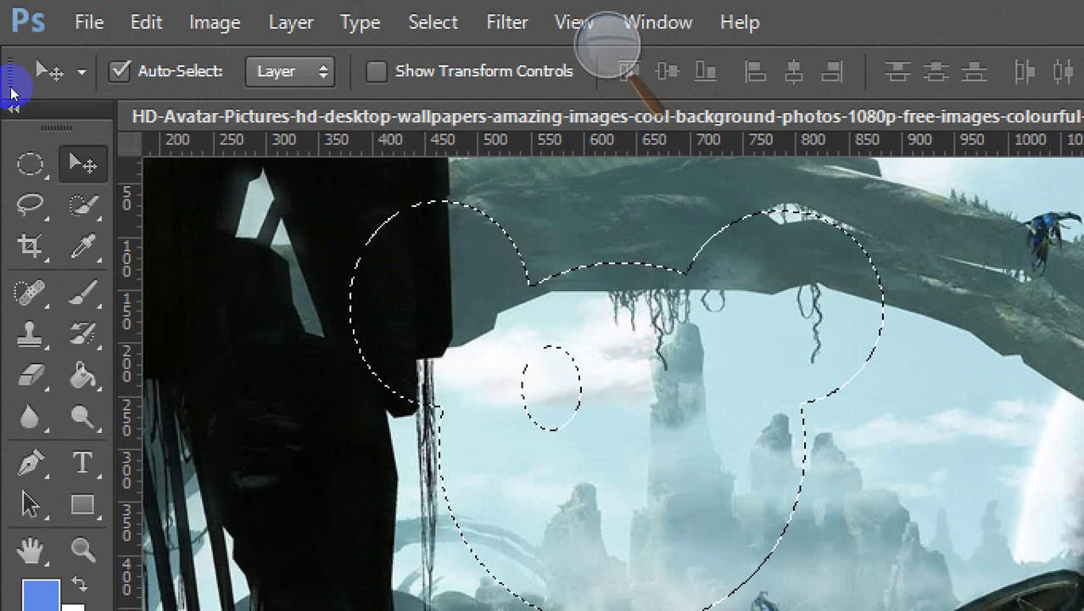
Subtract an oval second eye from the face selection with the Elliptical Marquee, level with the first eye
key("m")
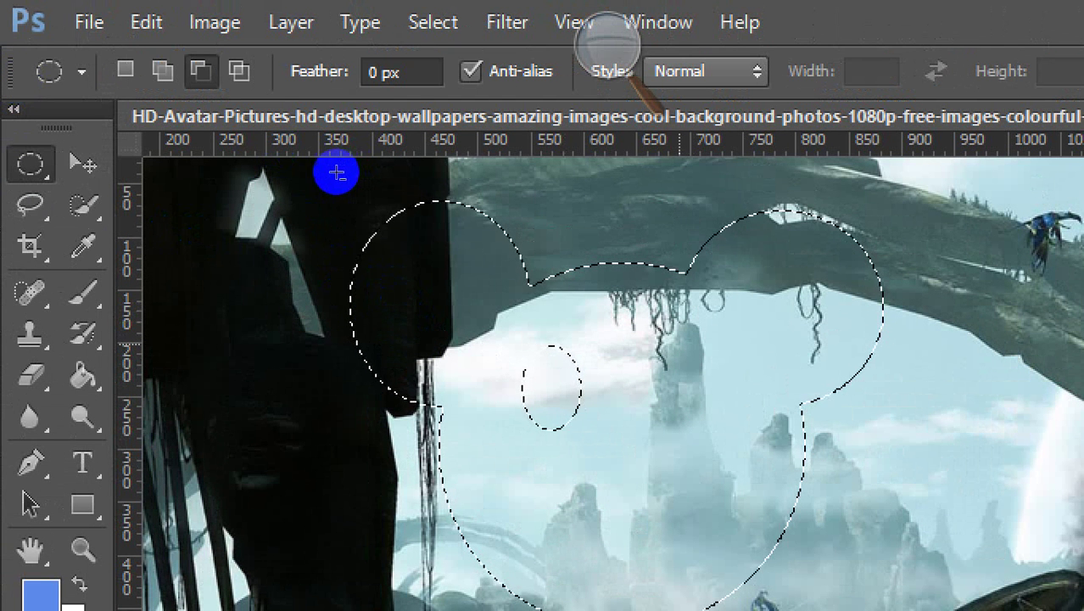
left_click_drag(674, 343, 730, 426)
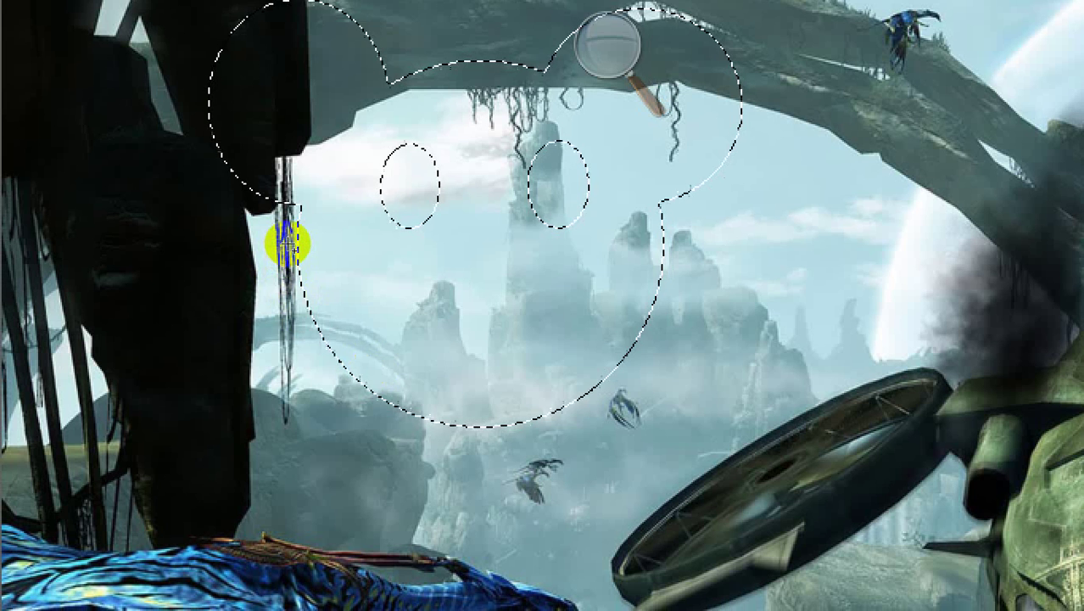
left_click_drag(276, 244, 365, 295)
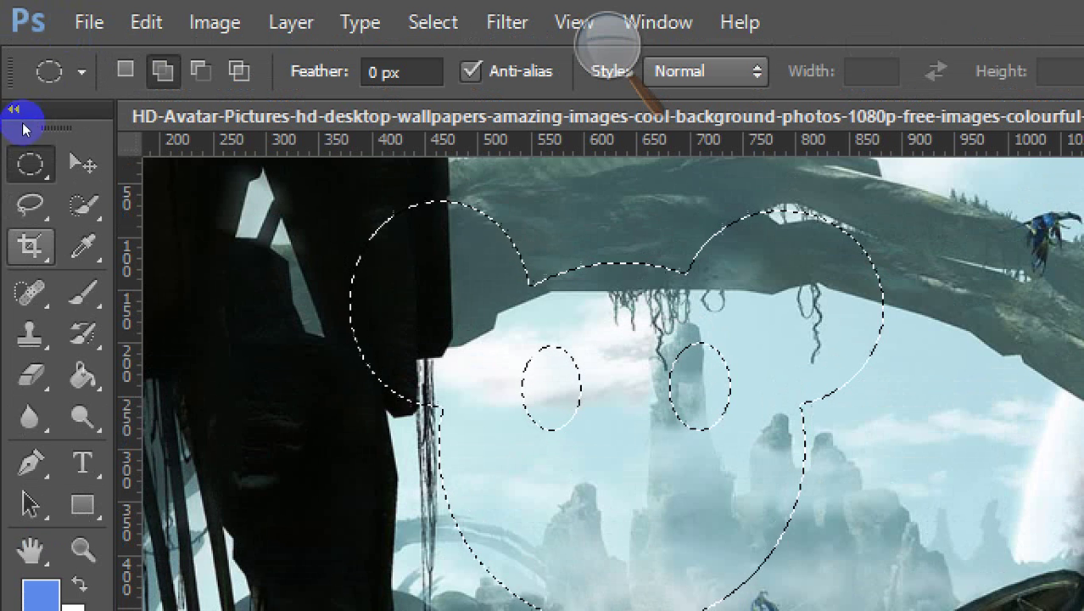
Switch to the Polygonal Lasso in Subtract from selection mode and cut a wide smiling mouth below the eyes
key("l")
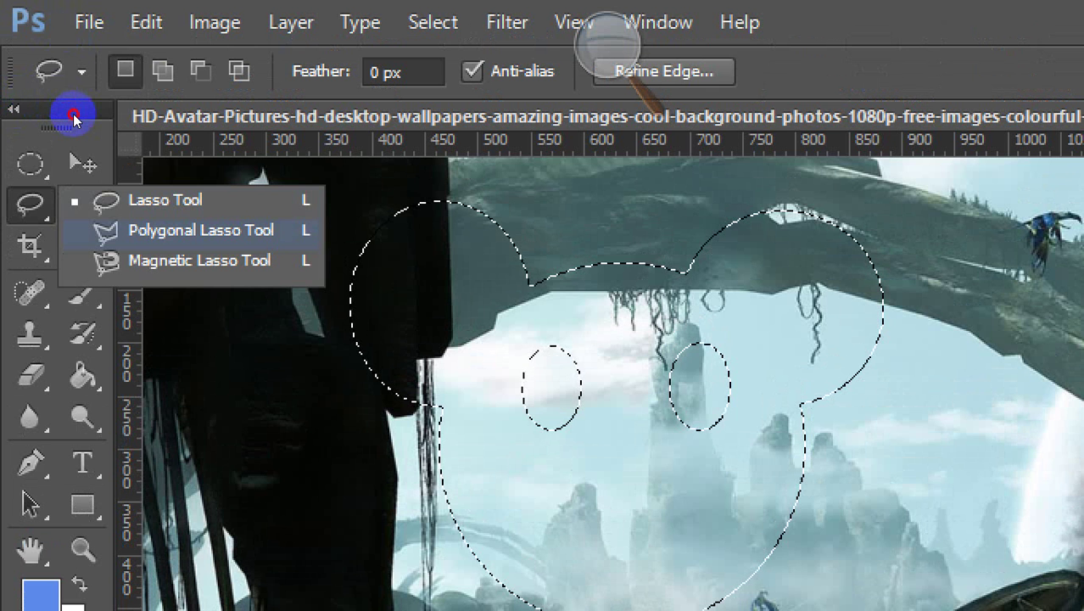
key("shift+l")
key("alt")
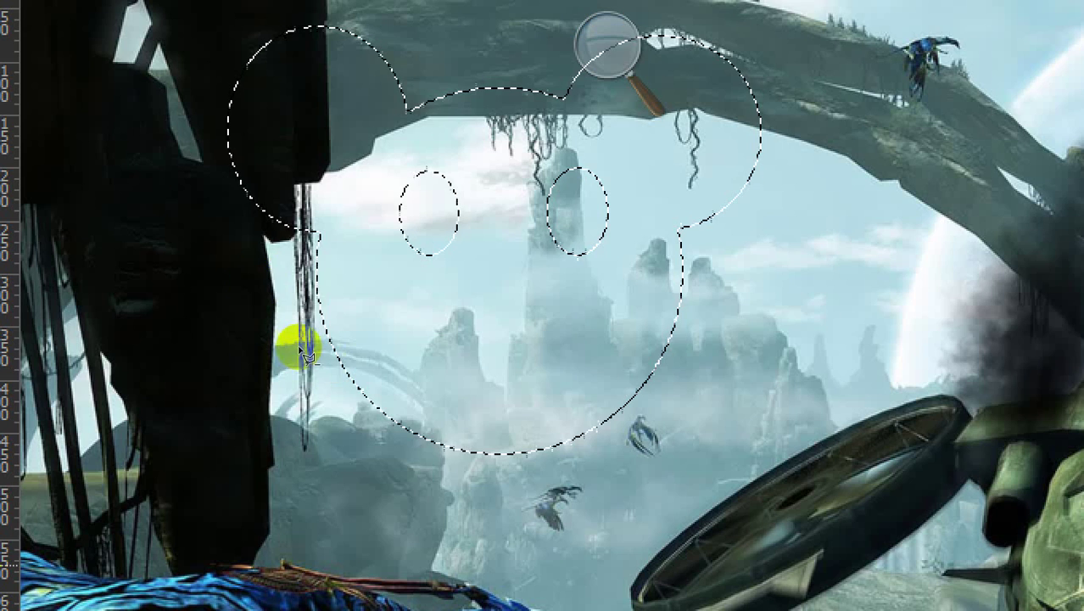
left_click(399, 443)
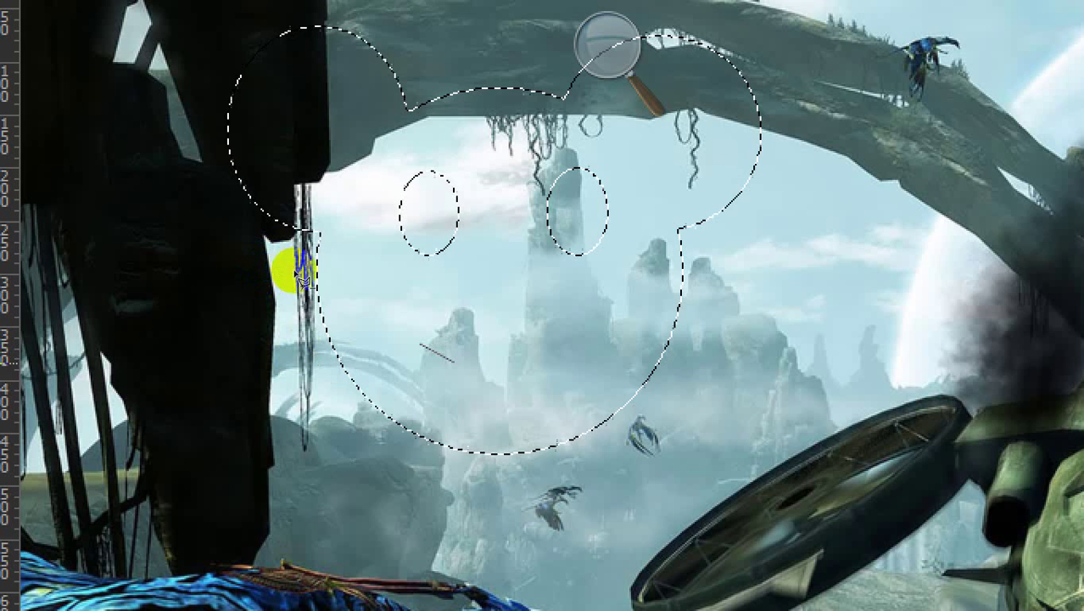
mouse_move(342, 280)
left_mouse_down()
mouse_move(372, 244)
mouse_move(342, 253)
mouse_move(254, 240)
mouse_move(275, 261)
left_mouse_up()
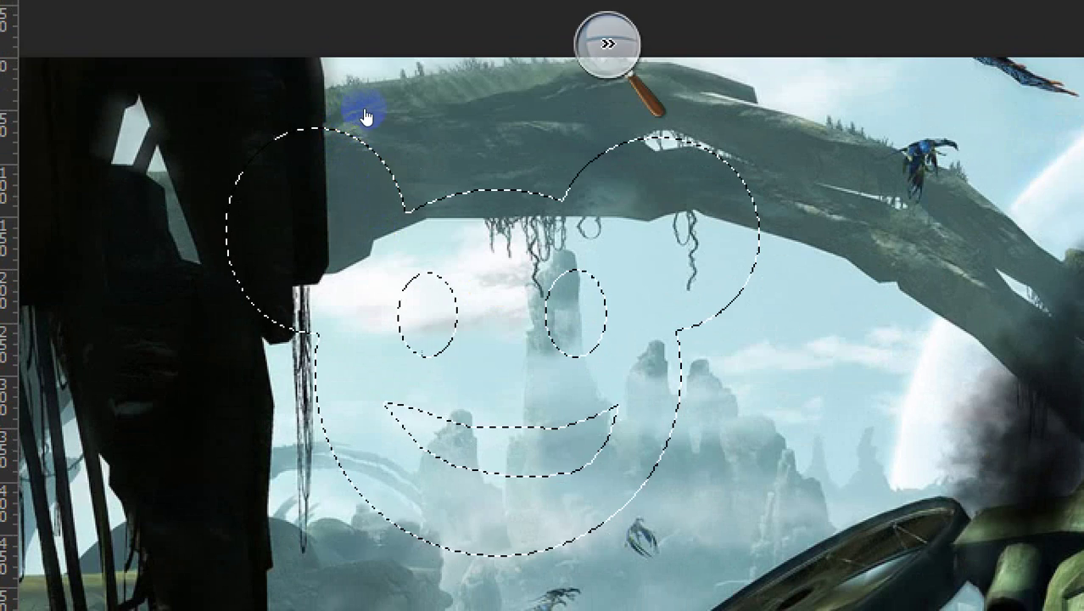
Fill areas of the smiling-face selection on the Background layer with light blue using the Paint Bucket, and undo the last fill
key("super+minus")
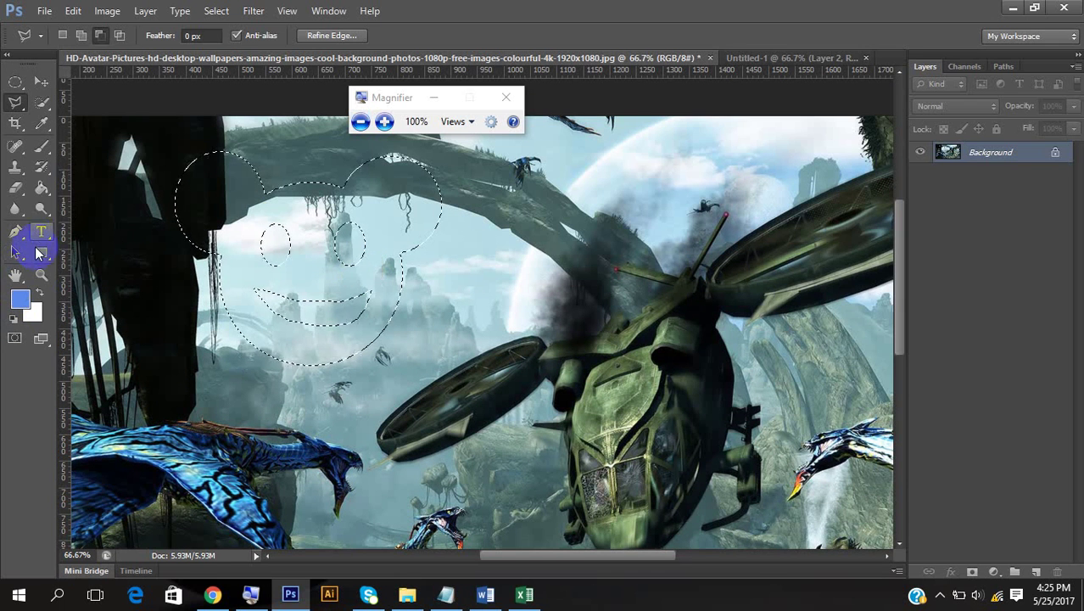
left_click(42, 187)
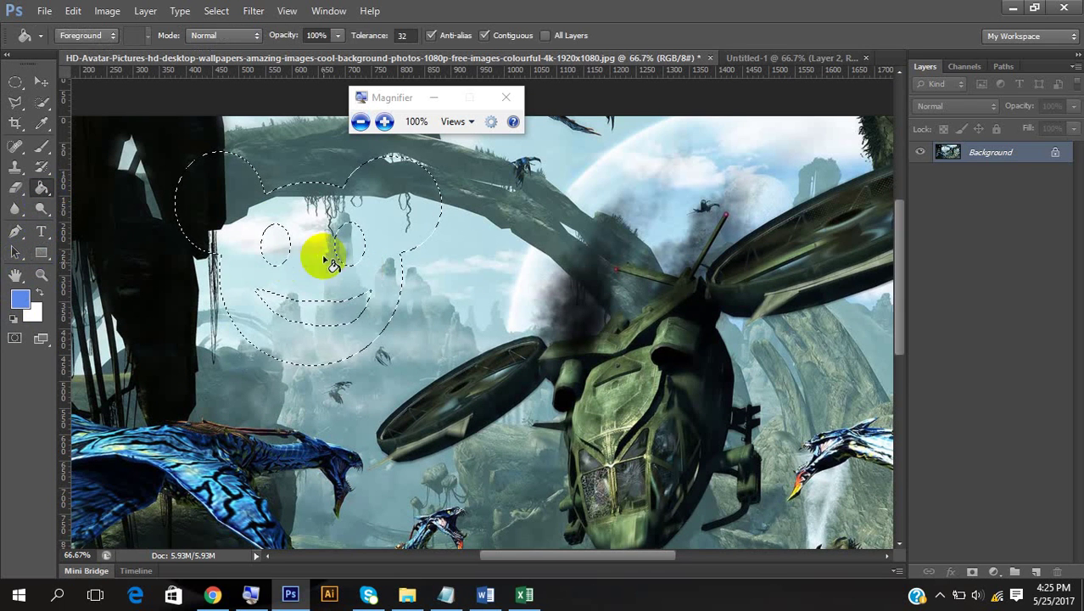
left_click(375, 232)
left_click(270, 231)
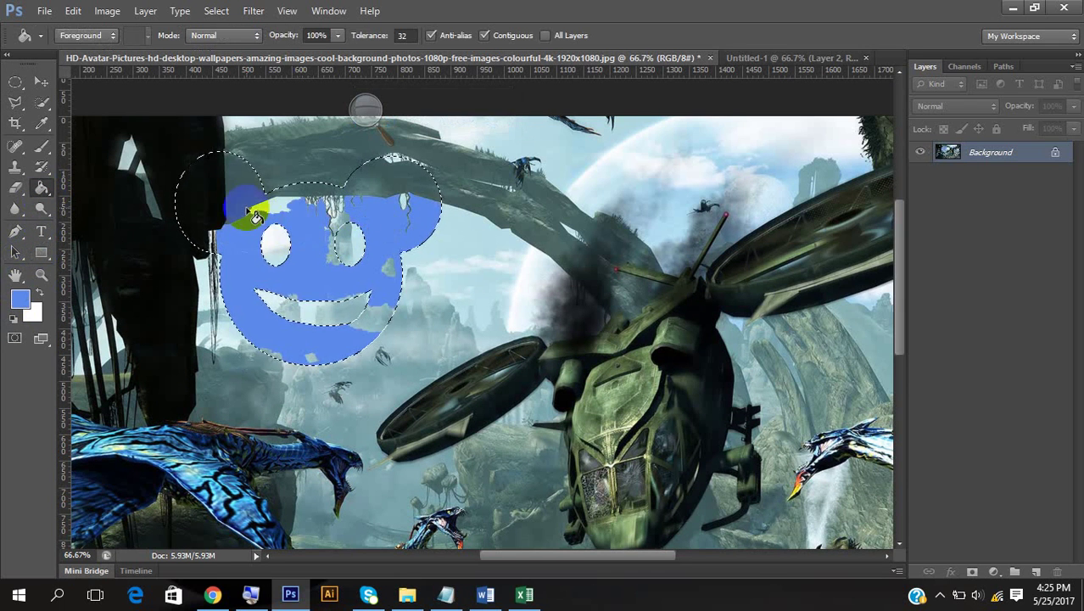
key("ctrl+z")
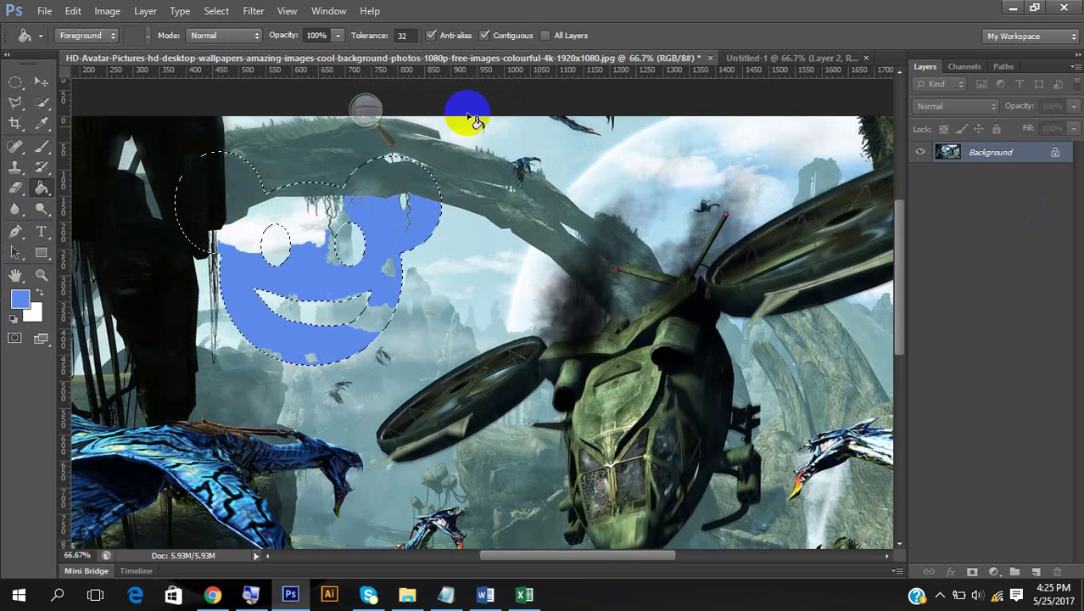
left_click(366, 110)
left_click(388, 113)
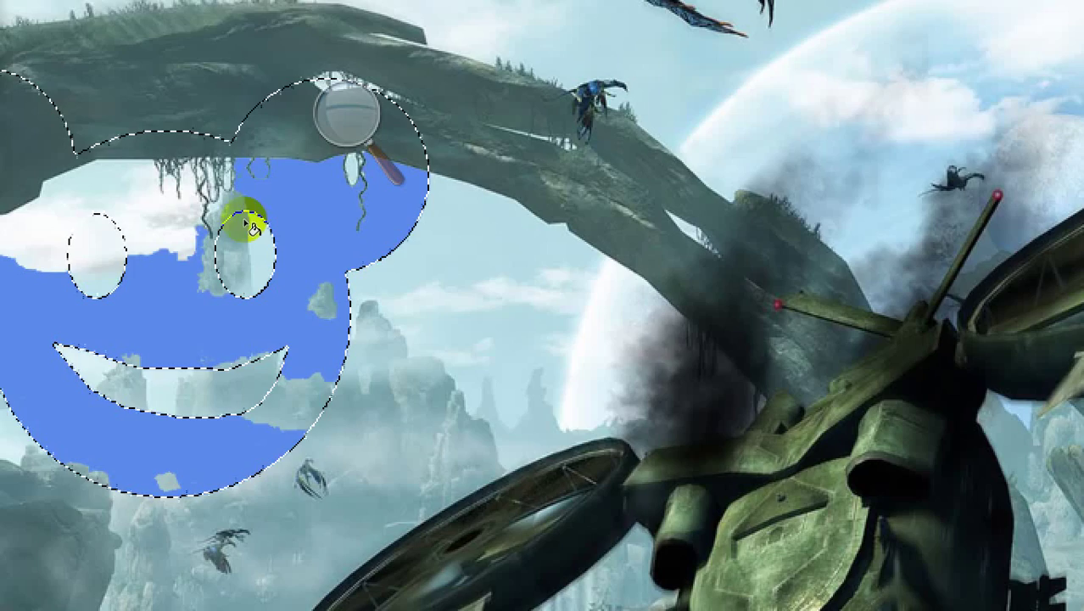
Undo the partial fill, and try filling the whole smiling-face selection with the light blue foreground colour before undoing that too
key("ctrl+z")
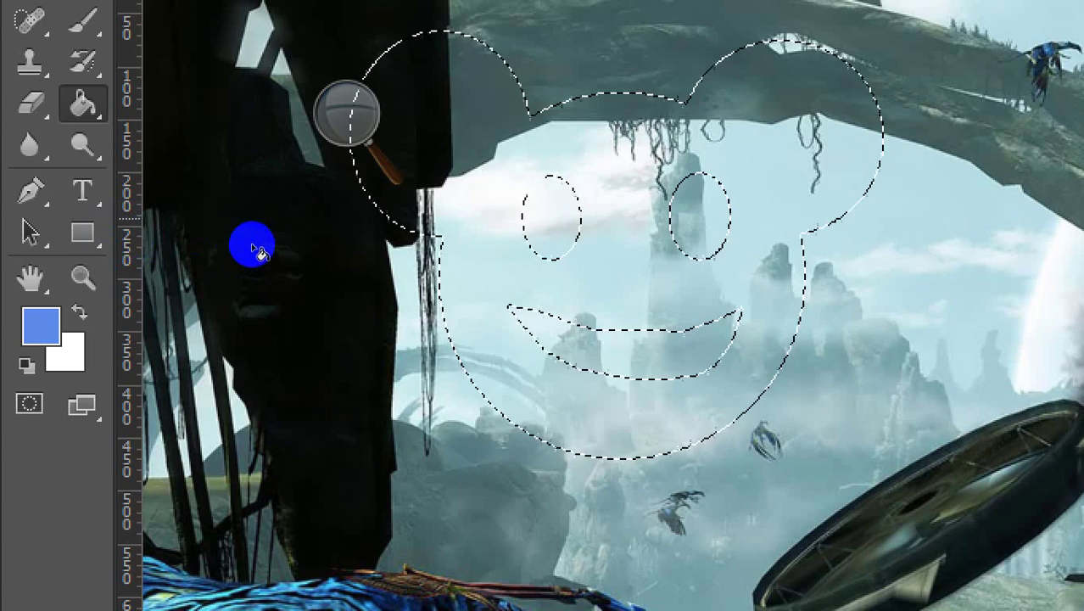
key("alt+BackSpace")
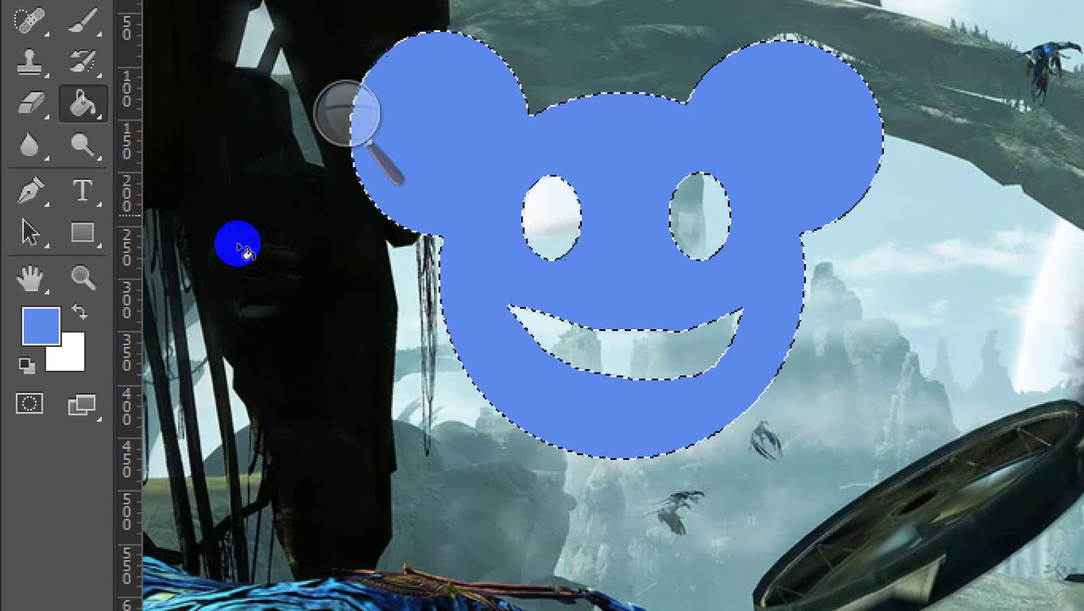
scroll(246, 244, "up", 3)
scroll(247, 244, "down", 3)
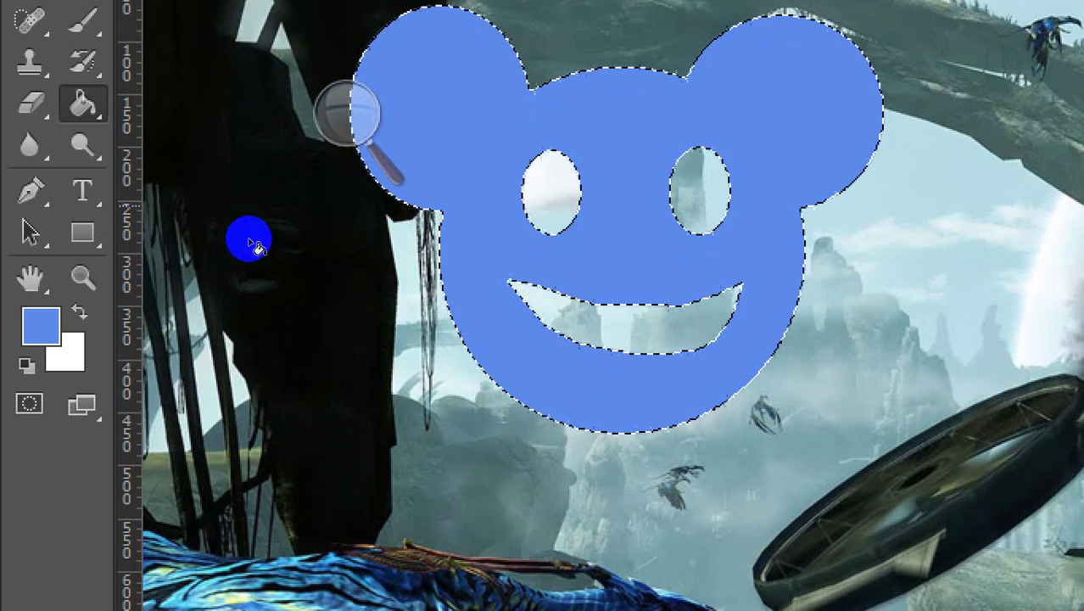
scroll(252, 229, "up", 6)
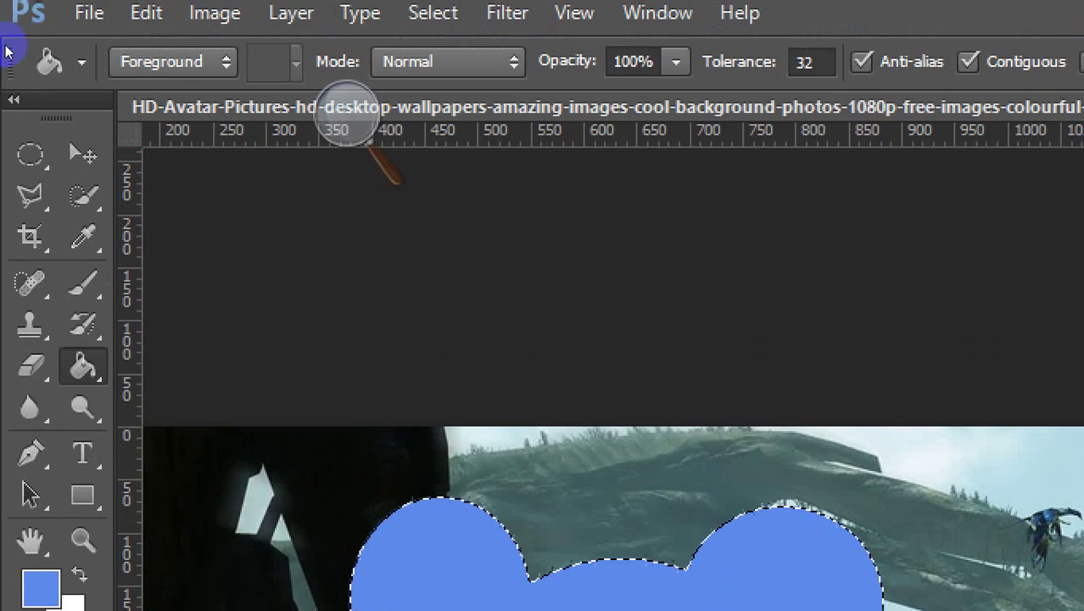
key("v")
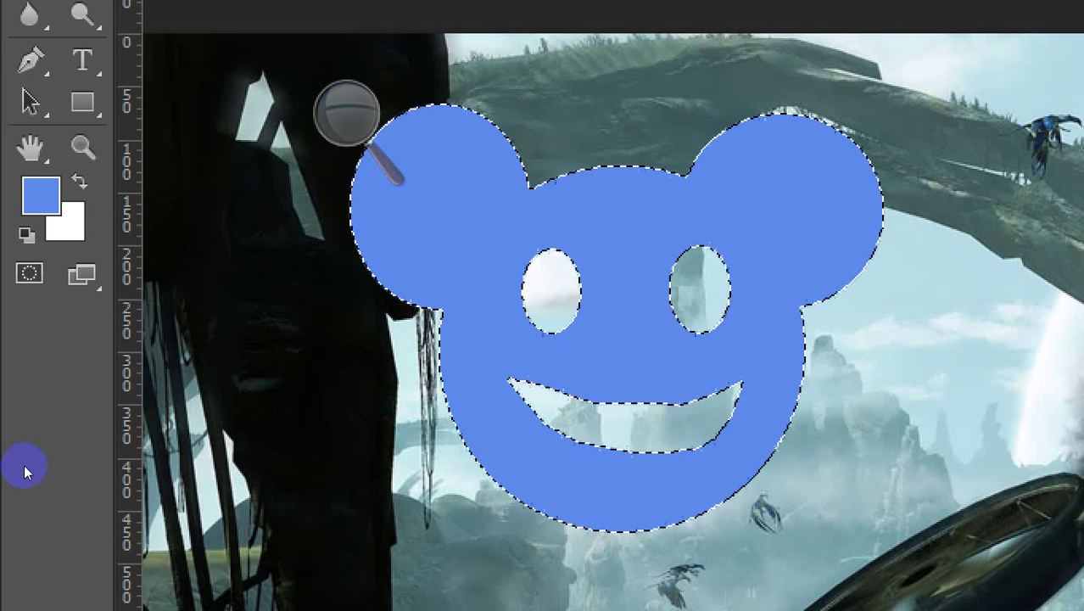
key("ctrl+z")
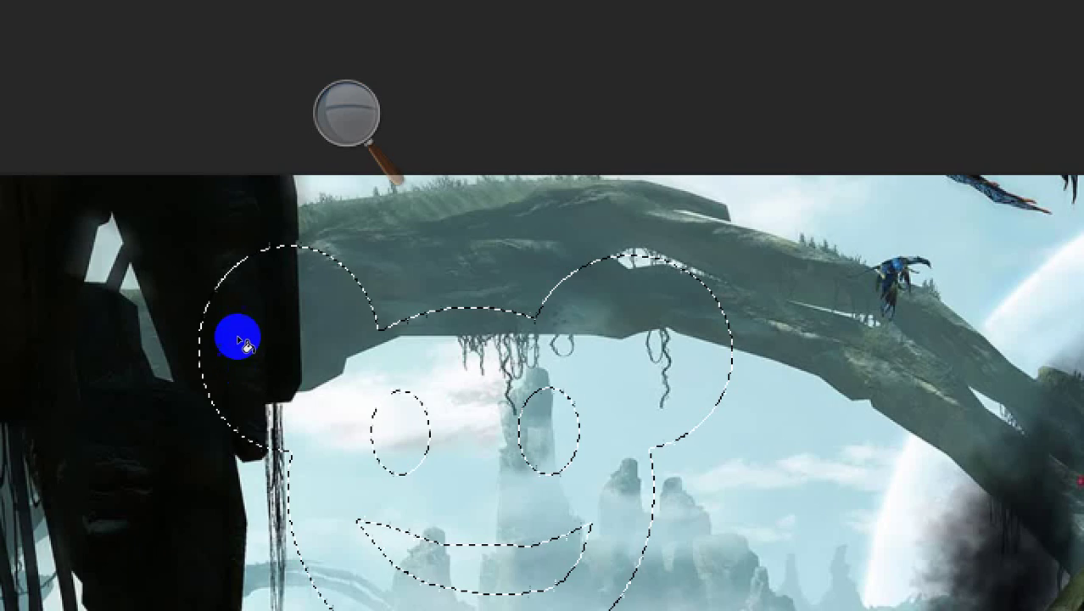
Fill the smiling-face selection on Layer 2 with light blue, then toggle the layer's visibility and leave it hidden
left_click(240, 341)
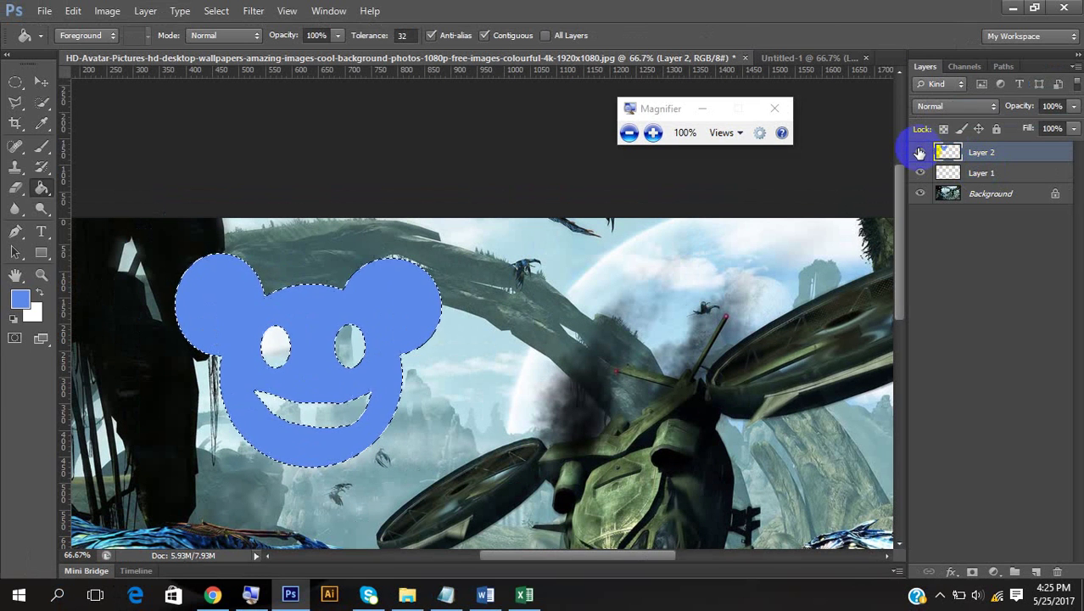
left_click(756, 92)
left_click(920, 152)
left_click(920, 151)
left_click(921, 152)
left_click(921, 152)
left_click(921, 151)
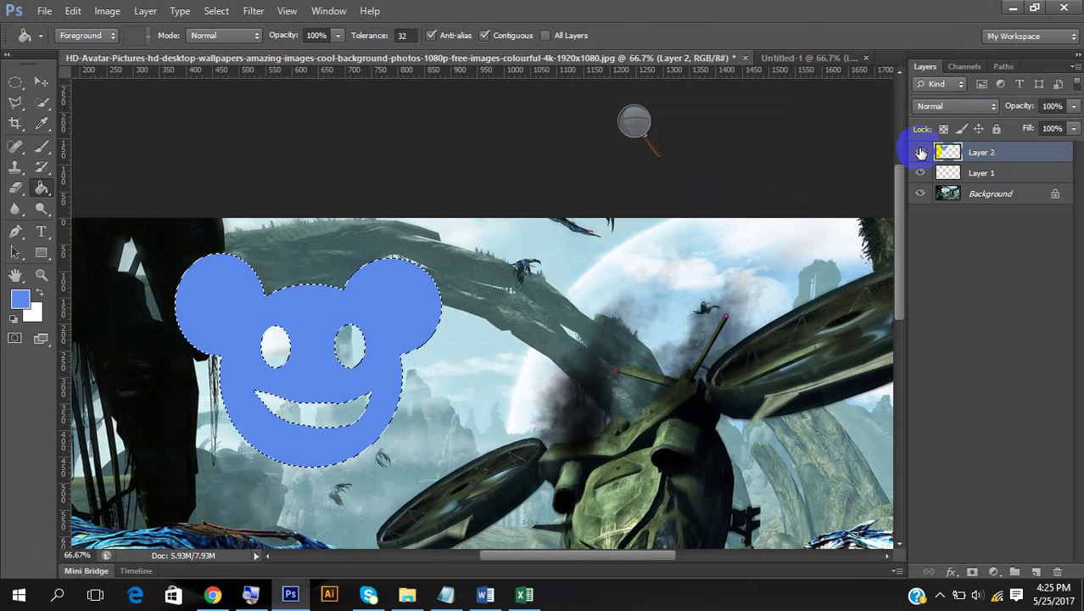
left_click(921, 152)
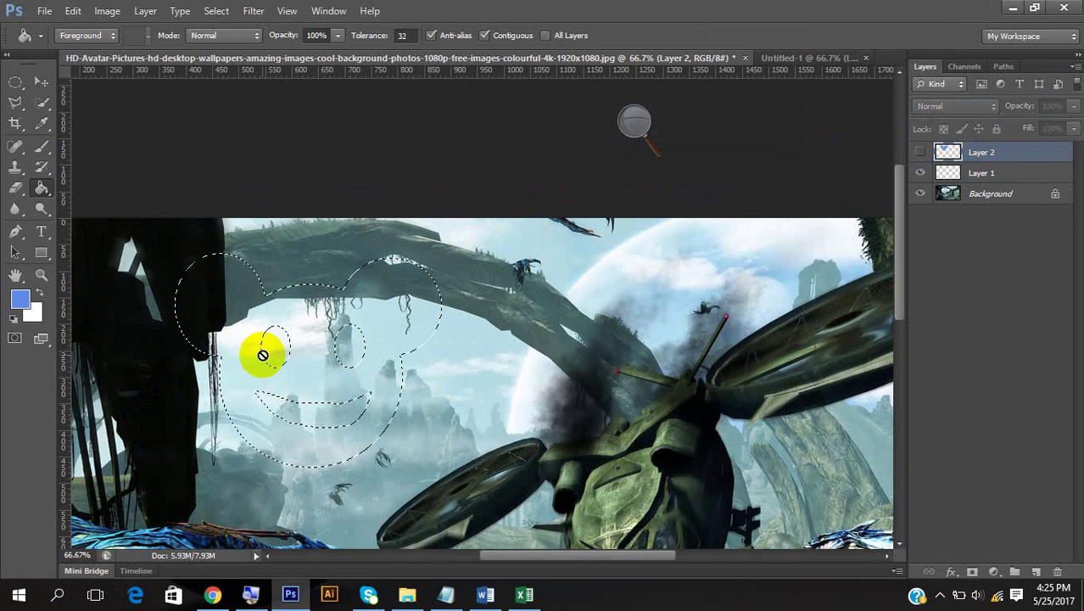
Make Layer 1 active and fill the smiling-face selection on it with the light blue foreground colour
left_click(634, 121)
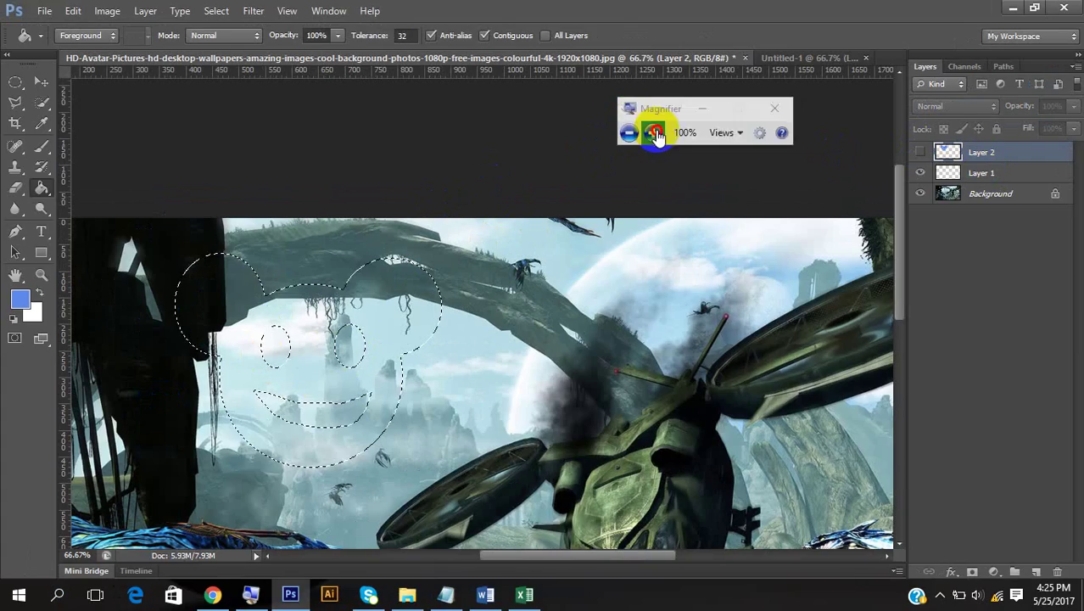
left_click(650, 133)
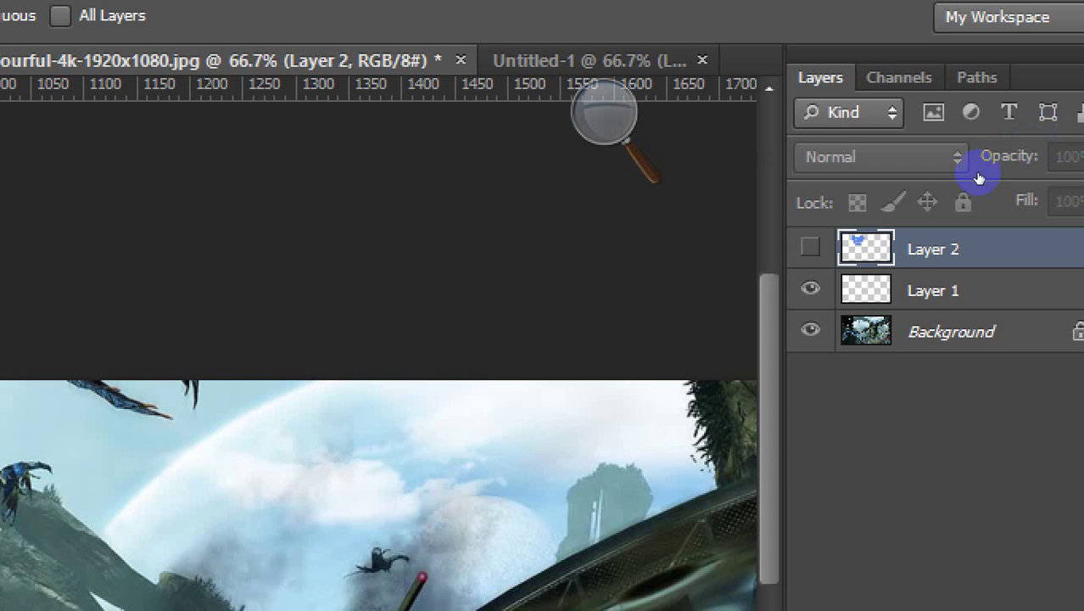
key("alt+bracketleft")
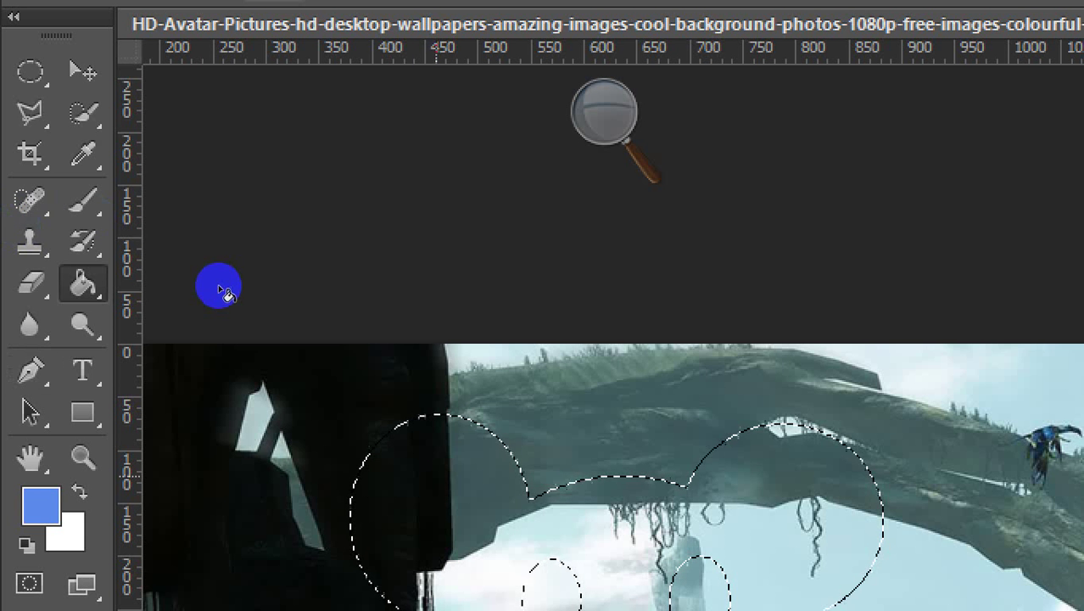
key("alt+BackSpace")
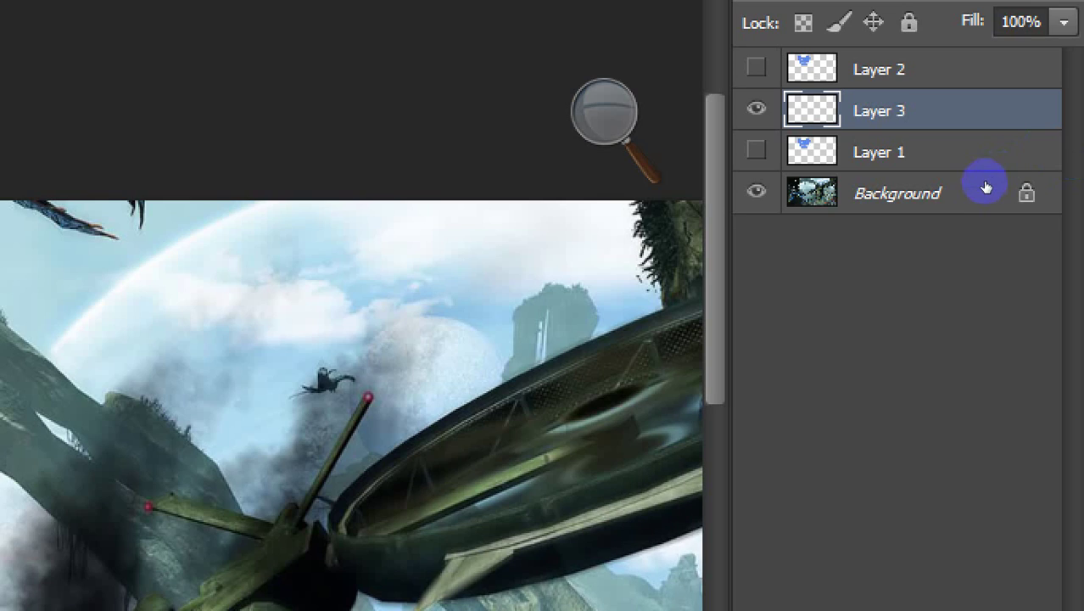
Fill the face selection on Layer 3 with light blue and make the hidden Layer 2 visible again
key("alt+BackSpace")
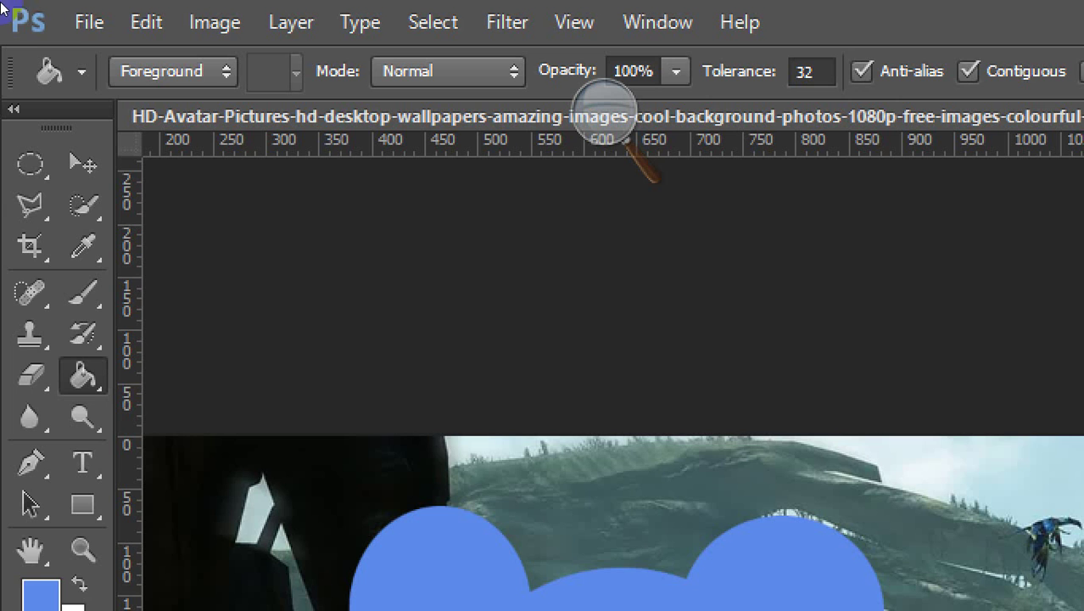
key("v")
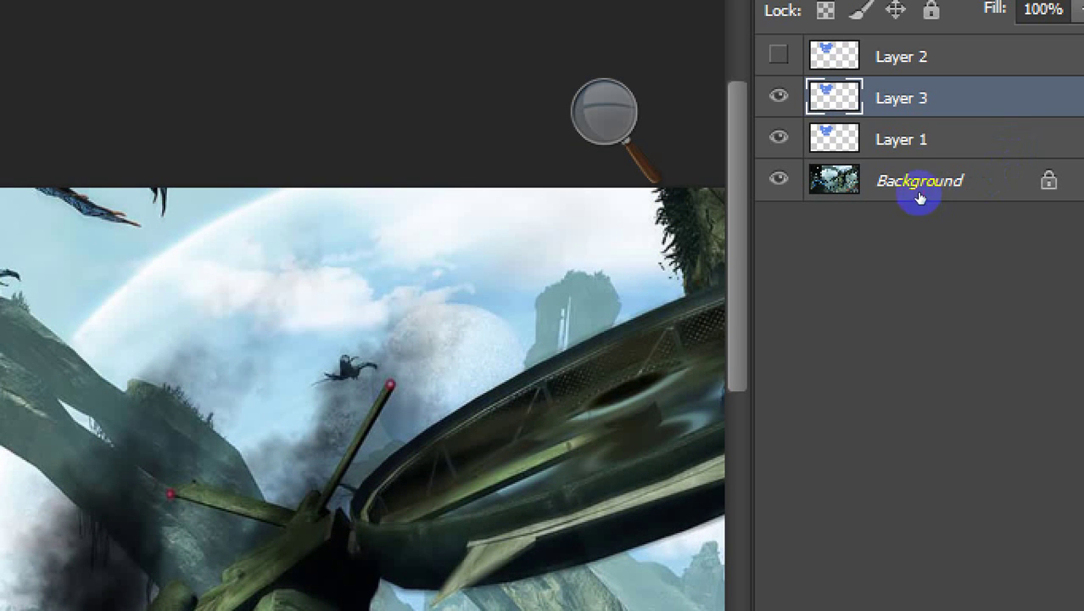
left_click(778, 56)
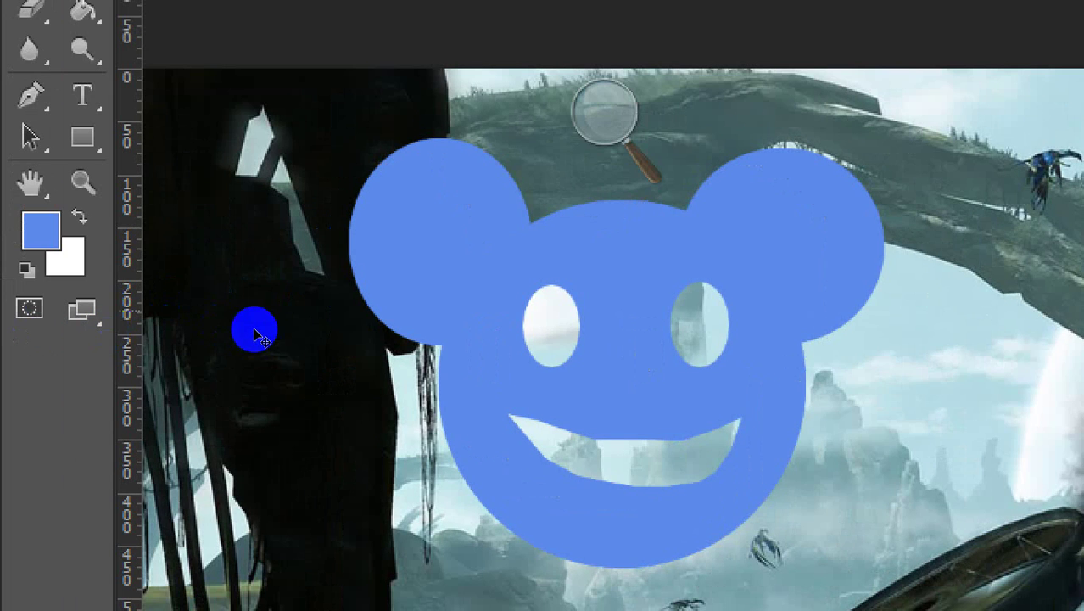
Spread the three stacked blue faces apart across the wallpaper with the Move tool
left_click_drag(248, 318, 483, 338)
left_click_drag(242, 338, 96, 431)
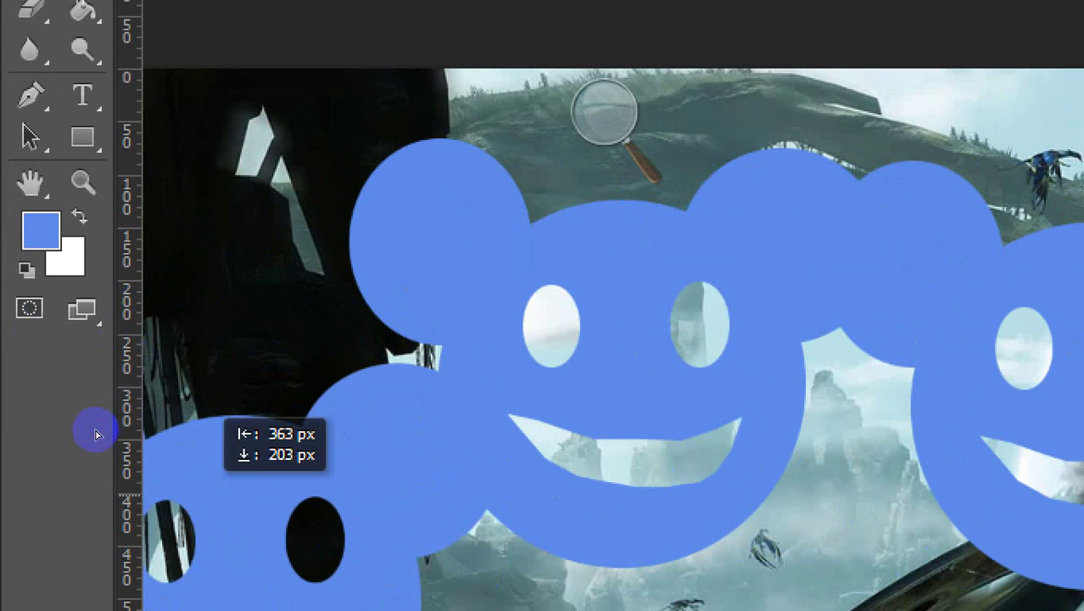
left_click_drag(253, 385, 317, 335)
left_click_drag(199, 412, 216, 339)
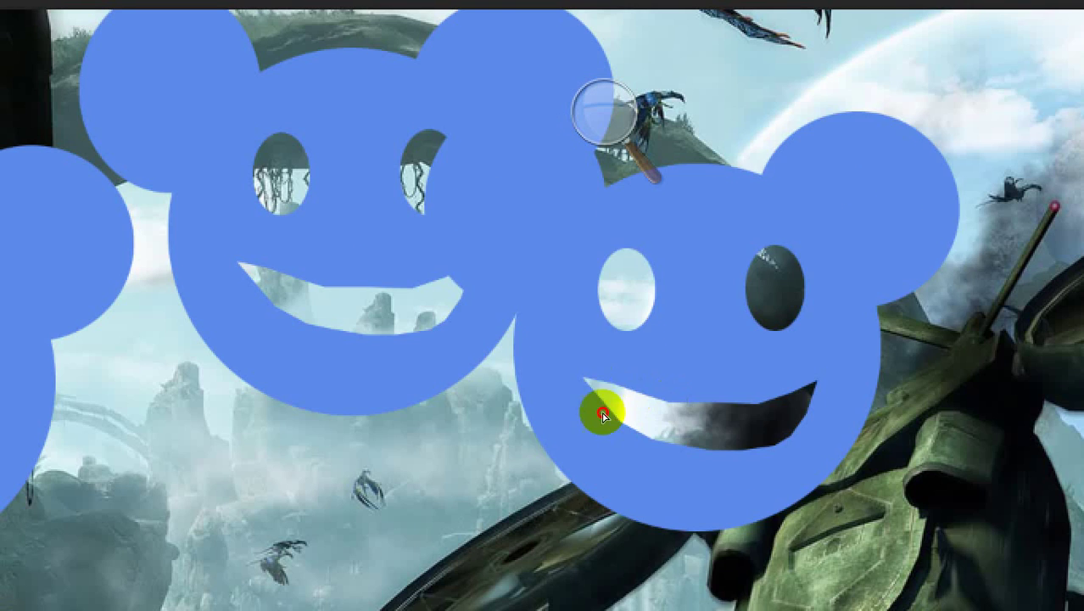
left_click_drag(593, 411, 617, 496)
key("super+minus")
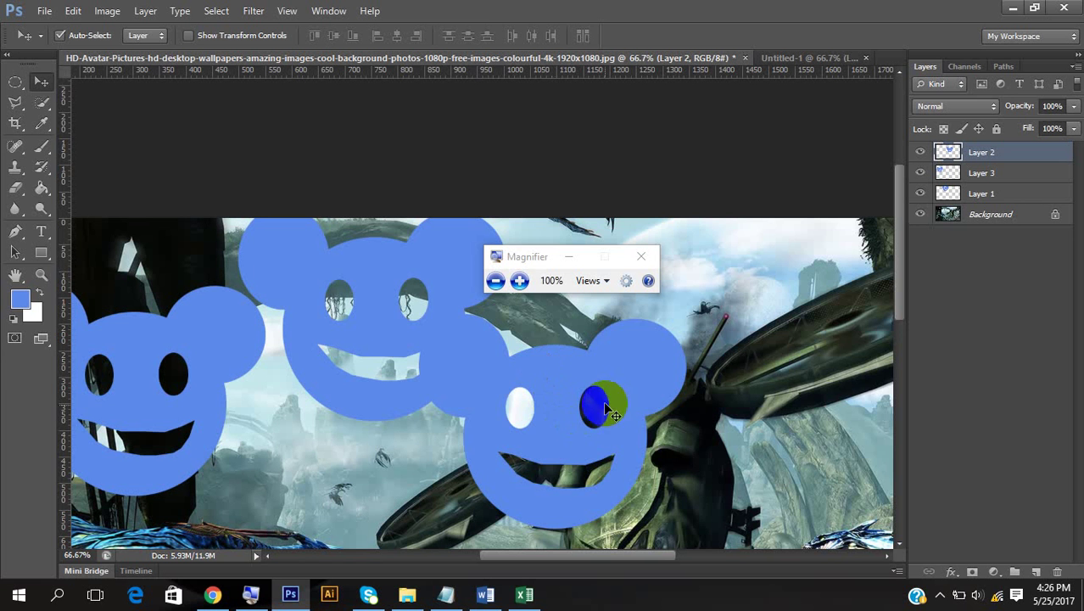
Reposition the faces so Layer 3 sits in the upper left, Layer 1 in the middle and Layer 2 on the right
left_click_drag(605, 392, 705, 375)
left_click_drag(477, 378, 504, 451)
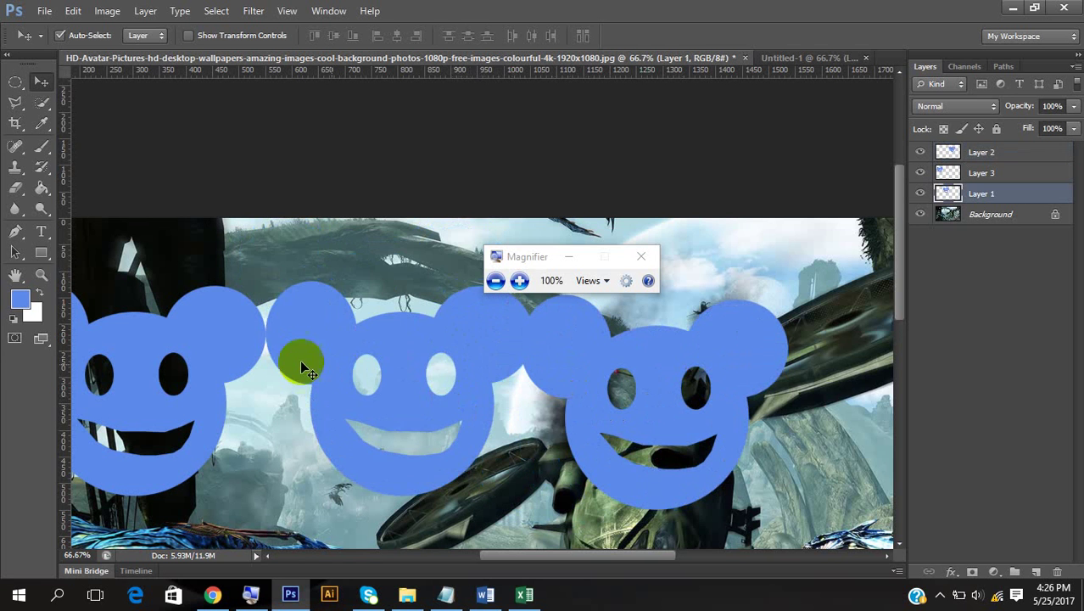
left_click_drag(241, 362, 282, 254)
left_click_drag(375, 322, 408, 371)
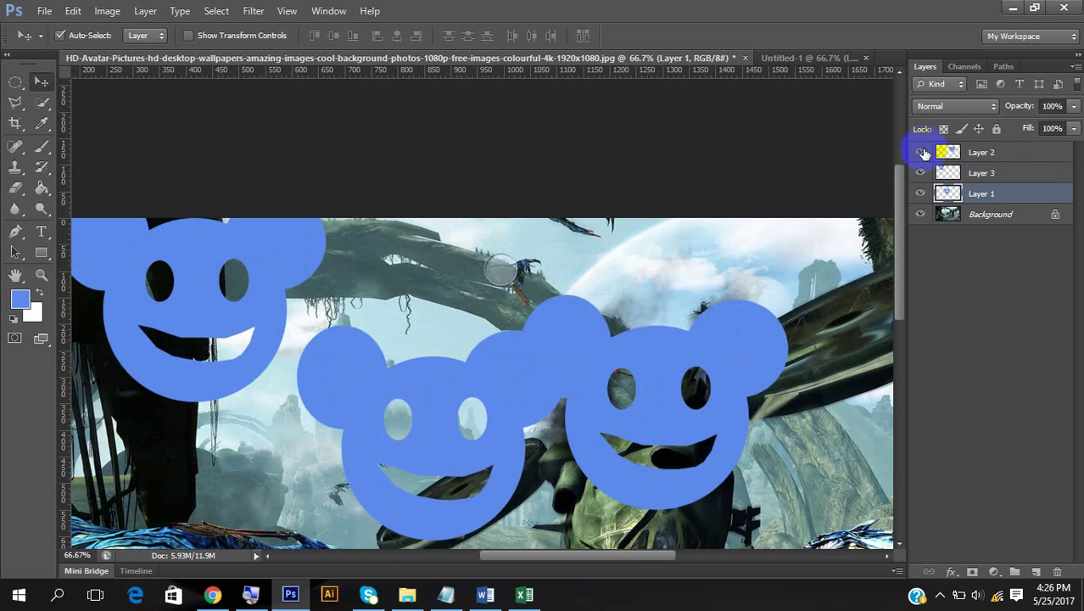
Toggle Layer 2's visibility off and on, then select the layer and move its face slightly down and to the right
left_click(922, 152)
left_click(922, 152)
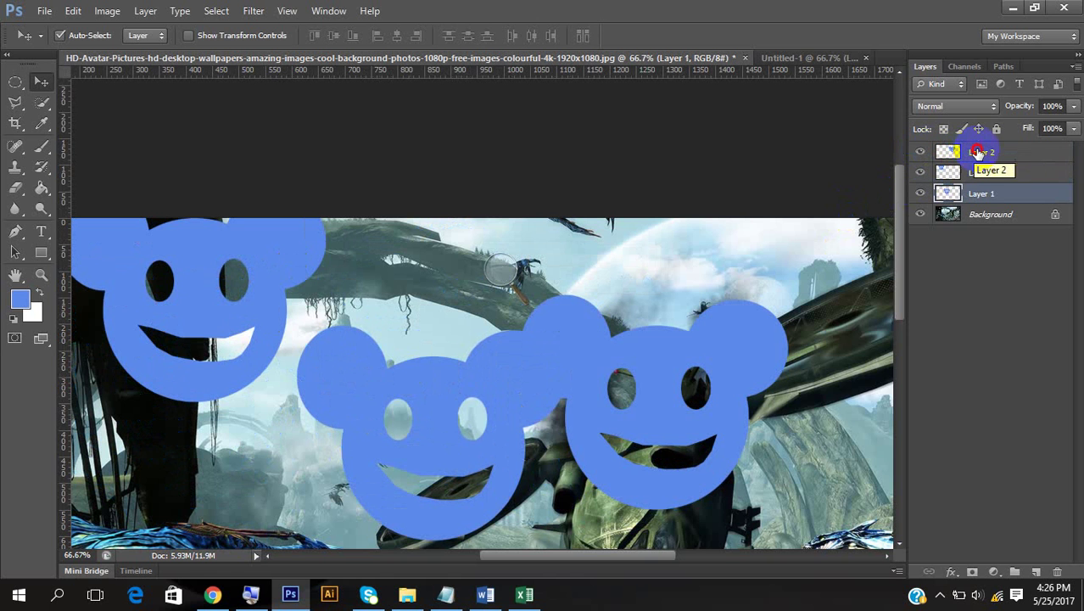
left_click(979, 153)
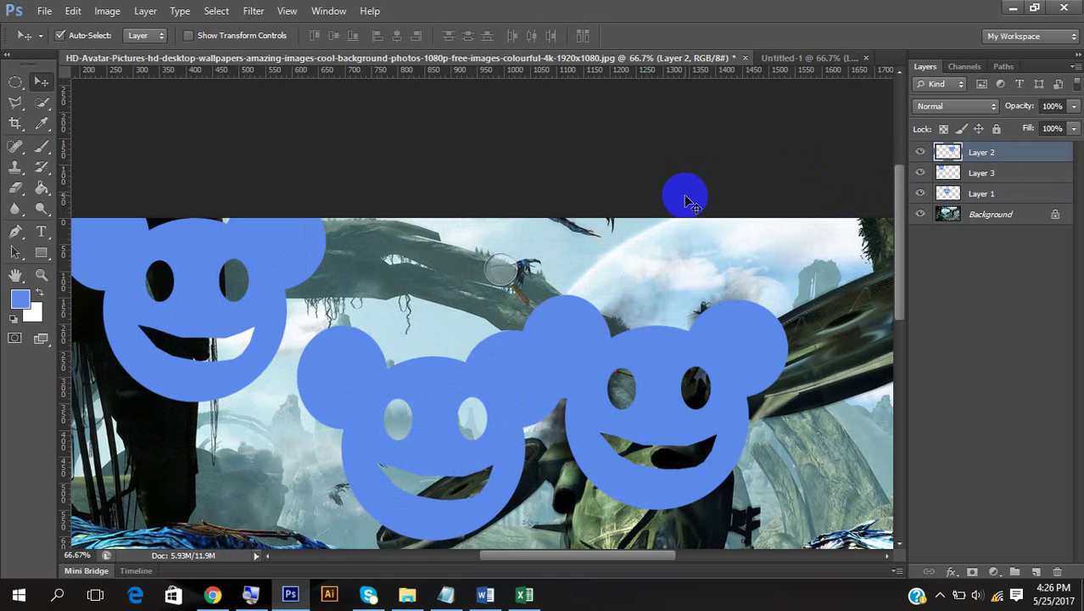
left_click(510, 272)
left_click_drag(510, 272, 720, 378)
left_click(536, 268)
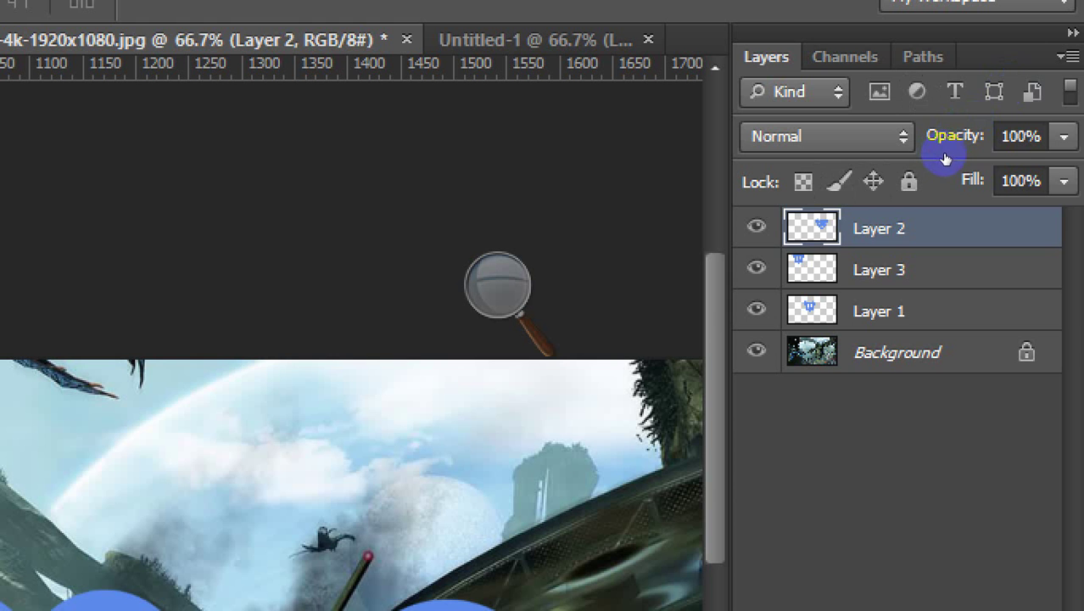
Step the active layer down through the face layers and back up to Layer 2
key("alt+bracketleft")
key("alt+bracketright")
key("alt+bracketleft")
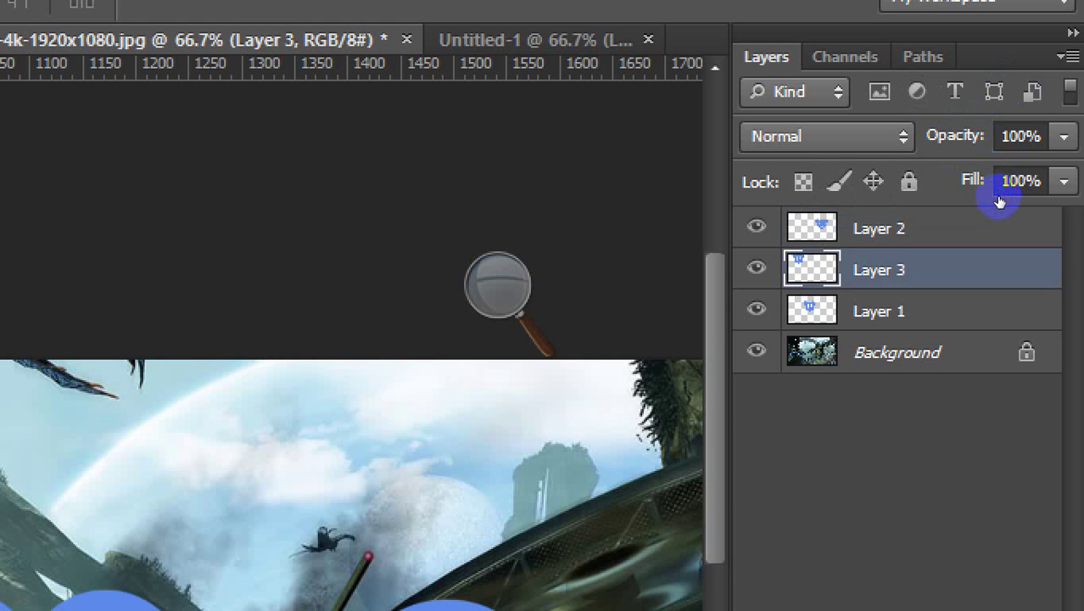
key("alt+bracketleft")
key("alt+period")
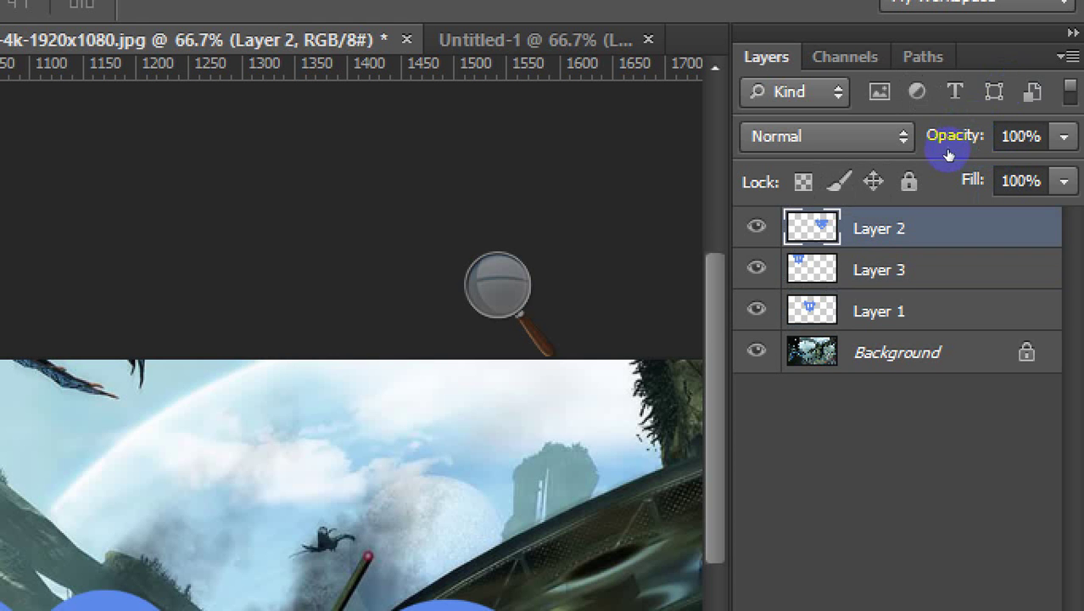
key("super+minus")
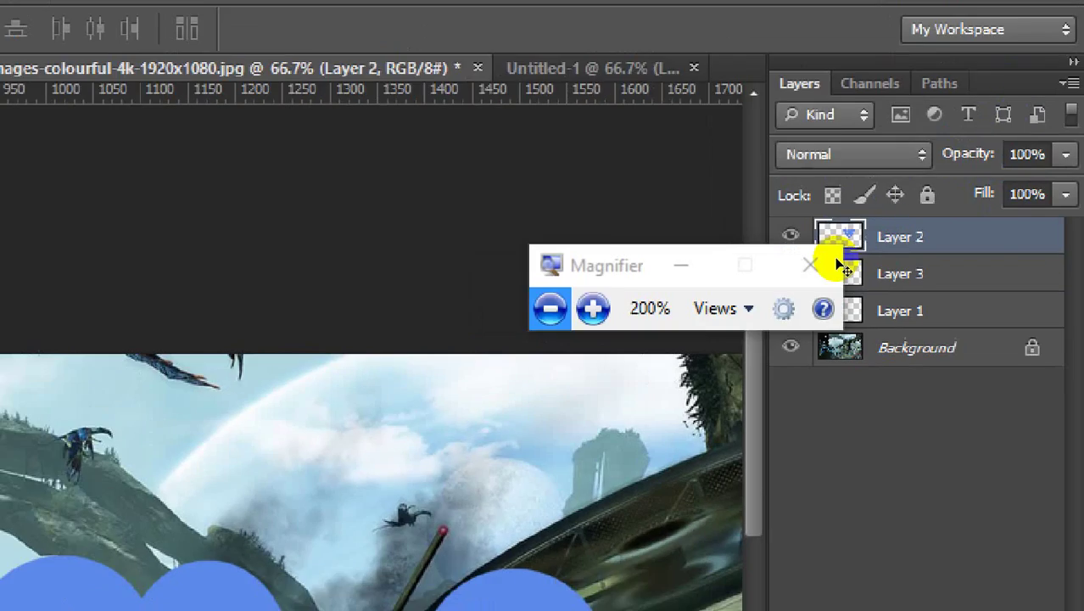
Switch to the Class_04.txt notes in Notepad and add the line "Layer Thumbnail >> Ctrl + Mouse Left Click >> Selection"
left_click(446, 594)
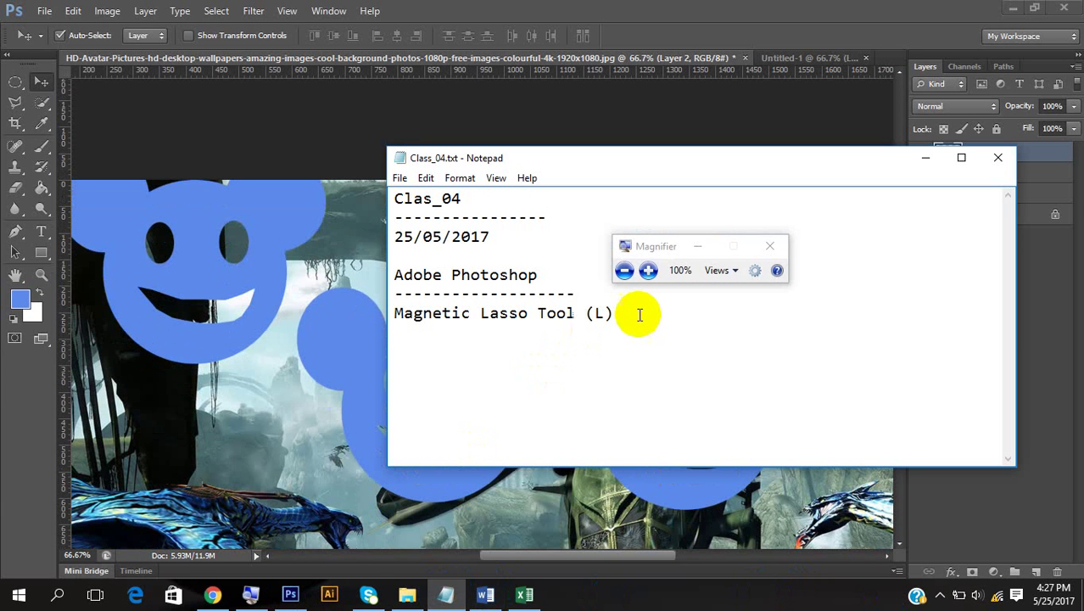
type("K")
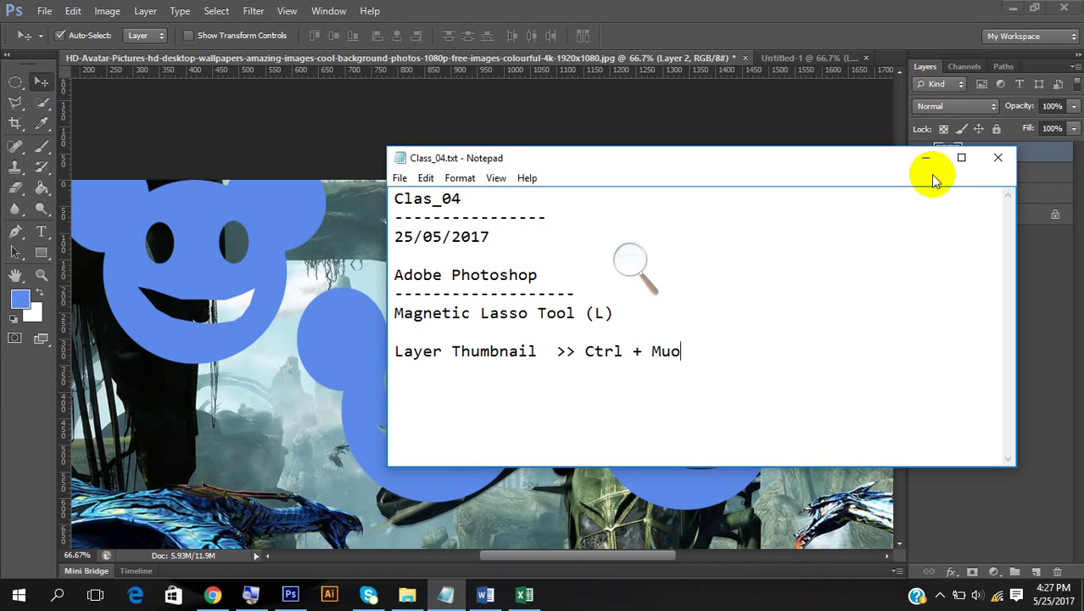
type("ouse Left Click >> S")
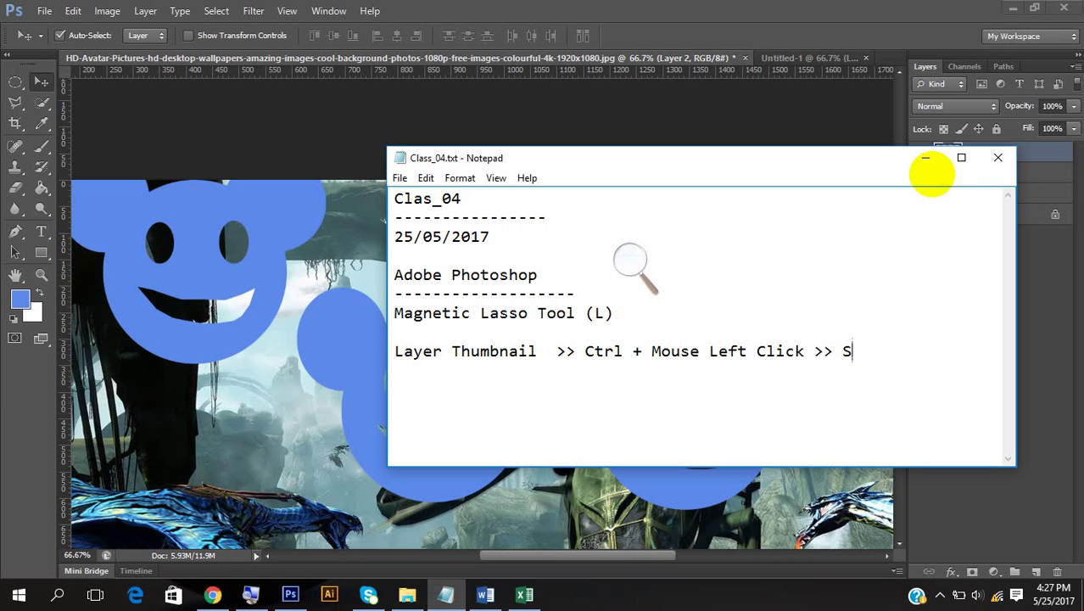
type("ction")
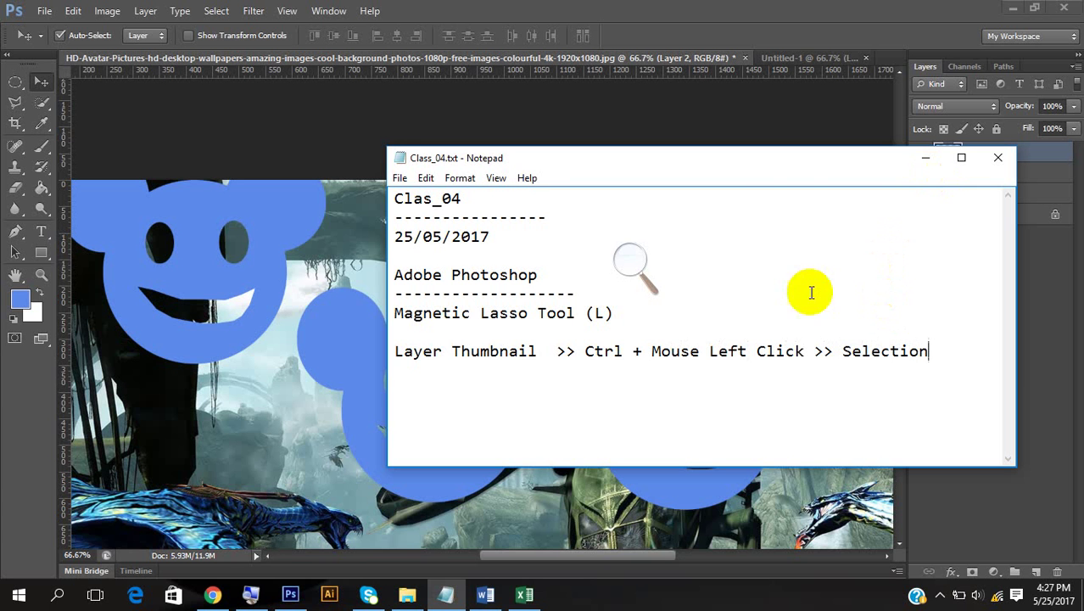
Highlight "Layer Thumbnail" and "Selection" in the new note line to review it, then return to Photoshop
left_click_drag(538, 351, 394, 351)
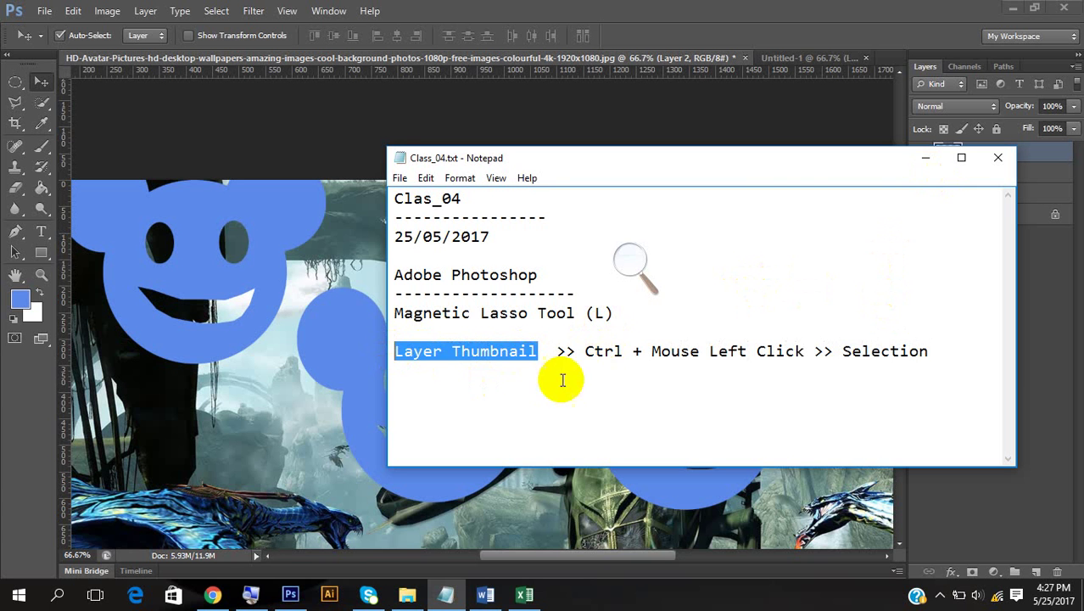
left_click_drag(584, 351, 932, 351)
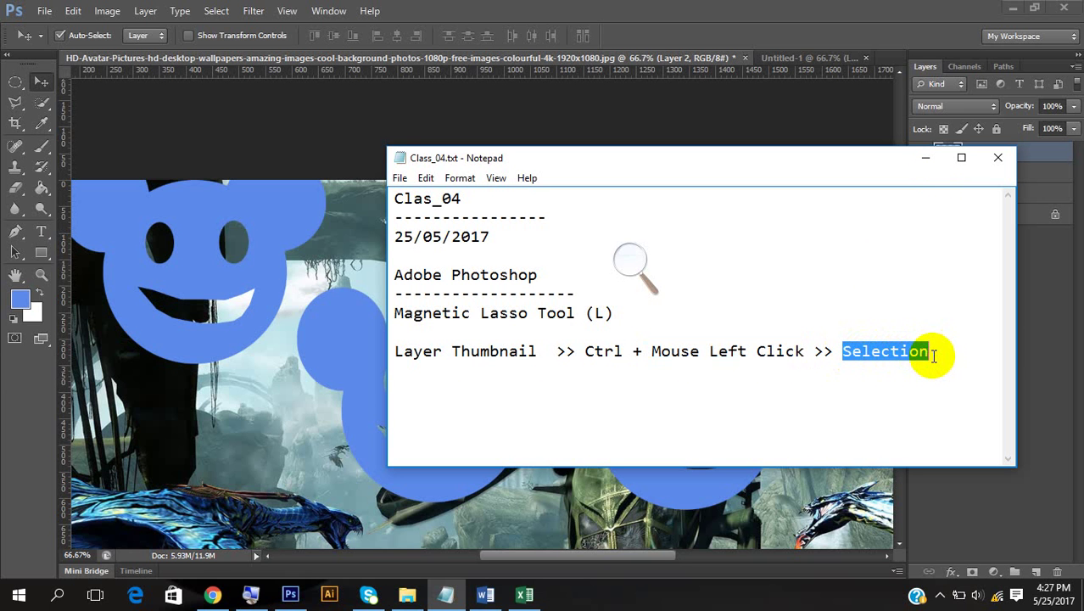
left_click(932, 355)
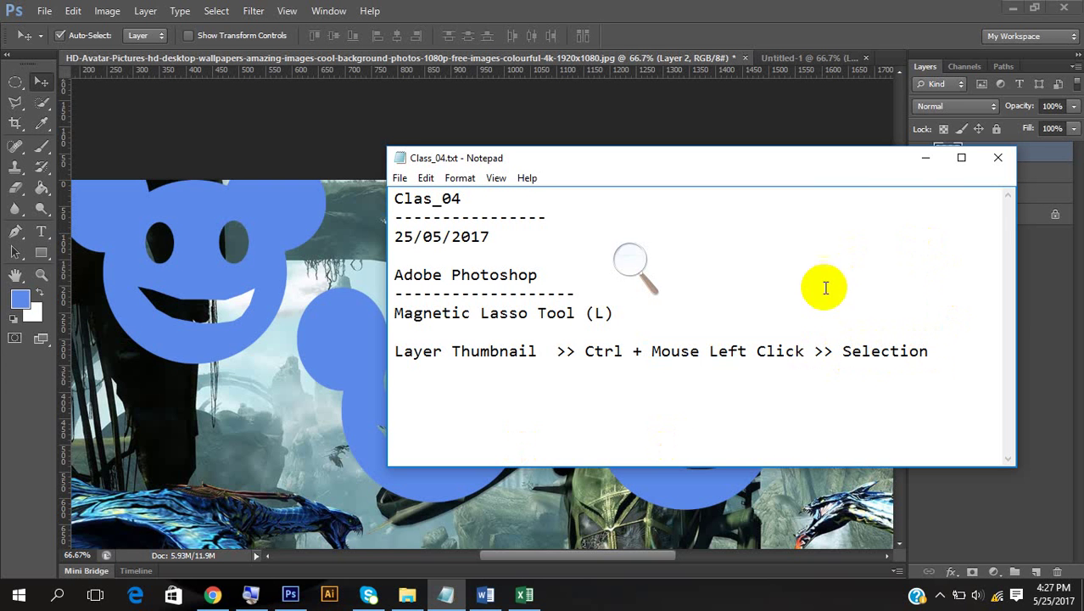
left_click(926, 161)
left_click(635, 259)
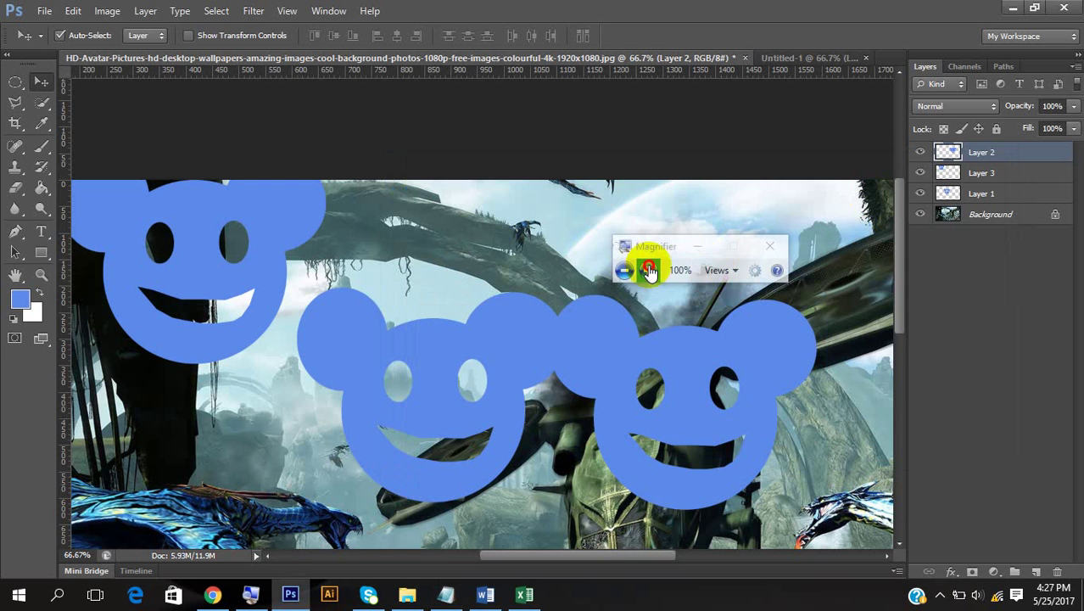
Load Layer 2's face as a selection from its thumbnail and set the foreground colour to green 29e863
left_click(652, 270)
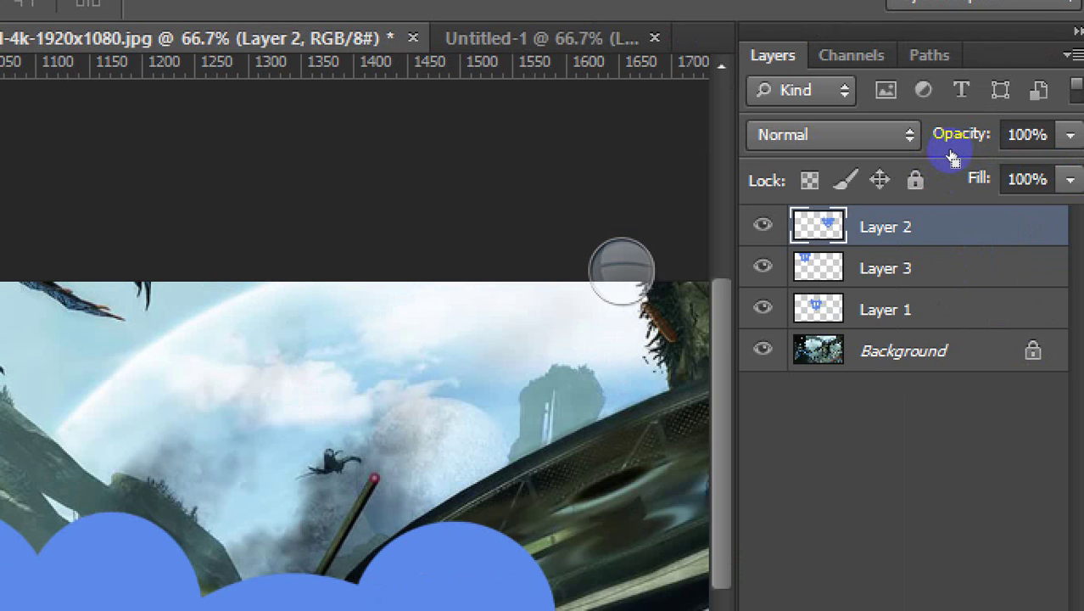
left_click(819, 226, "ctrl")
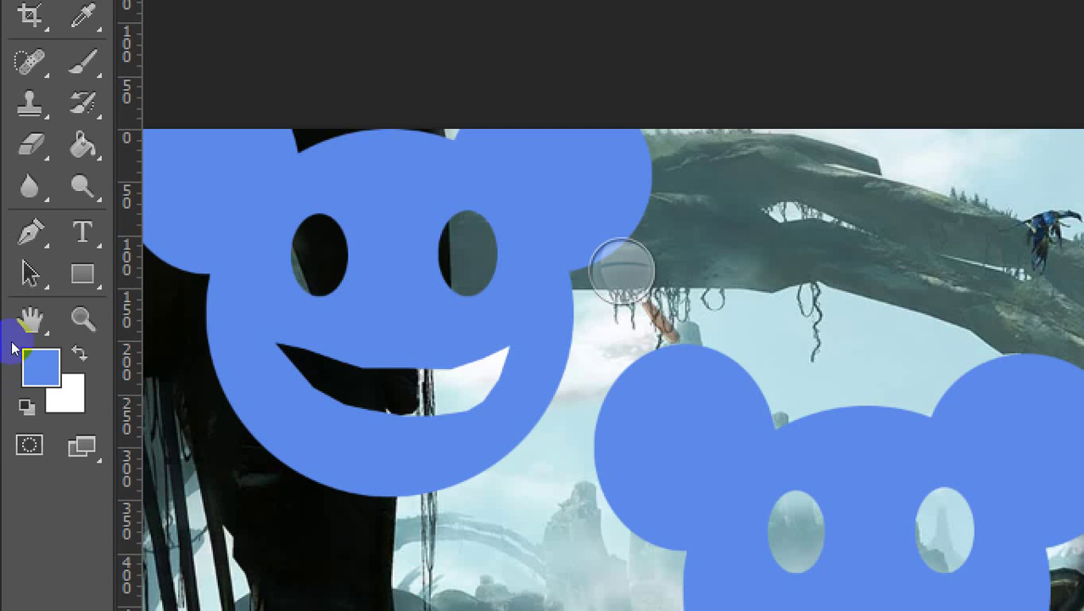
left_click(26, 353)
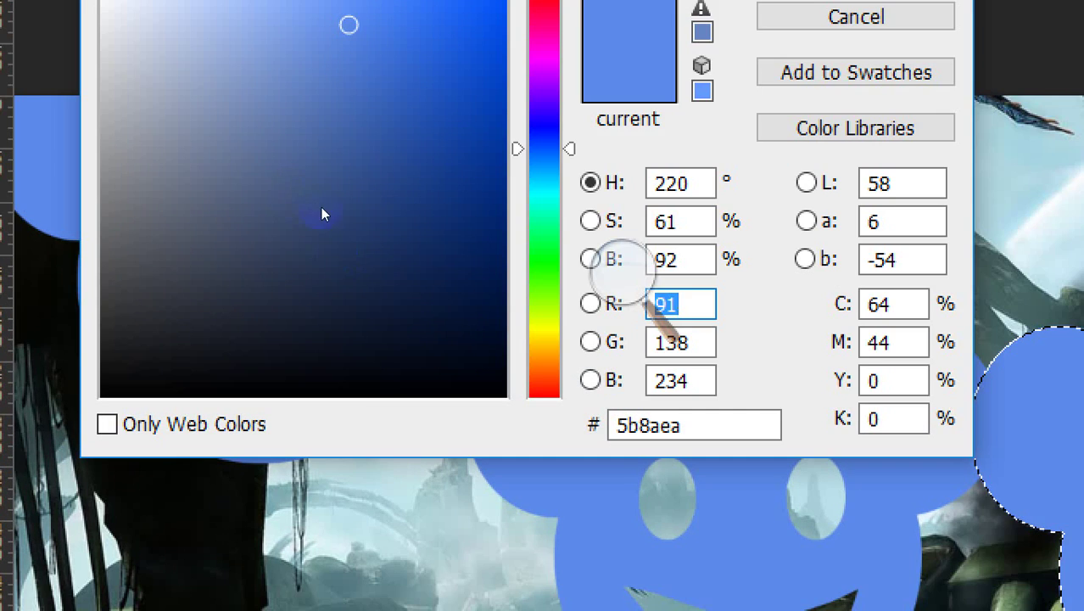
left_click(430, 30)
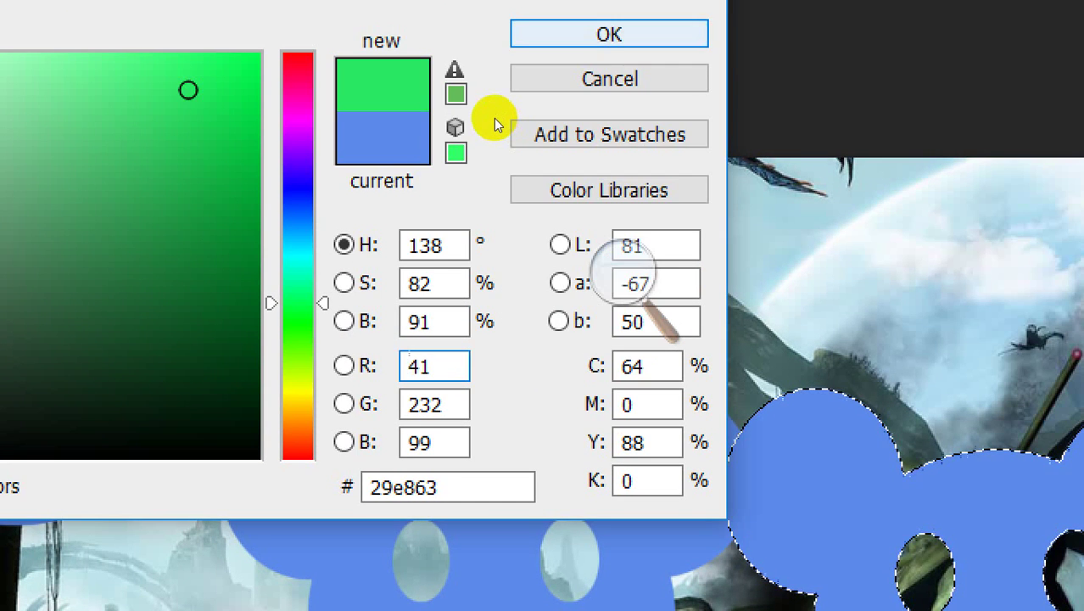
key("Return")
Fill the selected Layer 2 face with the green foreground colour using the Paint Bucket, and deselect it
key("g")
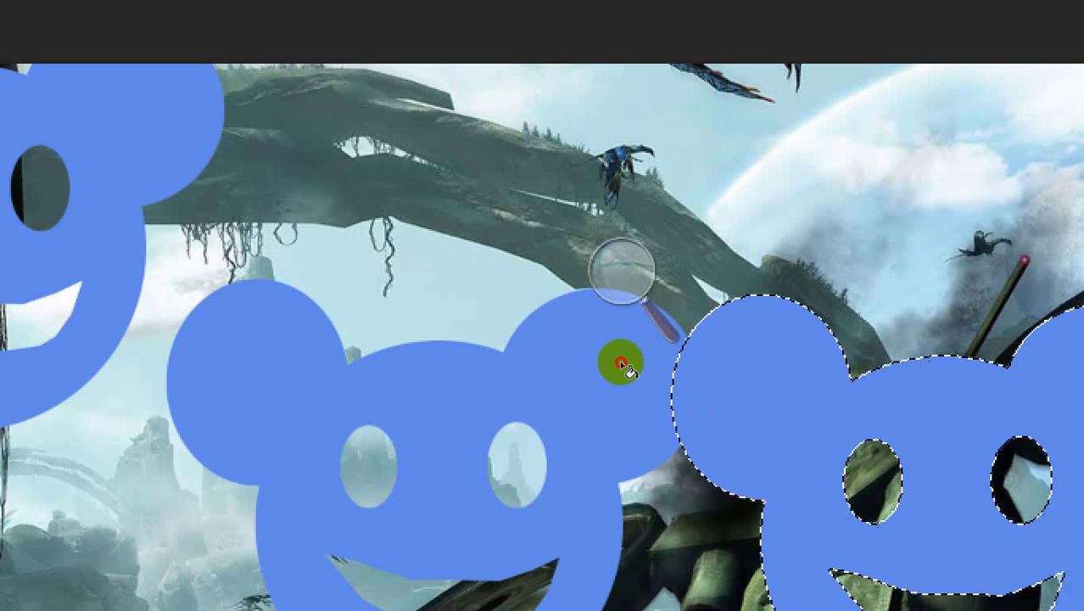
left_click(1083, 411)
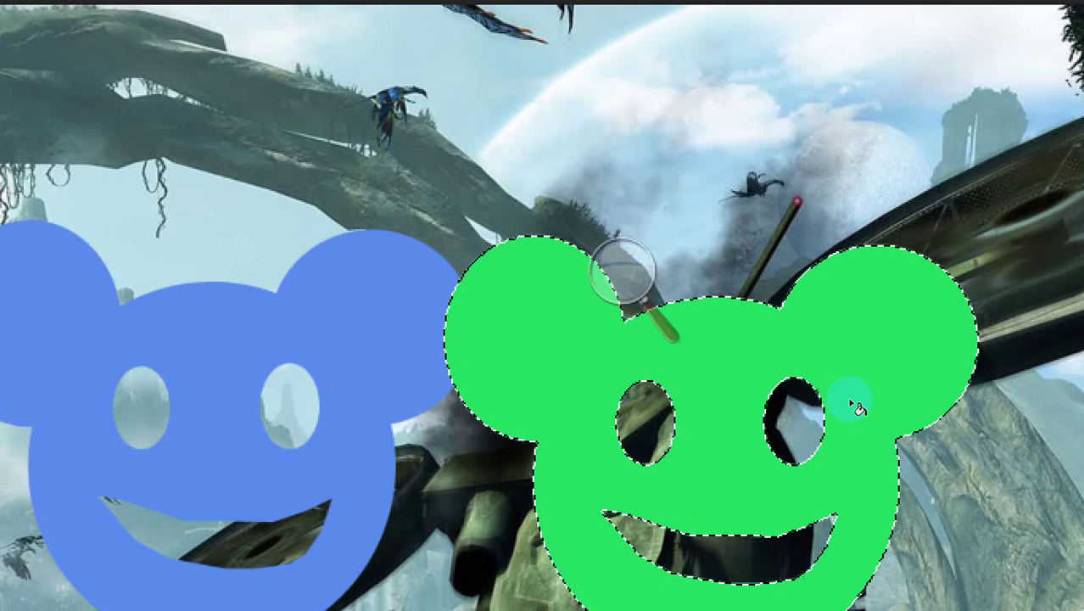
key("ctrl+d")
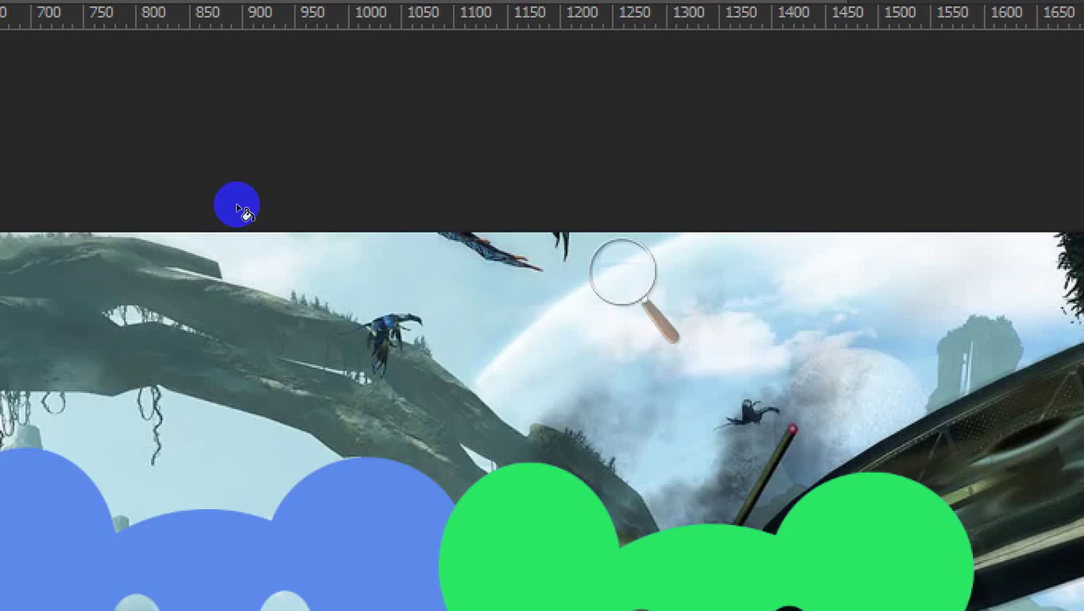
key("super+minus")
key("super+minus")
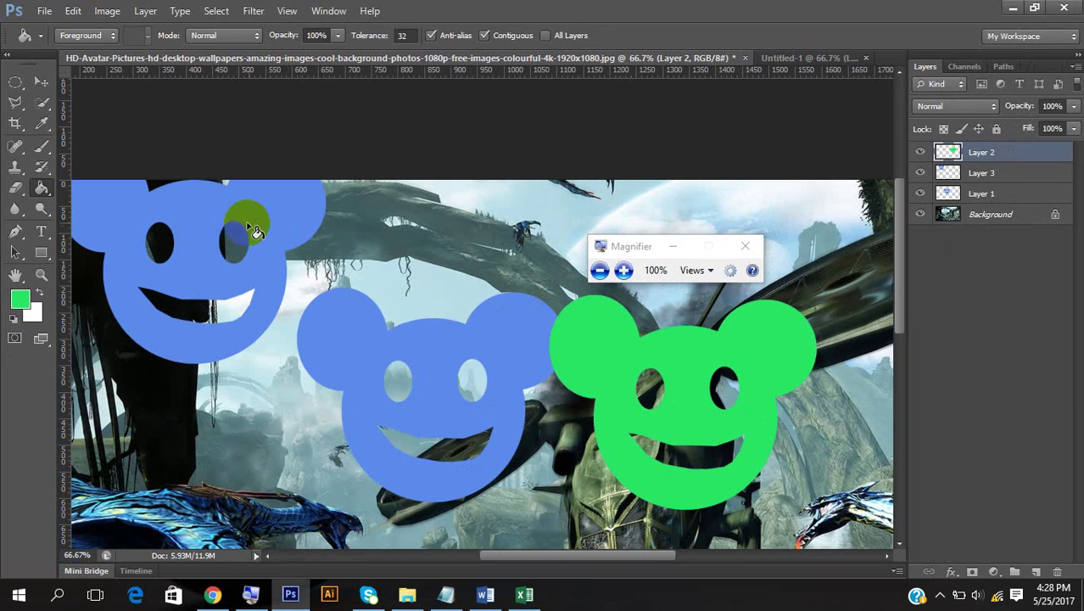
Toggle Layer 3's visibility off and on repeatedly to identify which face belongs to it
left_click(921, 173)
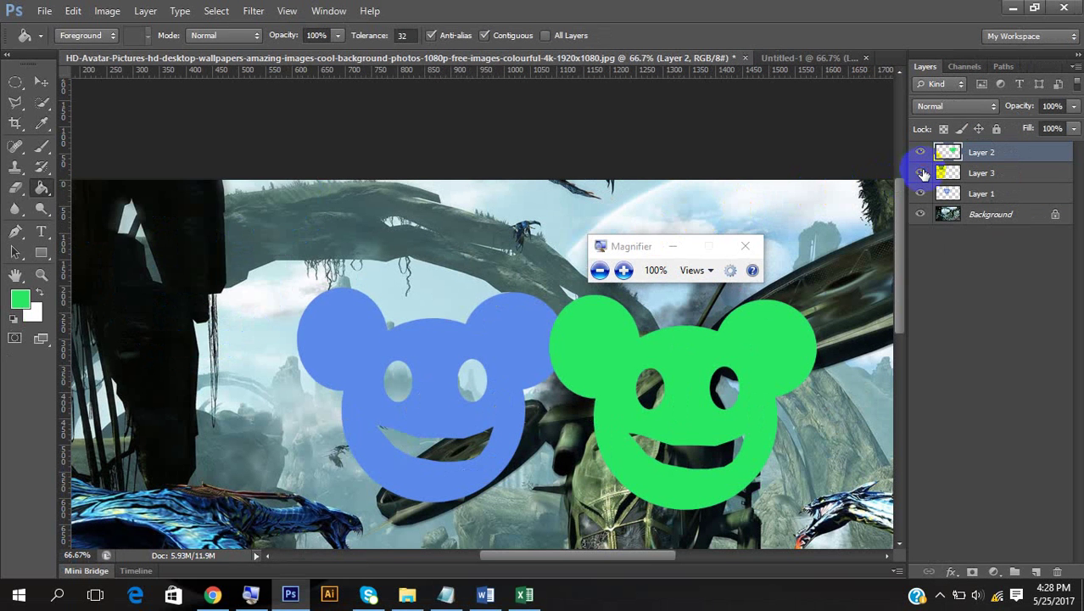
left_click(921, 173)
left_click(921, 173)
left_click(922, 173)
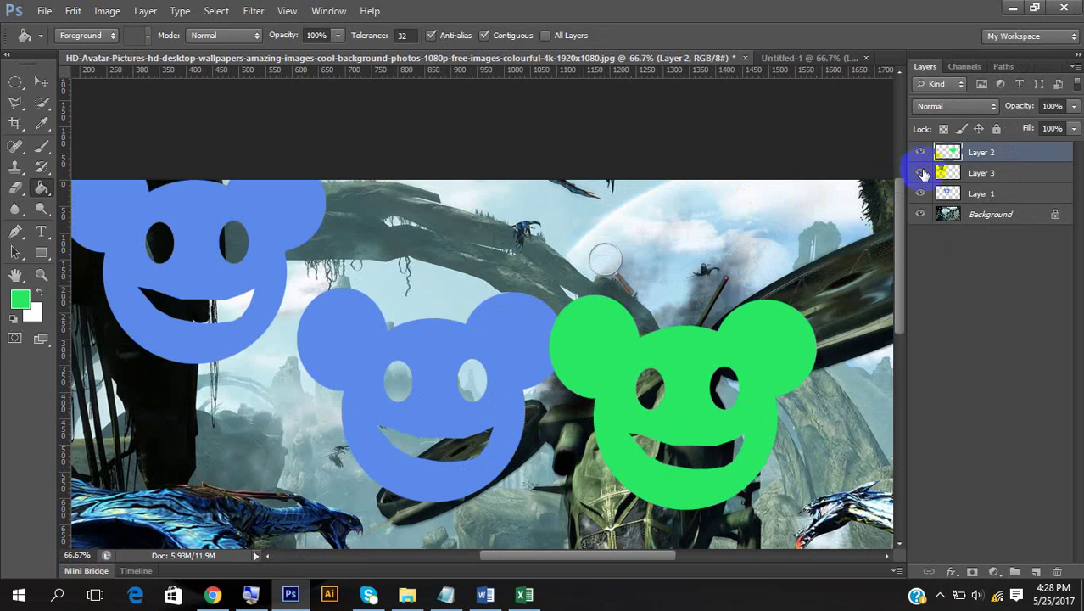
left_click(921, 173)
left_click(921, 173)
left_click(921, 173)
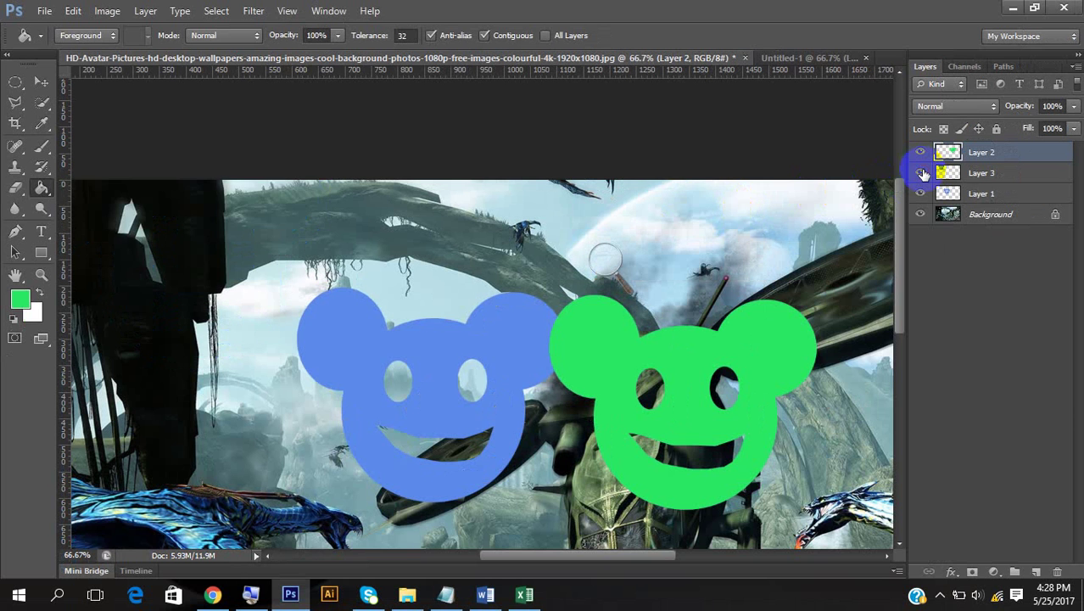
left_click(922, 173)
left_click(921, 173)
left_click(922, 173)
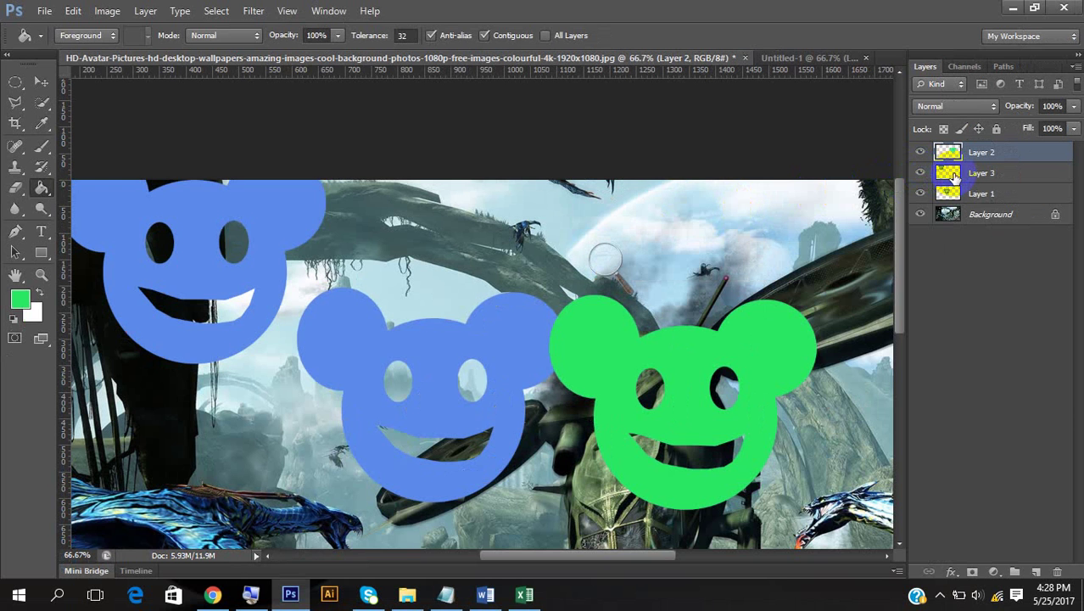
Load Layer 3's face as a selection while Layer 2 stays active, and set the foreground colour to yellow d8e829
left_click(950, 174, "ctrl")
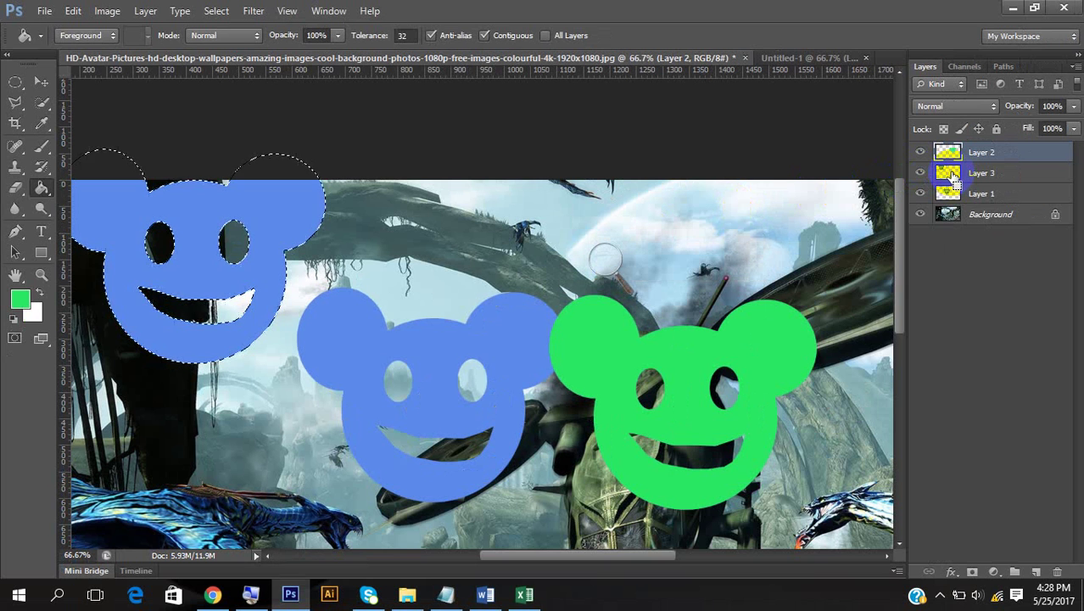
left_click(19, 302)
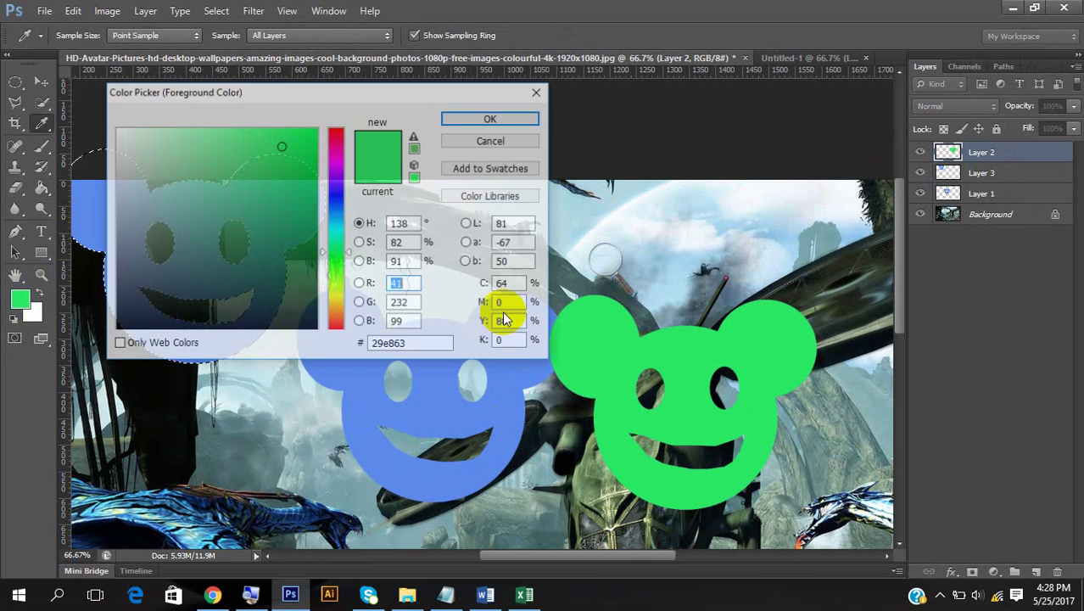
left_click(350, 293)
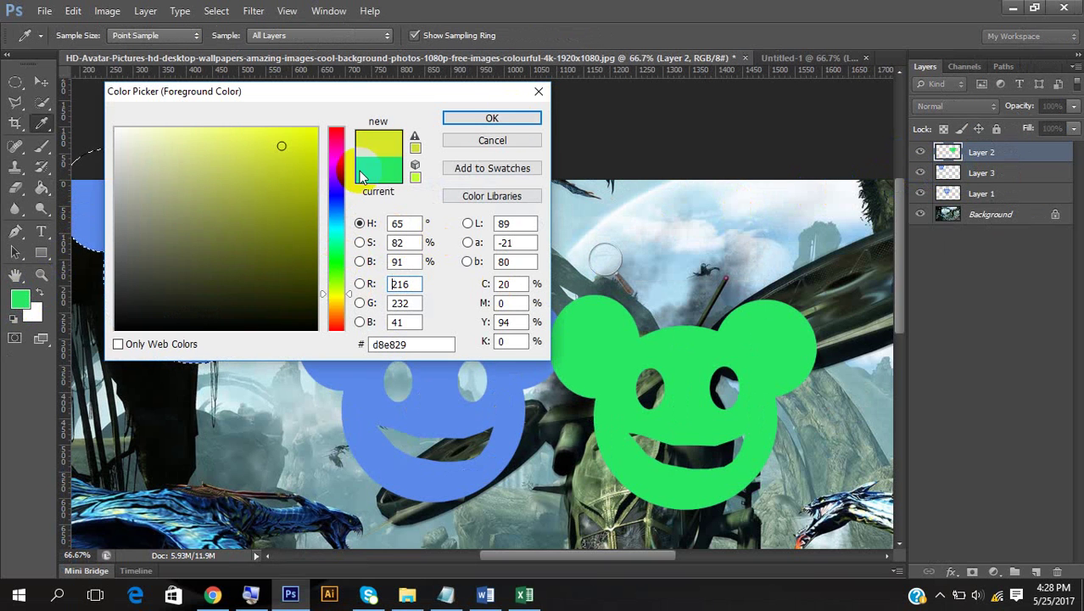
left_click(507, 117)
Fill the Layer 3 selection with yellow on the active Layer 2, try moving the result down, and undo the move
key("g")
left_click(101, 217)
left_click(41, 187)
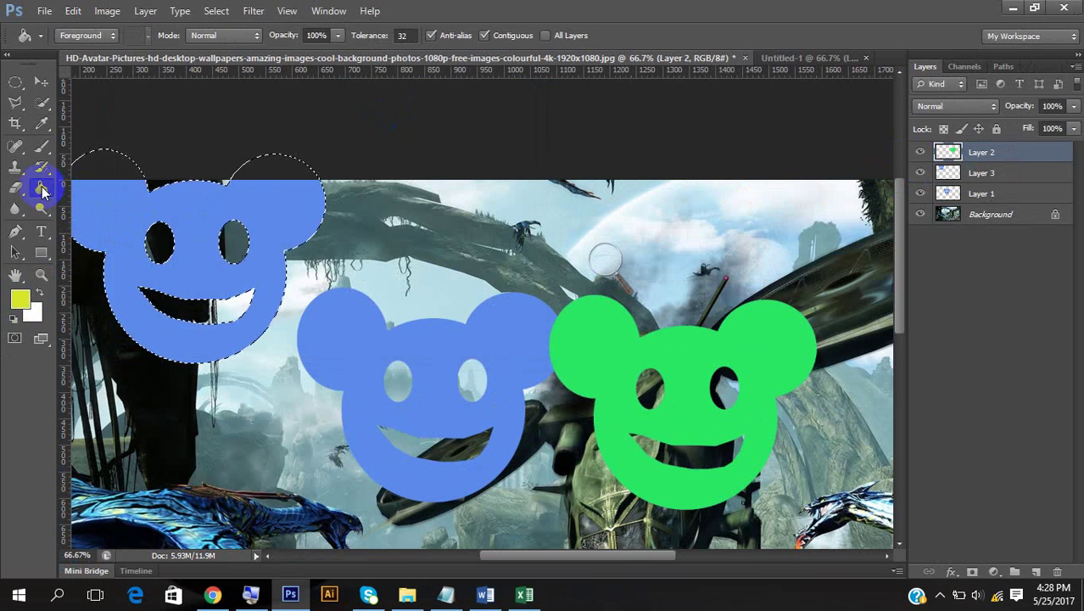
left_click(216, 219)
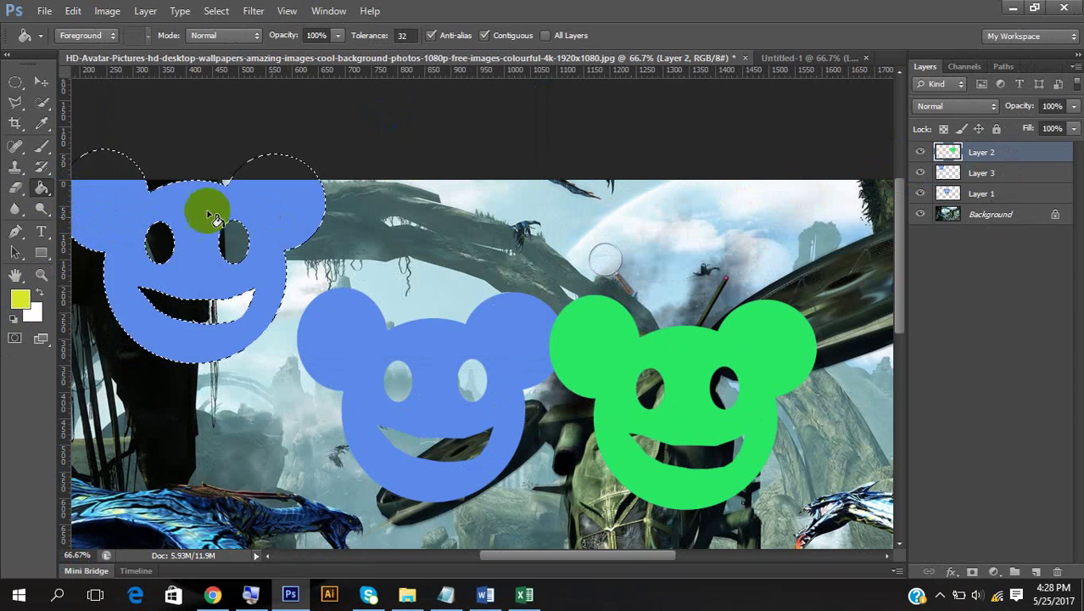
left_click(41, 83)
left_click_drag(261, 206, 278, 267)
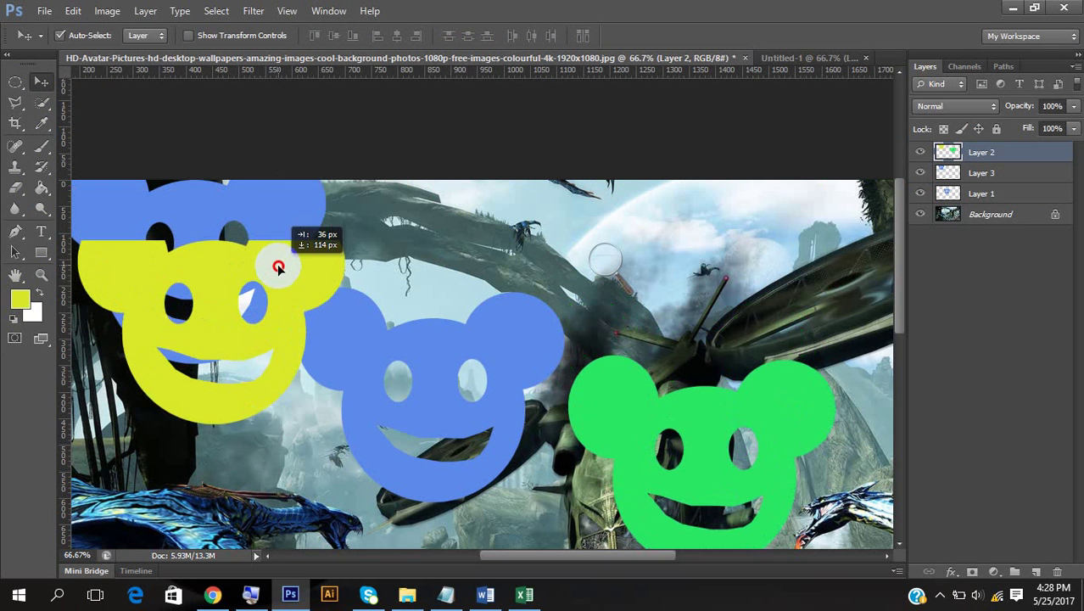
key("ctrl+z")
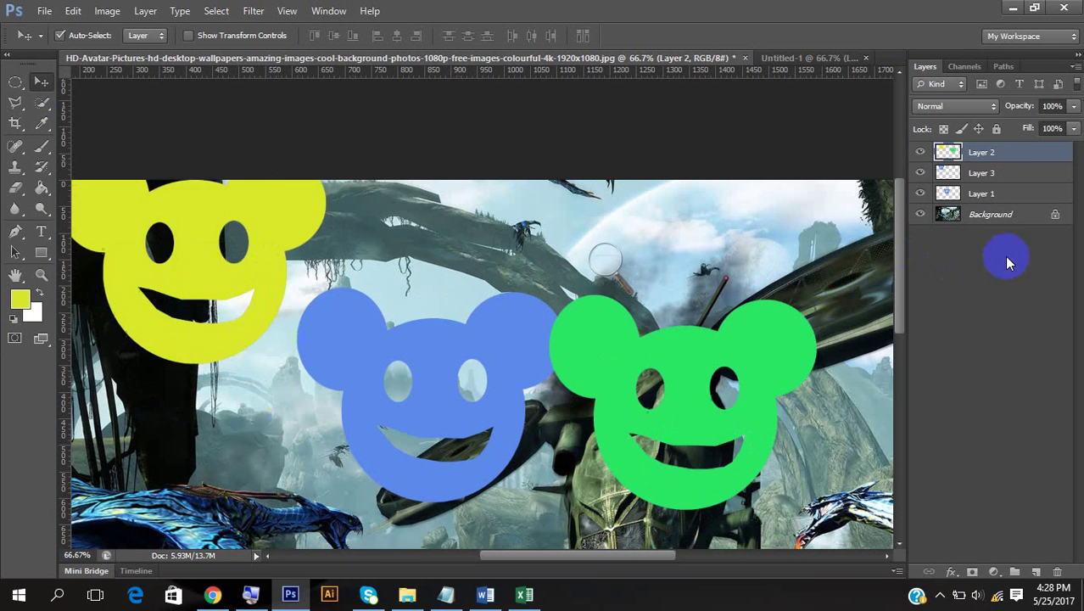
Undo the yellow fill made on Layer 2 and clear the selection
left_click(965, 190)
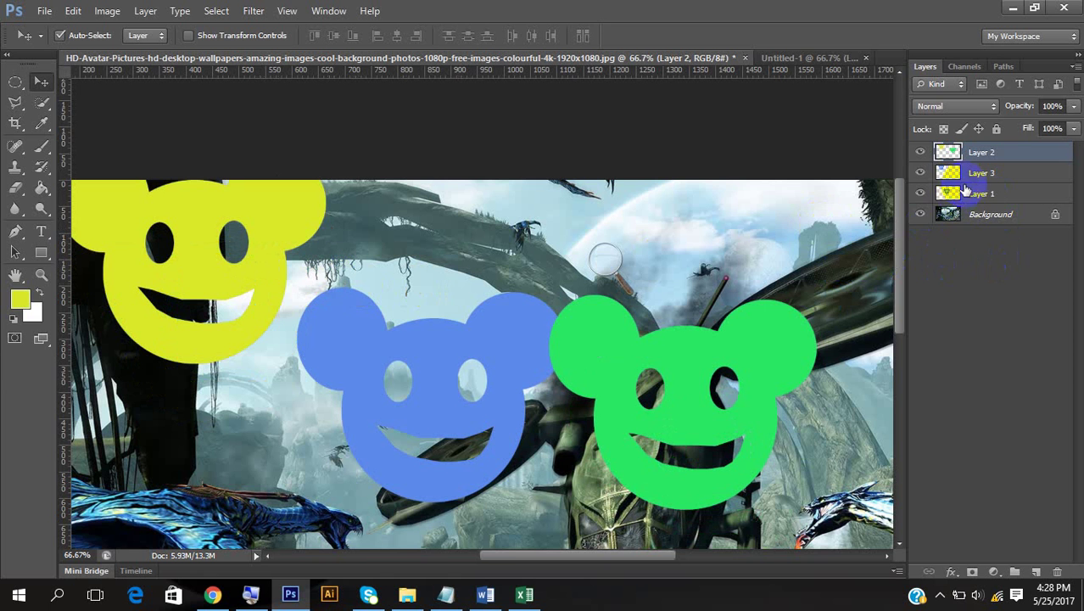
left_click(998, 340)
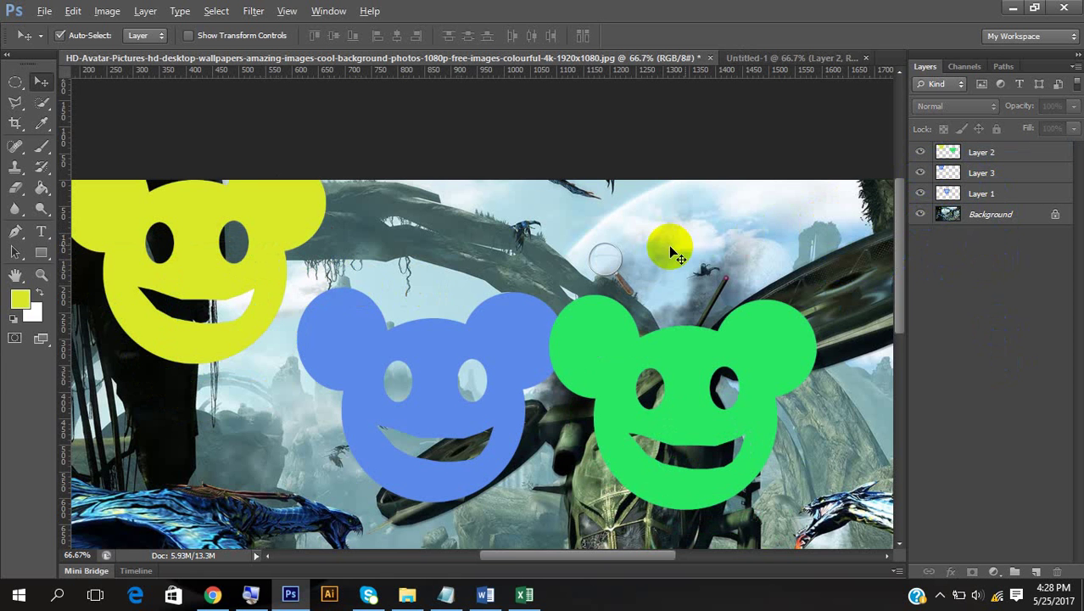
key("ctrl+alt+z")
key("ctrl+alt+z")
key("ctrl+alt+z")
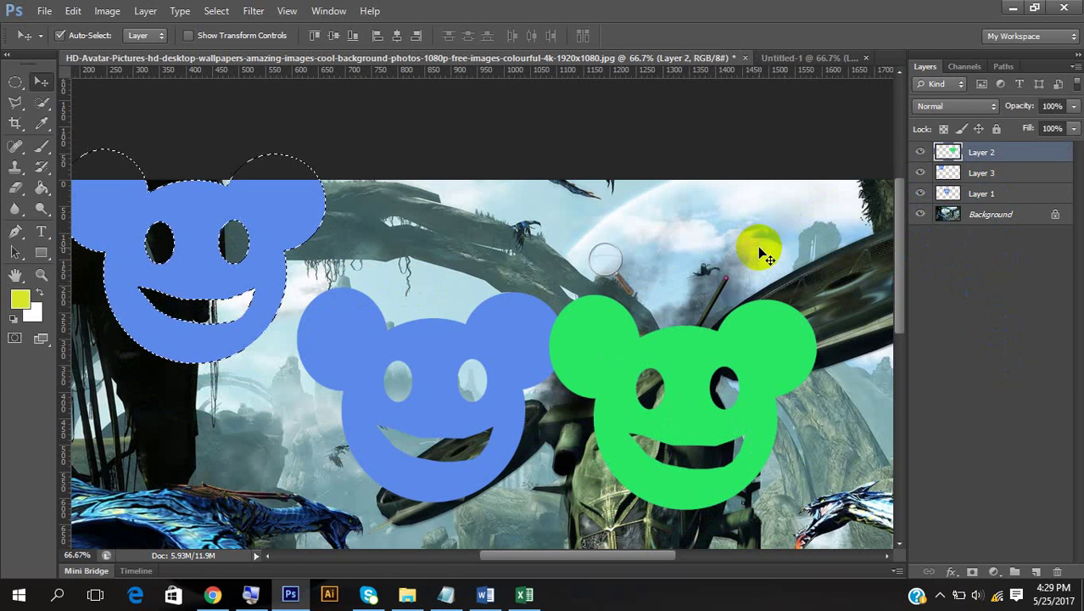
key("ctrl+d")
Toggle the visibility of Layer 1 and Layer 3 to check which face each one holds
left_click(921, 194)
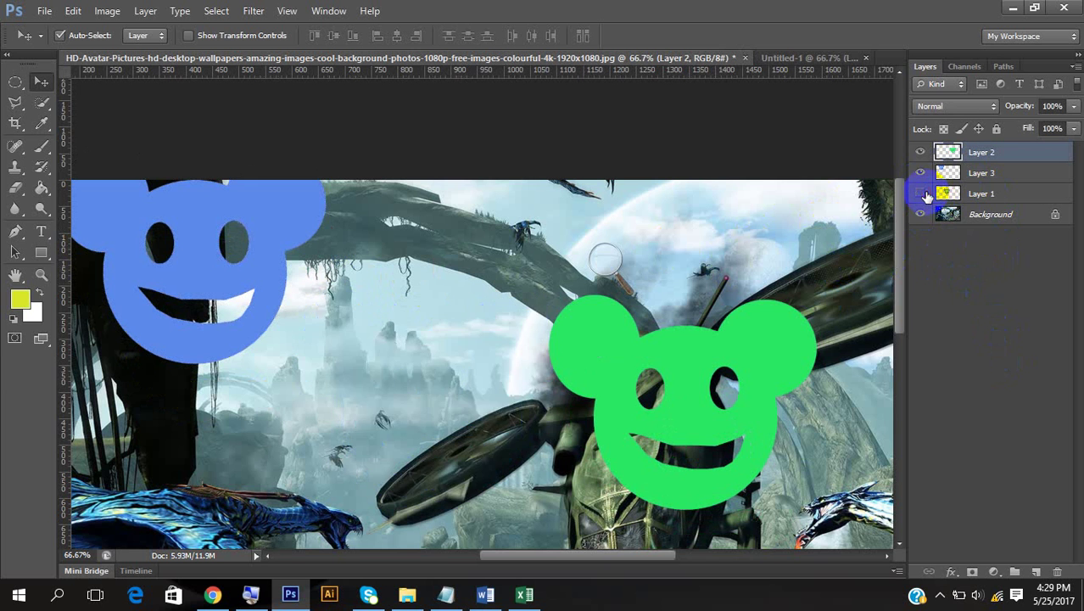
left_click(920, 194)
left_click(920, 173)
left_click(921, 172)
Spread the three faces apart on the image, with Layer 3's at lower left, Layer 1's in the middle and Layer 2's on the right
left_click_drag(291, 238, 527, 344)
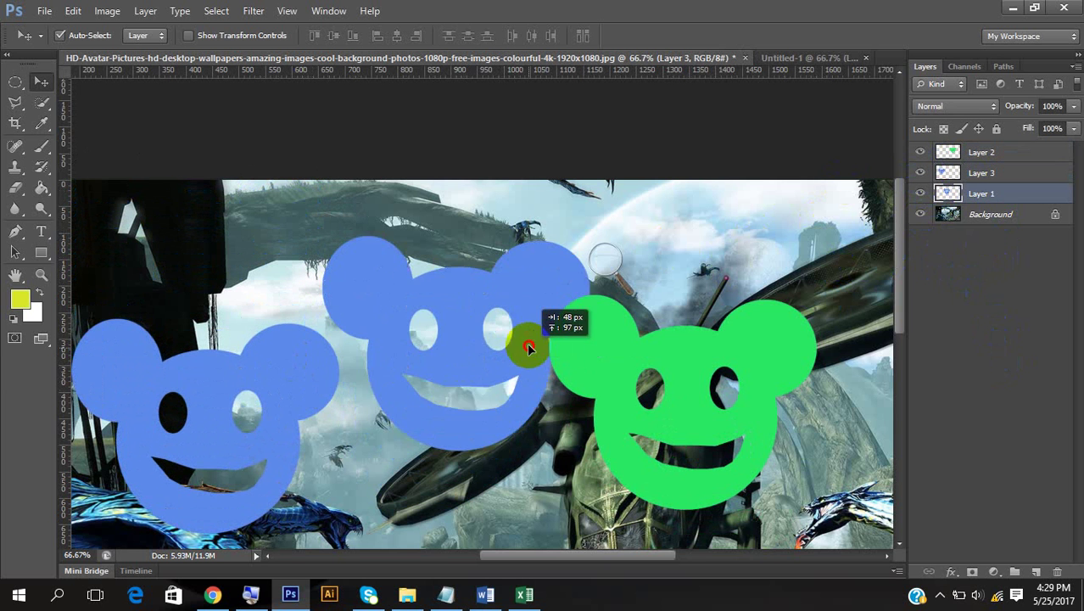
left_click_drag(722, 405, 793, 358)
left_click_drag(303, 396, 328, 420)
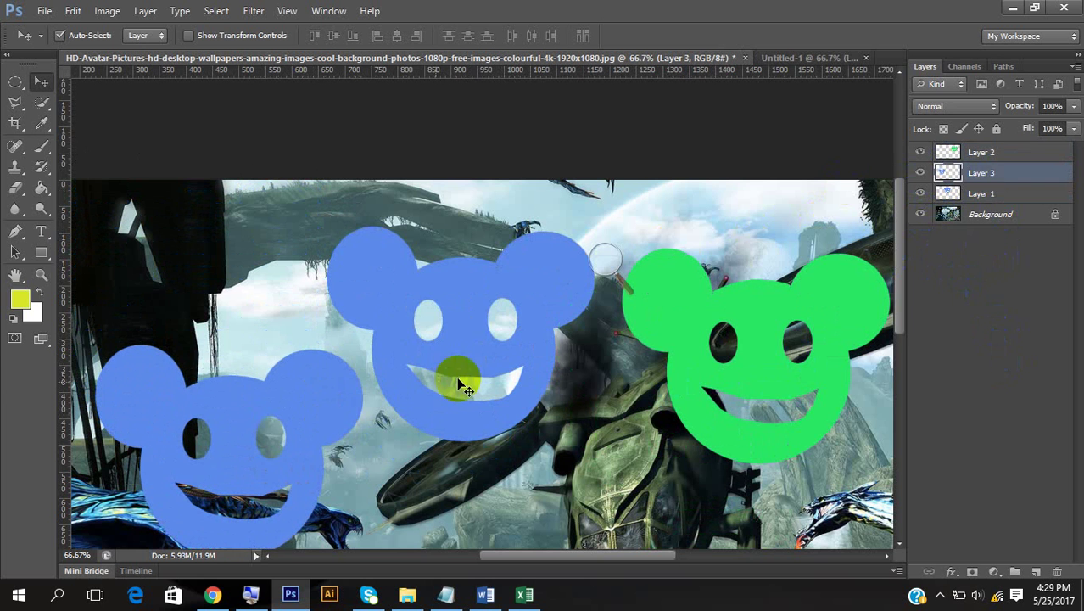
left_click_drag(463, 334, 489, 317)
left_click_drag(335, 407, 326, 377)
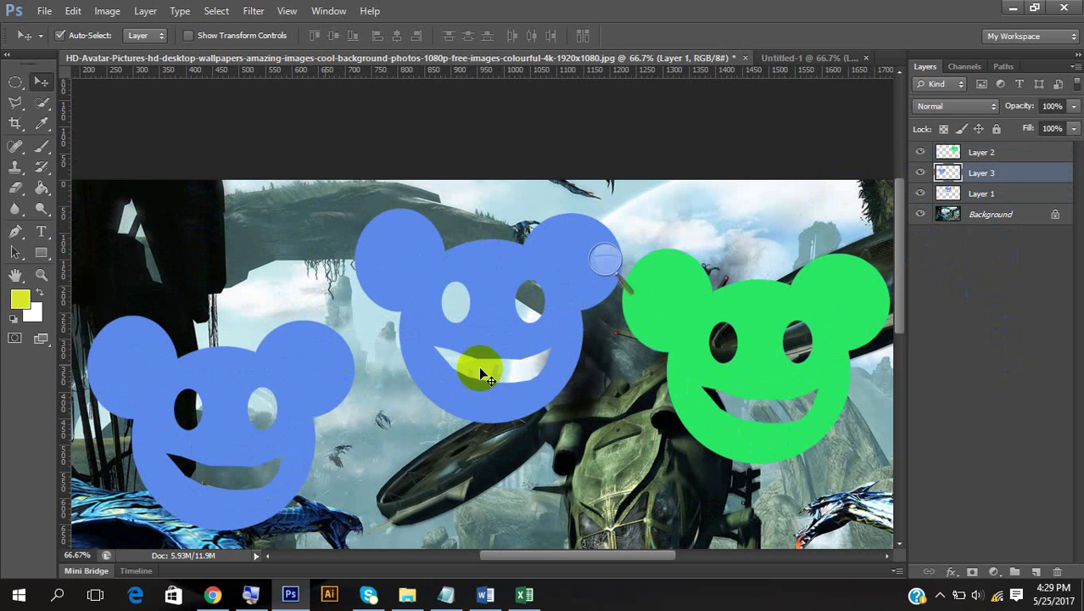
Load Layer 3's face as a selection, fill it with the yellow foreground colour on Layer 3, and deselect it
left_click(948, 173, "ctrl")
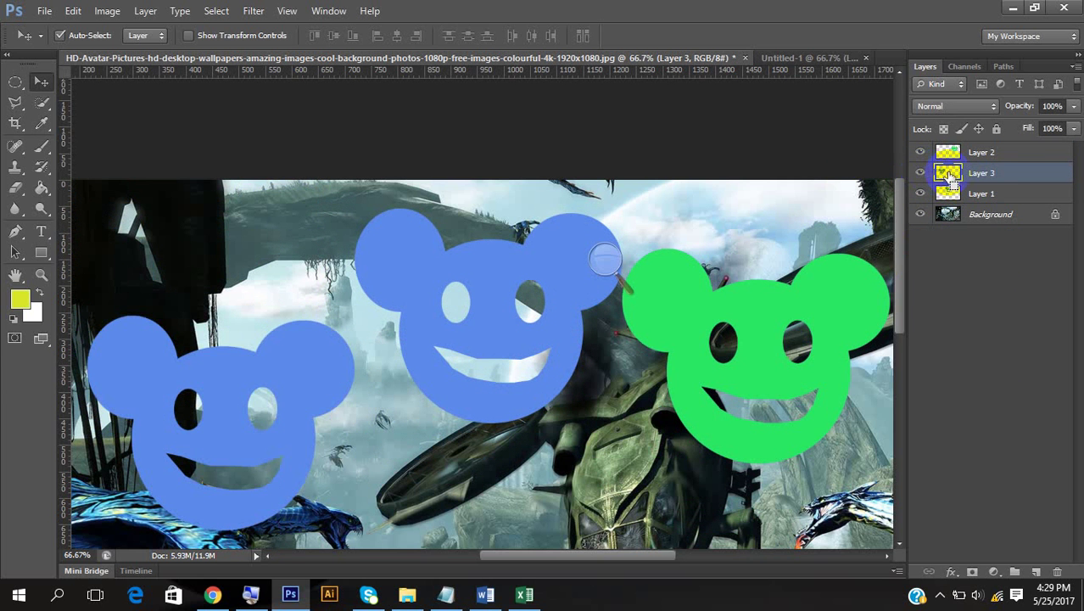
key("x")
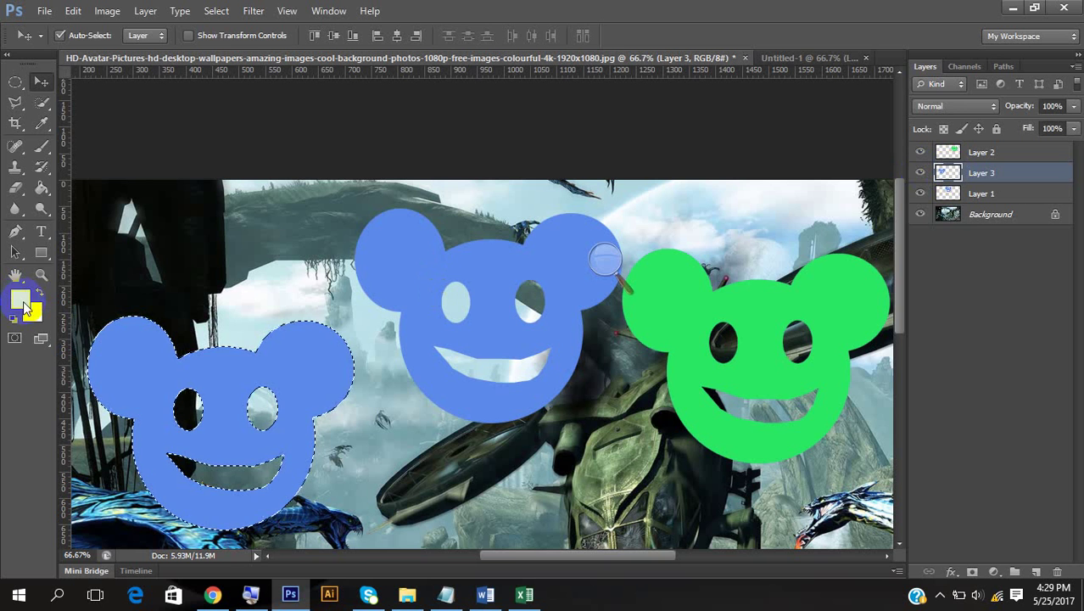
key("x")
left_click(42, 187)
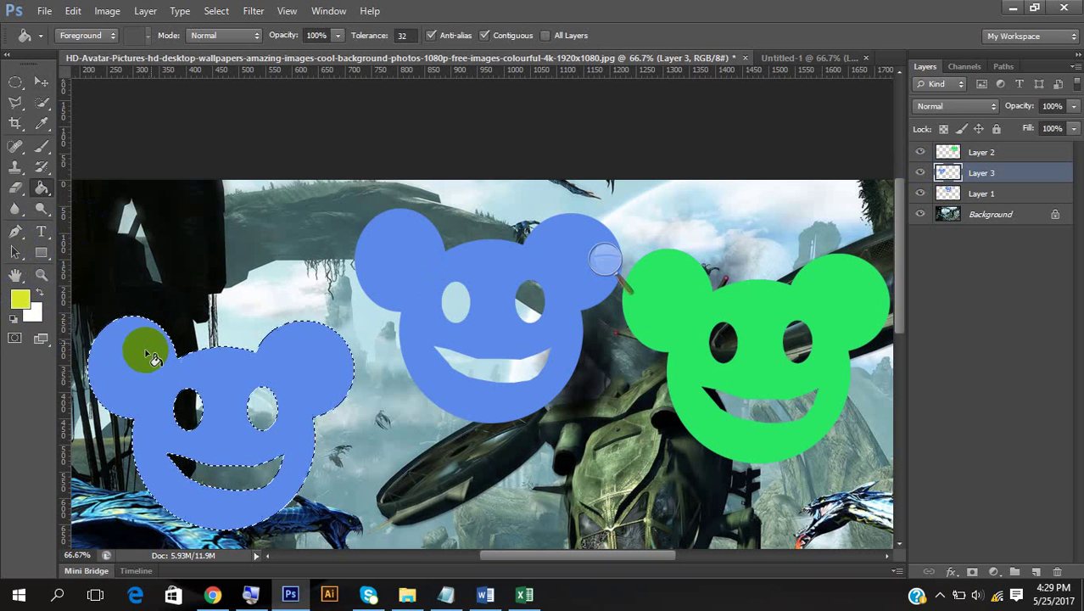
left_click(145, 362)
left_click(197, 351)
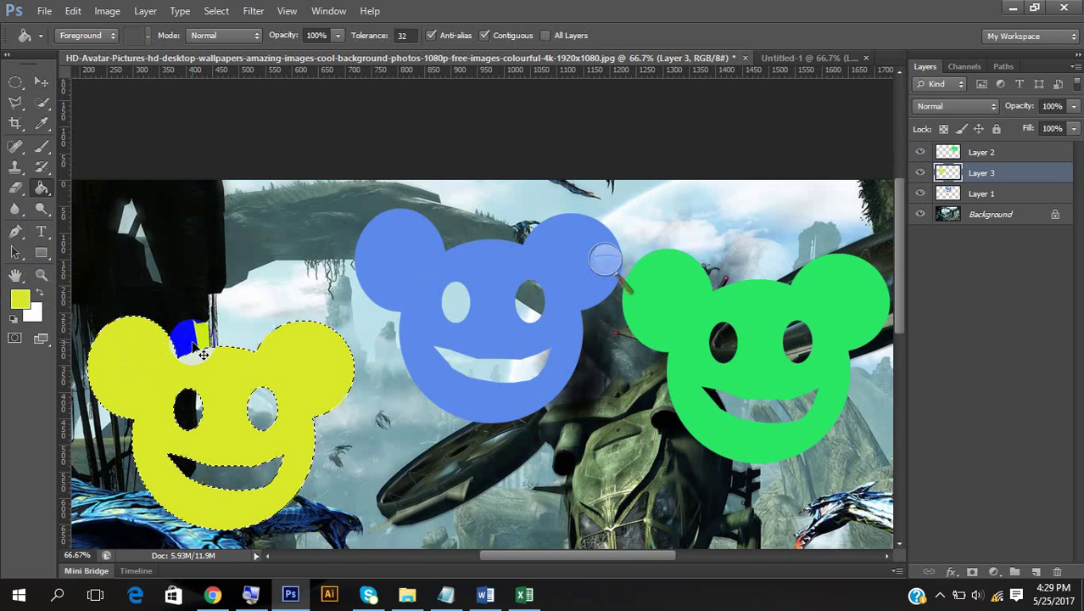
key("ctrl+d")
left_click(41, 83)
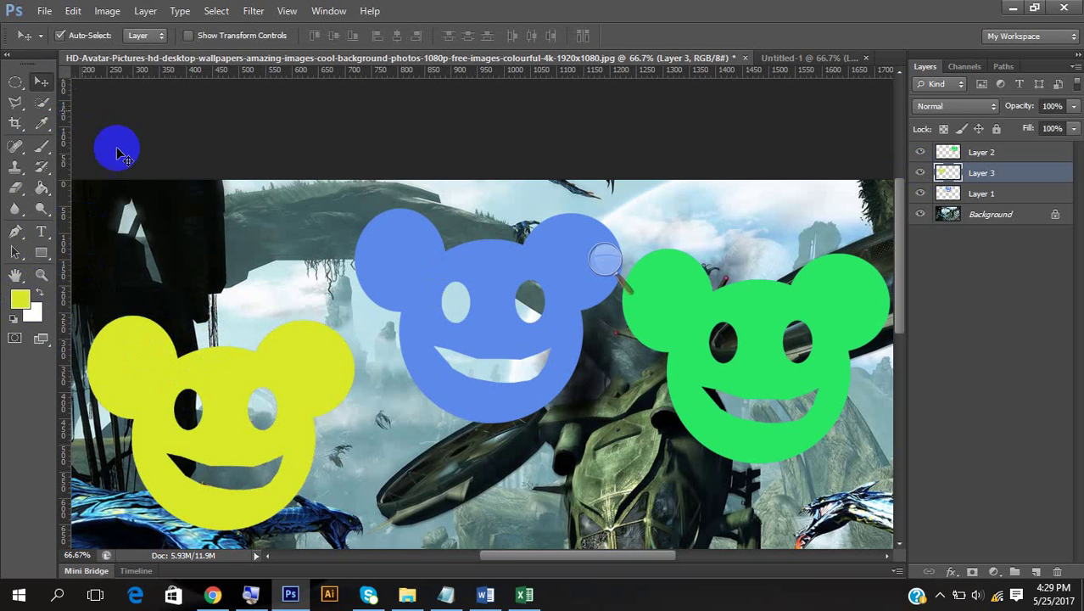
Magnify the screen around the layer list, return to 100% and move the Magnifier window above the image
left_click(604, 257)
left_click(625, 270)
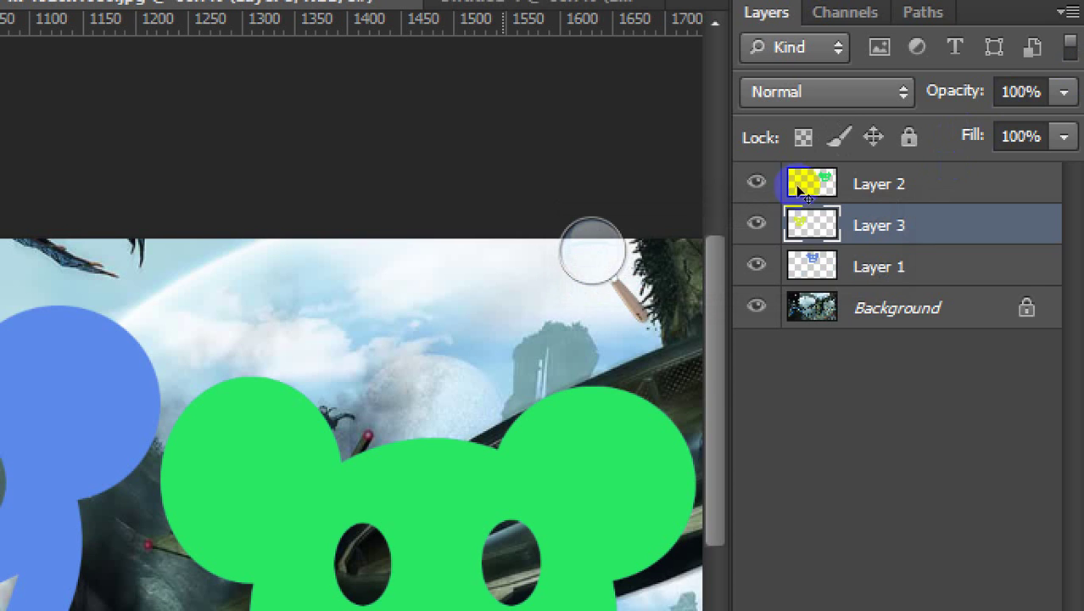
left_click(592, 255)
left_click(581, 274)
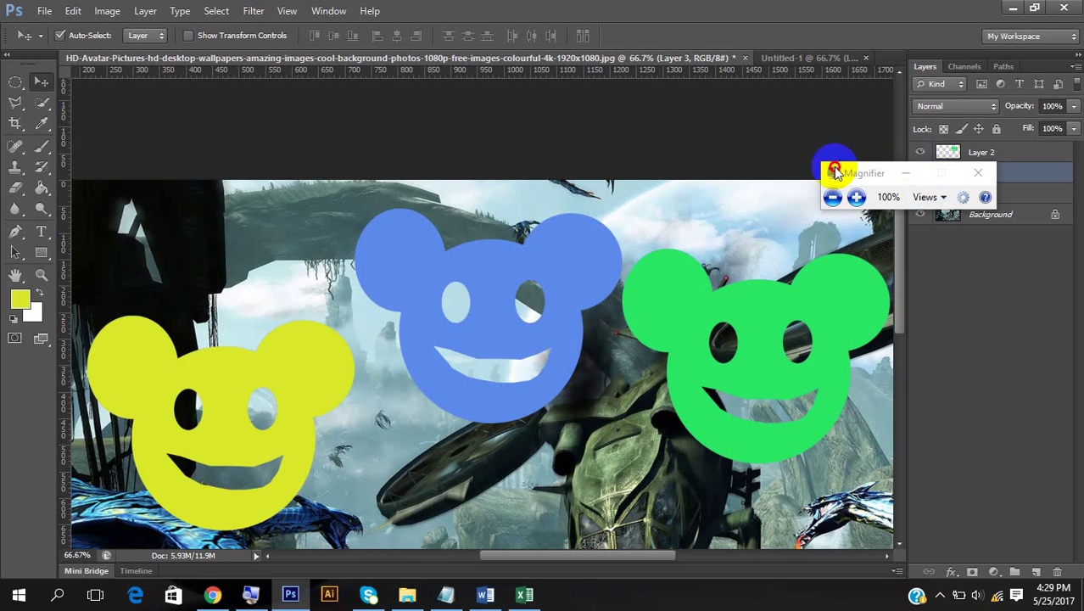
left_click_drag(835, 172, 588, 106)
Toggle the visibility of Layer 2 repeatedly to check which face it holds
left_click(921, 153)
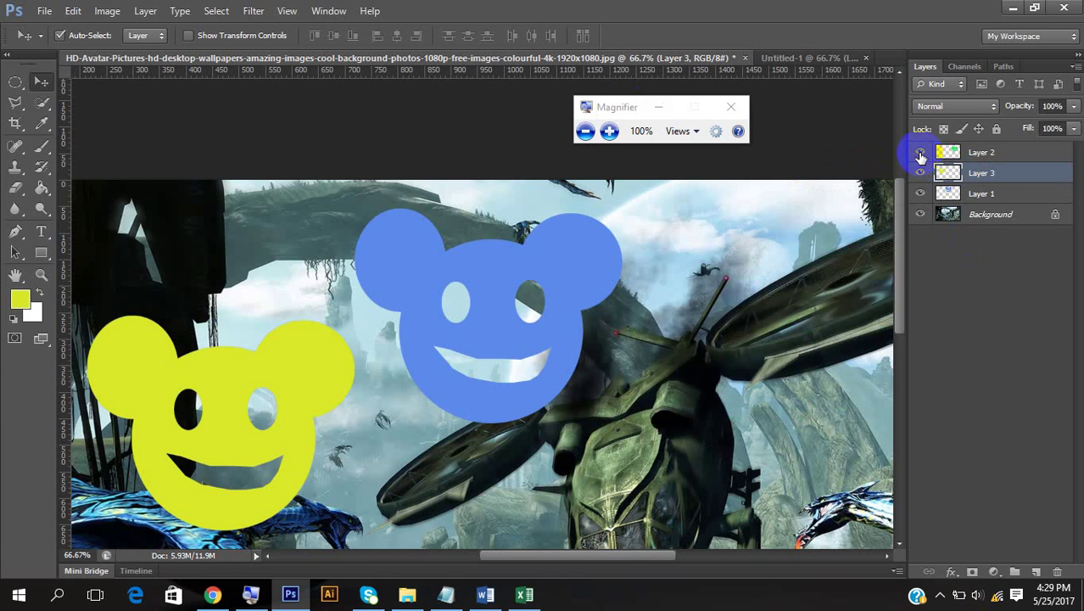
left_click(921, 152)
left_click(920, 152)
left_click(921, 153)
left_click(920, 153)
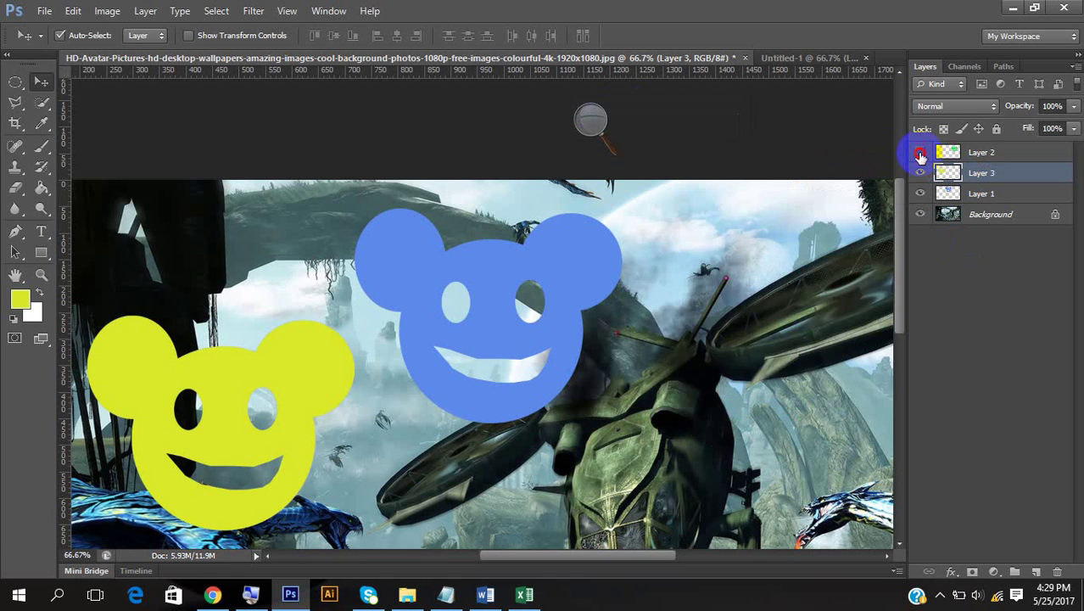
left_click(920, 153)
left_click(921, 153)
left_click(920, 152)
left_click(921, 152)
left_click(921, 153)
Magnify the layer list and move Layer 1 up the stack to sit directly above Layer 3
left_click(590, 120)
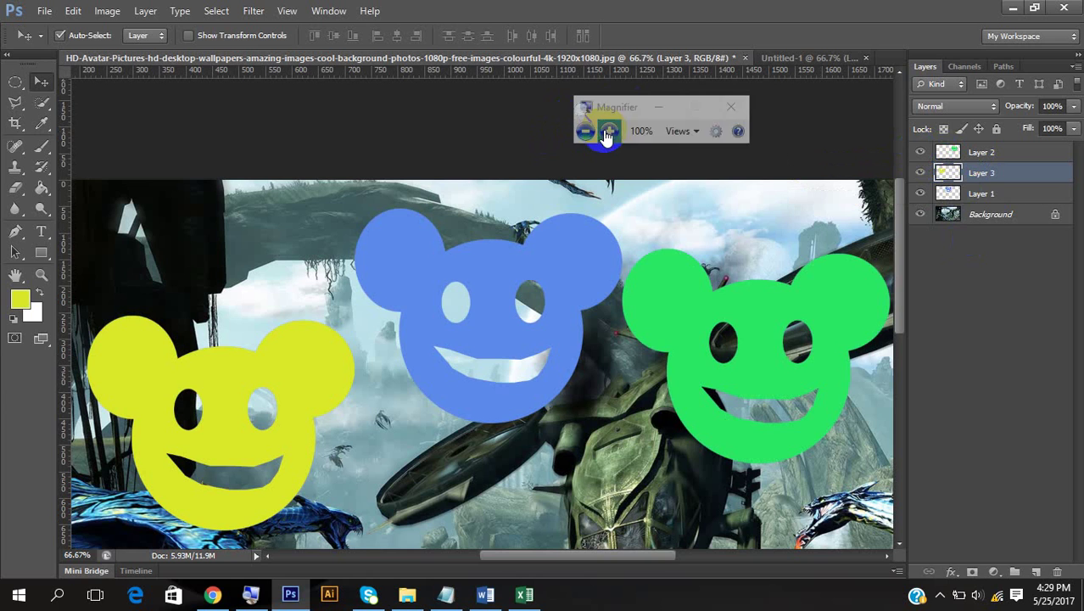
left_click(607, 132)
left_click(1002, 201)
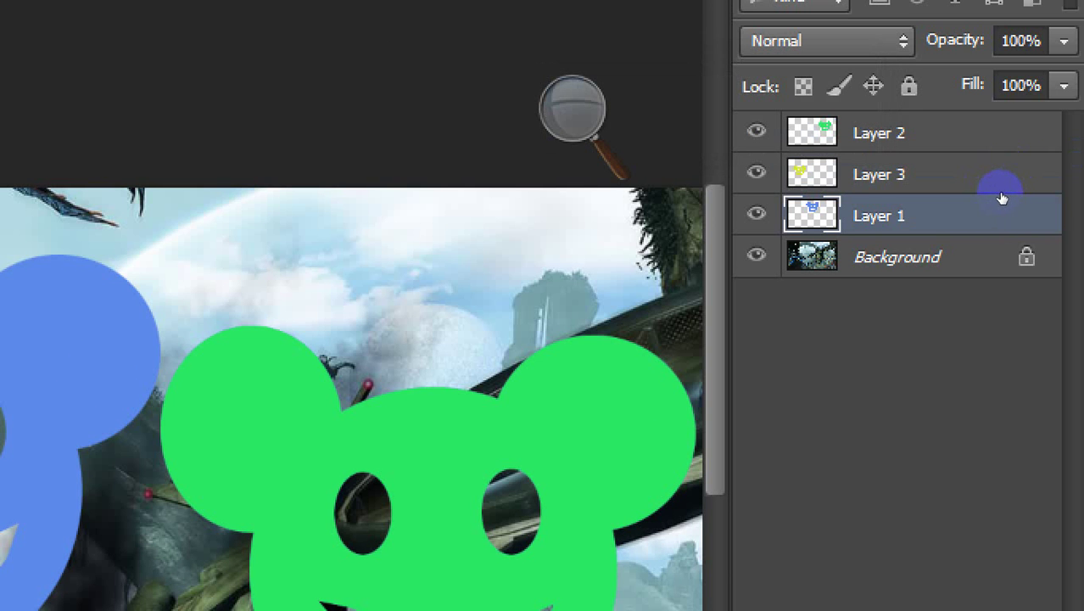
left_click_drag(1003, 198, 1026, 152)
key("ctrl+z")
mouse_move(1013, 195)
left_mouse_down()
mouse_move(1012, 170)
mouse_move(1008, 190)
left_mouse_up()
left_click_drag(1025, 190, 1025, 173)
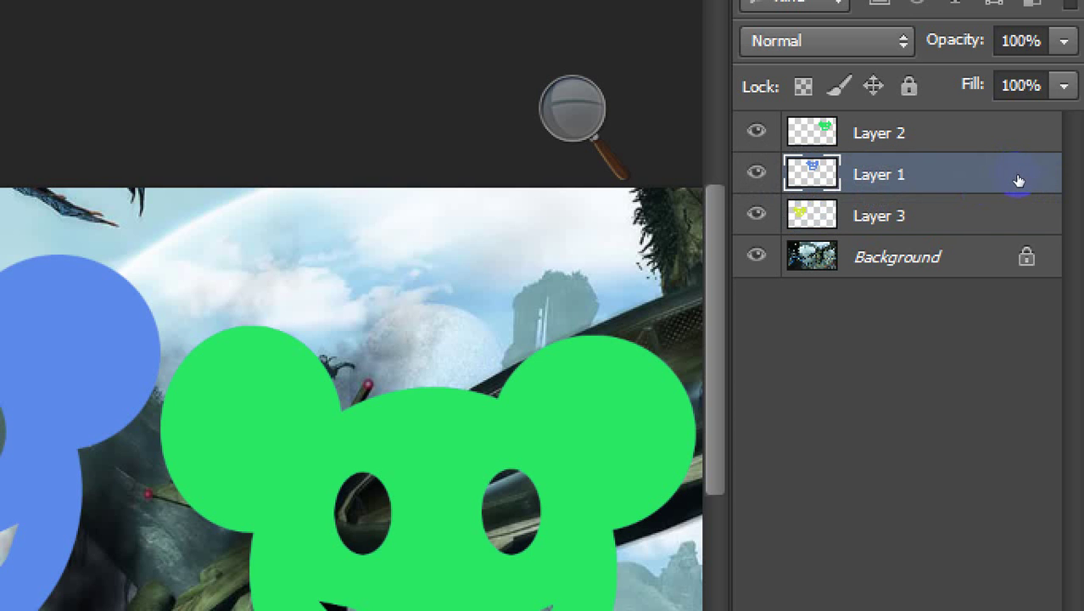
Move Layer 1 above Layer 2 to the top of the stack, and return the screen magnification to 100%
left_click_drag(1019, 175, 1019, 151)
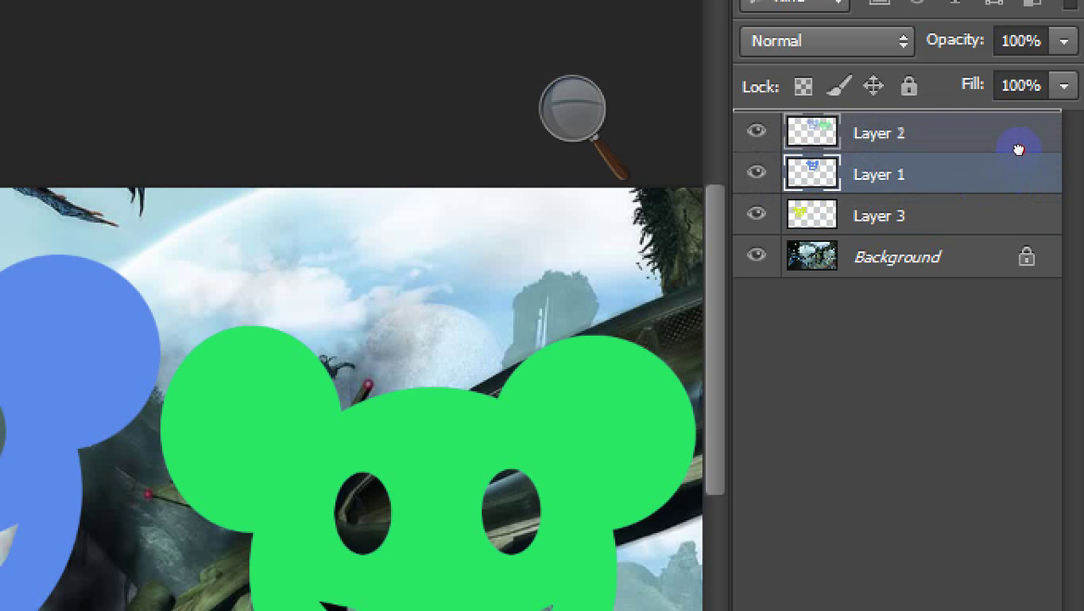
left_click_drag(1018, 149, 1021, 155)
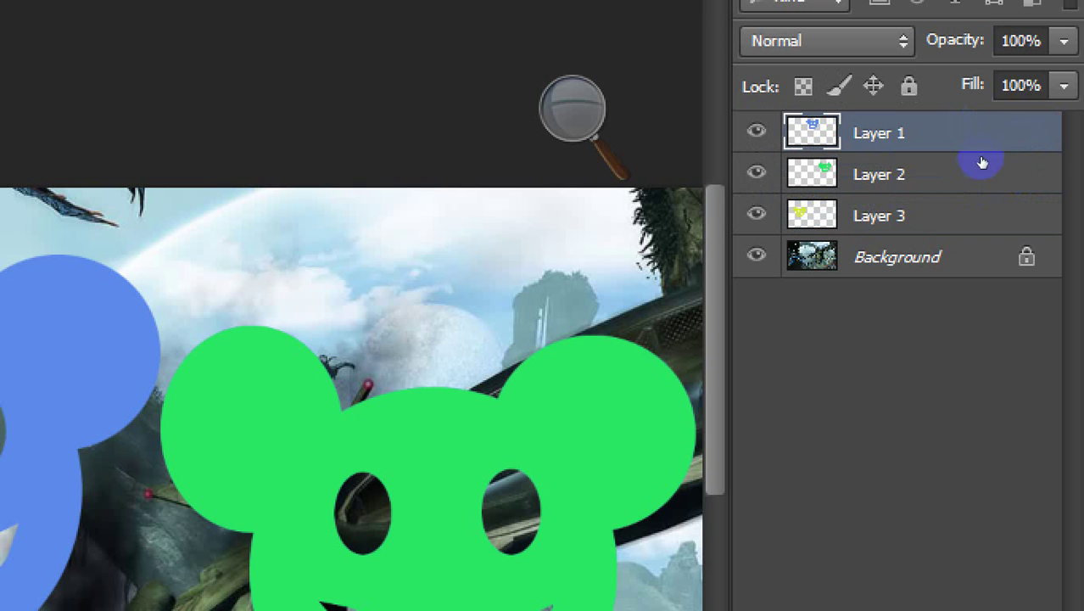
key("super+plus")
key("super+minus")
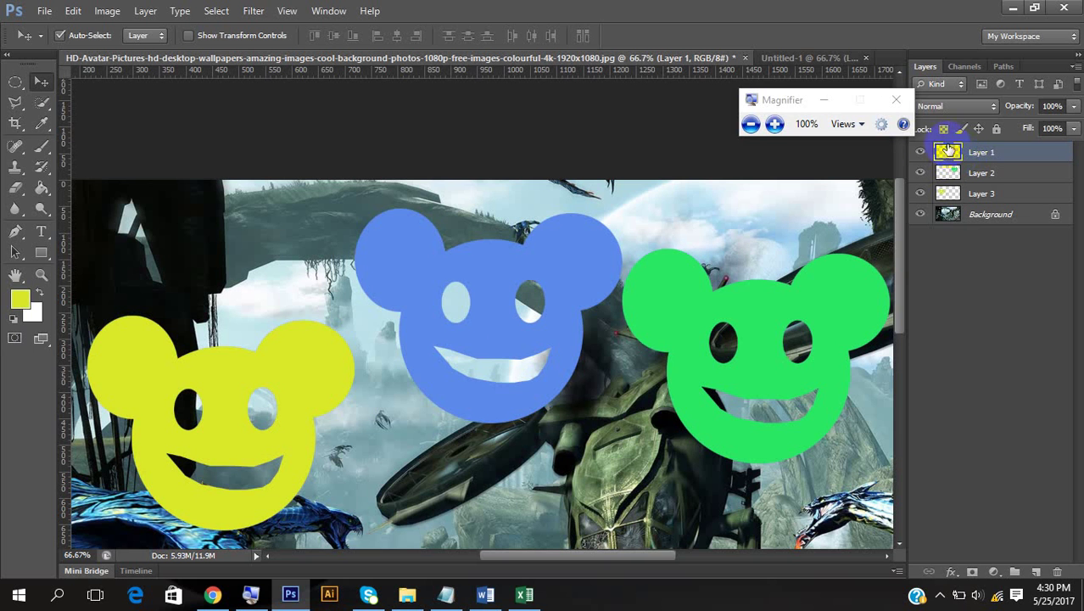
Toggle Layer 1's visibility and move its blue face to the upper left of the image
left_click(921, 153)
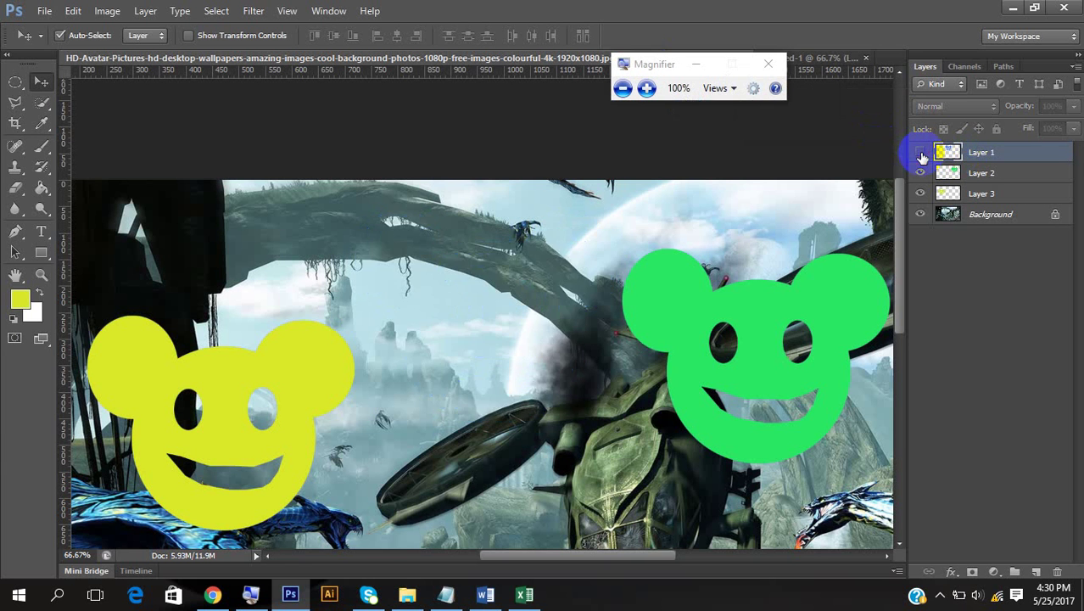
left_click(921, 153)
left_click(920, 153)
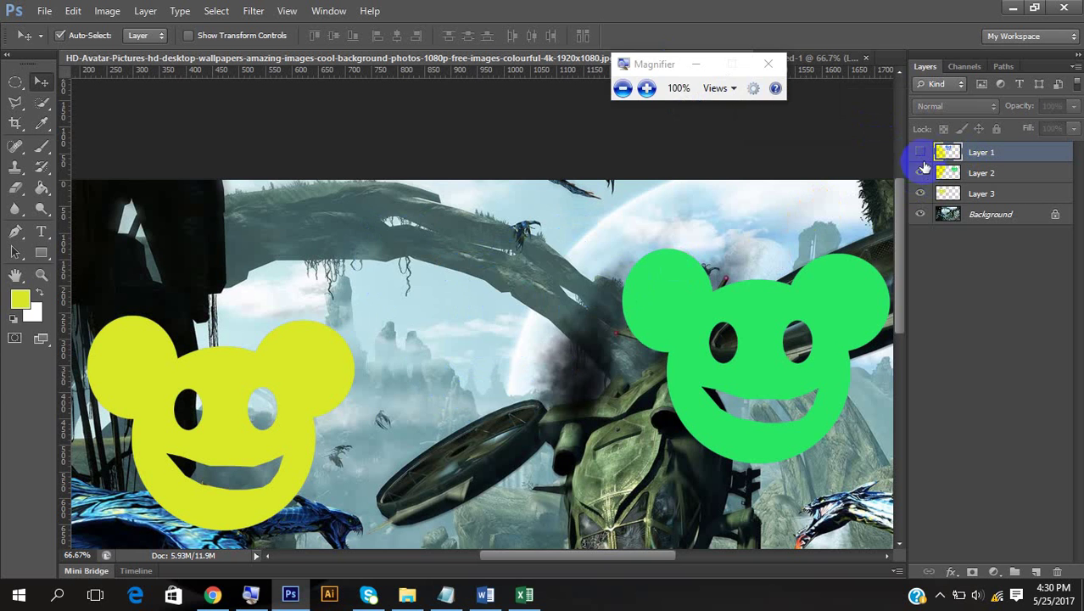
left_click(921, 153)
left_click_drag(477, 257, 412, 262)
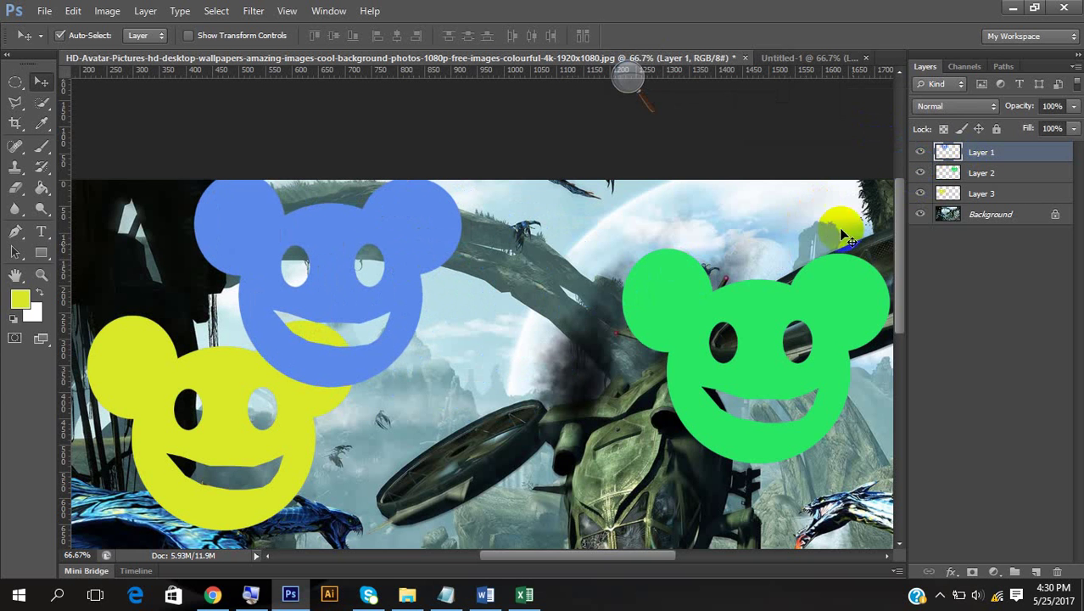
Toggle Layer 2's visibility and move its green face left so it partly overlaps the blue face
left_click(921, 173)
left_click(921, 173)
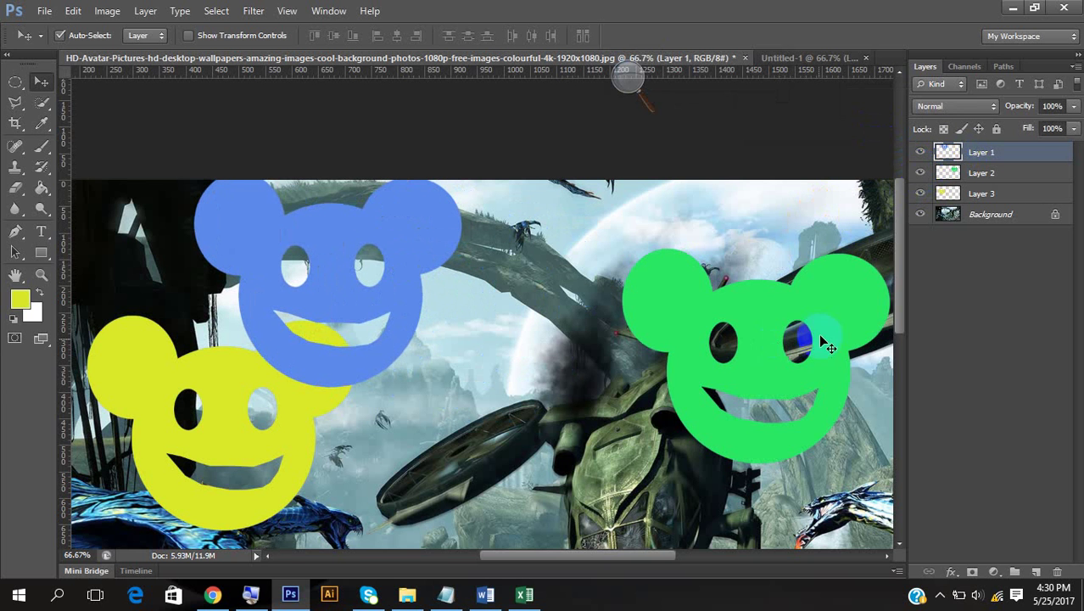
left_click_drag(840, 341, 527, 331)
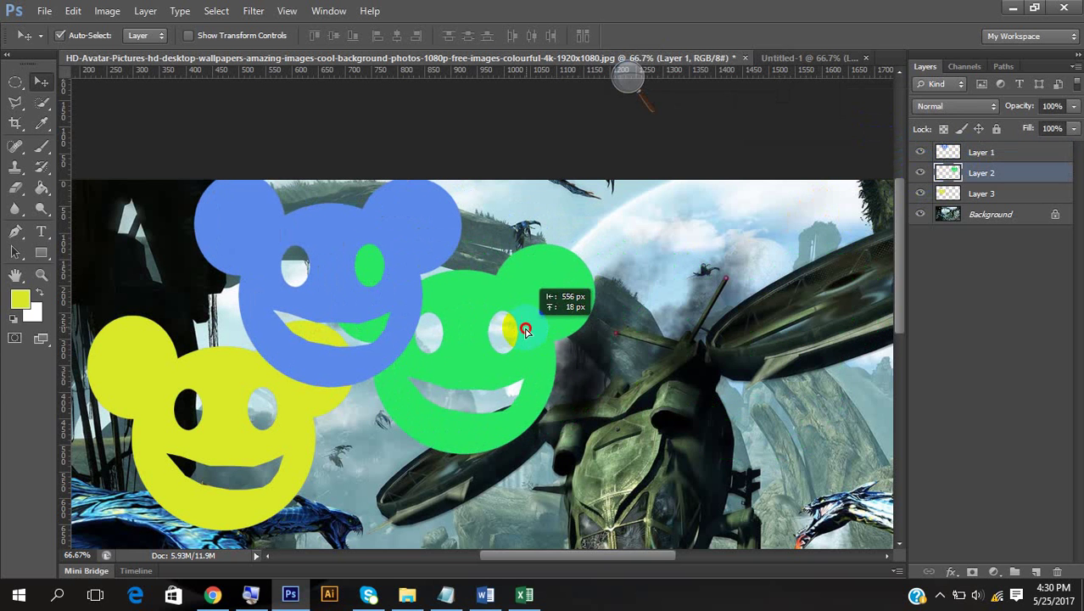
Toggle Layer 3's visibility, add it to the selected Layer 2, and move the yellow and green faces together to the right
left_click(919, 194)
left_click(919, 194)
left_click(337, 430, "shift")
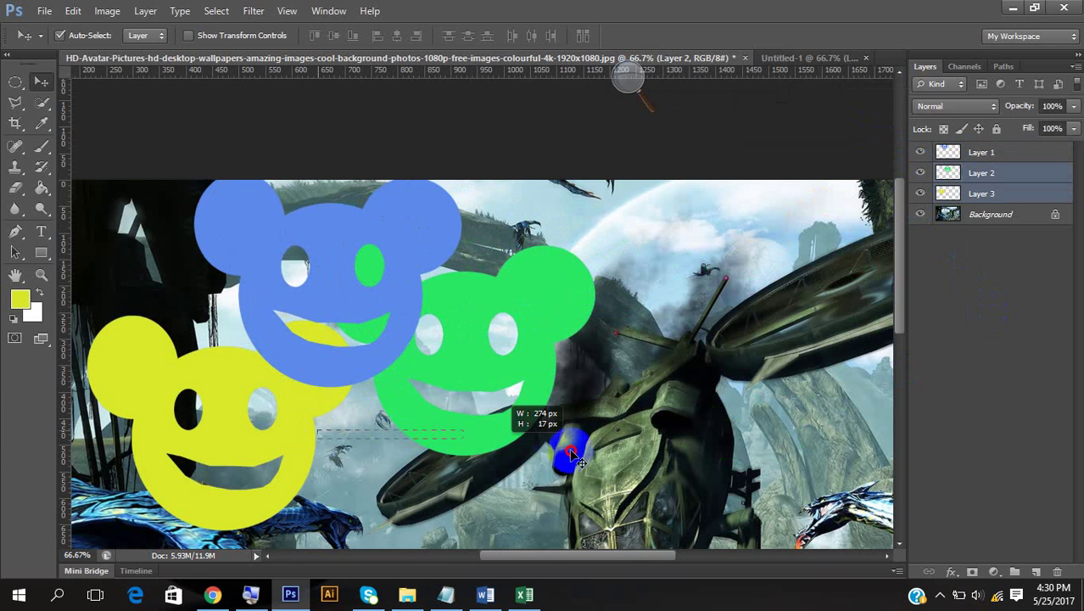
left_click_drag(340, 443, 487, 456)
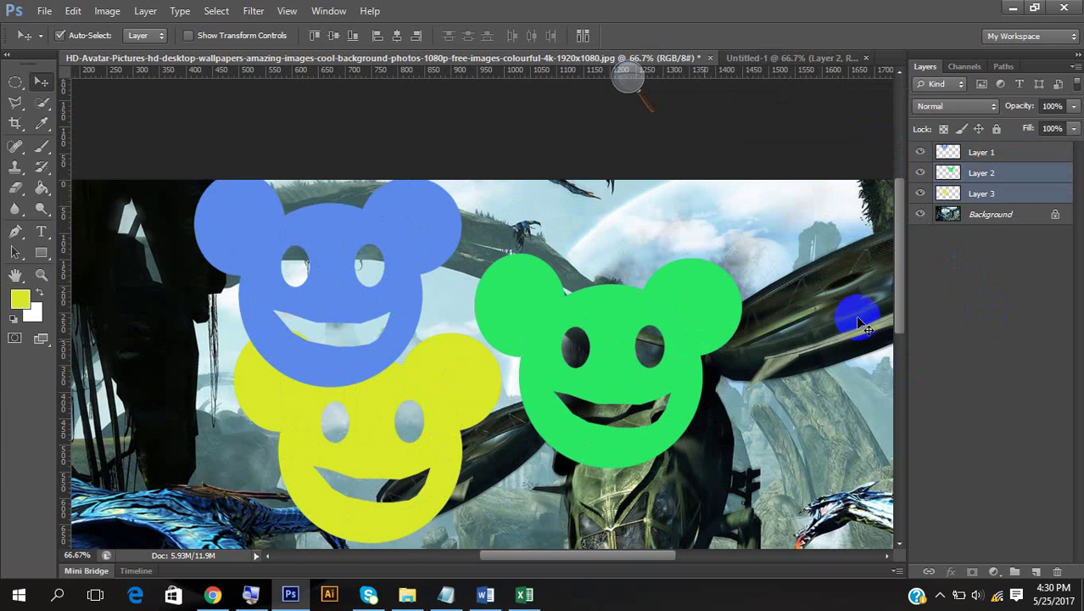
Move Layer 2's face back left partly beneath the blue one, and Layer 3's face to the lower right, overlapping the green one
left_click(1003, 194)
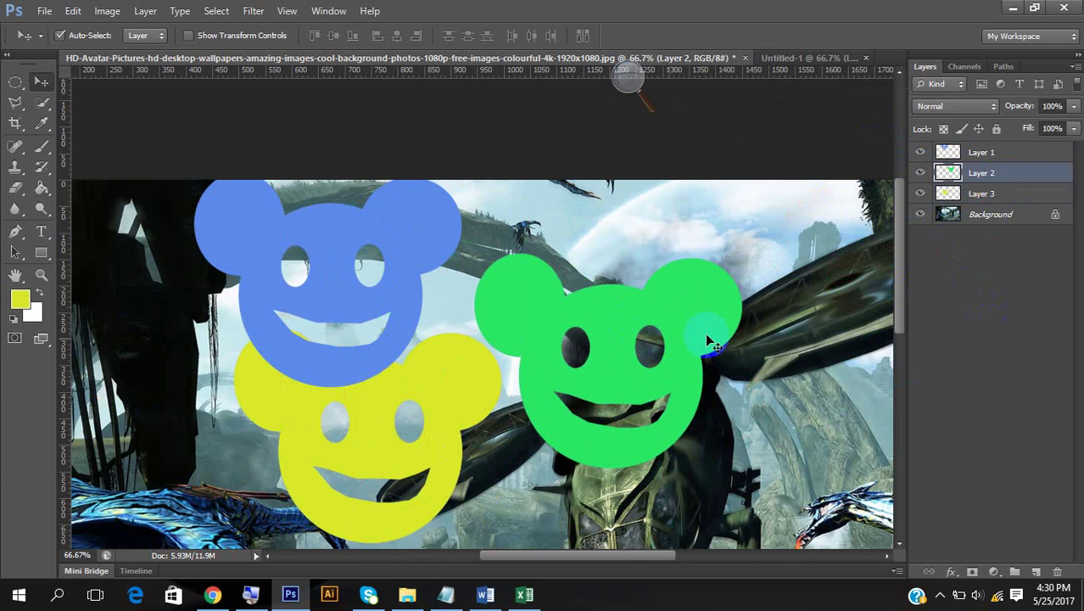
left_click_drag(705, 332, 548, 328)
left_click(991, 198)
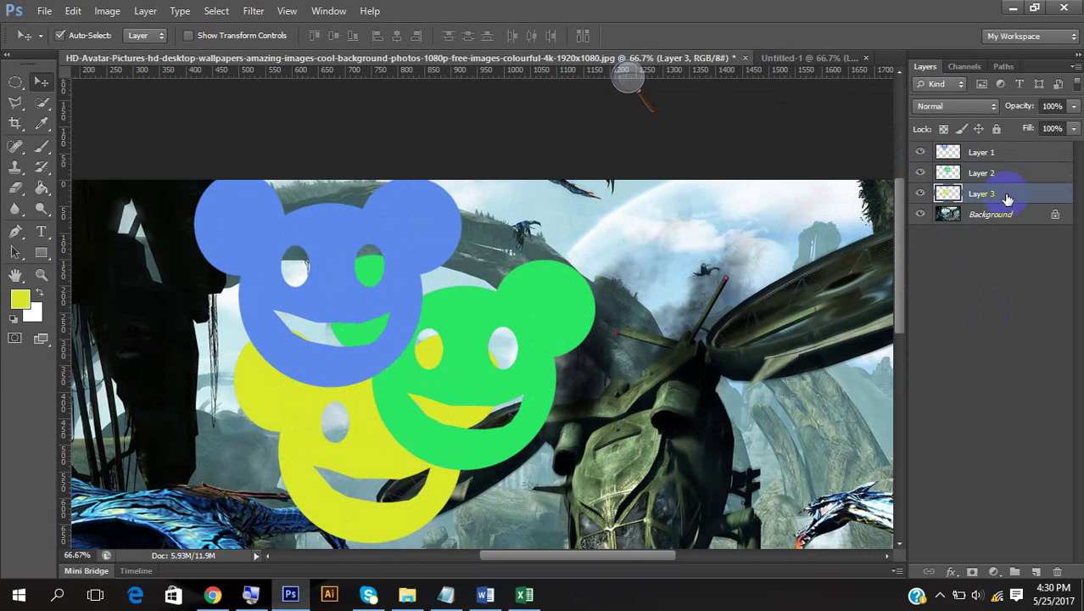
left_click_drag(462, 491, 688, 496)
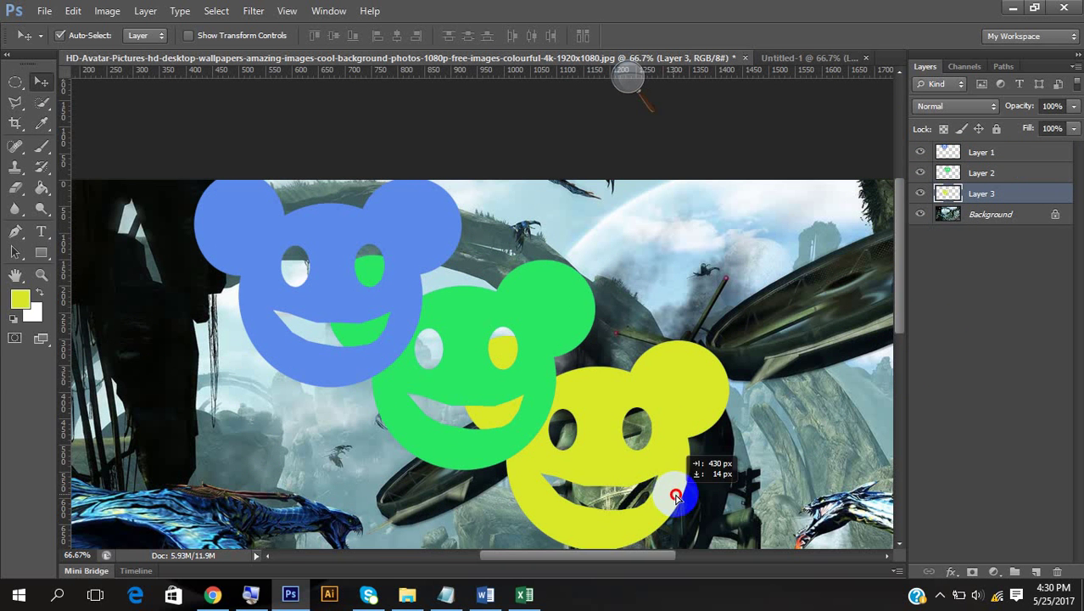
Reposition the overlapping faces diagonally, from Layer 1's at upper left through Layer 2's to Layer 3's at lower right
scroll(810, 445, "down", 2)
scroll(809, 446, "down", 2)
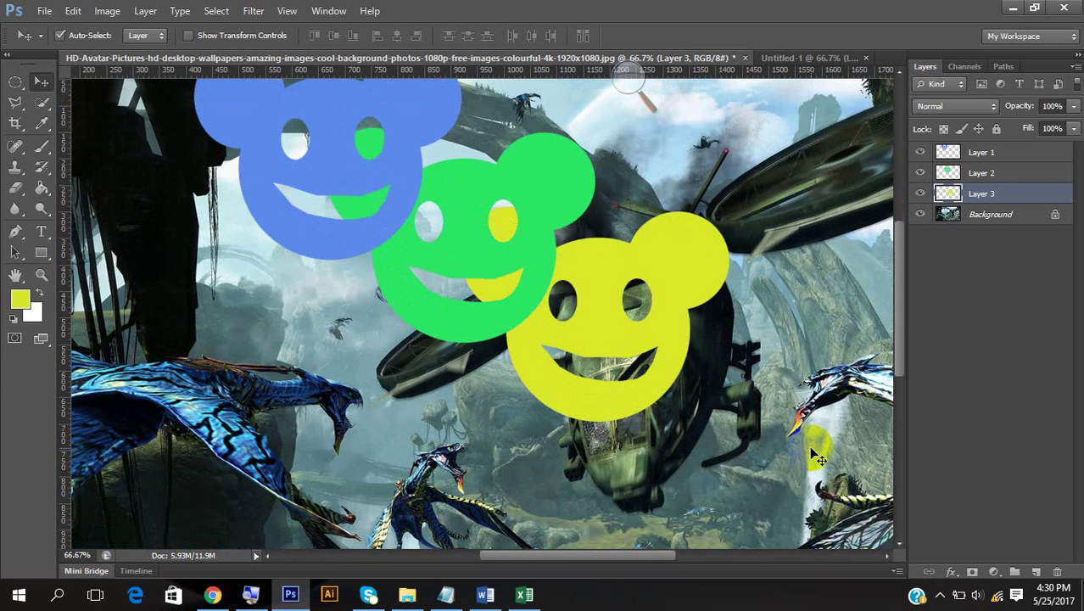
left_click(1000, 154)
left_click(665, 192)
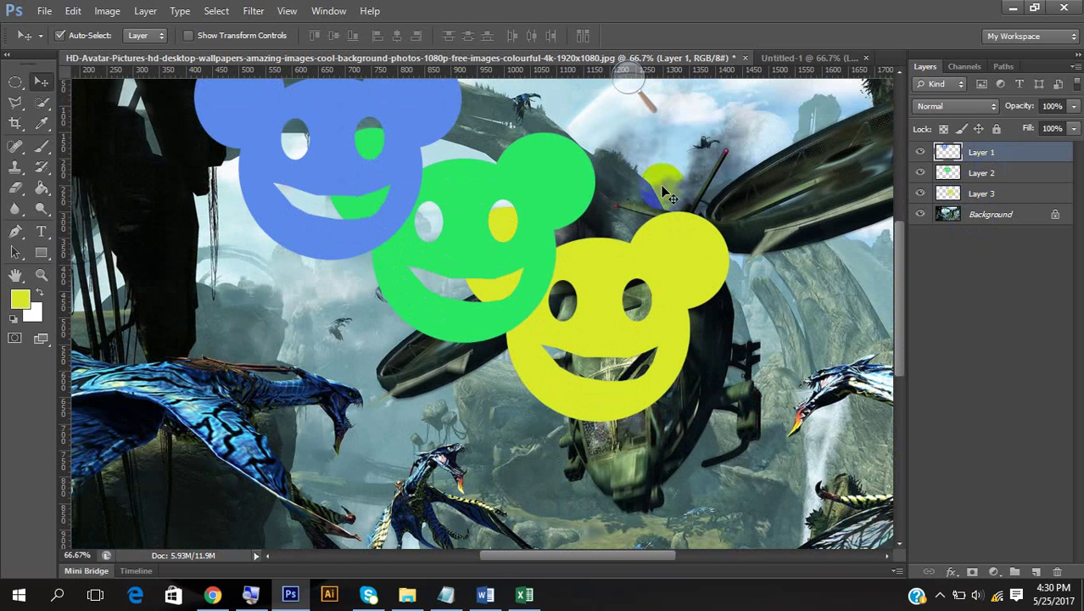
left_click_drag(526, 185, 500, 221)
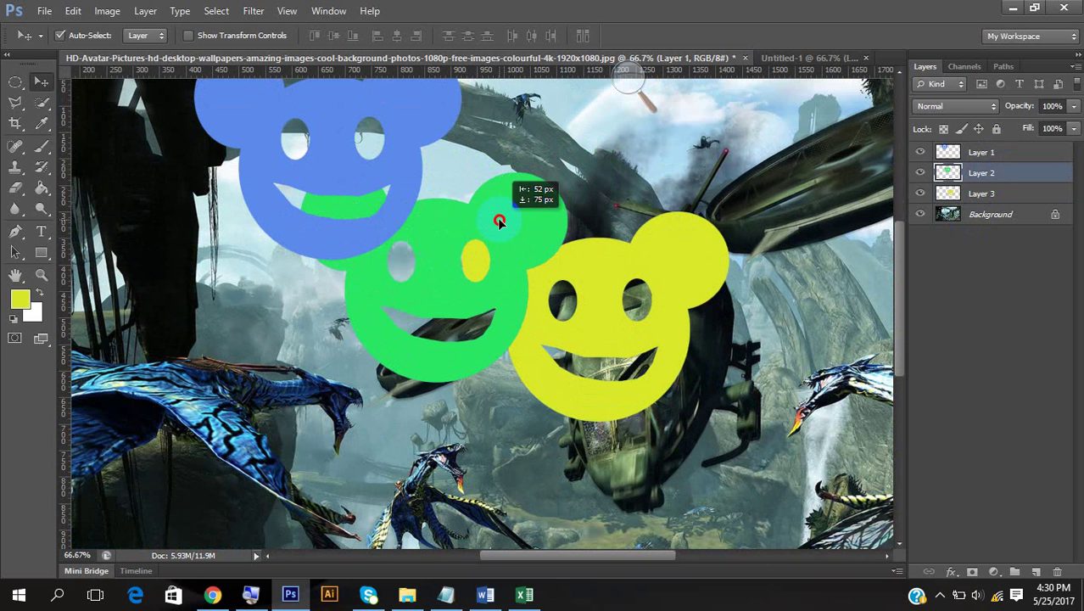
left_click_drag(409, 121, 496, 218)
left_click_drag(679, 313, 664, 392)
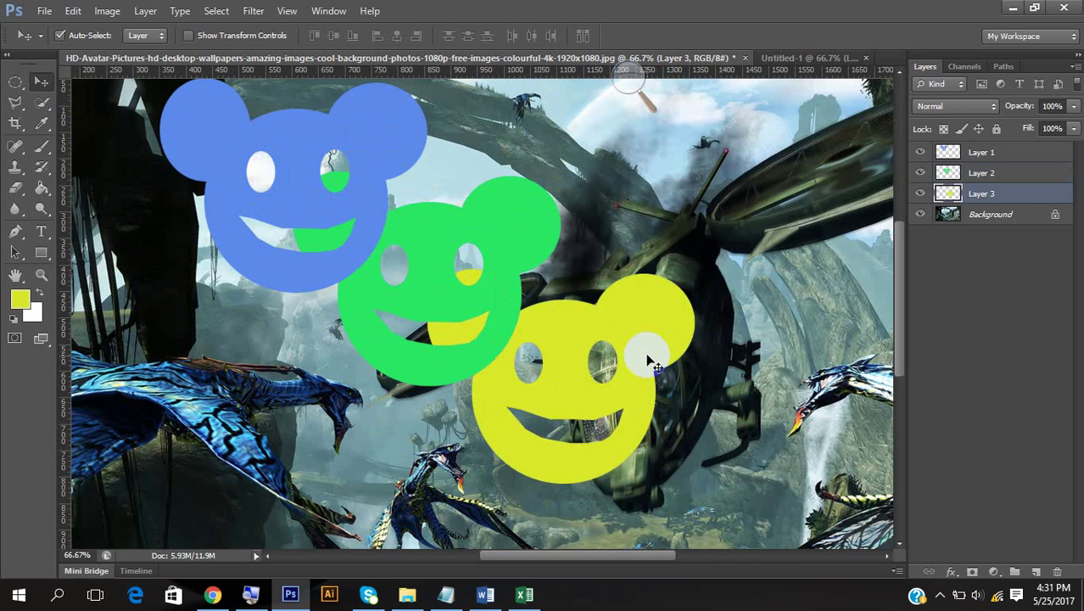
Toggle Layer 3's visibility, move the layer to the top of the stack, and place its yellow face clear of the others on the right
left_click(921, 193)
left_click(922, 193)
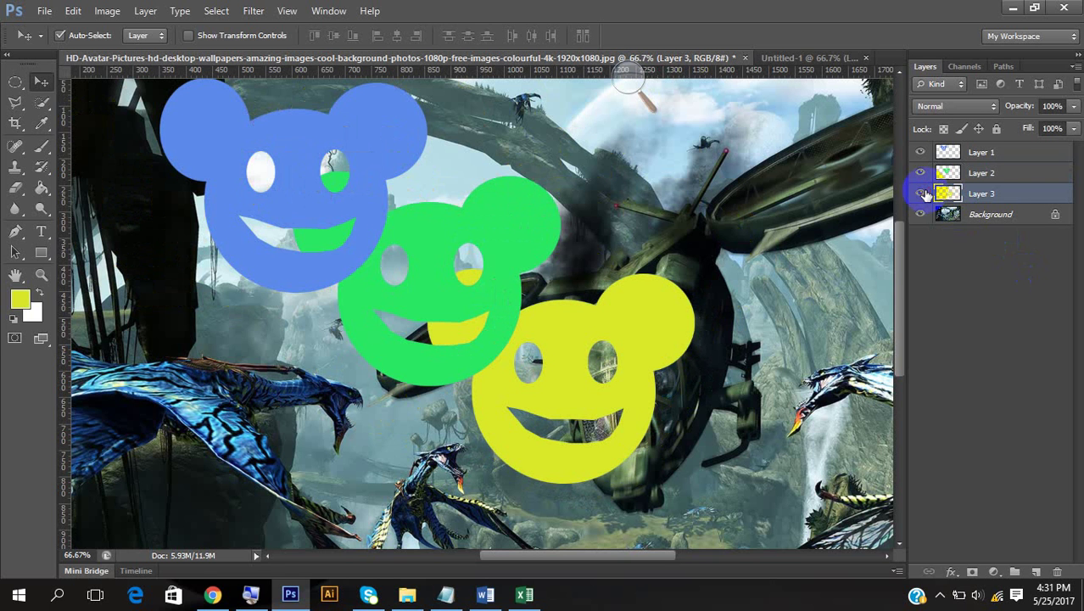
left_click_drag(1024, 198, 1027, 152)
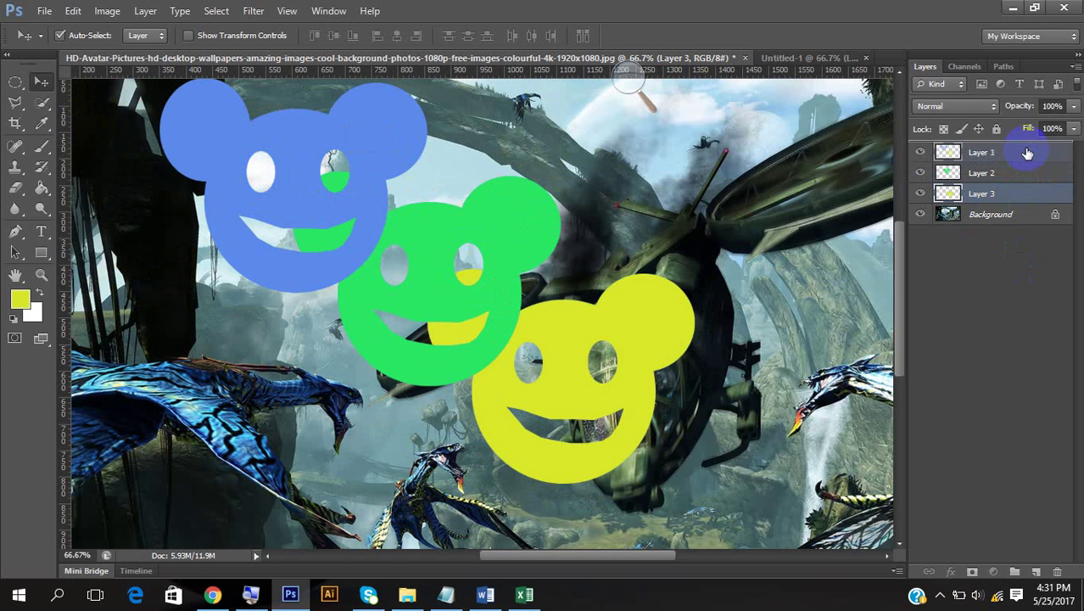
left_click_drag(678, 310, 801, 222)
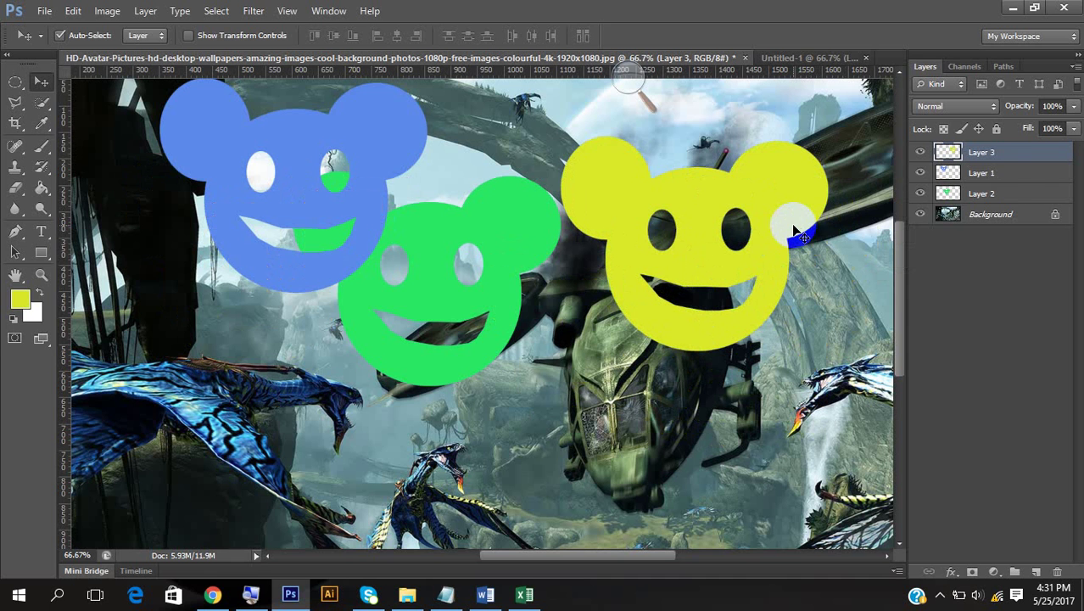
Toggle Layer 1's visibility to identify its face, and move Layer 1 above Layer 3 in the stack
left_click(924, 174)
left_click(919, 174)
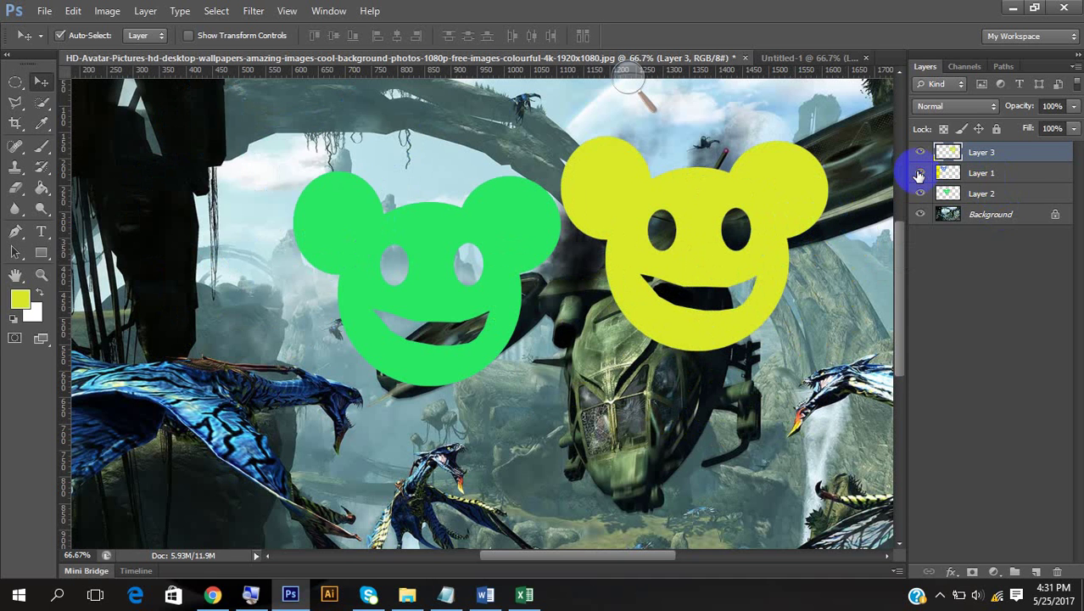
left_click(918, 174)
left_click(919, 174)
left_click(921, 173)
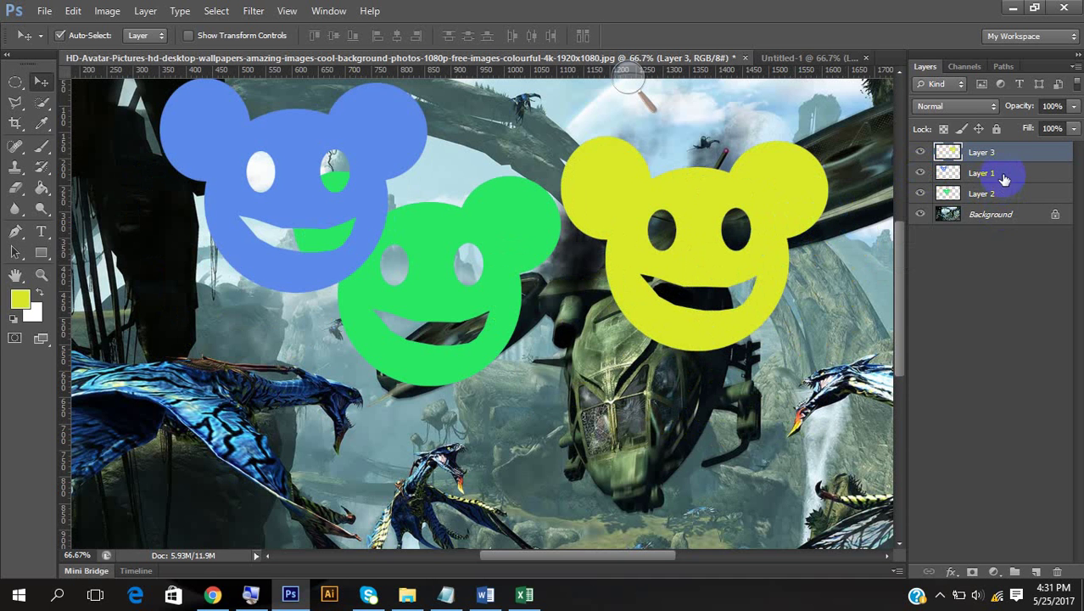
left_click_drag(1007, 172, 1010, 151)
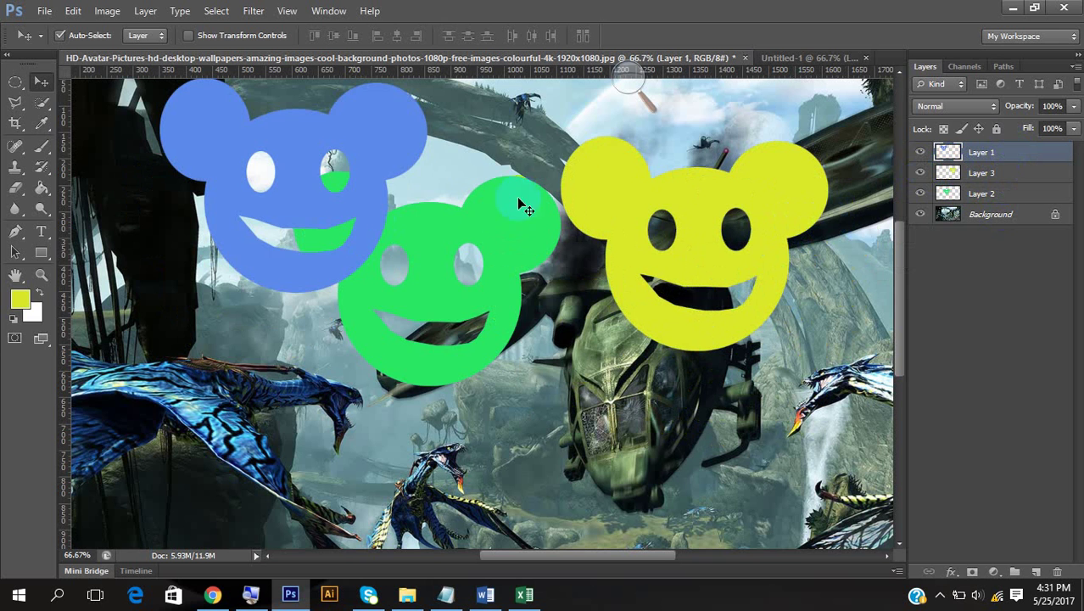
Move the blue face slightly down and the green face lower, towards the middle of the image
left_click(378, 157)
left_click_drag(377, 157, 387, 204)
left_click_drag(509, 304, 524, 380)
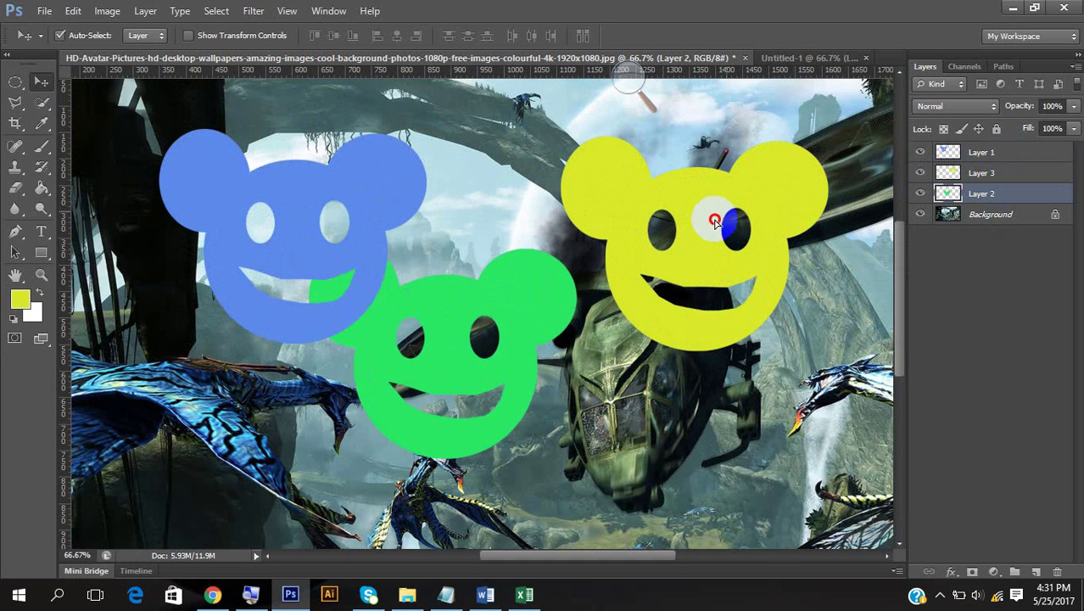
Shift the yellow and green faces left together, then separate them with yellow at upper right and green at lower middle
left_click_drag(624, 273, 433, 342)
left_click_drag(485, 293, 416, 320)
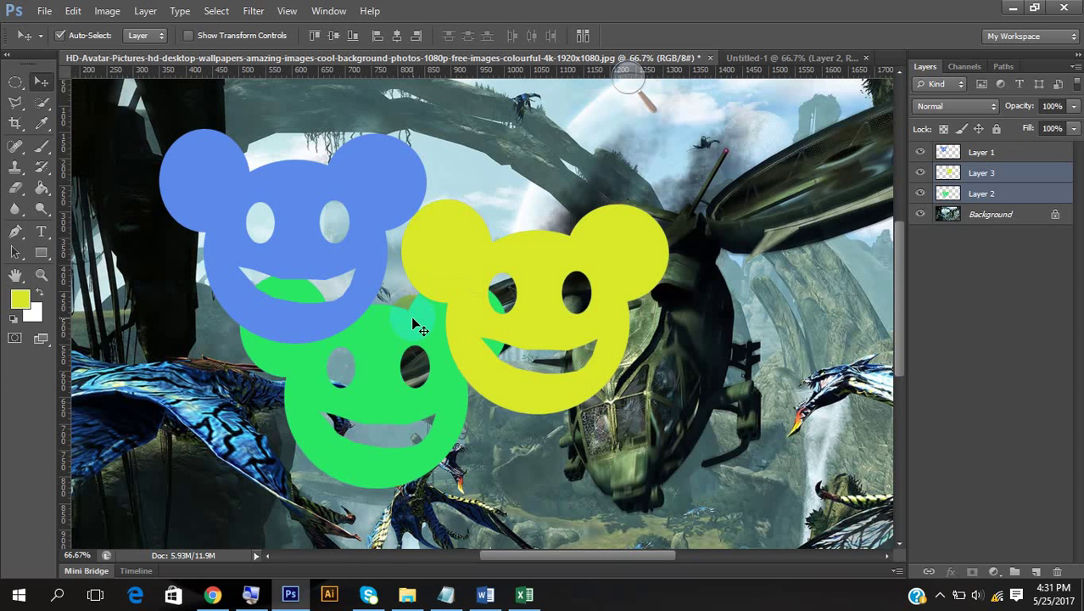
left_click(987, 179)
left_click_drag(652, 280, 755, 229)
left_click(515, 374)
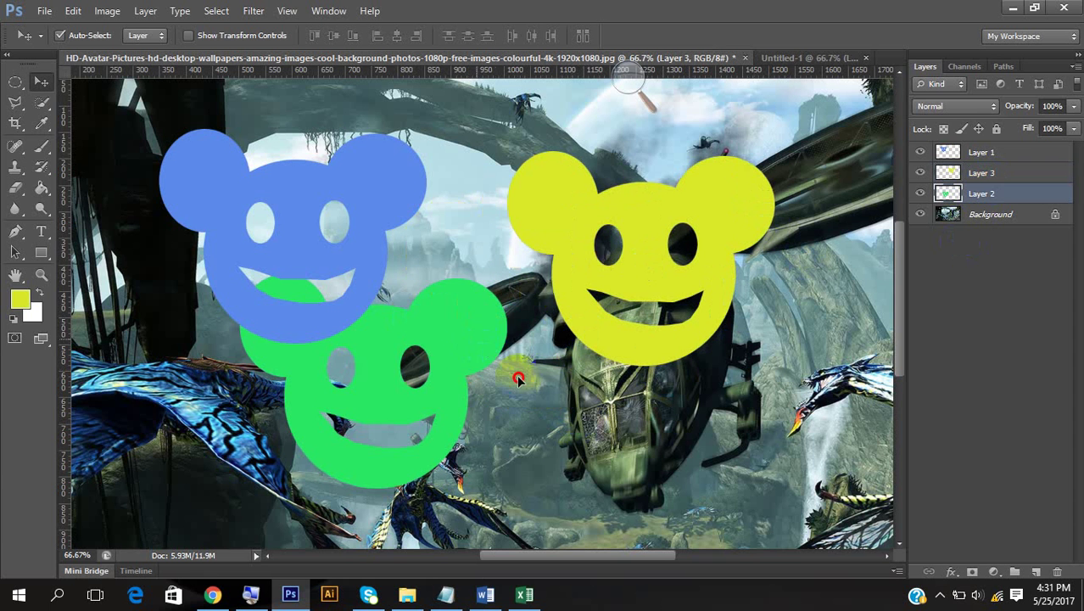
left_click_drag(519, 379, 573, 432)
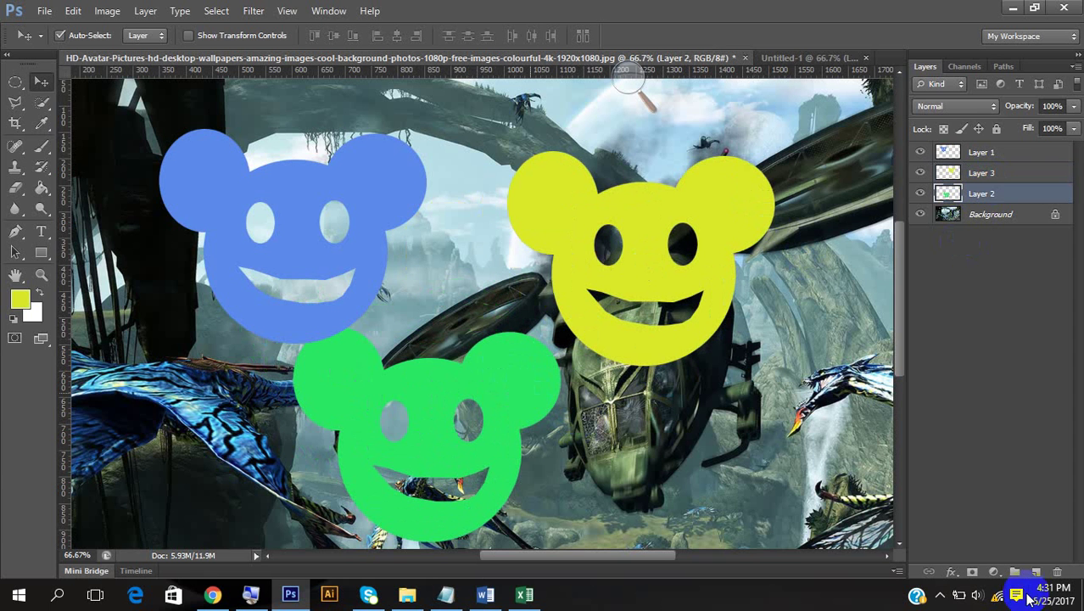
left_click(941, 597)
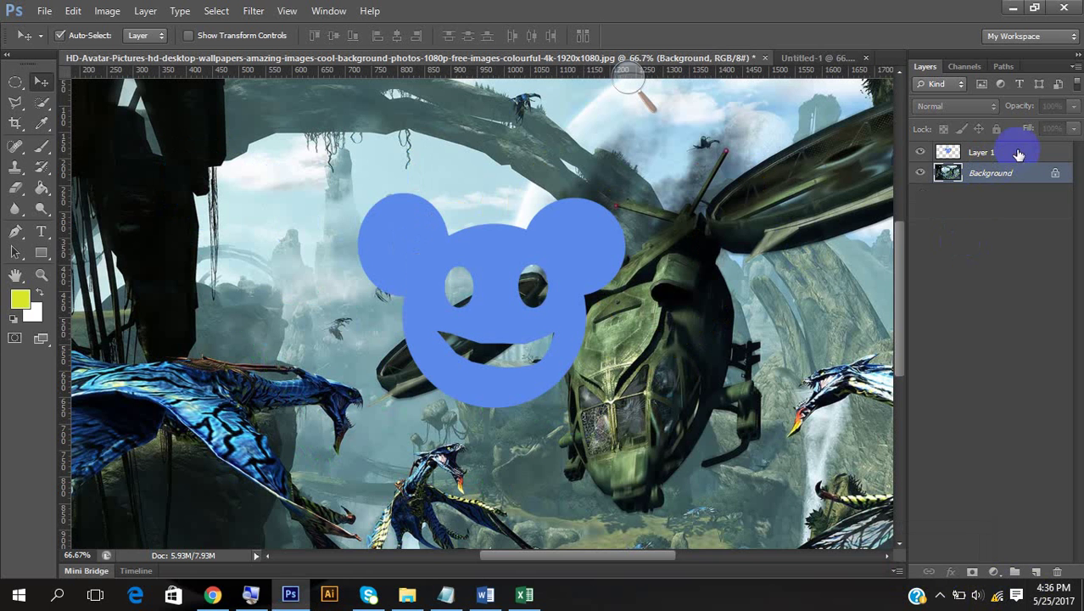
Delete Layer 1 with the blue face, keeping only the Background layer
left_click(1019, 155)
key("Delete")
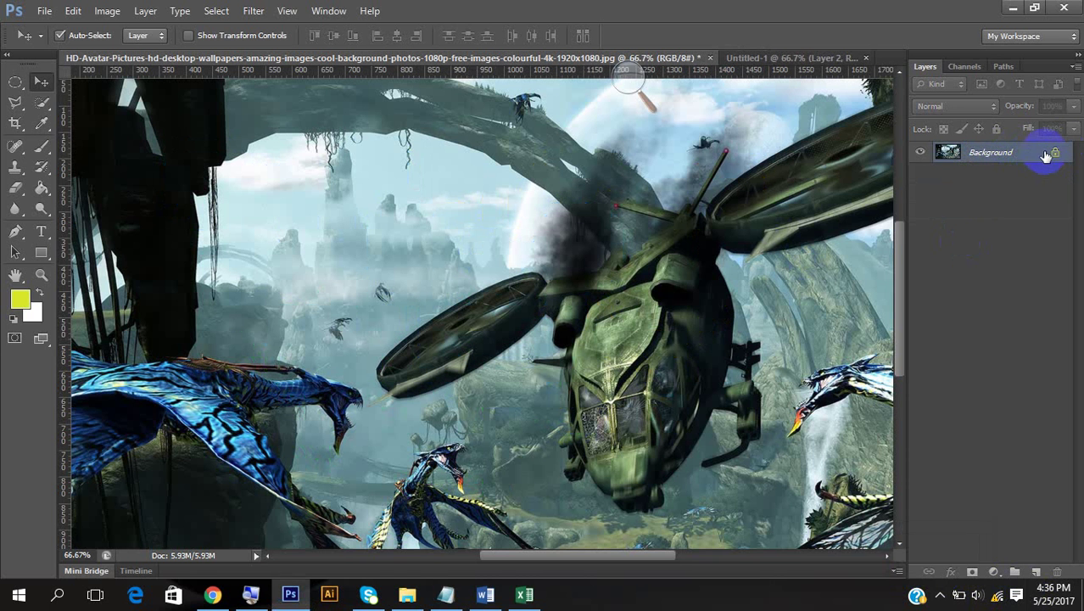
Create a new blank document with a white background, keeping the suggested settings, and select its Background layer
left_click(44, 11)
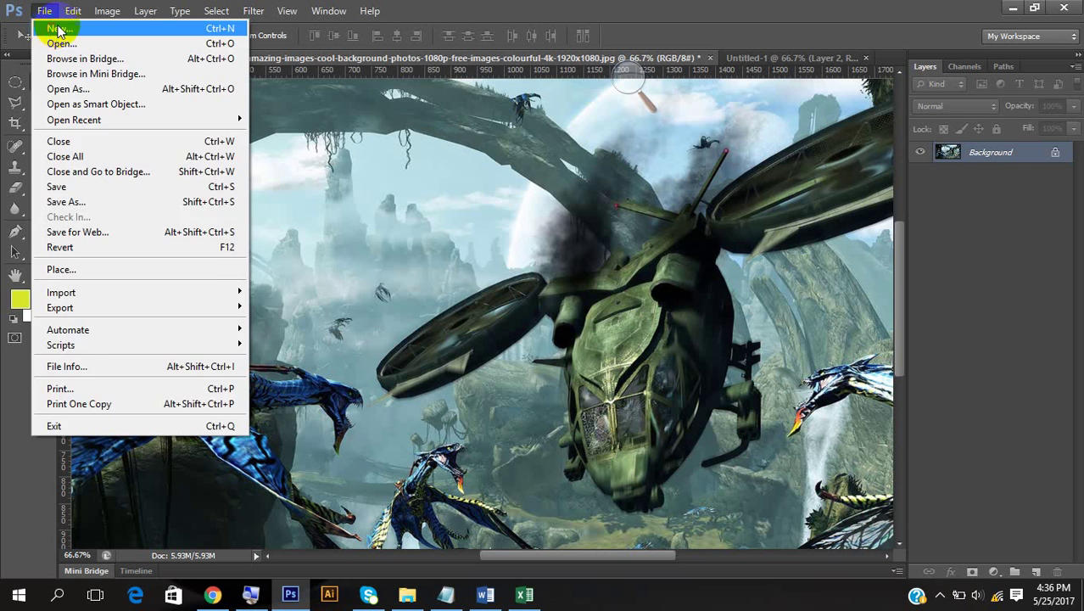
left_click(58, 30)
left_click(559, 94)
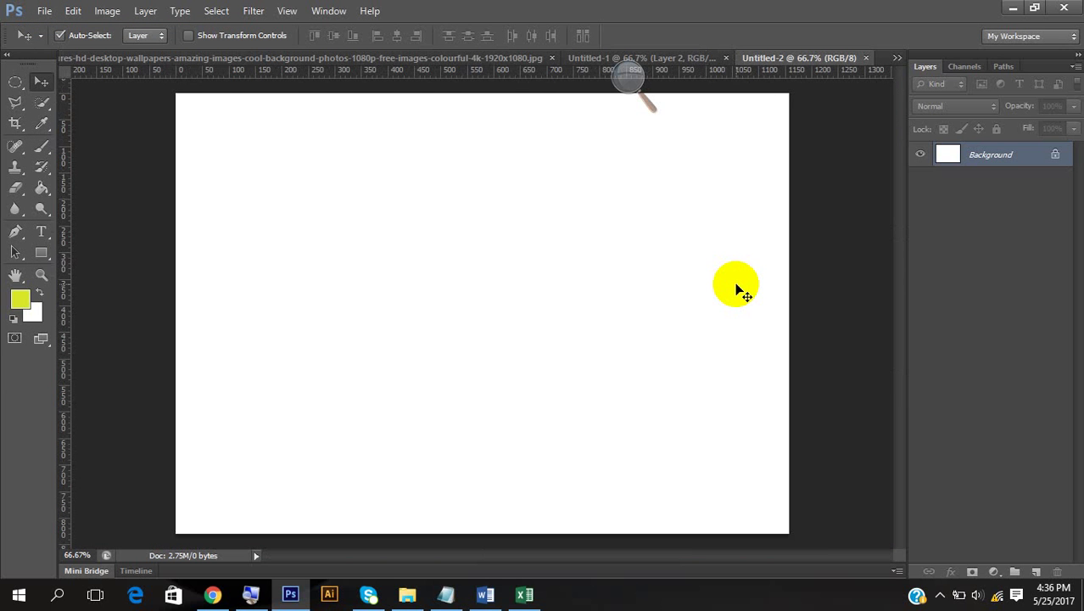
left_click(1026, 161)
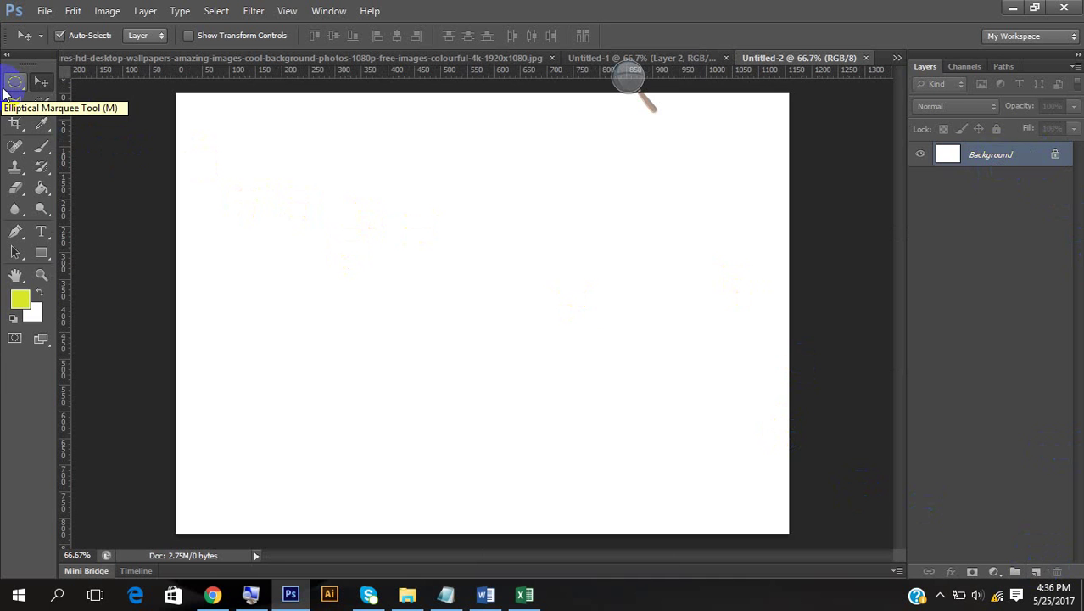
Sketch a circular selection with the Elliptical Marquee tool, and replace it with fresh circles in New selection mode
left_click_drag(8, 87, 71, 96)
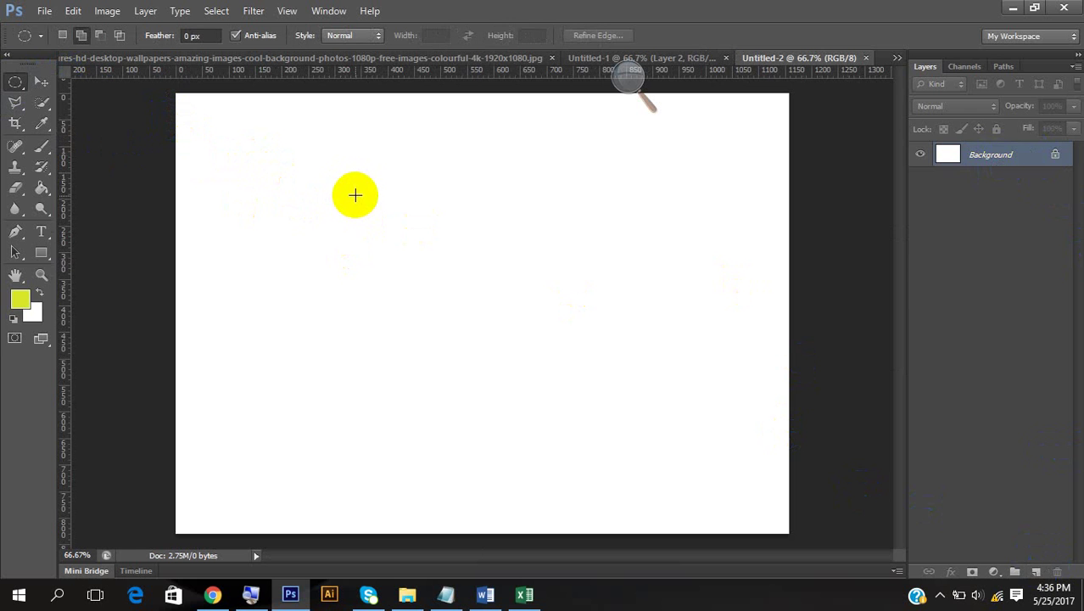
left_click_drag(320, 193, 492, 399)
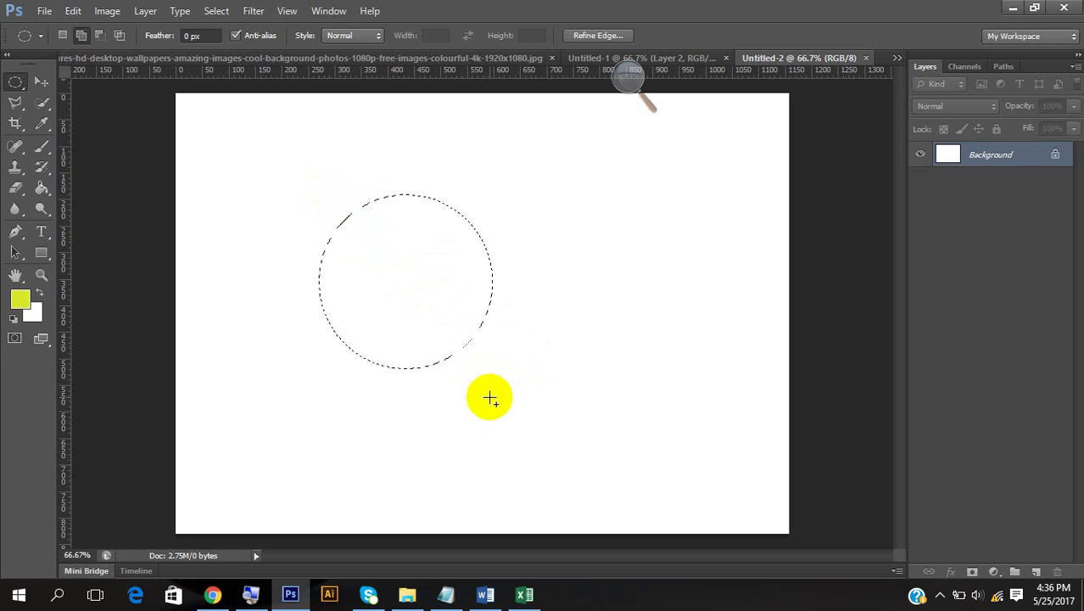
left_click(64, 36)
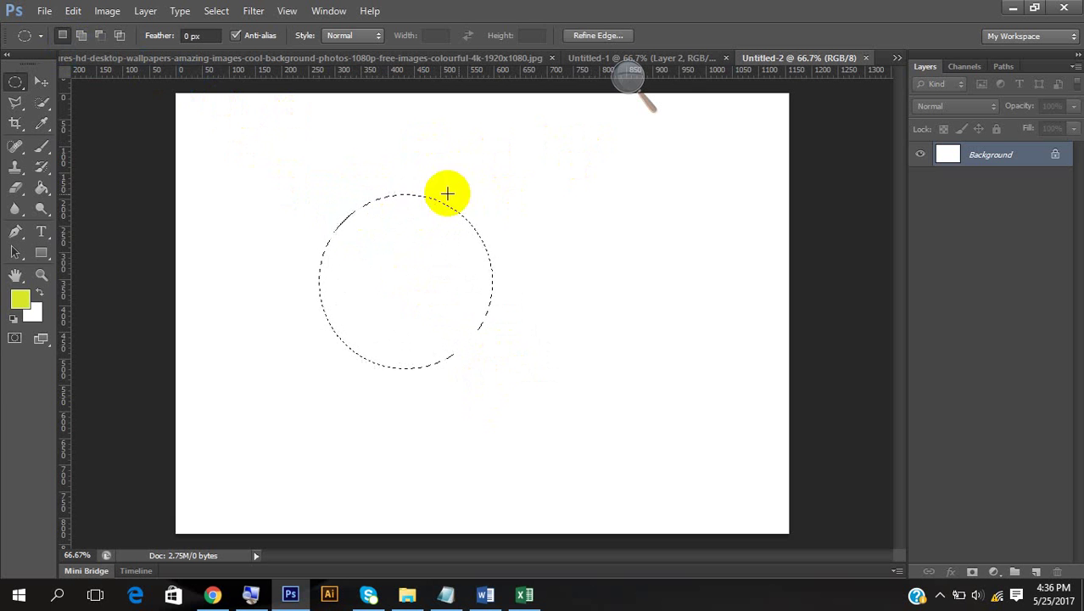
left_click_drag(504, 143, 655, 355)
left_click_drag(374, 239, 585, 426)
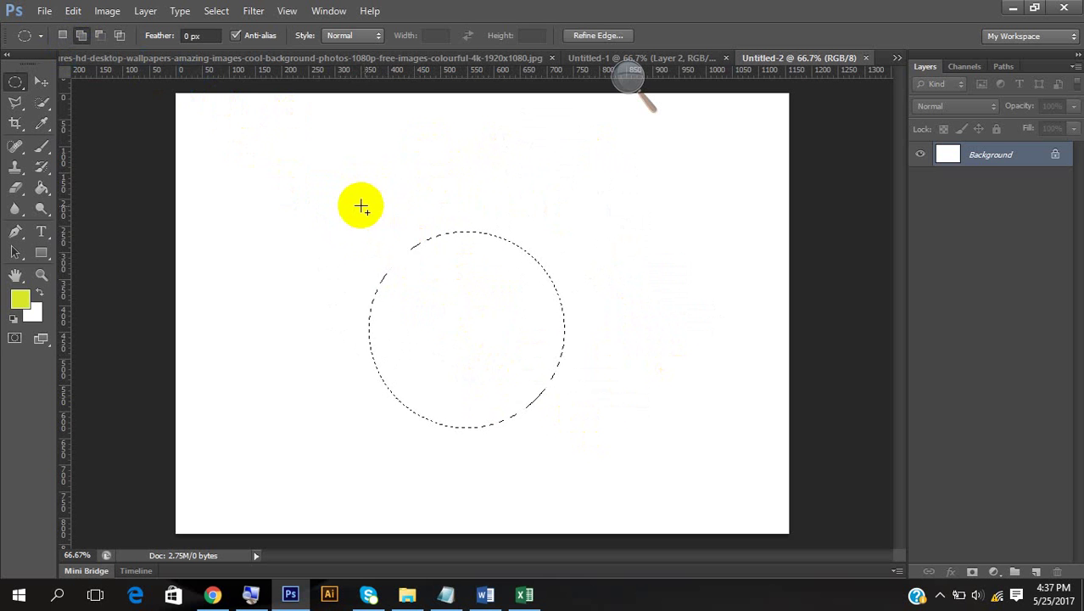
Add a smaller overlapping circle at the selection's upper left, then return to New selection mode and deselect everything
left_click_drag(311, 204, 421, 310)
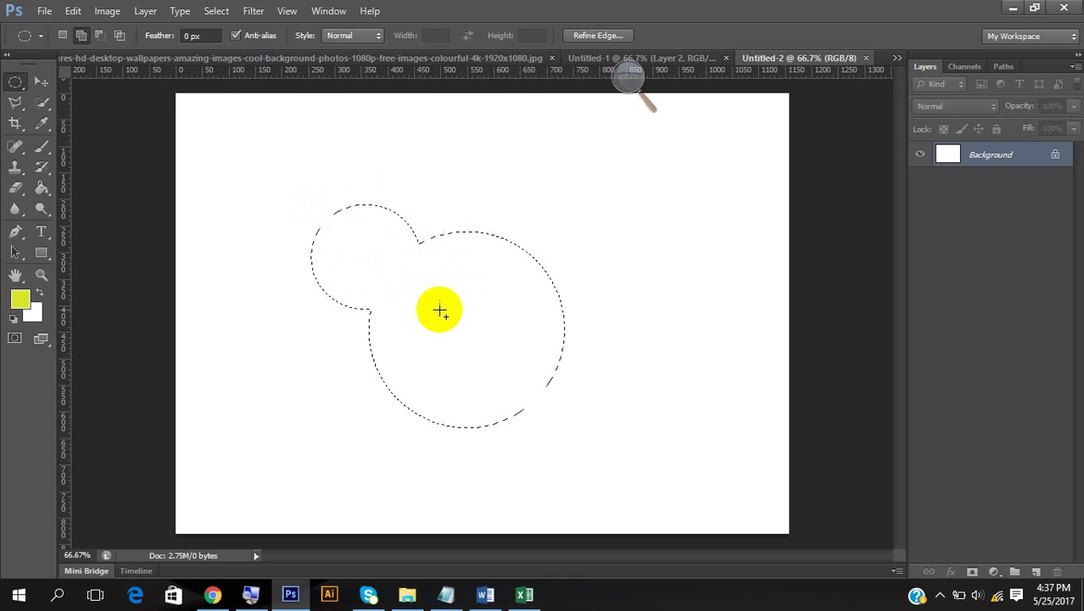
left_click(83, 40)
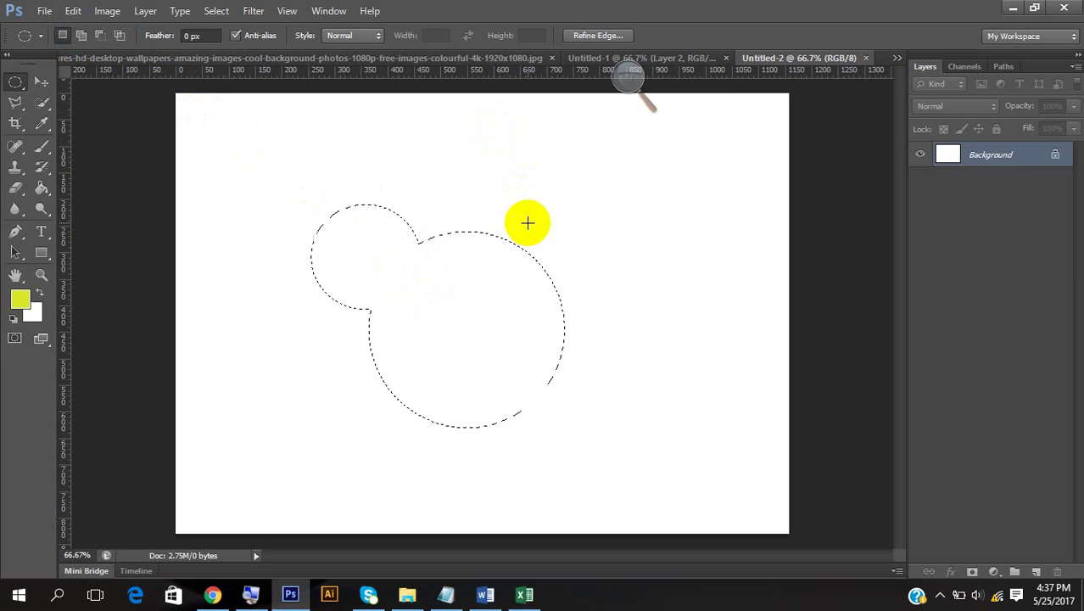
left_click(475, 231)
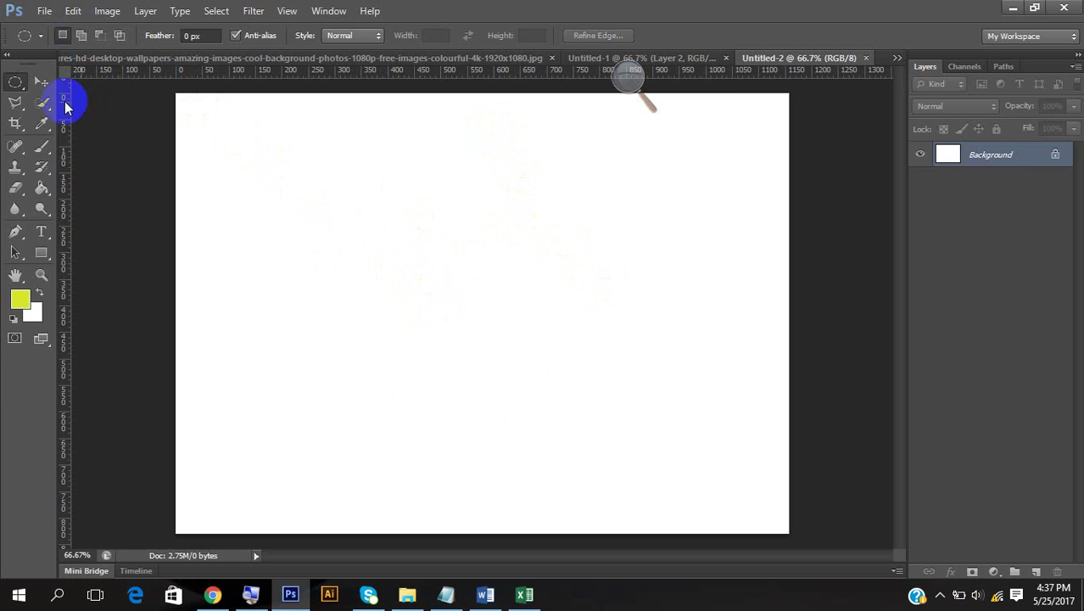
Draw a circular Elliptical Marquee selection about 355 px wide in the upper middle of the canvas as the head
right_click(14, 85)
left_click(94, 97)
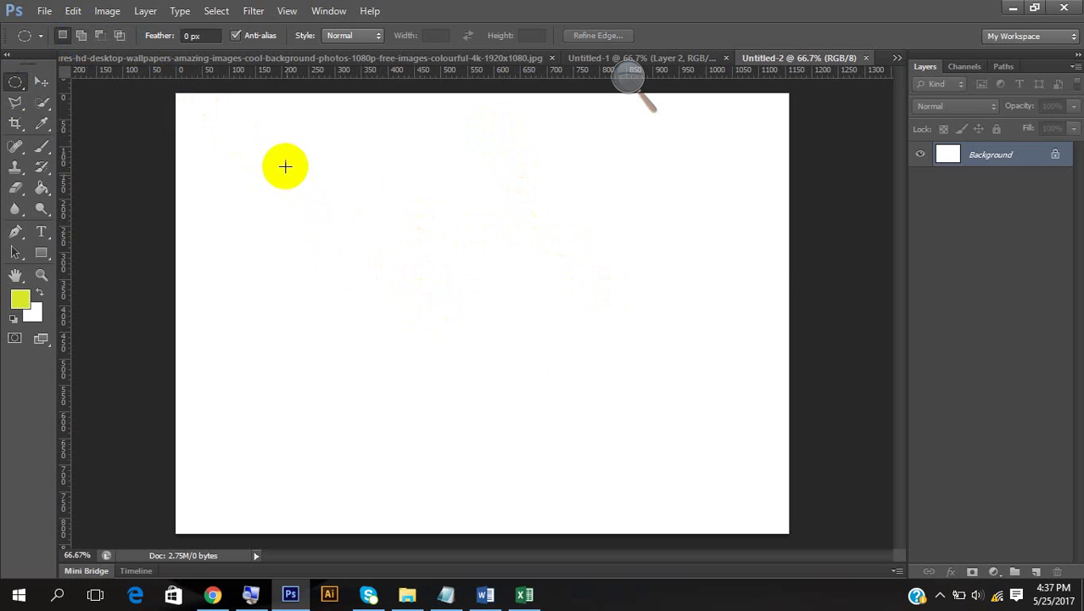
left_click_drag(331, 185, 521, 418)
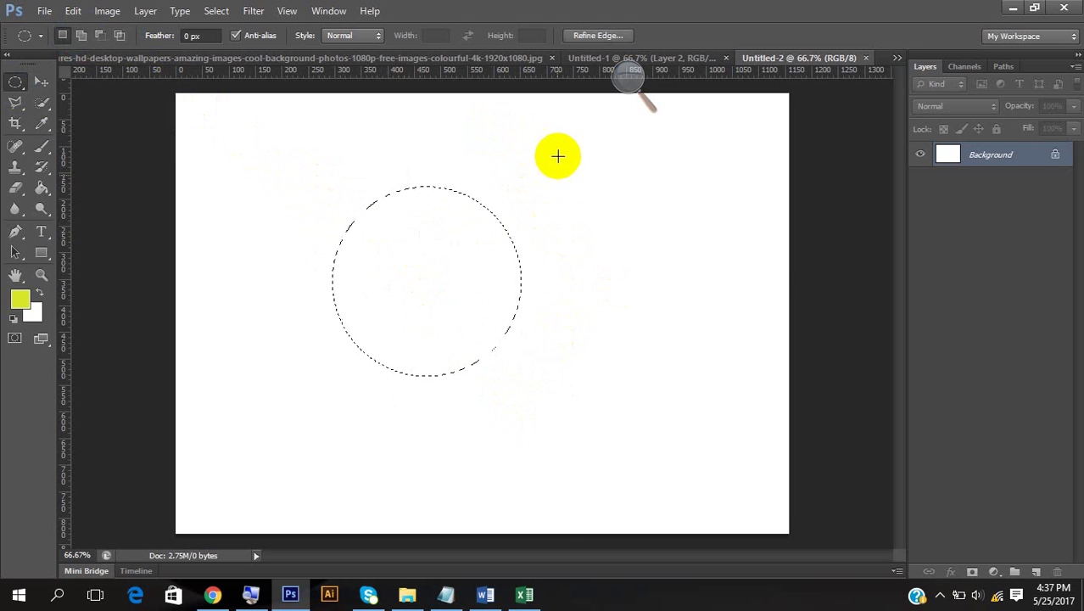
Add two overlapping circles to the head selection as ears, about 170 px wide at upper left and 180 px at upper right
left_click(628, 81)
left_click(649, 85)
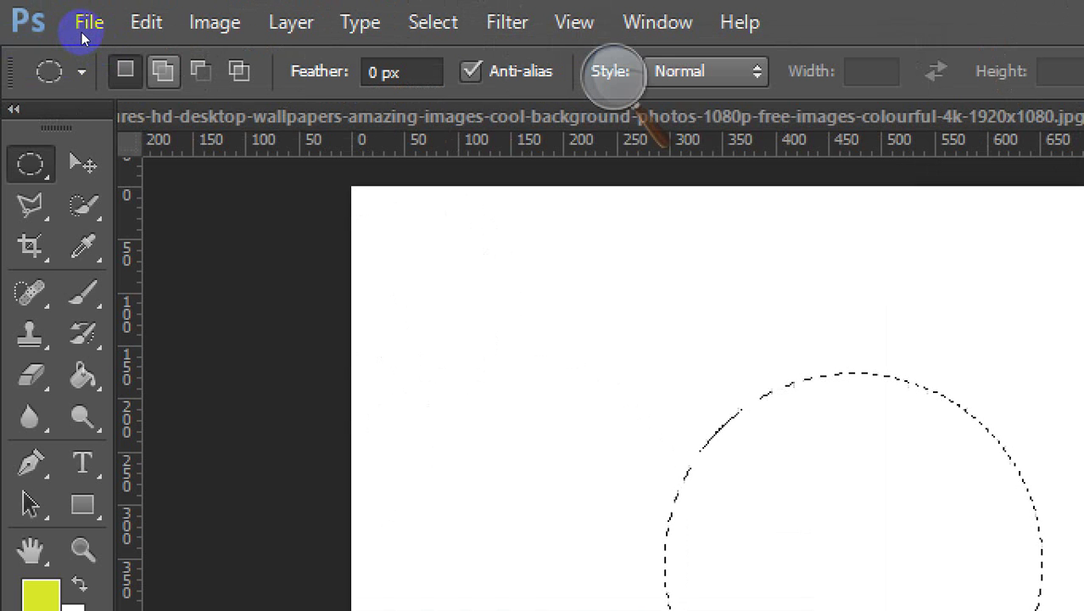
key("shift")
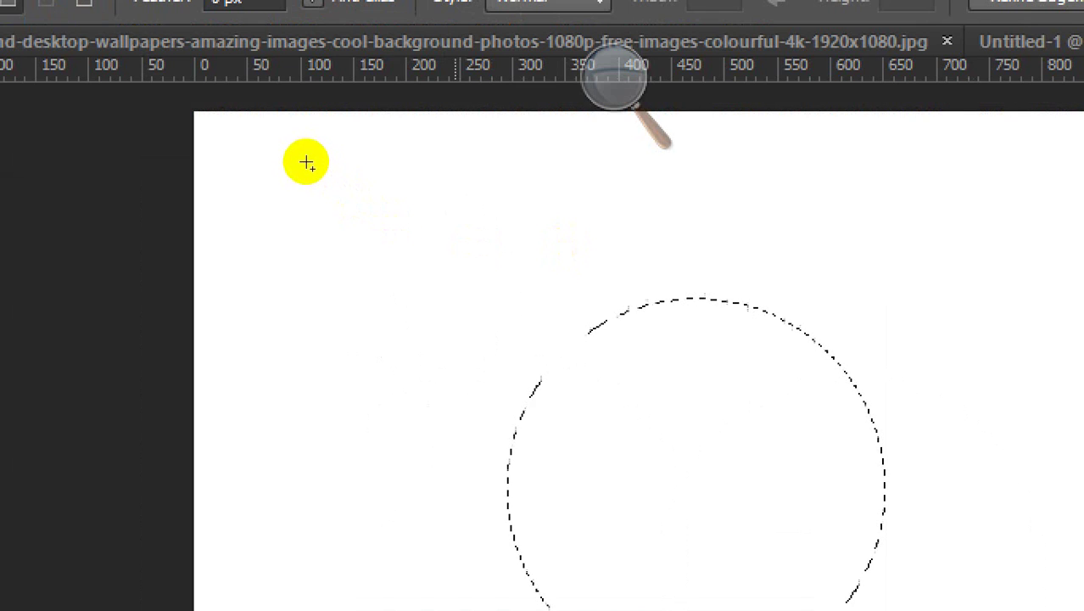
left_click_drag(433, 229, 482, 265)
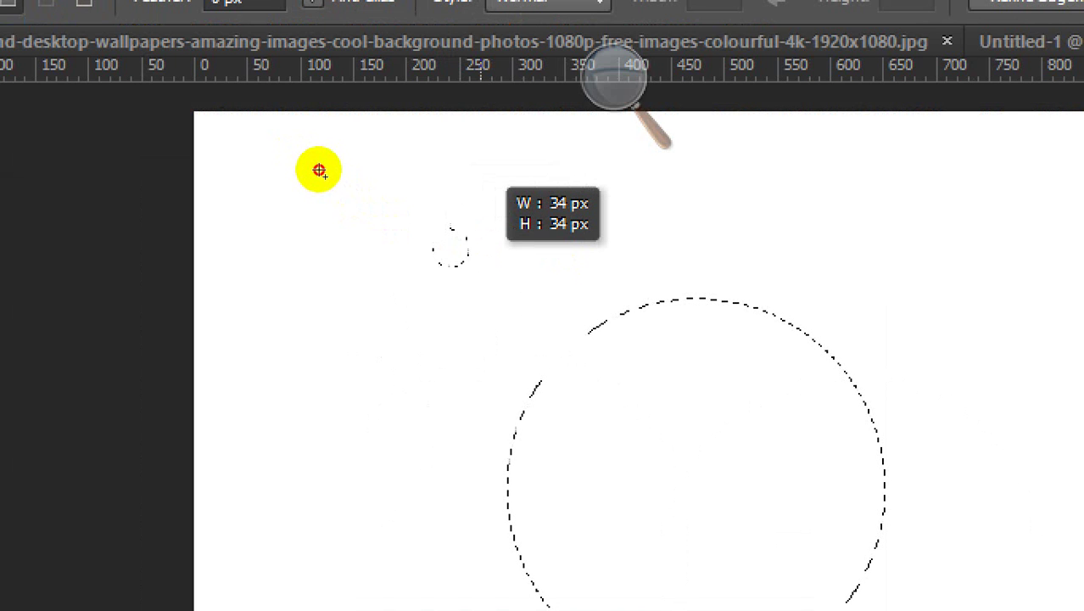
left_click_drag(319, 170, 389, 243)
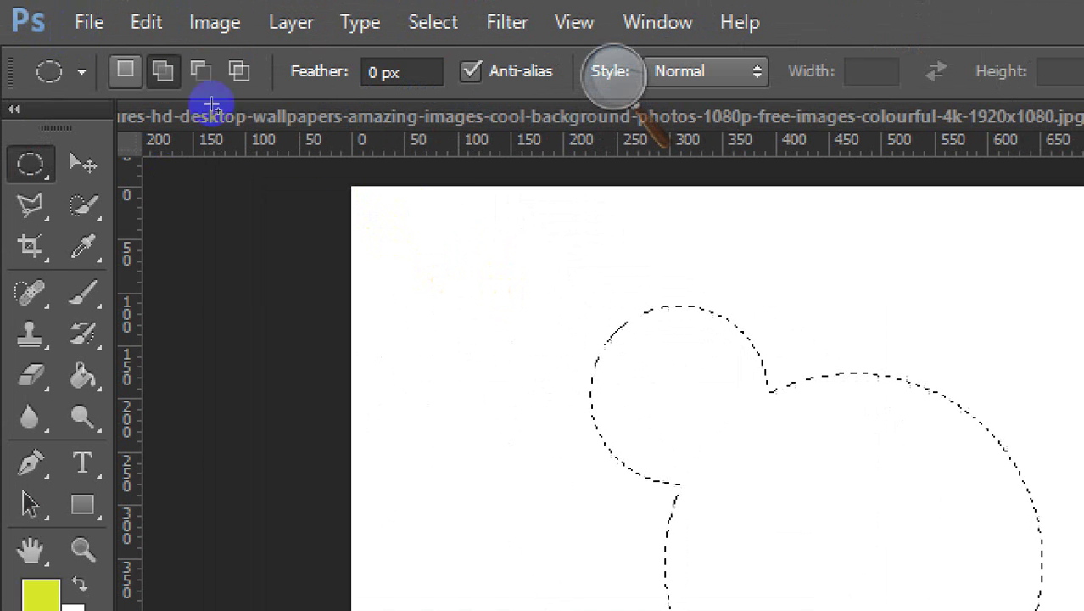
key("ctrl+d")
key("ctrl+z")
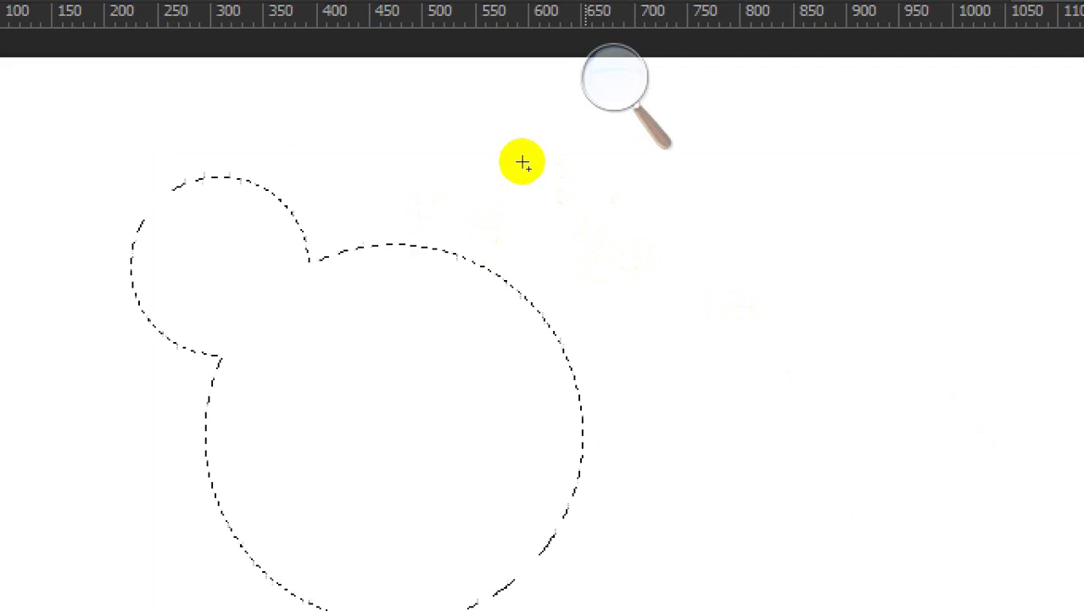
left_click_drag(550, 146, 447, 243)
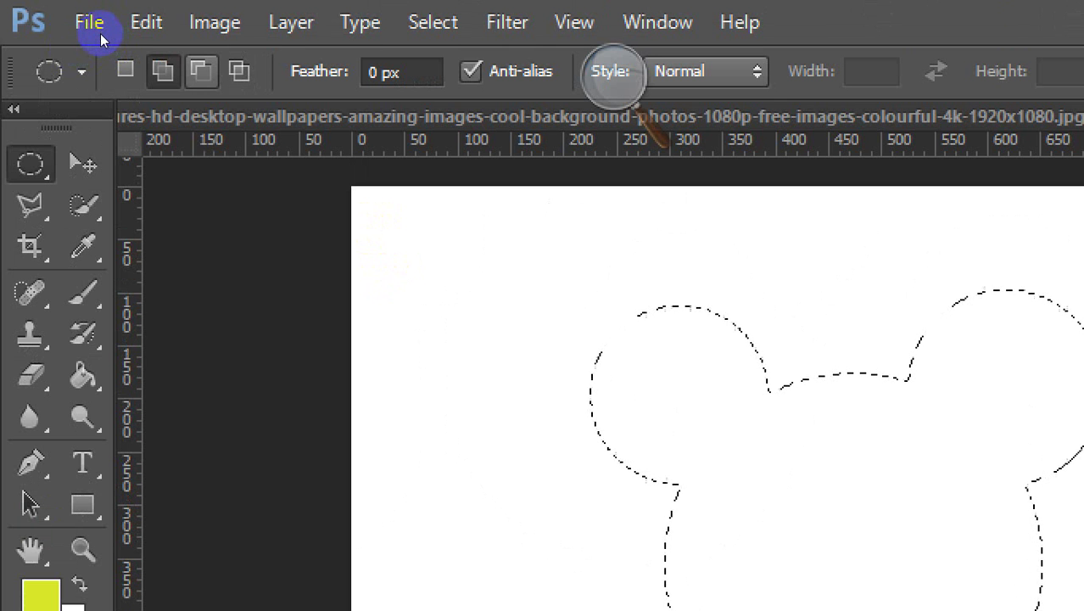
Subtract two eyes about 67 and 59 px wide, a 40 px nose and a mouth about 170 by 47 px from the head selection
left_click(201, 71)
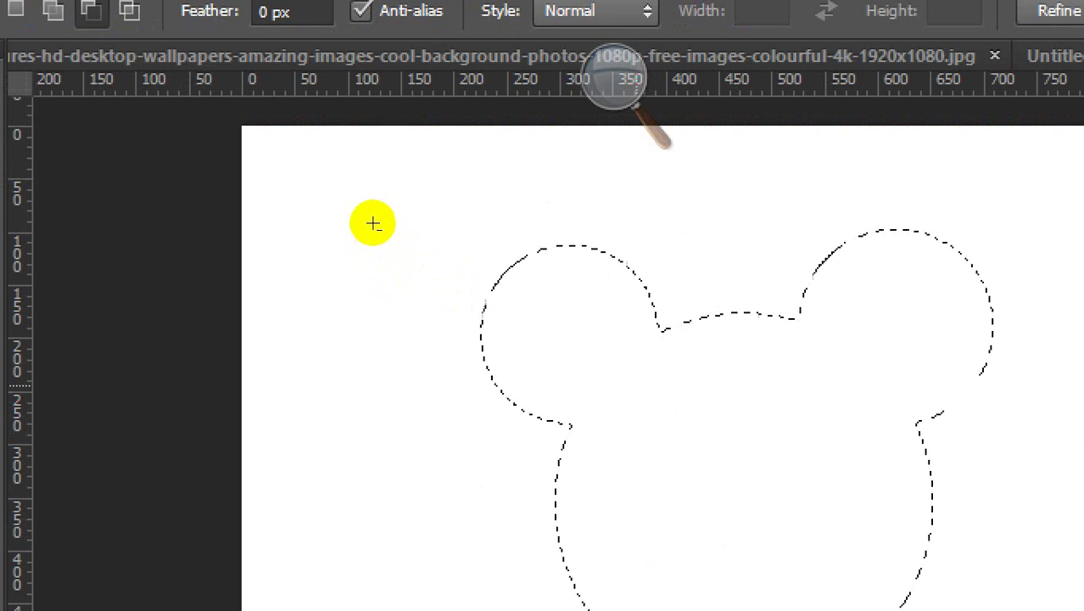
left_click_drag(373, 223, 408, 261)
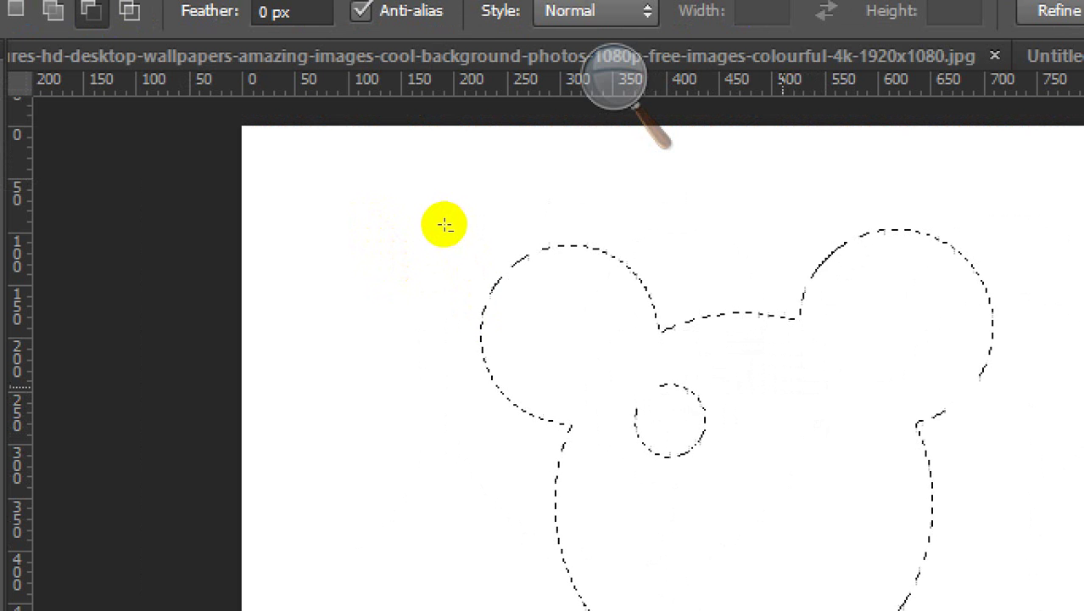
left_click_drag(445, 225, 474, 257)
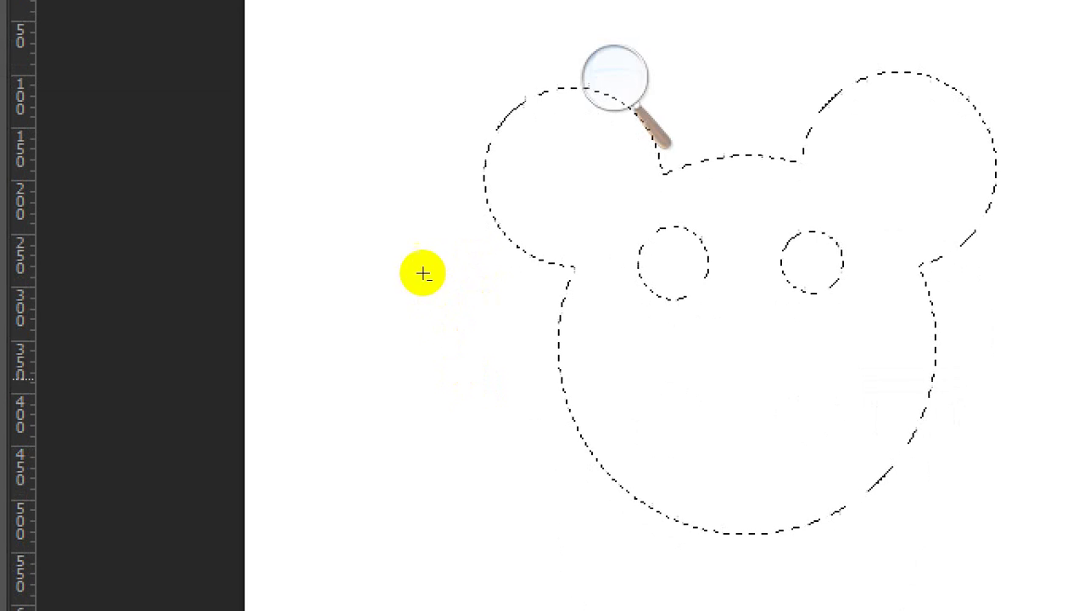
left_click_drag(735, 324, 777, 367)
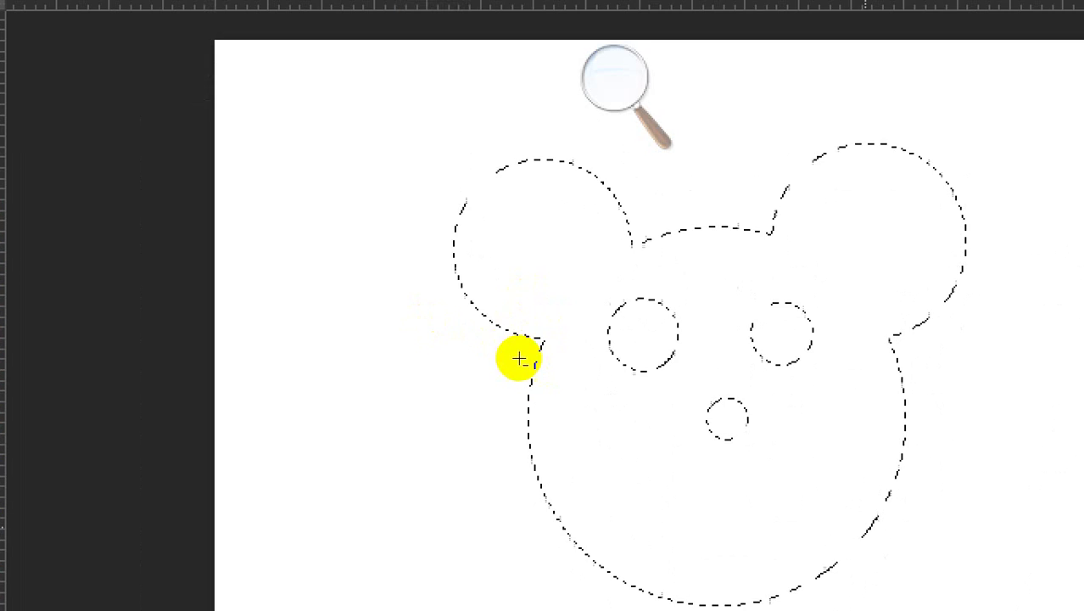
left_click_drag(391, 313, 478, 337)
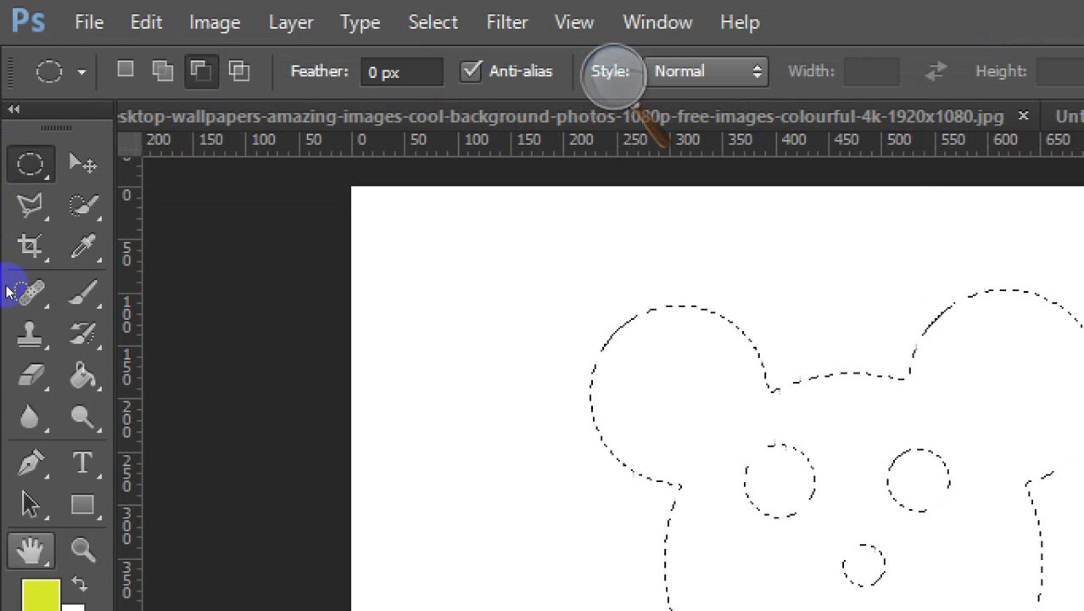
Select the Paint Bucket tool, fill the mouse-head selection with the yellow-green foreground colour on a new layer, and hide that layer
left_click(72, 328)
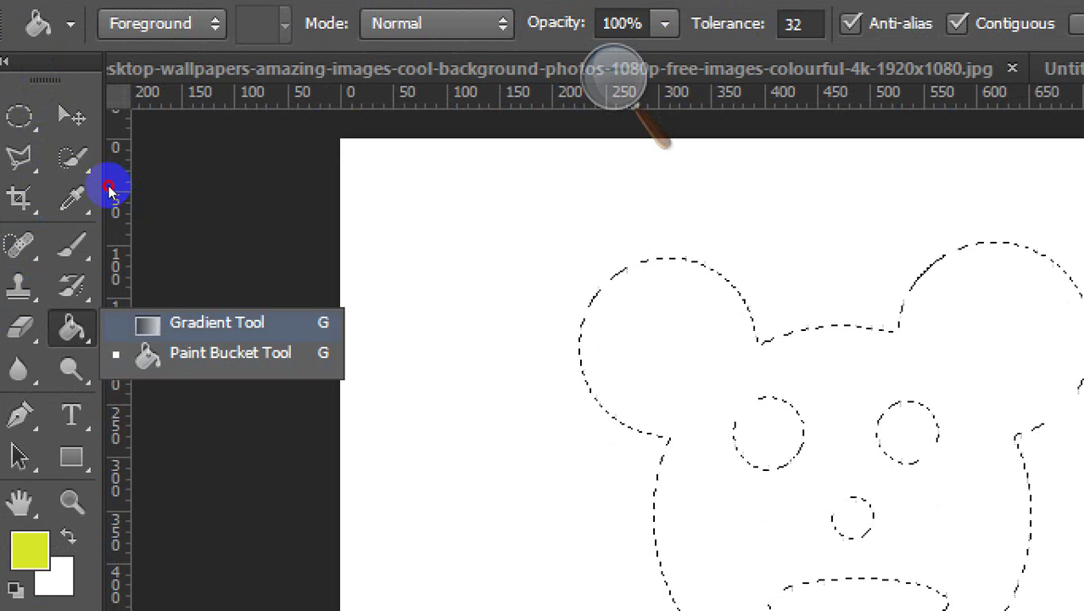
key("shift+g")
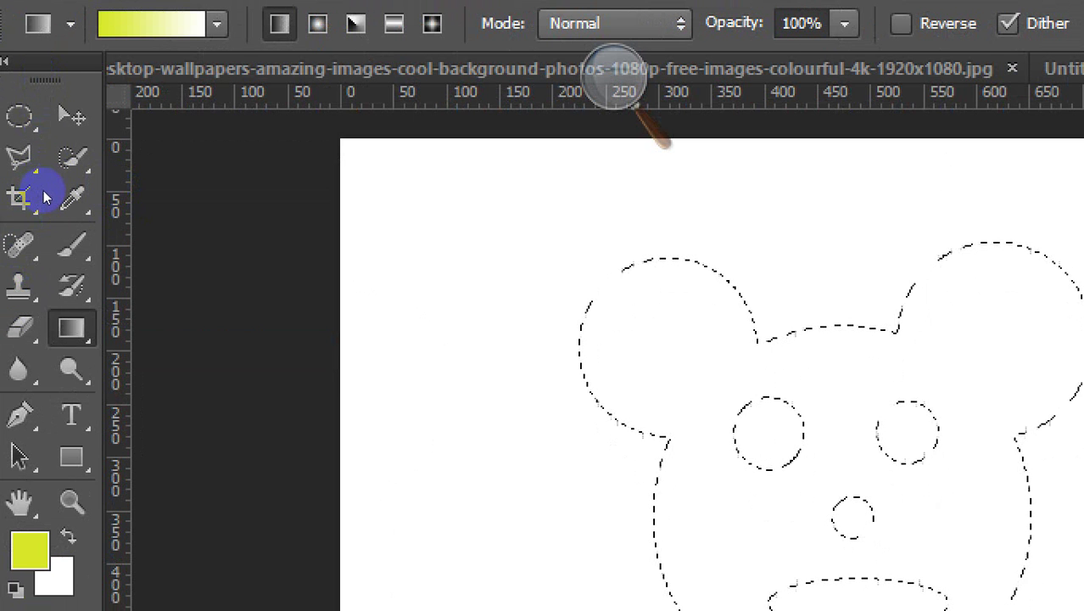
right_click(71, 328)
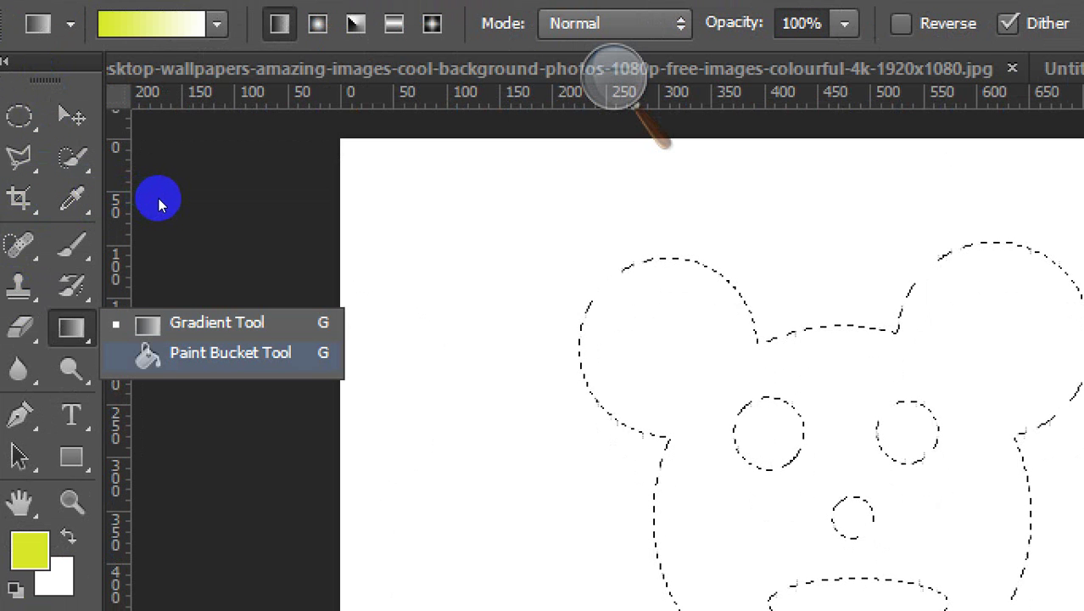
left_click(230, 352)
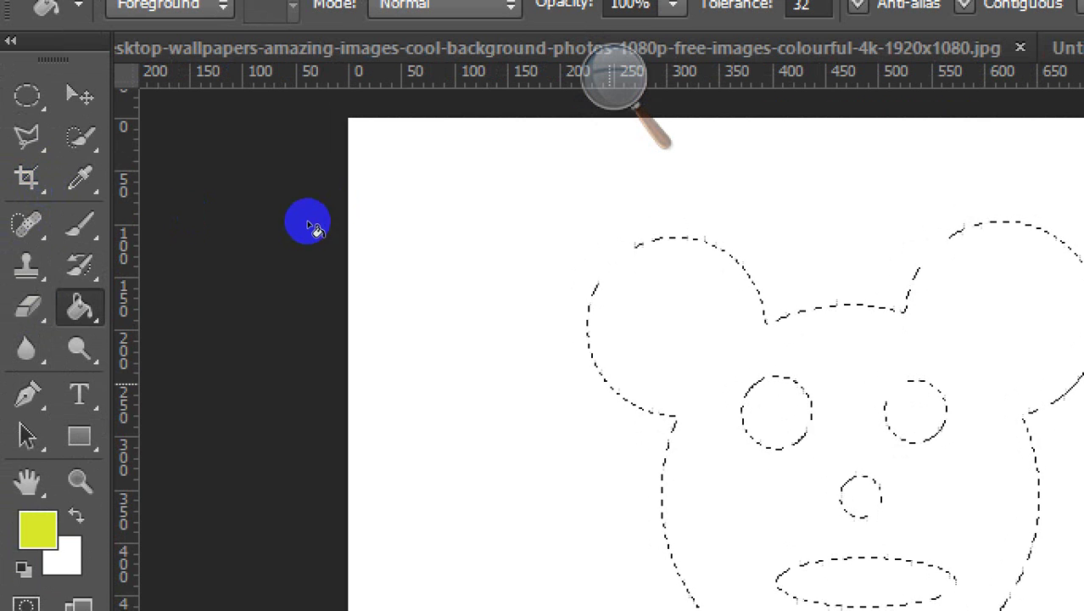
key("alt+BackSpace")
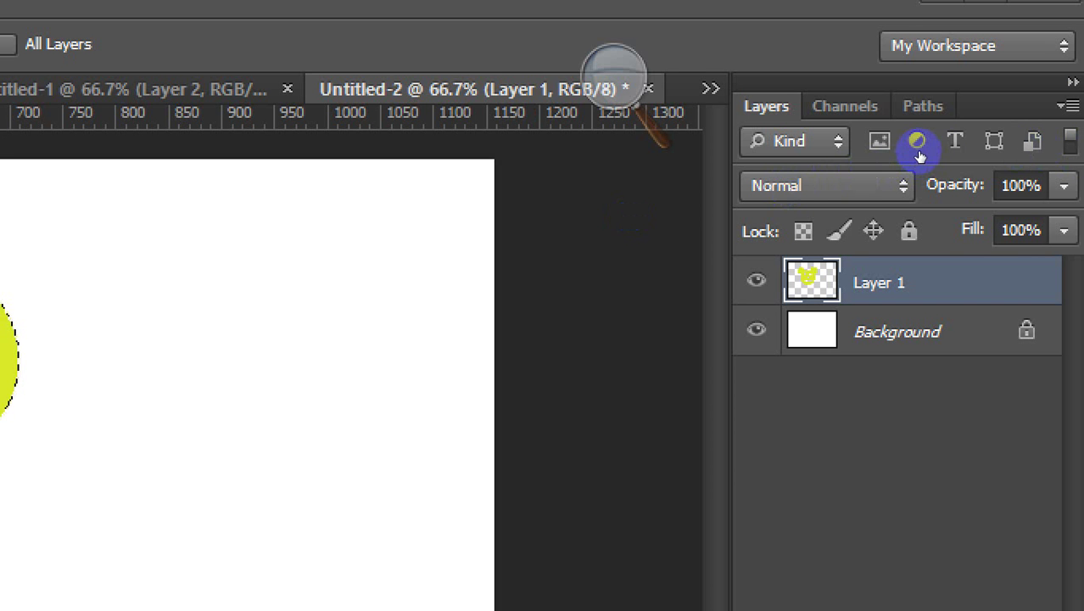
left_click(756, 280)
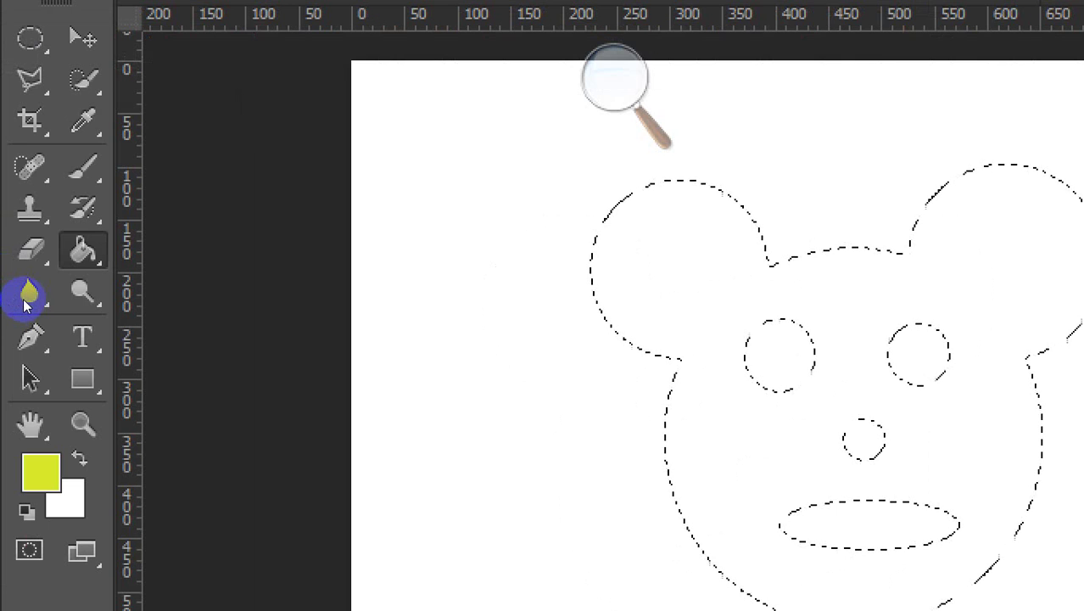
Set the foreground colour to blue #3717c1 and fill the bear-face selection on Layer 2 with it
left_click(41, 472)
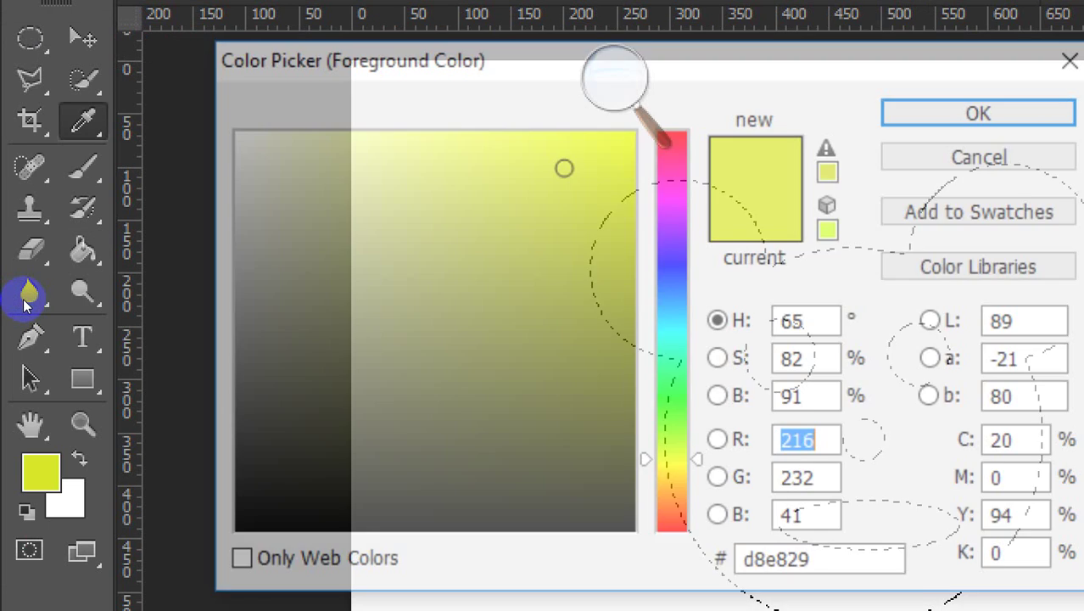
left_click(673, 253)
left_click(585, 228)
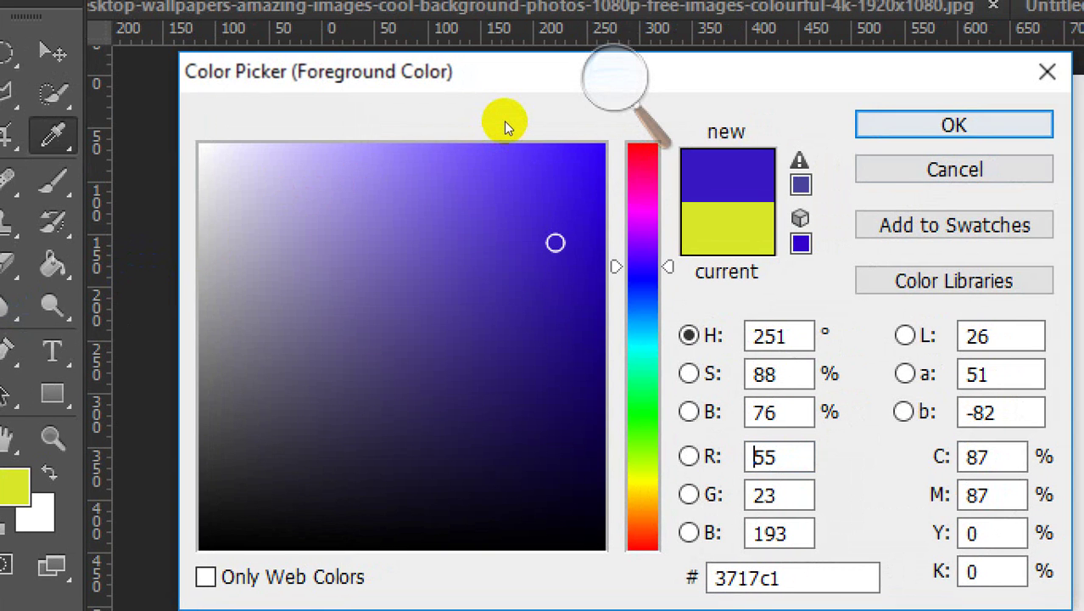
key("Return")
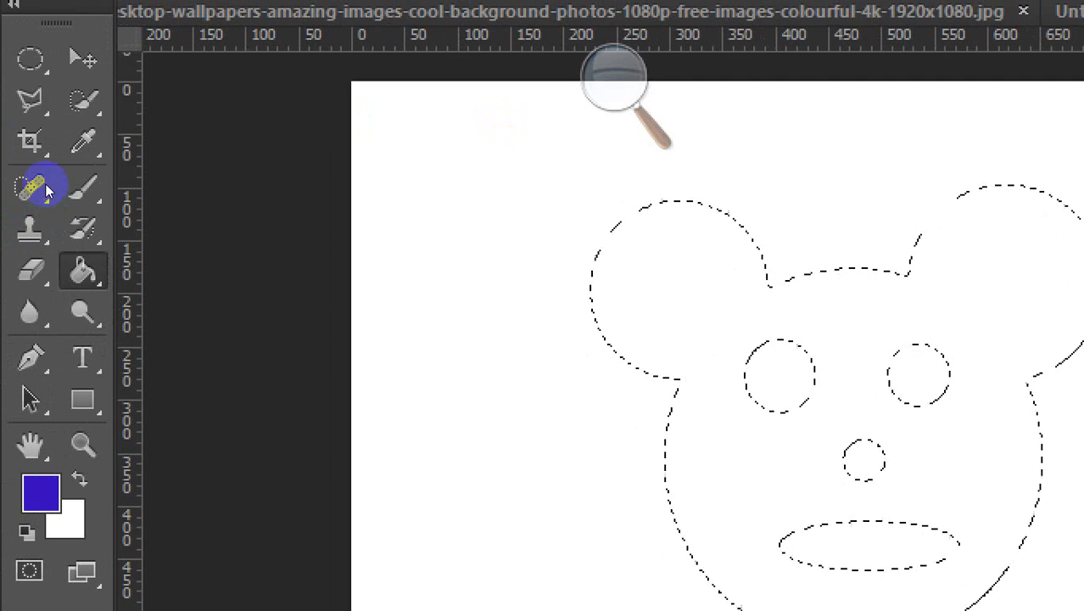
left_click(364, 205)
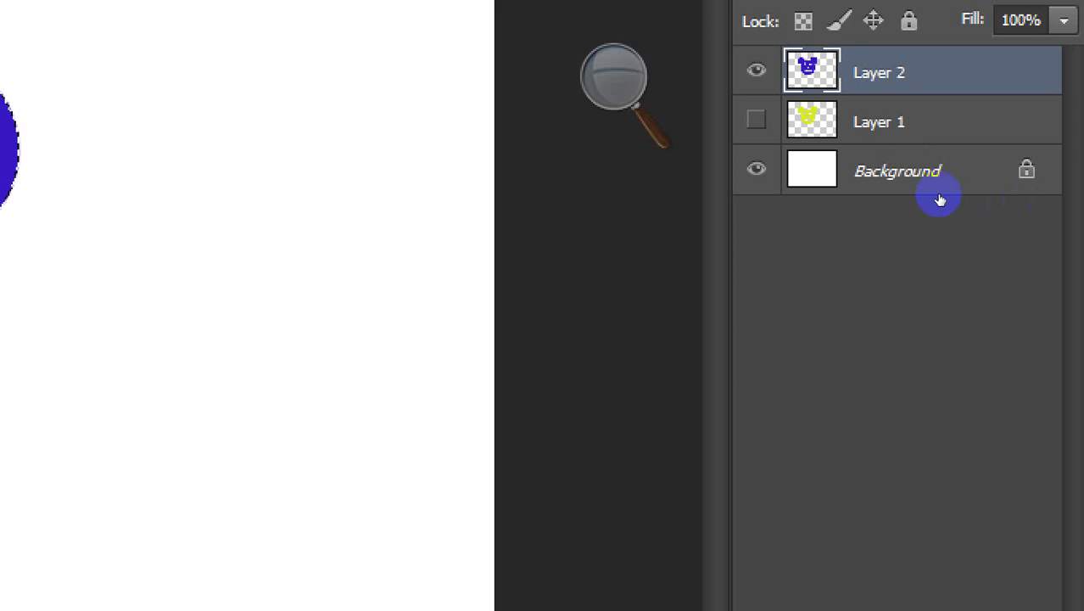
Hide the blue face's layer and fill the same bear-face selection with orange on a new layer
key("ctrl+comma")
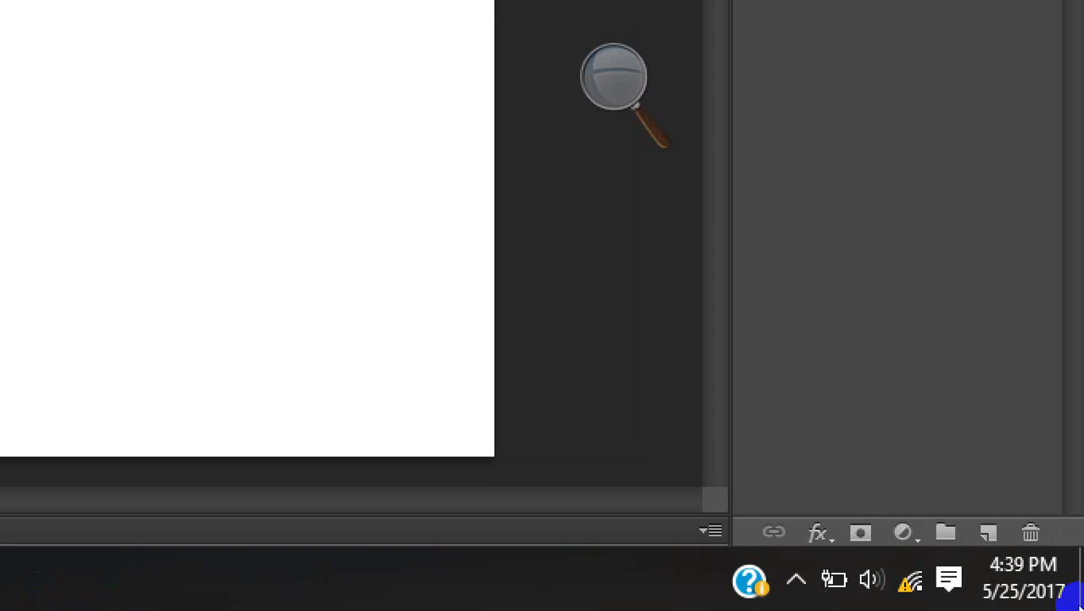
left_click(1042, 575)
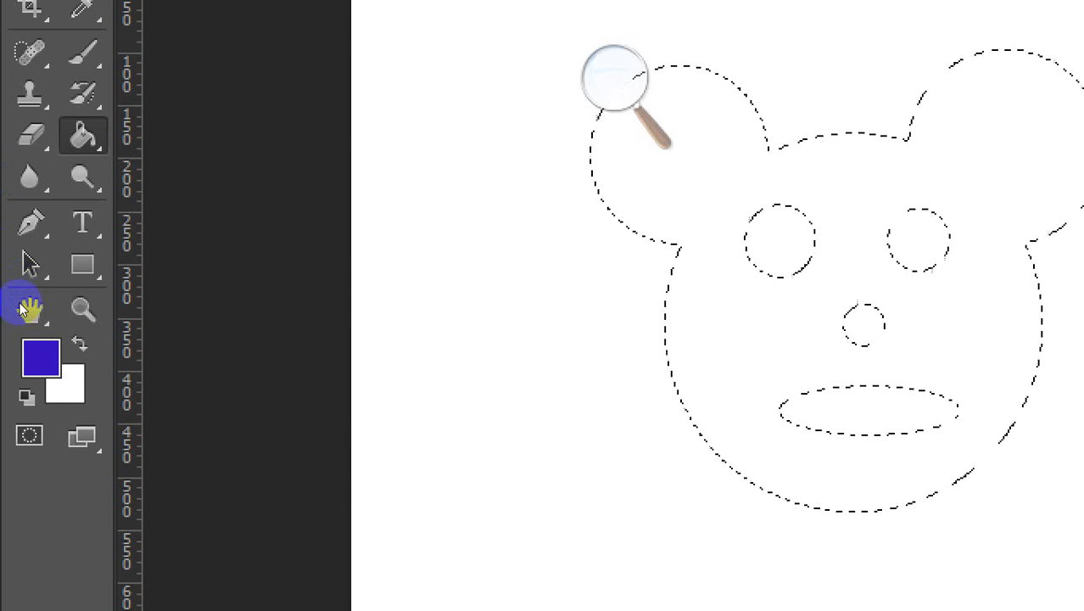
left_click(41, 357)
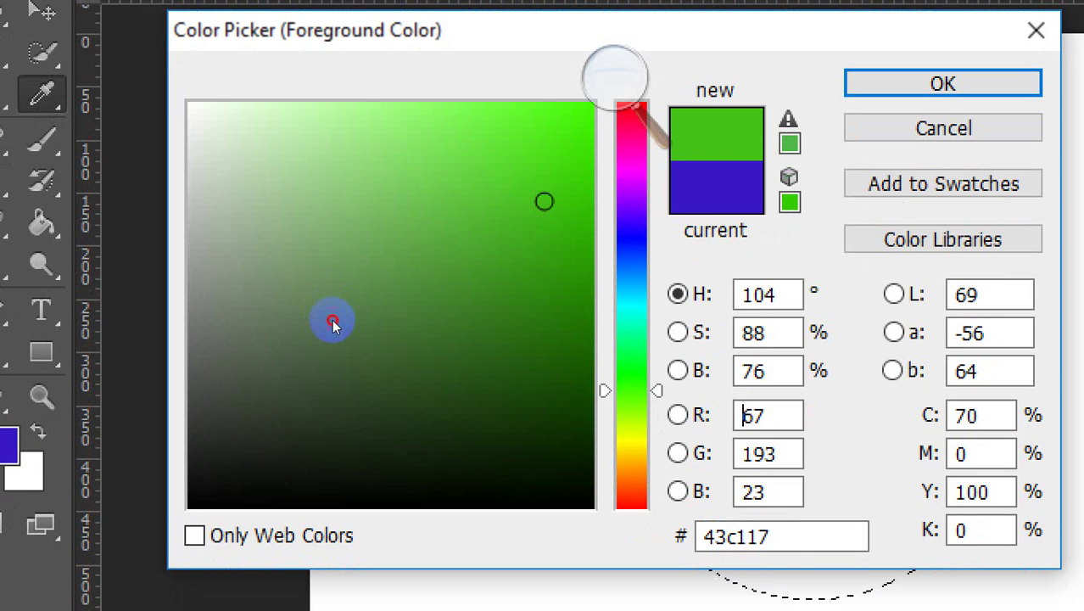
left_click(941, 85)
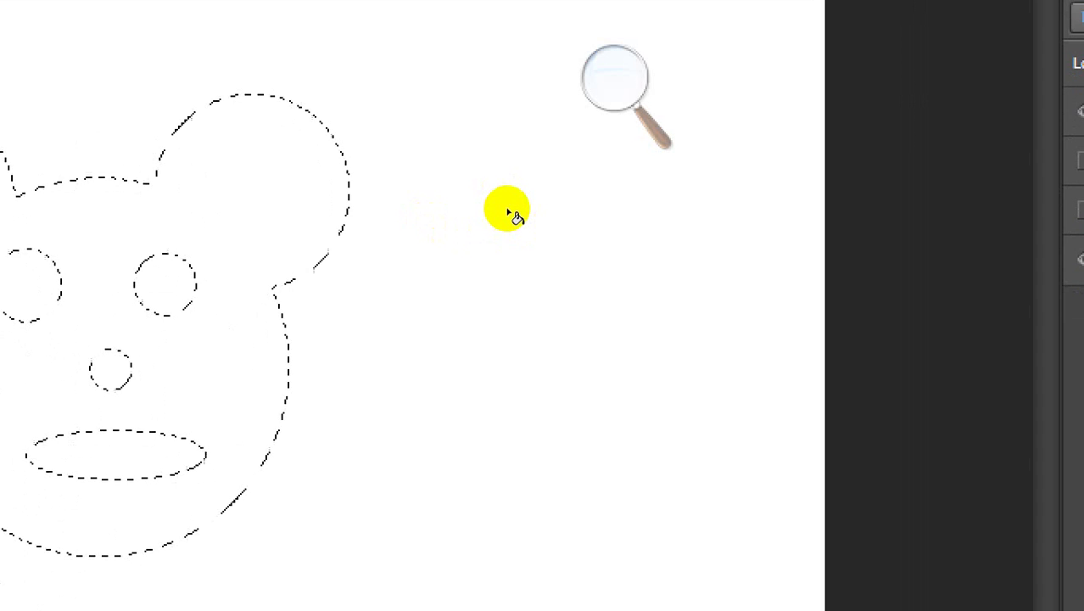
key("alt+BackSpace")
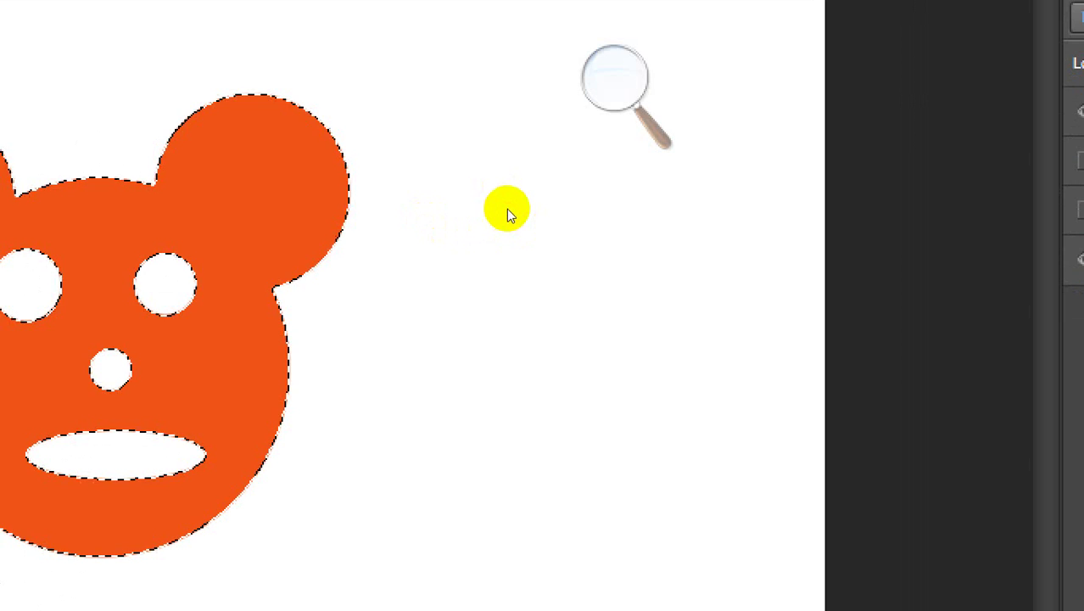
Show the hidden Layer 1 and Layer 2 again and deselect the bear-face outline
left_click(188, 145)
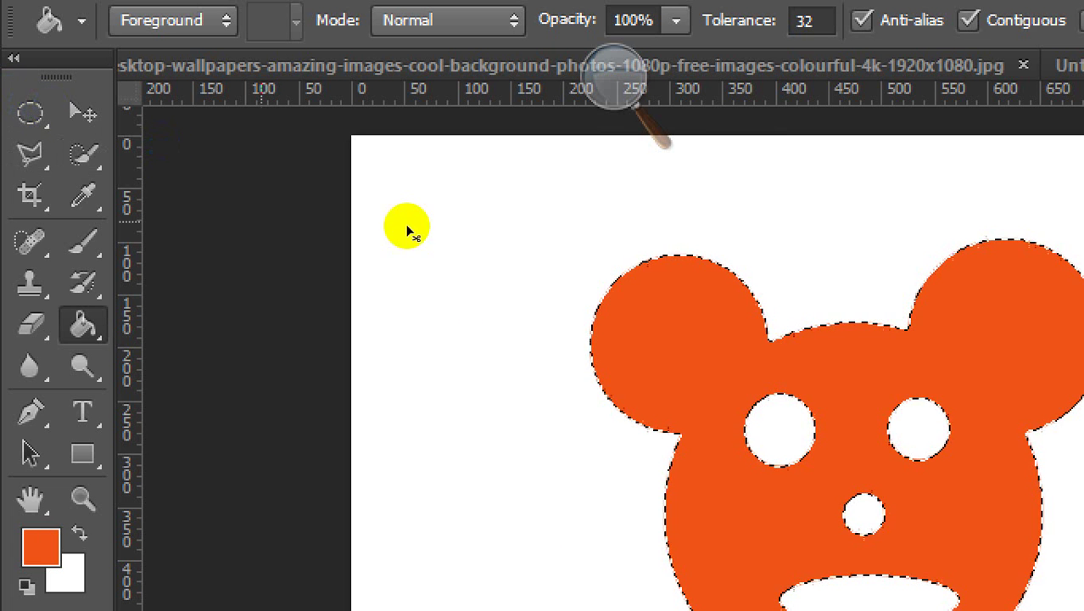
key("ctrl+d")
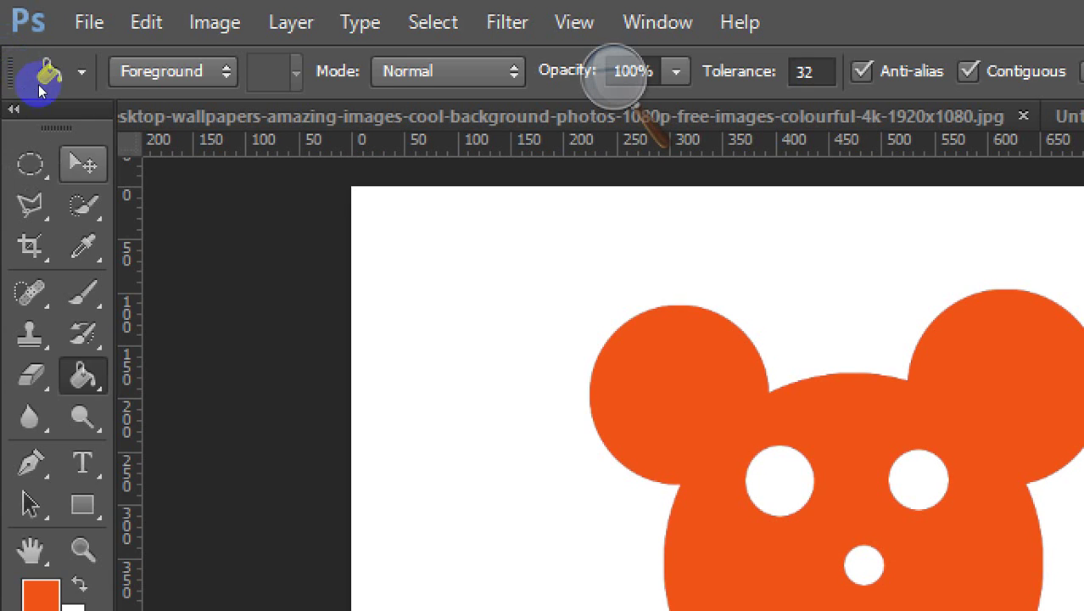
Spread the overlapping faces diagonally, with orange at the canvas's upper left, blue in the middle and yellow at the lower right
left_click(82, 161)
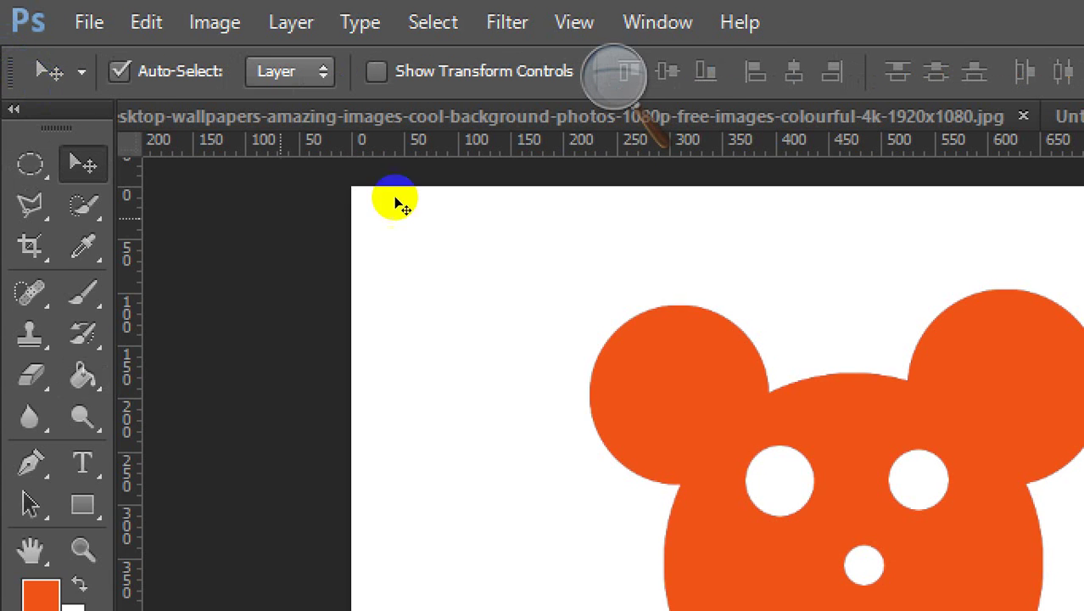
left_click_drag(478, 223, 326, 162)
left_click_drag(607, 301, 633, 279)
left_click_drag(512, 216, 777, 372)
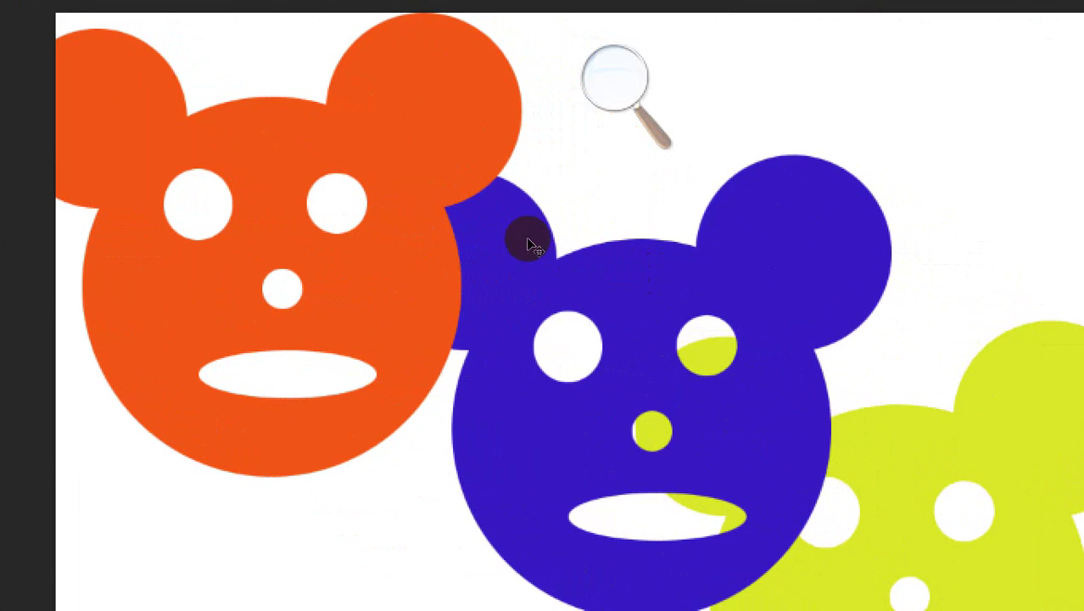
left_click_drag(697, 339, 661, 322)
left_click_drag(496, 221, 483, 219)
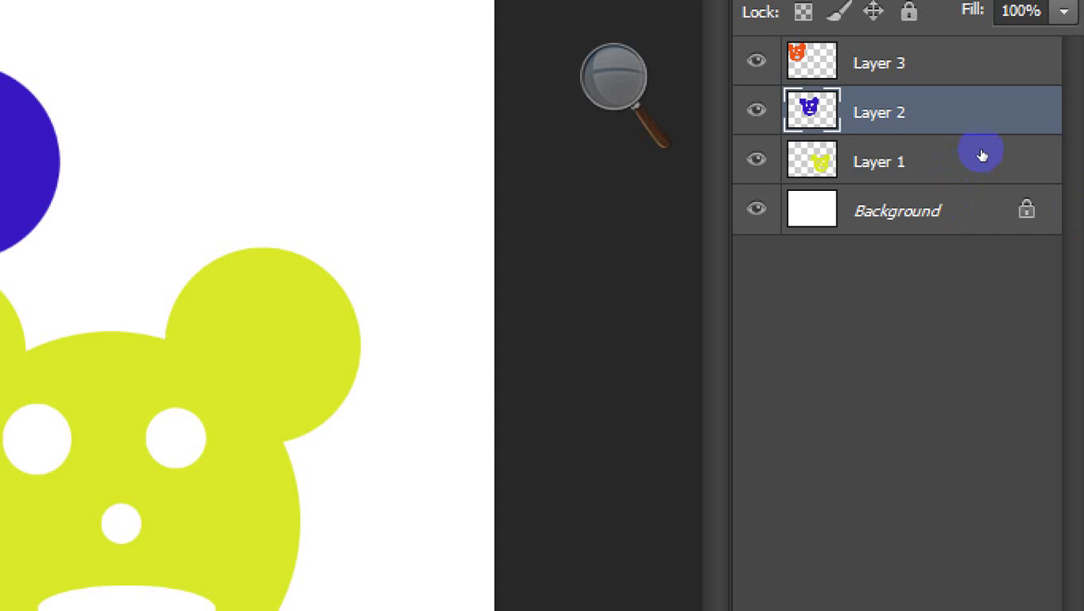
key("alt+bracketright")
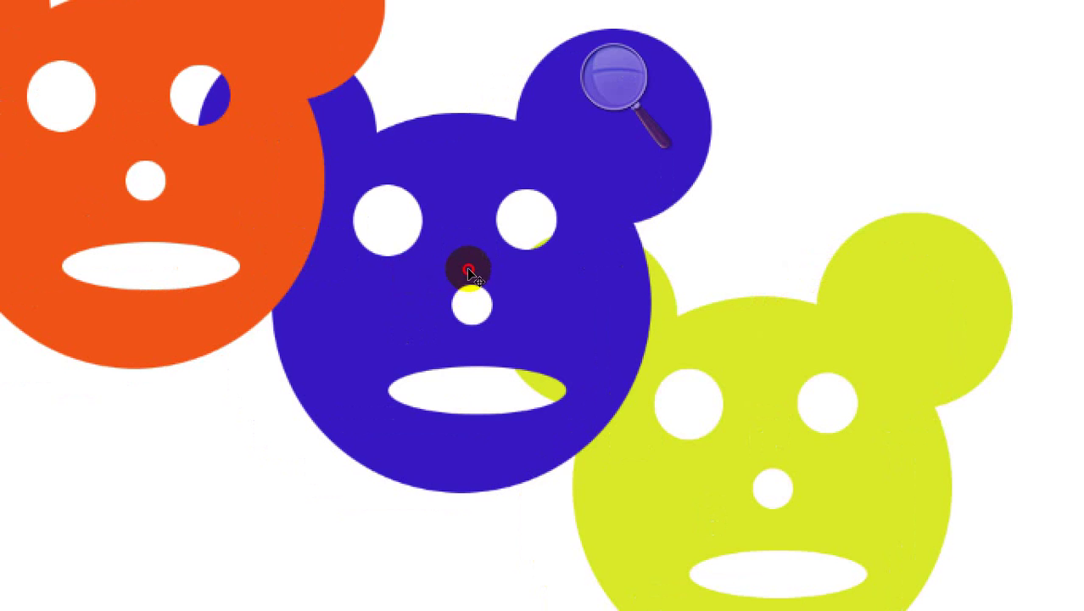
mouse_move(467, 267)
left_mouse_down()
mouse_move(448, 284)
mouse_move(480, 270)
left_mouse_up()
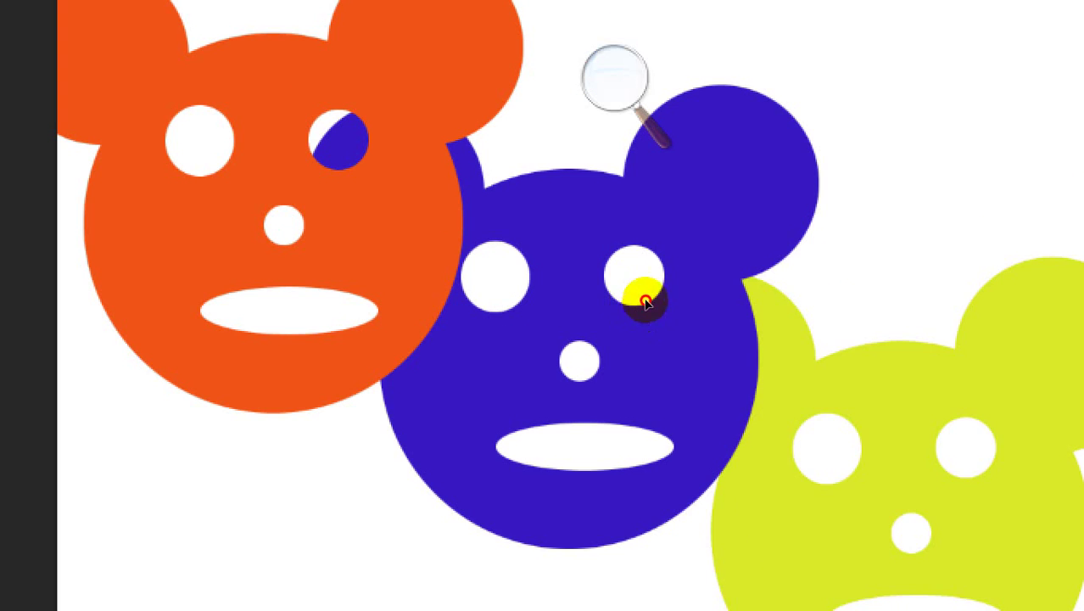
left_click_drag(644, 302, 619, 296)
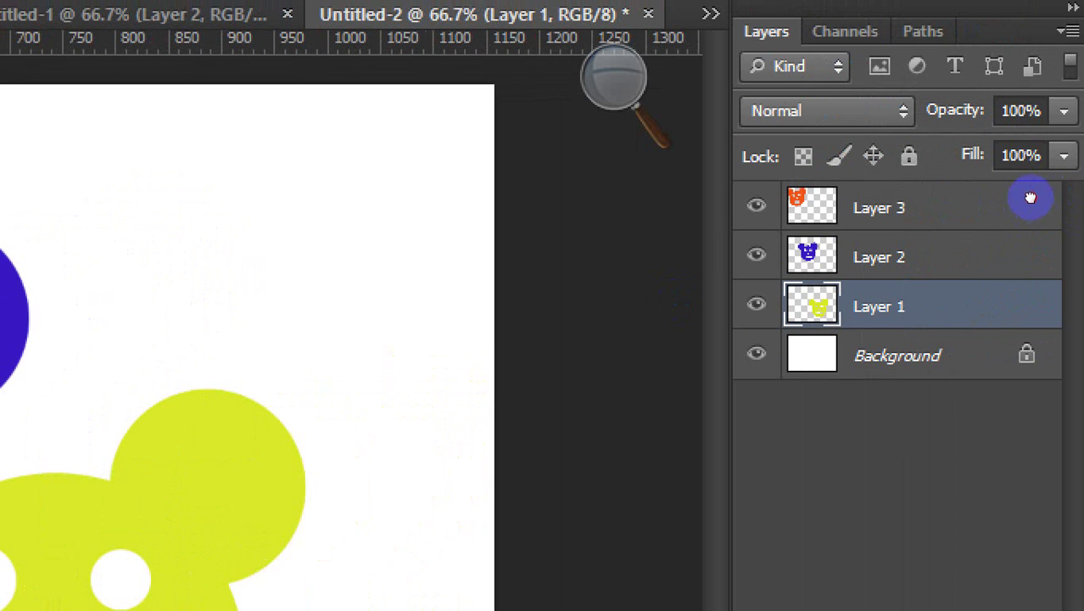
Bring Layer 1 to the front of the layer stack and move Layer 2 above Layer 3
key("ctrl+shift+bracketright")
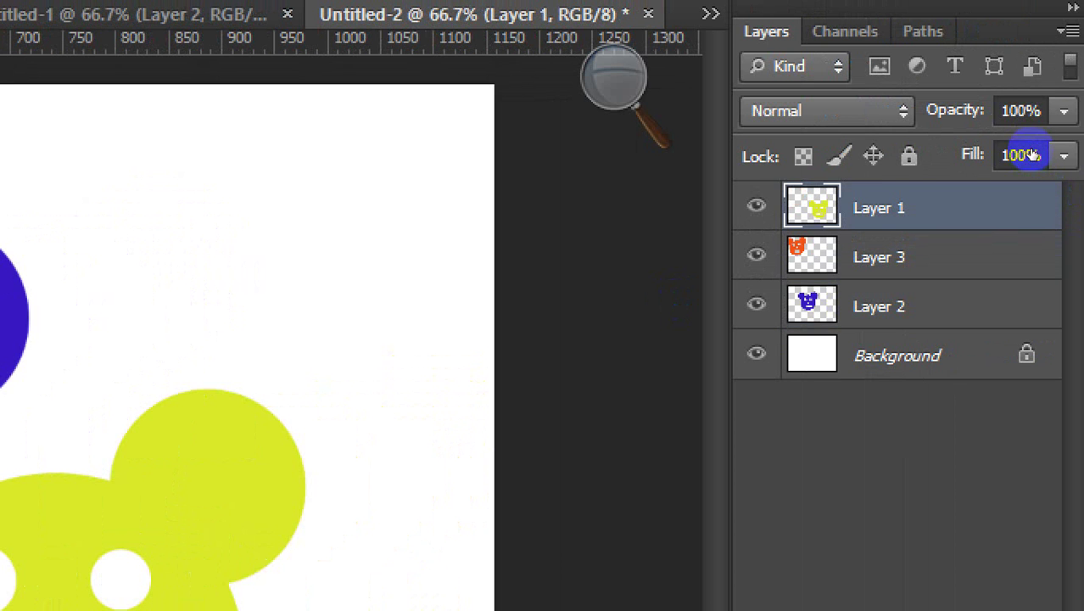
key("alt+bracketleft")
key("alt+bracketleft")
key("ctrl+bracketright")
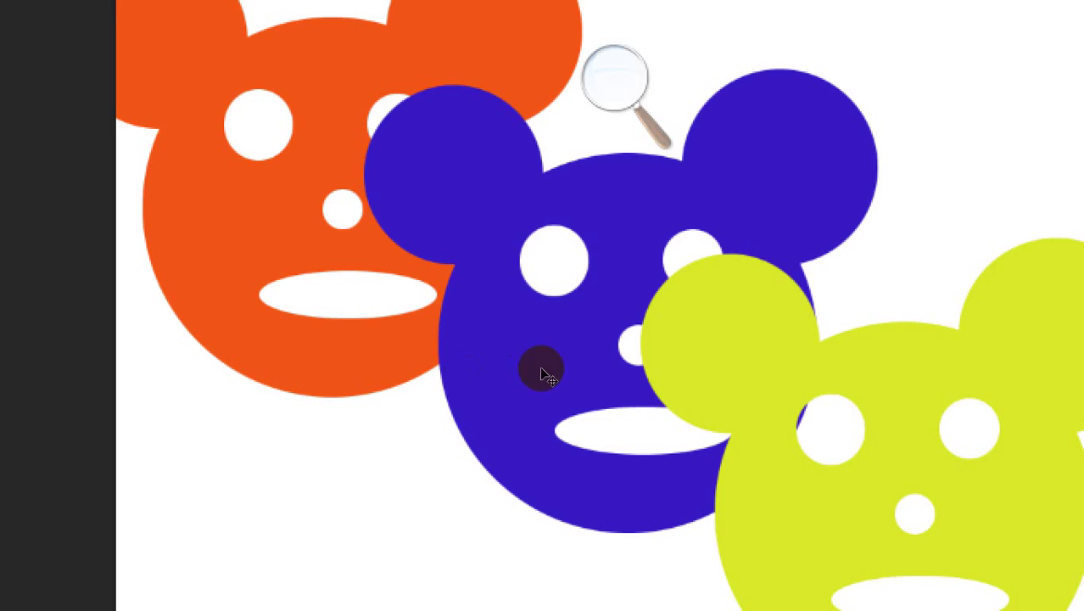
Rearrange the faces on the canvas, placing yellow at the upper left, blue beside it and orange at the lower right
left_click_drag(428, 595, 139, 486)
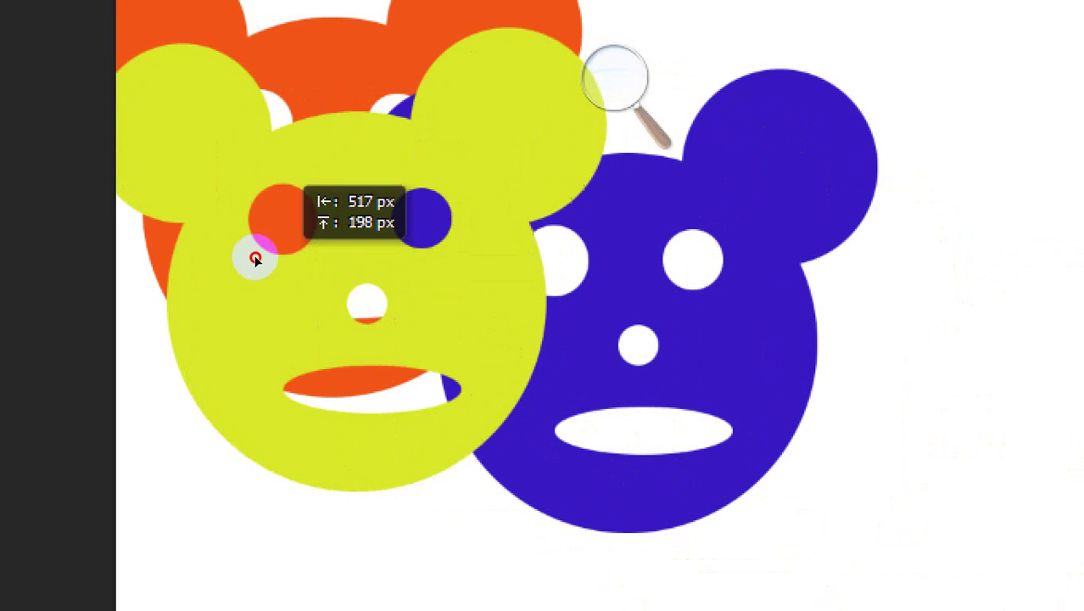
left_click_drag(255, 258, 254, 260)
left_click_drag(353, 145, 537, 322)
left_click_drag(493, 278, 435, 308)
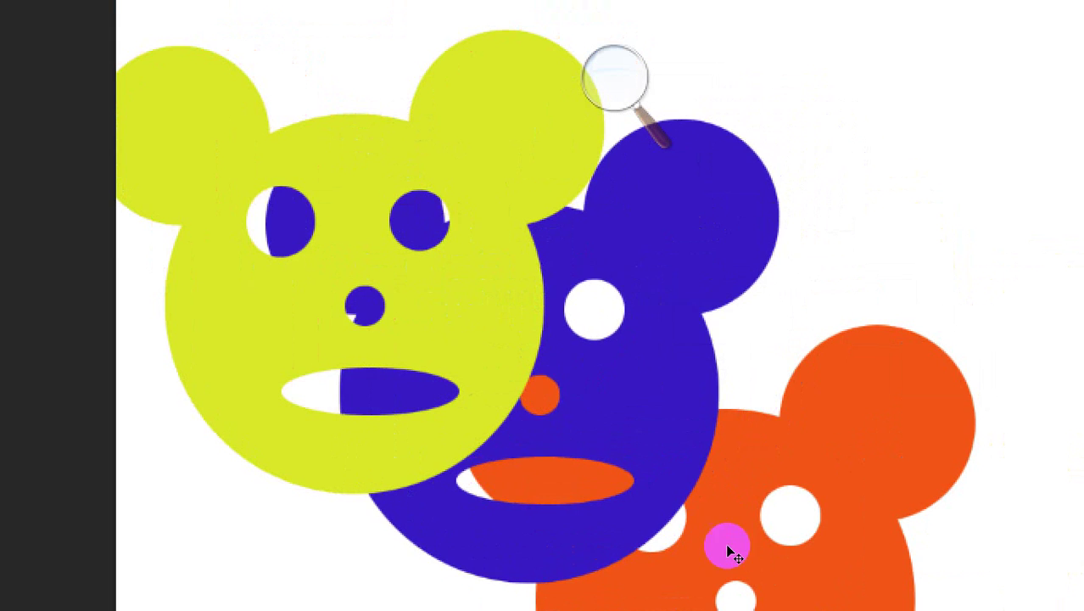
left_click_drag(556, 447, 569, 419)
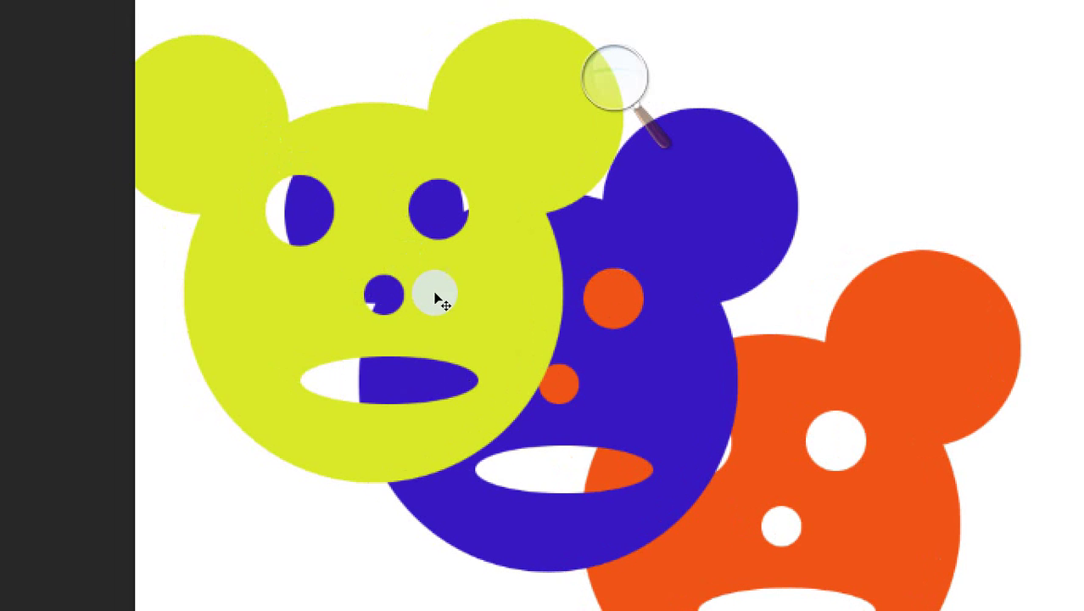
left_click_drag(436, 298, 486, 279)
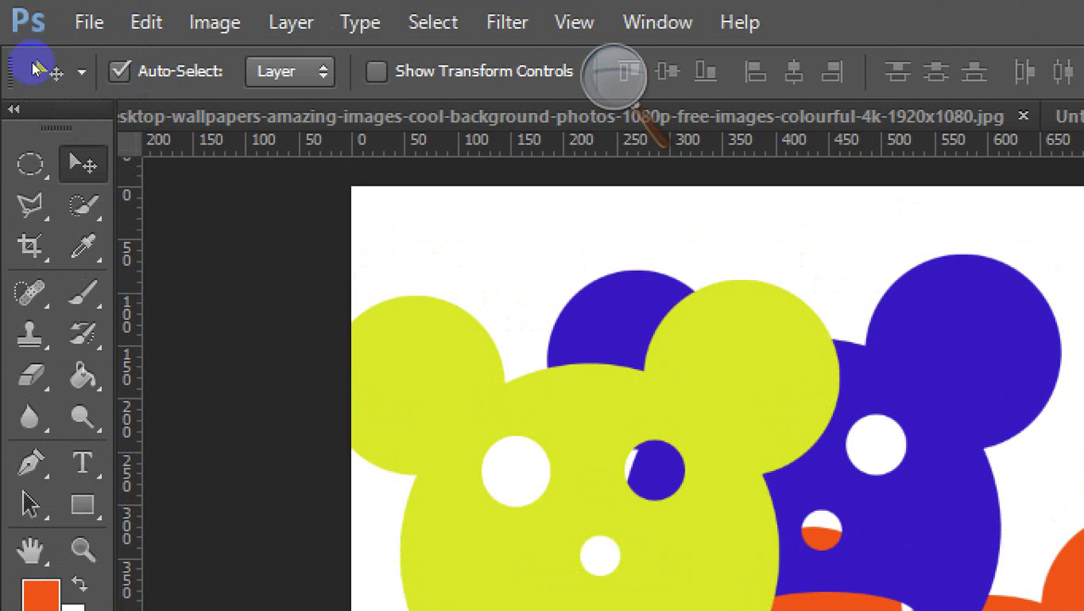
With the face layers hidden, draw an elliptical head selection about 310 px wide and add two ear circles about 145 and 160 px wide
key("m")
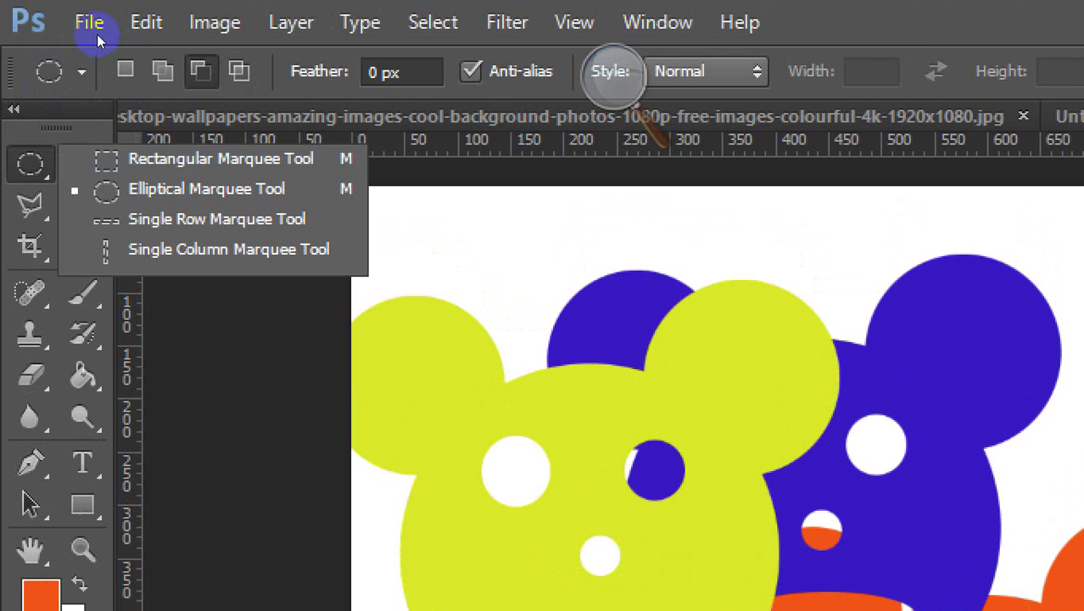
left_click(64, 44)
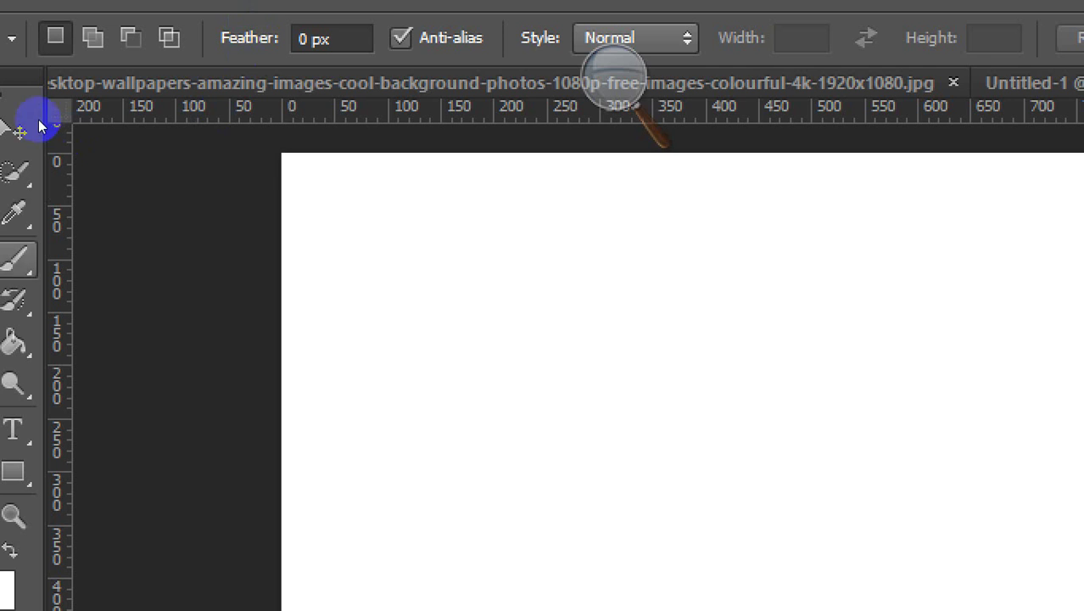
left_click_drag(615, 303, 941, 610)
left_click_drag(533, 320, 532, 303)
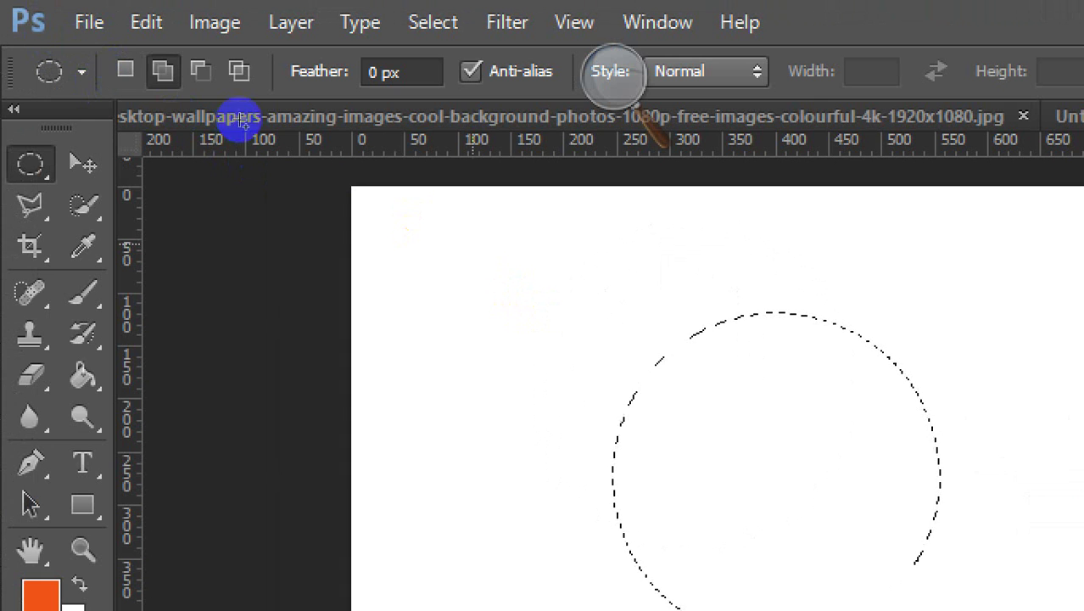
left_click_drag(547, 247, 699, 400)
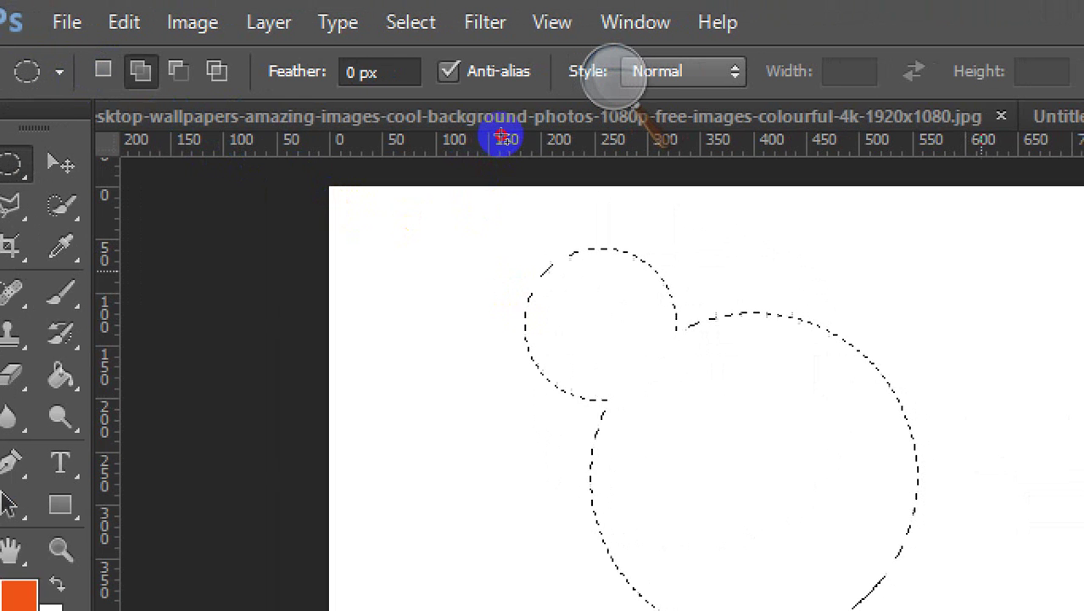
left_click_drag(1007, 269, 838, 437)
left_click_drag(445, 218, 445, 218)
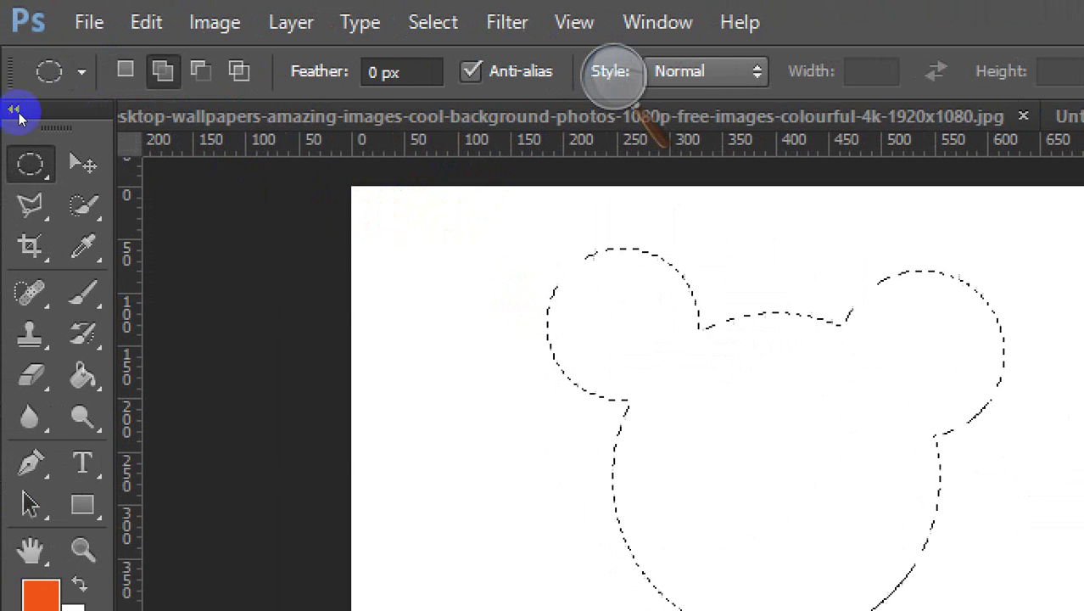
Subtract an eye circle about 70 px wide from the head selection and fill the remaining selection with the orange foreground colour
key("alt")
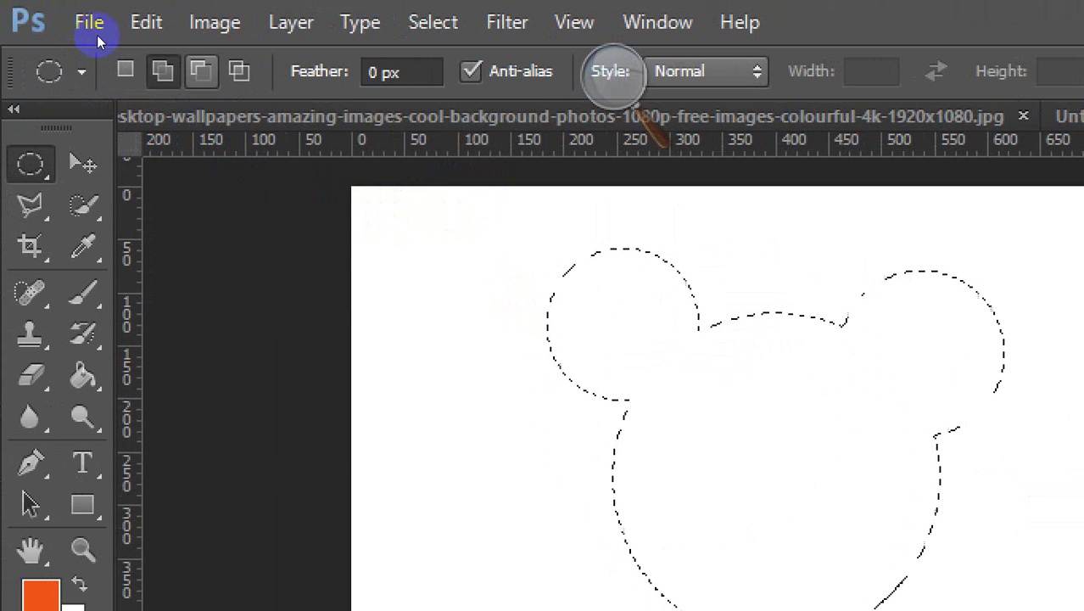
left_click_drag(352, 200, 351, 200)
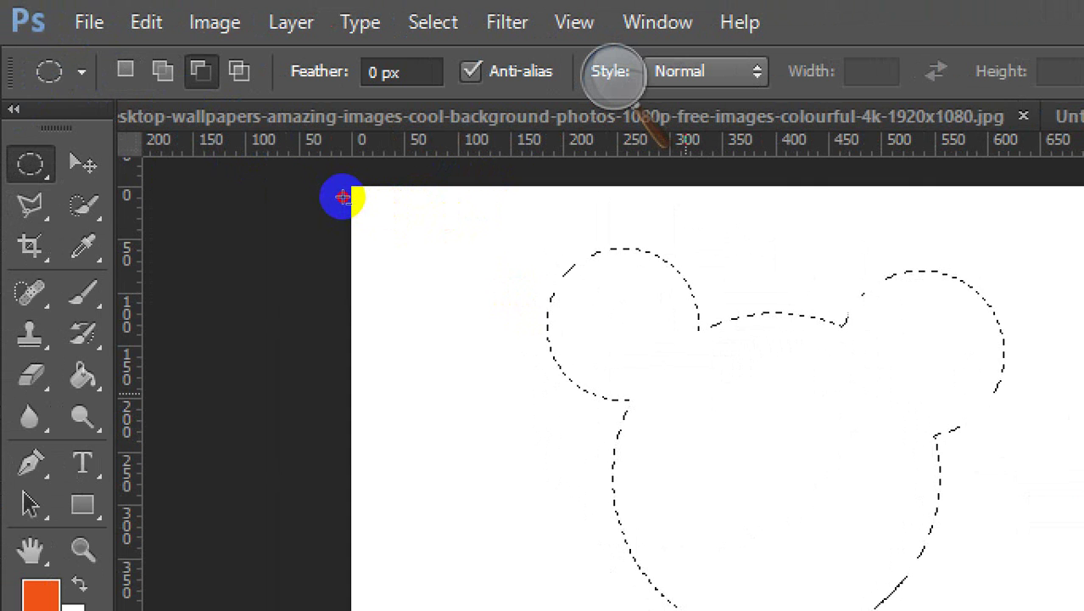
left_click_drag(686, 388, 757, 463)
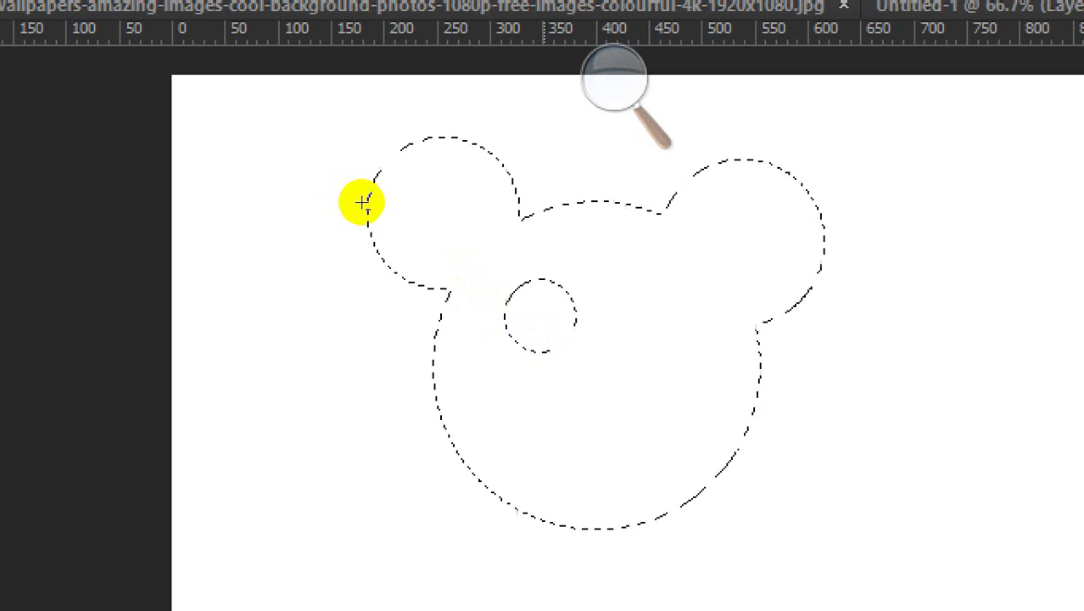
key("alt+BackSpace")
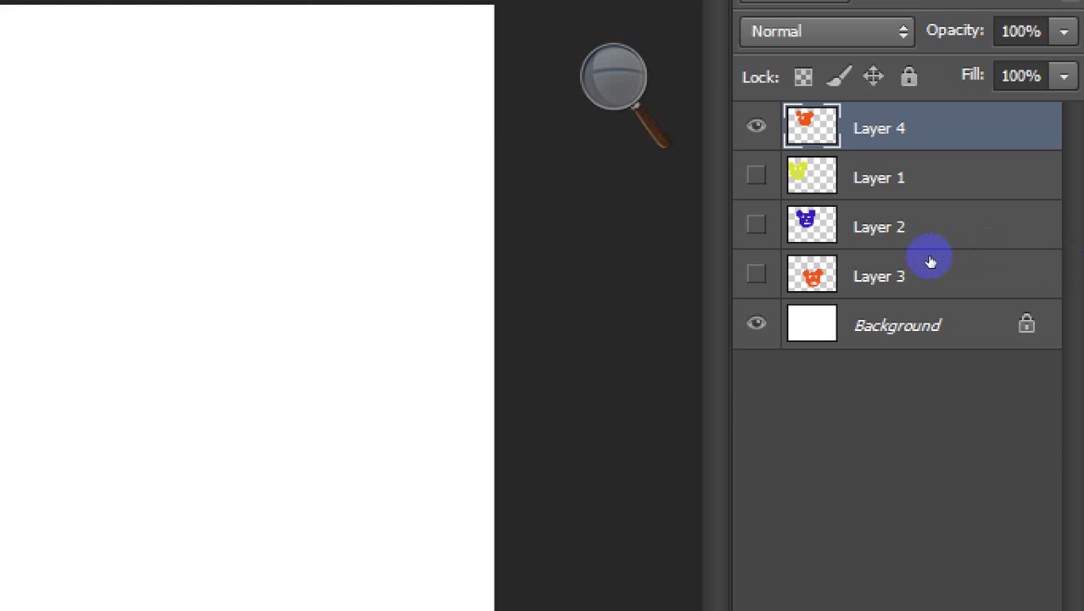
Hide the Background layer and inspect the cut-out eye of the orange shape up close
left_click(758, 322)
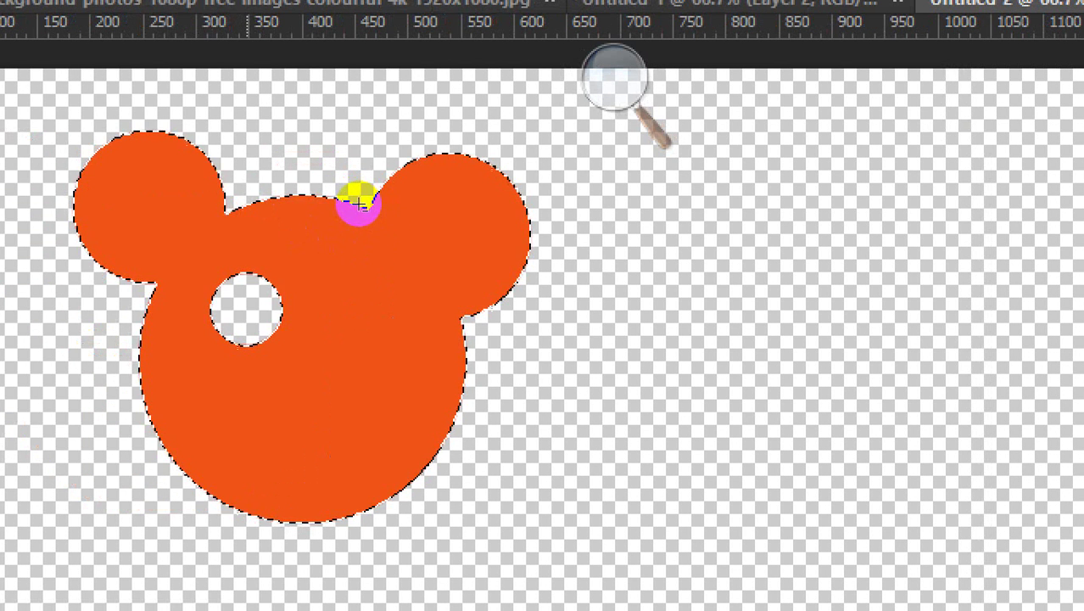
mouse_move(353, 202)
left_mouse_down()
mouse_move(366, 222)
mouse_move(358, 213)
left_mouse_up()
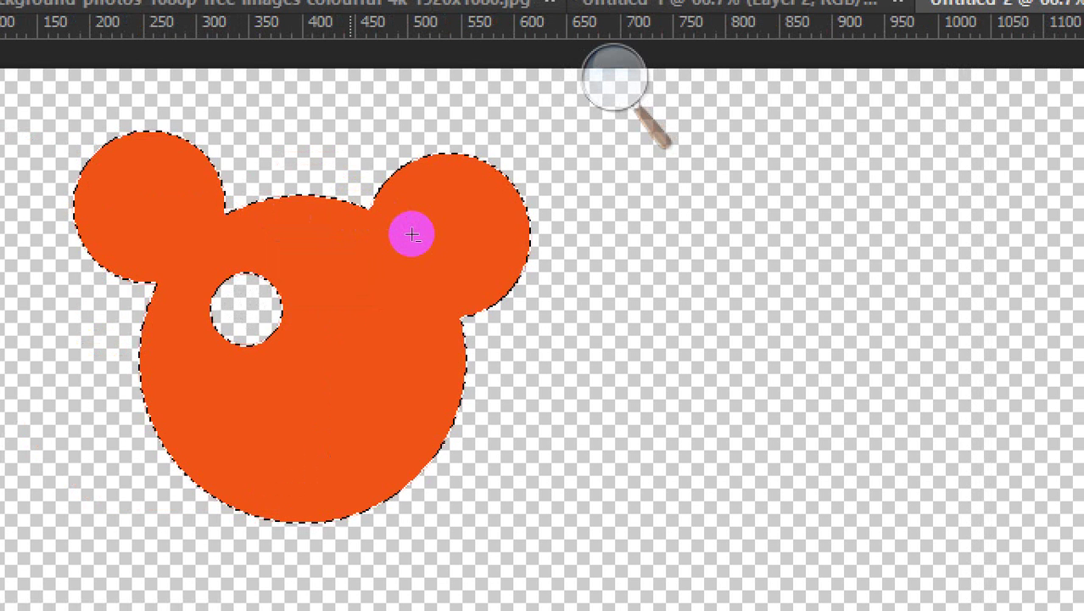
left_click(560, 100)
key("super+plus")
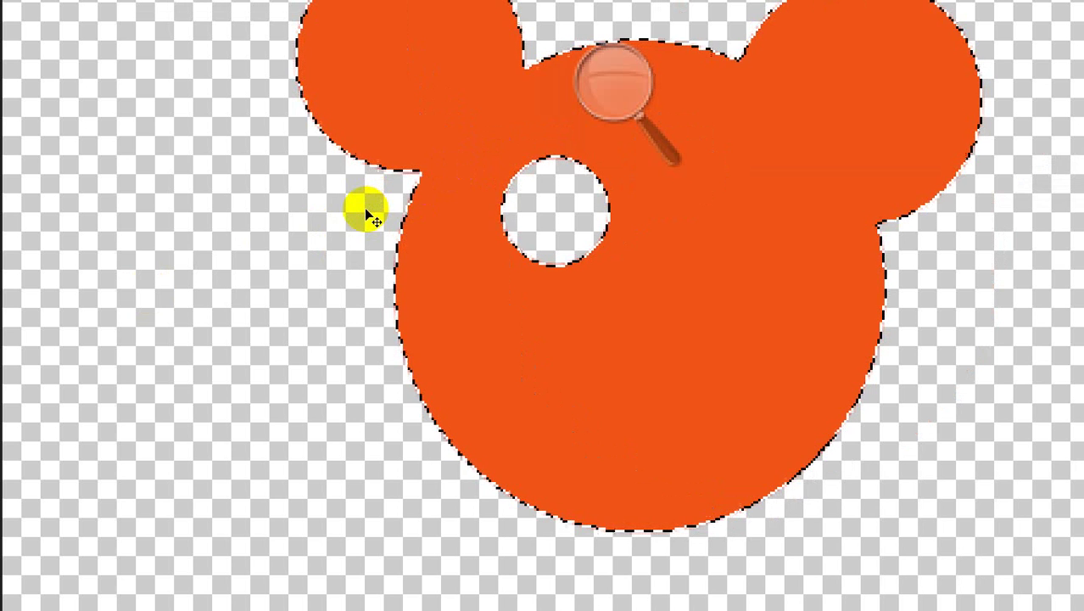
Clear the orange fill from the bear-face selection and refill it with the orange foreground colour
key("Delete")
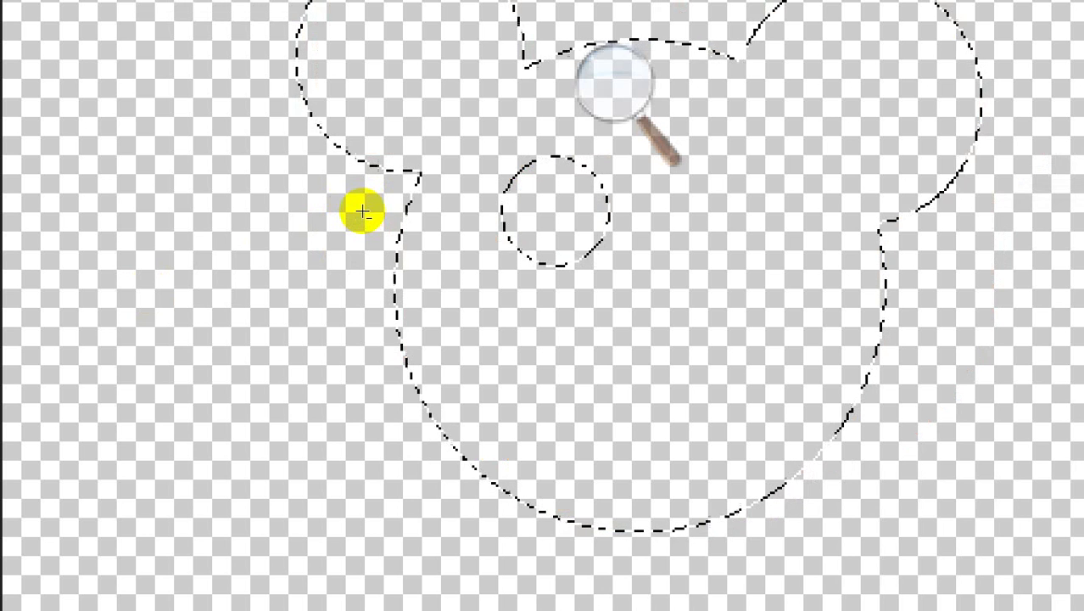
key("super")
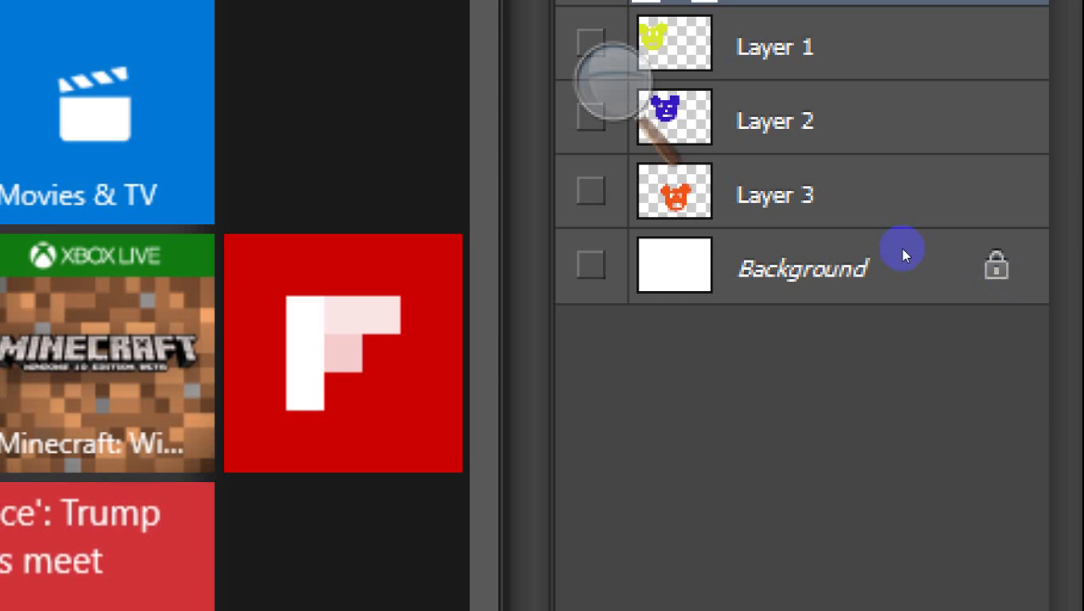
left_click(882, 248)
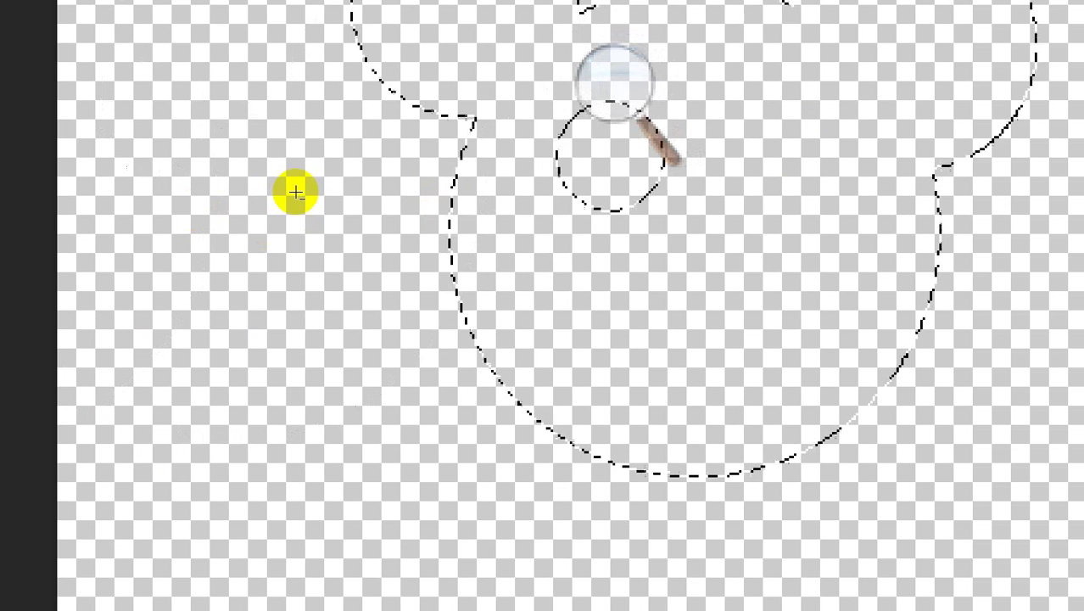
key("alt+BackSpace")
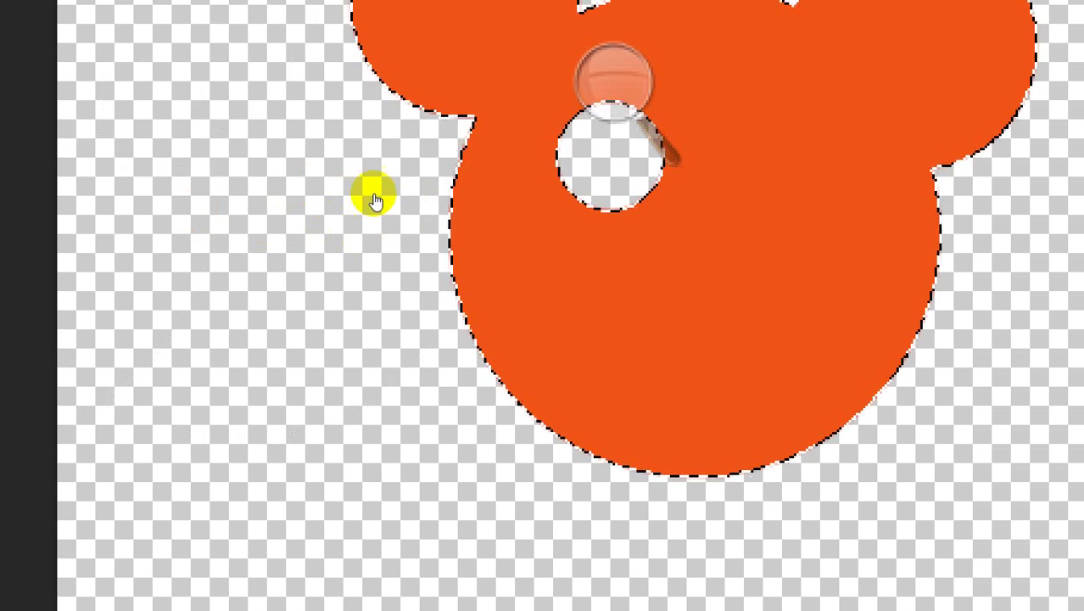
key("ctrl+d")
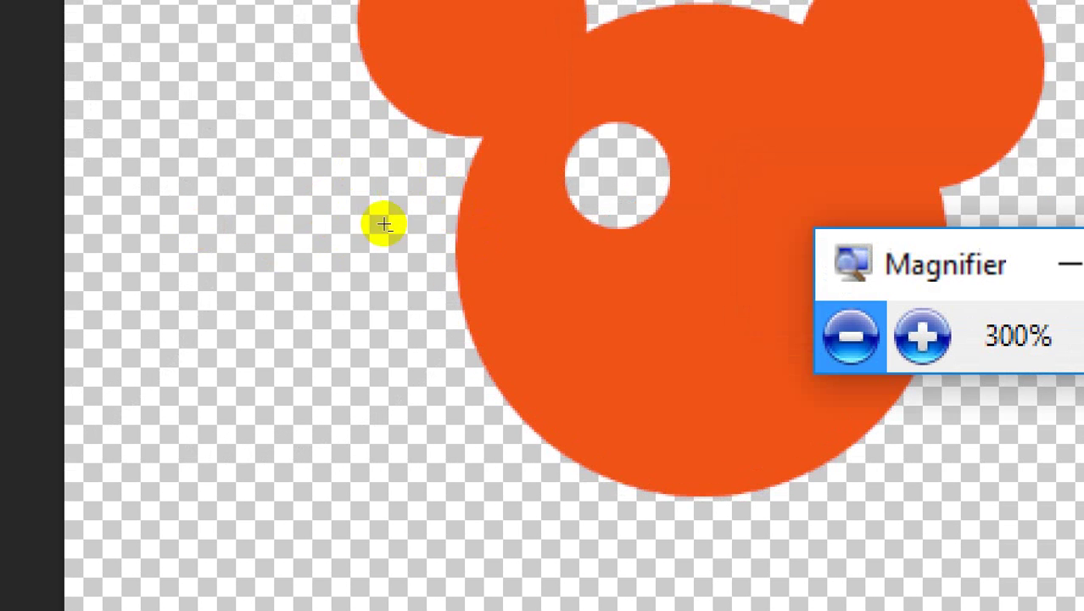
left_click(362, 215)
left_click(355, 208)
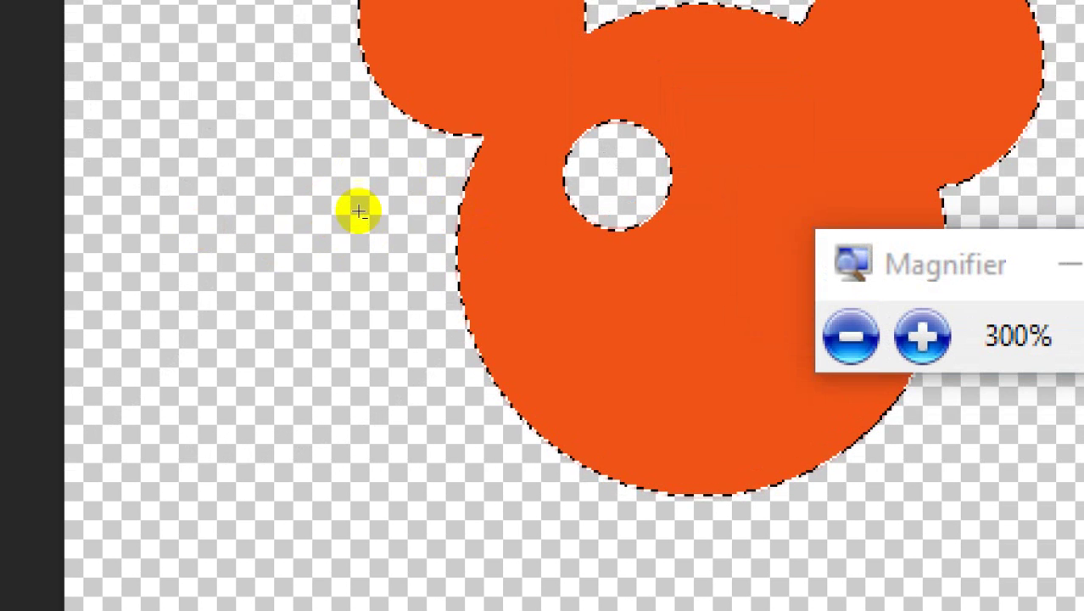
Subtract several overlapping ellipses around the cut-out eye of the bear-face selection and fill the remaining selection with orange
left_click_drag(355, 207, 366, 221)
left_click_drag(353, 210, 360, 223)
left_click_drag(353, 214, 359, 224)
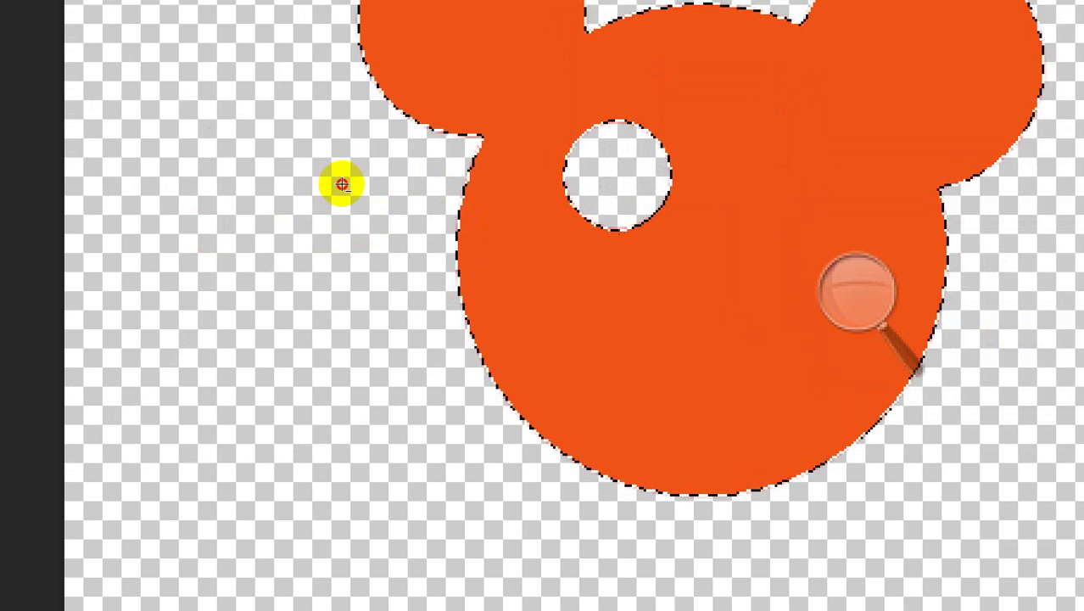
mouse_move(342, 184)
left_mouse_down()
mouse_move(375, 230)
mouse_move(370, 220)
mouse_move(394, 186)
left_mouse_up()
left_click_drag(358, 223, 375, 255)
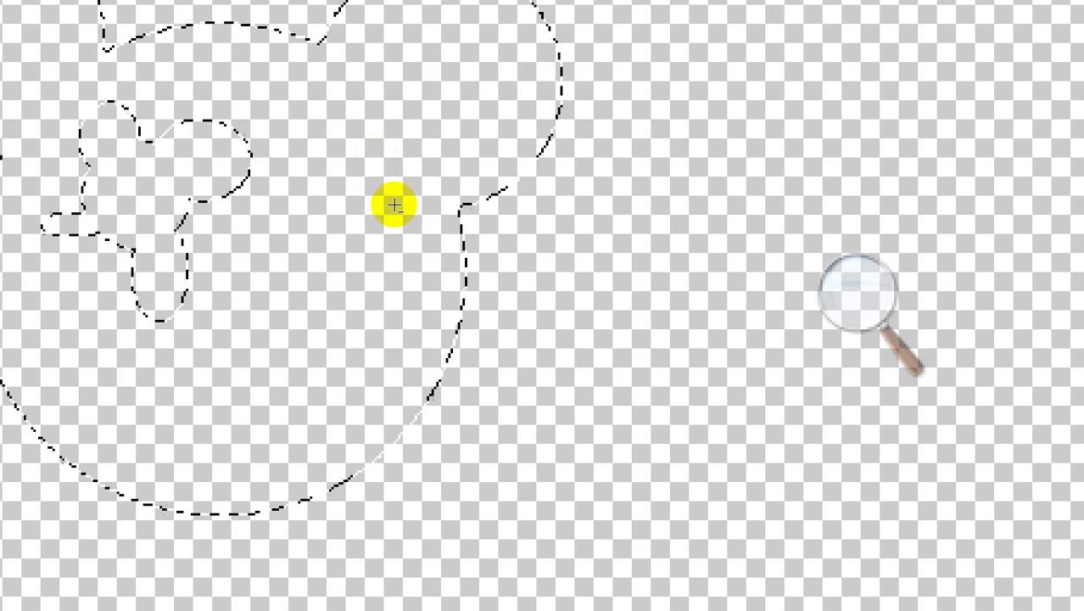
key("alt+BackSpace")
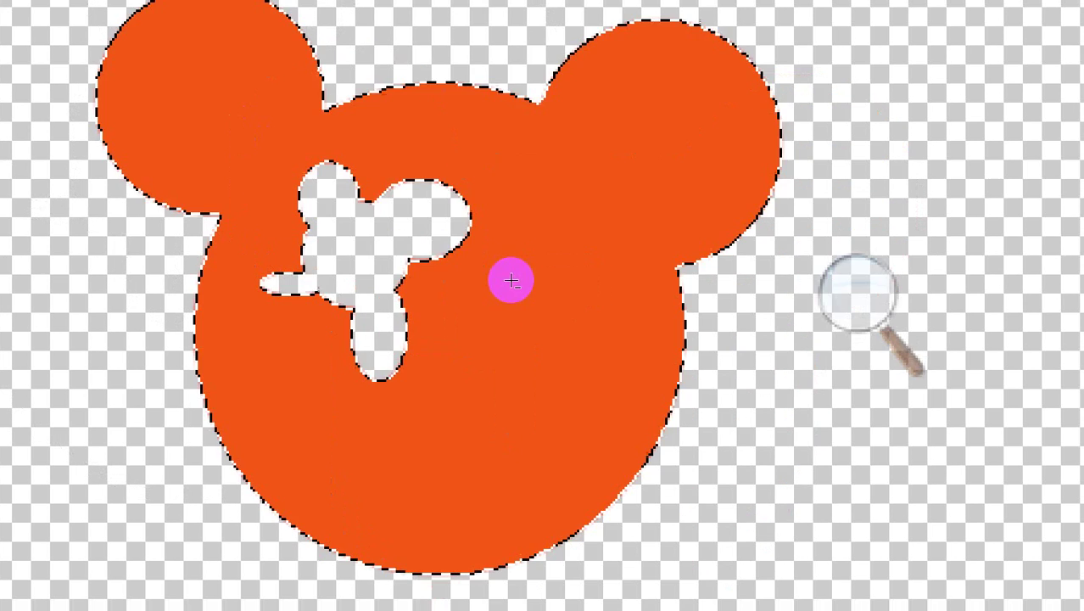
Delete Layer 5 and Layer 4 together
key("super+minus")
key("super+minus")
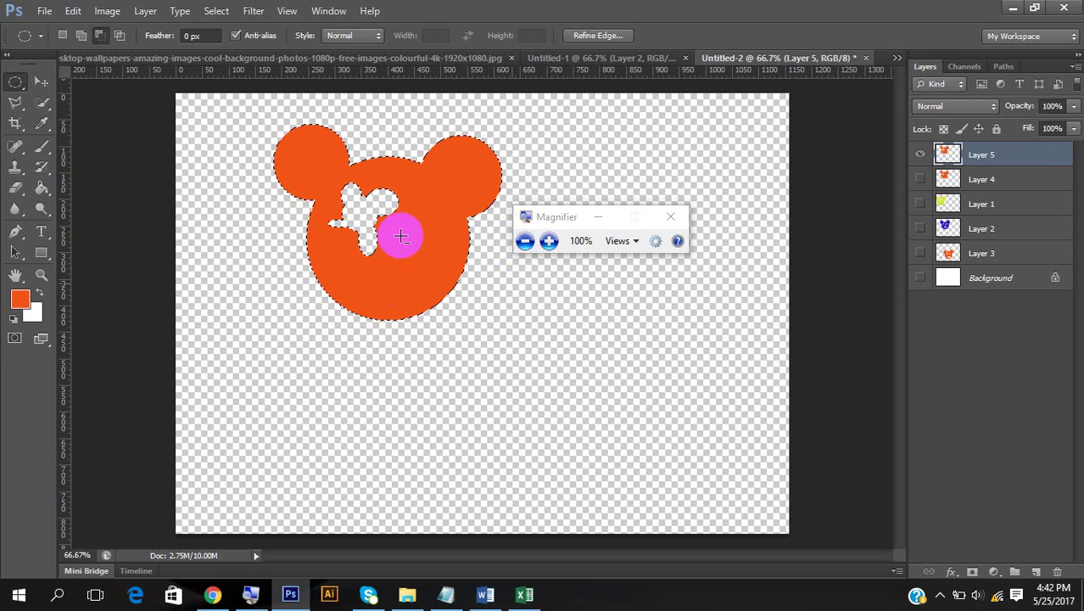
left_click_drag(564, 213, 633, 206)
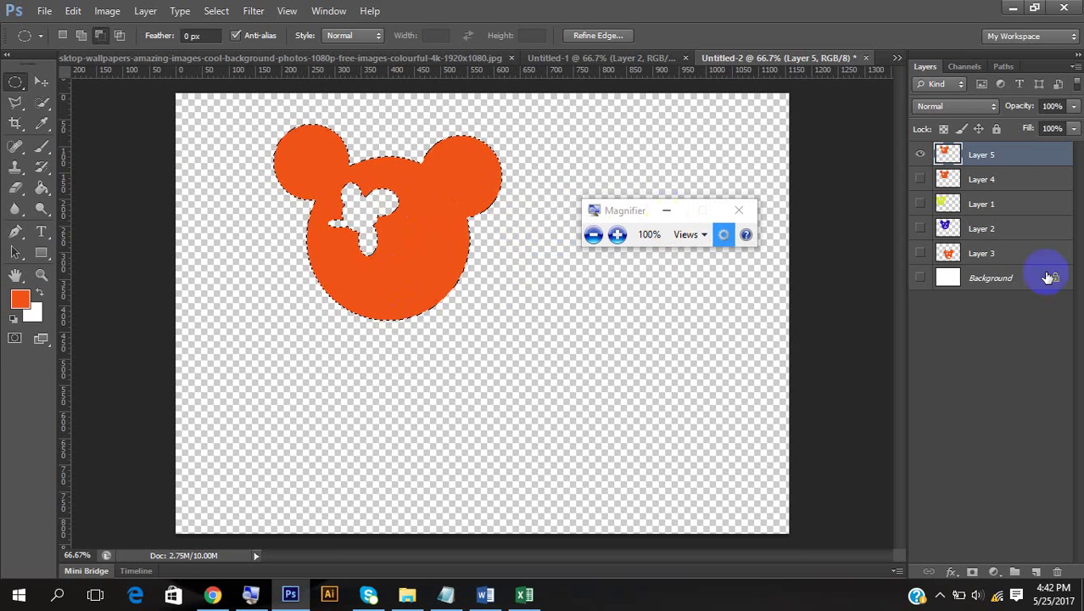
left_click(999, 180, "shift")
left_click(1058, 572)
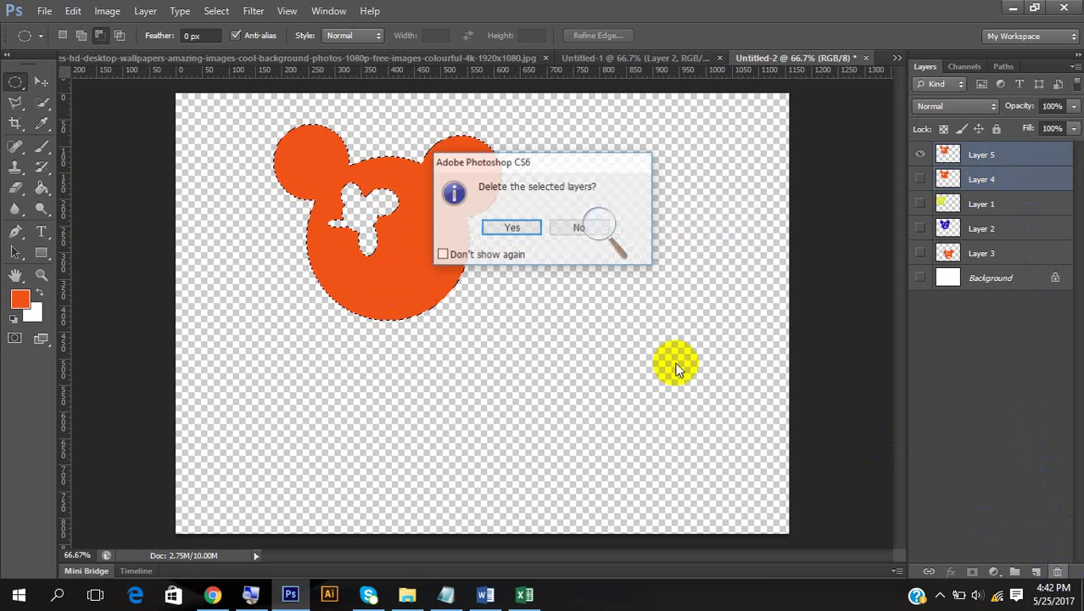
left_click(523, 231)
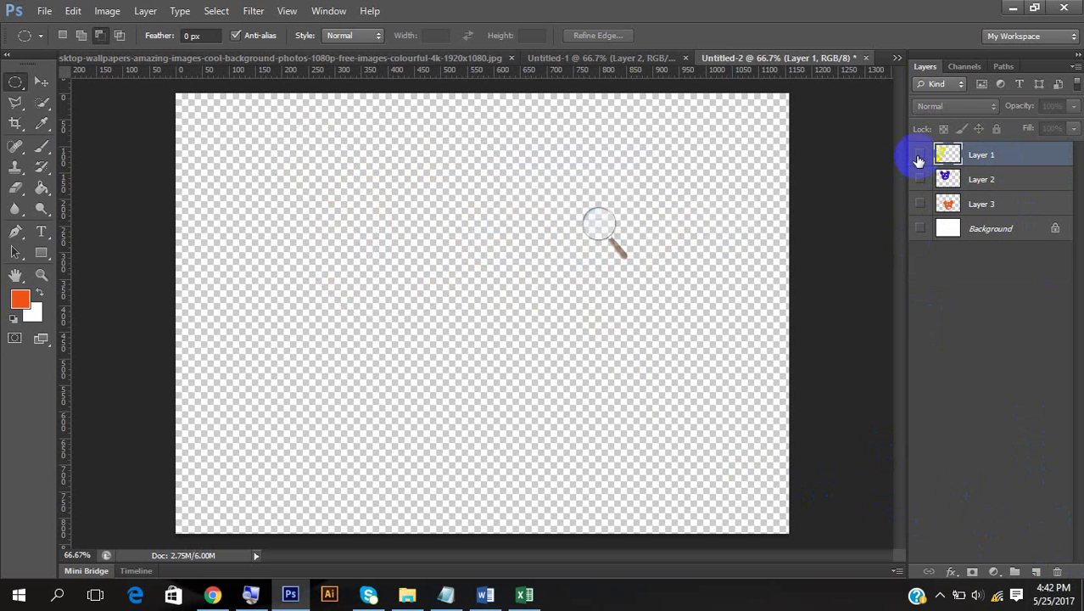
Show Layers 1, 2 and 3 and spread the yellow, blue and orange faces diagonally from upper left to lower right
left_click_drag(920, 154, 920, 205)
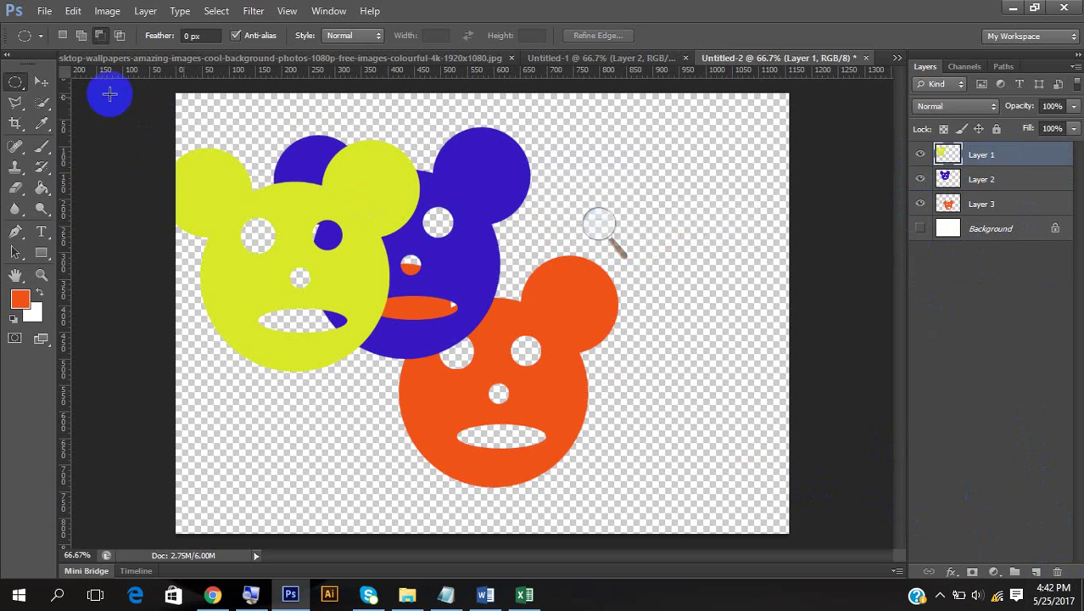
left_click(40, 81)
left_click_drag(317, 261, 330, 242)
left_click_drag(460, 262, 500, 330)
left_click_drag(588, 323, 661, 333)
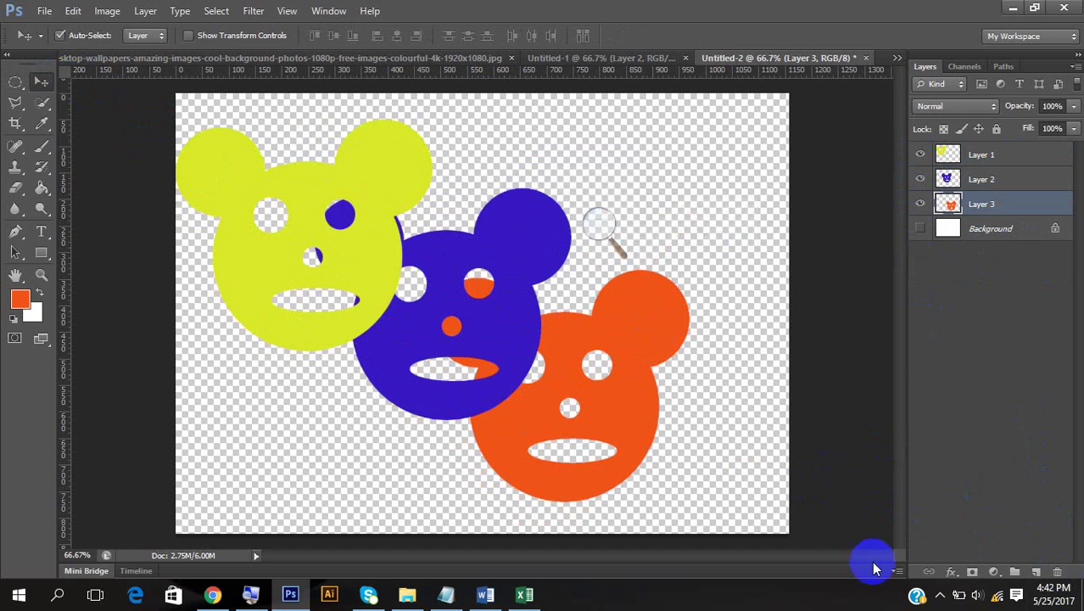
Add a new layer above Layer 1, with the three face layers hidden and the Background layer shown
left_click(939, 596)
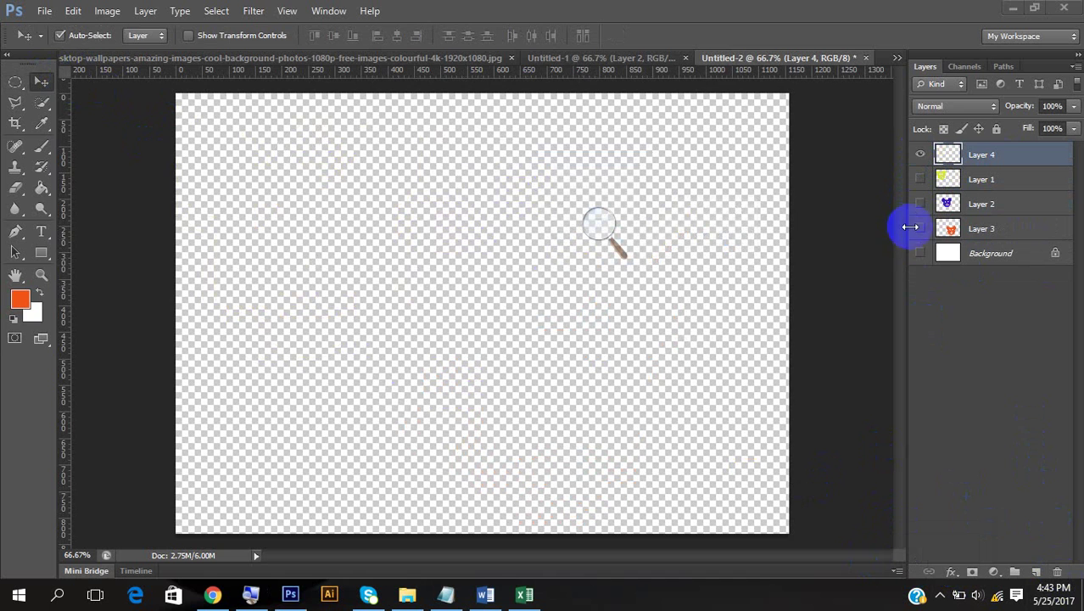
left_click(920, 253)
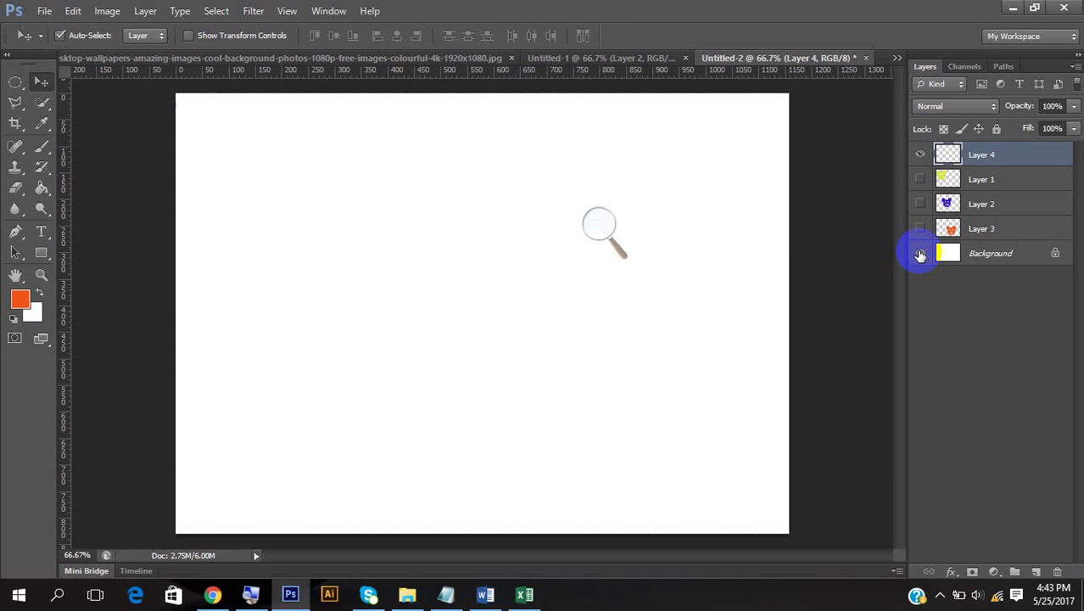
left_click(600, 231)
left_click_drag(629, 211, 929, 361)
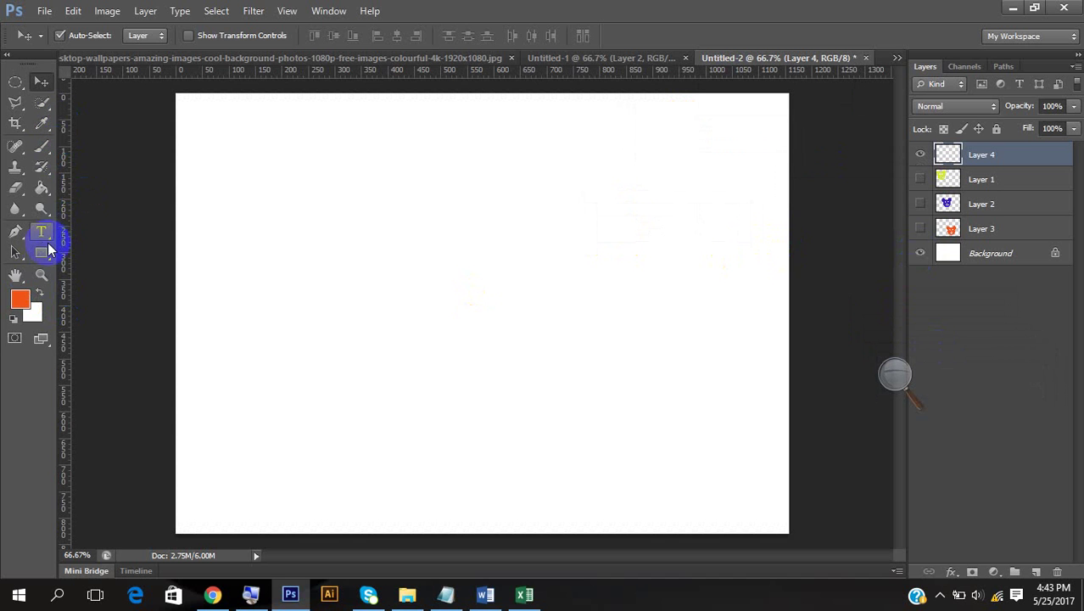
Fill the Background layer with the orange foreground colour
left_click(12, 85)
left_click_drag(12, 85, 68, 94)
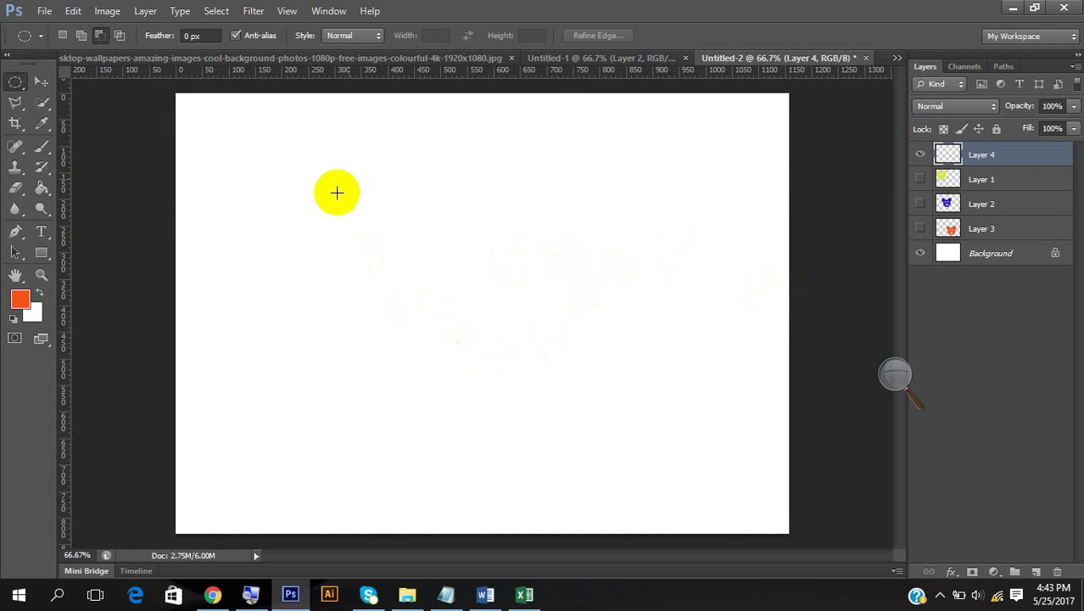
left_click(973, 258)
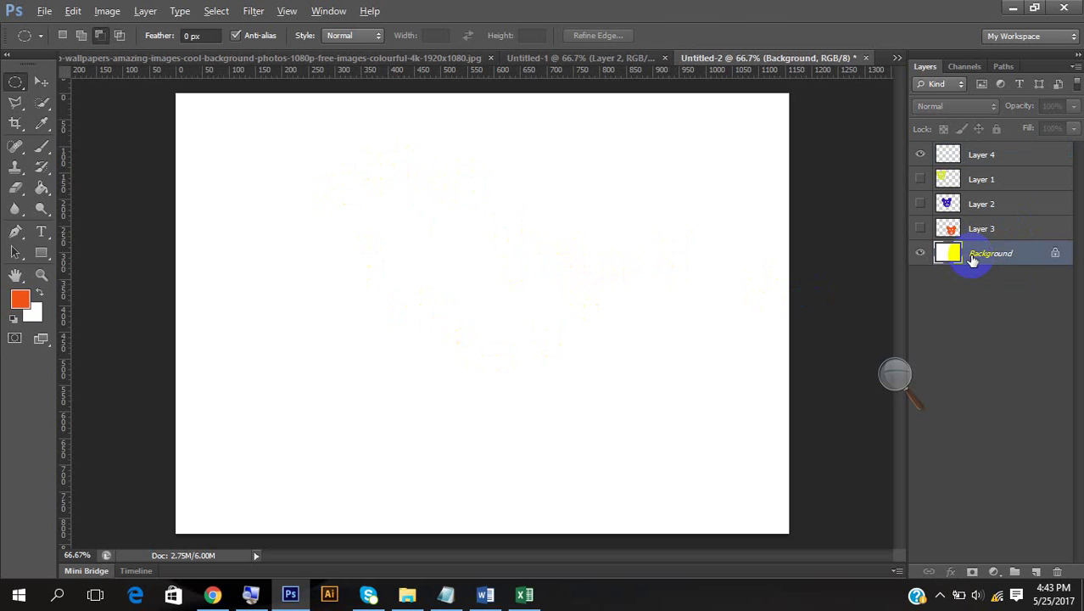
key("alt+BackSpace")
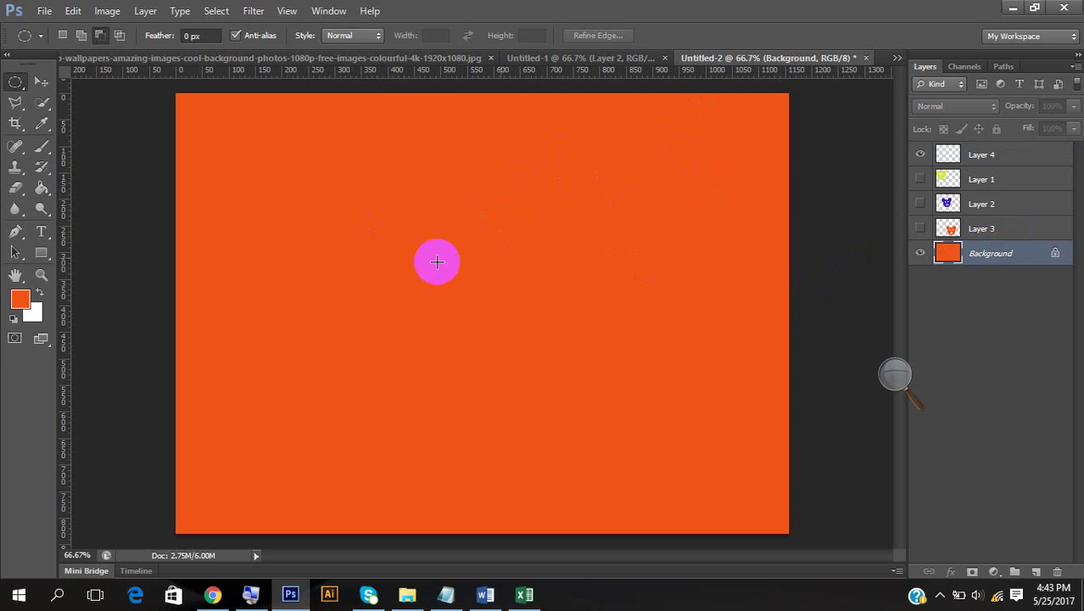
Draw a circular selection about 520 px wide and, with Layer 4 active, subtract an inner ellipse about 420 by 345 px
left_click_drag(335, 143, 613, 420)
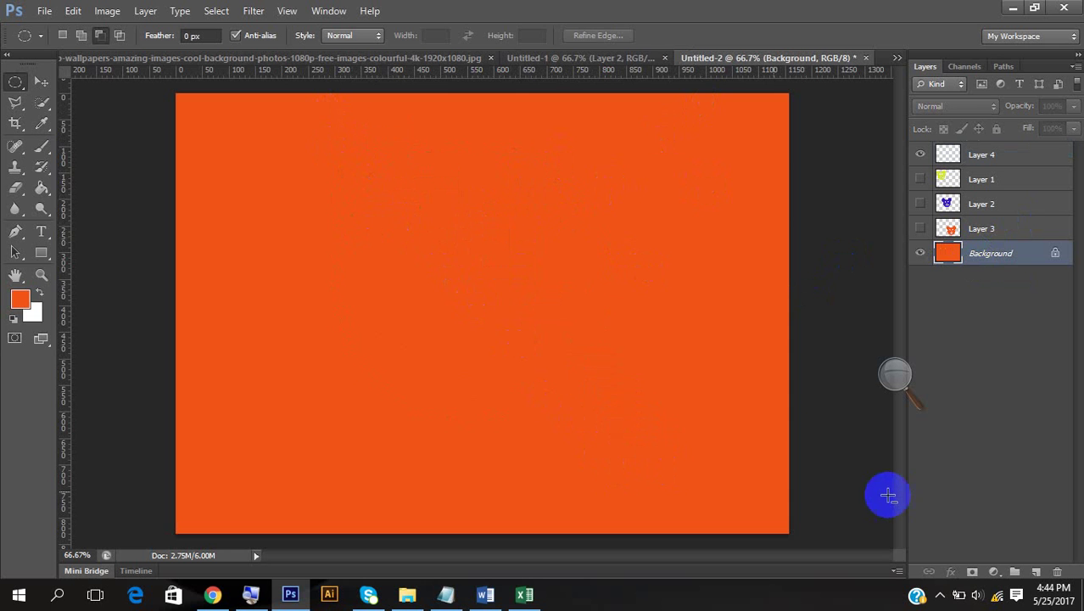
left_click(1004, 154)
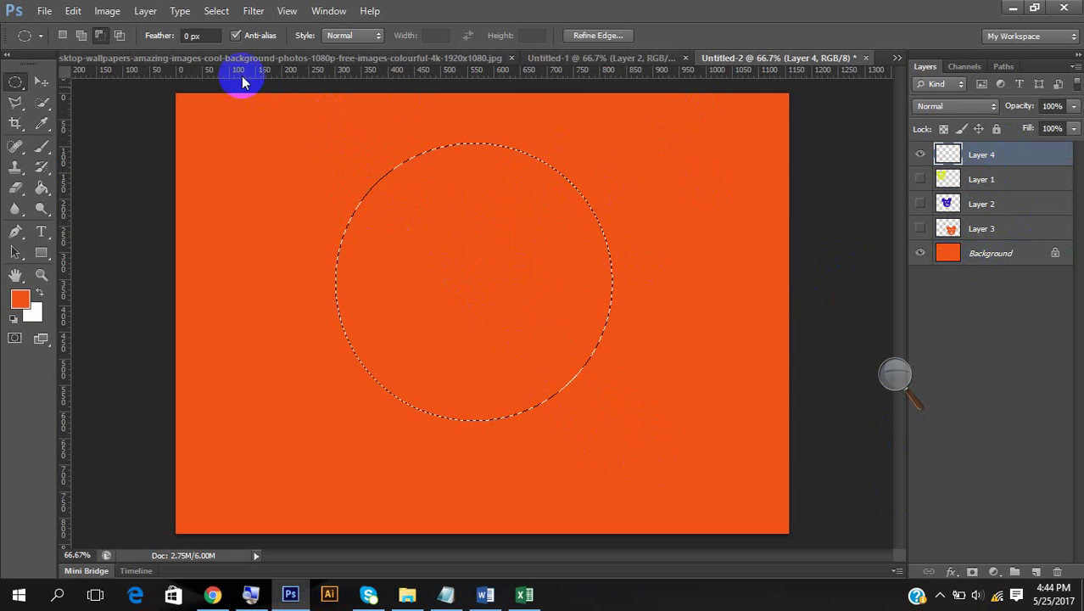
left_click(80, 35)
left_click(98, 34)
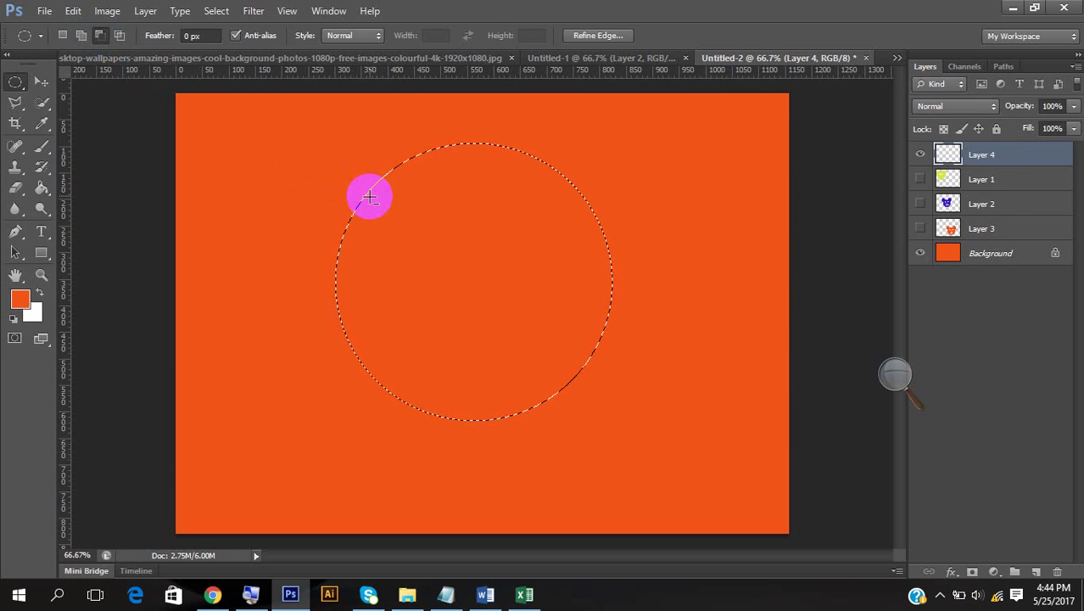
left_click(99, 35)
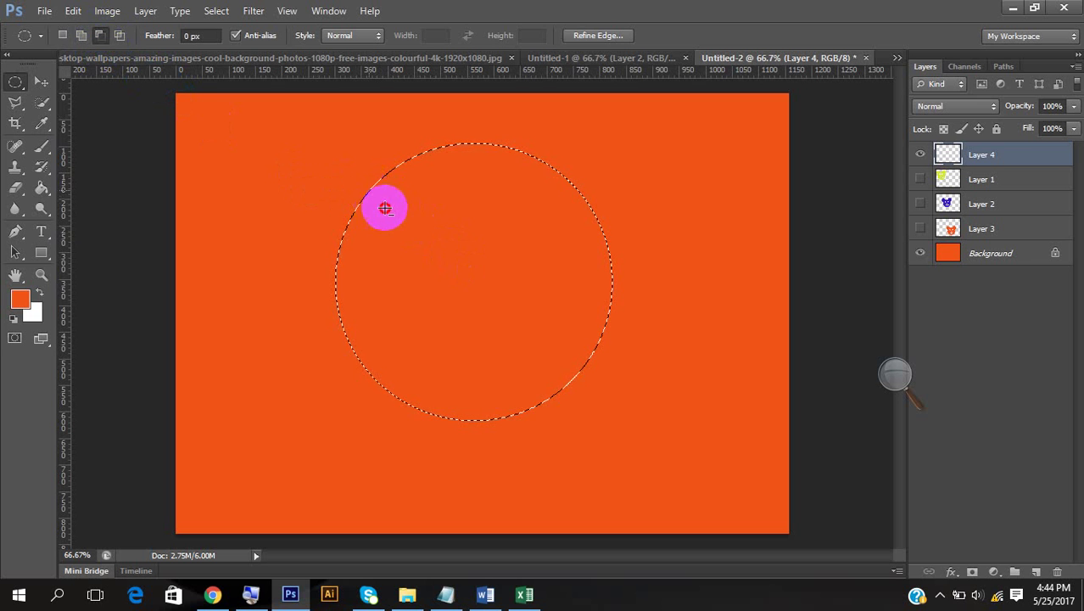
left_click_drag(386, 208, 591, 371)
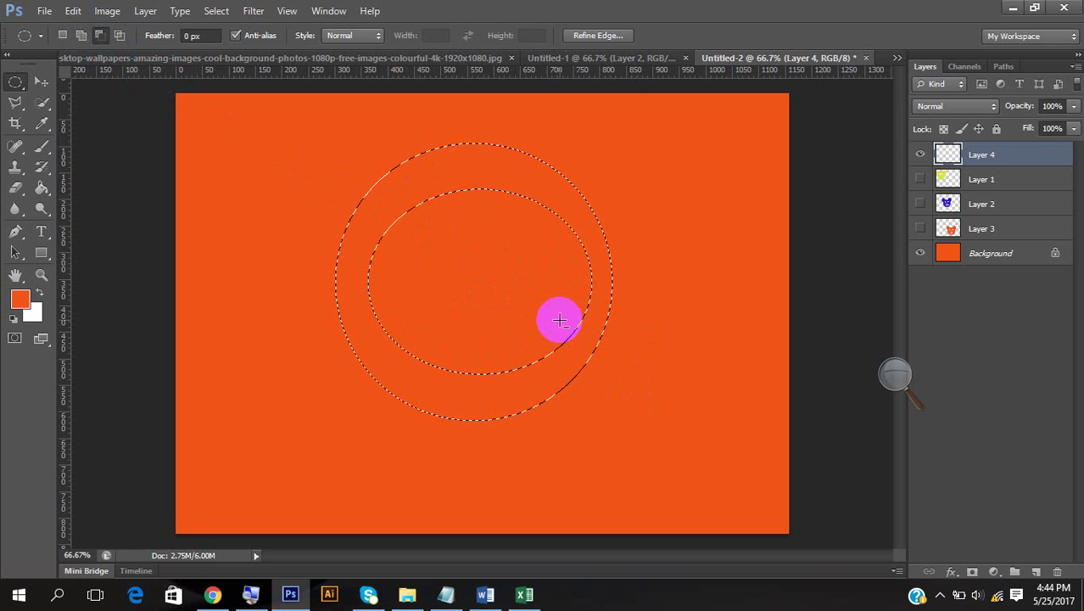
Set the foreground colour to green 10a27a
key("ctrl+BackSpace")
key("ctrl+z")
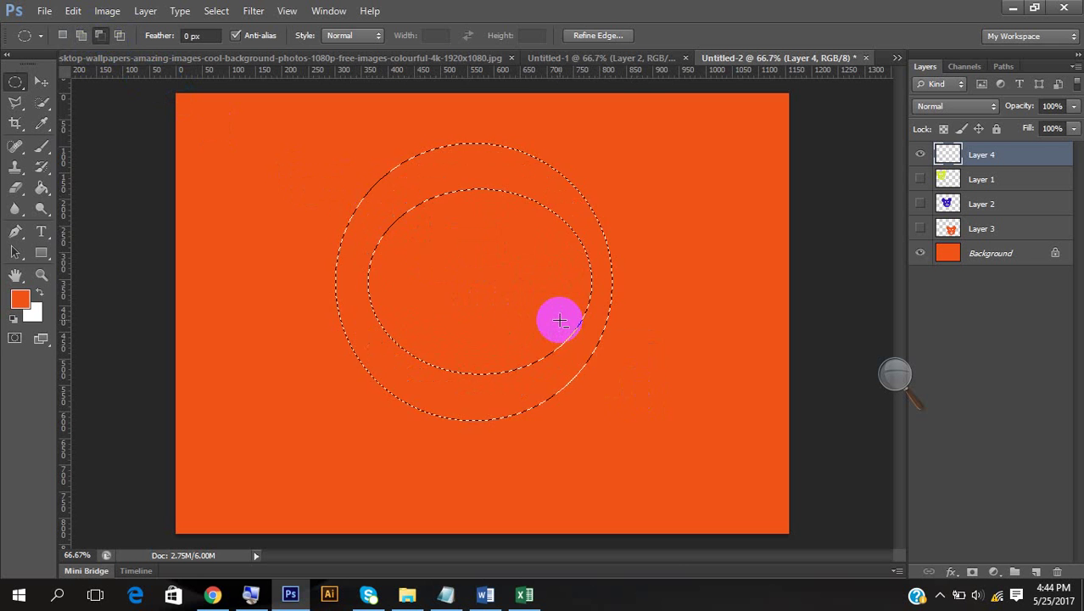
key("ctrl+plus")
scroll(560, 320, "up", 1)
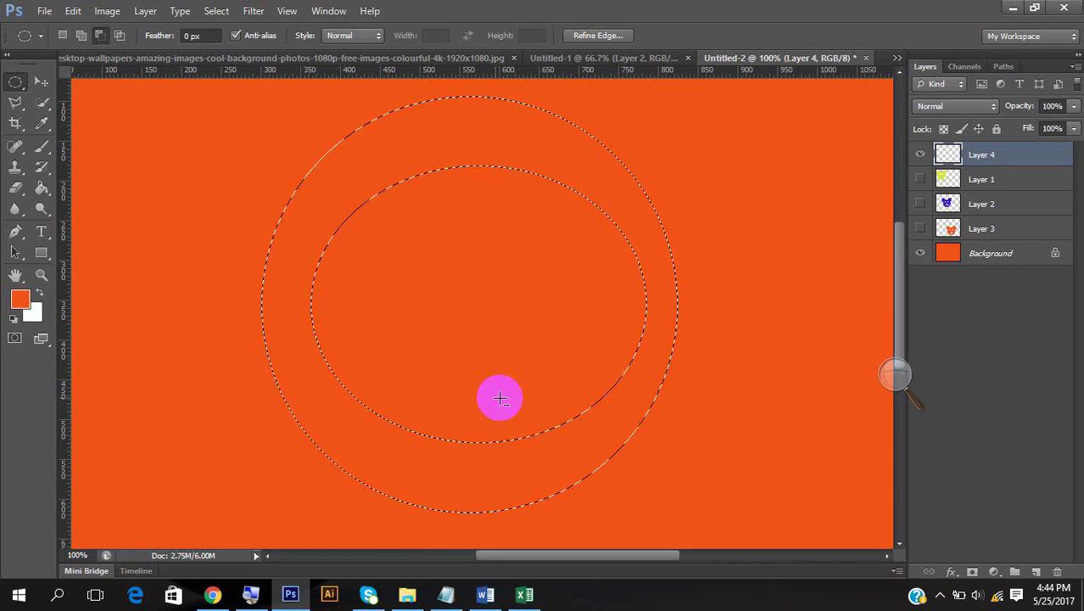
left_click(21, 294)
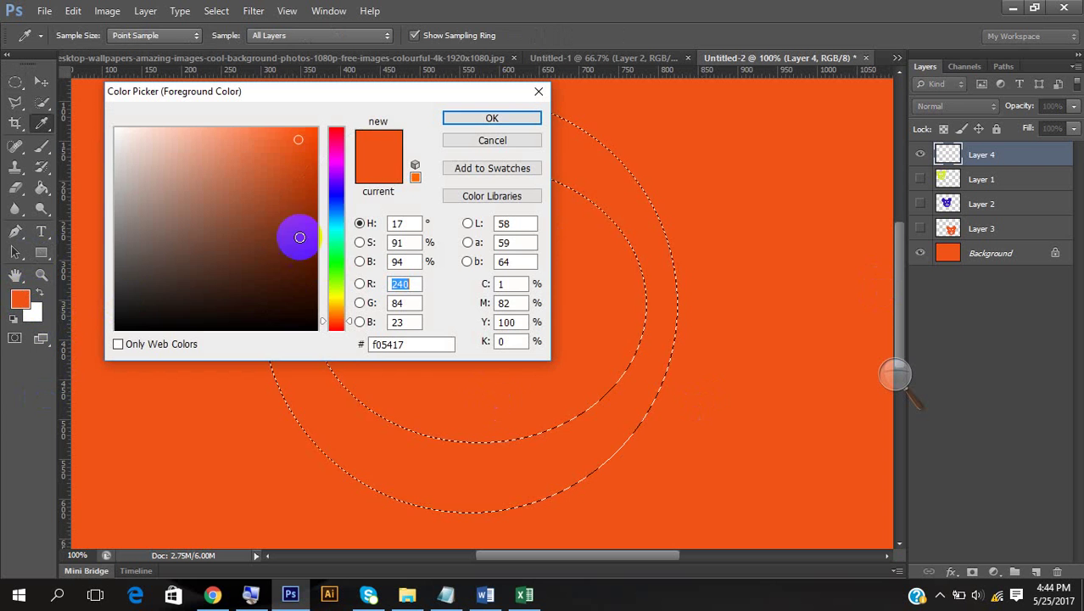
left_click_drag(337, 182, 336, 237)
left_click(297, 201)
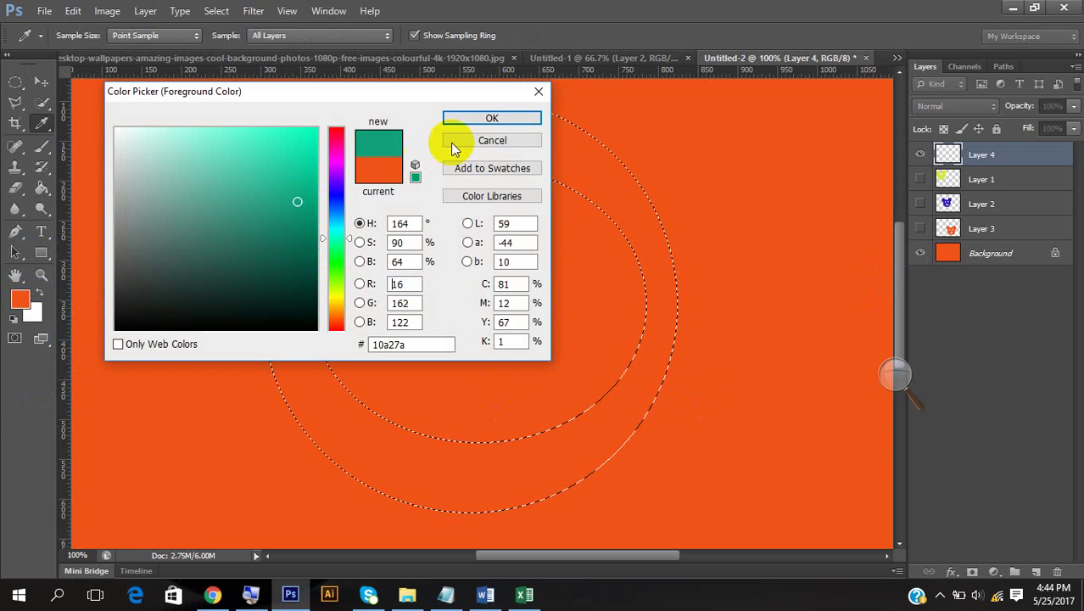
left_click(487, 119)
Fill the ring selection on Layer 4 with the green foreground colour using the Paint Bucket, and clear the fill
key("g")
left_click(408, 157)
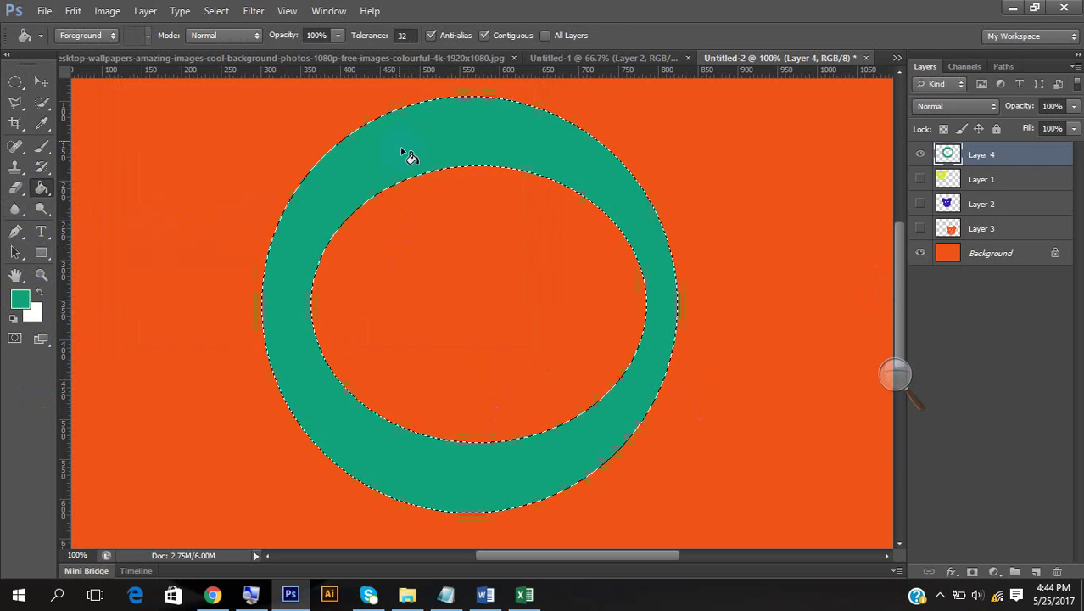
left_click(431, 188)
left_click(323, 282)
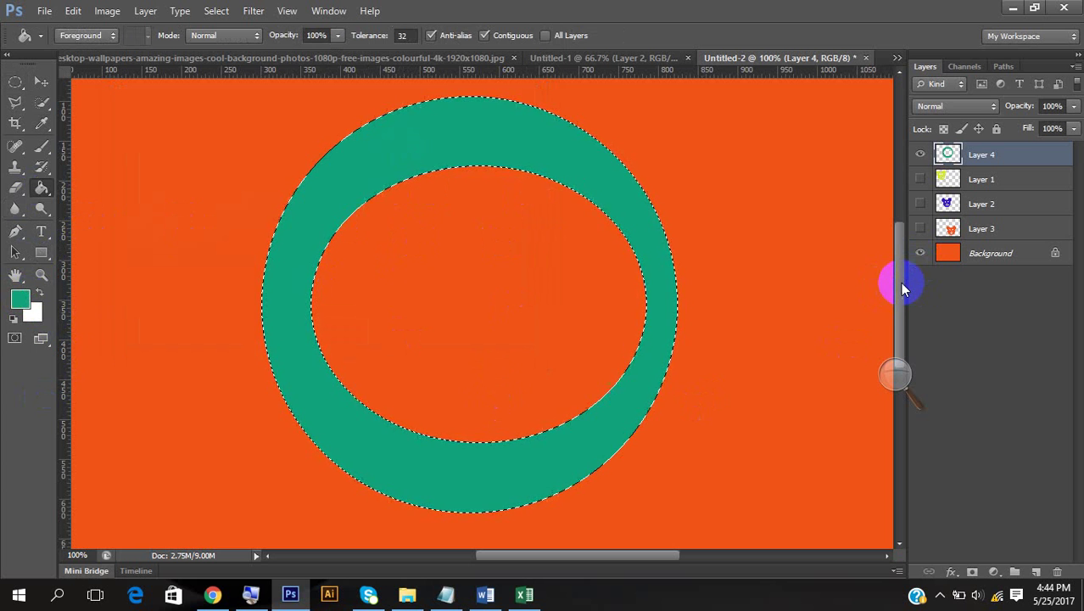
key("Delete")
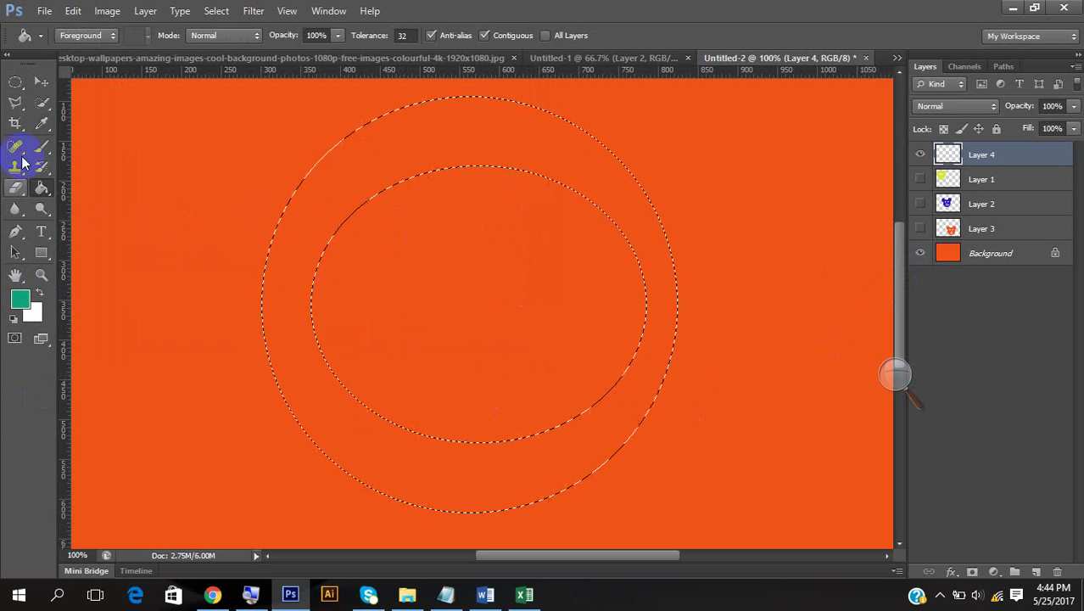
Try to subtract an ellipse about 150 by 95 px inside the ring selection's hole with the Elliptical Marquee tool
left_click(15, 82)
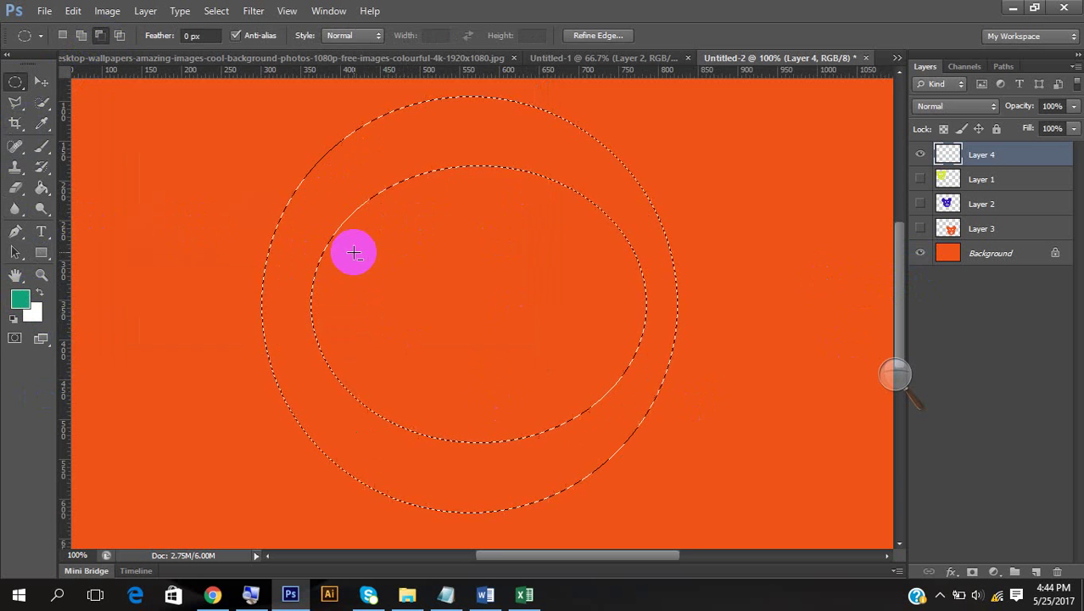
left_click_drag(354, 252, 473, 326)
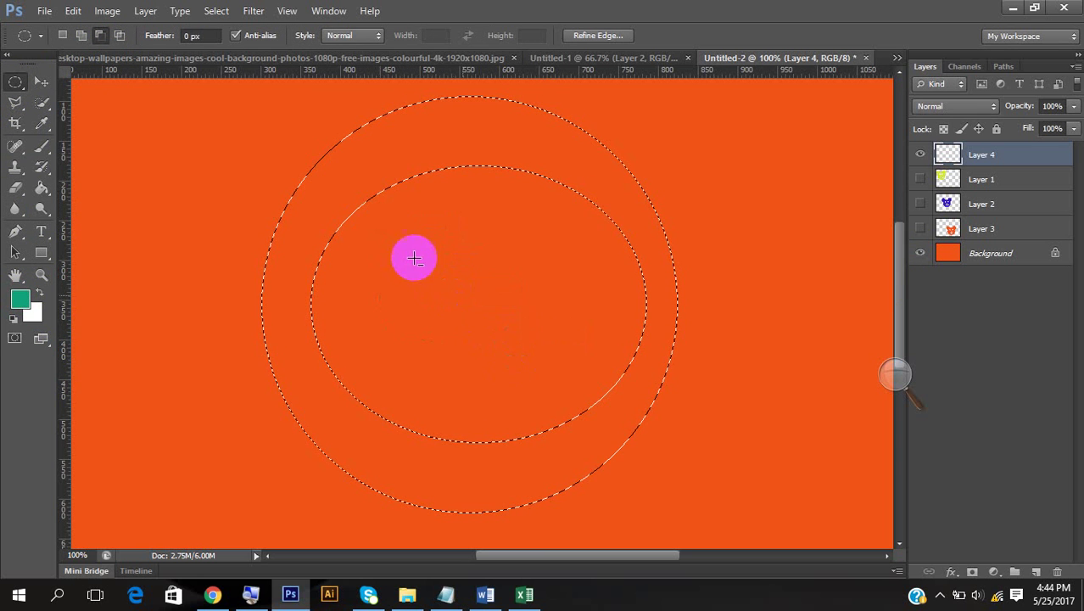
Add a circle about 155 px wide inside the ring's hole to the selection and fill the whole selection green on Layer 4
left_click_drag(414, 258, 558, 364)
left_click_drag(487, 307, 548, 349)
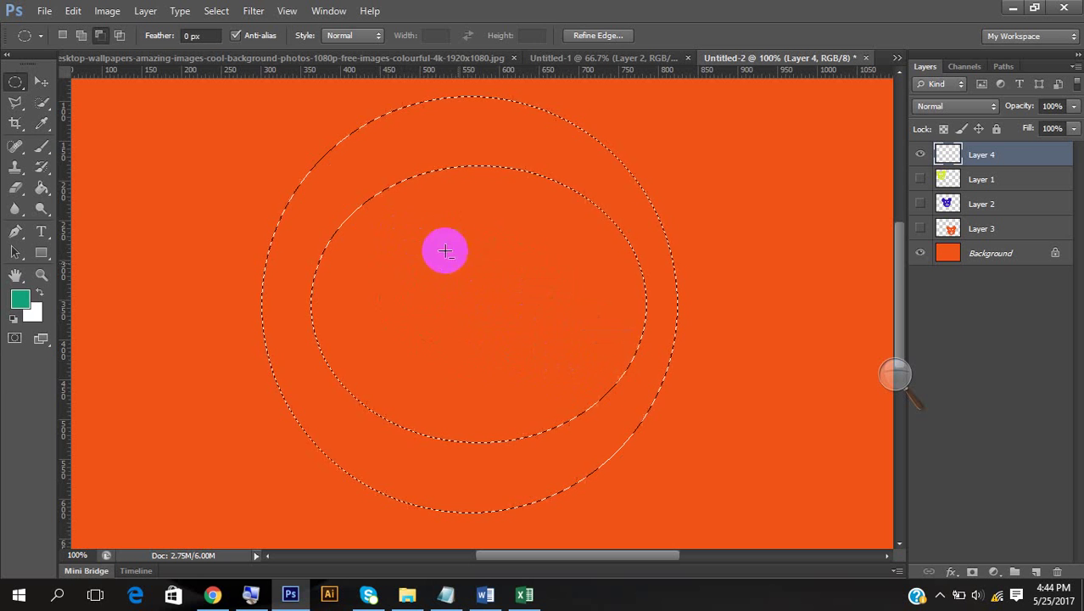
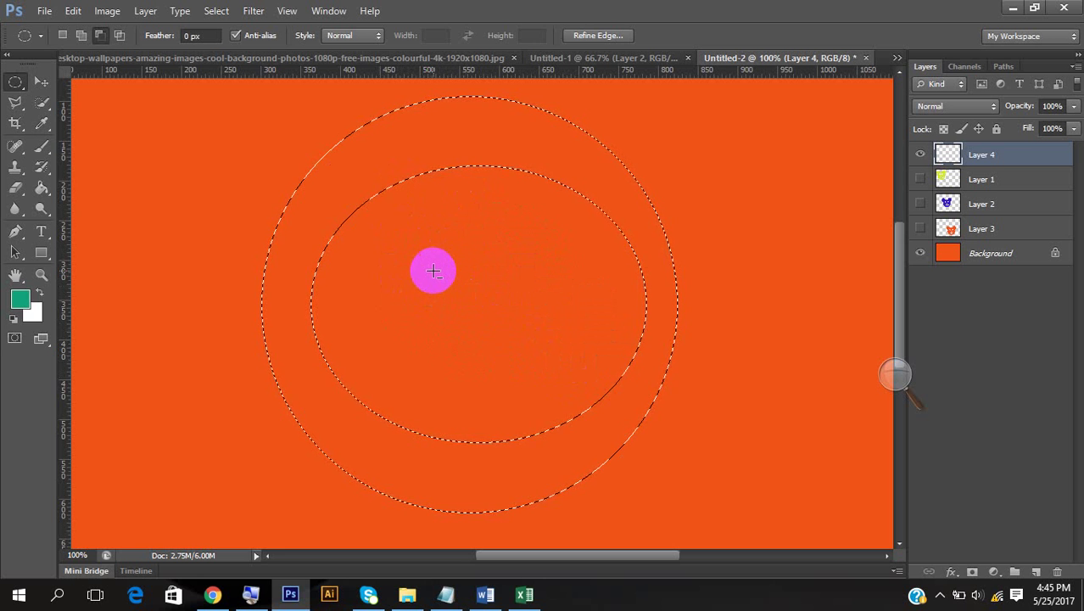
left_click(86, 34)
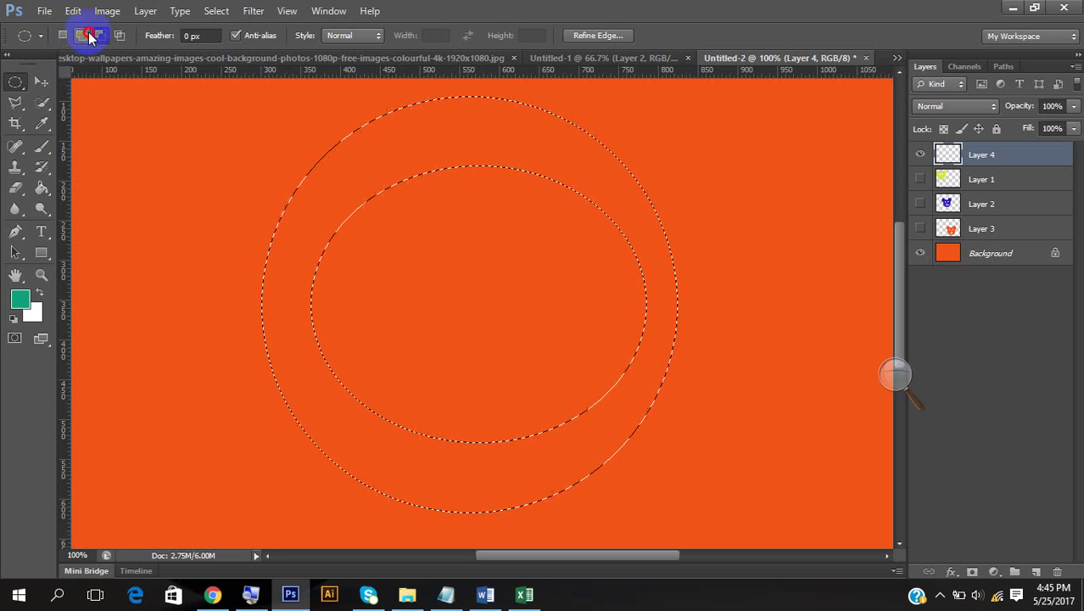
left_click_drag(386, 232, 513, 347)
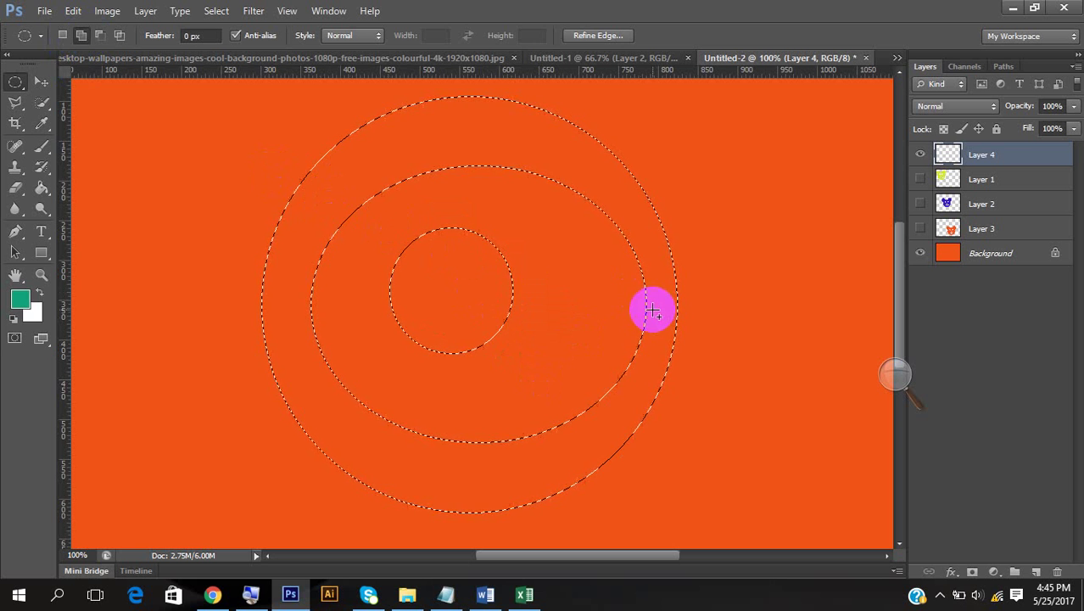
left_click(42, 192)
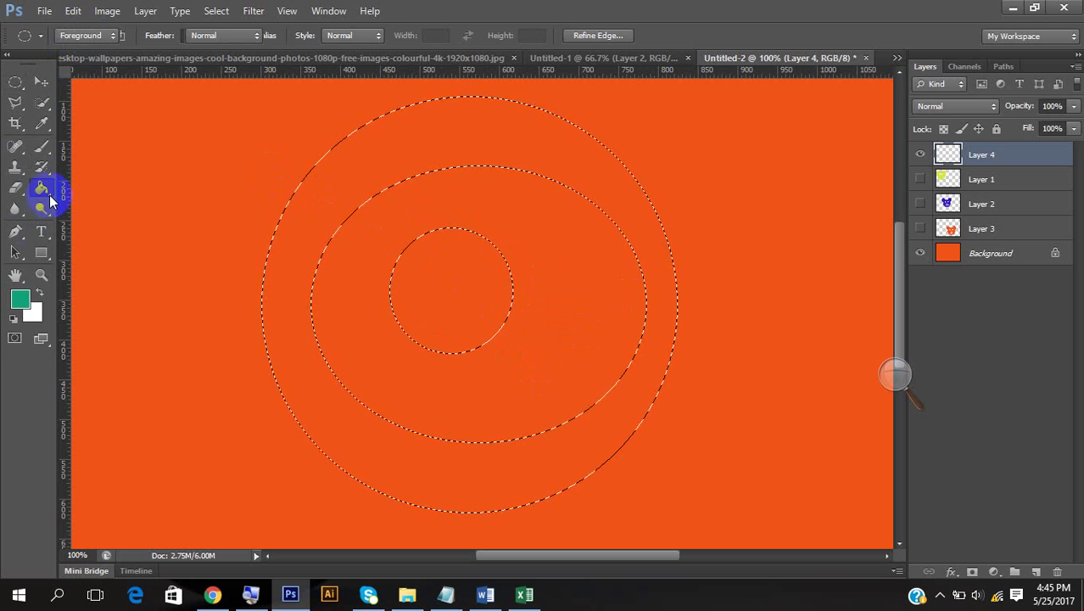
left_click(451, 139)
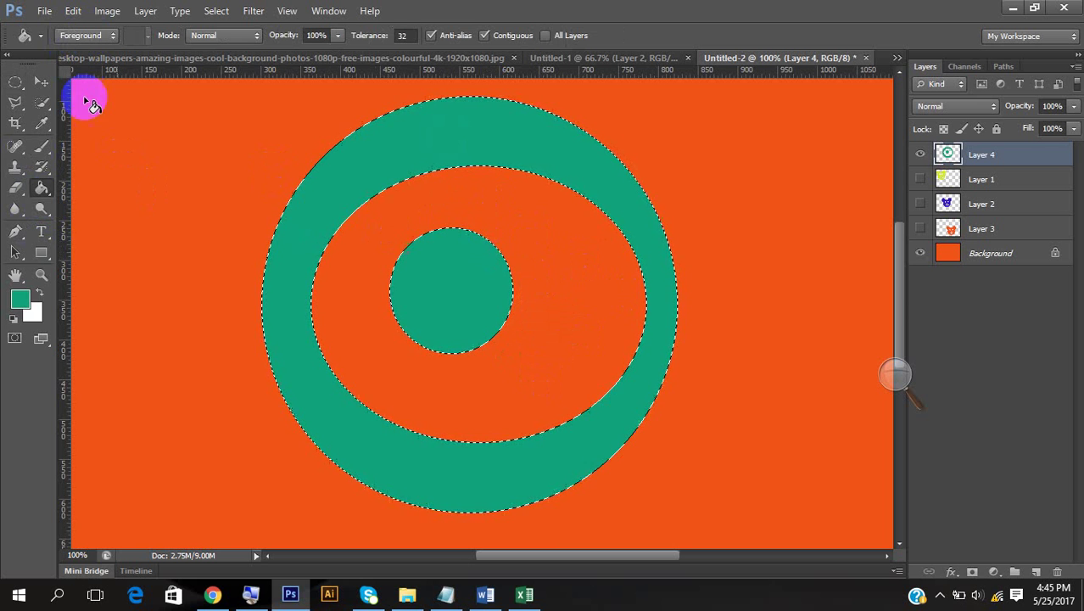
Subtract an ellipse about 185 by 110 px from the upper part of the inner circle's selection
left_click(16, 83)
left_click(104, 39)
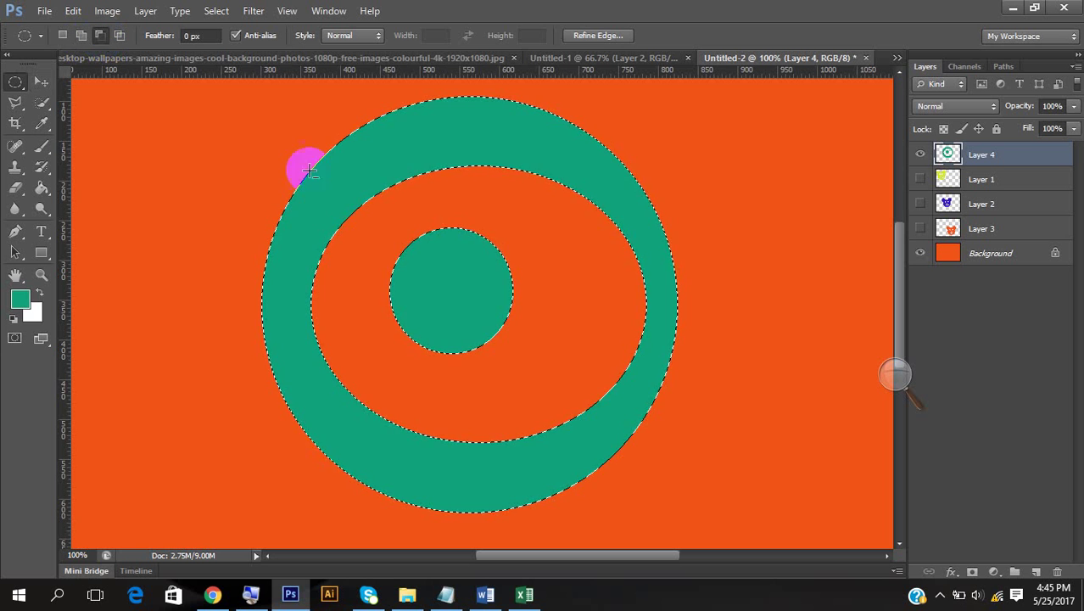
left_click_drag(388, 213, 537, 299)
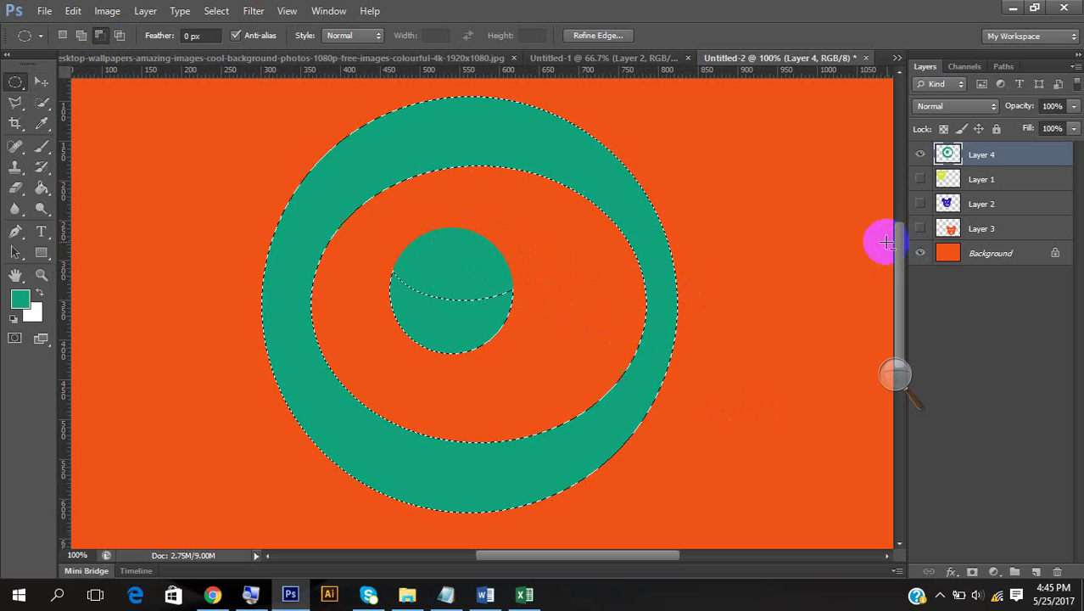
Hide Layer 4 and fill the ring and crescent selection with the green foreground colour on a new layer
left_click(920, 155)
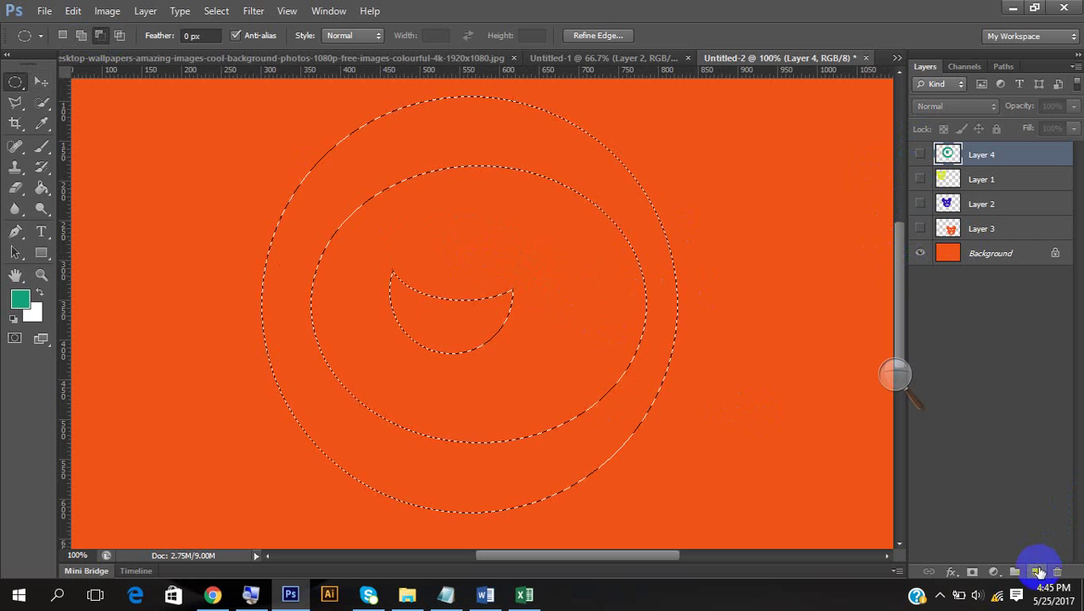
left_click(1036, 571)
left_click(44, 188)
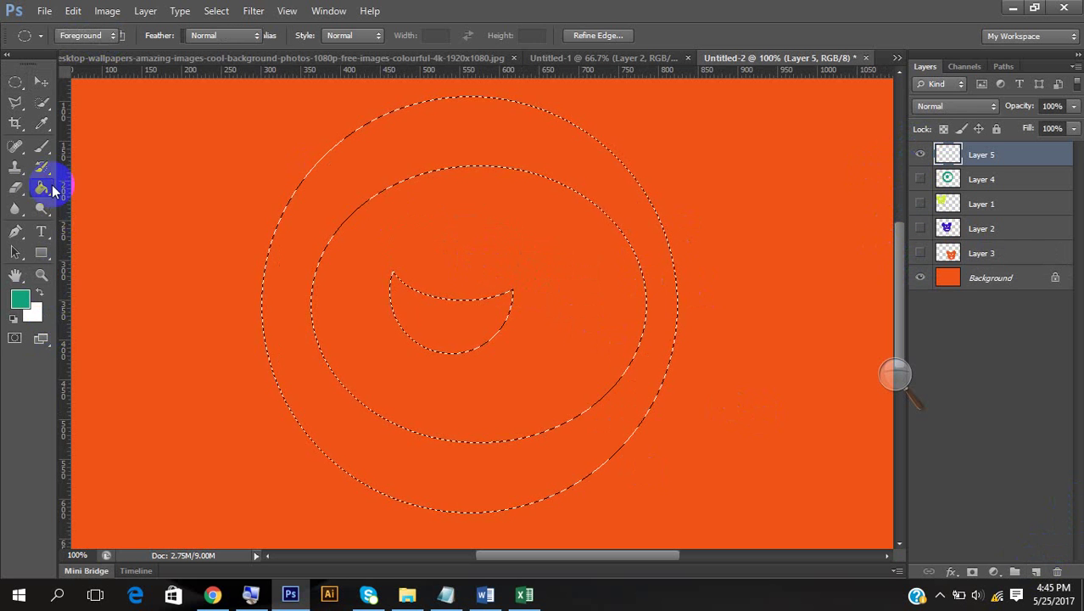
left_click(405, 144)
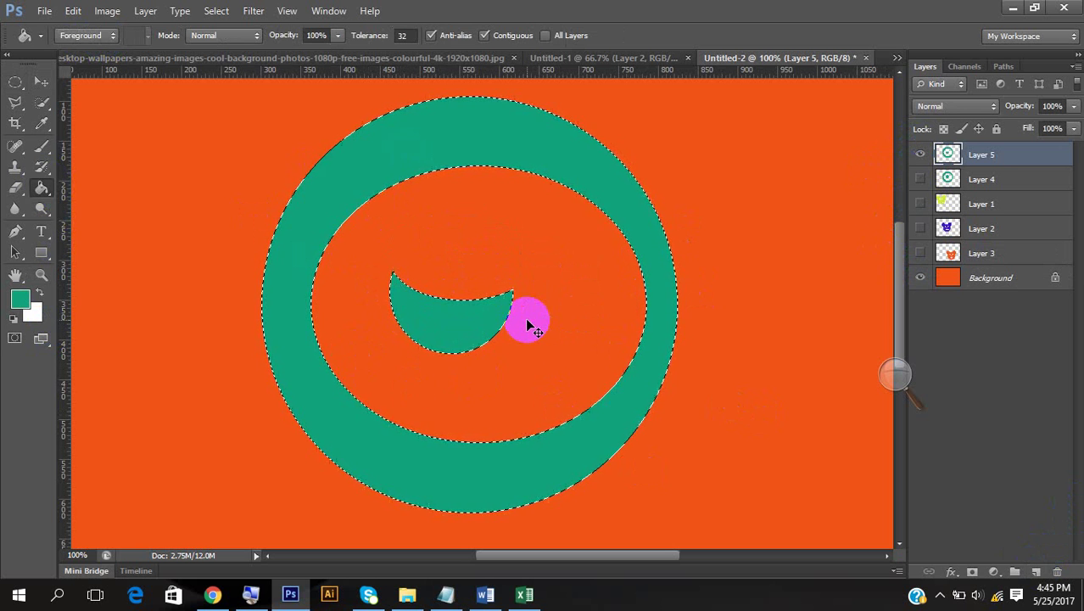
Deselect, hide Layer 5 and add a new empty layer above it
key("ctrl+d")
left_click(921, 154)
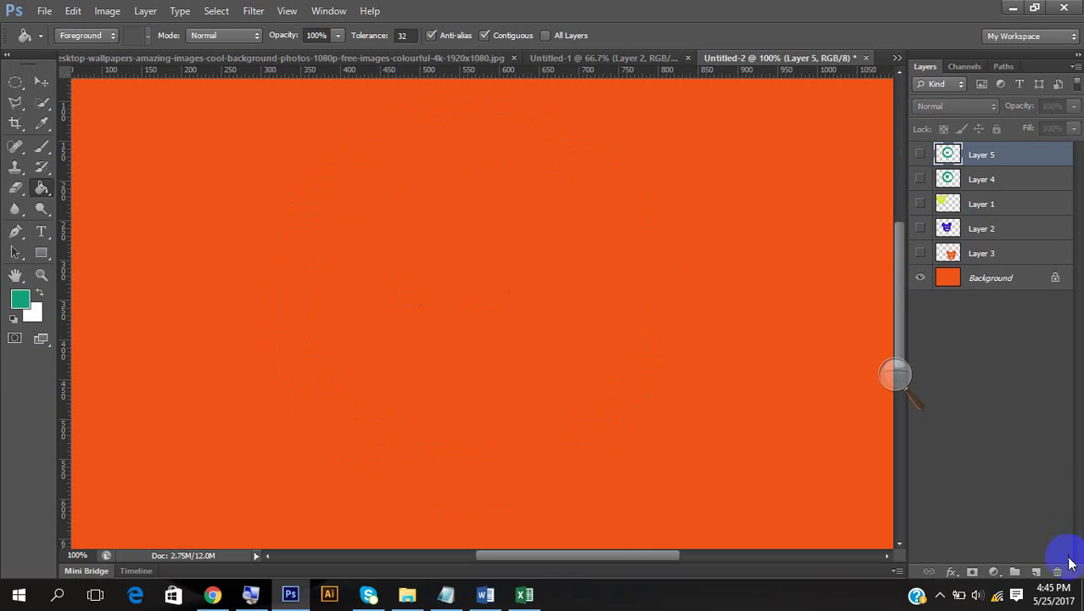
left_click(1036, 571)
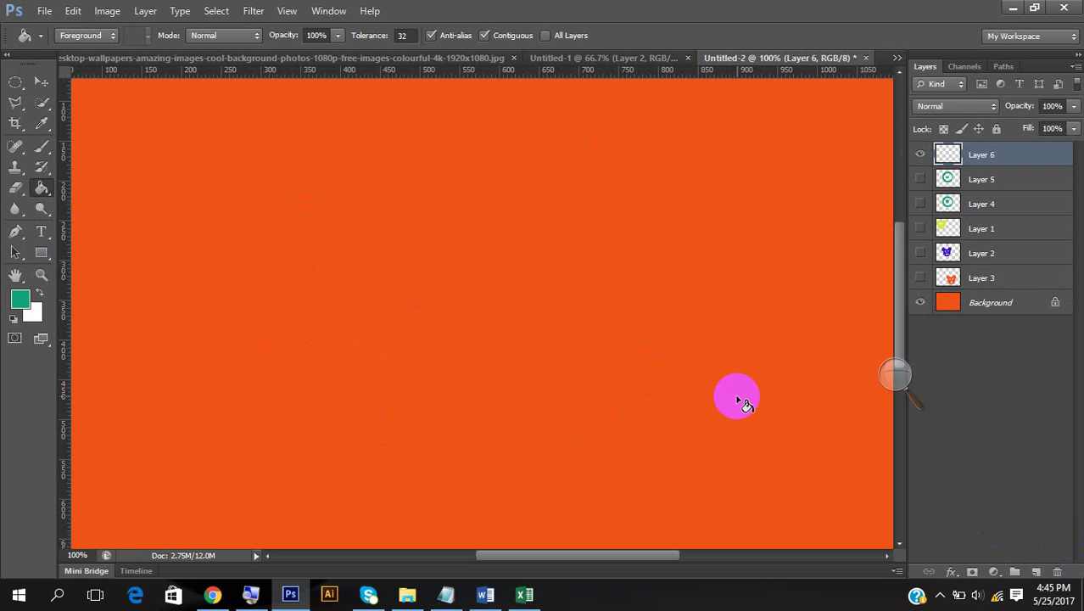
Magnify the screen around the layer list and make Layers 1 to 5 and Layer 8 visible
left_click(940, 596)
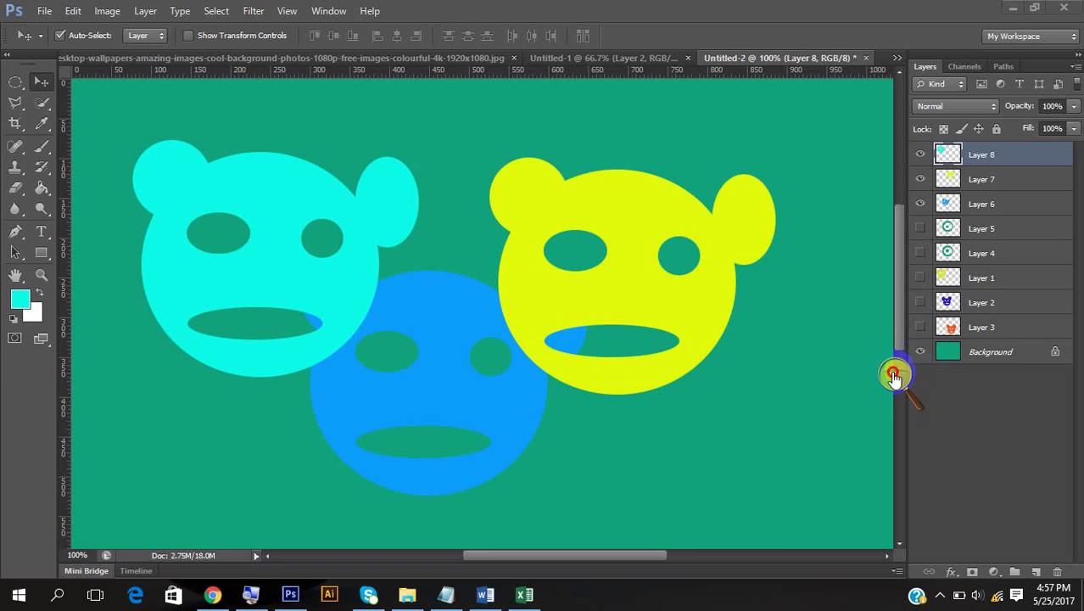
left_click(895, 376)
left_click(913, 380)
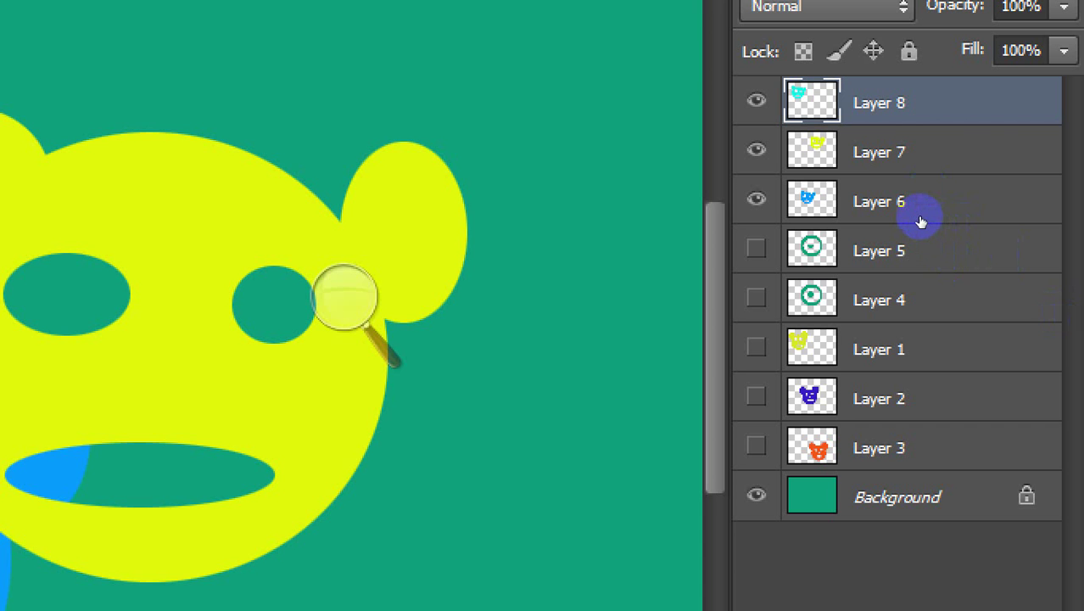
left_click_drag(919, 224, 918, 330)
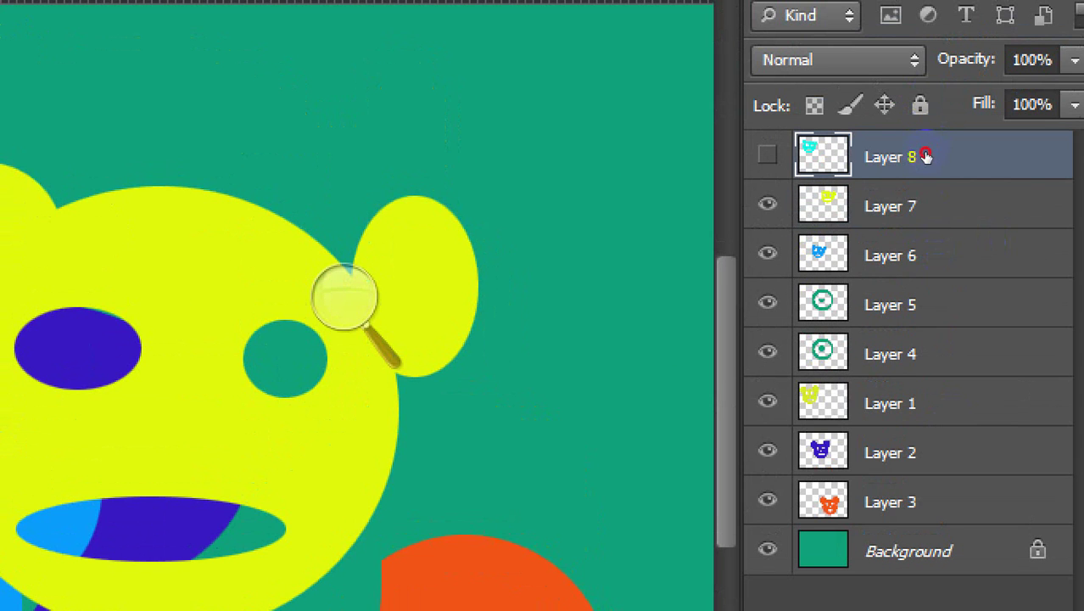
left_click_drag(925, 157, 1024, 185)
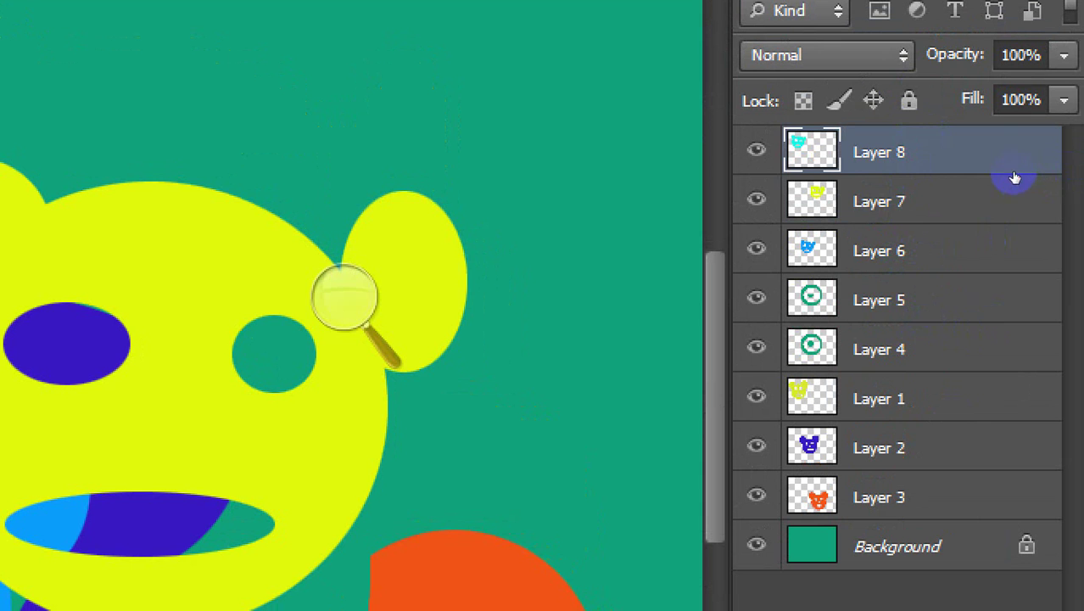
Select the layers one after another from Layer 8 down to Layer 3, then create a new layer group at the top and collapse it
left_click(1014, 180)
left_click(1014, 157)
left_click(1010, 182)
left_click(1011, 165)
left_click(1024, 184, "shift")
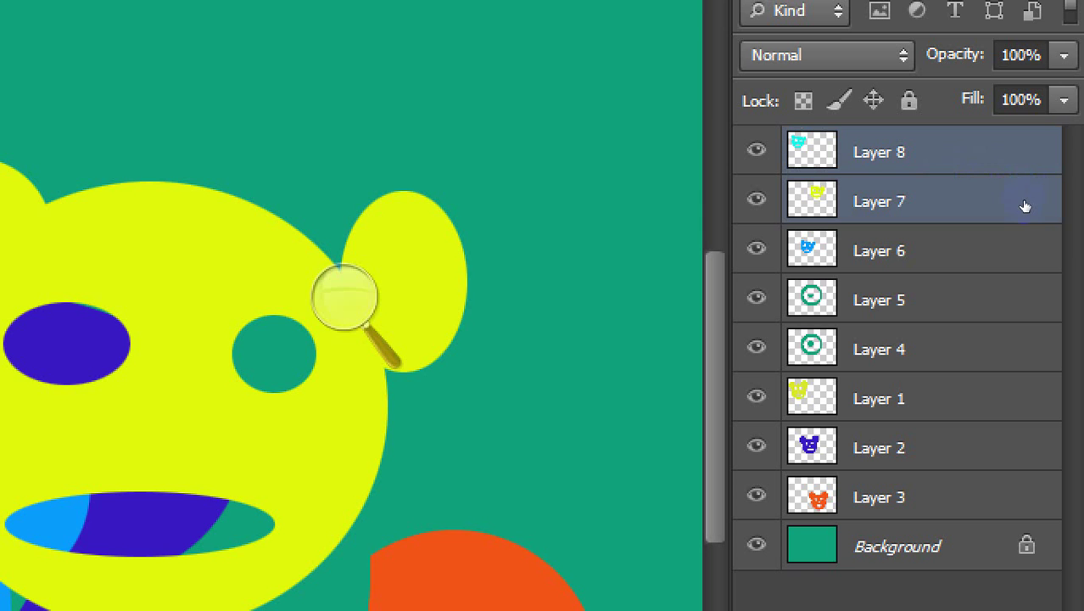
key("alt+shift+bracketleft")
key("alt+shift+bracketleft")
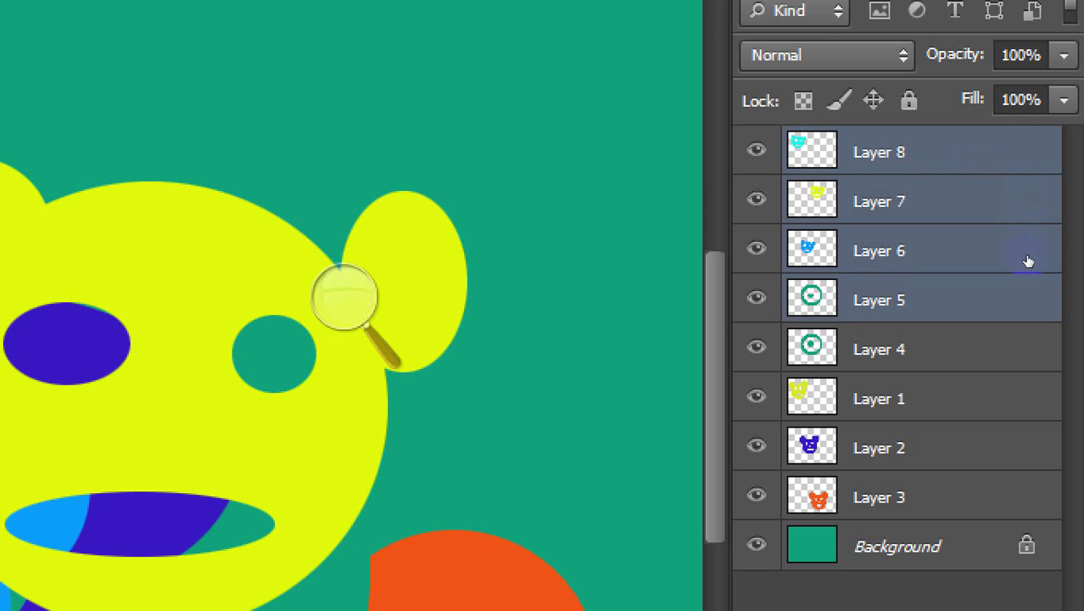
key("alt+shift+bracketleft")
key("alt+shift+bracketleft")
key("alt+shift+bracketleft")
key("alt+shift+bracketleft")
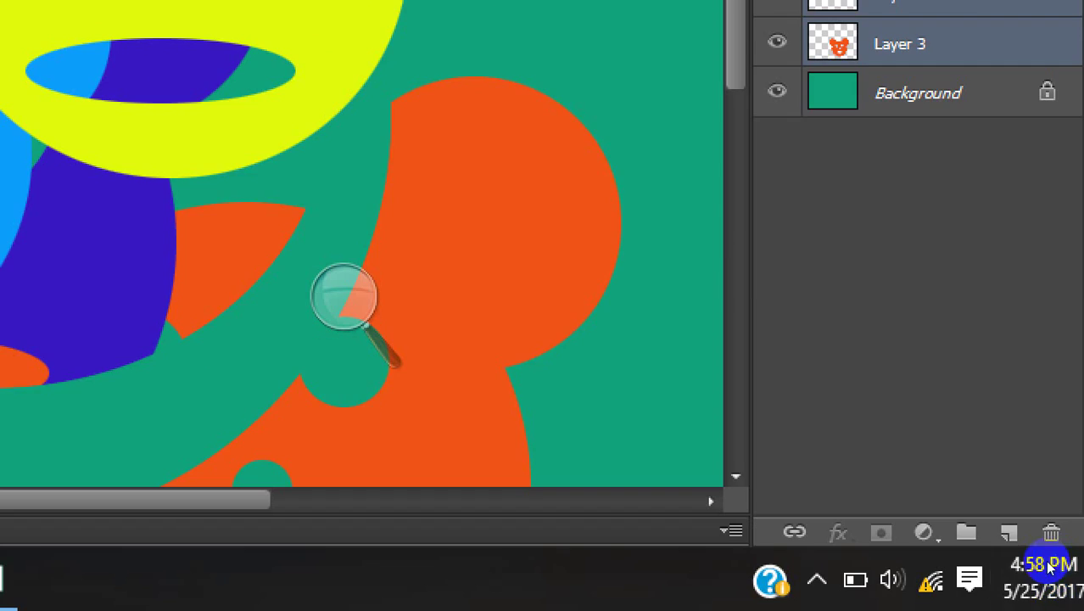
key("ctrl+g")
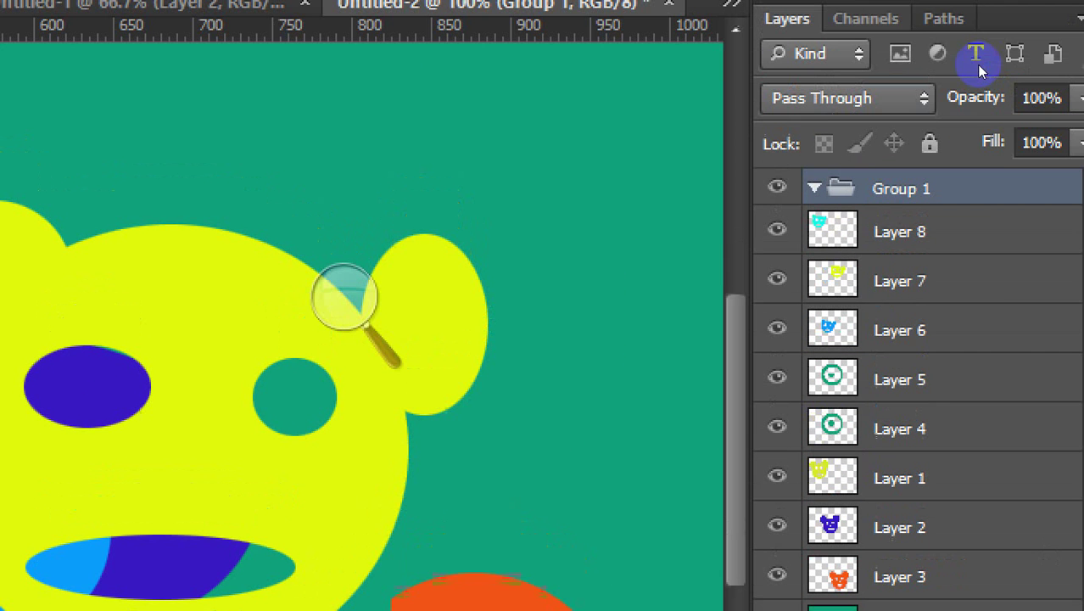
left_click(931, 146)
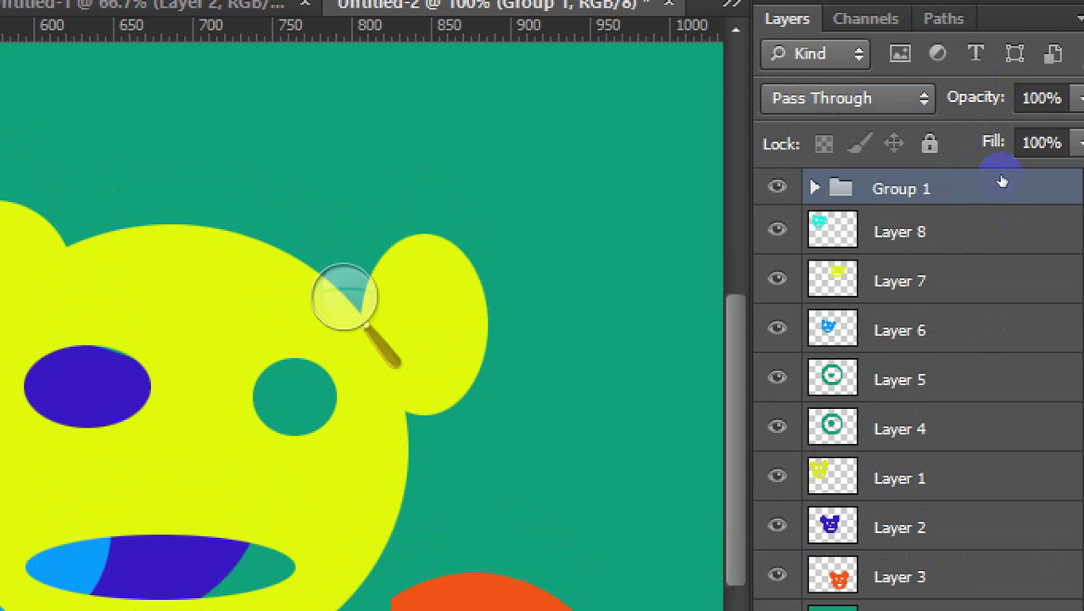
Extend the layer selection downward from Layer 8, first one layer at a time and then again as a single range
key("alt+bracketleft")
key("shift+alt+bracketleft")
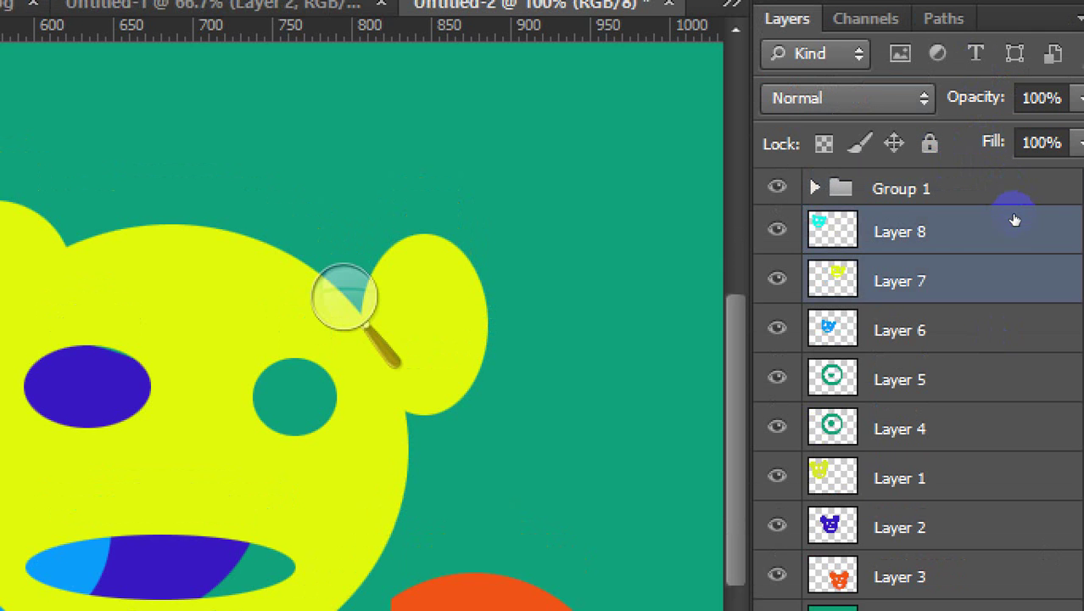
key("shift+alt+bracketleft")
key("shift+alt+bracketleft")
key("shift+alt+bracketleft")
key("shift+alt+bracketleft")
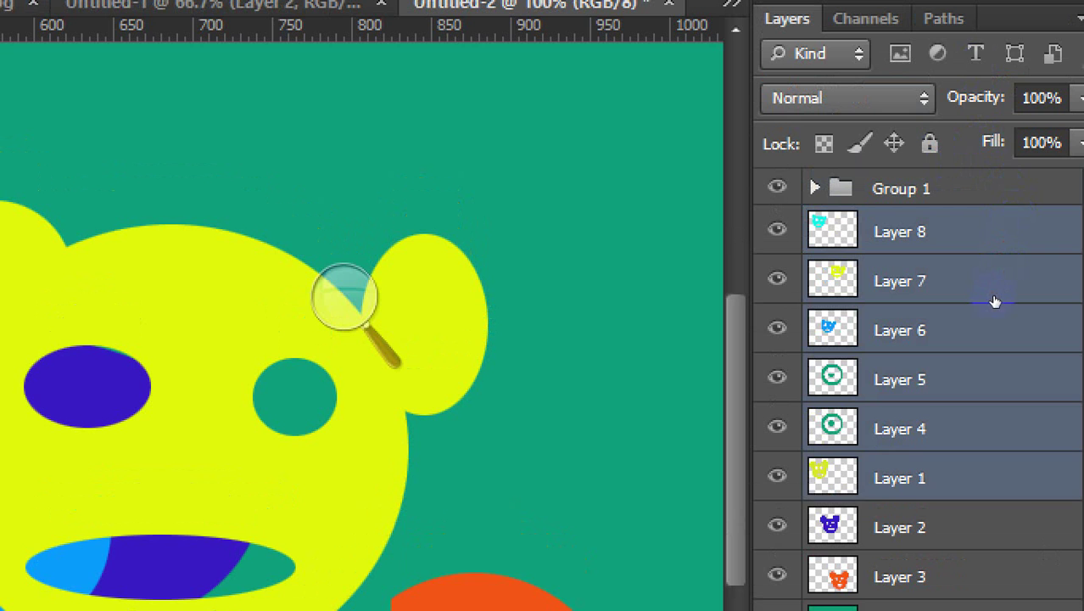
key("alt+bracketright")
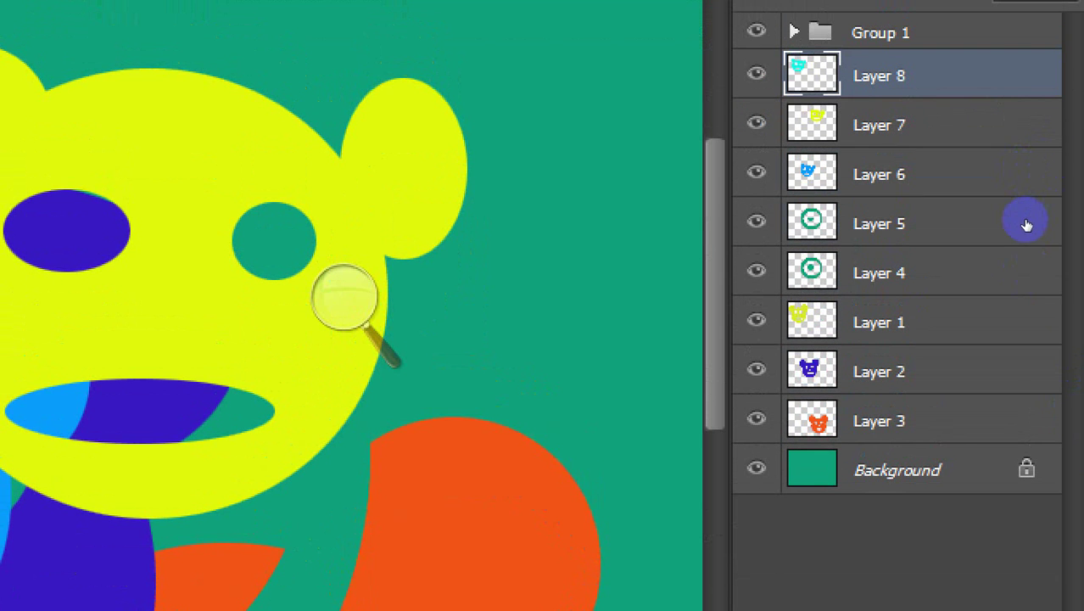
left_click(1022, 349, "shift")
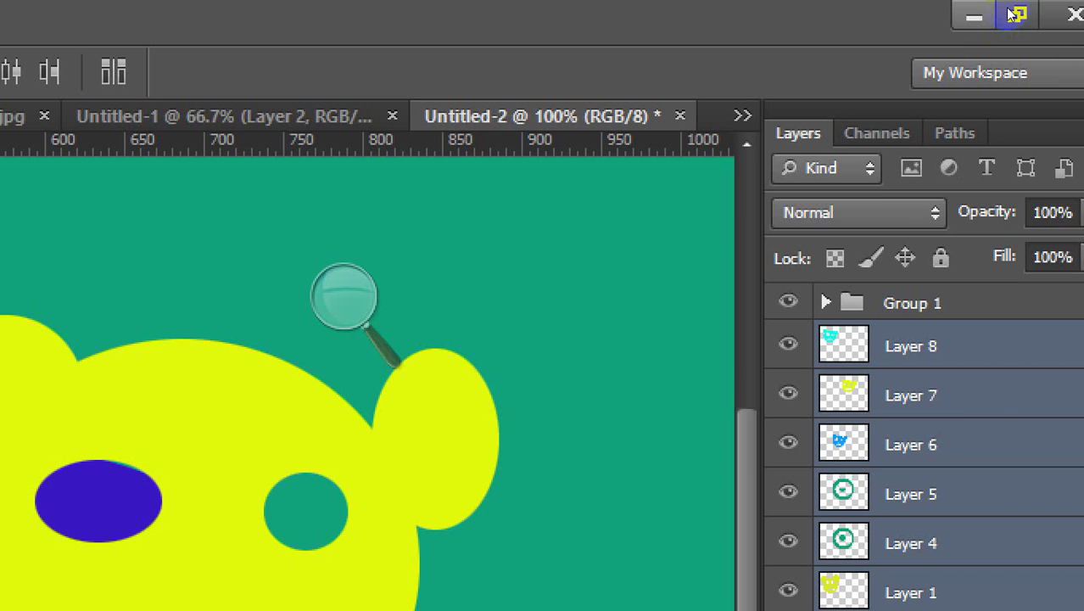
Switch to the desktop, select a block of its icons together and return to Photoshop
left_click(1014, 11)
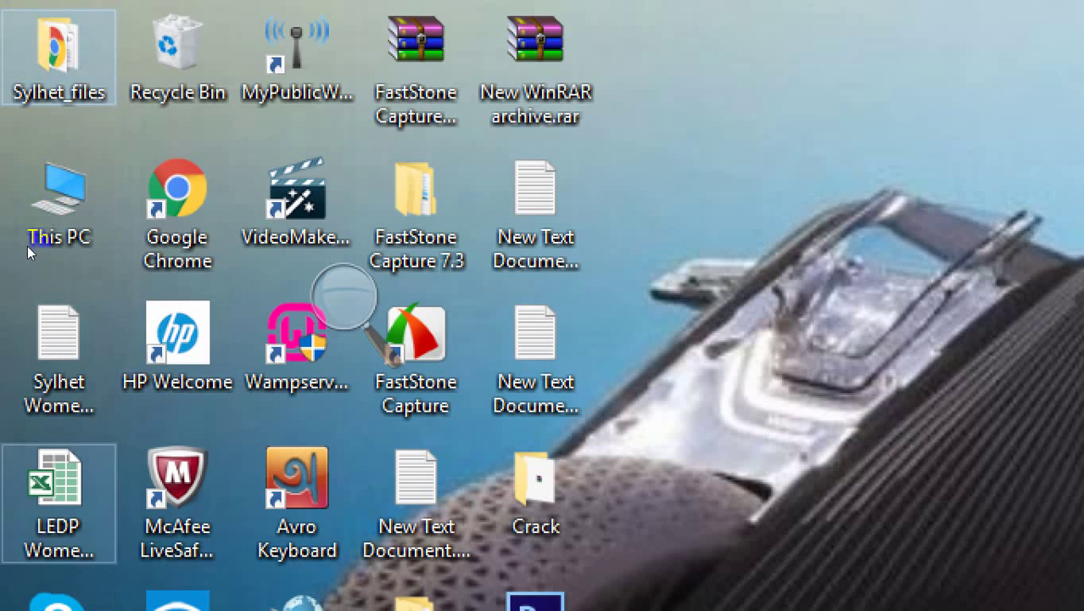
key("ctrl+a")
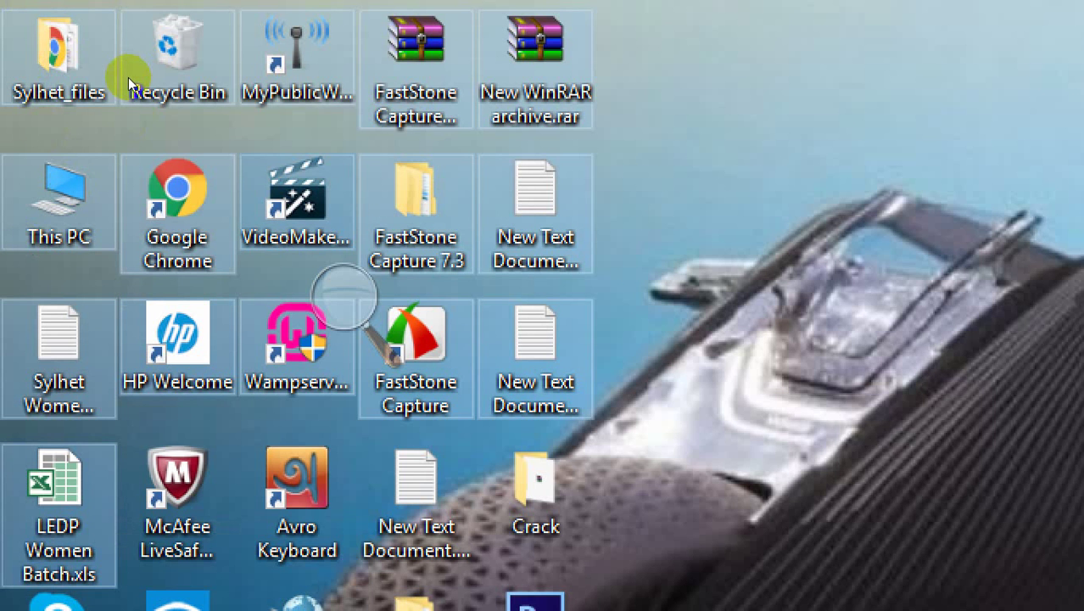
left_click(465, 91)
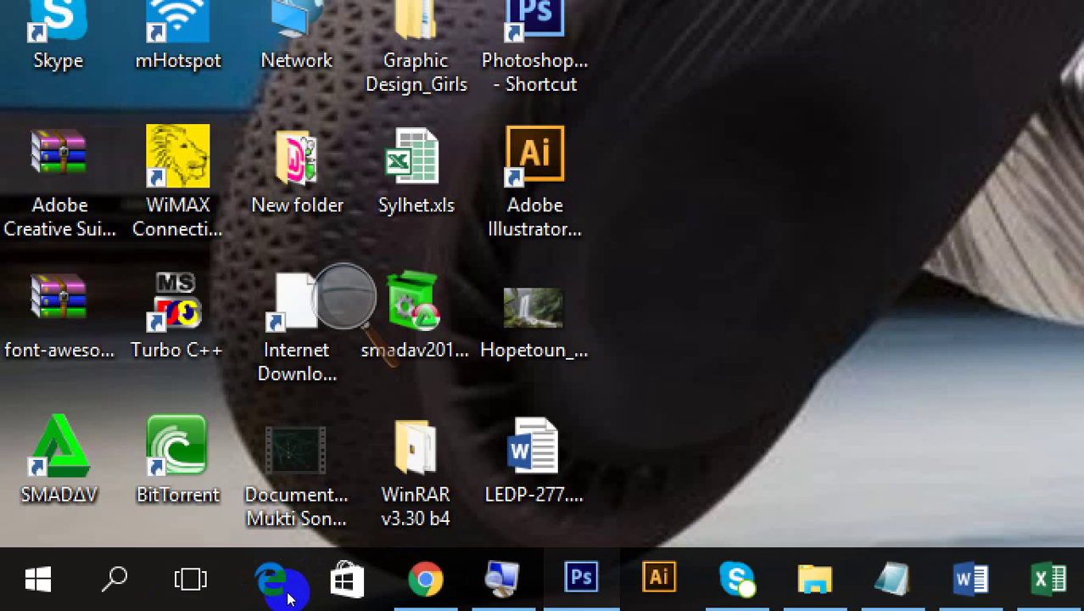
left_click(284, 586)
Select the range from Layer 8 to Layer 3, then replace it with only Layers 8, 7, 4 and 2
left_click(1036, 181)
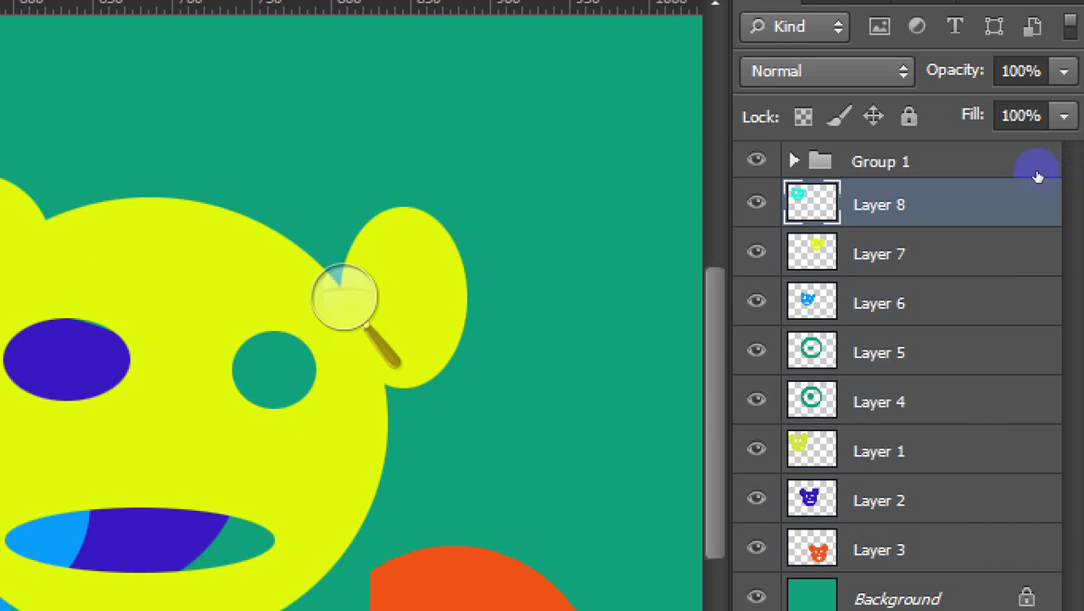
left_click(1047, 355, "shift")
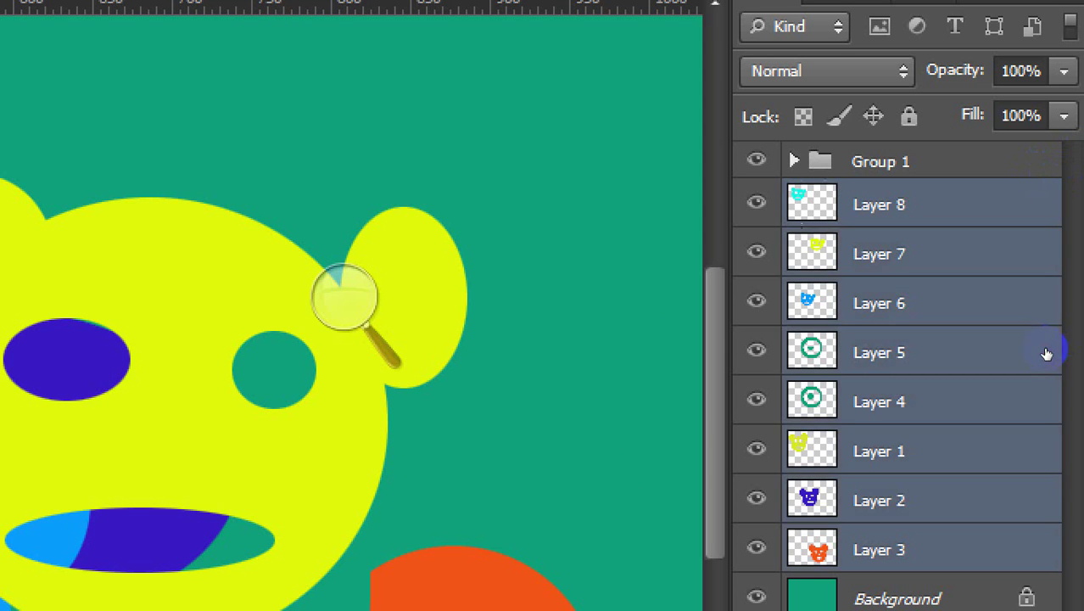
left_click(1032, 174)
left_click(1022, 258, "shift")
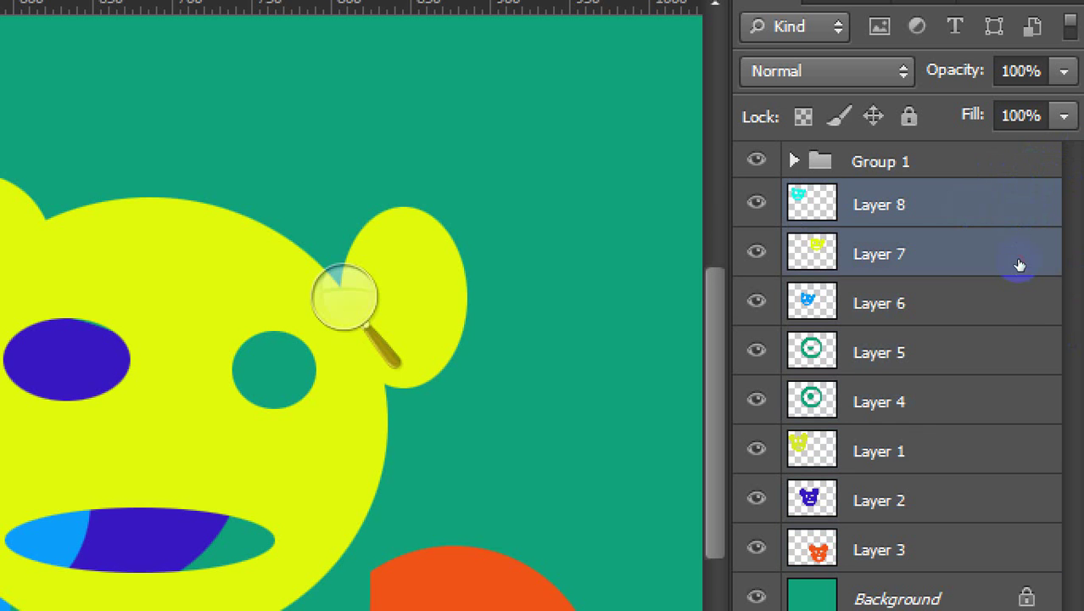
left_click(1014, 402, "ctrl")
left_click(1014, 500, "ctrl")
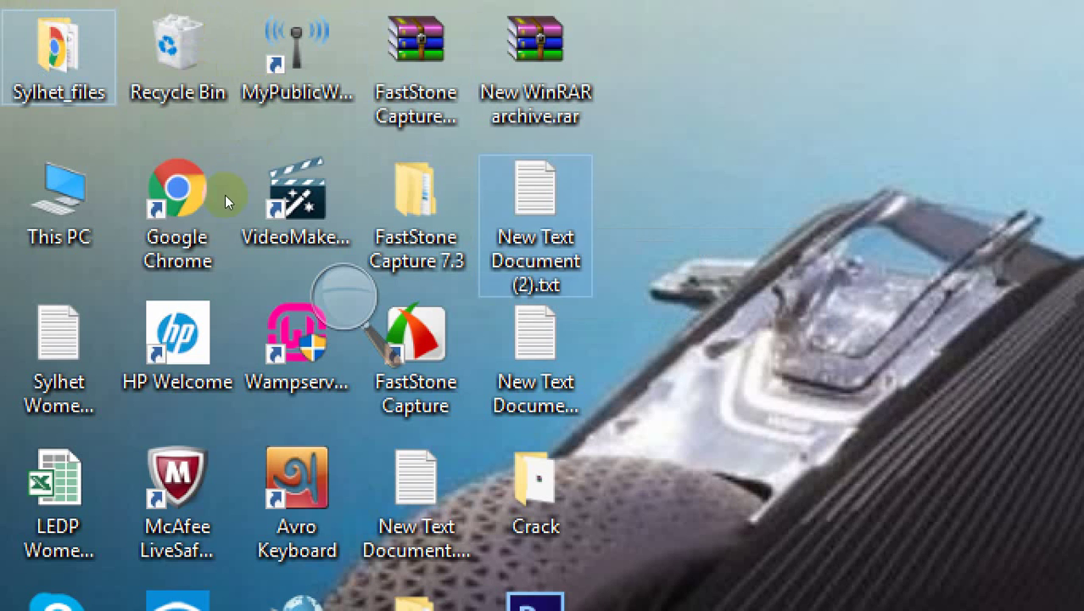
On the desktop, add the HP Welcome shortcut to the selected icons and reset the screen magnification to 100%
left_click(177, 340)
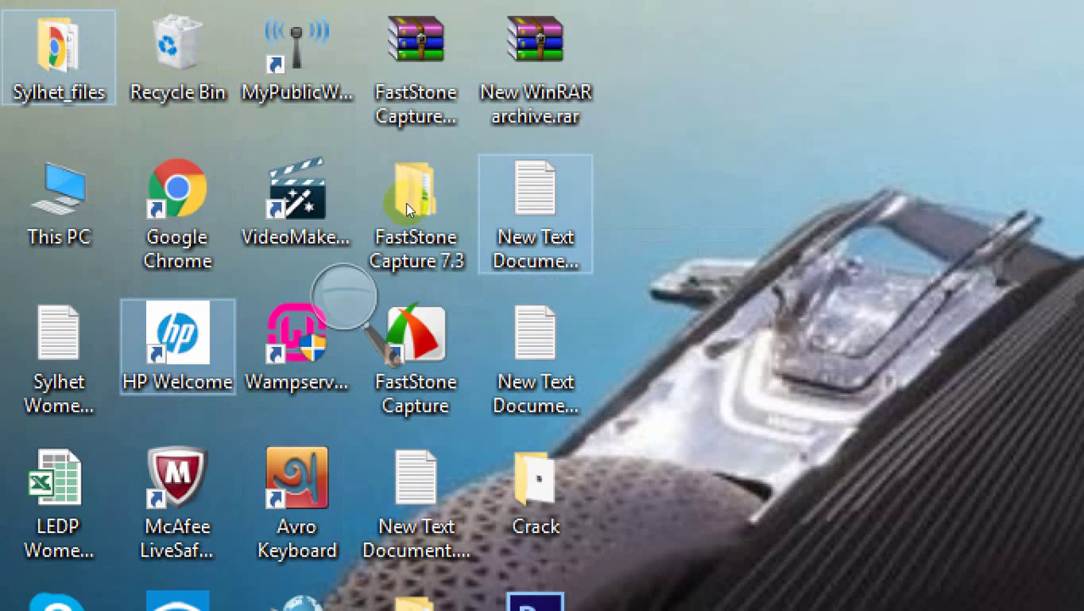
key("super+minus")
key("super+minus")
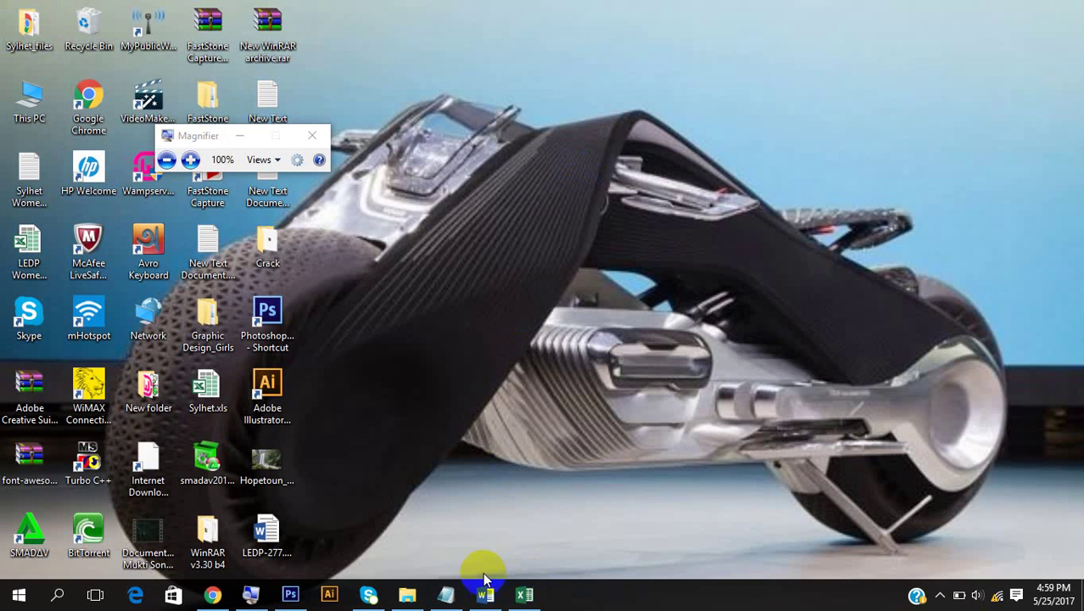
Switch back to Photoshop and select the whole range of layers from Layer 8 to Layer 3
left_click(290, 595)
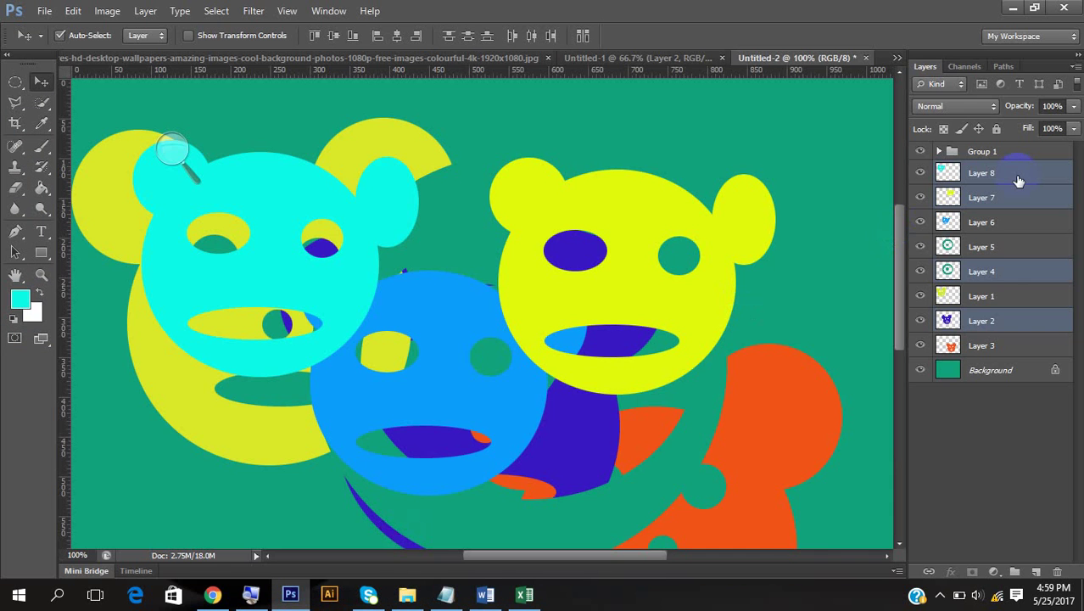
left_click(1027, 221)
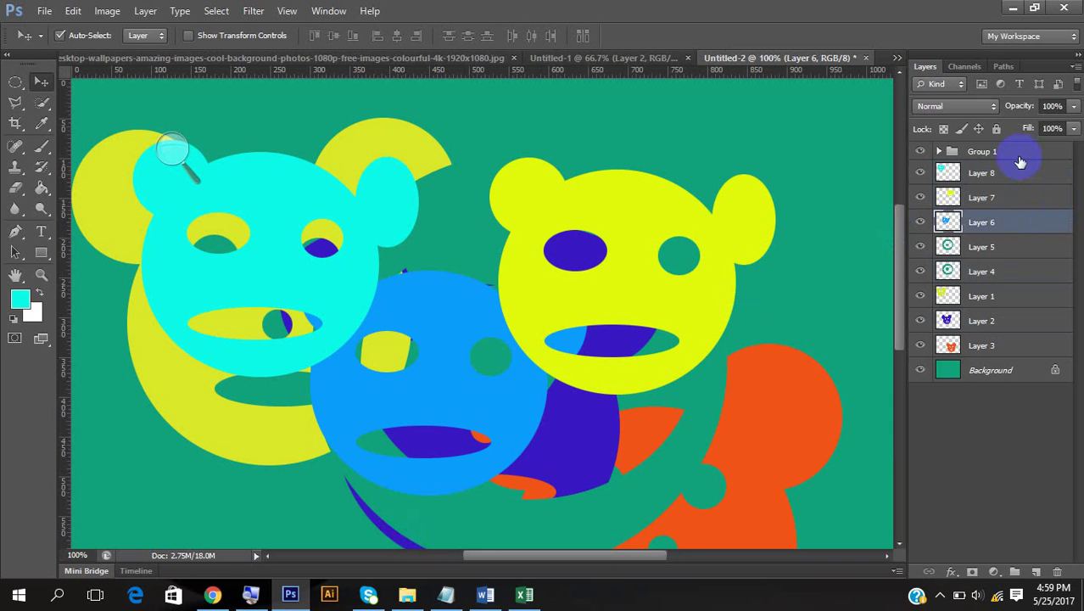
left_click(1014, 173)
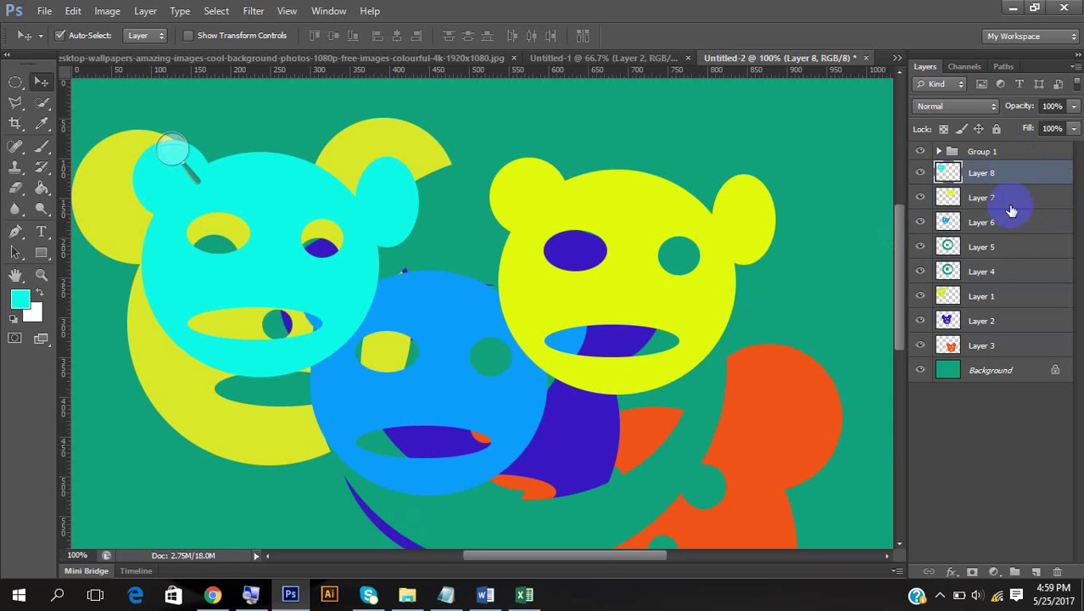
left_click(1016, 352, "shift")
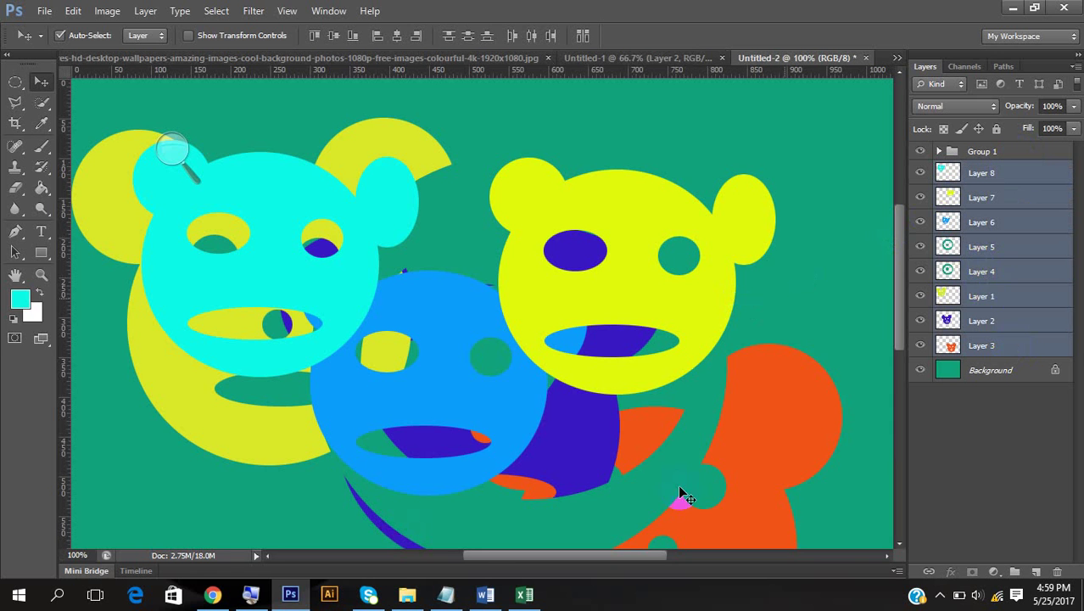
Group the selected layers and toggle the group's visibility on the magnified screen, then reset the magnification to 100%
left_click(251, 594)
left_click(191, 161)
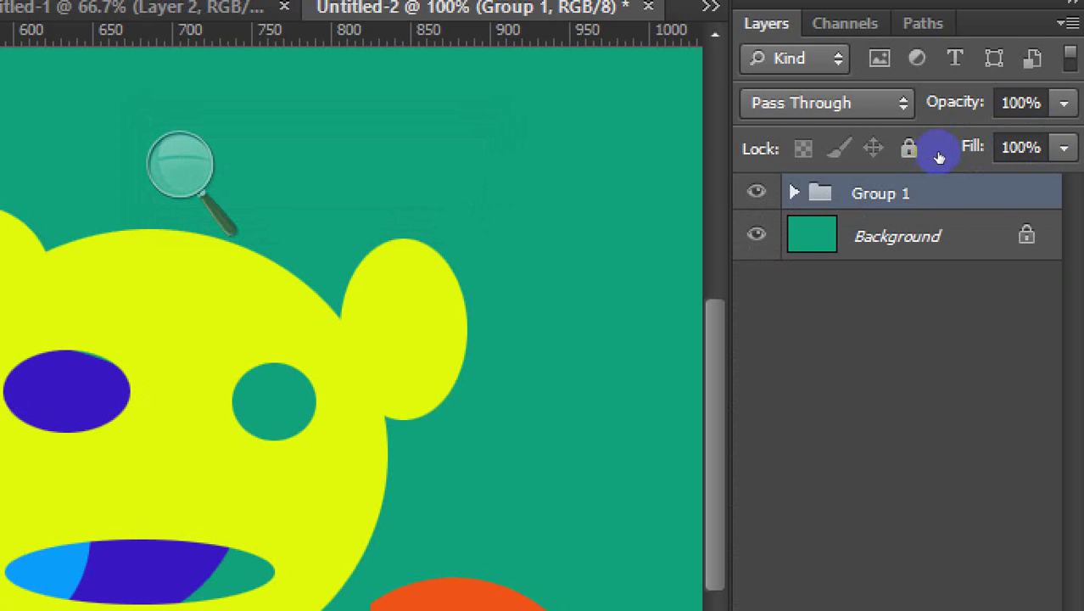
left_click(757, 192)
left_click(757, 192)
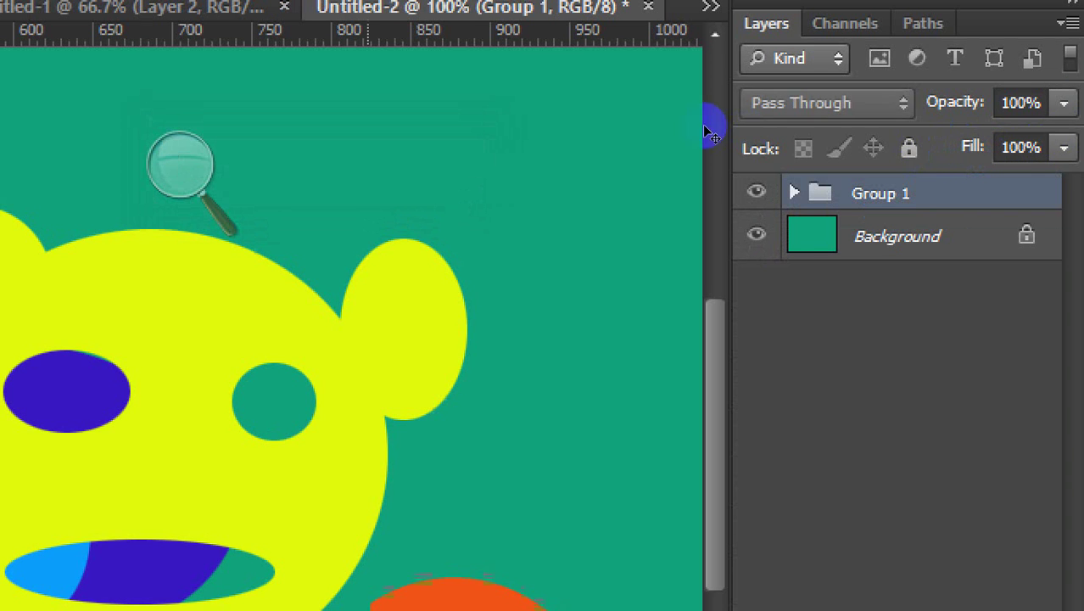
left_click(180, 164)
key("super+minus")
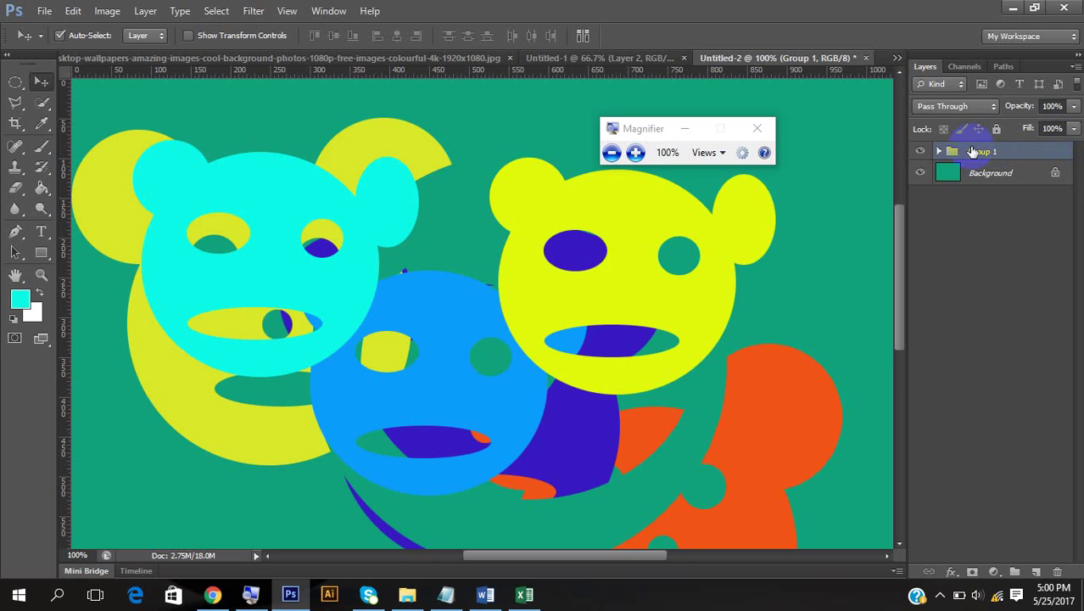
Hide and show Group 1 several times to compare the canvas with and without the grouped shapes
left_click(921, 152)
left_click(922, 152)
left_click(922, 152)
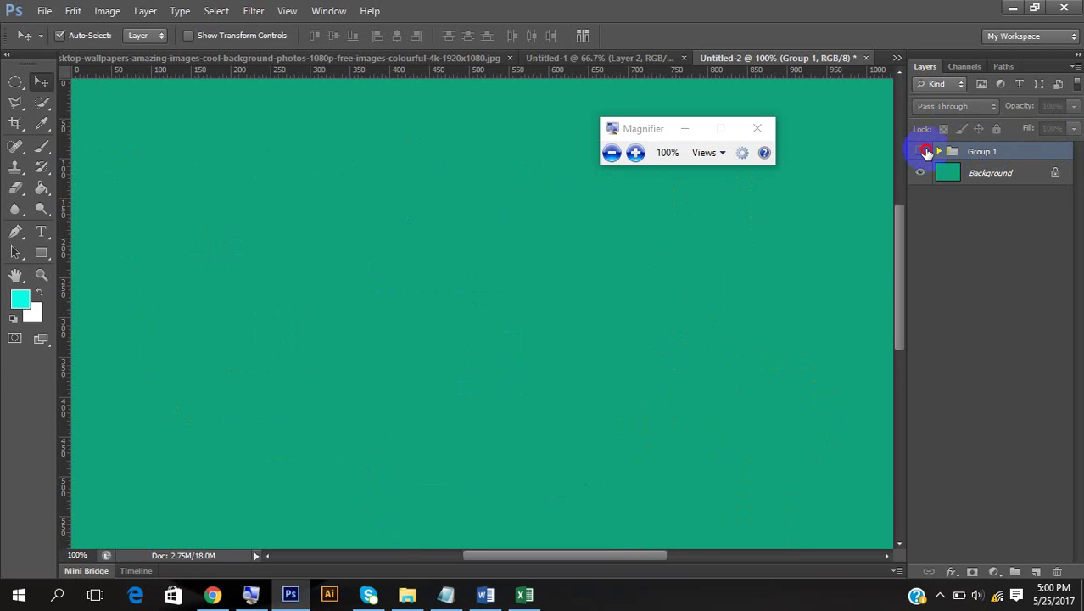
left_click(922, 152)
left_click(922, 152)
left_click(923, 152)
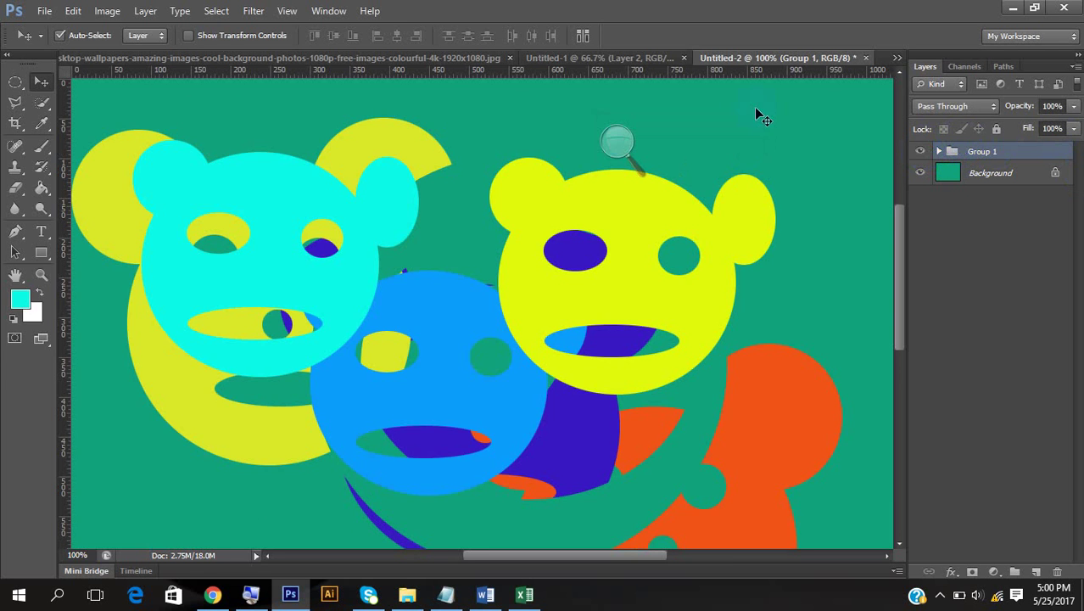
Magnify the screen and view the Move tool's Auto-Select choices, keeping it on Layer
left_click(620, 146)
left_click(634, 153)
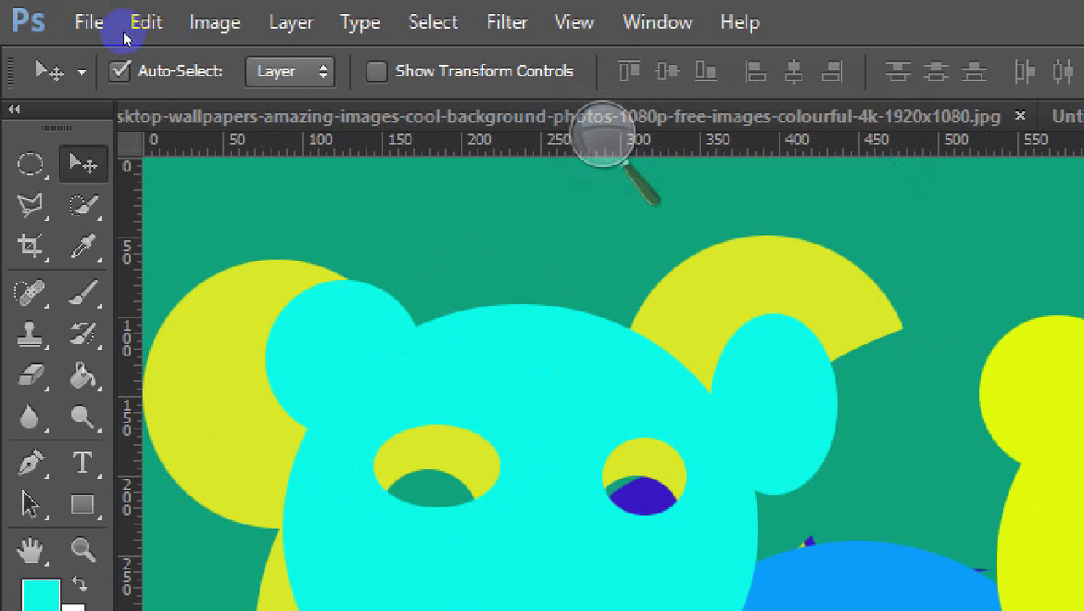
left_click(273, 71)
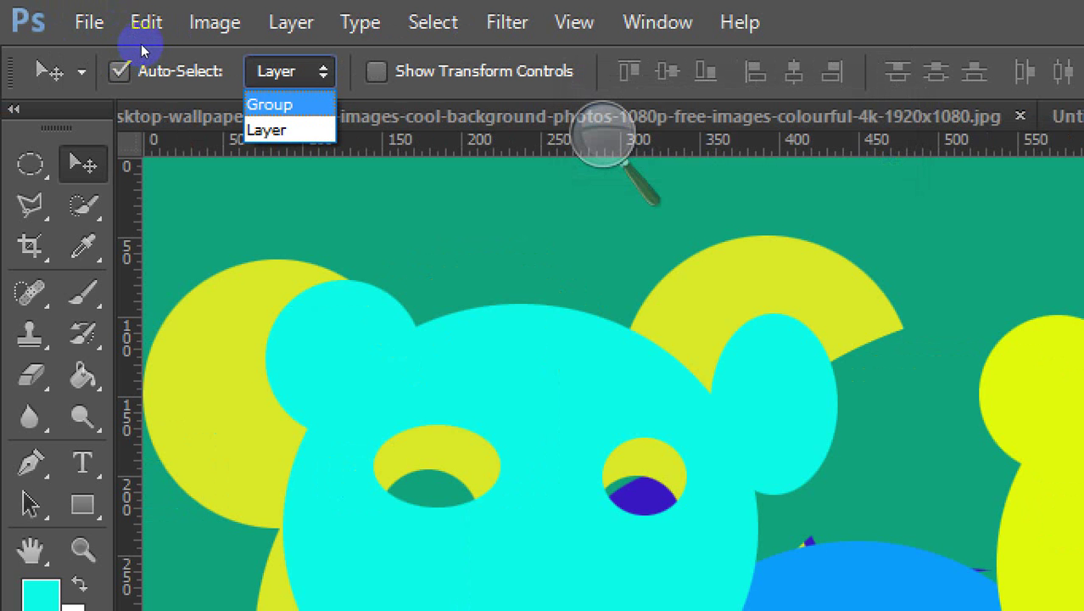
left_click(266, 130)
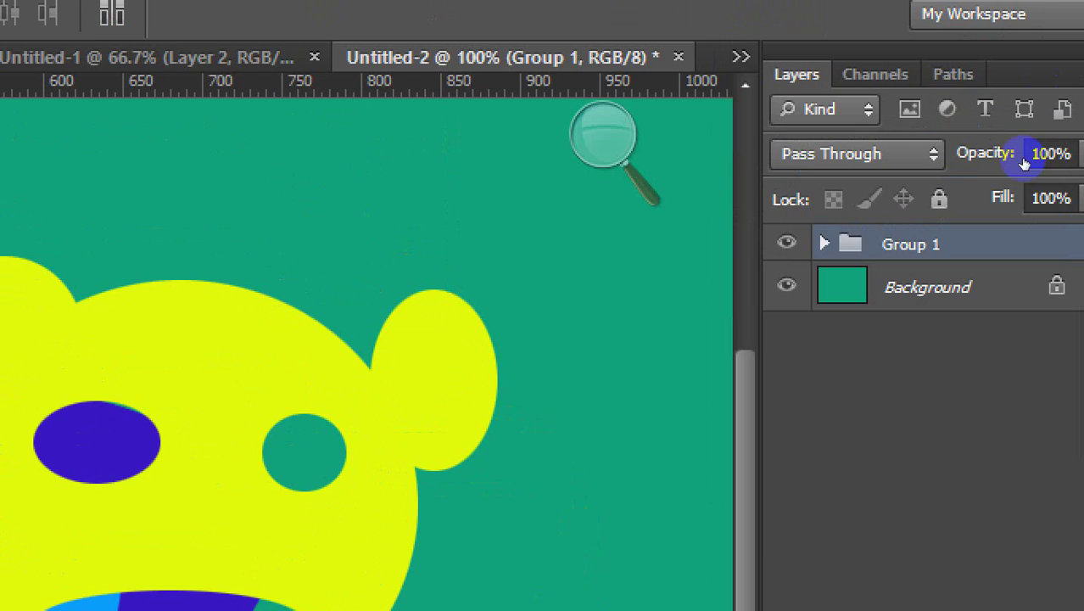
Ungroup Group 1 and select all the released layers from Layer 8 down to Layer 3
key("ctrl+shift+g")
left_click(900, 346)
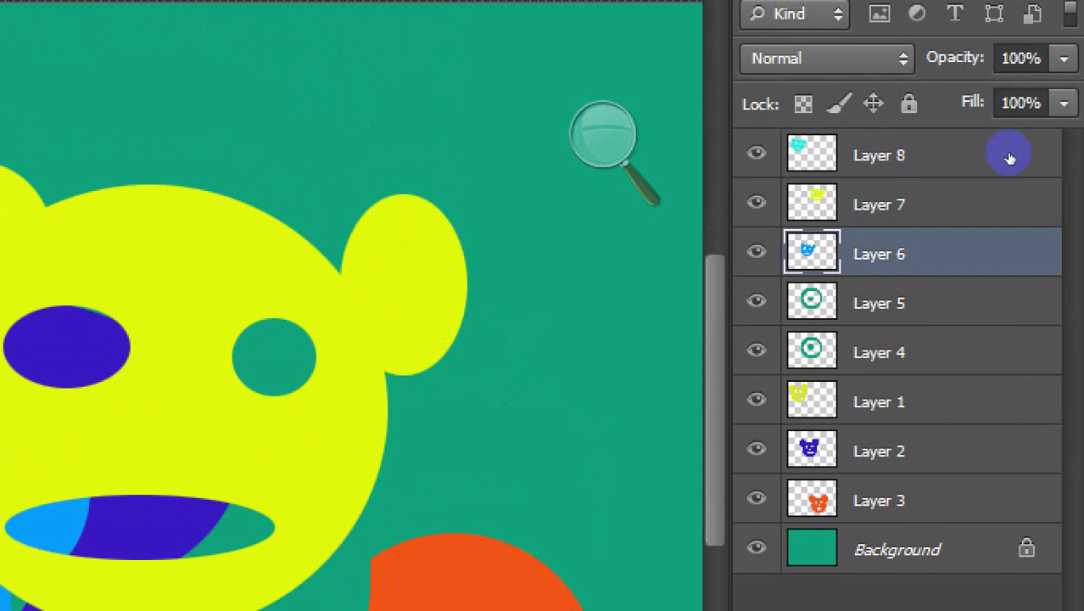
left_click(1003, 155)
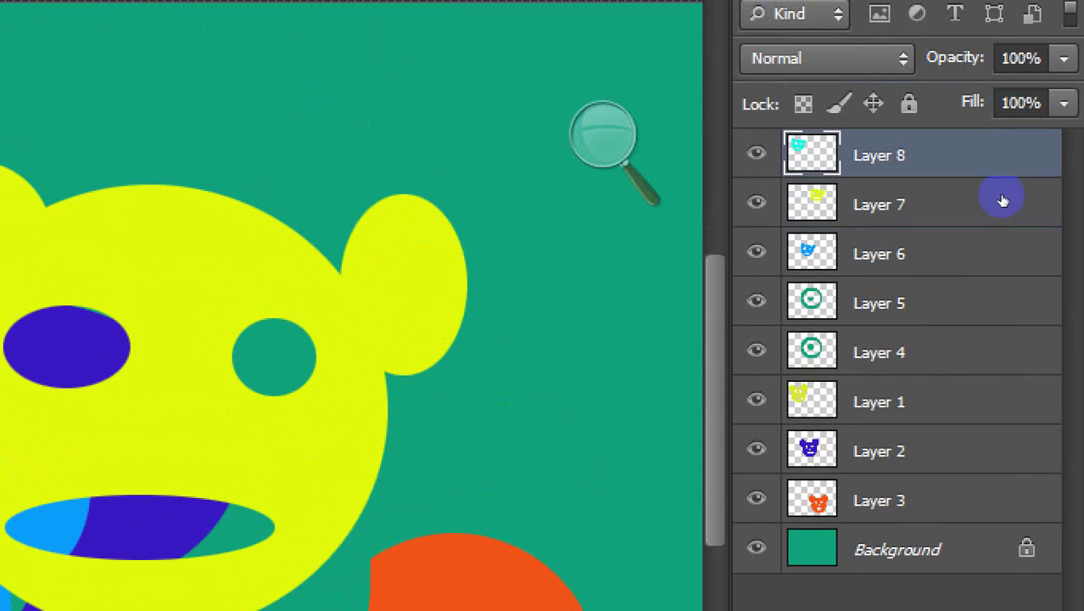
left_click(994, 207, "shift")
left_click(987, 233, "shift")
left_click(1037, 309, "shift")
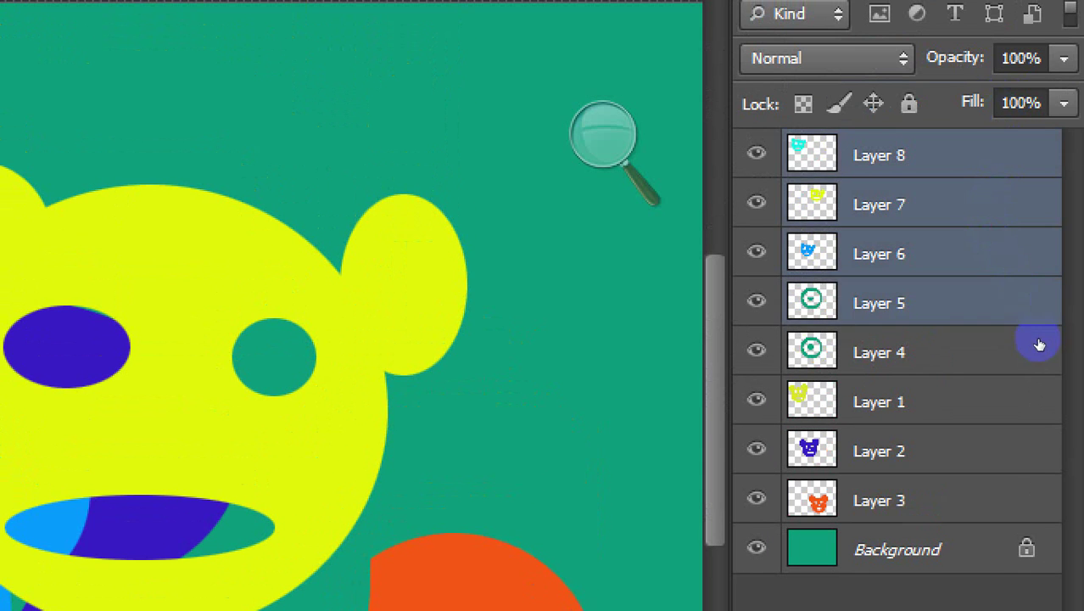
key("alt+comma")
left_click(1017, 154, "shift")
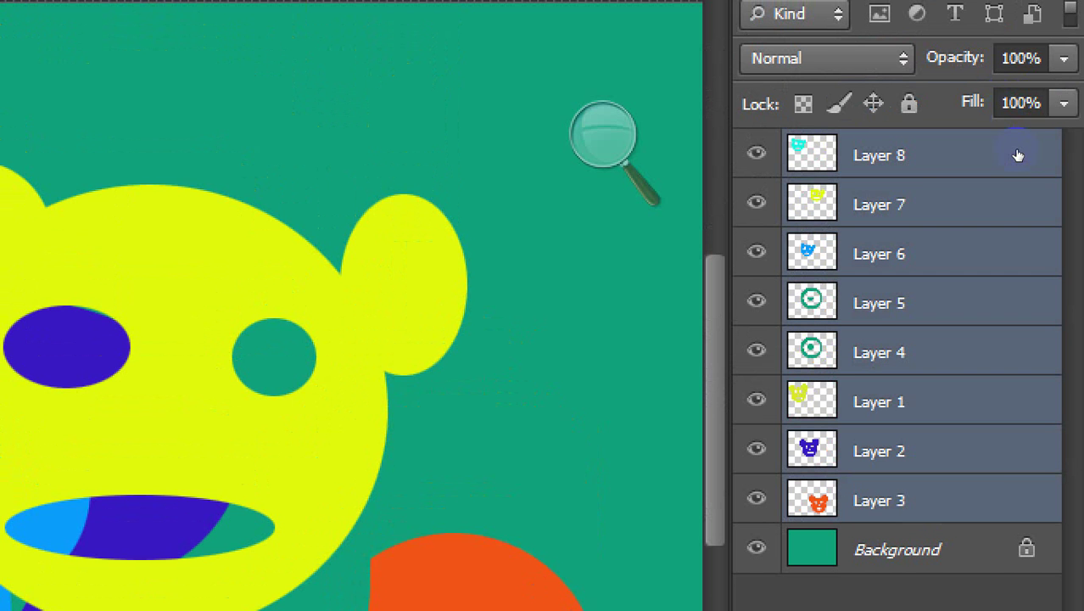
Reset the screen magnification to 100%, switch to the Class_04.txt notes in Notepad and add the line "Ctrl + G >> Group"
left_click(840, 156)
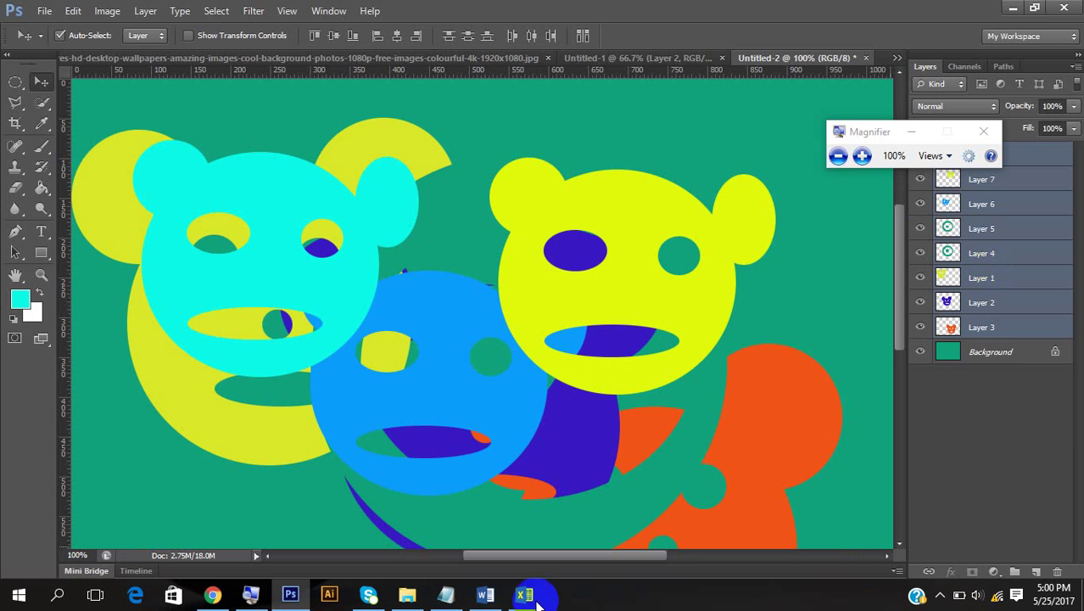
left_click(446, 594)
left_click(952, 368)
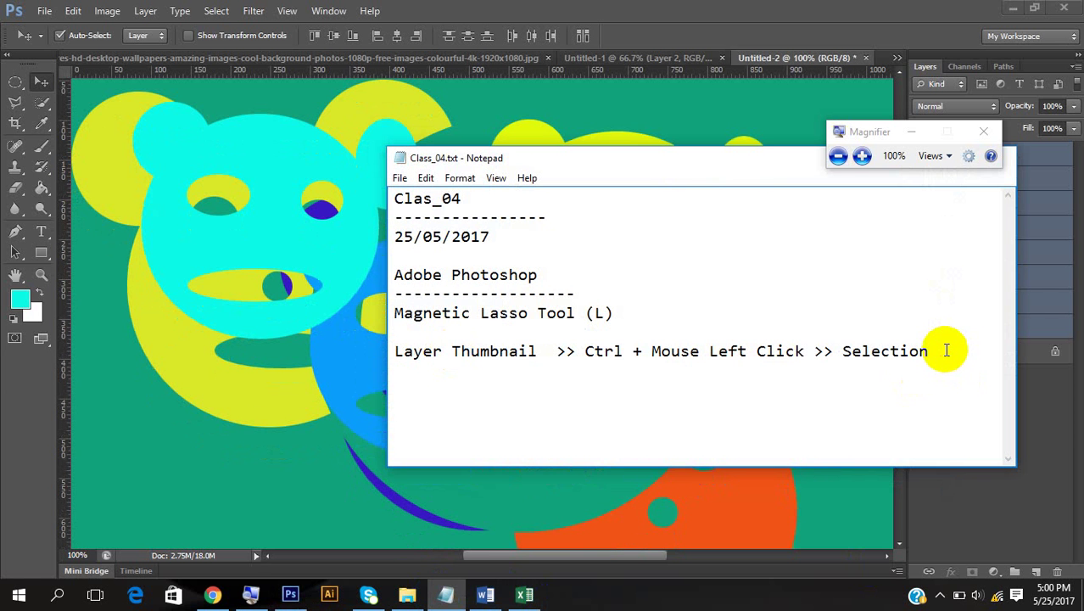
type("Ctrl + G >> Group")
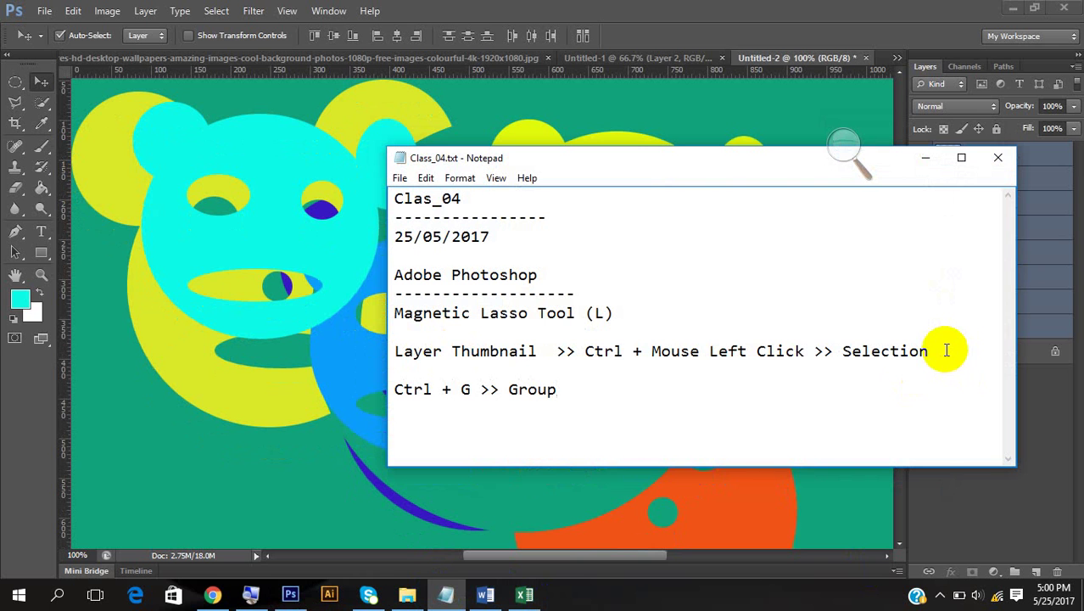
Reword the new note as "Ctrl + G >> Create Group" and minimise the notes to return to Photoshop
left_click(501, 395)
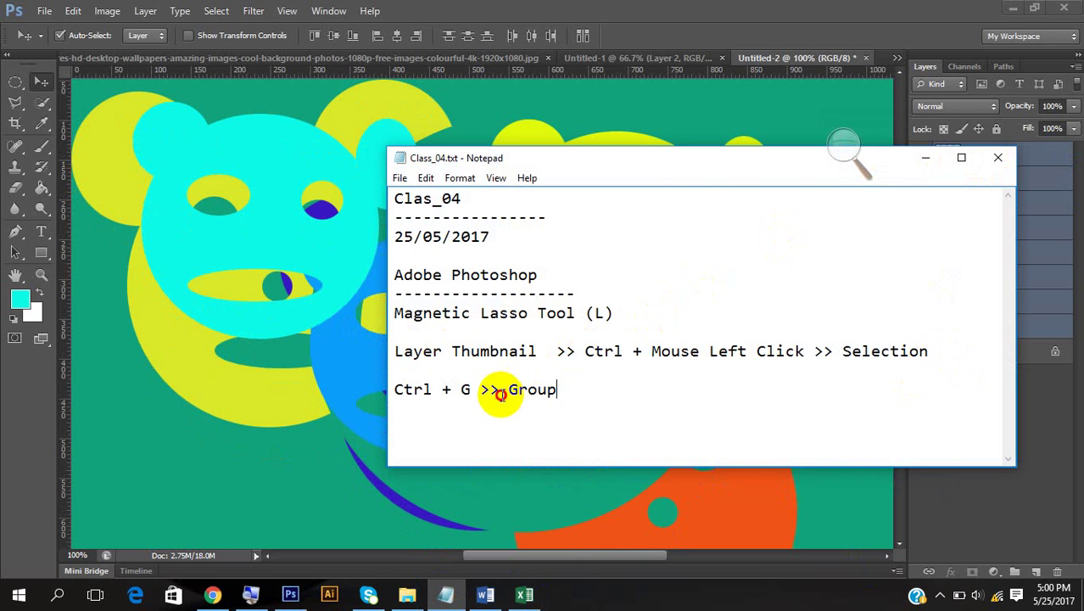
type("Cre4ate")
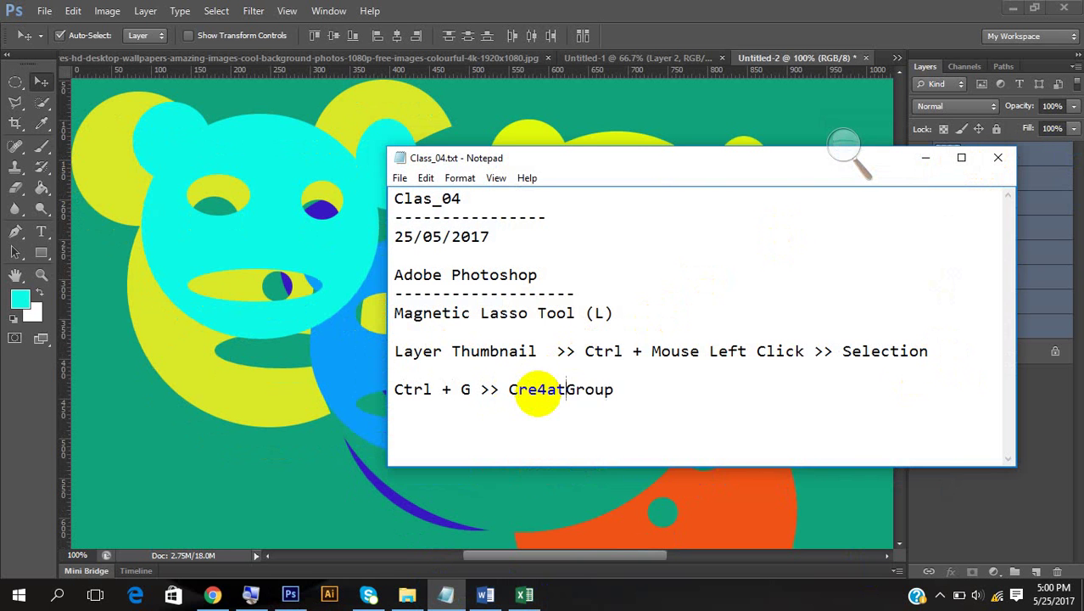
key("BackSpace")
key("BackSpace")
key("BackSpace")
key("BackSpace")
type("ated \\")
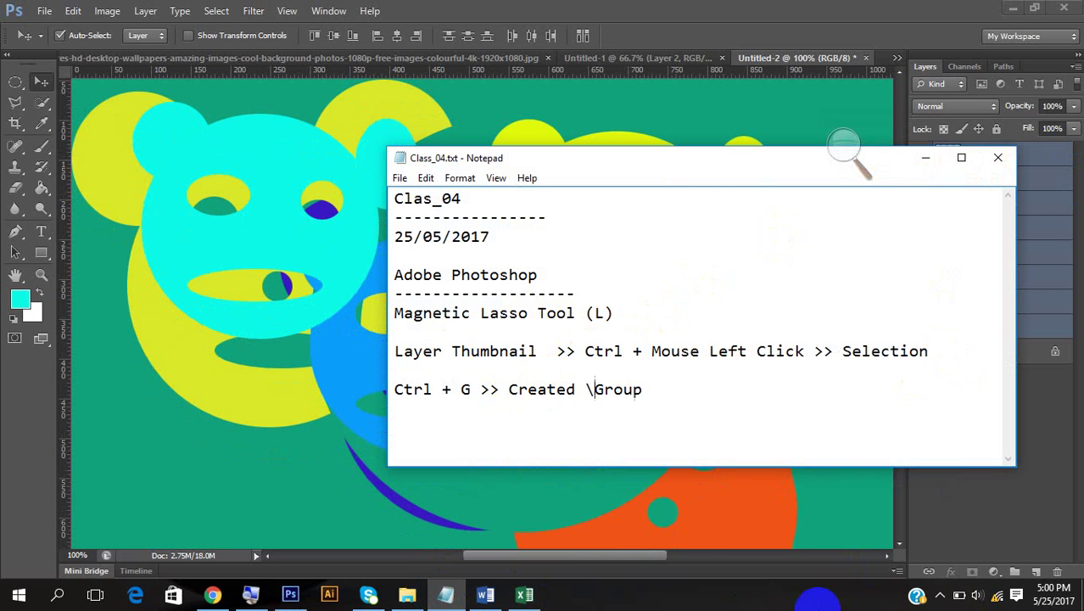
key("BackSpace")
key("BackSpace")
key("BackSpace")
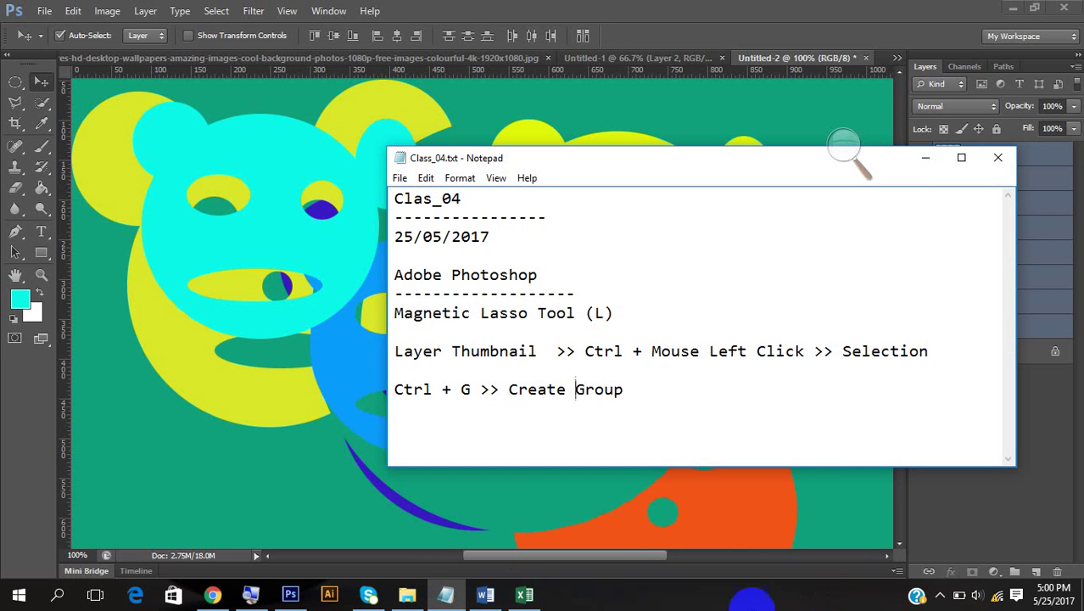
left_click(925, 158)
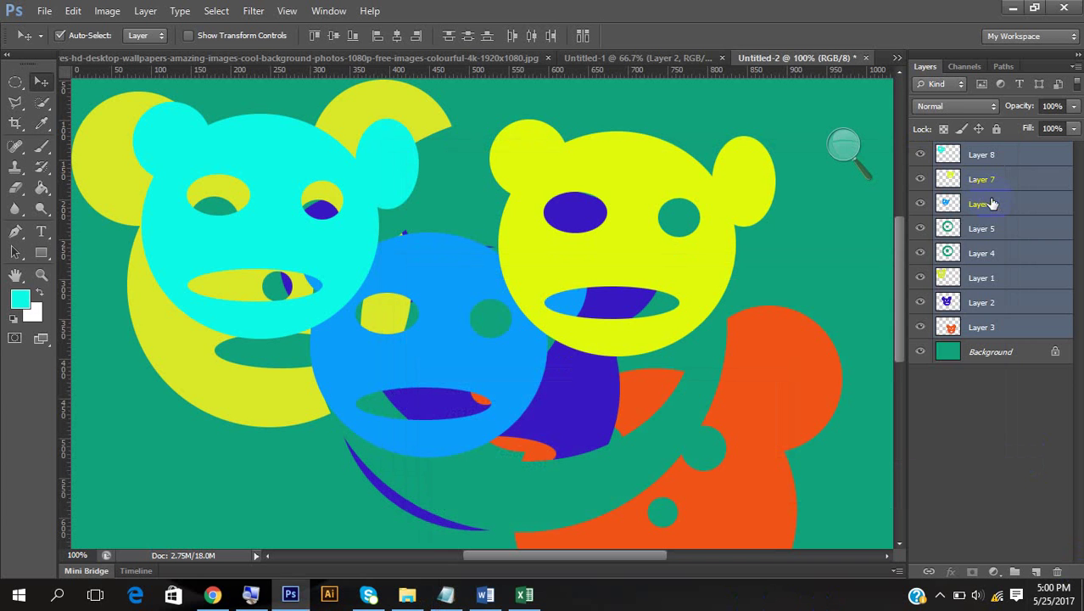
Group the selected layers, magnify the screen on the layer list and ungroup them again
key("ctrl+g")
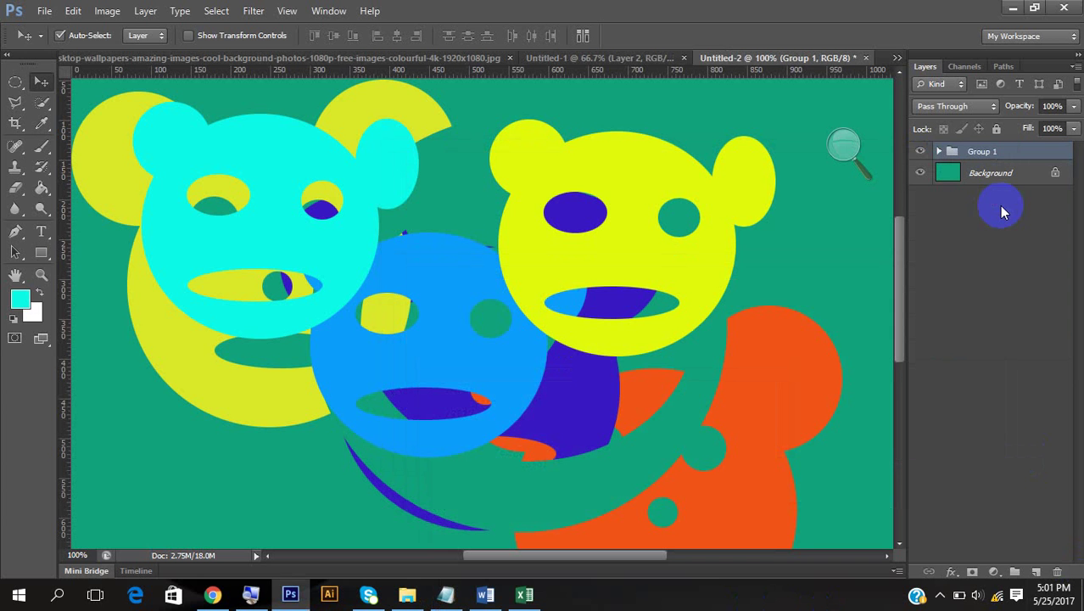
left_click(846, 146)
left_click(863, 158)
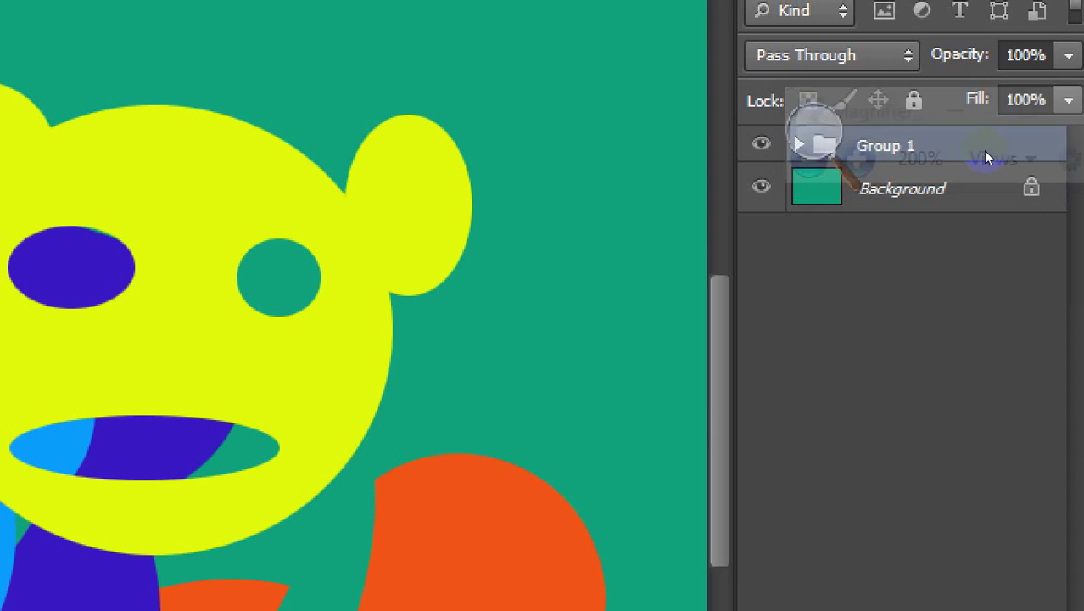
left_click(981, 126)
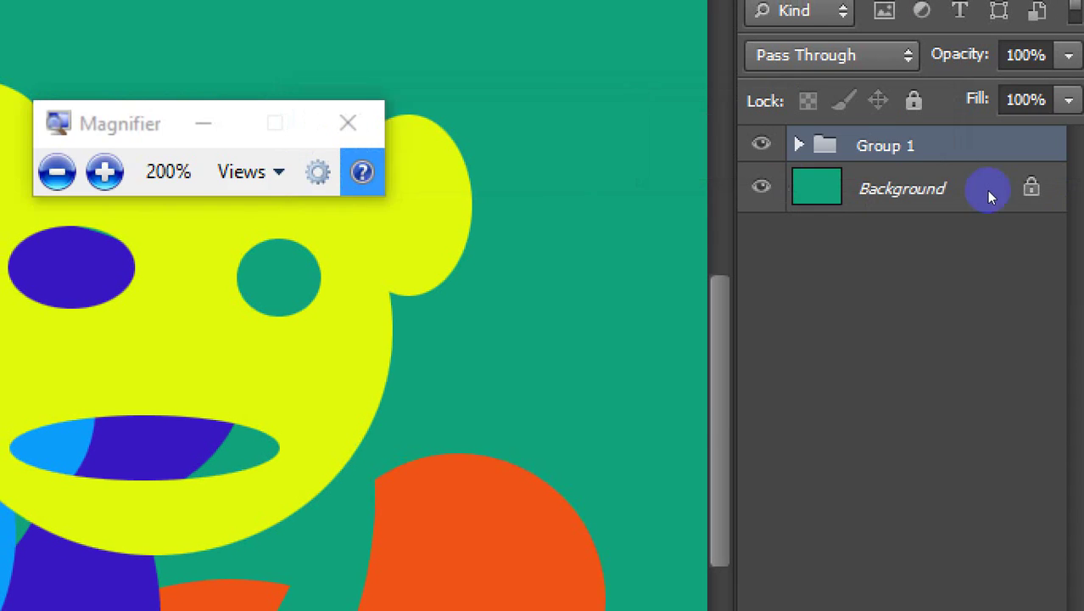
left_click(987, 148)
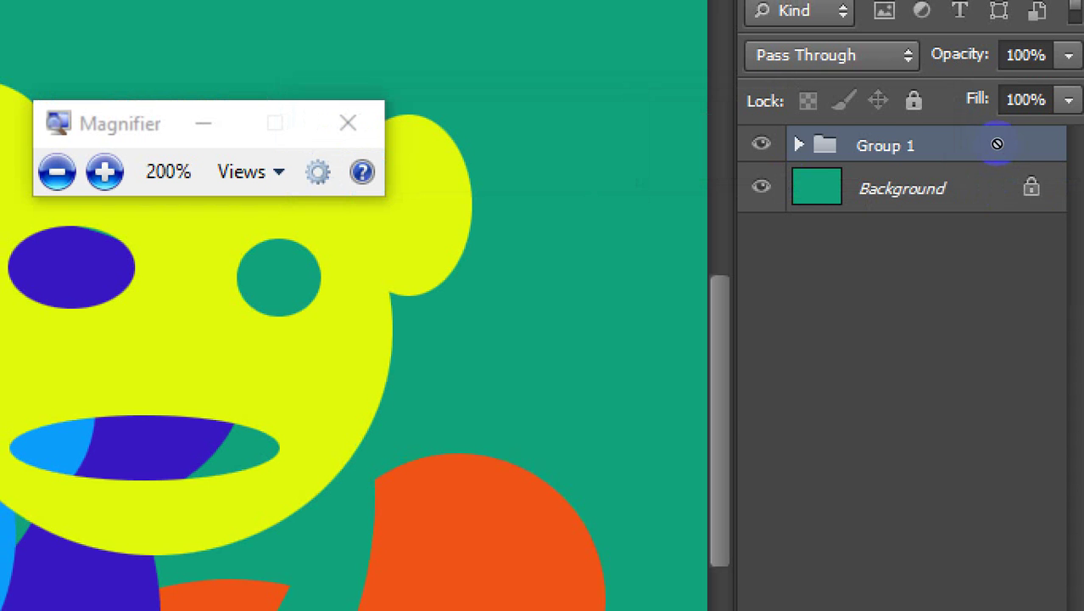
key("ctrl+shift+g")
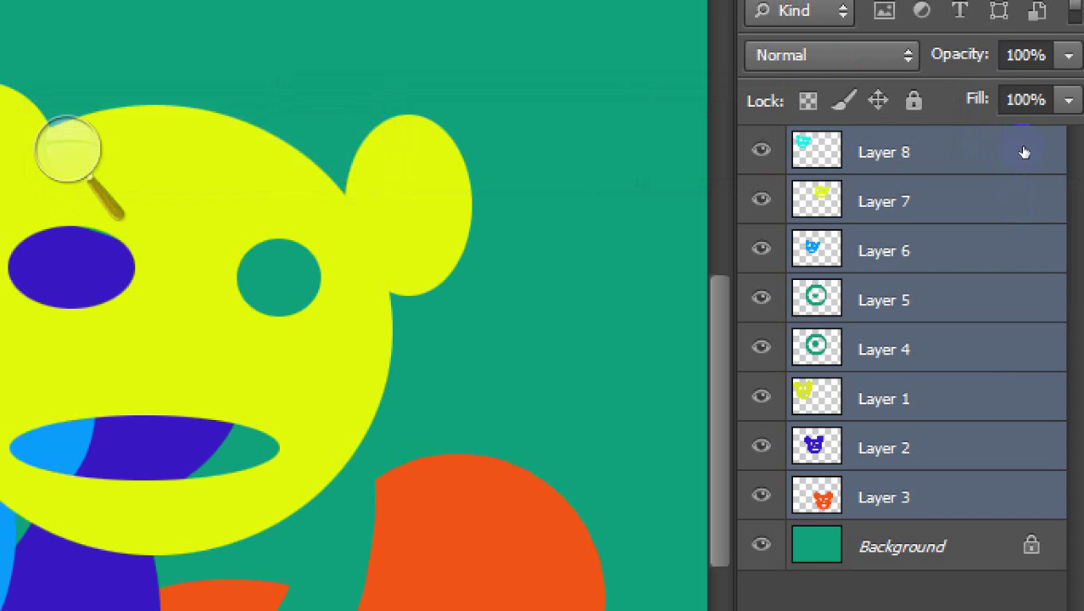
Select Layers 8, 7 and 6 and combine them into a group
left_click(1023, 158)
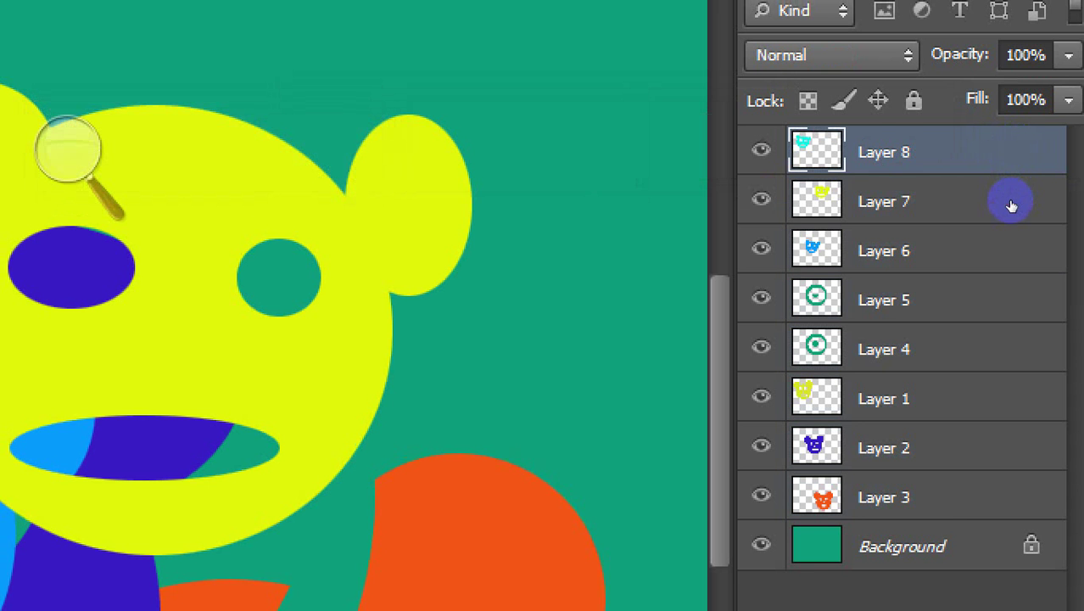
key("alt+shift+bracketleft")
key("alt+shift+bracketleft")
key("ctrl+g")
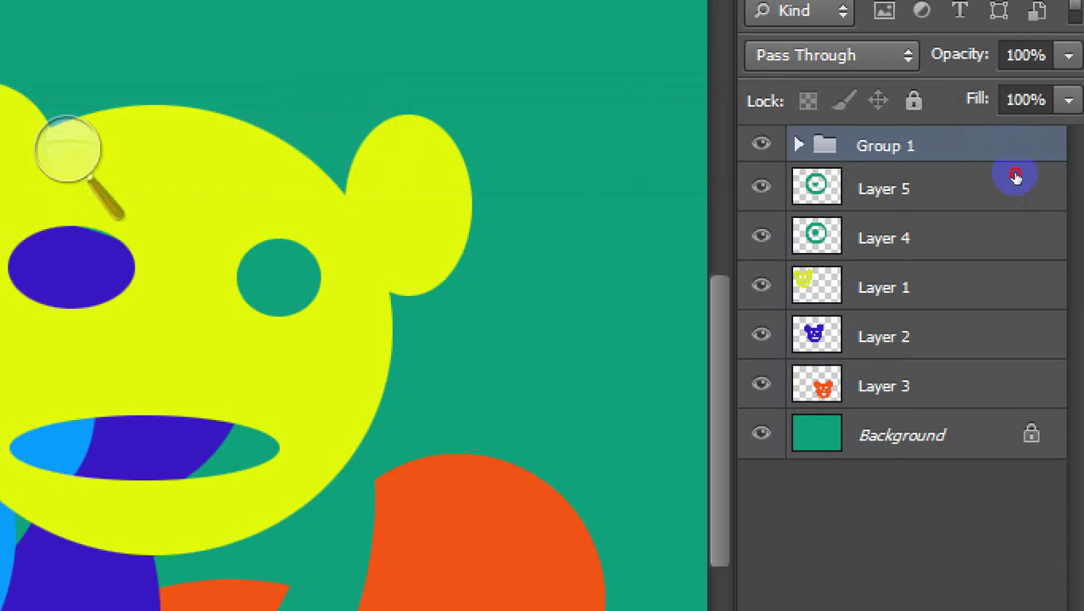
Select Layers 5, 4 and 1 and combine them into a second group
left_click(1017, 175)
left_click(1005, 224, "shift")
key("alt+shift+bracketleft")
key("ctrl+g")
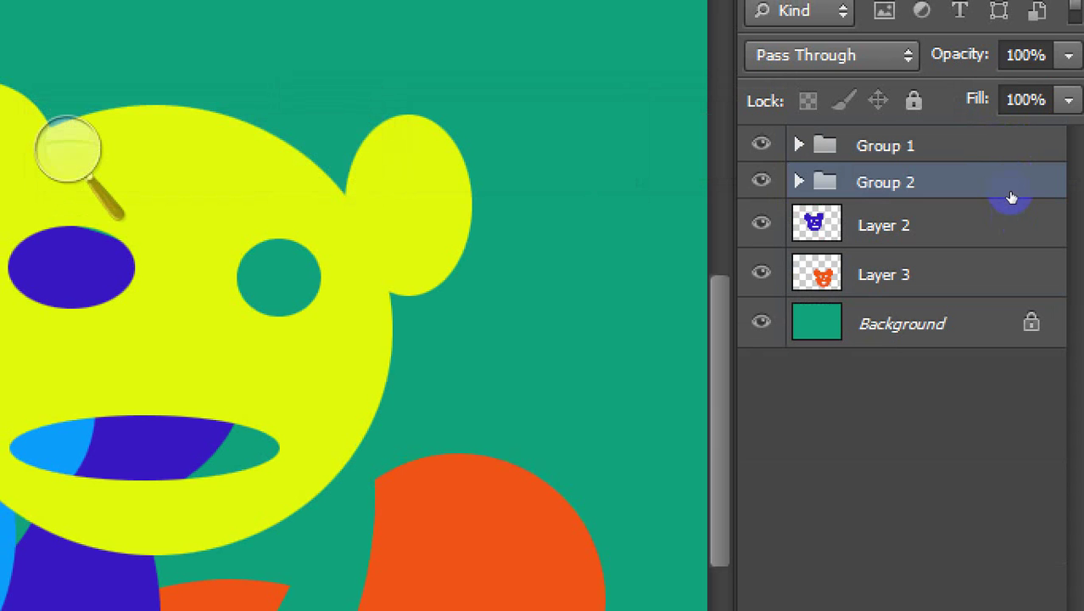
Select Layers 2 and 3 and combine them into a third group
left_click(1007, 222)
key("alt+shift+bracketleft")
key("ctrl+g")
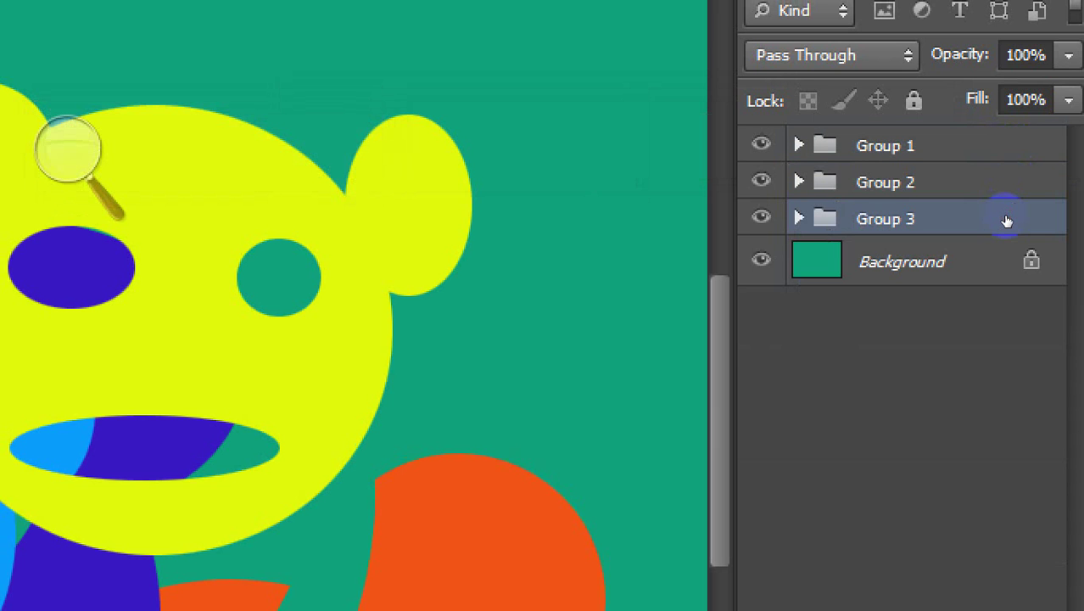
Select Group 1, Group 2 and Group 3 and nest them together inside one new group
left_click(994, 155)
left_click(982, 181, "shift")
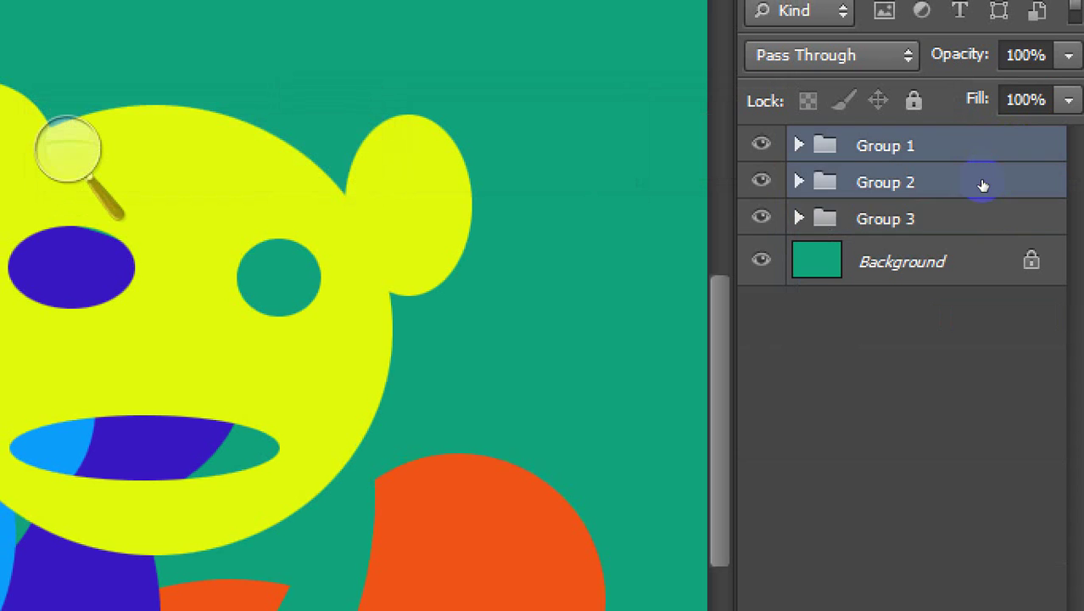
key("alt+shift+bracketleft")
key("ctrl+g")
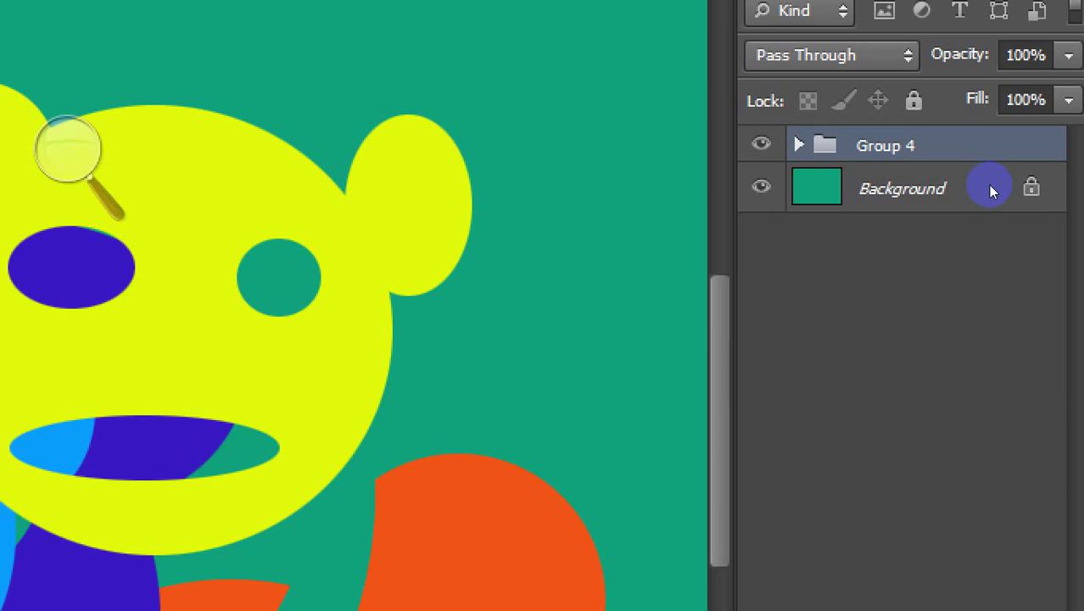
Expand Group 4 and Group 1, step through Layers 8, 7 and 6, and collapse both groups again
left_click_drag(986, 160, 1020, 195)
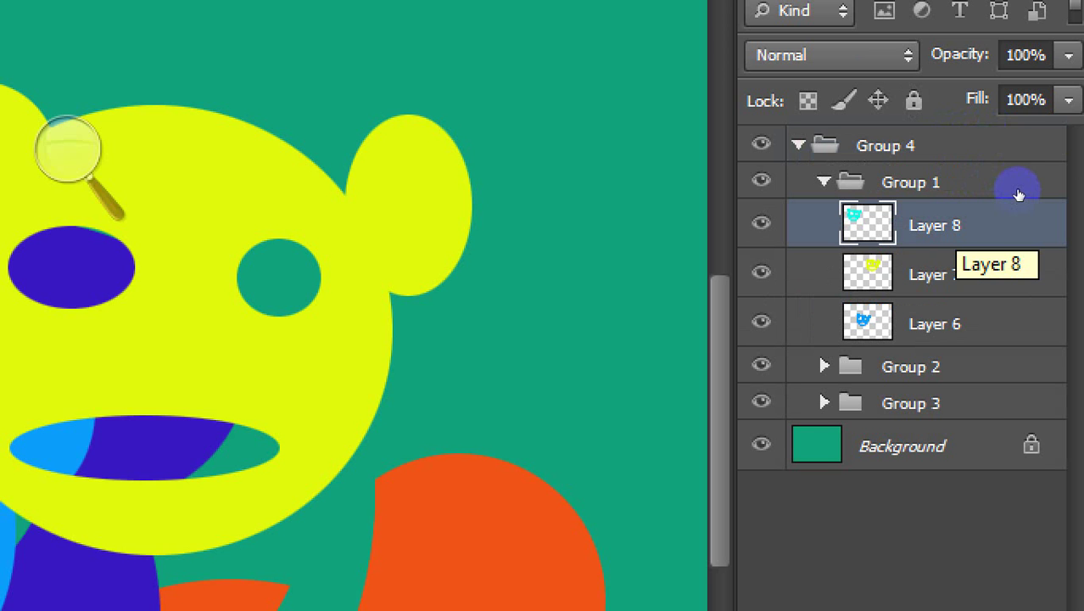
key("alt+bracketleft")
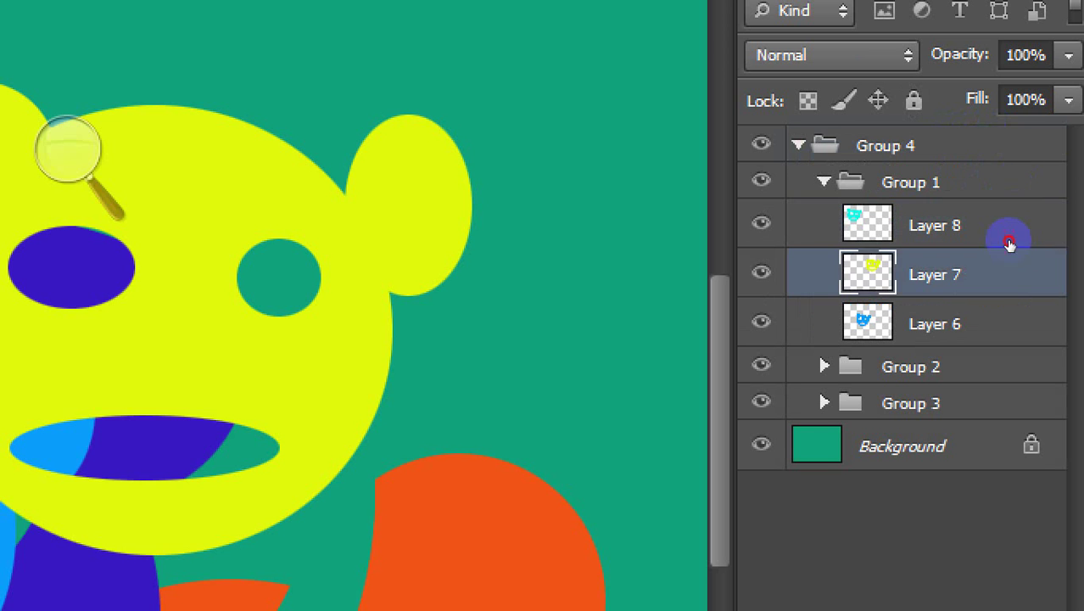
key("alt+bracketleft")
left_click(1011, 237)
key("alt+bracketleft")
key("alt+bracketleft")
key("alt+bracketright")
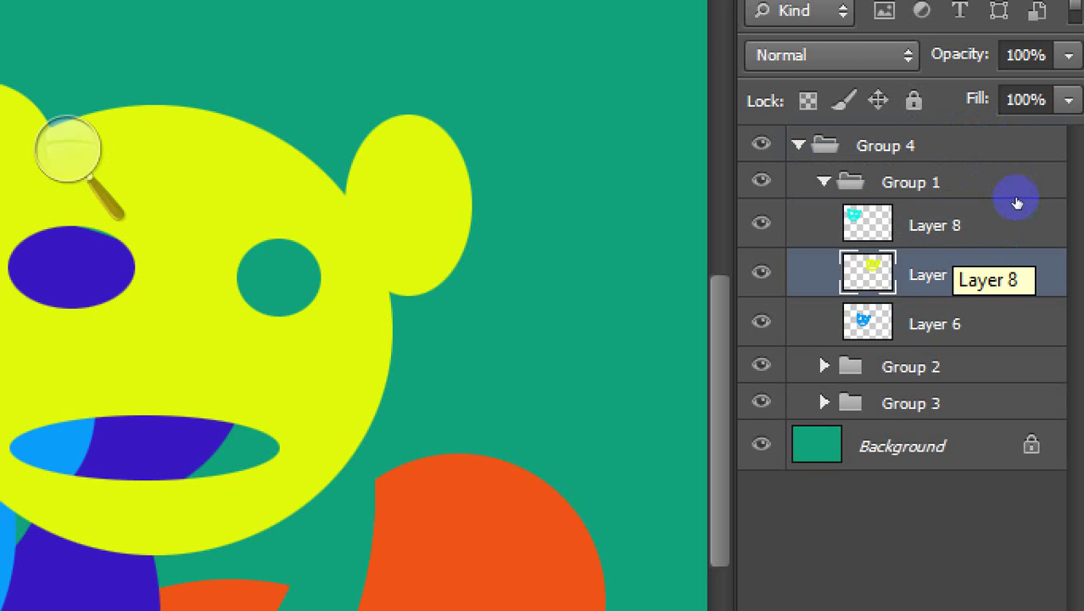
left_click(951, 175)
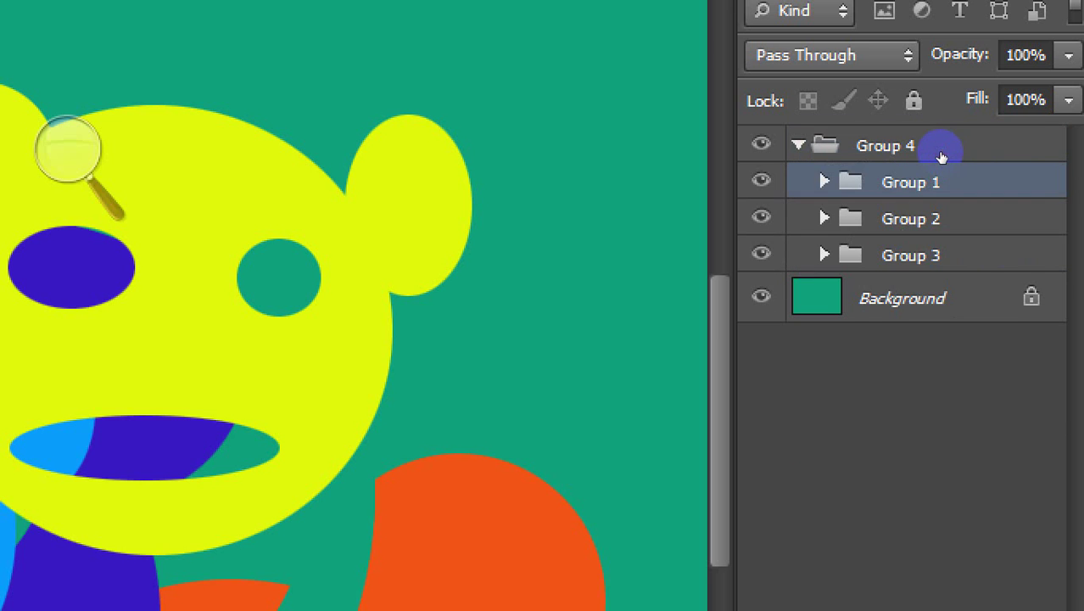
left_click(942, 155)
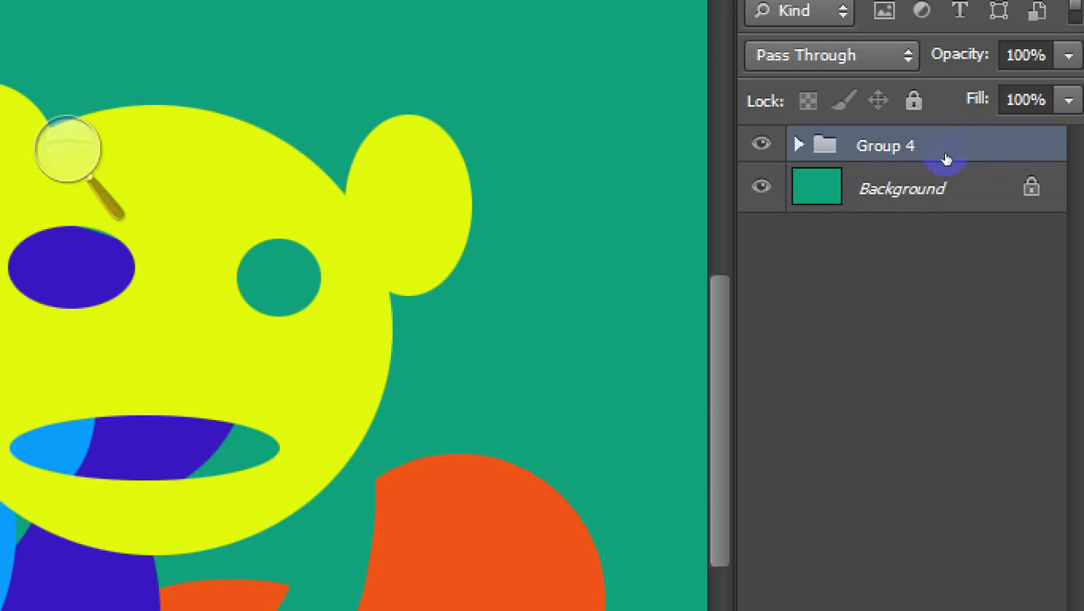
Reopen Group 4 and Group 1 and move the layer selection down to Layer 6
left_click(954, 164)
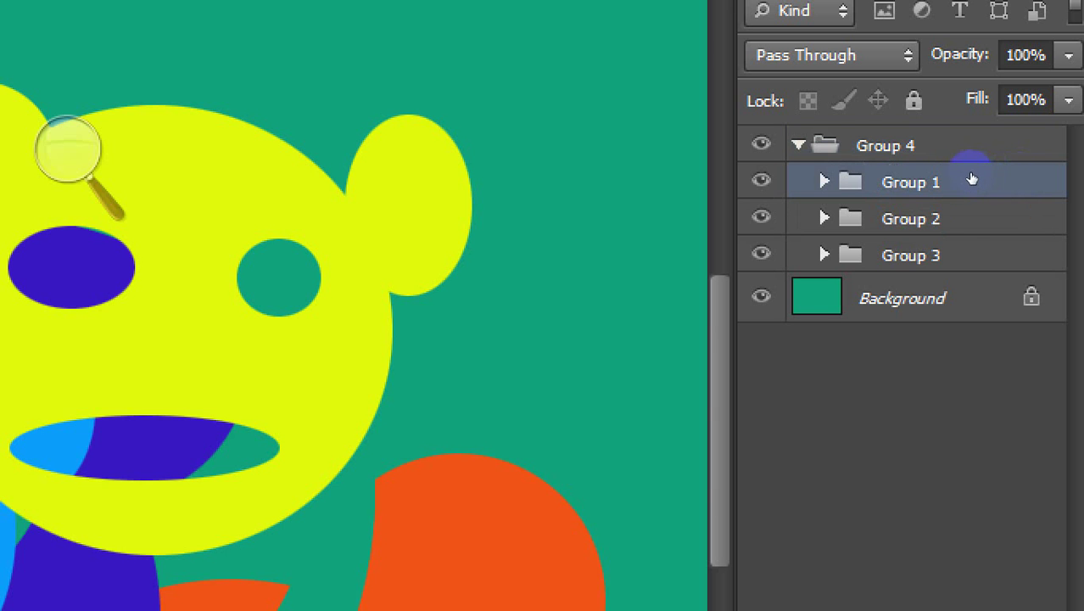
left_click(824, 182)
left_click(1006, 219)
key("alt+bracketleft")
key("alt+bracketleft")
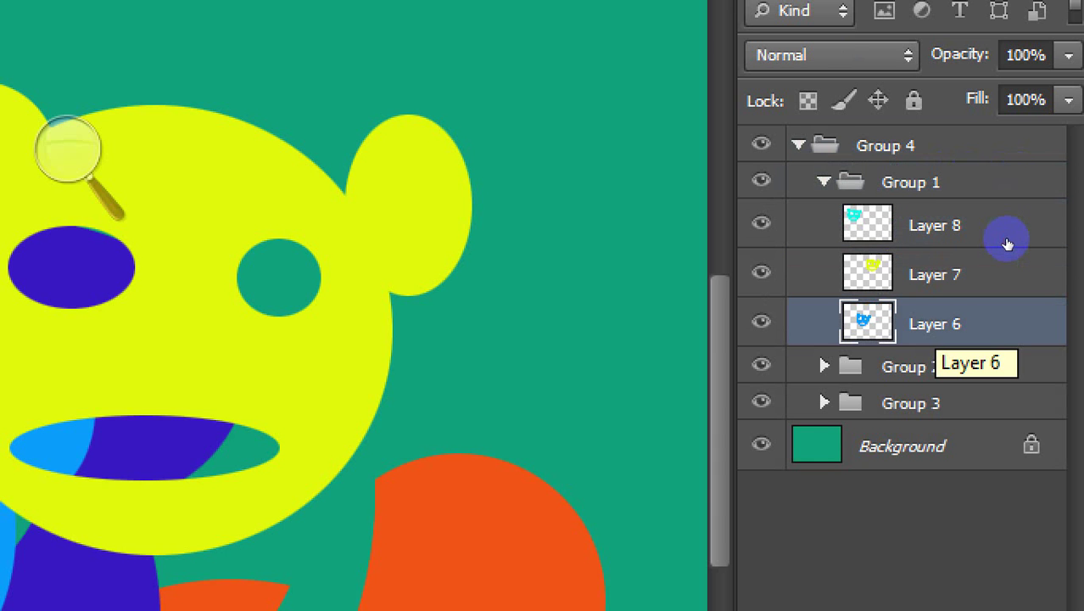
Collapse Group 1 and move the selection down through Group 2 to Group 3 and back up to Group 1
left_click(959, 180)
key("alt+bracketleft")
key("alt+bracketleft")
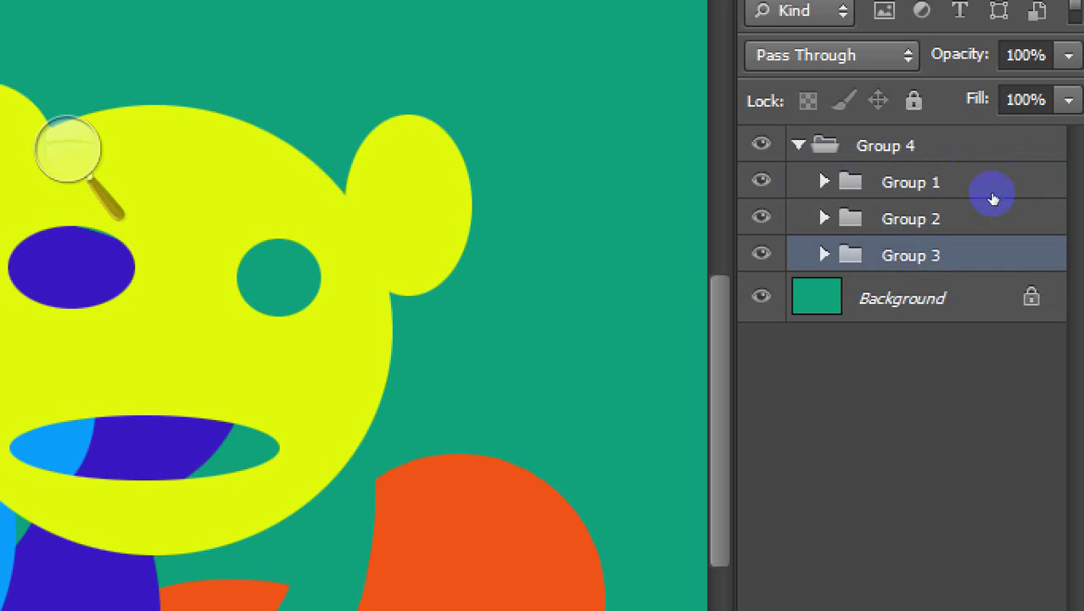
key("alt+bracketright")
key("alt+bracketright")
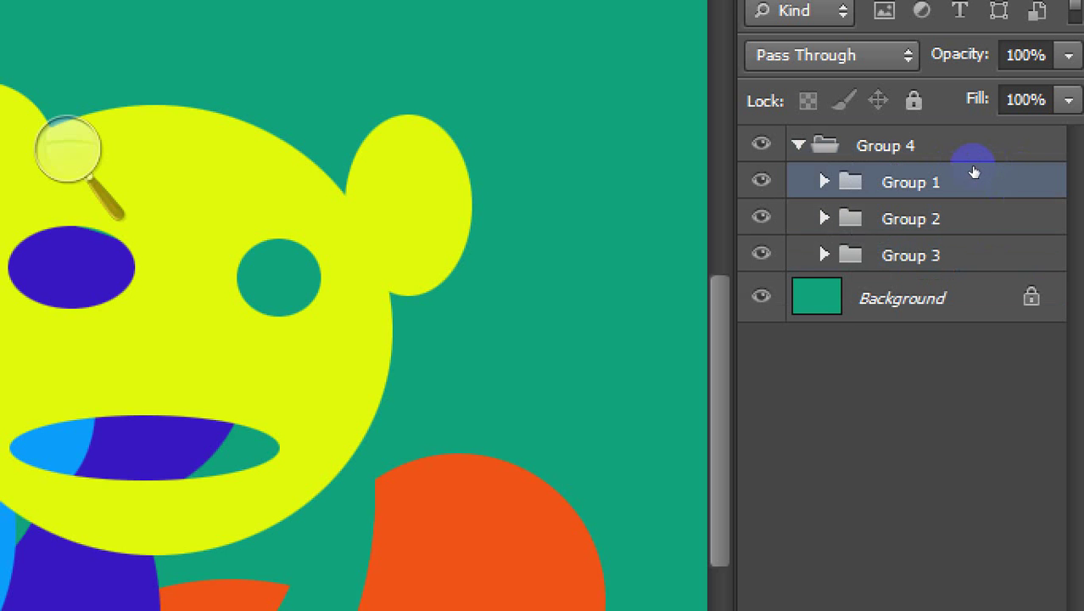
Expand Group 1 to move between its layers, and collapse Group 1 and Group 4
key("Right")
key("alt+bracketleft")
key("alt+bracketleft")
key("alt+bracketleft")
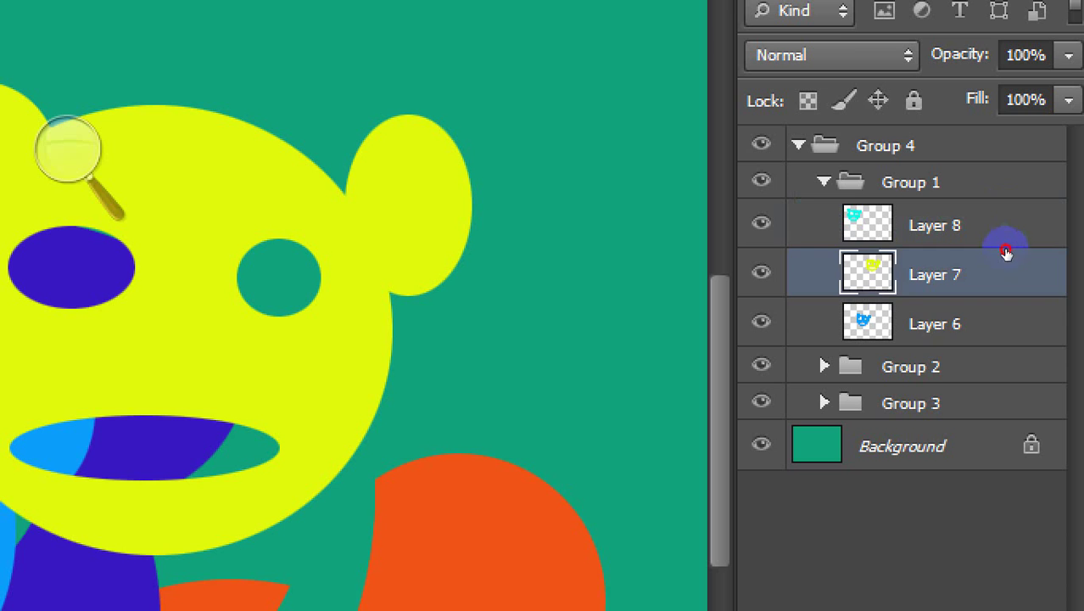
left_click(1008, 227)
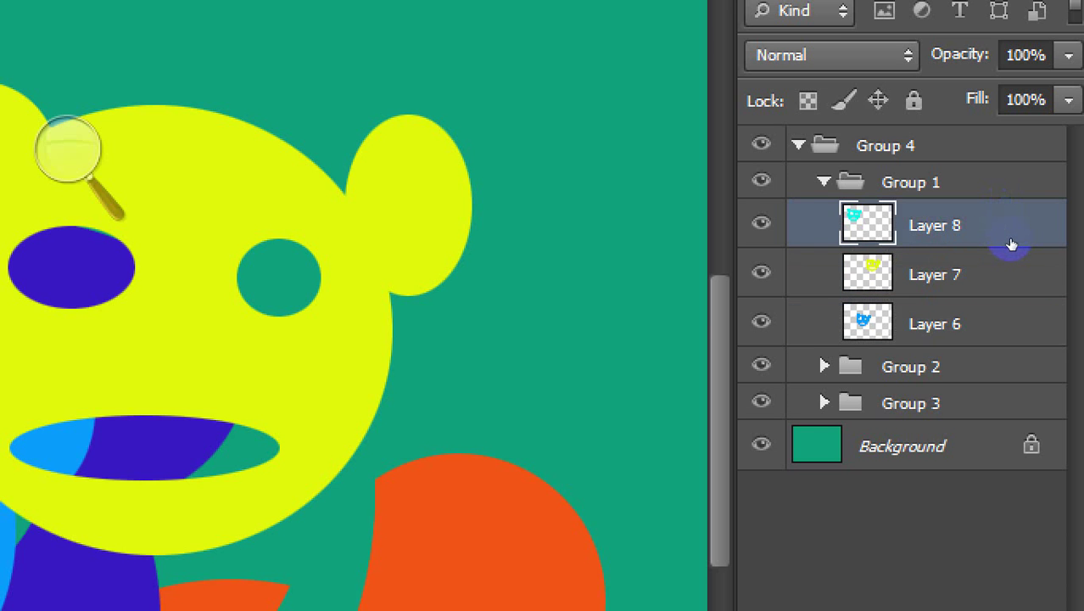
left_click(952, 174)
key("Left")
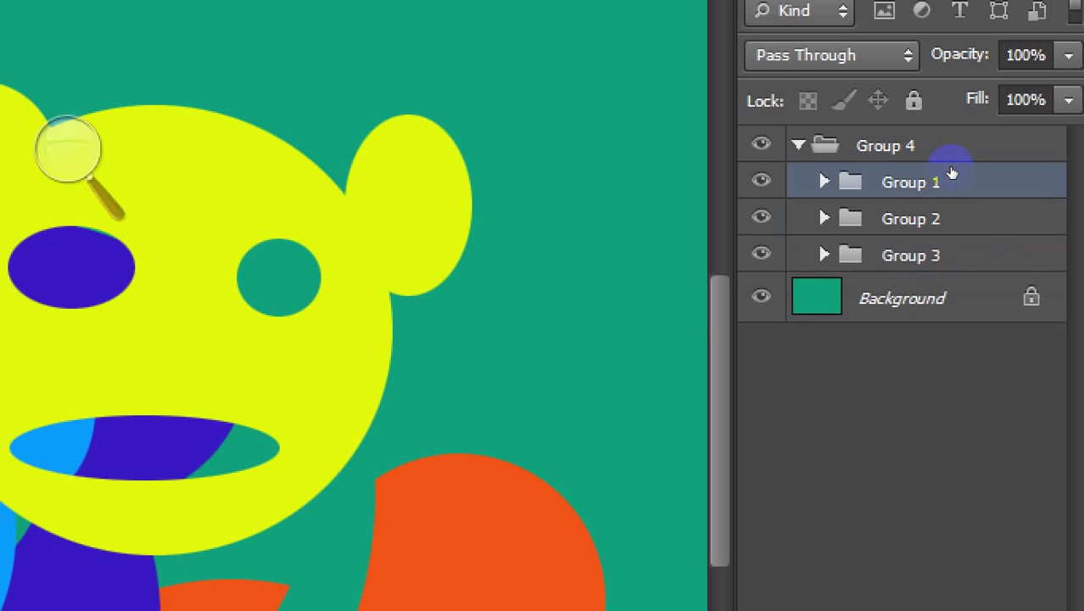
left_click(941, 148)
key("Left")
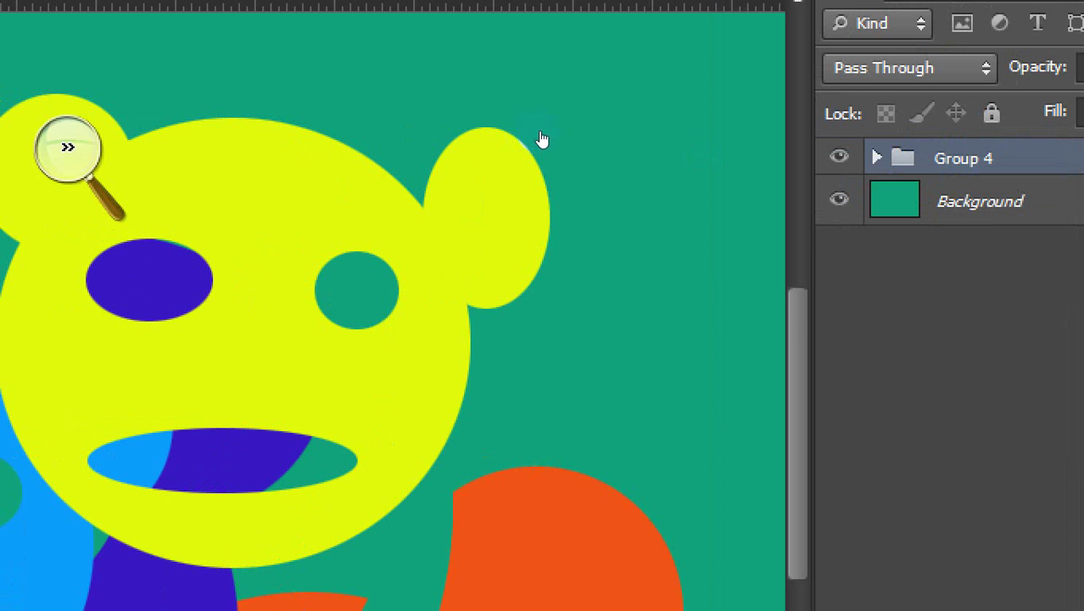
Zoom out in Windows Magnifier until the whole workspace fits on the screen
left_click(532, 150)
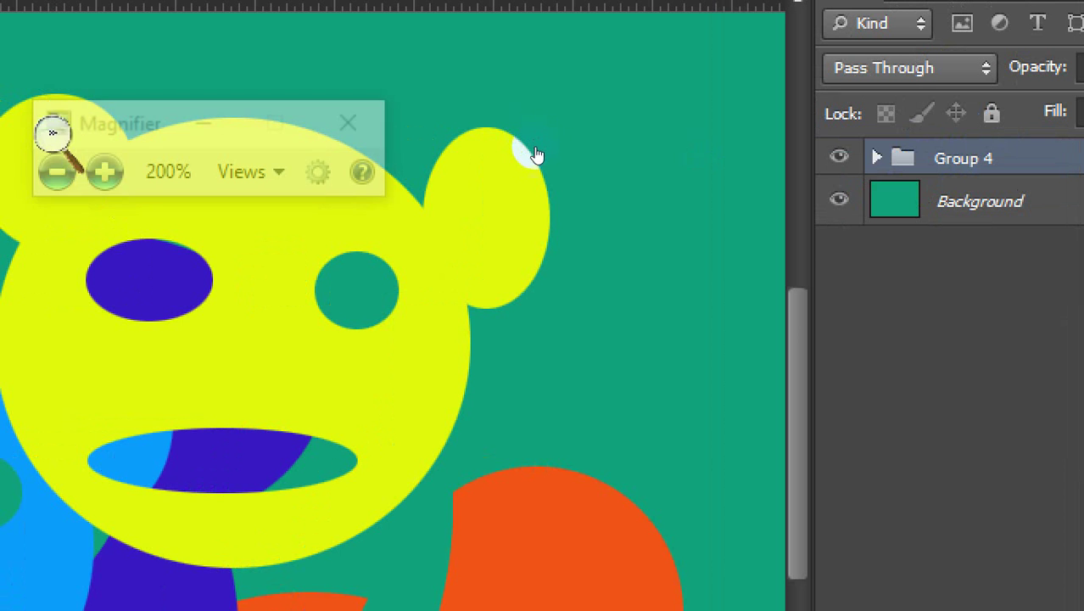
left_click(535, 159)
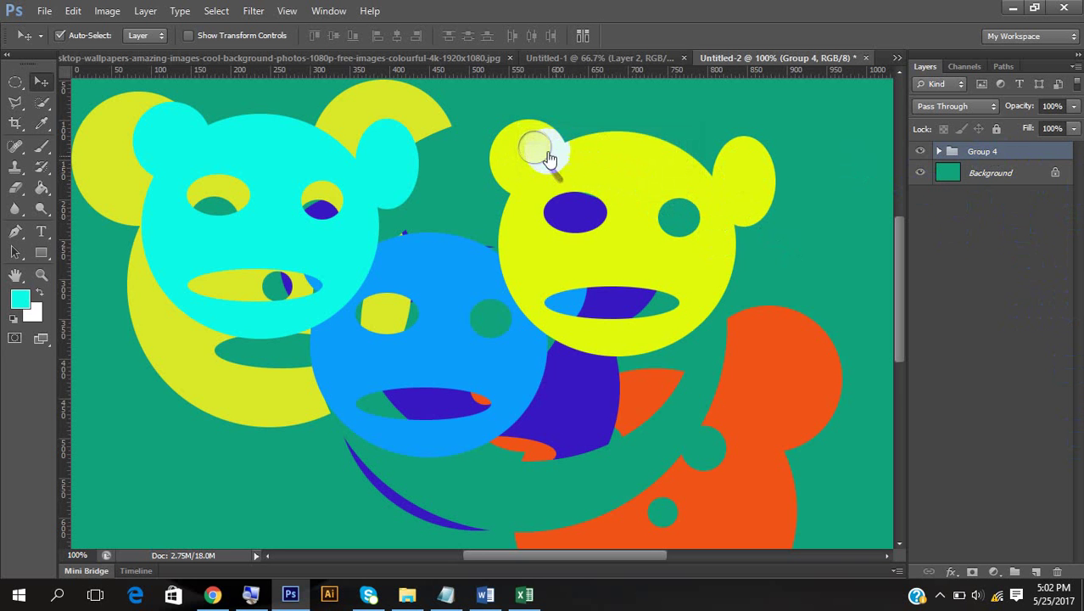
left_click(536, 151)
left_click(549, 159)
left_click(516, 167)
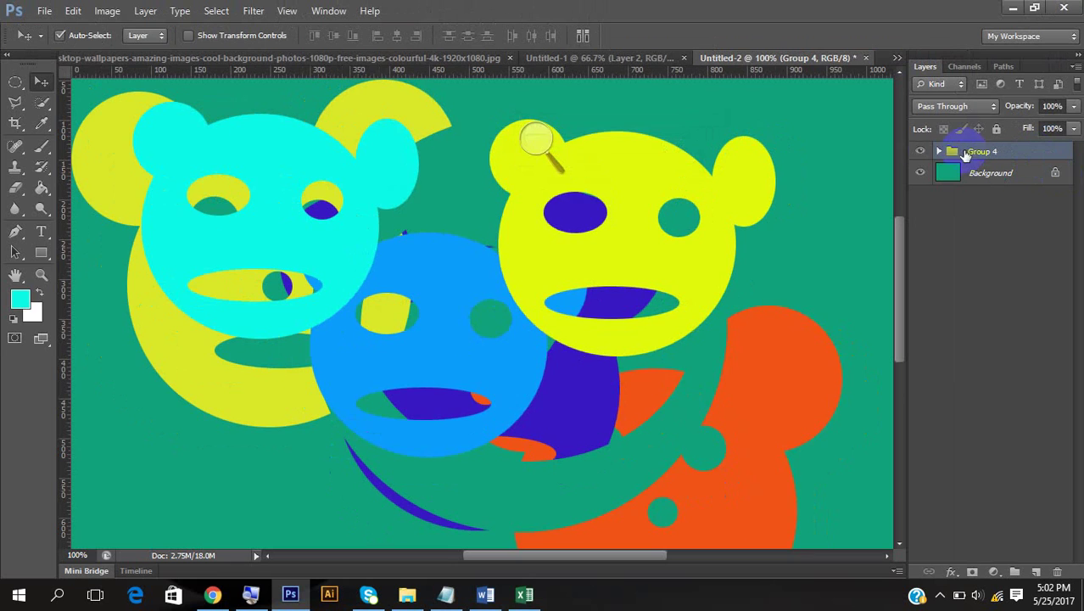
Toggle the visibility of Group 4 off and on, leaving it shown
left_click(921, 151)
left_click(921, 152)
left_click(921, 153)
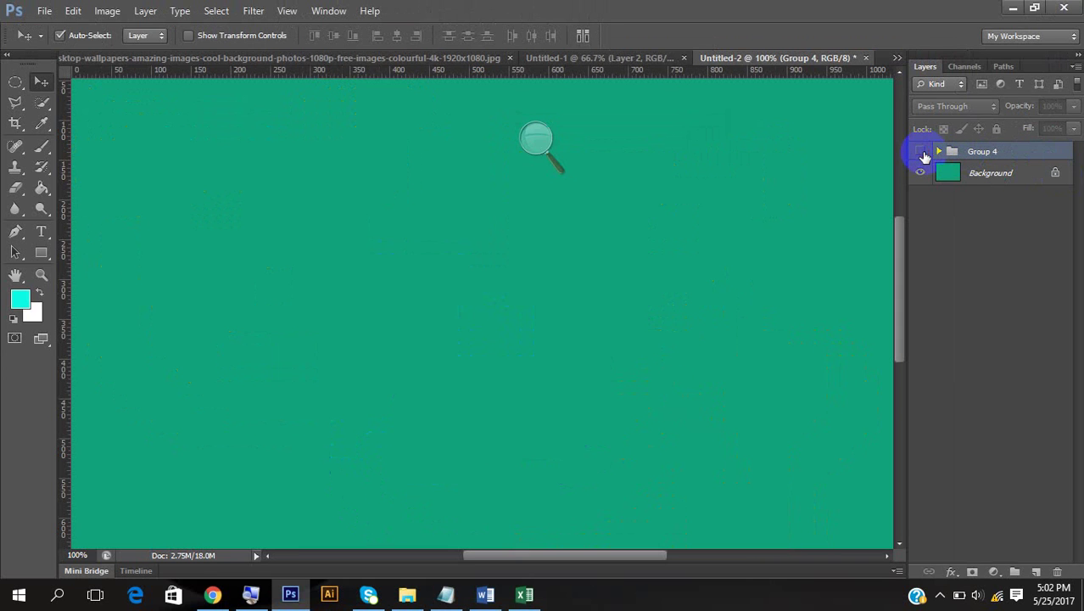
left_click(923, 153)
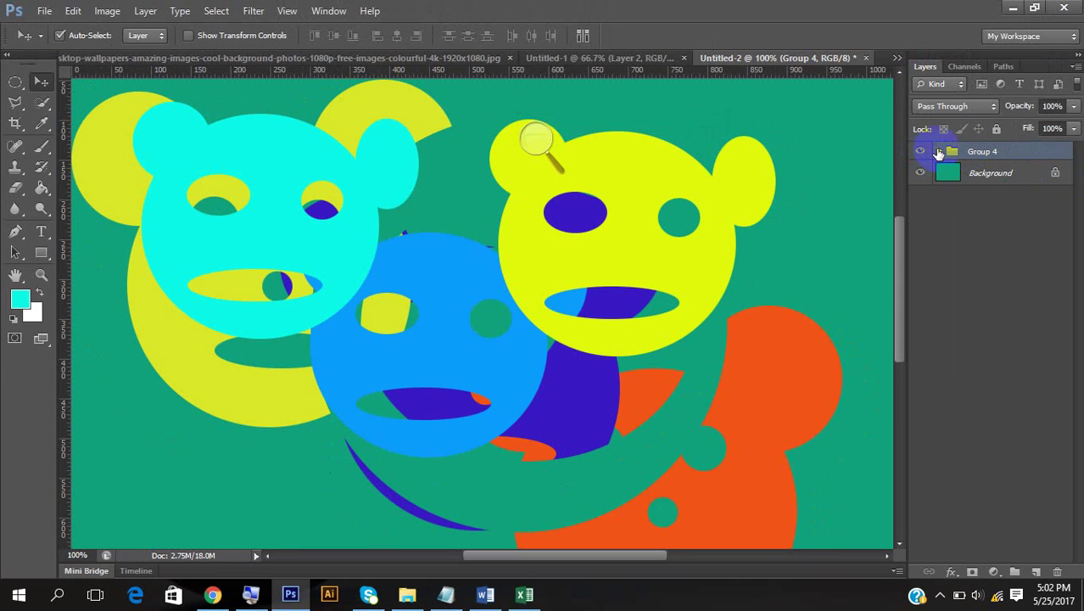
Expand Group 4 and toggle Group 1, Group 2 and Group 3 off and on individually, leaving all three shown
left_click(939, 151)
left_click(921, 172)
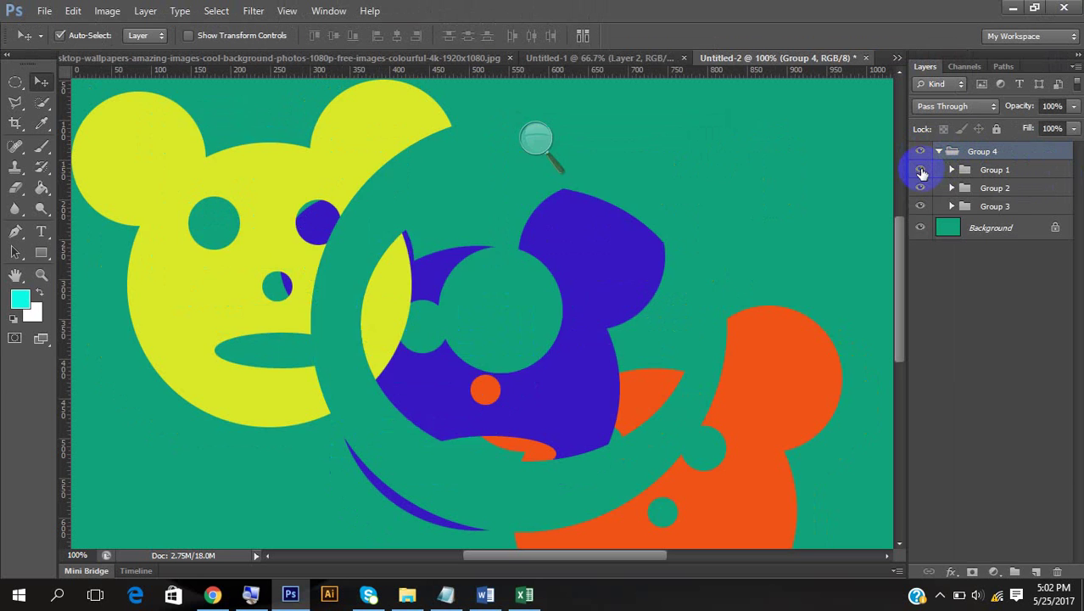
left_click(921, 172)
left_click(922, 171)
left_click(922, 170)
left_click(922, 188)
left_click(922, 187)
left_click(922, 187)
left_click(922, 187)
left_click(923, 206)
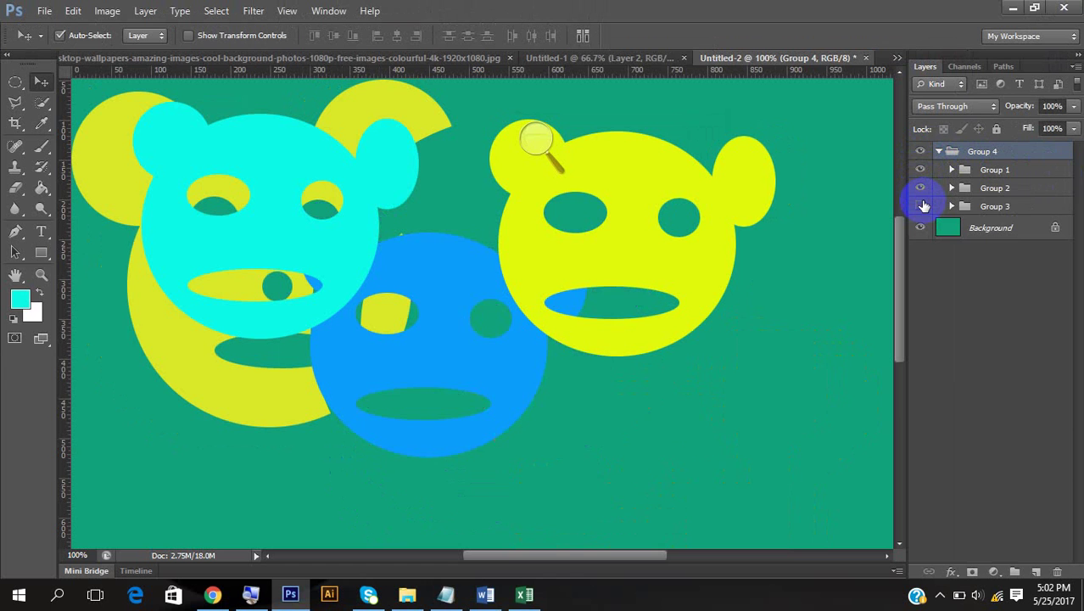
left_click(924, 207)
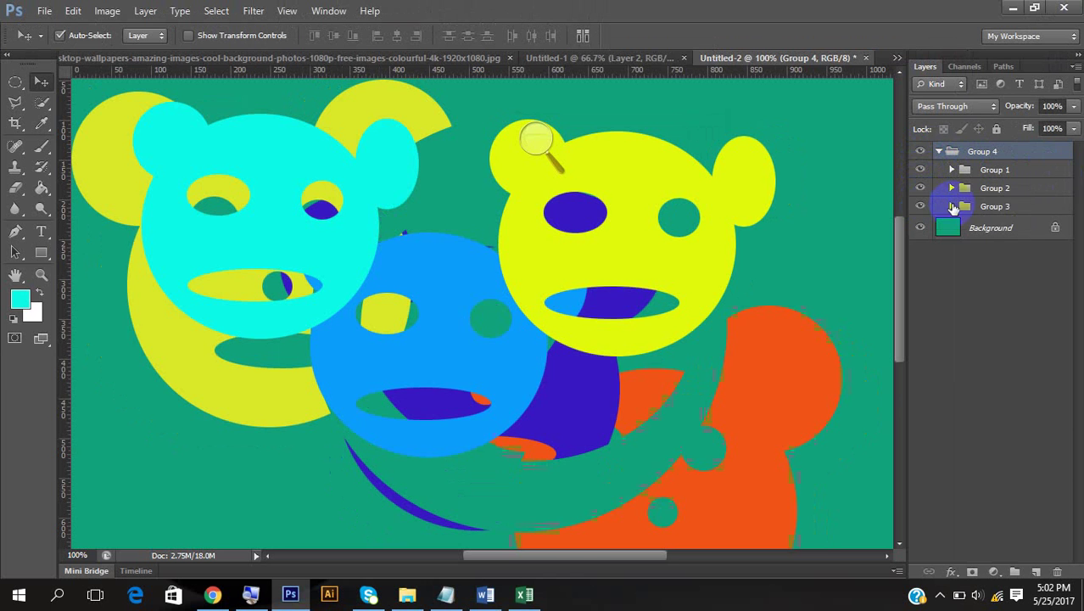
Try deleting Group 3 from Group 4, and undo the deletion
left_click(1015, 228)
left_click(1018, 211)
left_click_drag(1019, 211, 1058, 574)
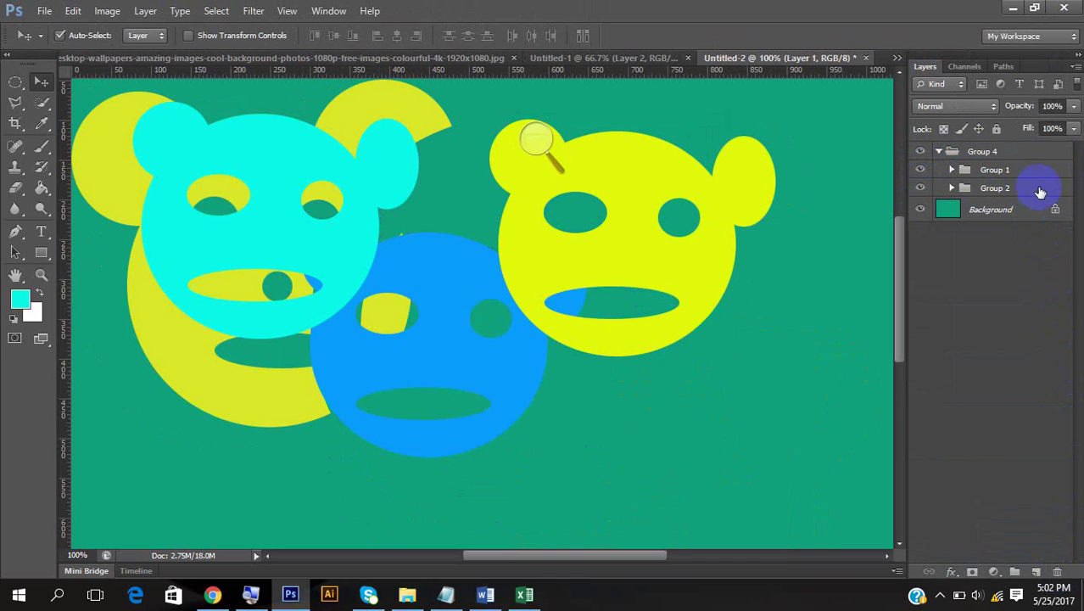
mouse_move(1039, 187)
left_mouse_down()
mouse_move(1068, 540)
mouse_move(1048, 188)
left_mouse_up()
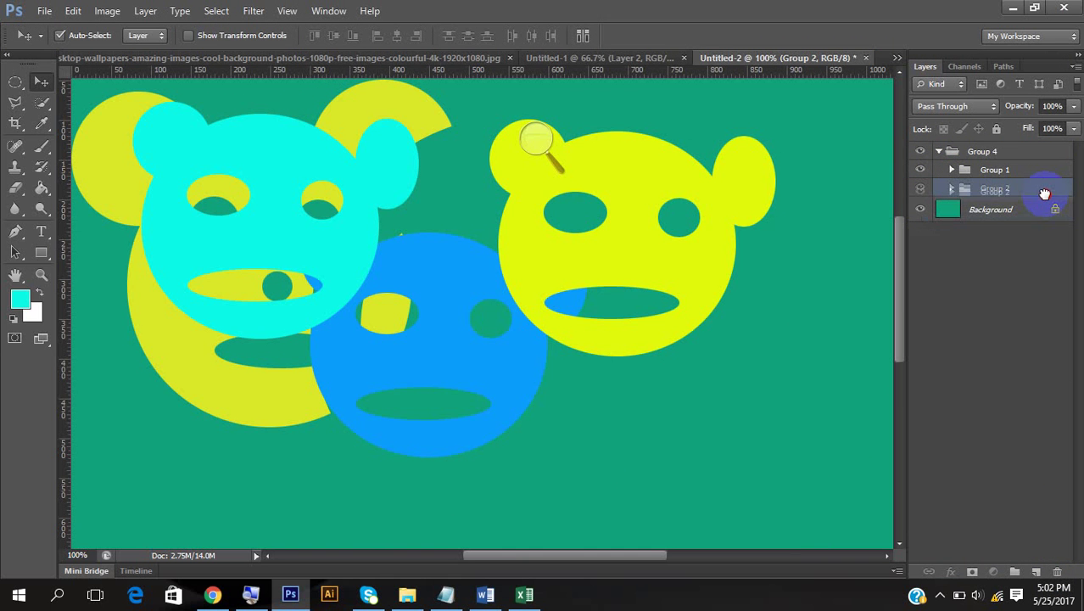
key("ctrl+z")
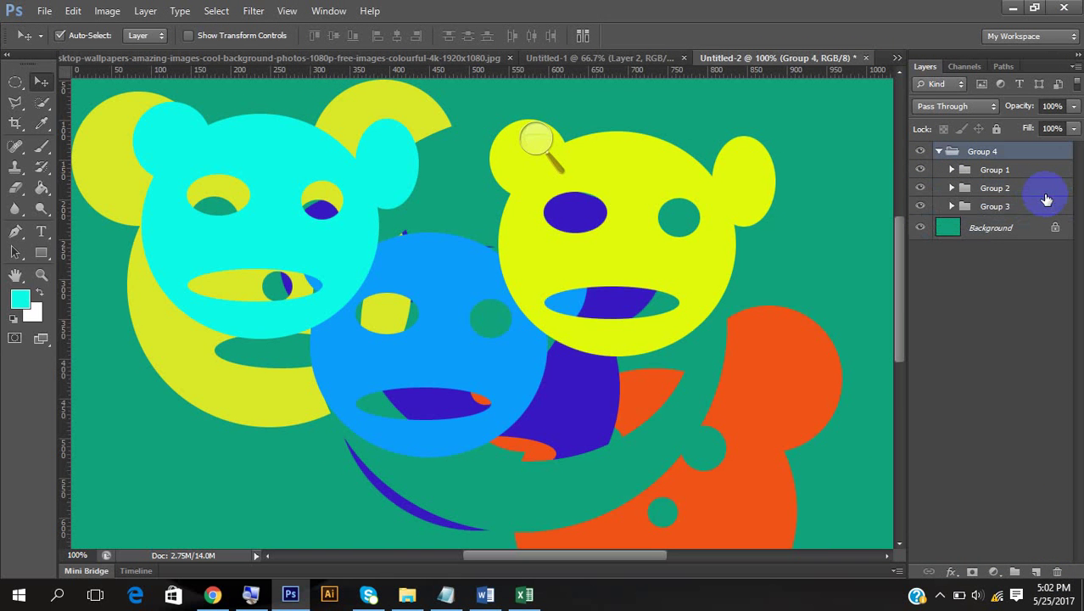
Collapse Group 4 and ungroup it to release the three groups nested inside
left_click(938, 151)
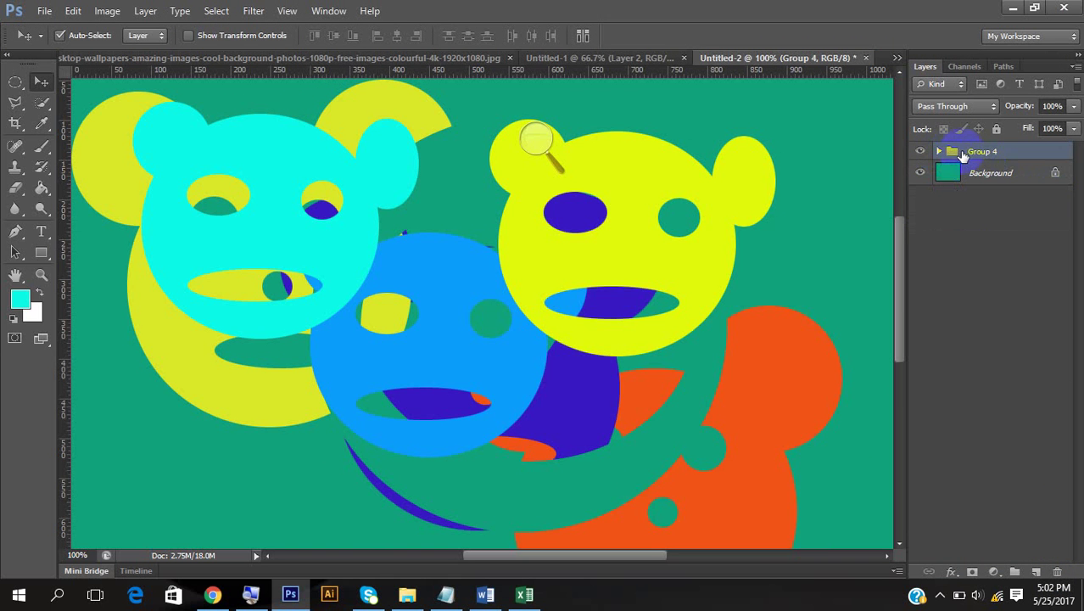
right_click(966, 154)
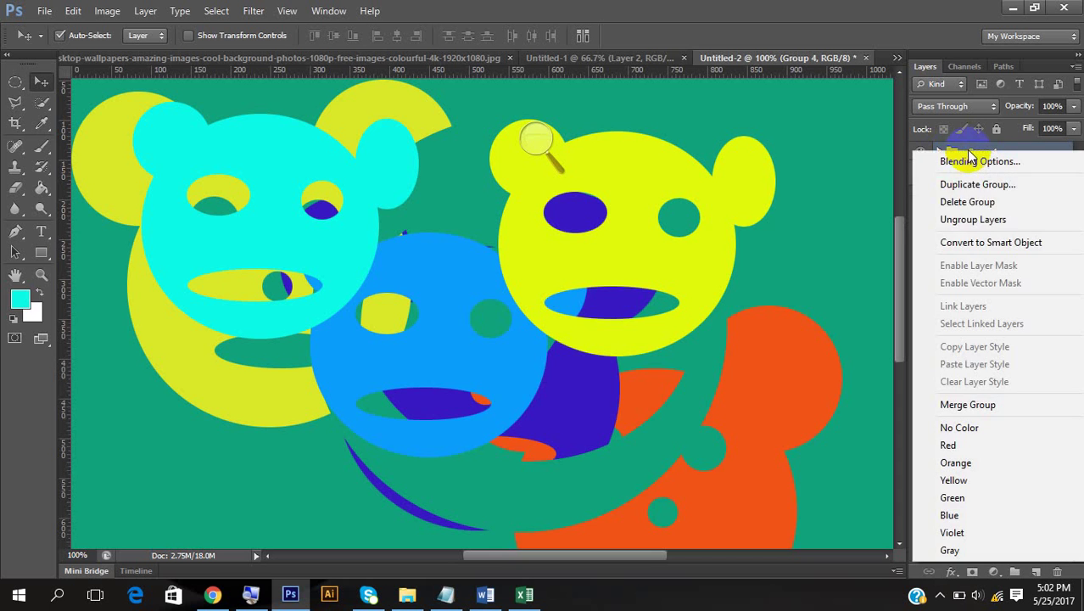
left_click(973, 220)
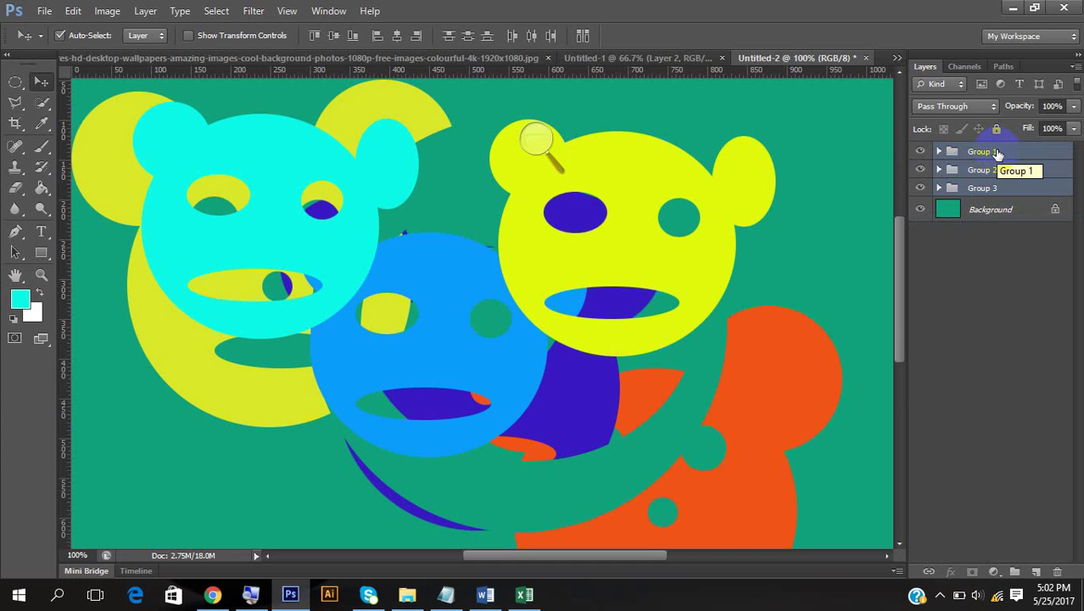
Ungroup Group 1, Group 2 and Group 3 one by one into their individual layers
left_click(984, 152)
right_click(982, 152)
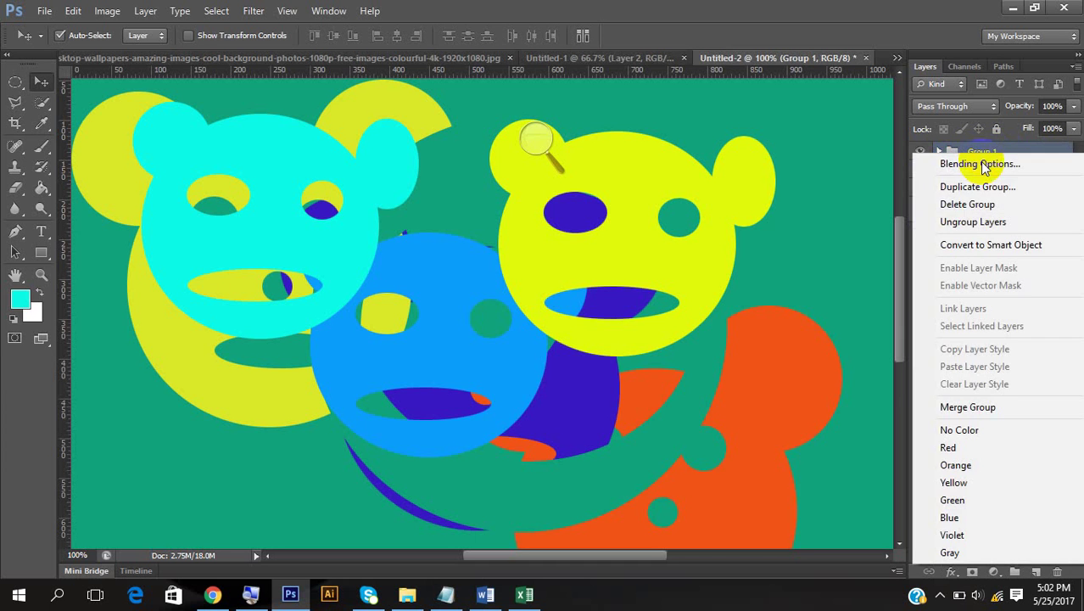
left_click(983, 222)
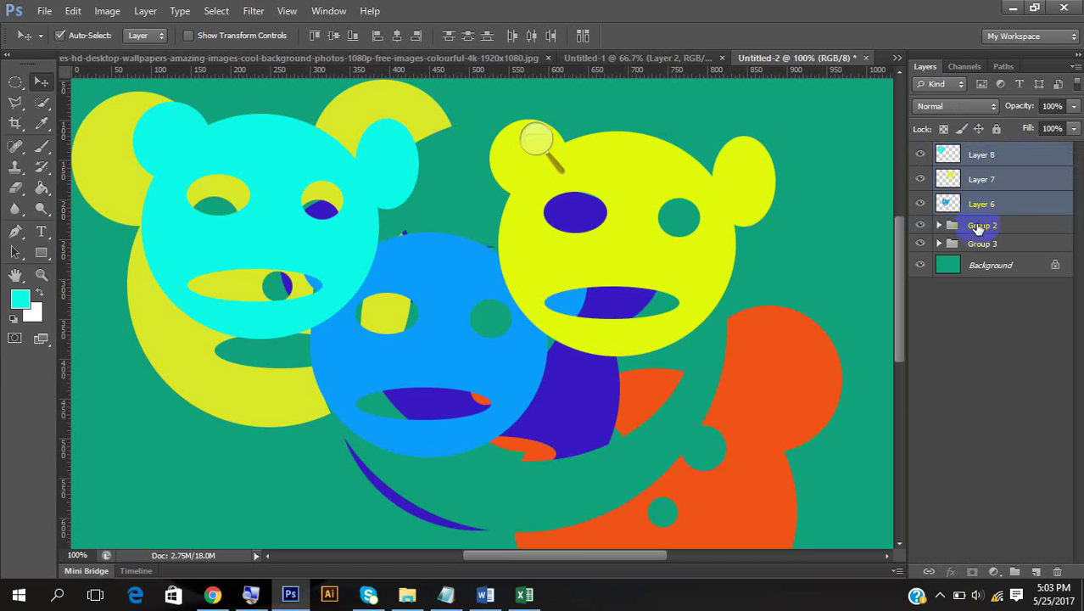
left_click(982, 226)
right_click(985, 226)
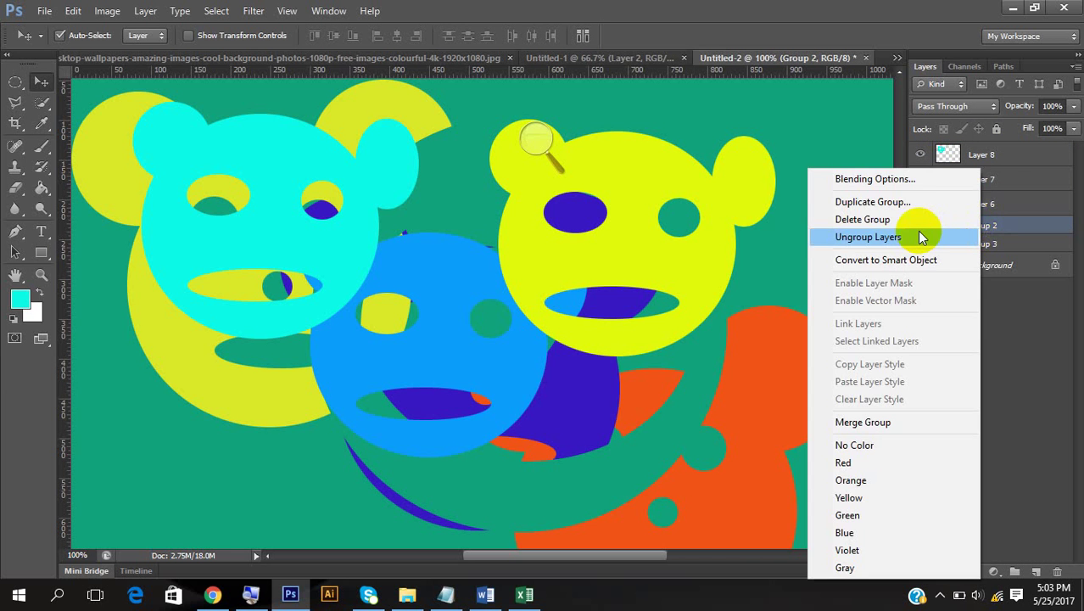
left_click(921, 235)
left_click(985, 298)
right_click(986, 298)
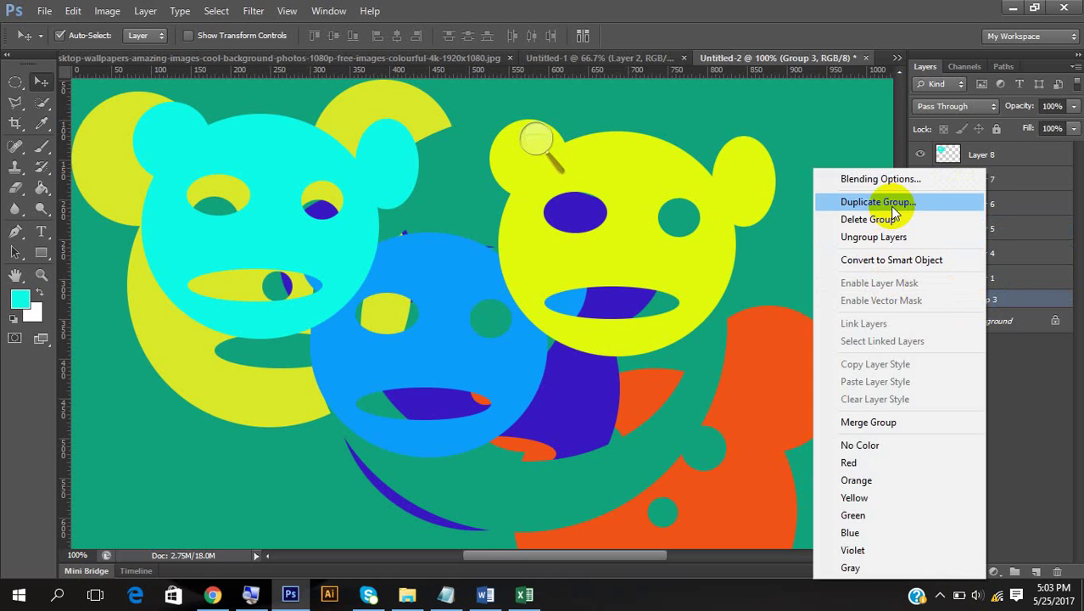
left_click(883, 237)
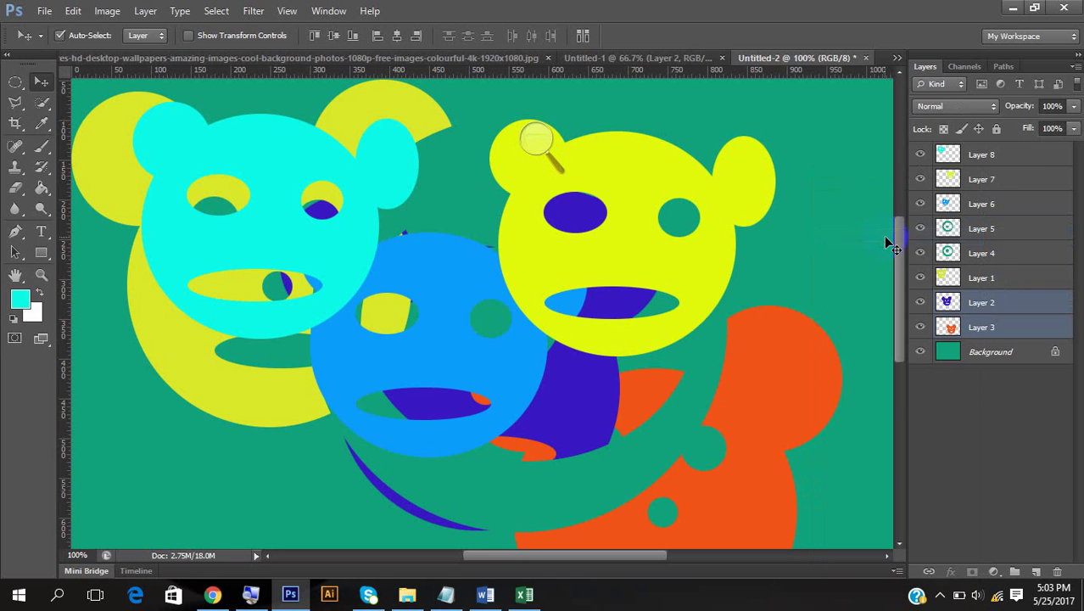
Select all layers from Layer 8 down to Layer 3 and delete them, keeping only the Background
left_click(997, 156)
left_click(991, 327, "shift")
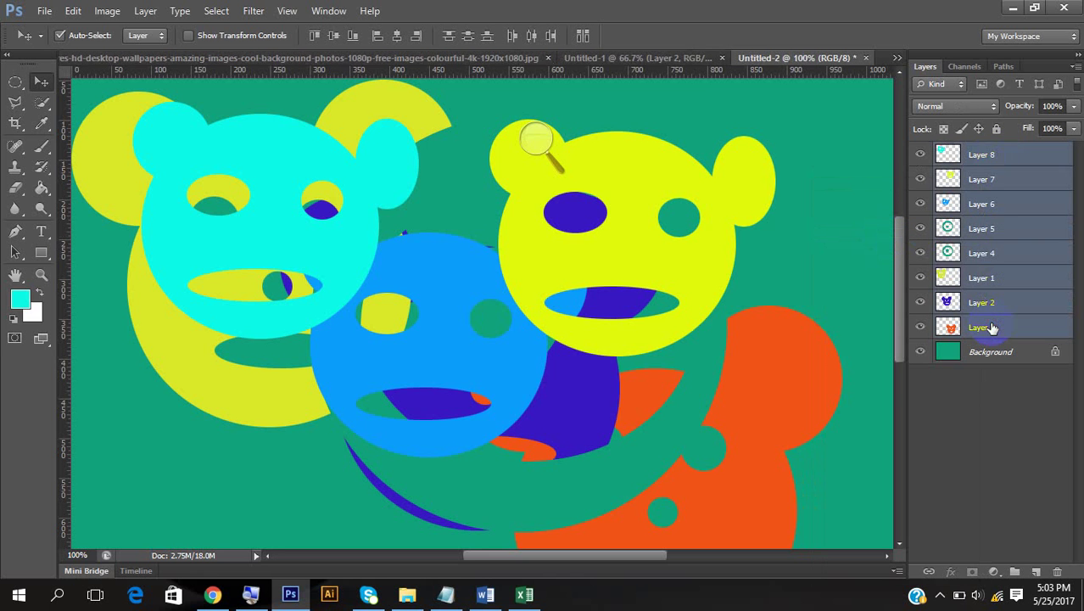
key("Delete")
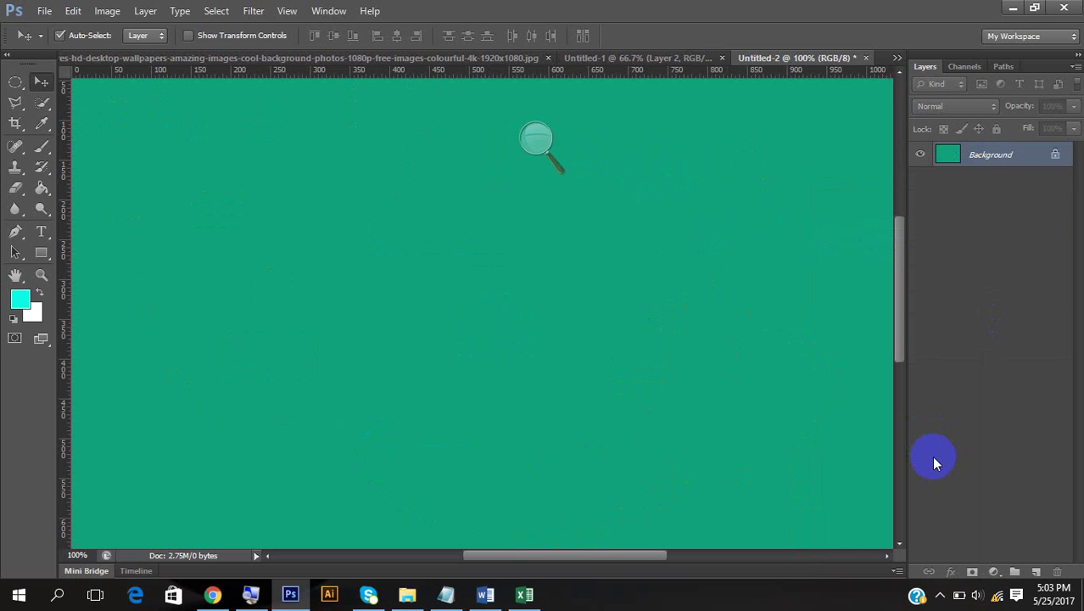
Zoom in with Windows Magnifier to enlarge the controls for creating new layers
left_click(539, 148)
left_click(553, 147)
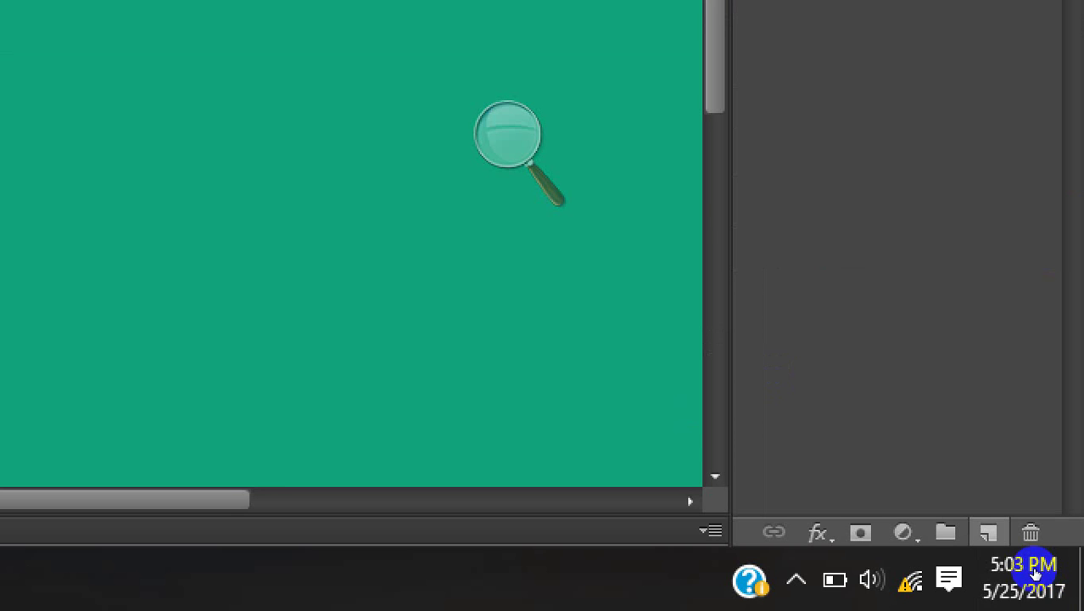
Create Layer 1, Layer 2 and Layer 3 above the Background and switch the active layer from Layer 3 to Layer 2 and back
left_click(988, 527)
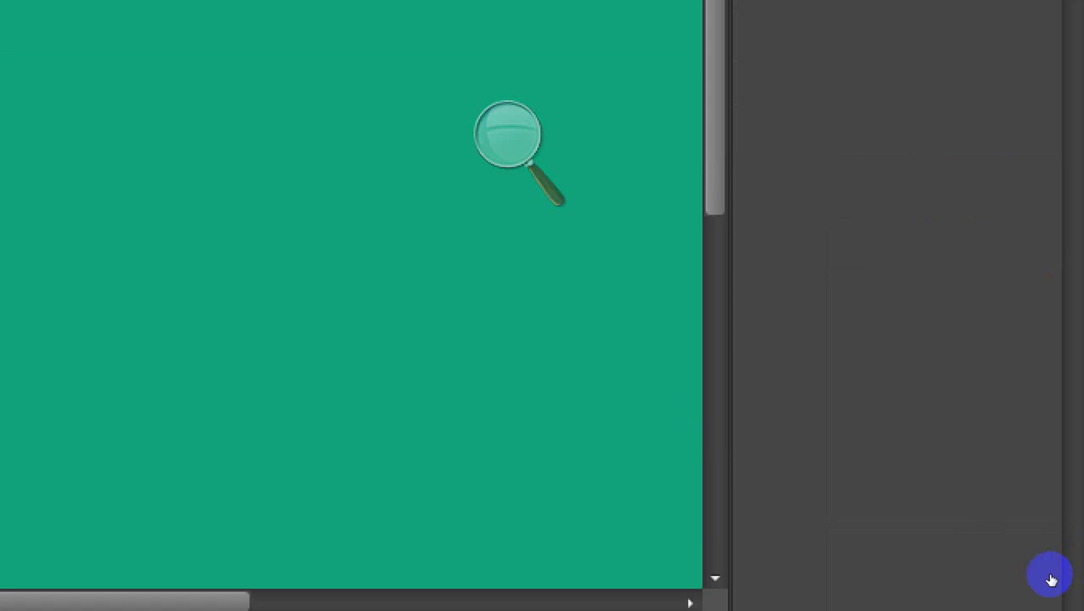
left_click(1012, 591)
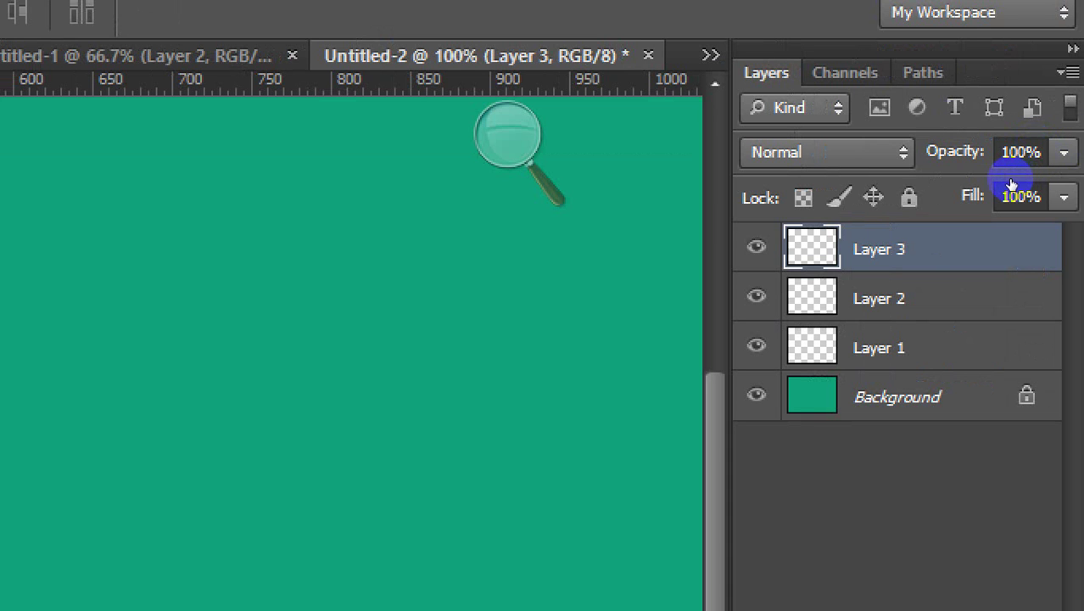
key("alt+bracketleft")
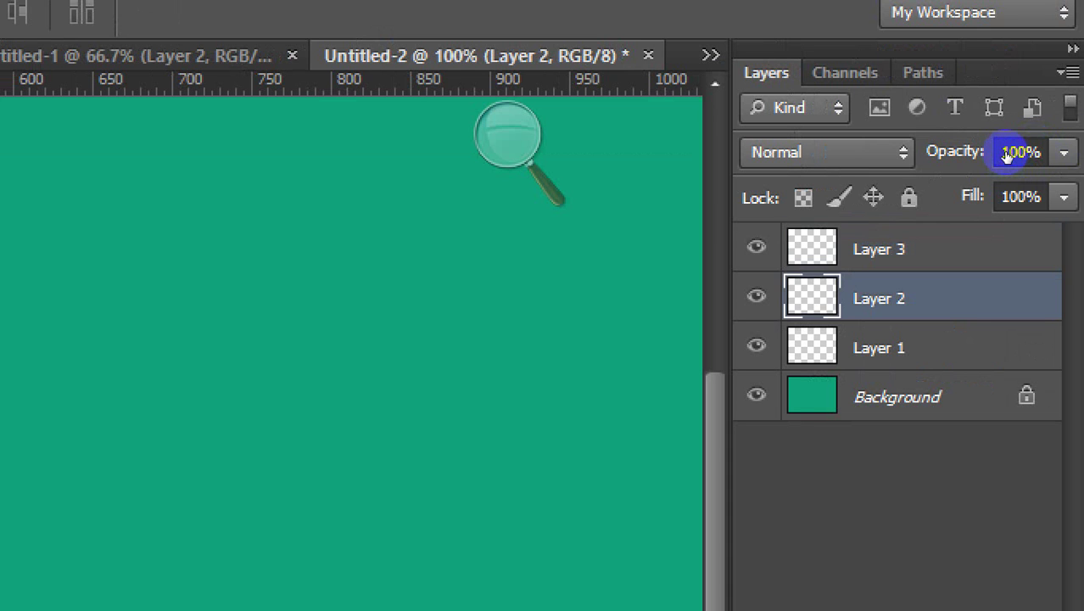
key("alt+bracketright")
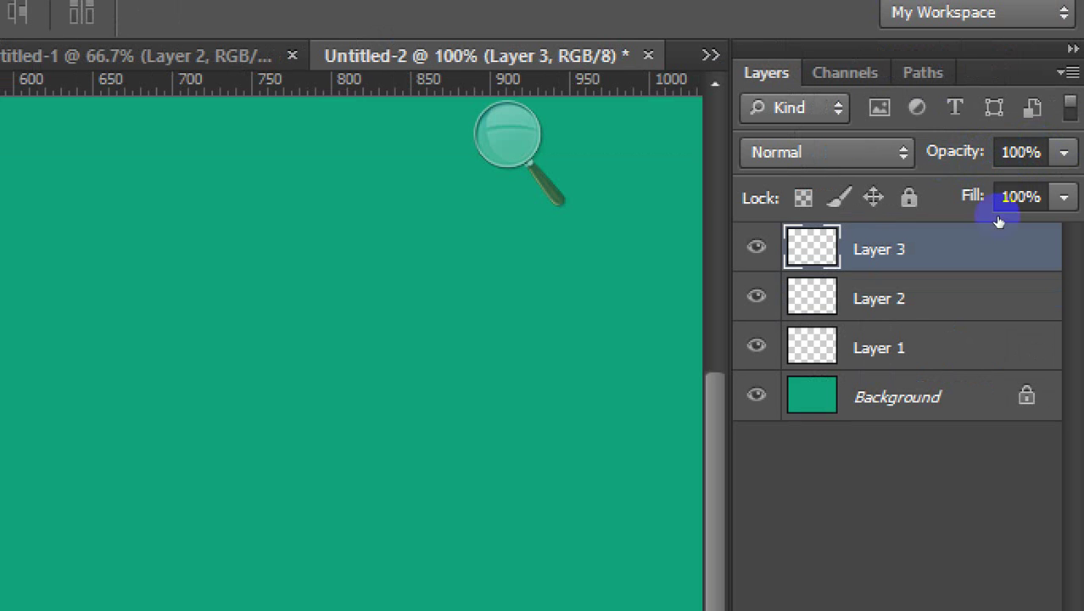
Insert a new layer directly beneath Layer 3, step the selection through the neighbouring layers, and delete the new layer
key("alt+bracketleft")
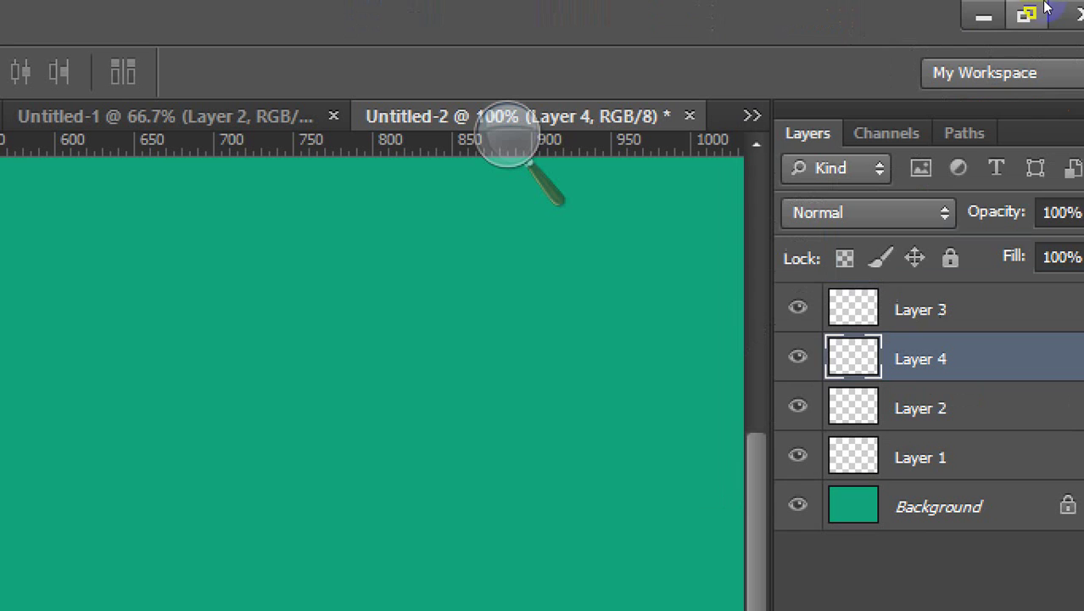
key("alt+bracketright")
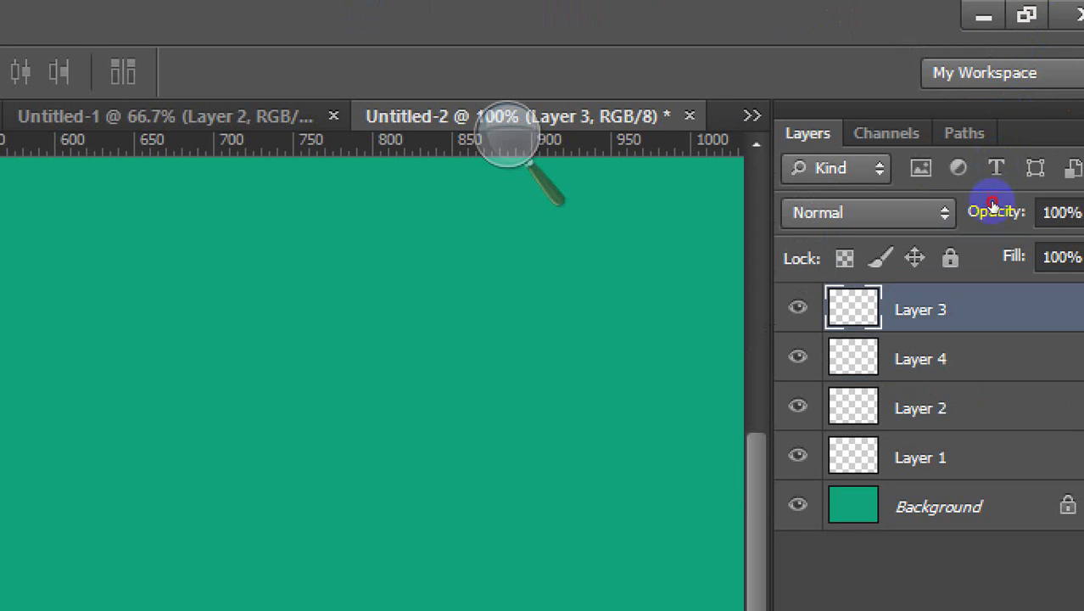
key("alt+bracketleft")
key("alt+bracketleft")
key("alt+bracketright")
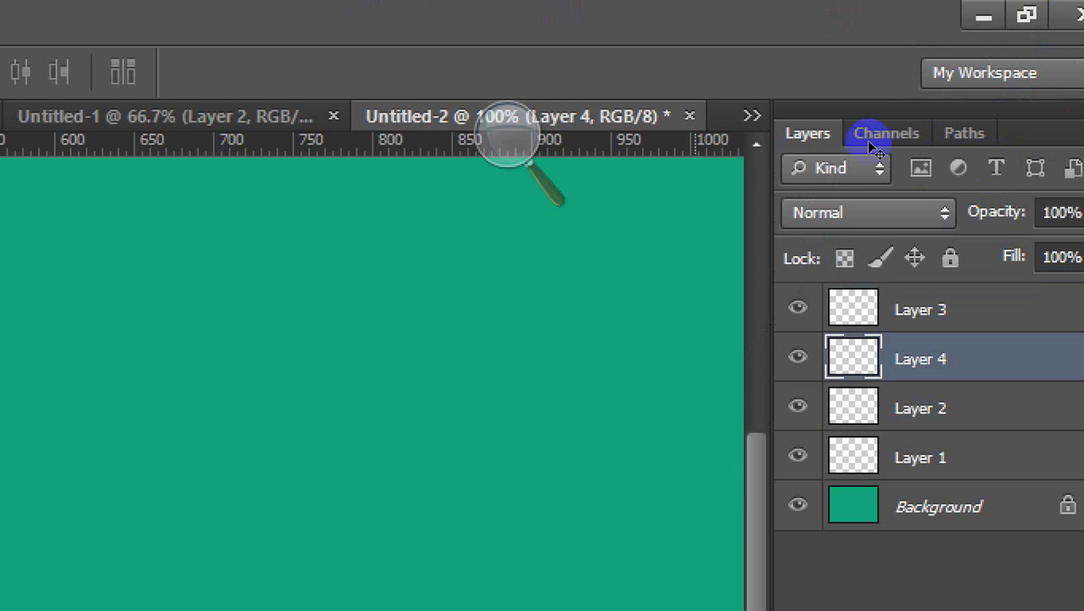
key("Delete")
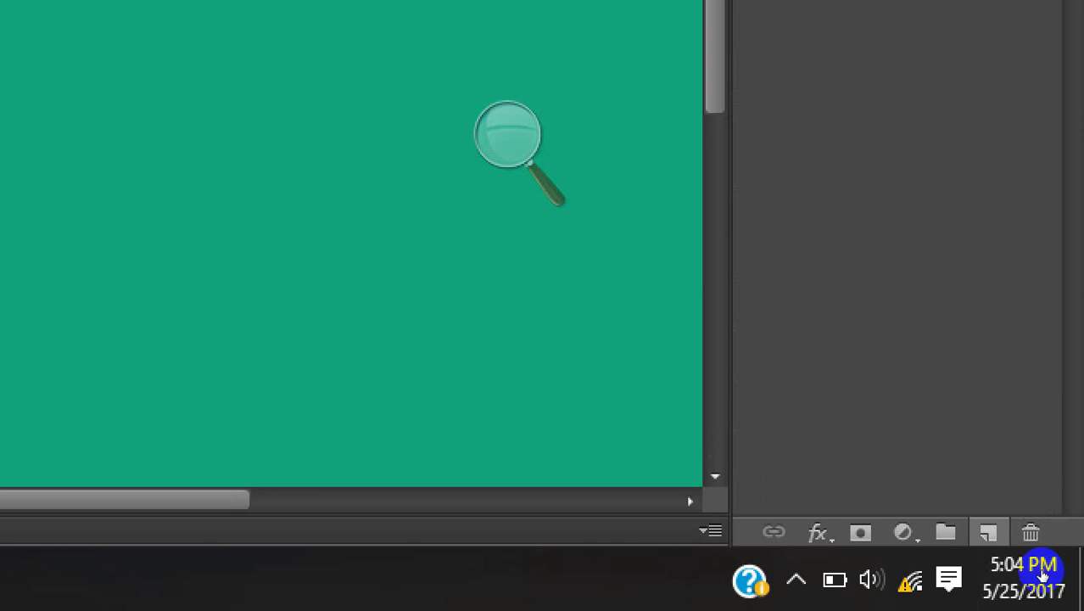
Reset the Windows Magnifier zoom to 100% and move its window away from the layer list
left_click(782, 374)
key("super+minus")
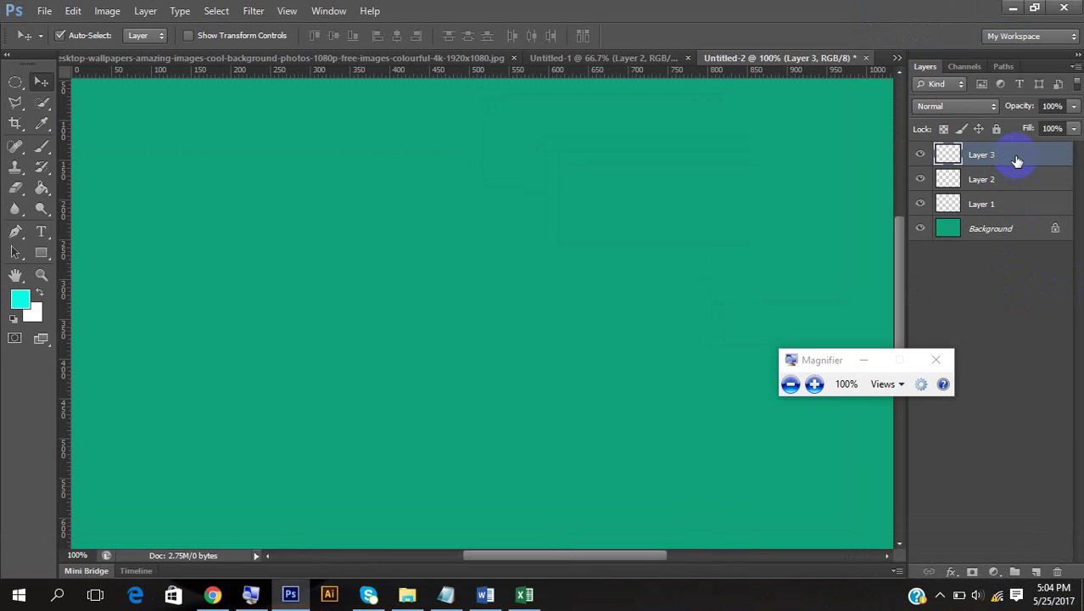
left_click_drag(848, 360, 751, 321)
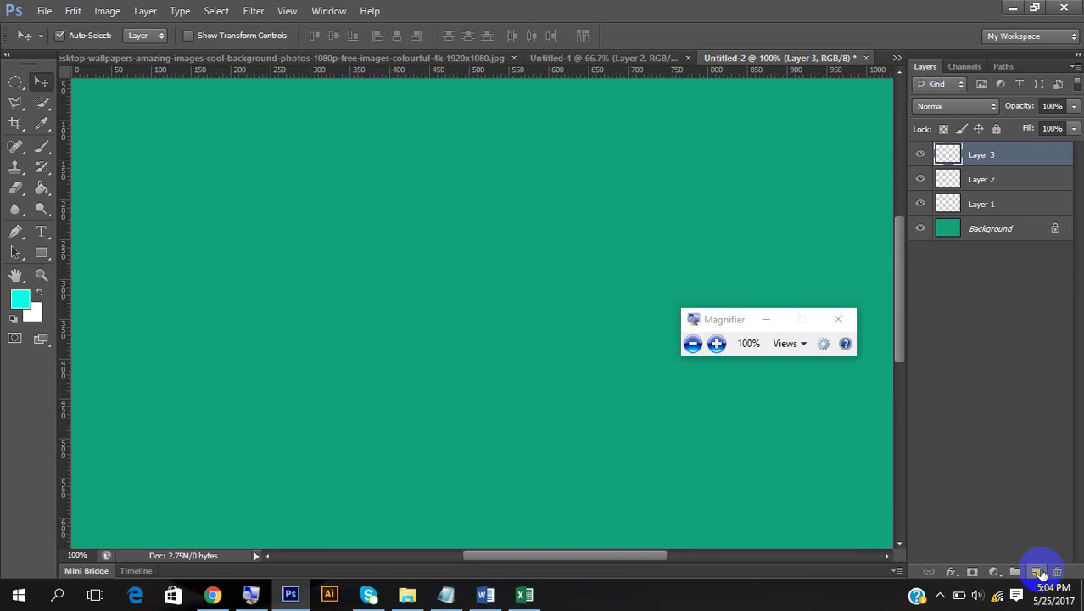
Add a new layer above Layer 3 and undo its creation
left_click(1038, 572)
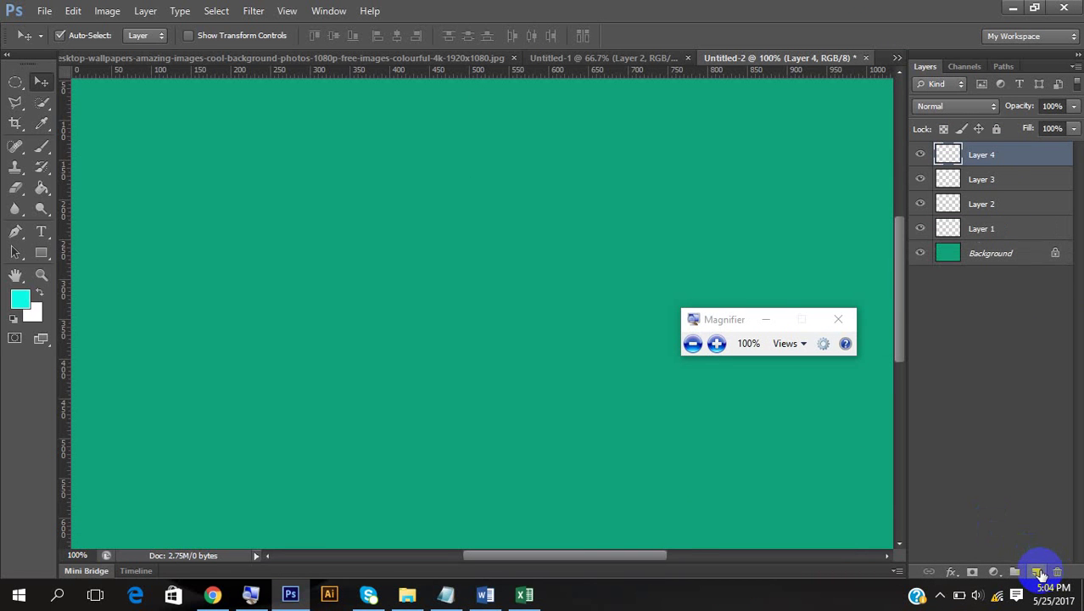
key("ctrl+z")
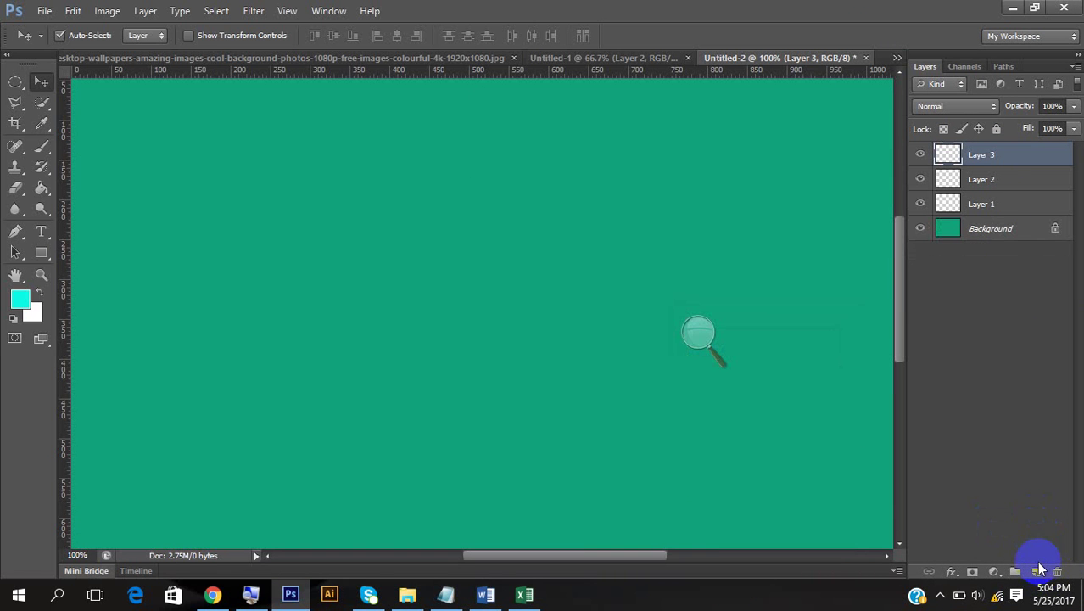
Insert two new layers beneath Layer 3, each directly below the active layer, and delete both of them
left_click(1039, 572, "ctrl")
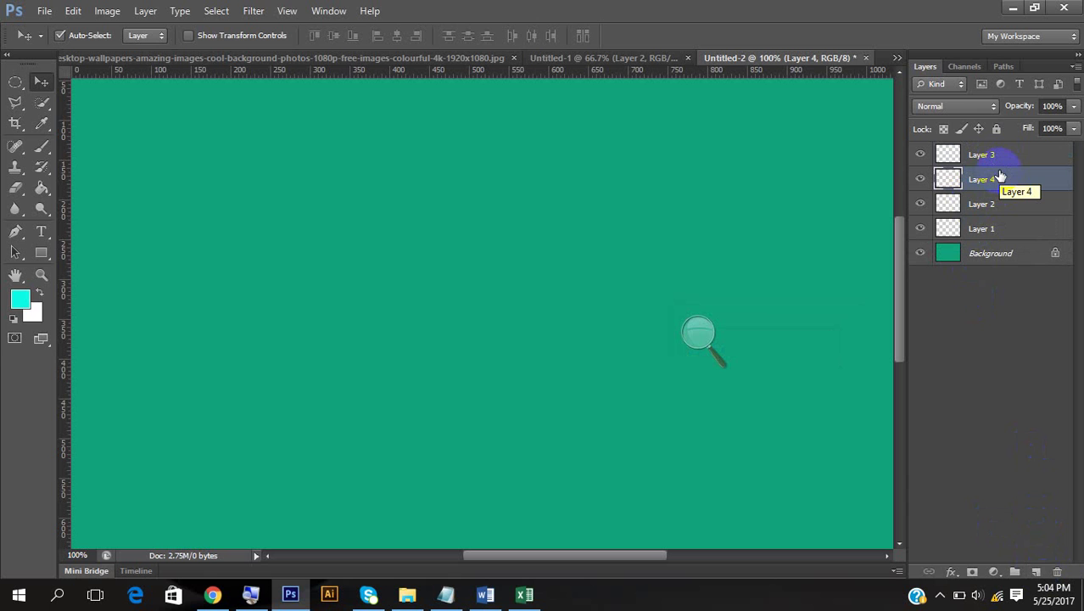
left_click(1039, 572, "ctrl")
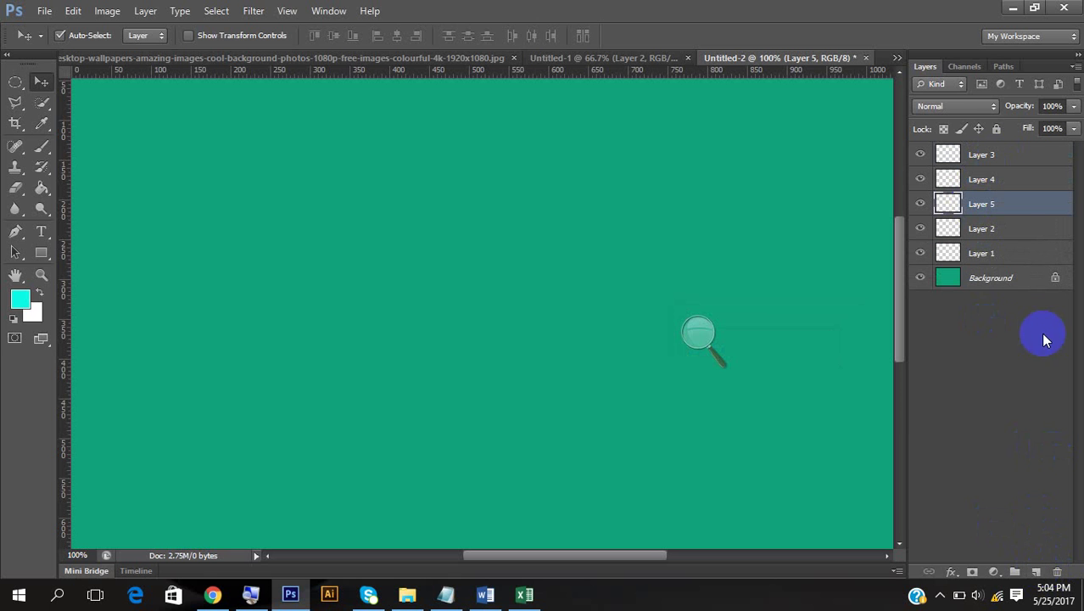
key("Delete")
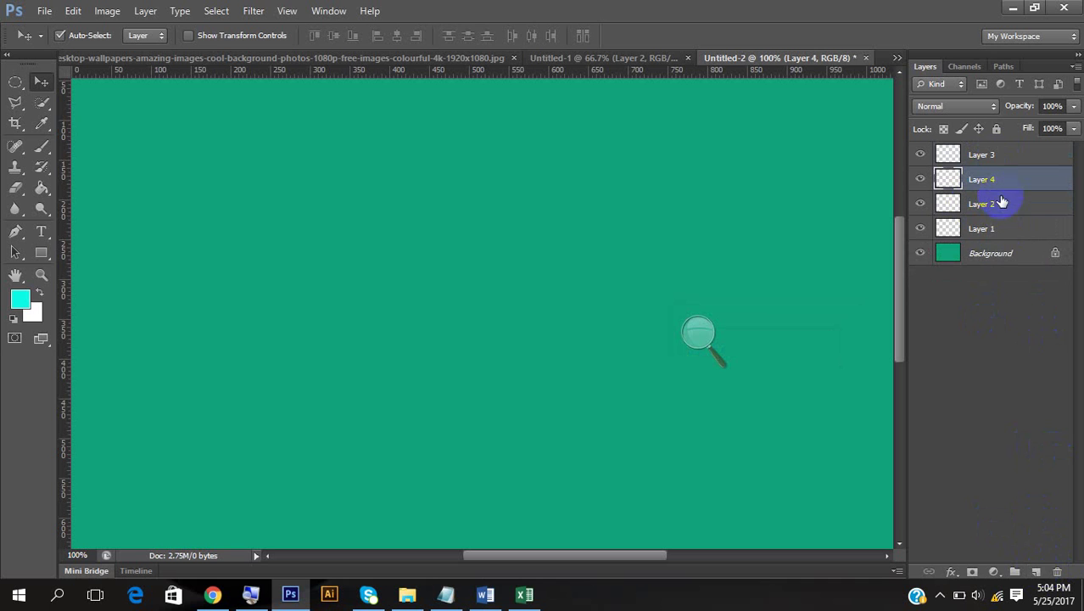
key("Delete")
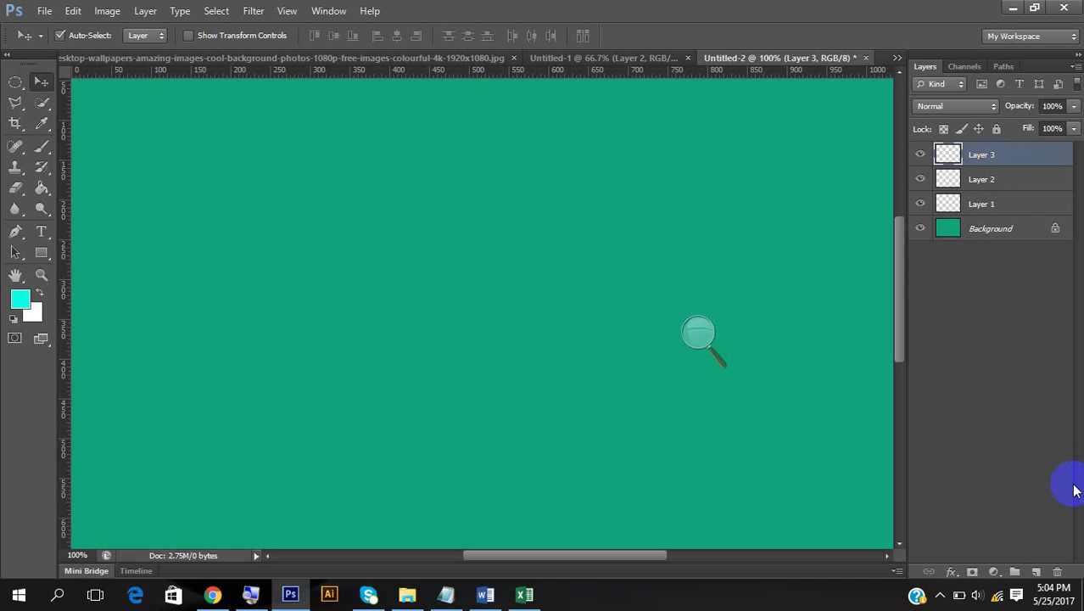
Add two new layers above Layer 3 in the normal stacking order and delete both again
left_click(1038, 572)
left_click(1038, 572)
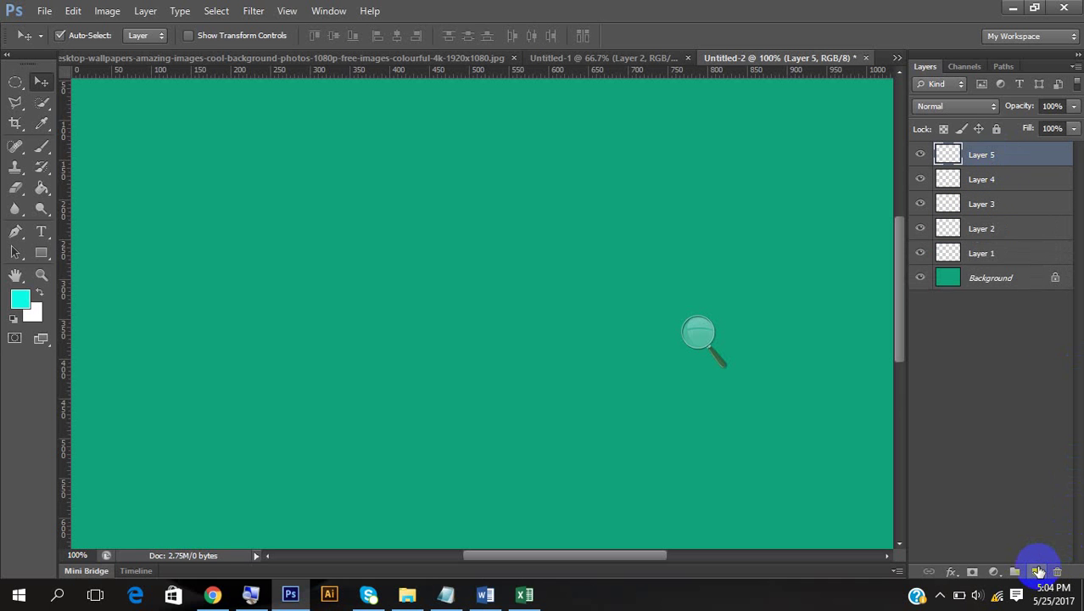
key("Delete")
key("Delete")
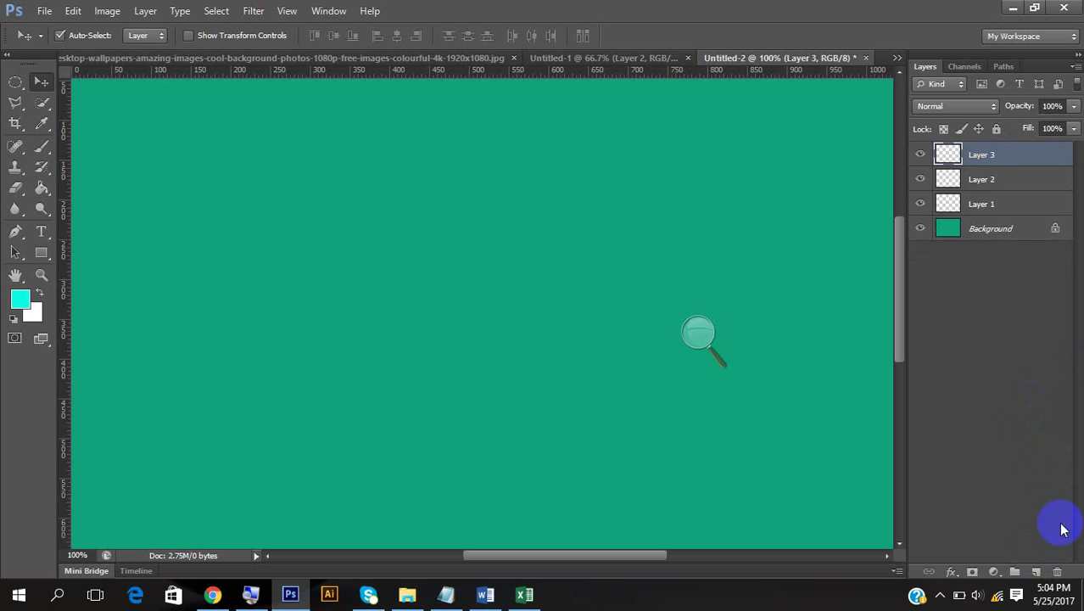
Insert three new layers under Layer 3, each beneath the active one, and select layers in turn to show the reversed stacking order
left_click(1038, 572, "ctrl")
left_click(1038, 572, "ctrl")
left_click(1038, 572, "ctrl")
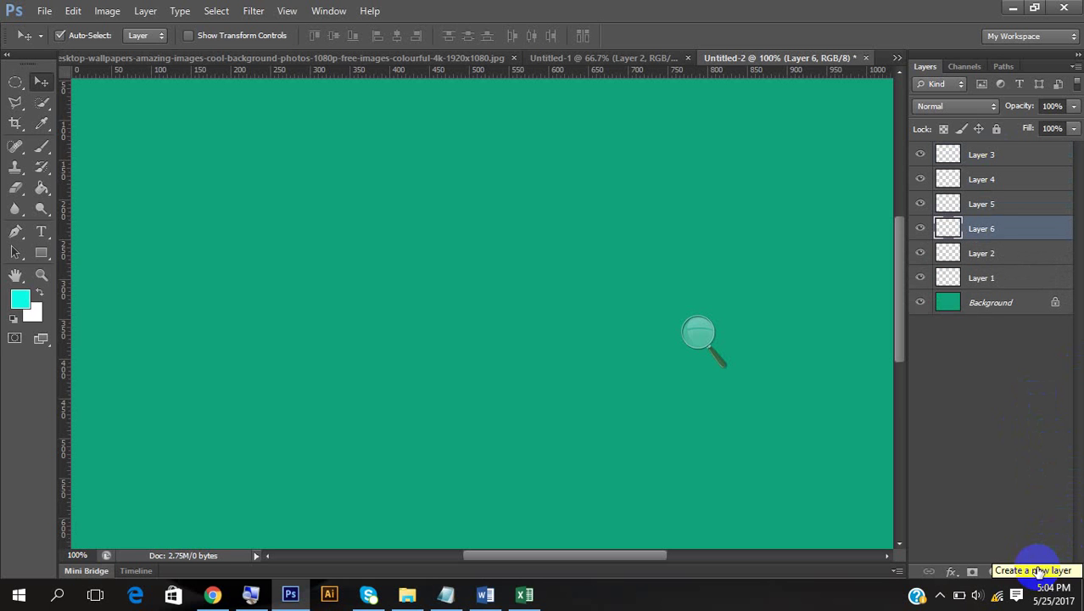
left_click(992, 158)
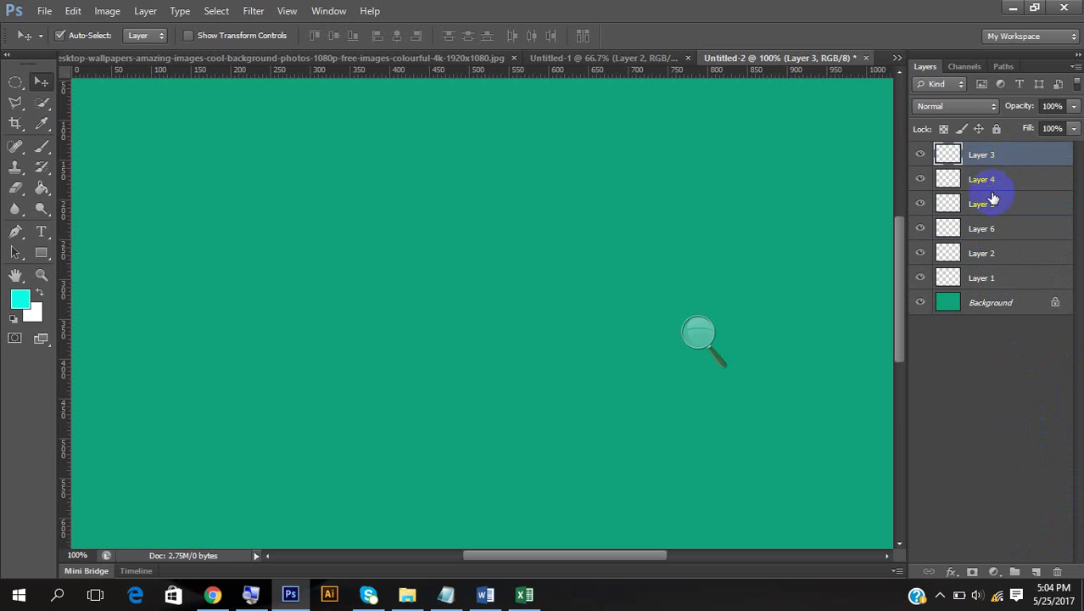
left_click(993, 201)
left_click(1002, 233)
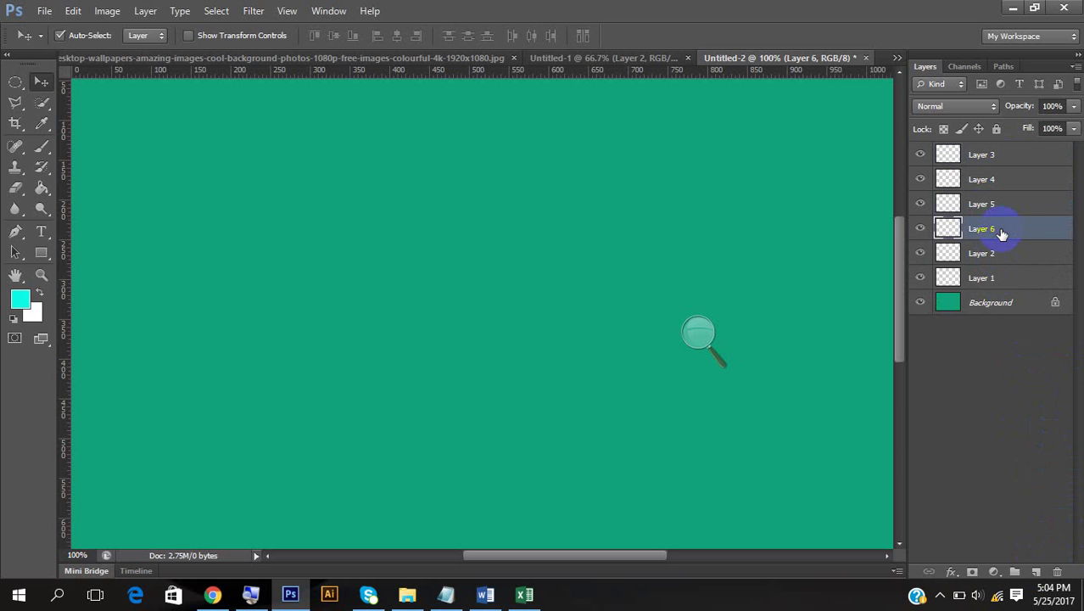
Select all layers from Layer 3 down to Layer 1 together, leaving out the Background
left_click(1002, 157)
left_click(999, 180, "ctrl")
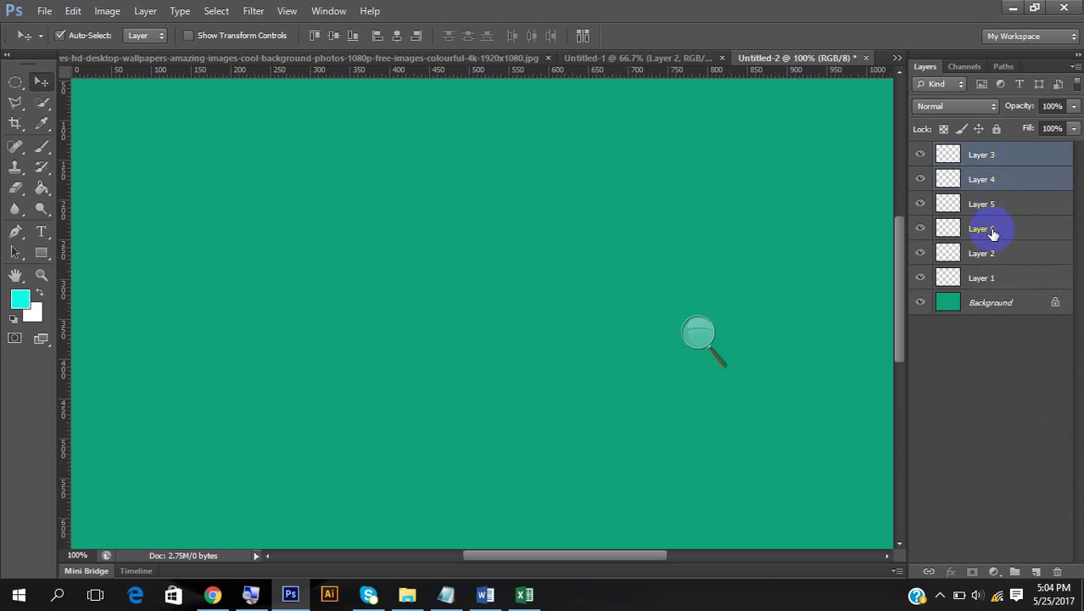
left_click(993, 229, "shift")
left_click(991, 254, "shift")
left_click(990, 278, "shift")
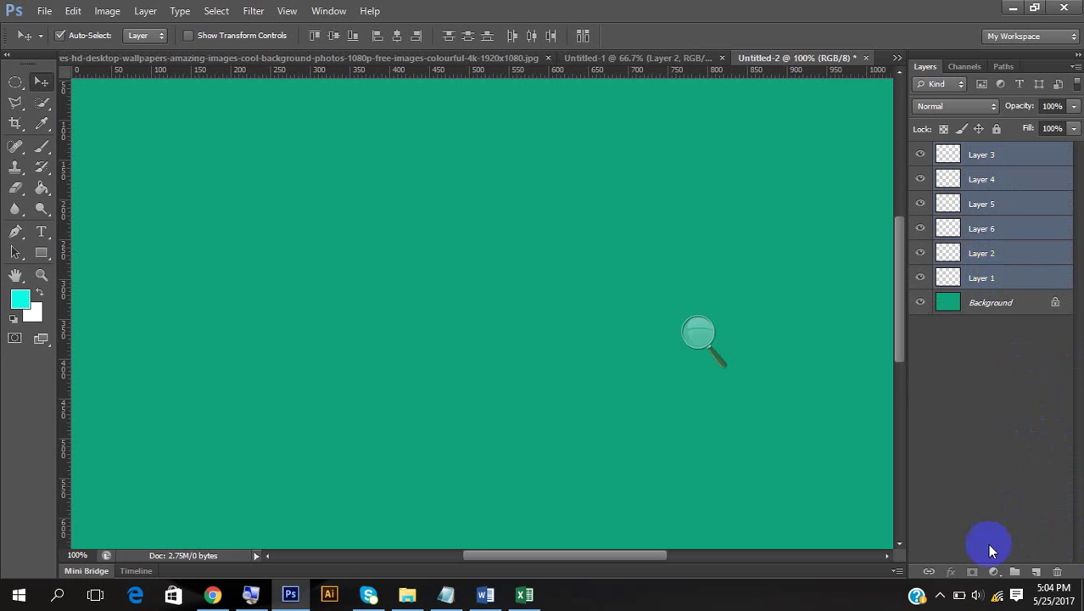
Switch to the Class_04.txt notes in Notepad and add the line "Forground Color" below the Create Group note
left_click(943, 597)
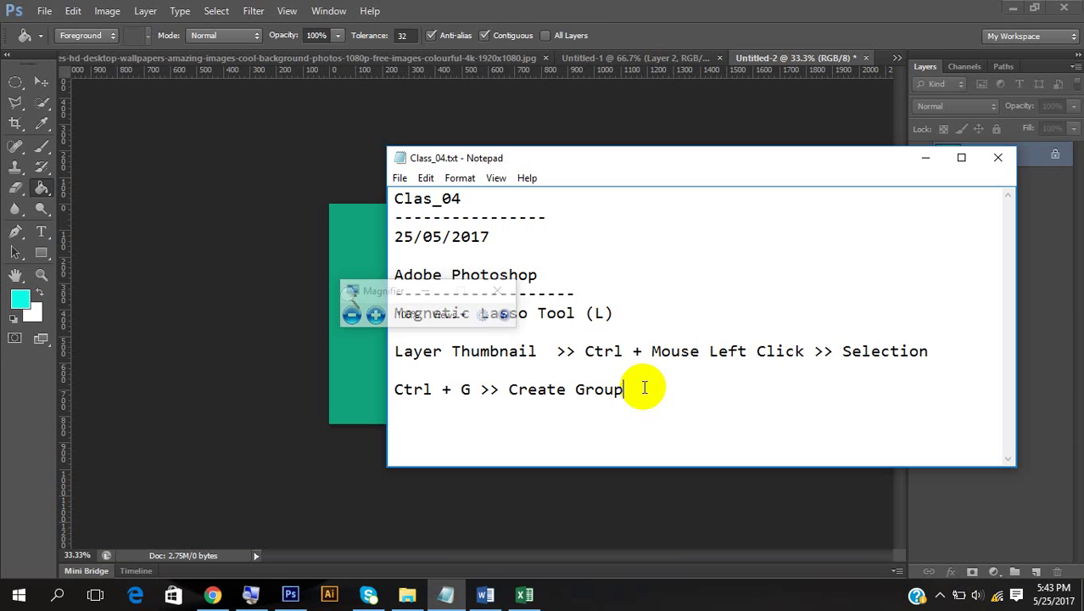
type("\\")
key("Return")
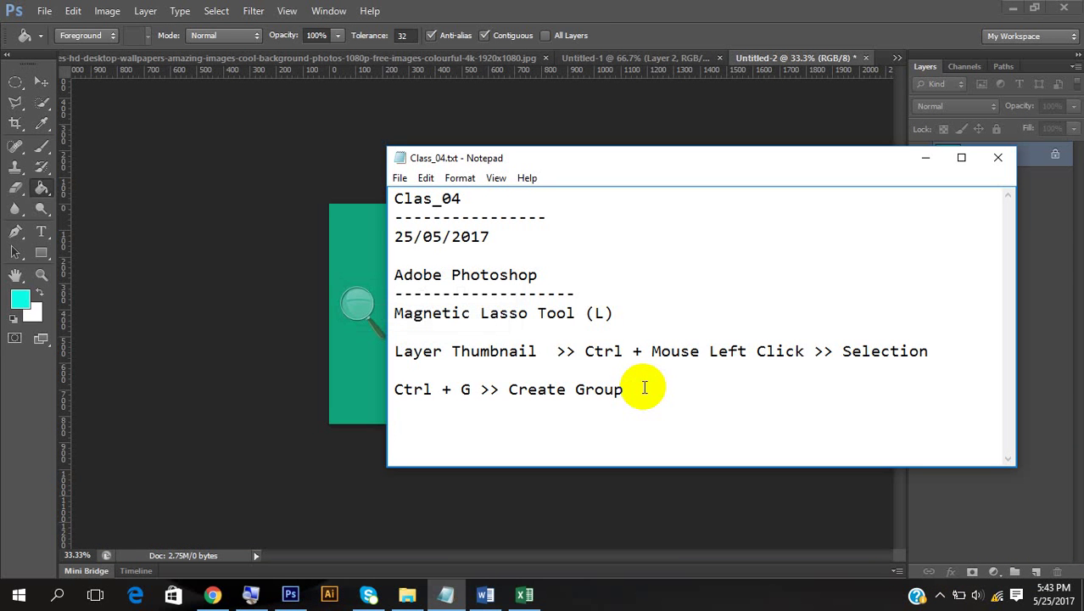
type("Frorg")
type("or")
type("gori")
type("und Color")
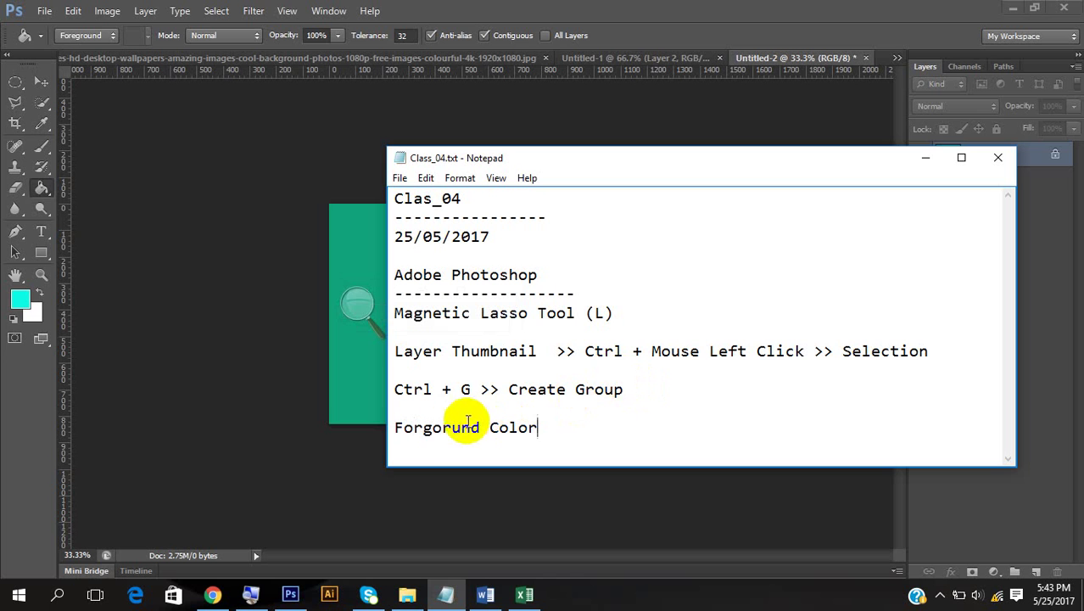
left_click_drag(480, 428, 444, 427)
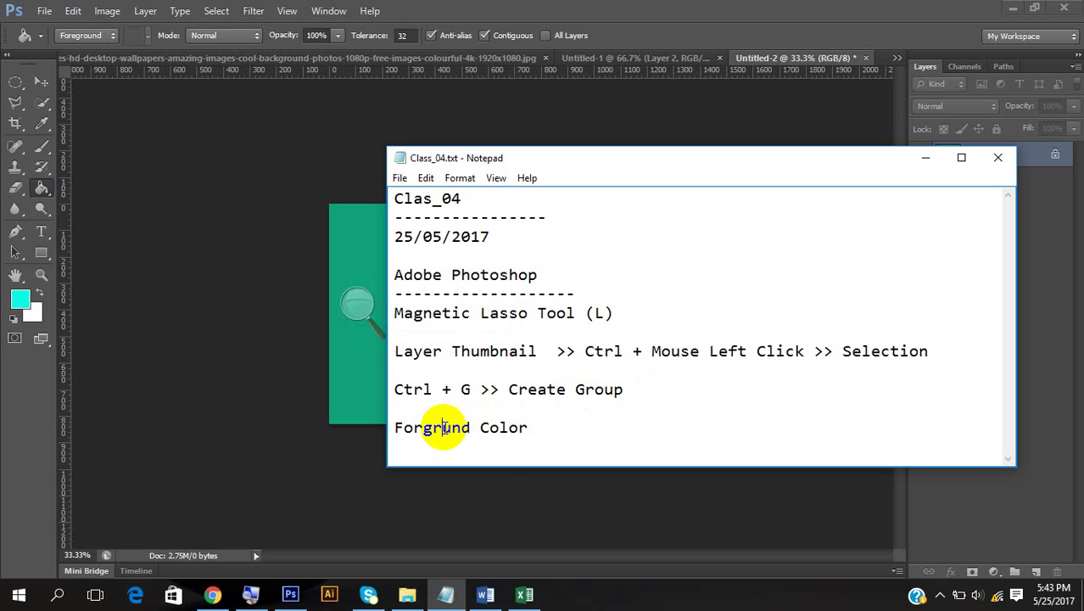
type("o")
Insert "Fill With" in front of "Forground Color" in the newest note line
left_click_drag(537, 428, 375, 443)
left_click(396, 428)
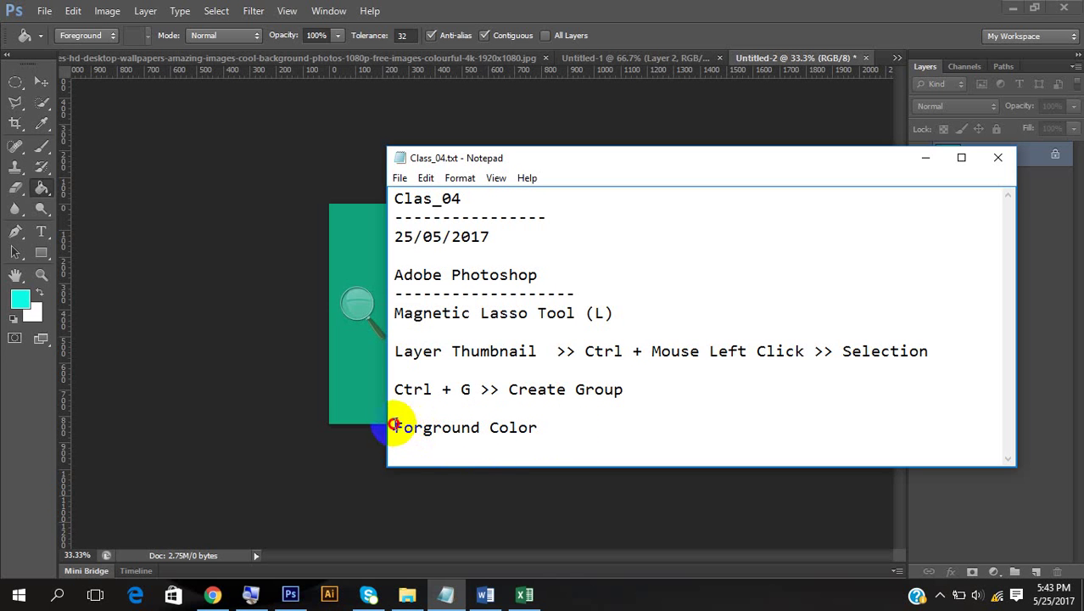
type("Fil")
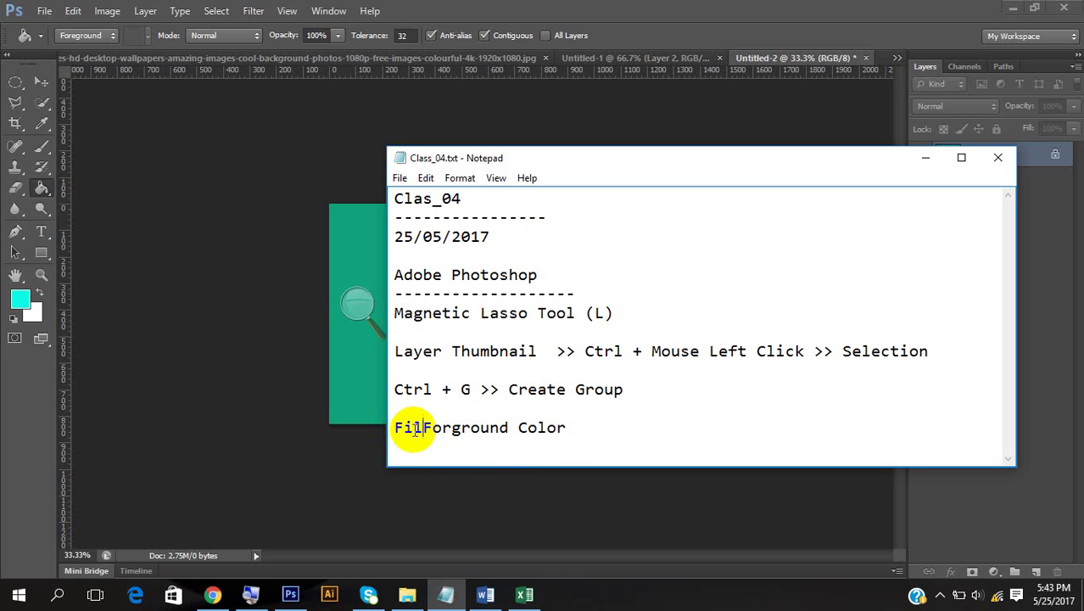
type("l With")
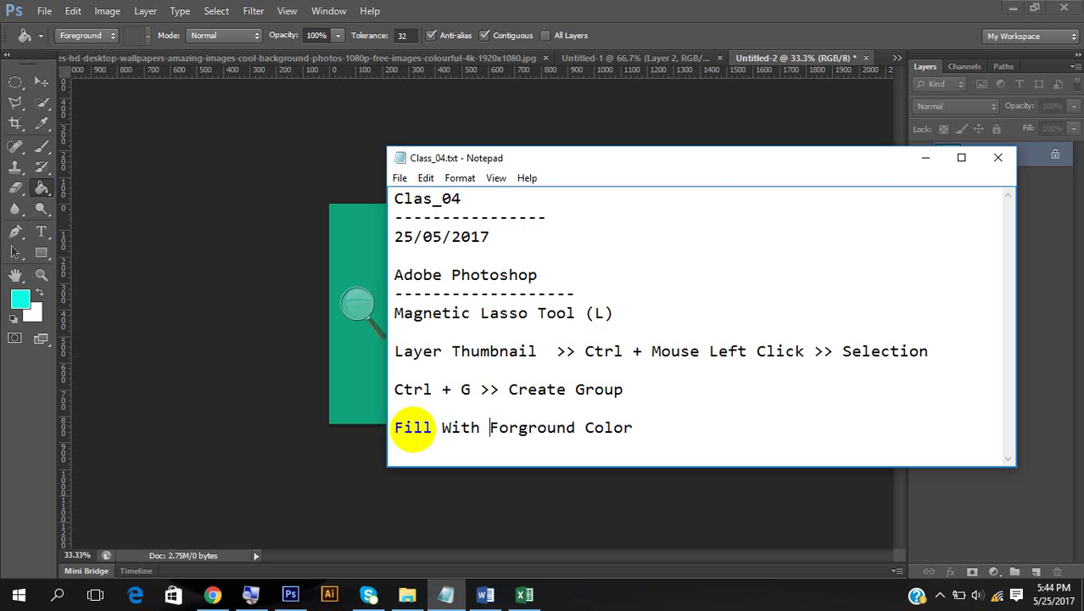
Append ">> alt + Backspace" to the "Fill With Forground Color" line
key("End")
key("shift+Home")
key("BackSpace")
key("ctrl+z")
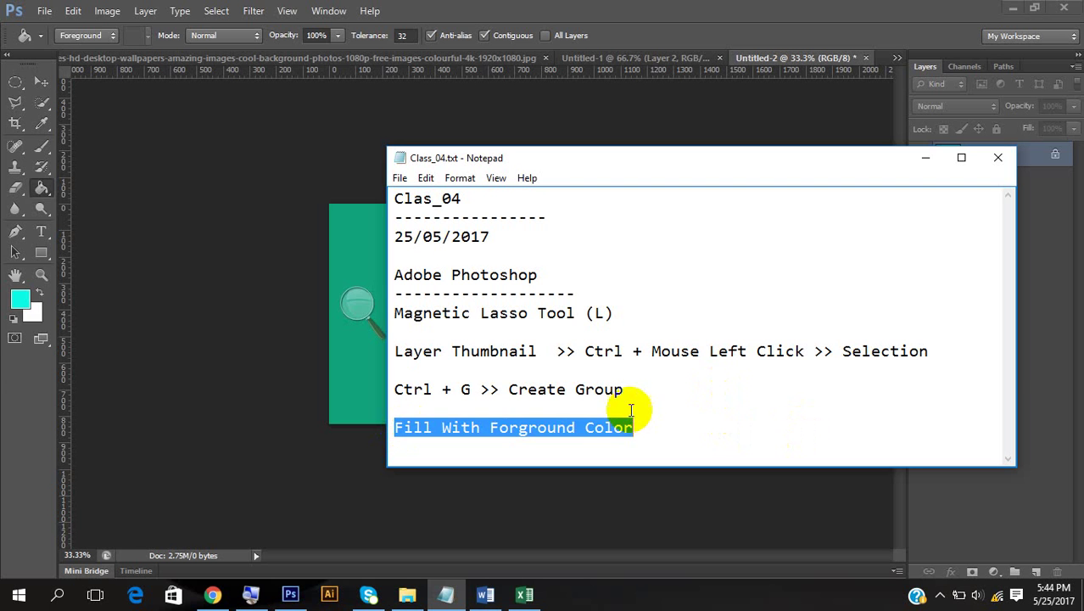
left_click(649, 428)
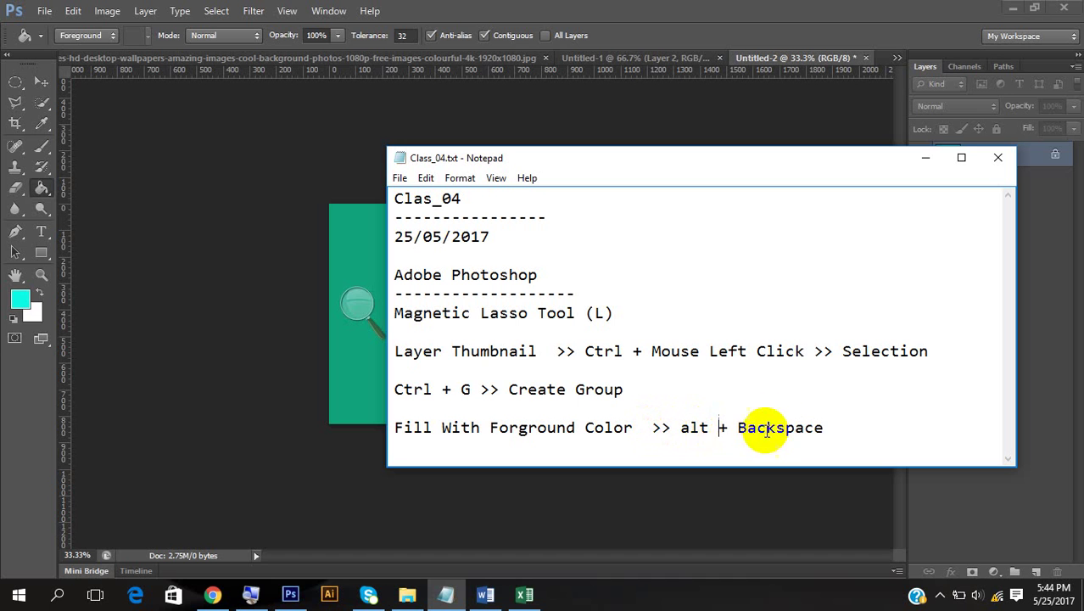
Duplicate the "Fill With Forground Color" note line directly below itself and replace "Forground" with "Background" in the copy
left_click_drag(848, 429, 417, 410)
key("ctrl+c")
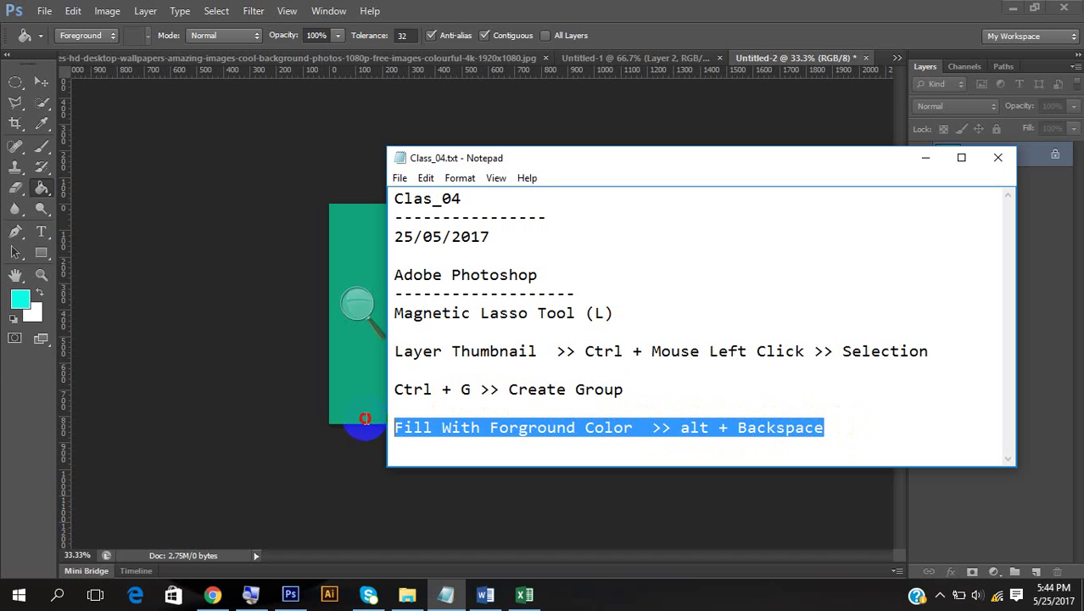
left_click(846, 422)
key("Return")
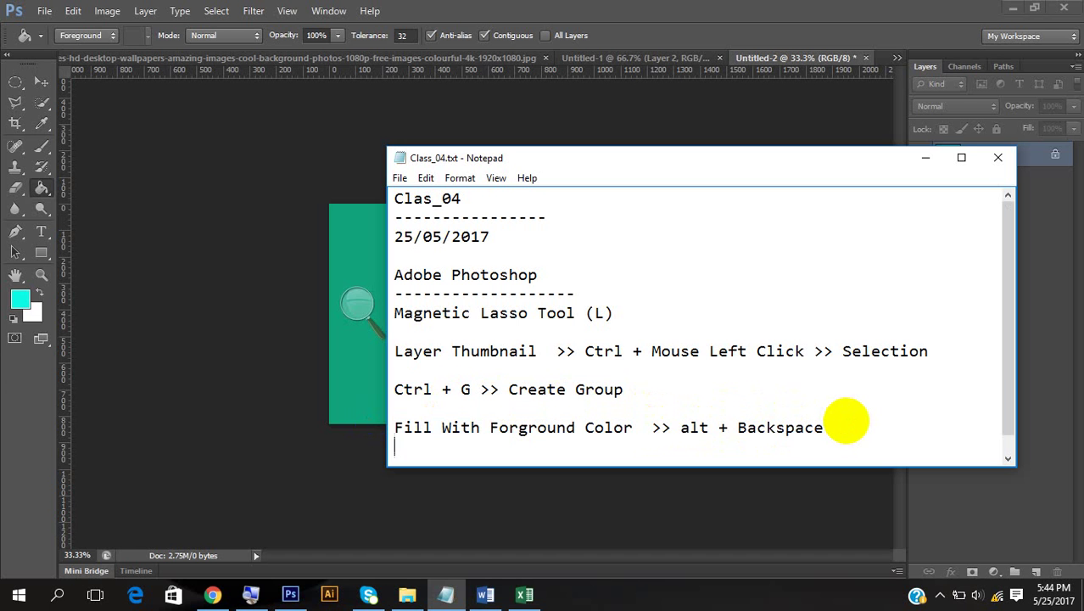
key("ctrl+v")
left_click_drag(490, 447, 574, 447)
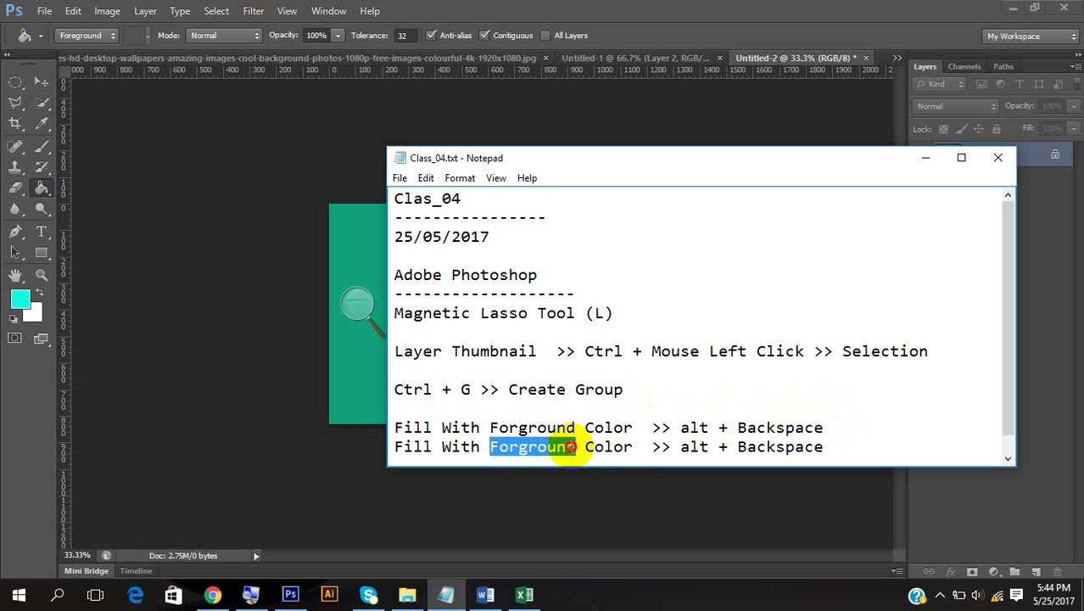
type("Backgro")
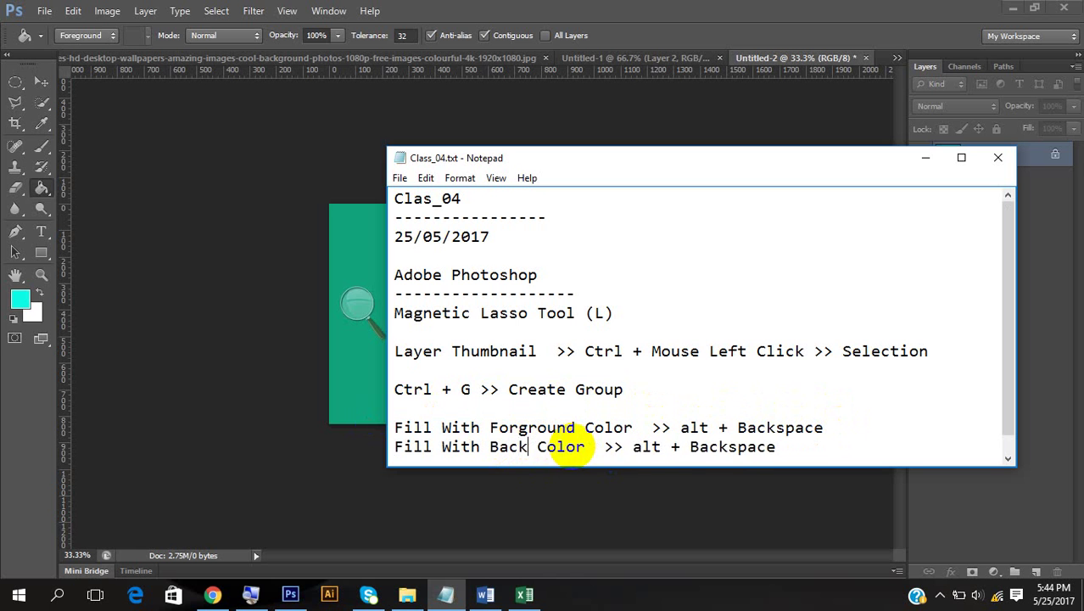
type("und")
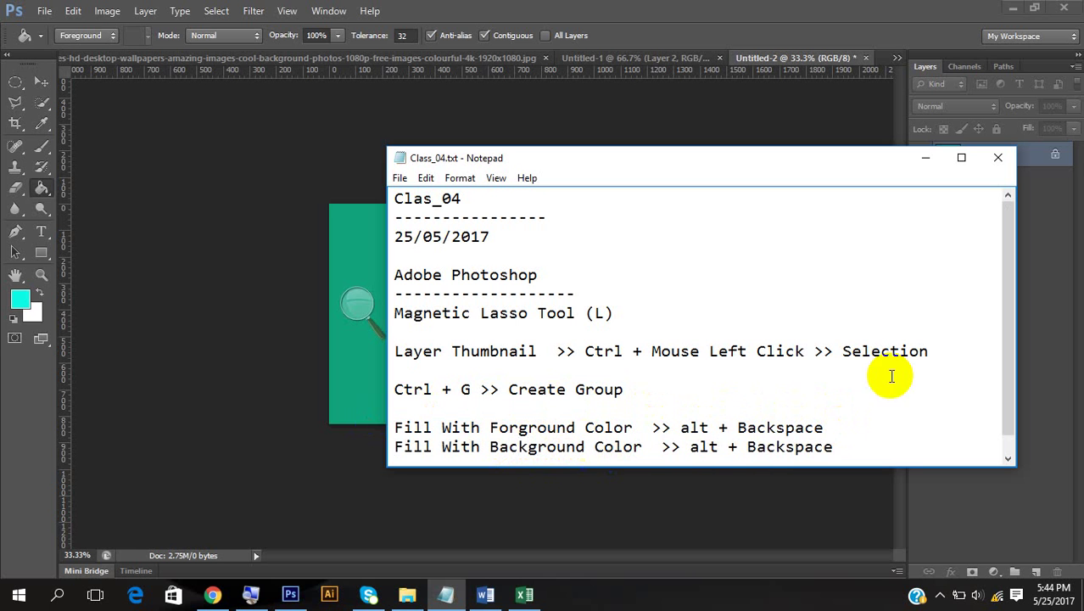
Replace "alt" with "Ctrl" in the Background Color line and pad both fill lines with spaces after ">>" to align the shortcuts
left_click_drag(690, 448, 719, 447)
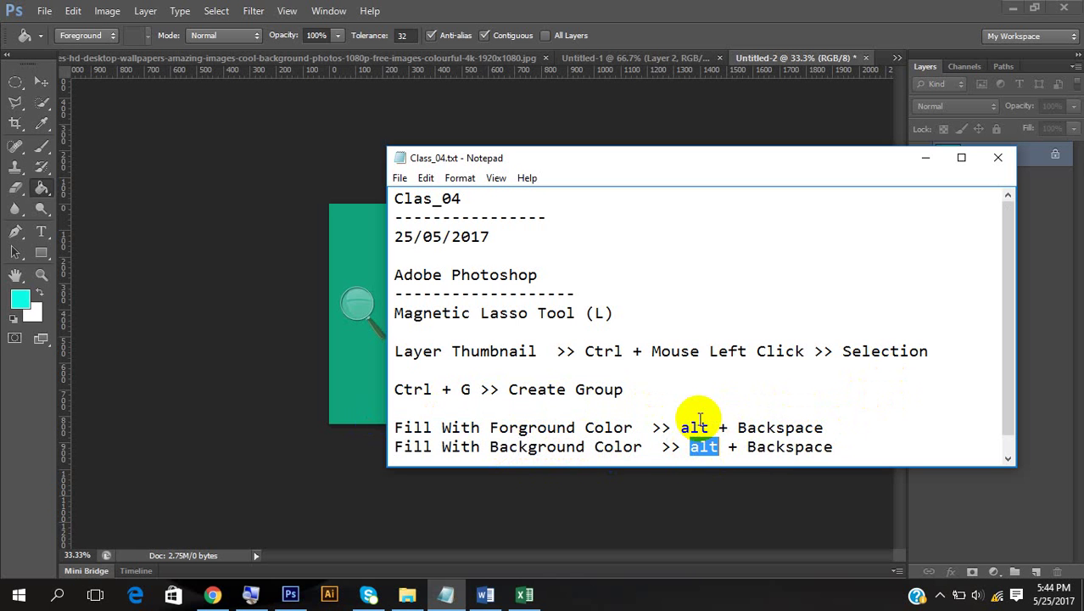
type("Ct")
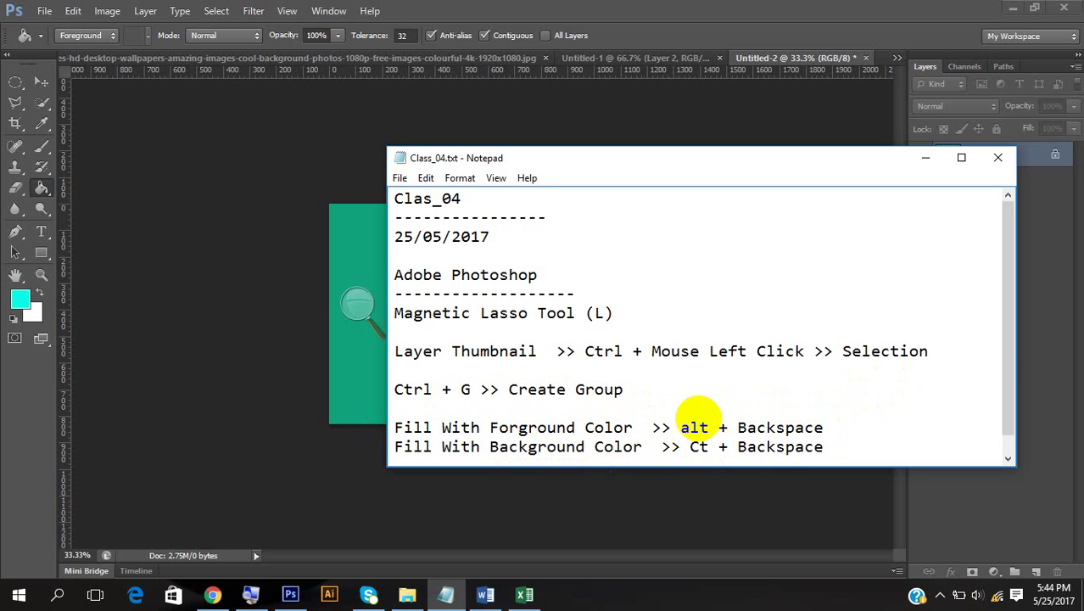
type("rl")
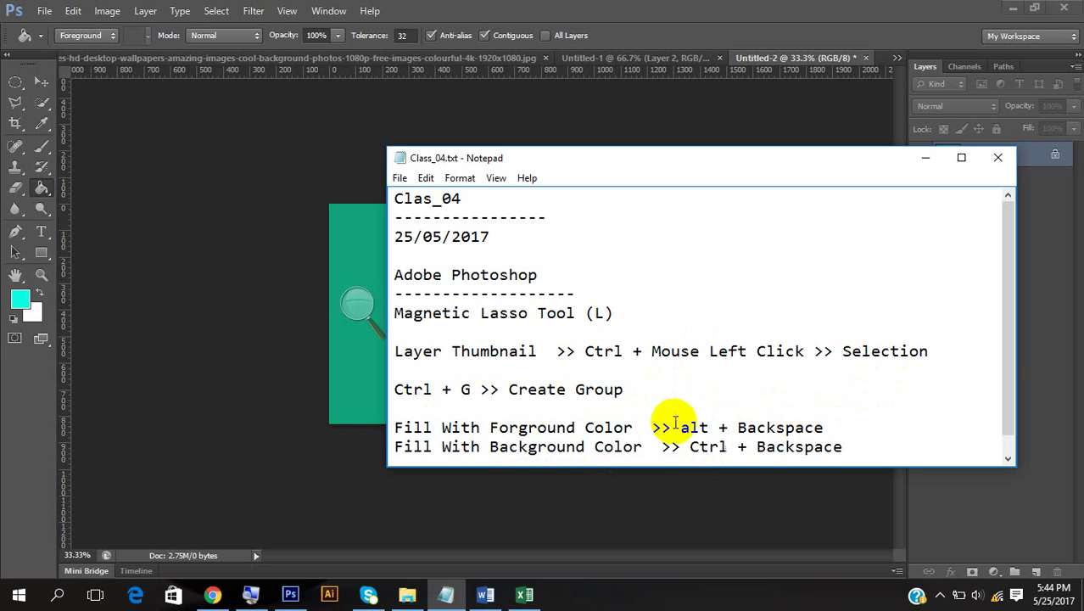
left_click(681, 427)
left_click(687, 447)
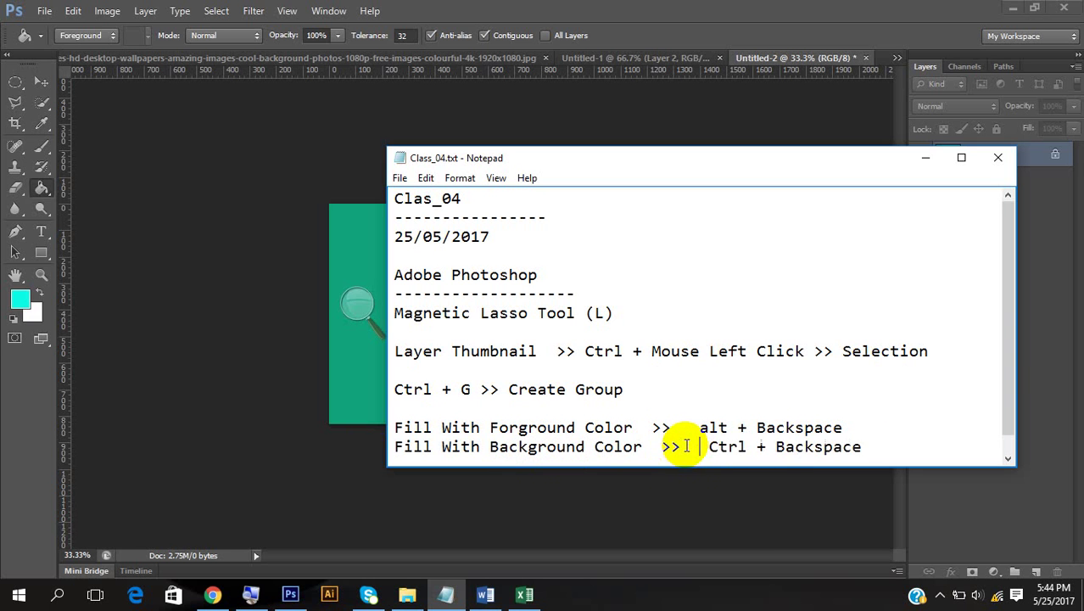
key("BackSpace")
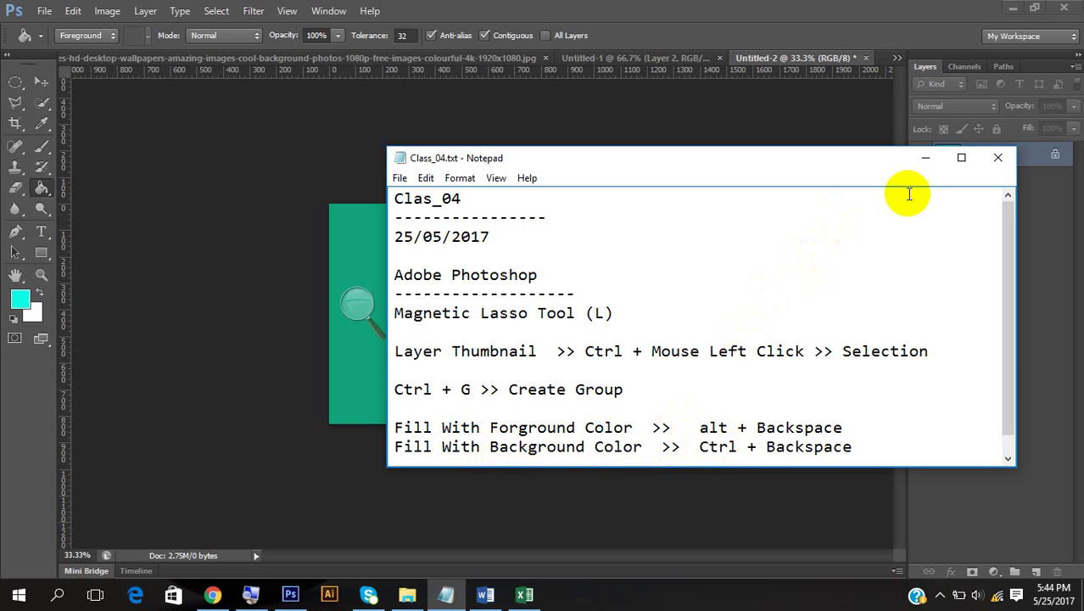
Return to Photoshop and create a new 1158 x 830 pixel document at 72 pixels/inch, RGB Color, with a white background
left_click(925, 159)
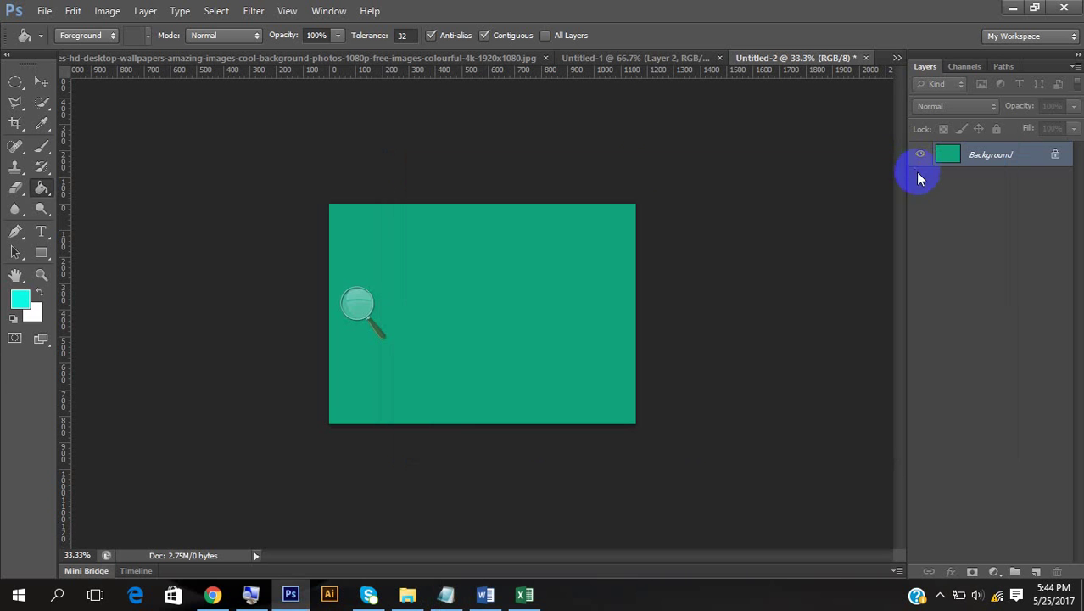
left_click(45, 11)
left_click(53, 29)
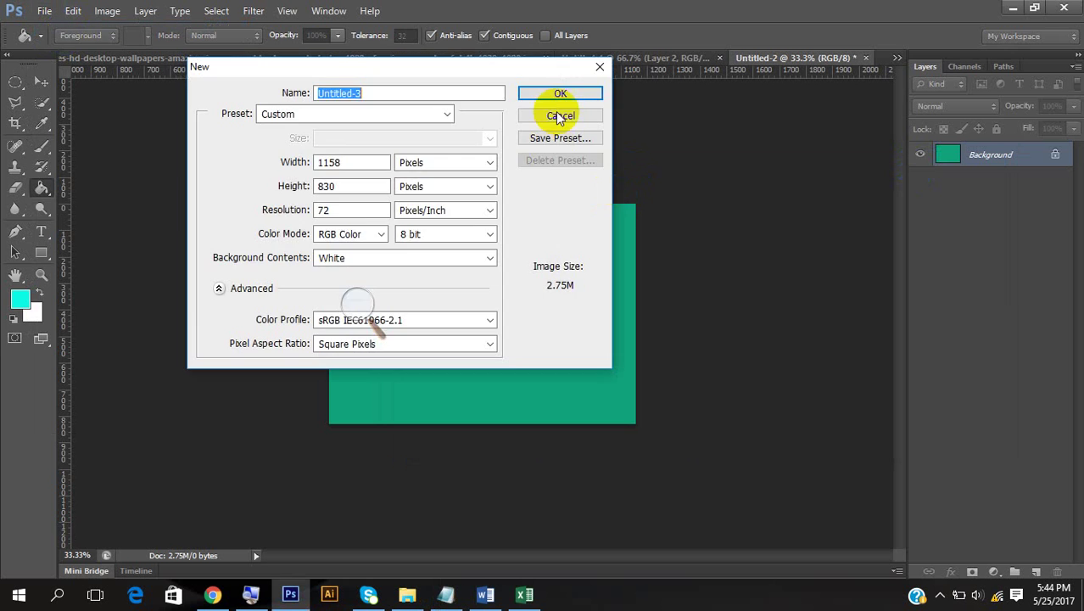
left_click(566, 94)
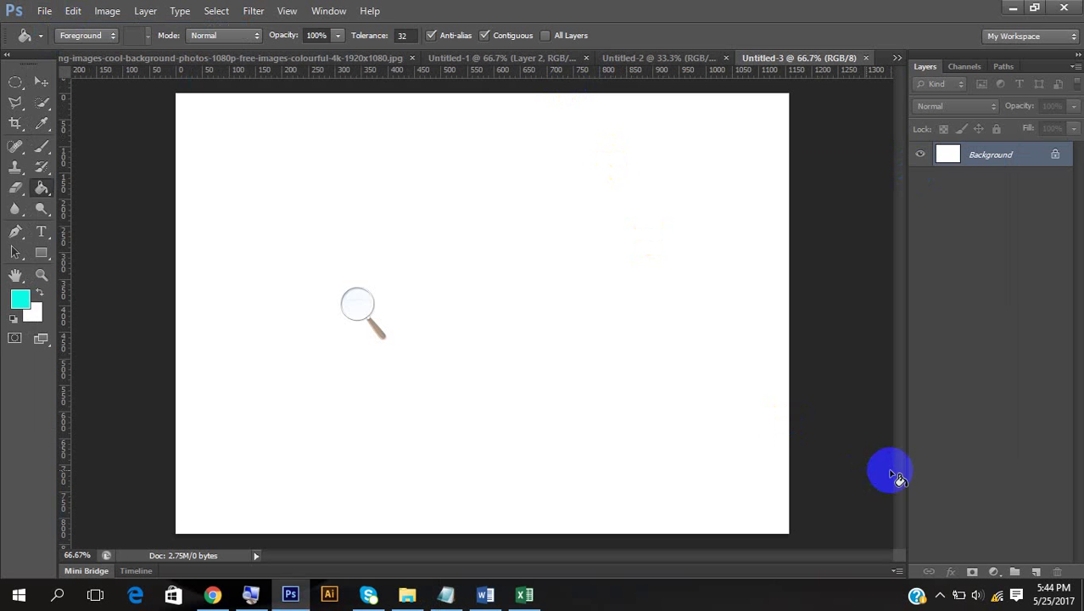
left_click(20, 299)
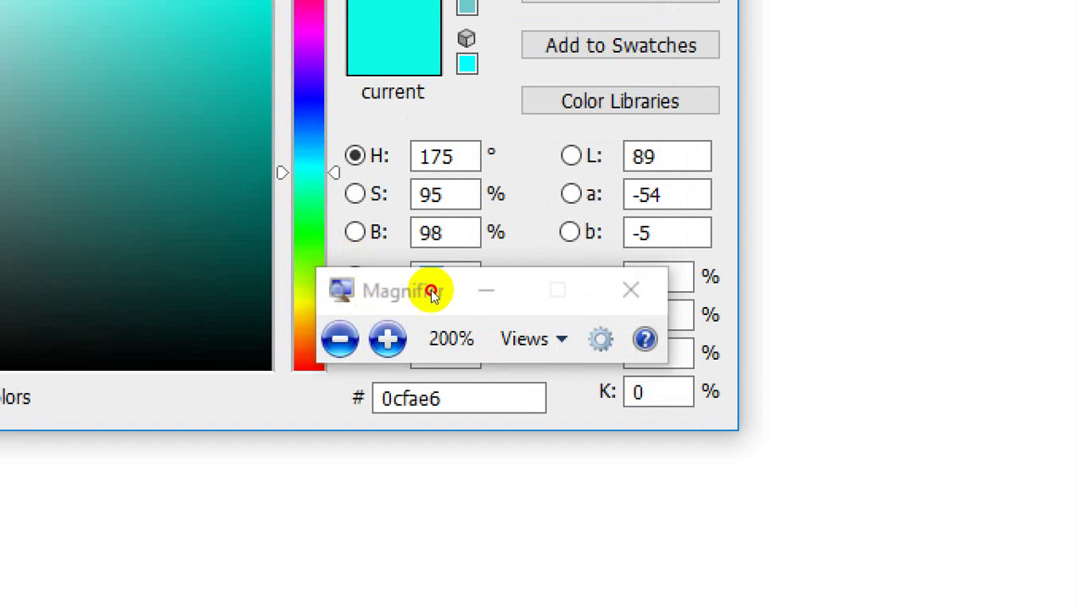
mouse_move(324, 237)
left_mouse_down()
mouse_move(345, 269)
mouse_move(323, 247)
left_mouse_up()
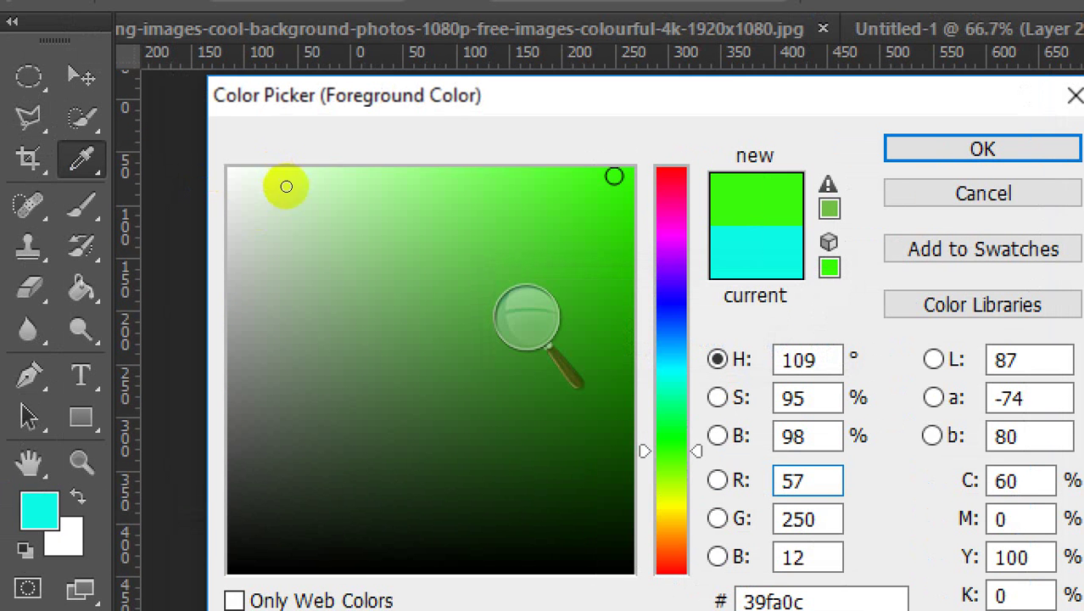
left_click(311, 211)
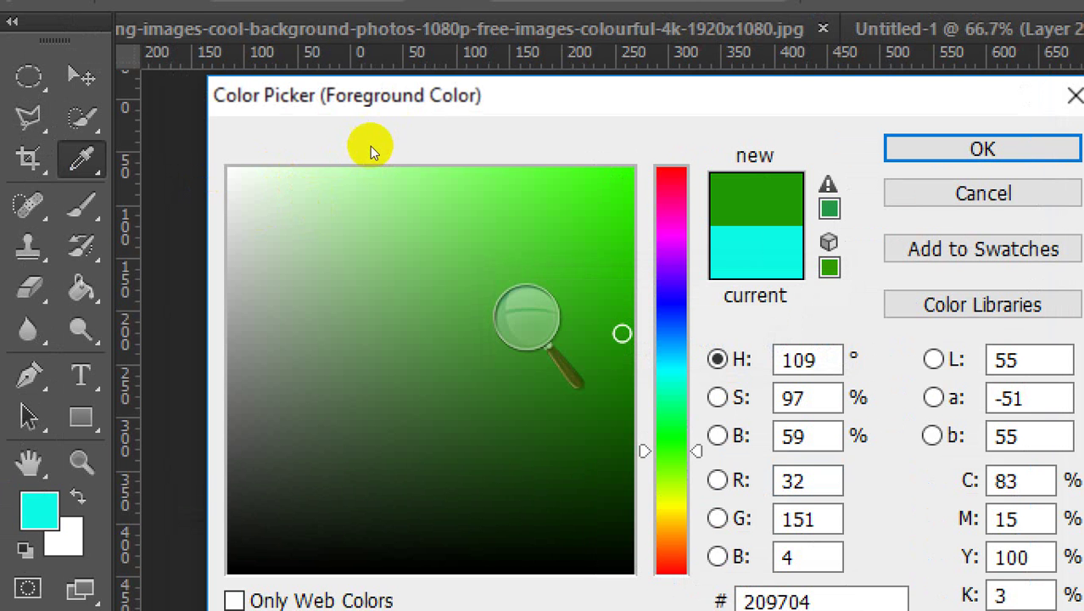
mouse_move(334, 177)
left_mouse_down()
mouse_move(283, 158)
mouse_move(310, 150)
mouse_move(364, 162)
left_mouse_up()
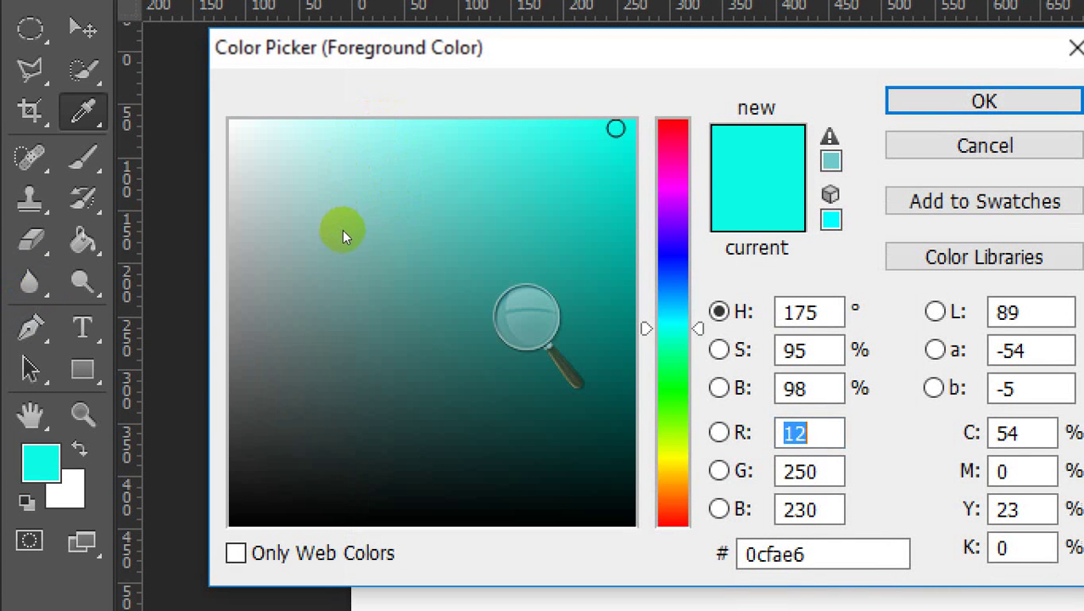
Set the foreground colour to the dark green 009912
left_click(351, 259)
left_click(317, 213)
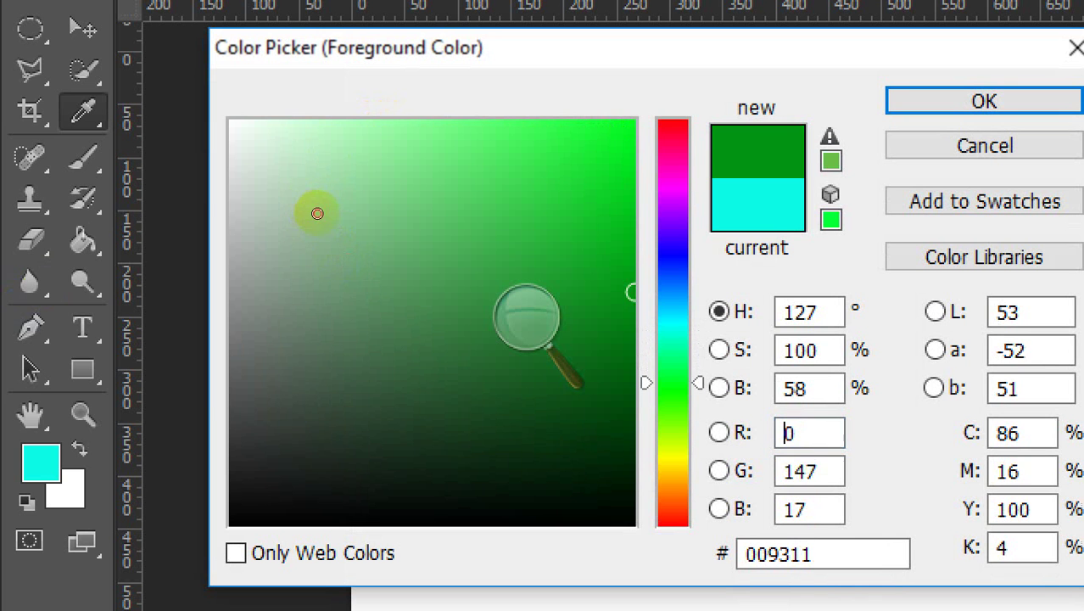
left_click(376, 148)
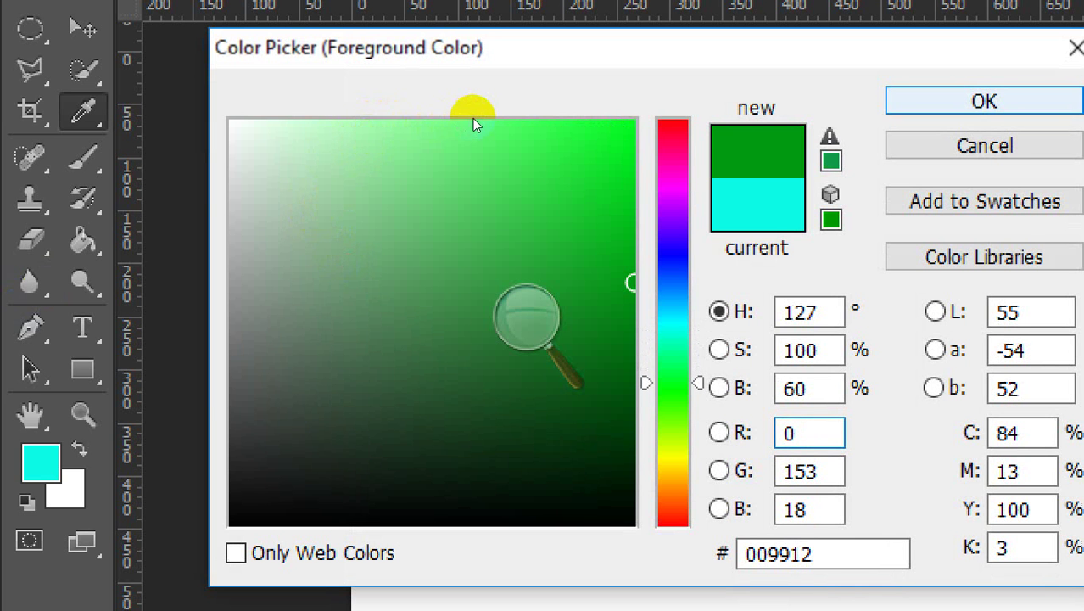
key("Return")
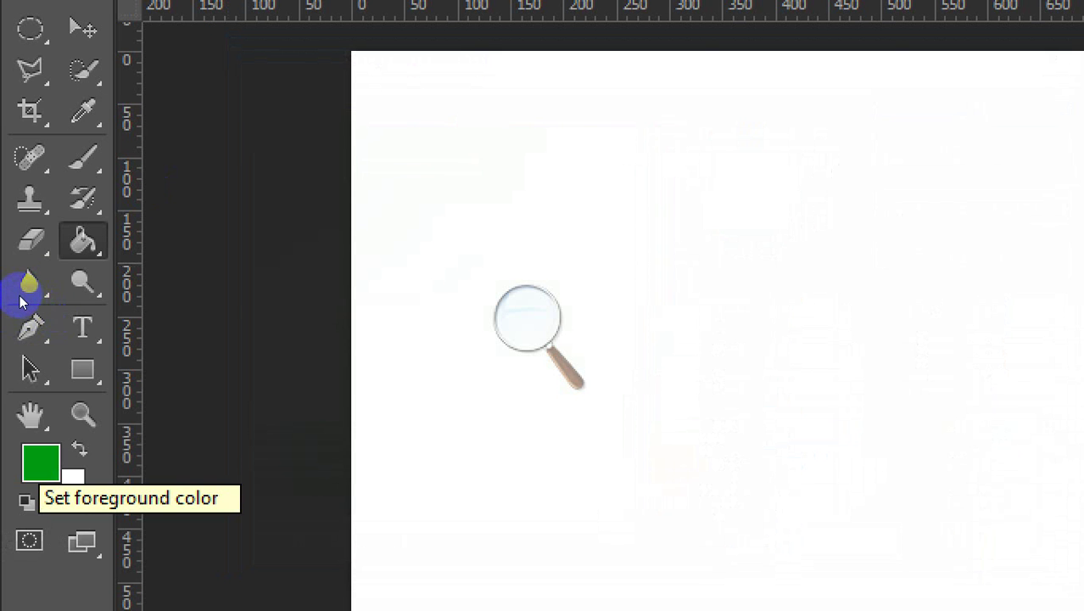
Set the background colour to the bright red ff0909
left_click(68, 481)
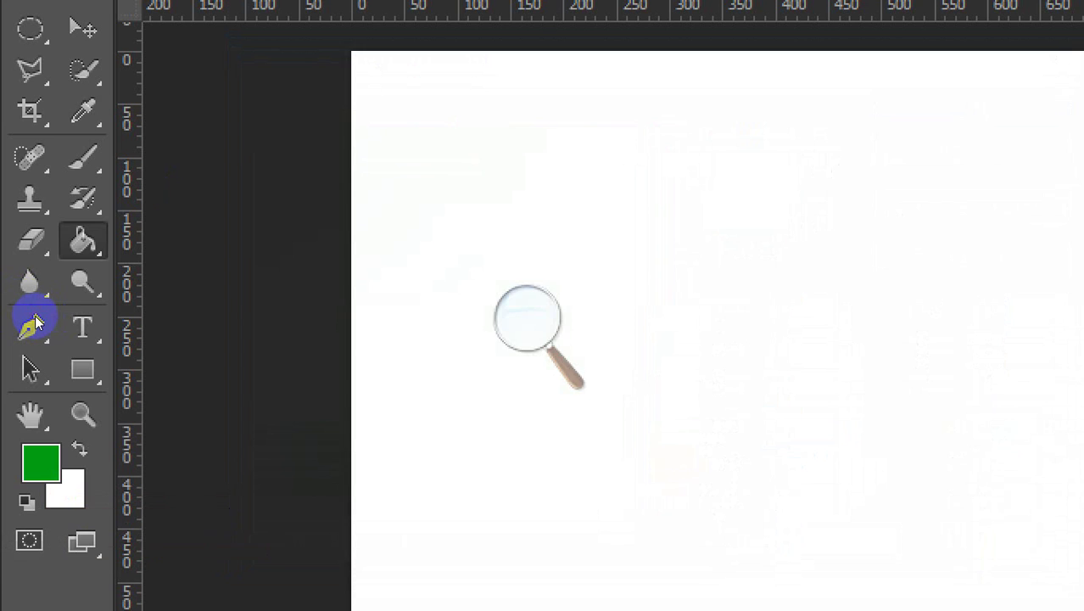
left_click_drag(296, 155, 595, 67)
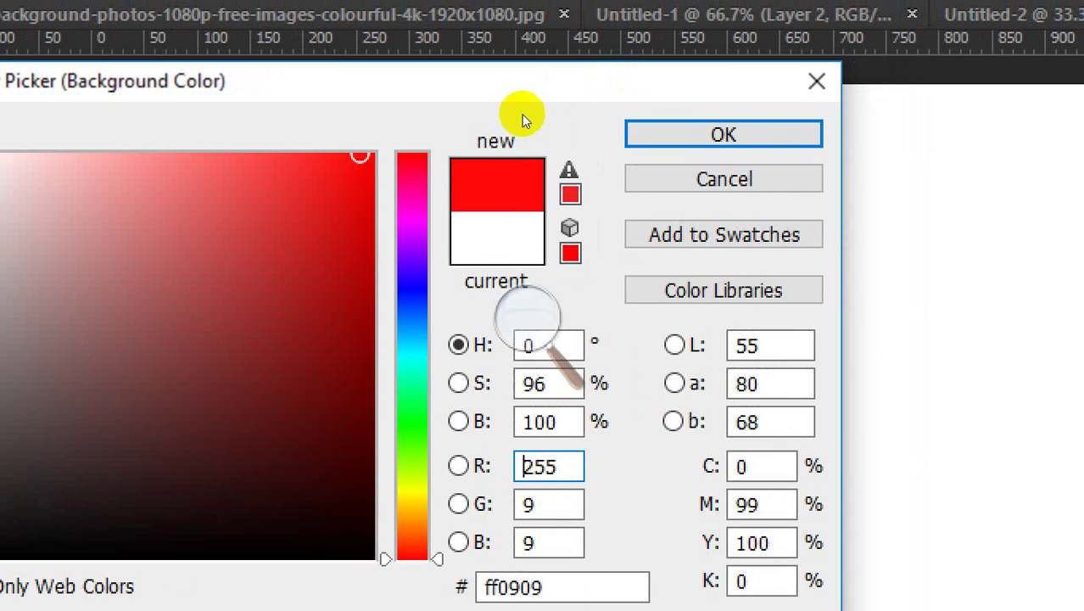
key("Return")
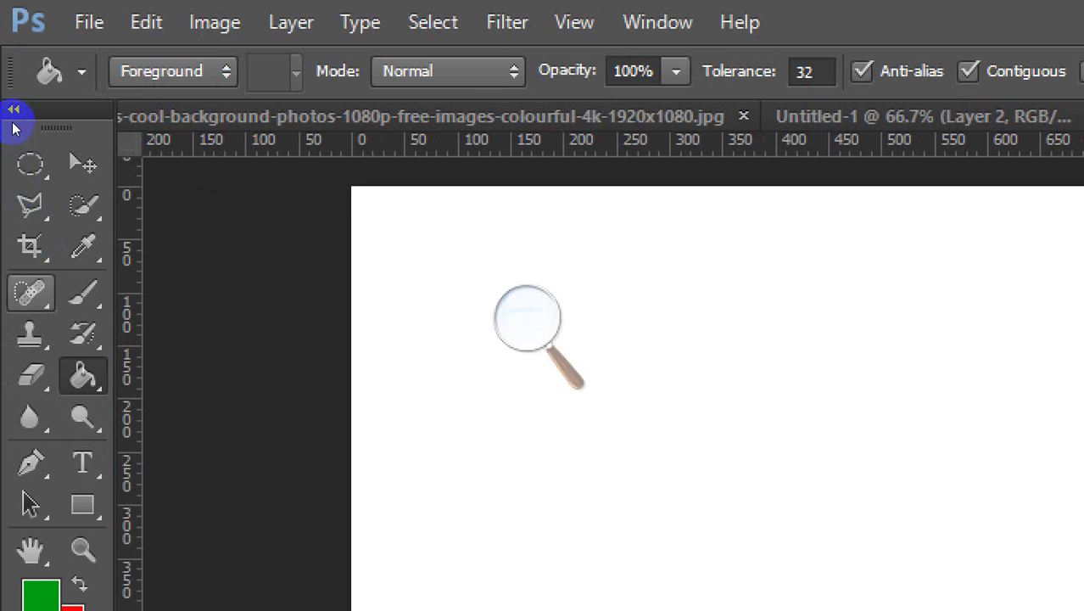
Select a wide rectangular area in the middle of the canvas with the Rectangular Marquee Tool and add a new layer above the Background
key("m")
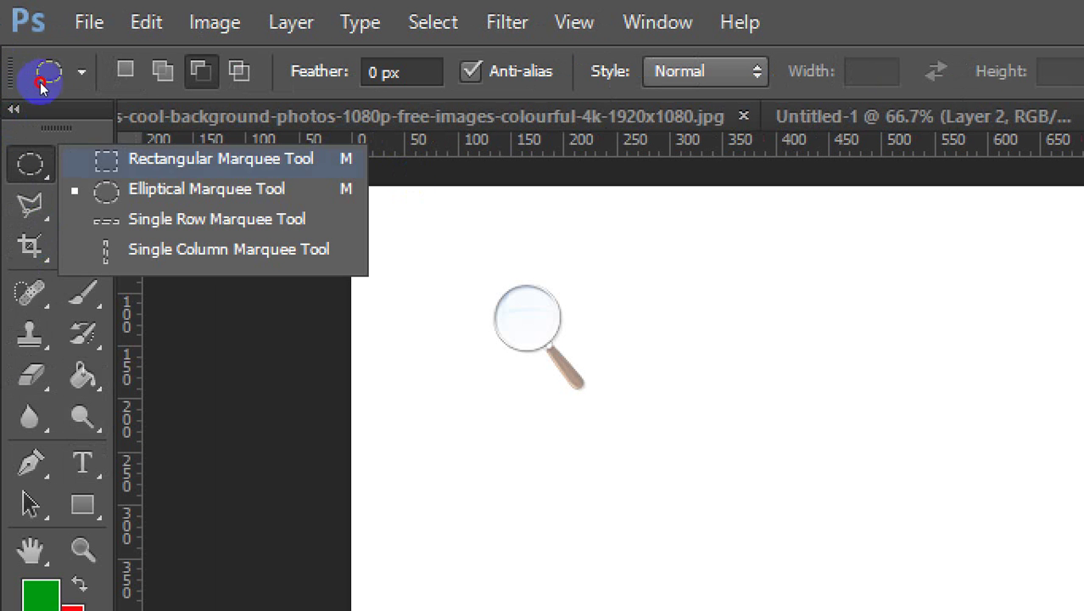
left_click(221, 157)
left_click_drag(512, 109, 1083, 418)
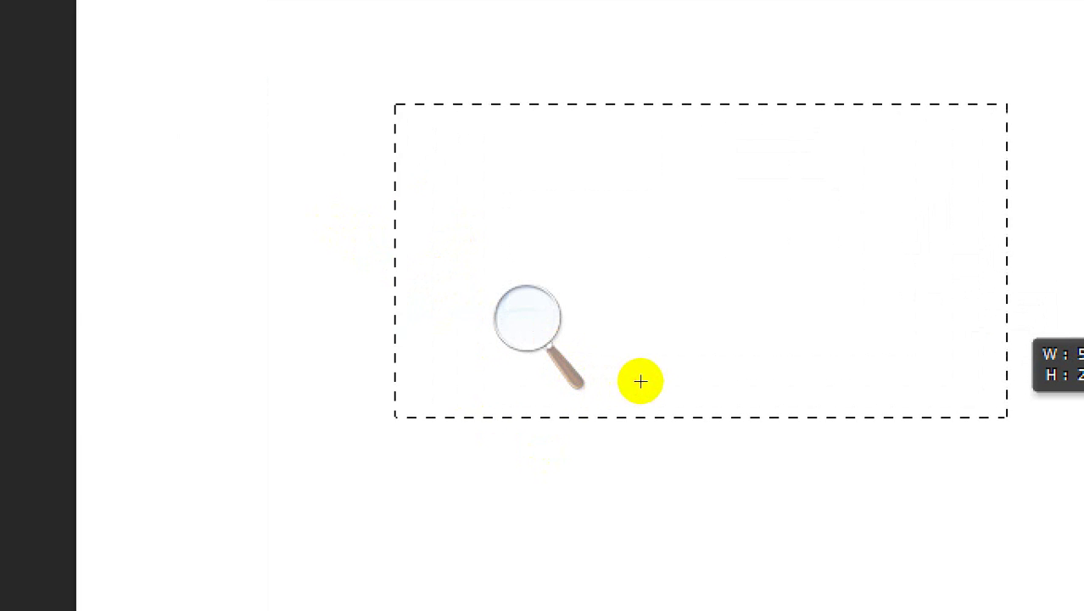
left_click_drag(641, 381, 643, 386)
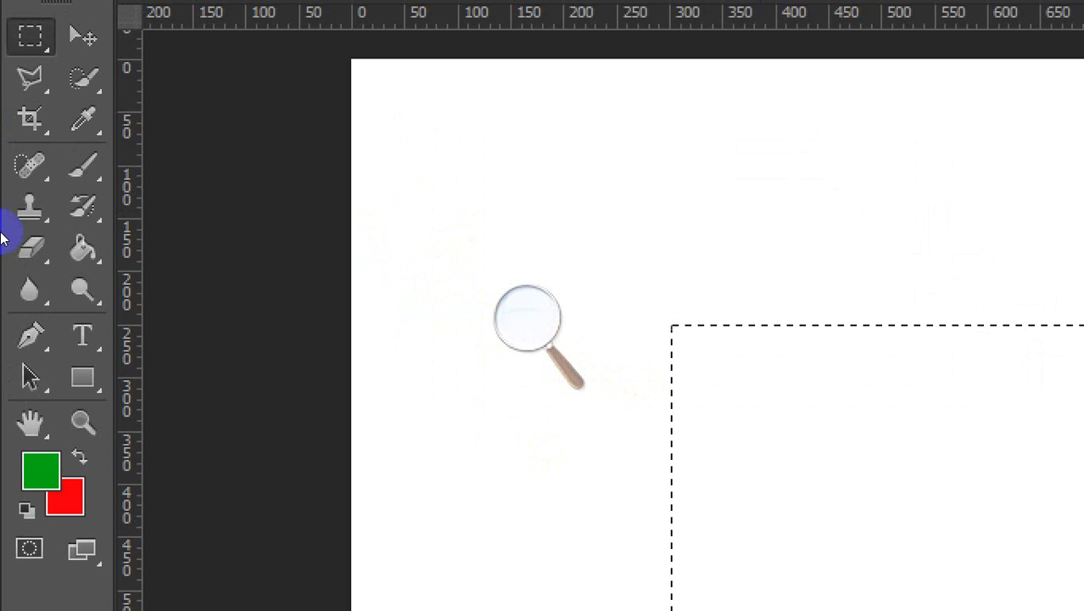
key("z")
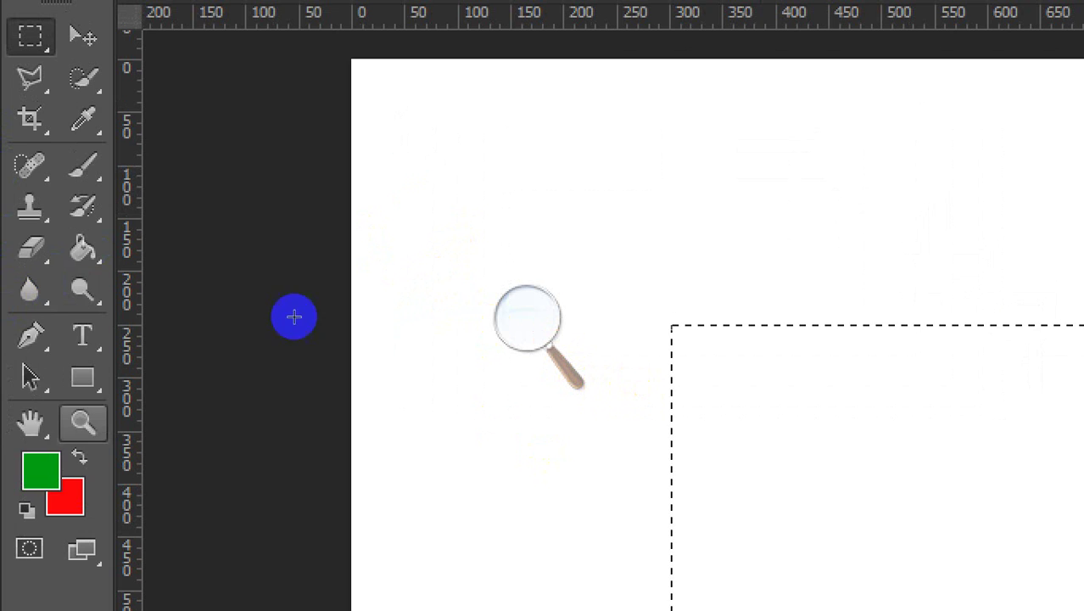
left_click(1001, 216)
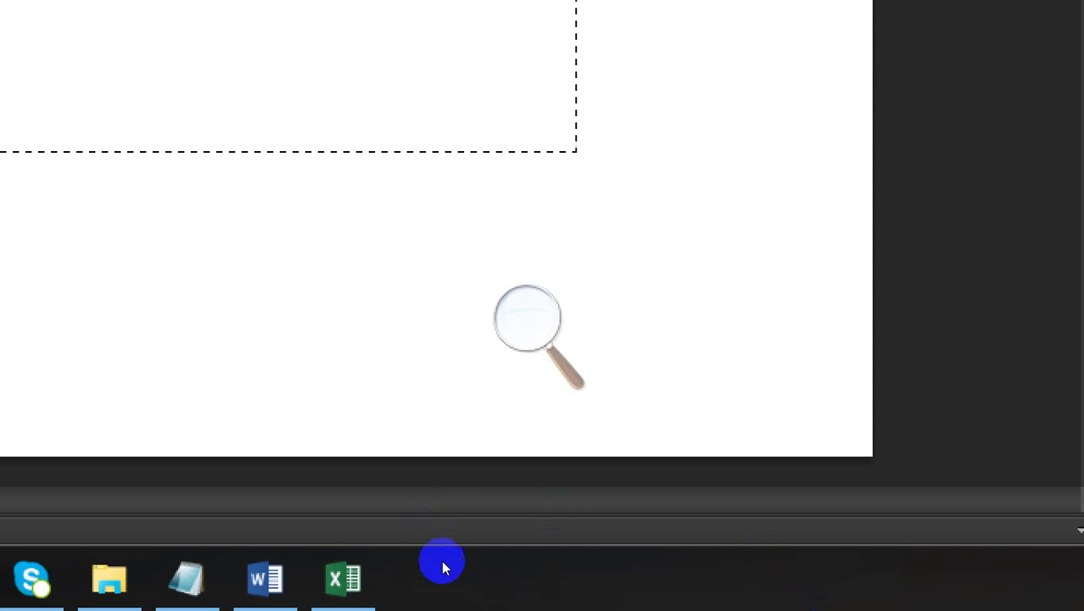
After checking the fill shortcuts in the Notepad notes, fill the rectangular selection on the new layer with the green foreground colour and deselect it
left_click(452, 597)
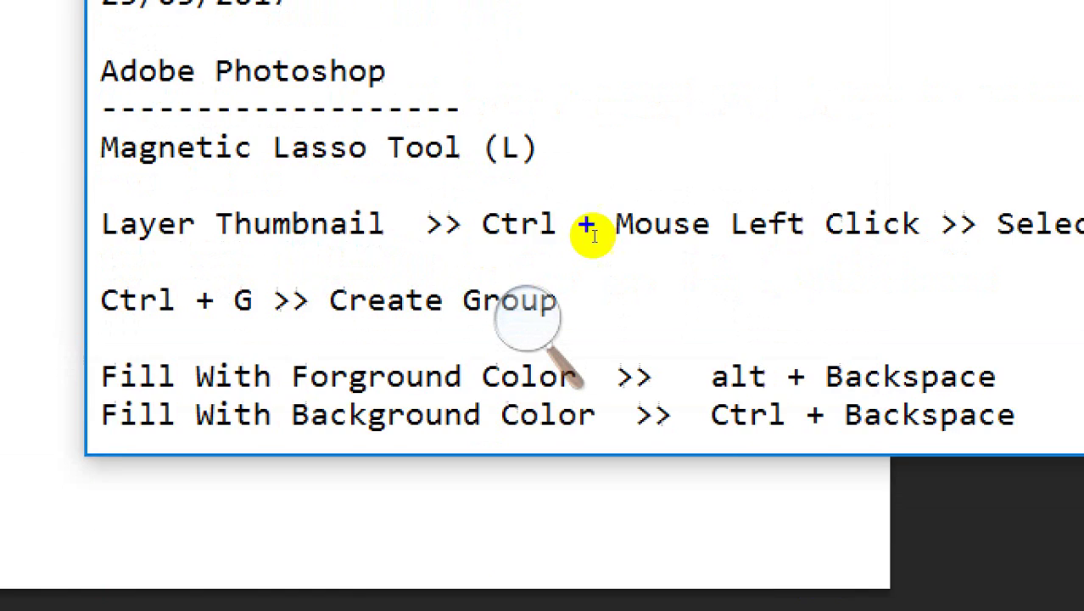
left_click_drag(599, 435, 840, 418)
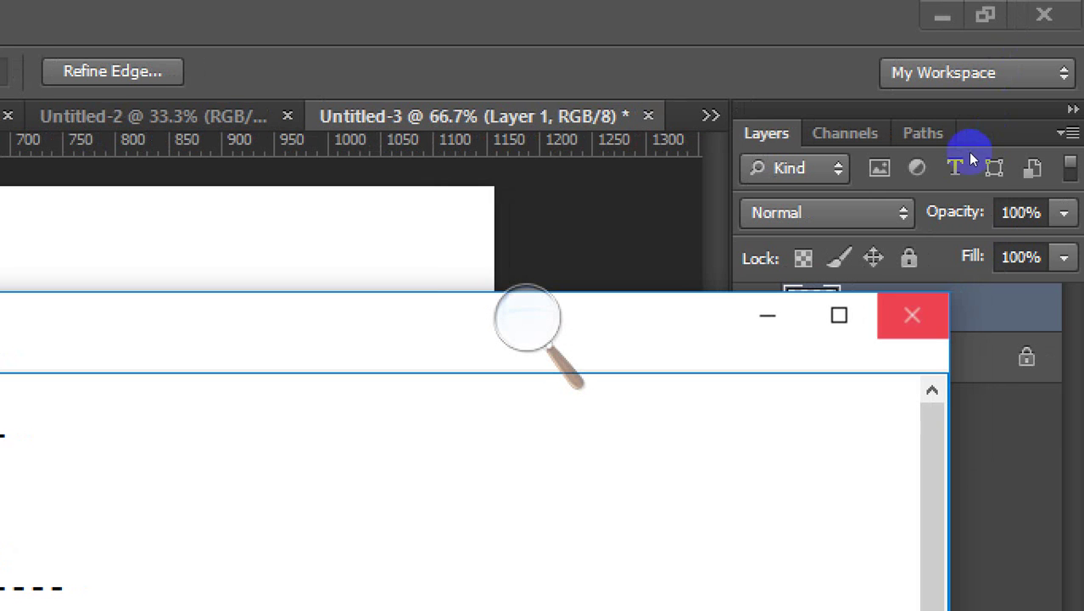
left_click(903, 158)
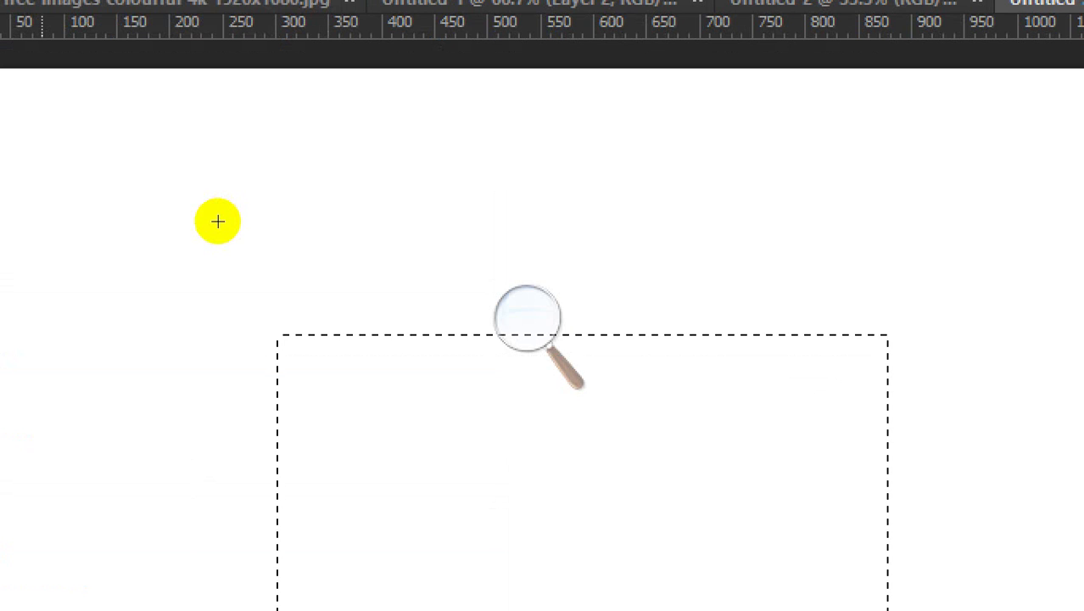
key("alt+BackSpace")
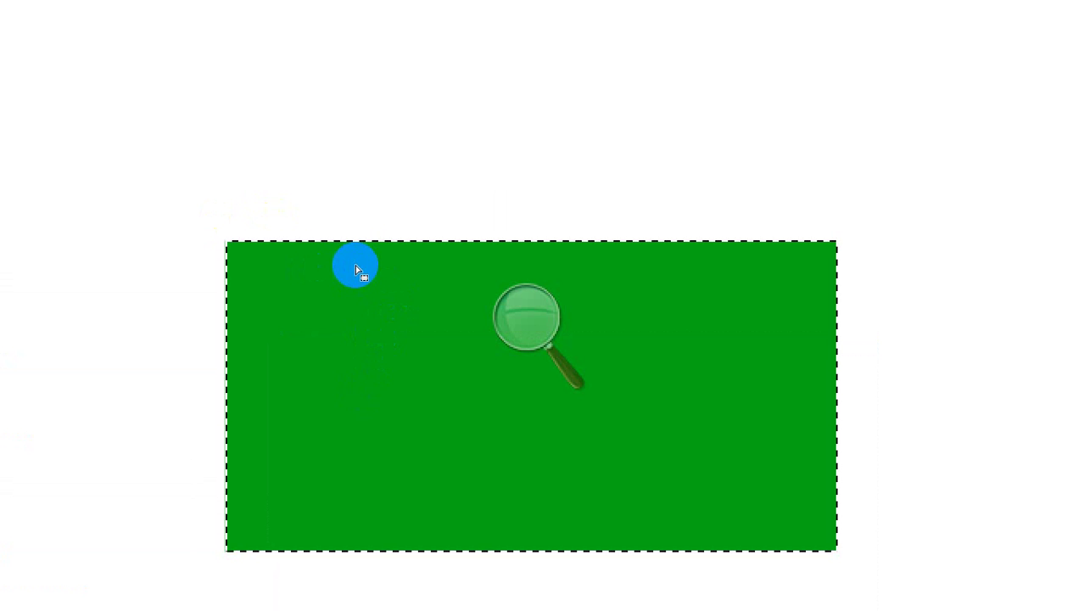
left_click(354, 265)
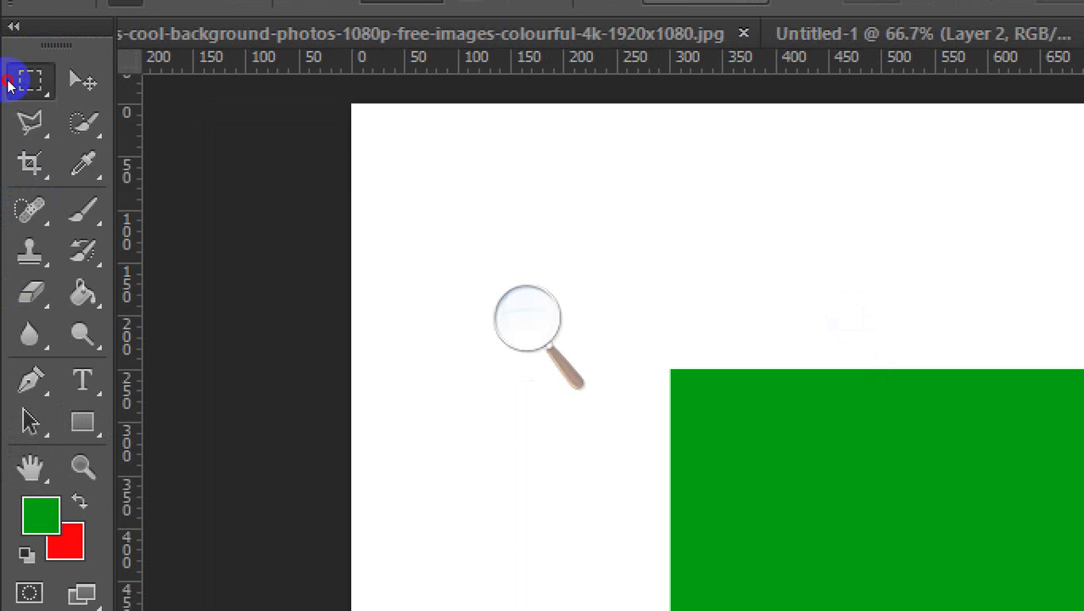
Make a circular selection inside the green rectangle with the Elliptical Marquee Tool
left_click_drag(20, 84, 76, 106)
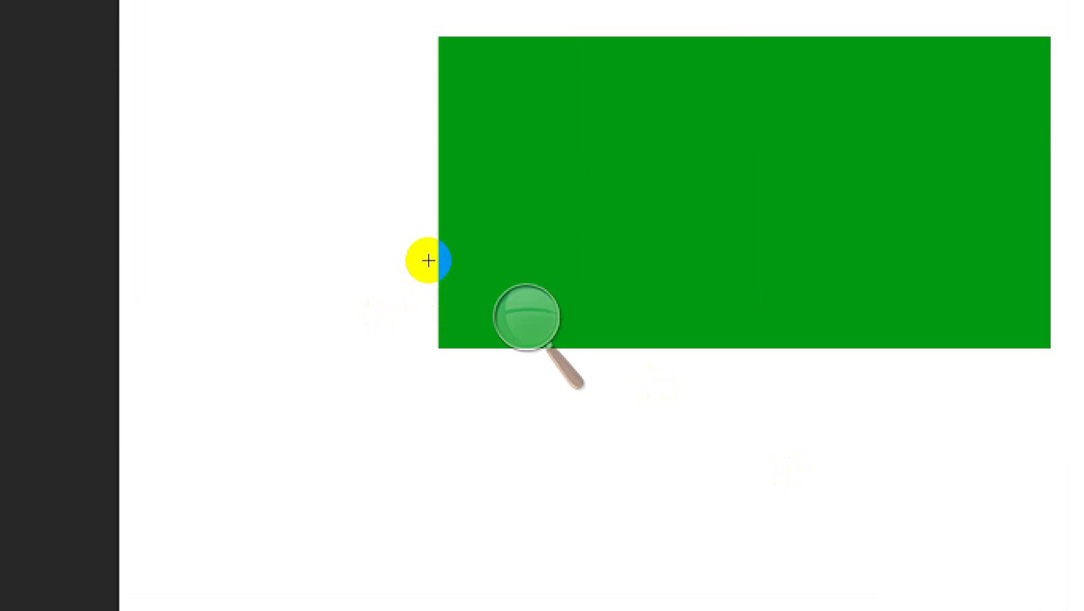
left_click_drag(428, 261, 536, 353)
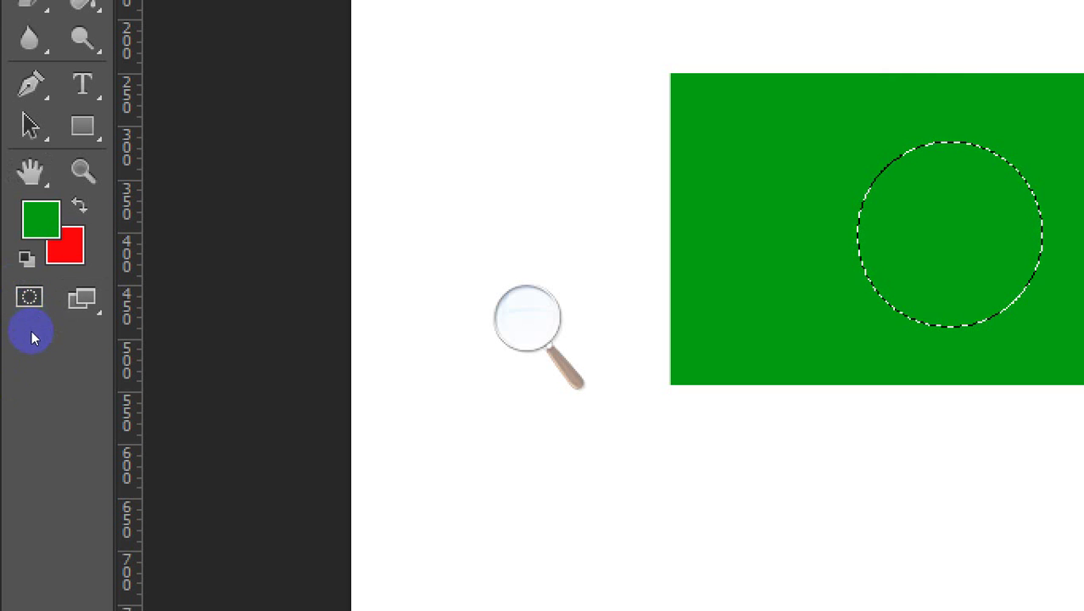
Fill the circular selection inside the green rectangle with the red background colour and deselect it
left_click(29, 297)
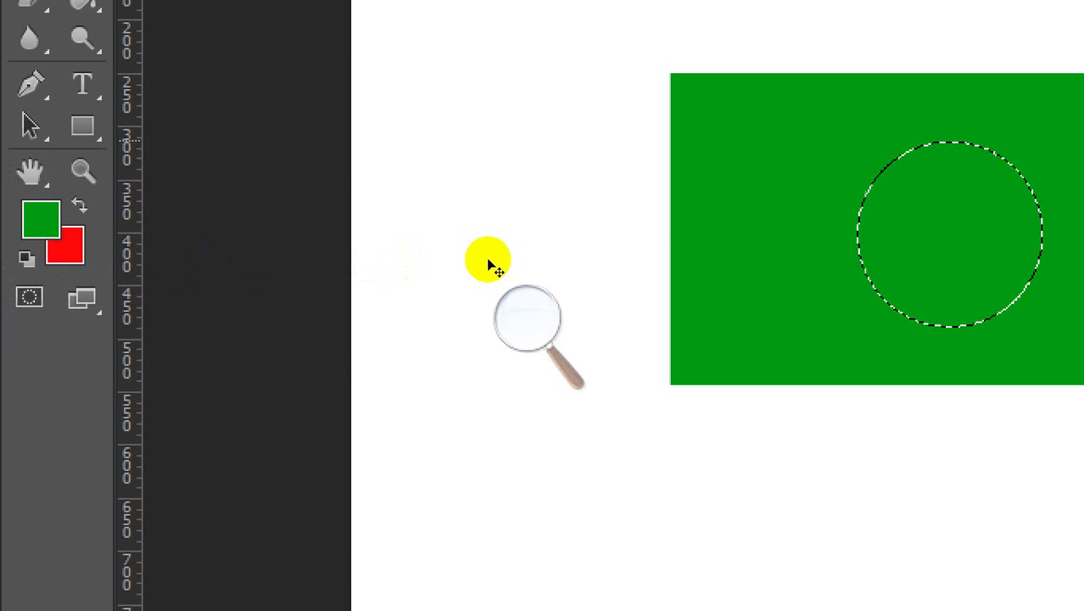
key("ctrl+BackSpace")
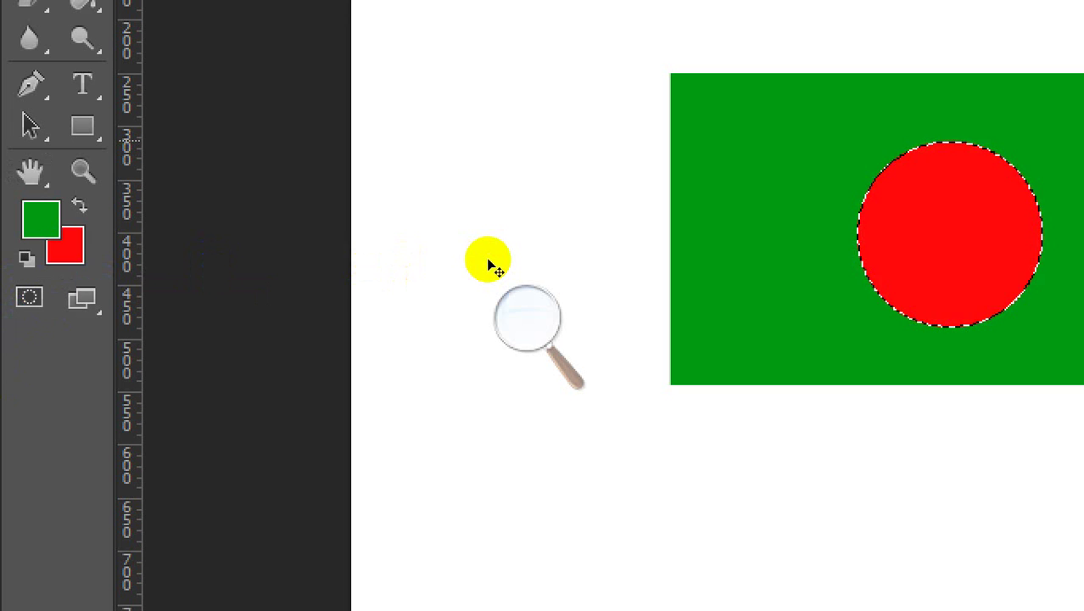
key("ctrl+d")
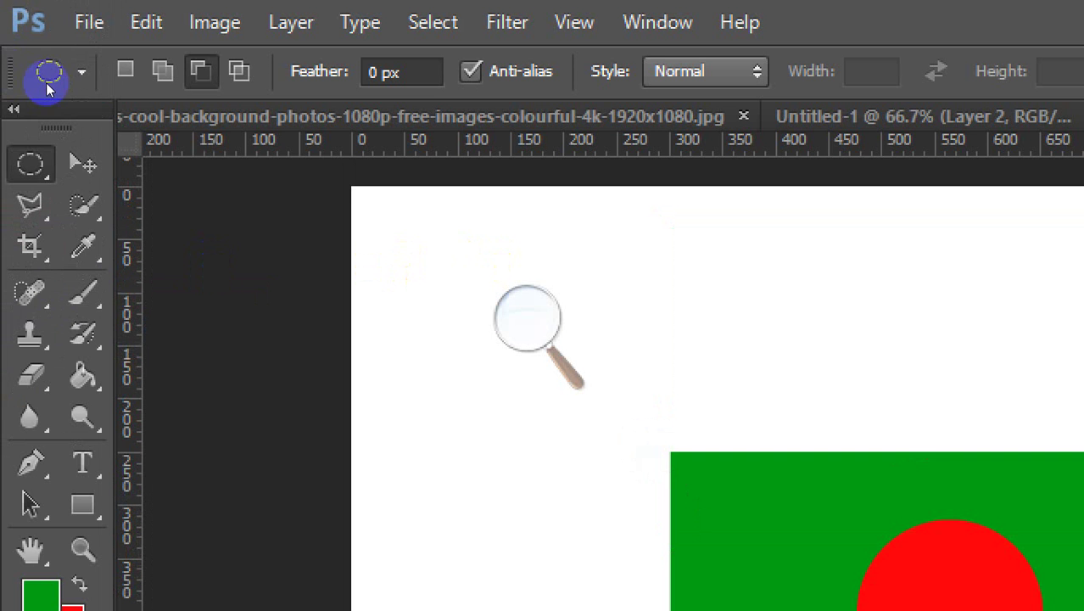
Reposition the green rectangle and centre the red circle inside it with the Move Tool
key("v")
left_click_drag(1002, 485, 981, 484)
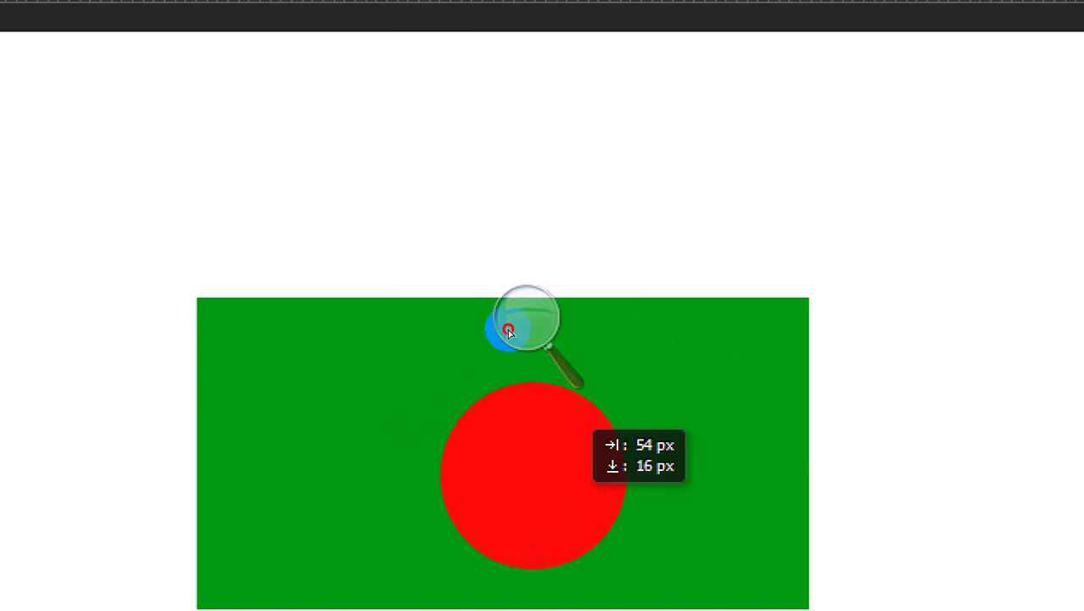
left_click_drag(507, 330, 369, 89)
left_click_drag(567, 299, 529, 271)
left_click_drag(392, 140, 514, 244)
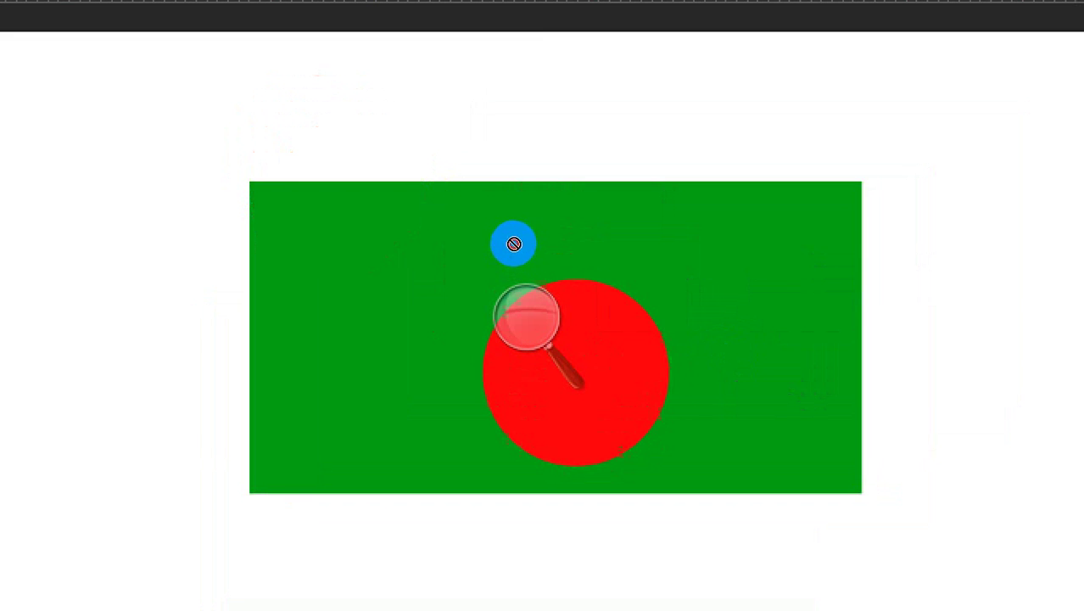
key("ctrl+z")
left_click_drag(431, 172, 535, 243)
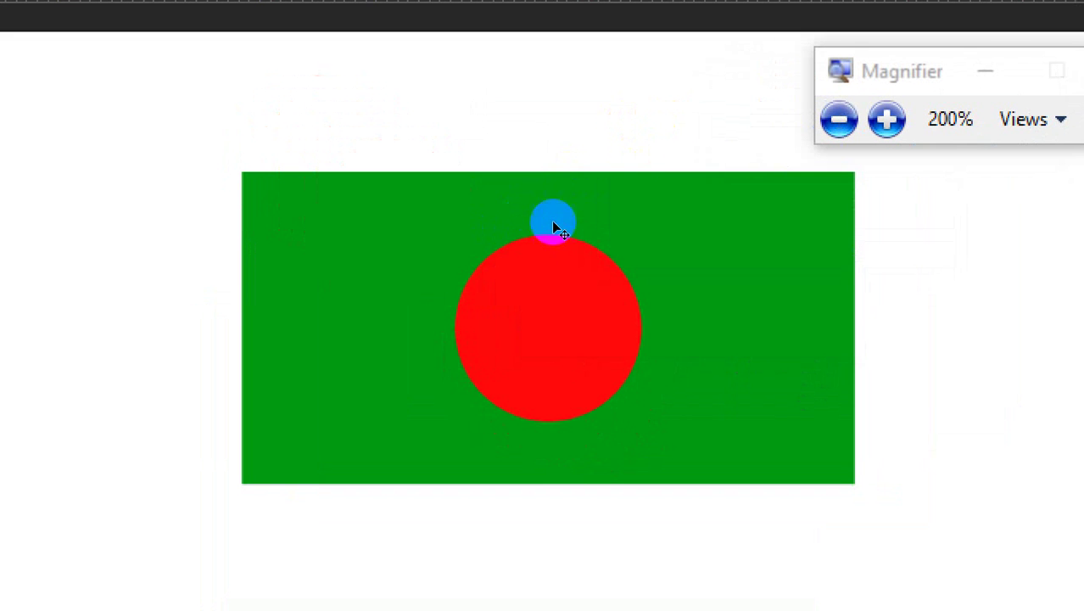
Move the red circle off the rectangle to the upper-left part of the canvas and hide its layer
left_click_drag(552, 222, 381, 179)
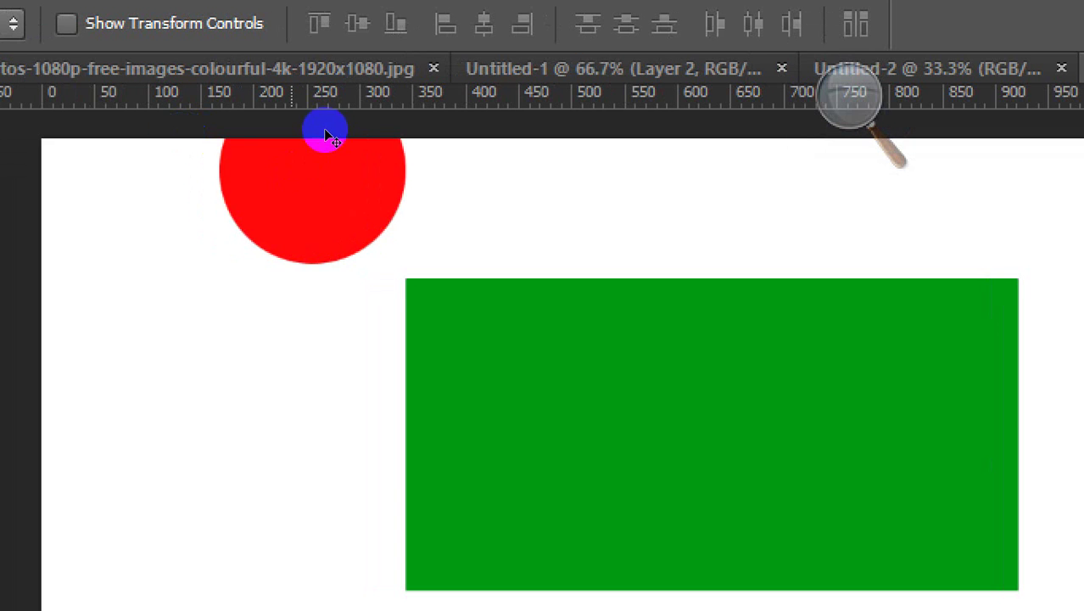
left_click_drag(158, 19, 105, 69)
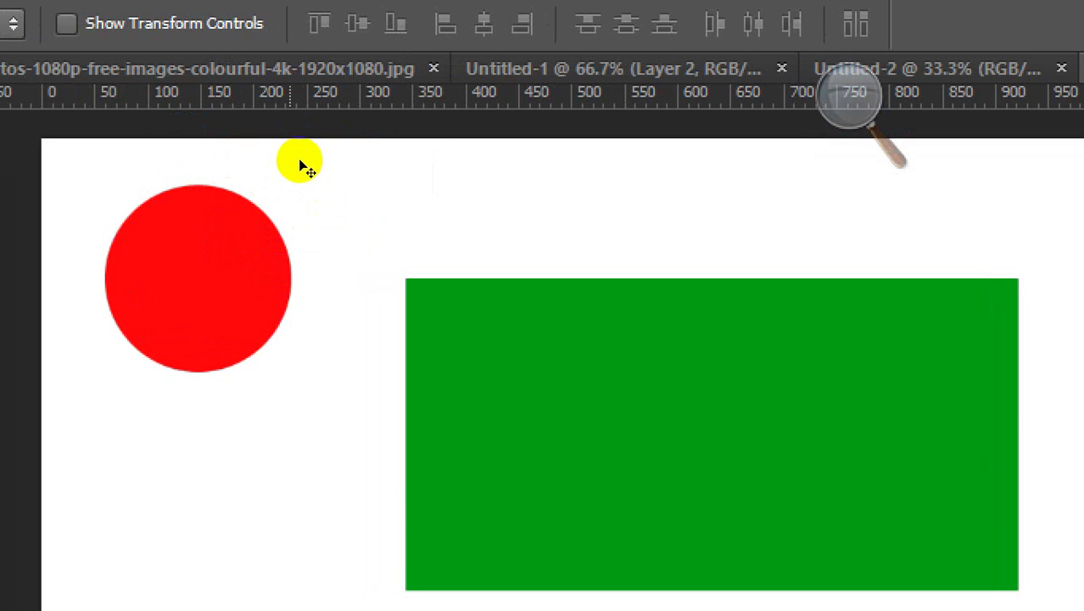
left_click_drag(266, 193, 250, 209)
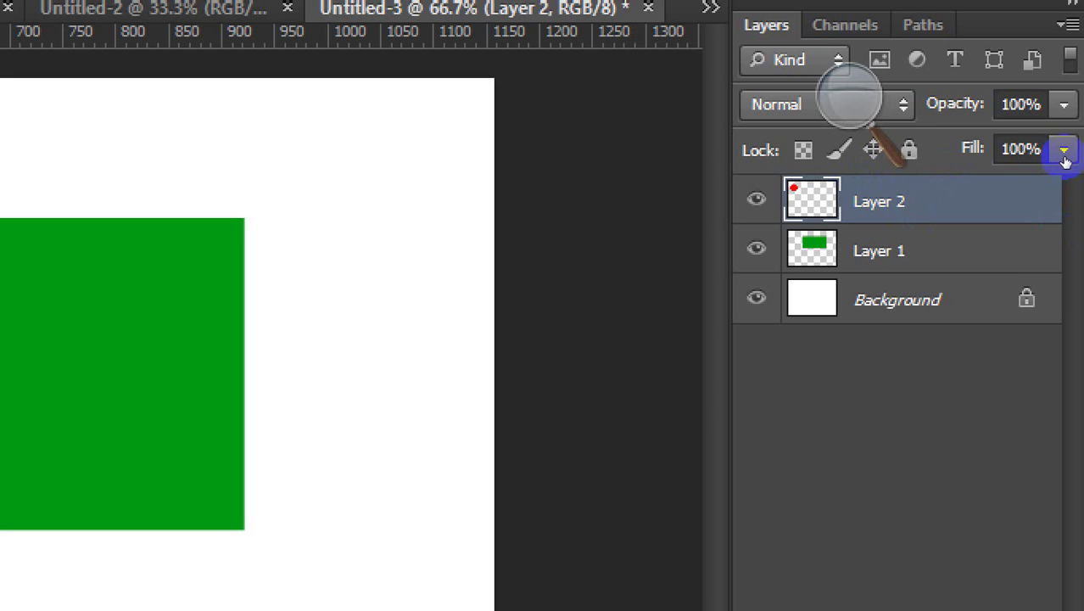
left_click(919, 156)
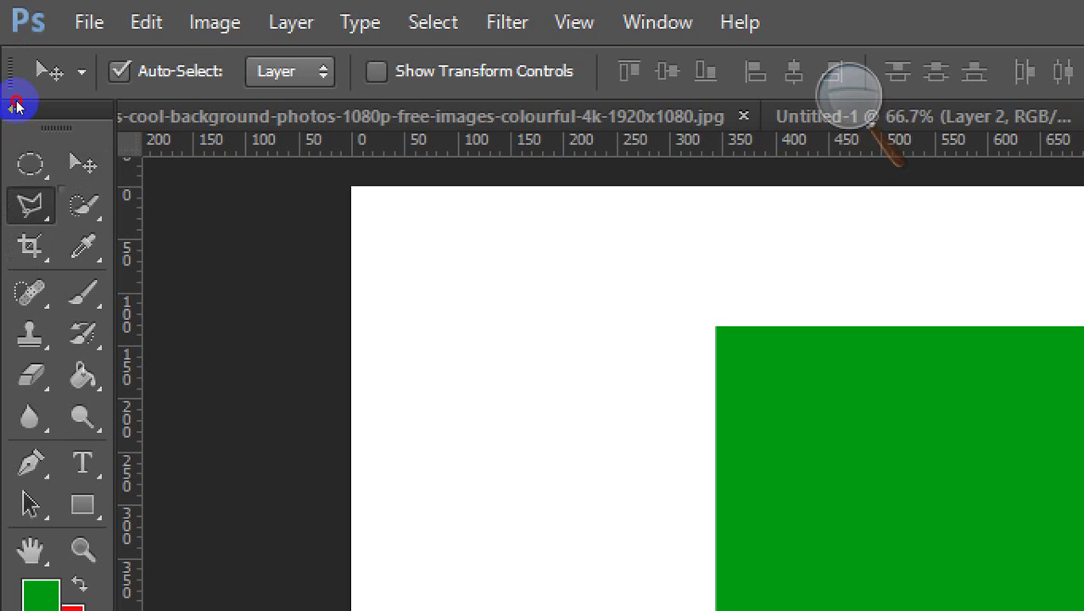
Outline a jagged map shape over the green rectangle with the Lasso Tool, fill it with the red background colour and deselect
key("l")
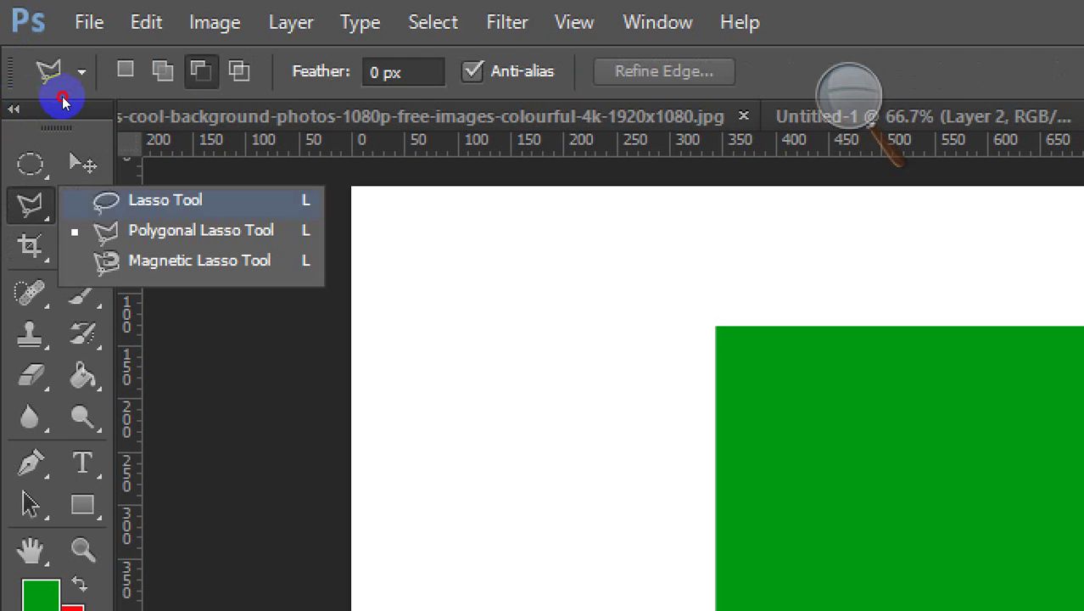
key("shift+l")
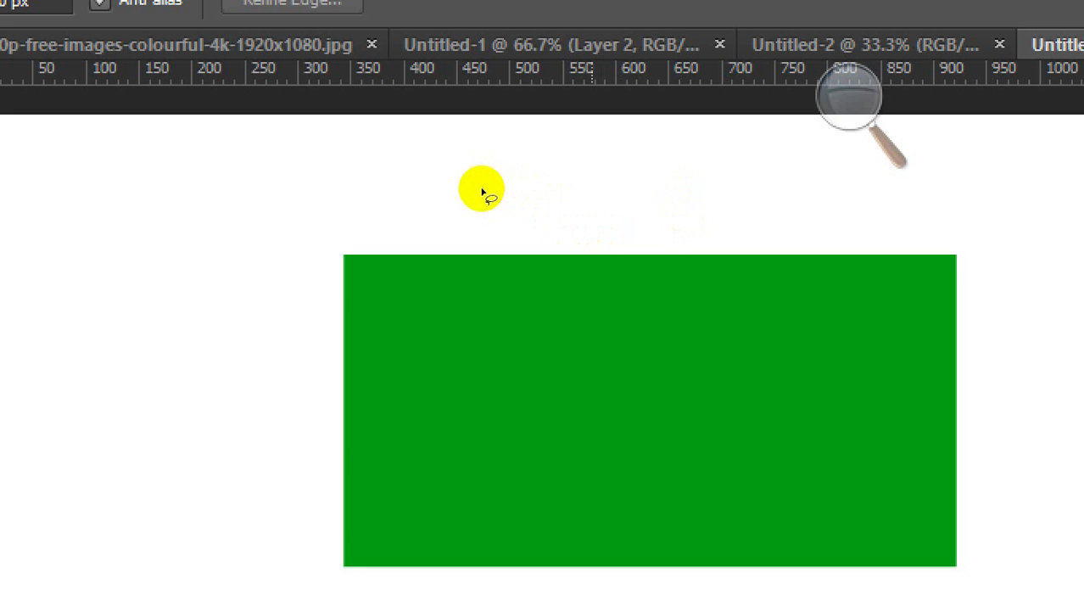
mouse_move(603, 316)
left_mouse_down()
mouse_move(644, 339)
mouse_move(656, 363)
mouse_move(769, 375)
mouse_move(748, 393)
mouse_move(724, 485)
left_mouse_up()
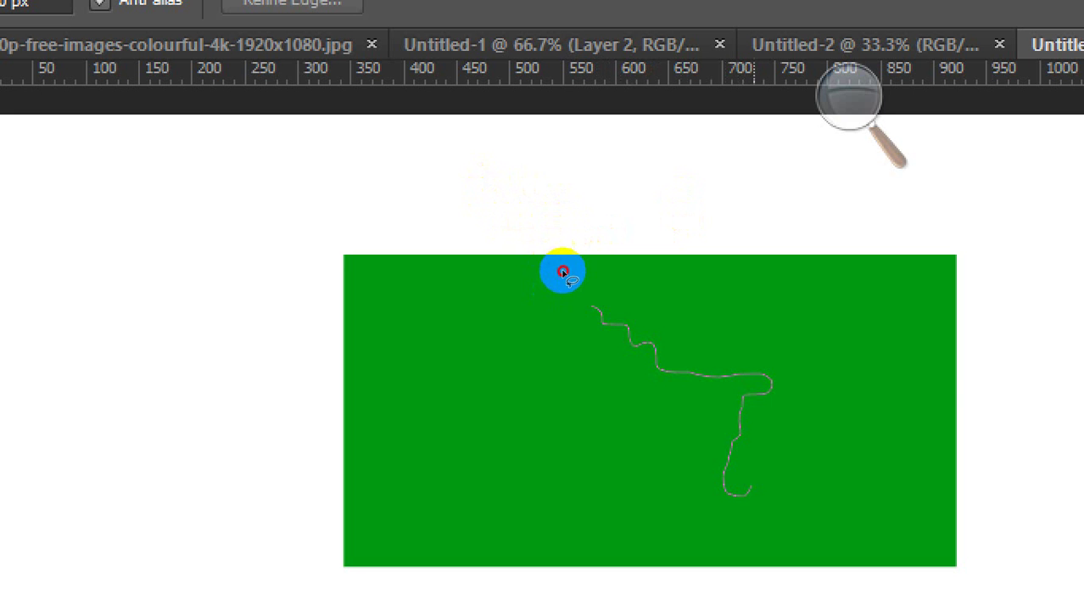
mouse_move(563, 271)
left_mouse_down()
mouse_move(564, 247)
mouse_move(579, 256)
mouse_move(578, 321)
mouse_move(560, 327)
mouse_move(520, 272)
mouse_move(498, 262)
mouse_move(493, 282)
mouse_move(470, 213)
mouse_move(480, 182)
mouse_move(494, 192)
left_mouse_up()
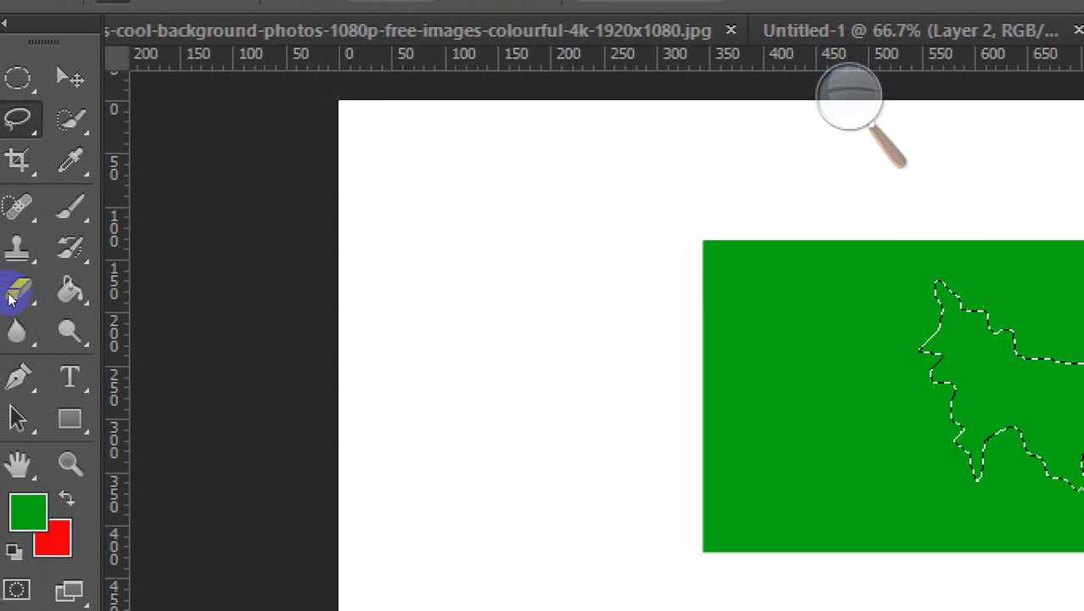
key("ctrl+BackSpace")
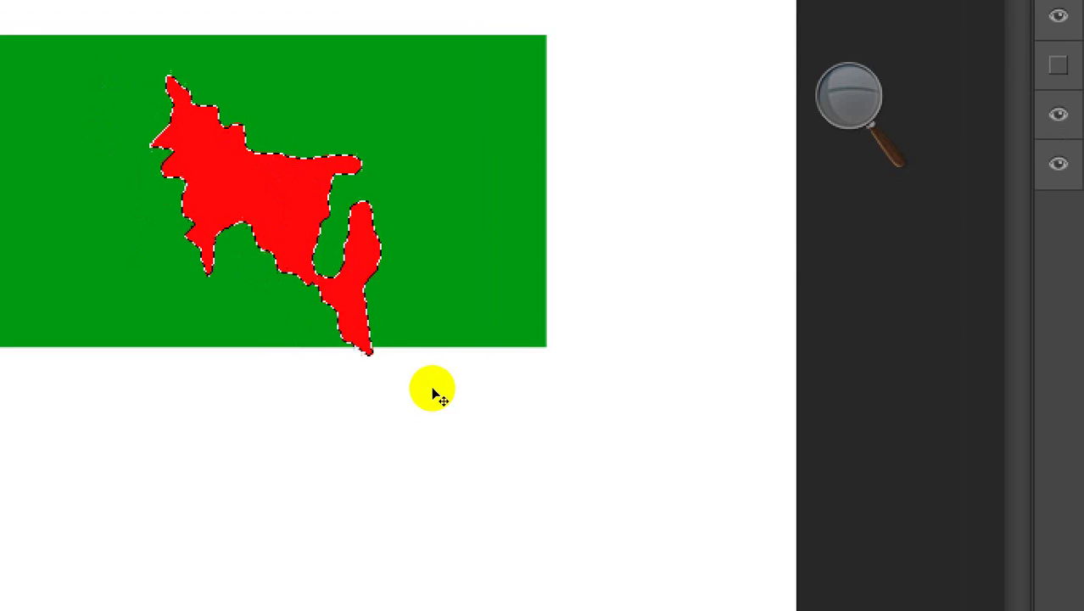
key("ctrl+d")
Move the red map shape off the green rectangle to the upper-right corner of the canvas
key("v")
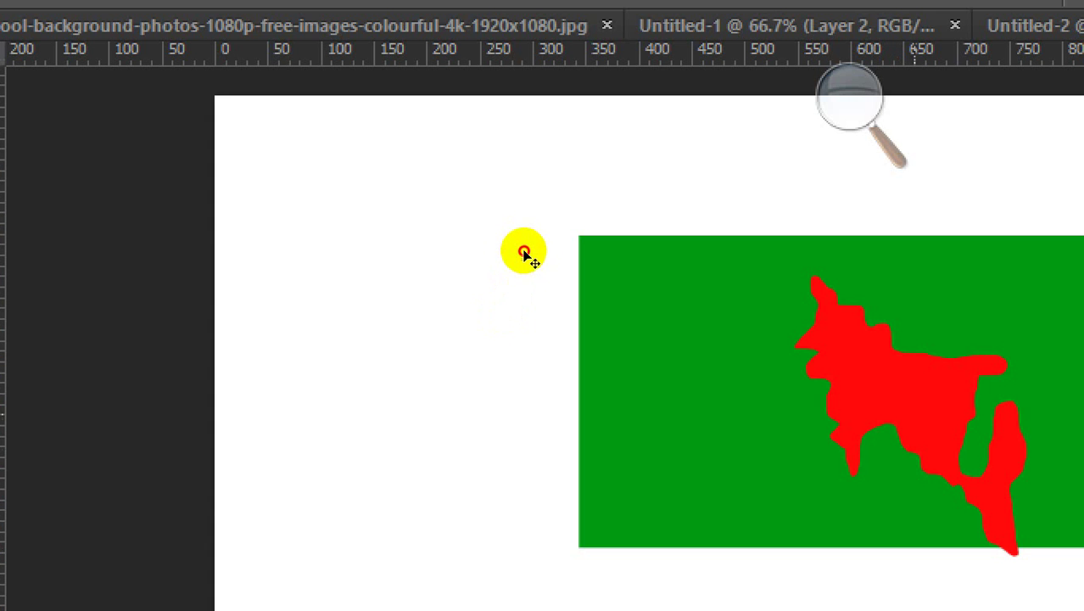
mouse_move(524, 253)
left_mouse_down()
mouse_move(510, 242)
mouse_move(525, 259)
left_mouse_up()
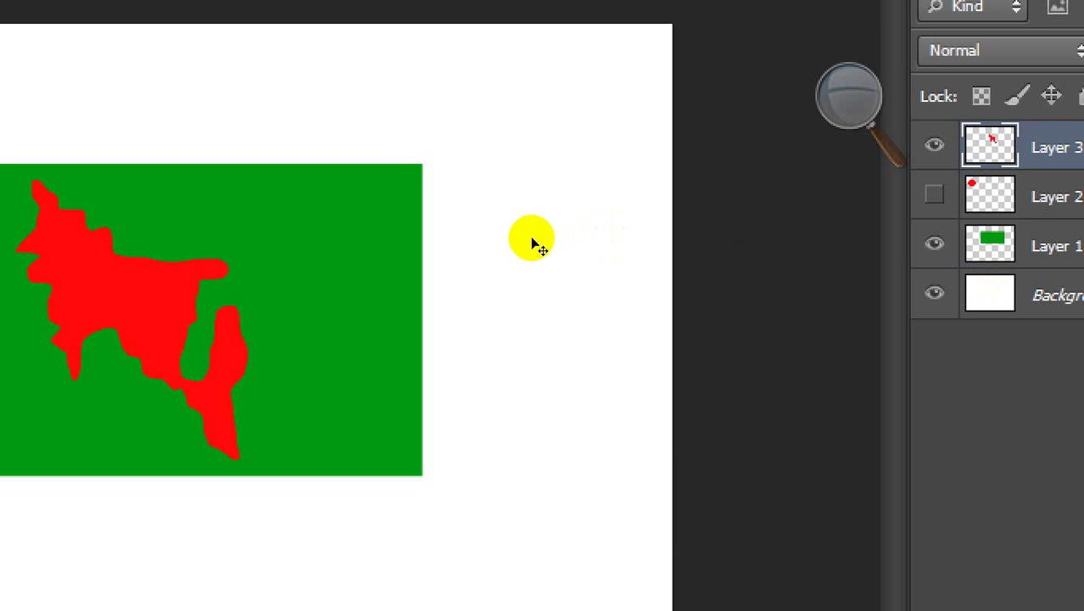
left_click_drag(605, 239, 727, 138)
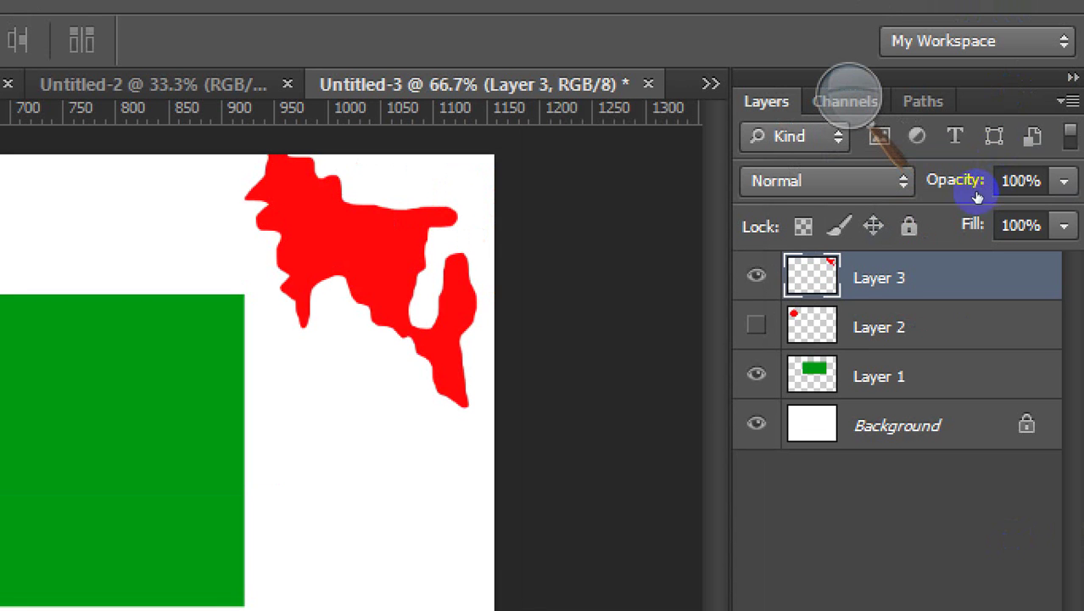
Add a new layer above the existing ones and activate the Elliptical Marquee Tool
left_click(1009, 327)
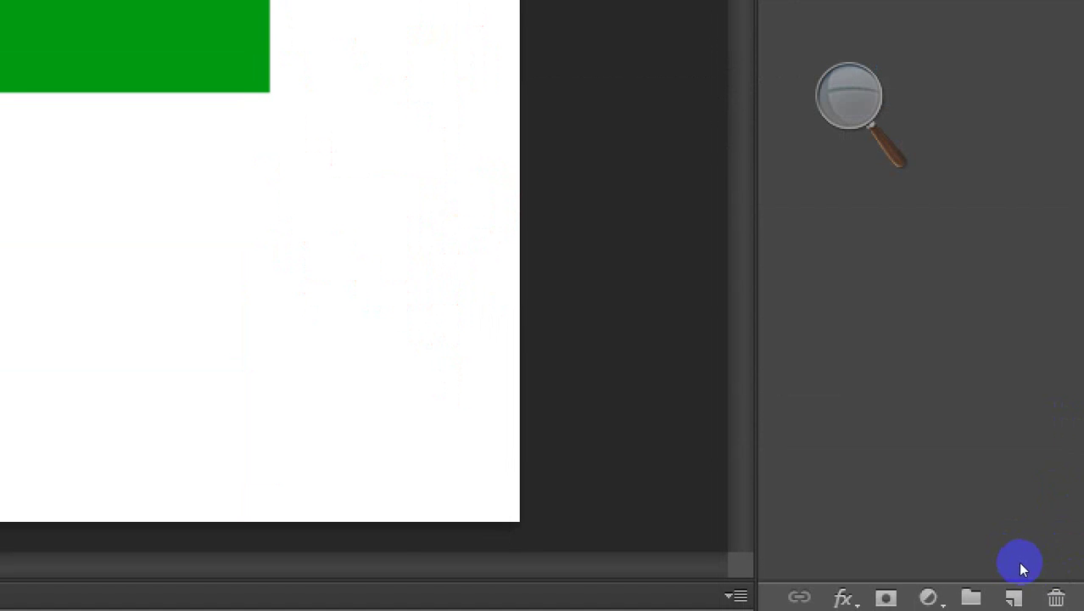
left_click(1015, 594)
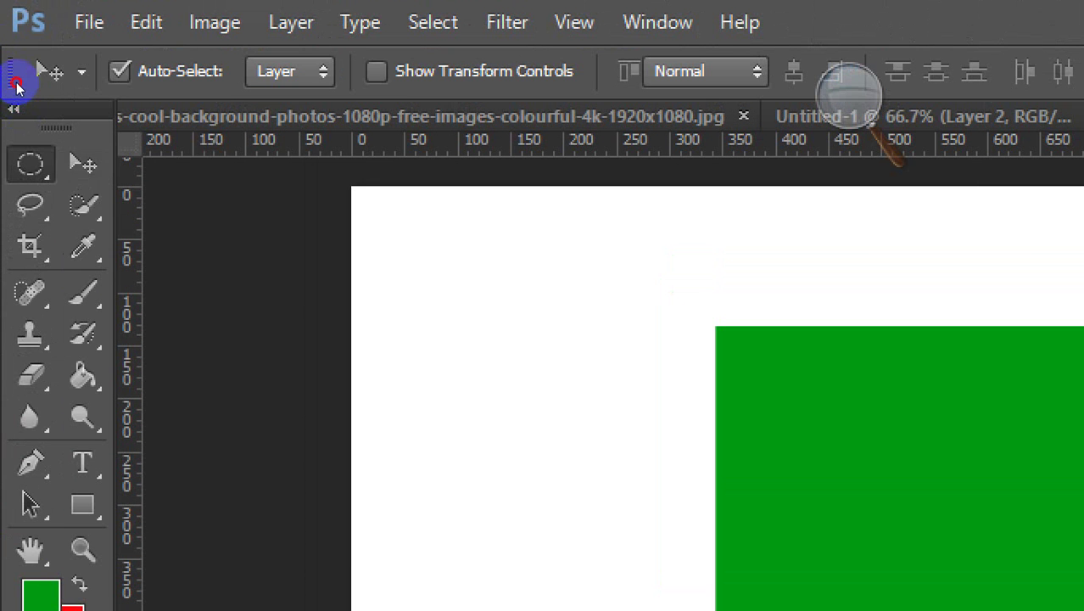
left_click(30, 164)
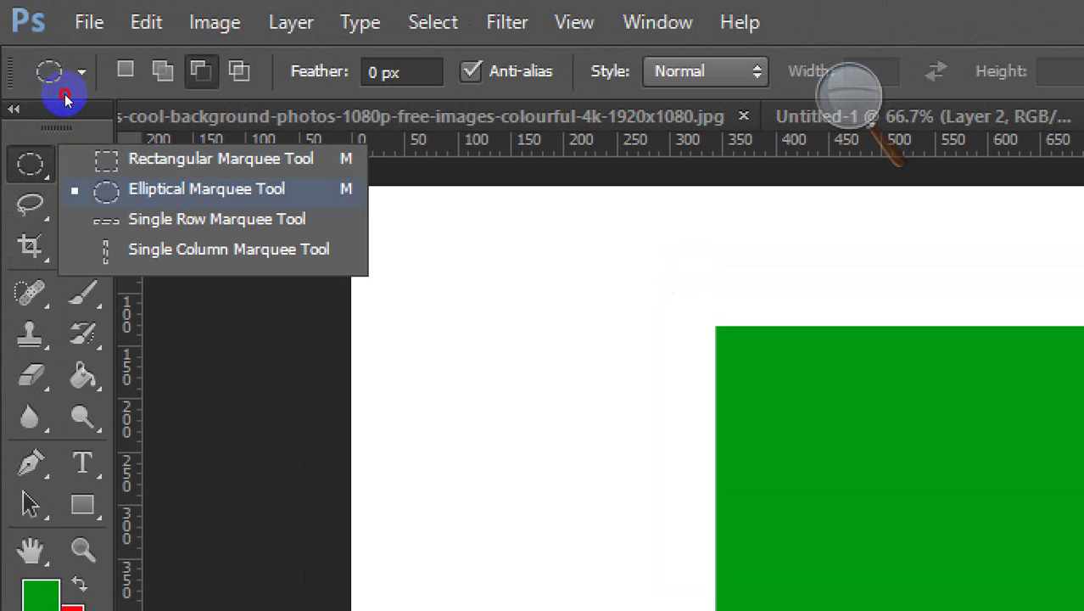
left_click(66, 100)
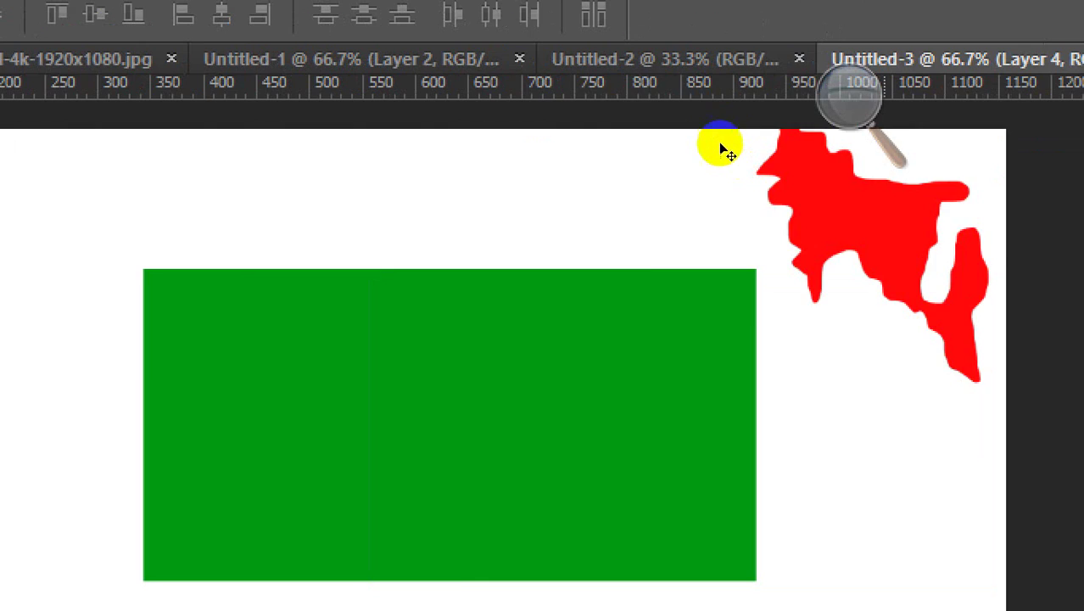
Move the red map shape back onto the green rectangle and recolour it with a yellow foreground colour
left_click_drag(718, 145, 557, 242)
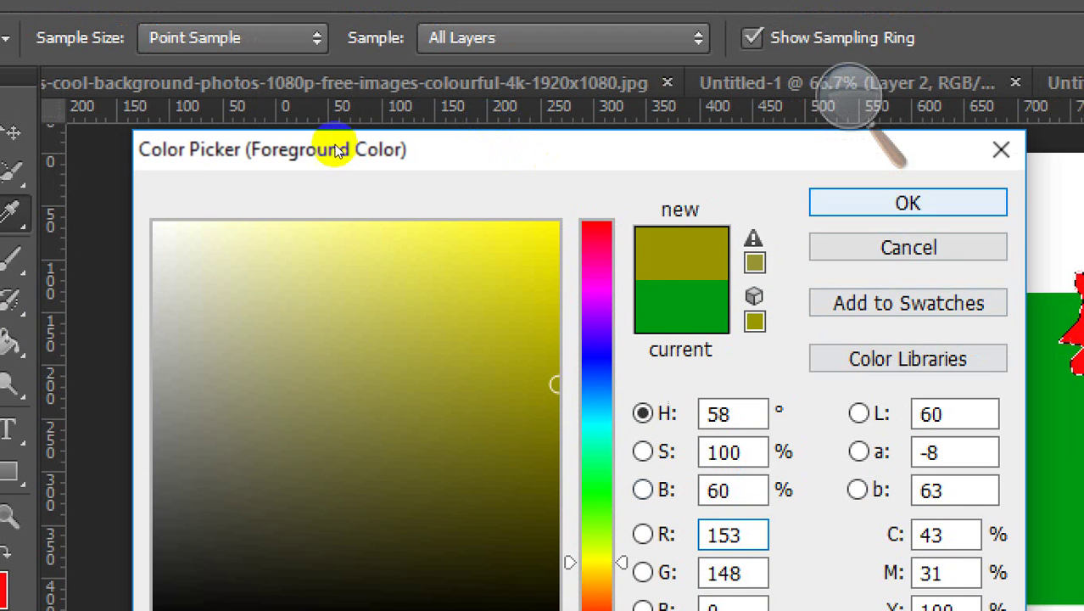
key("Return")
key("v")
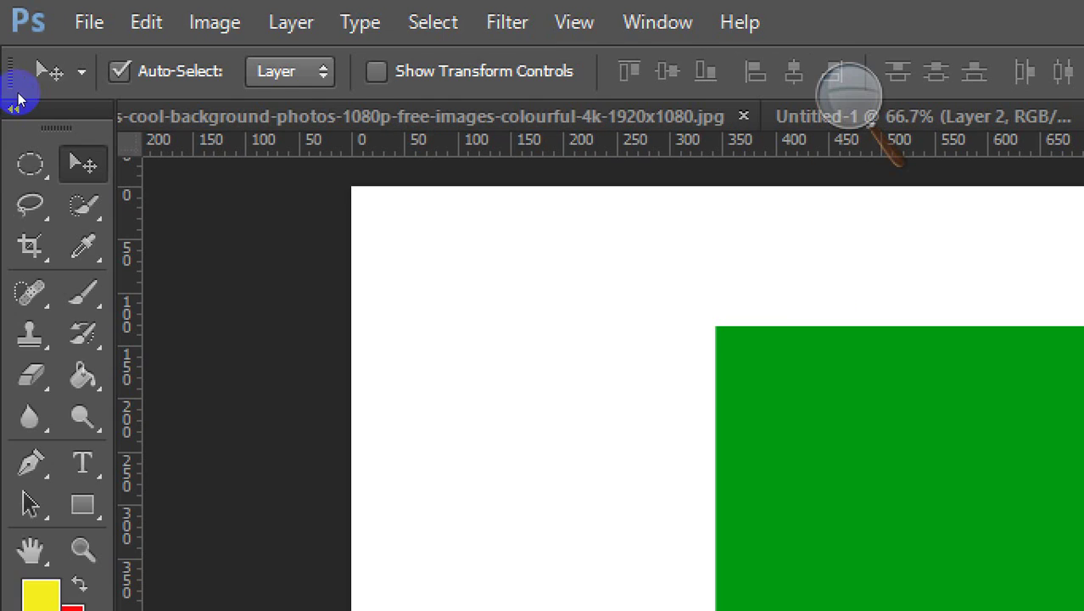
Place the yellow map shape in the middle of the green rectangle and scale it down proportionally with Free Transform
left_click_drag(719, 184, 510, 226)
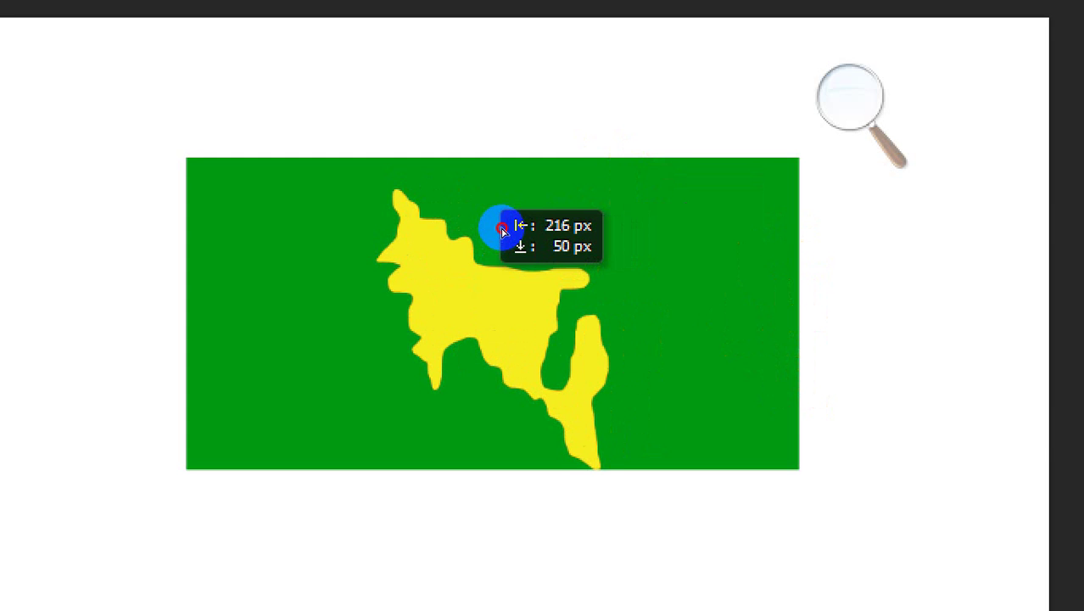
key("ctrl+t")
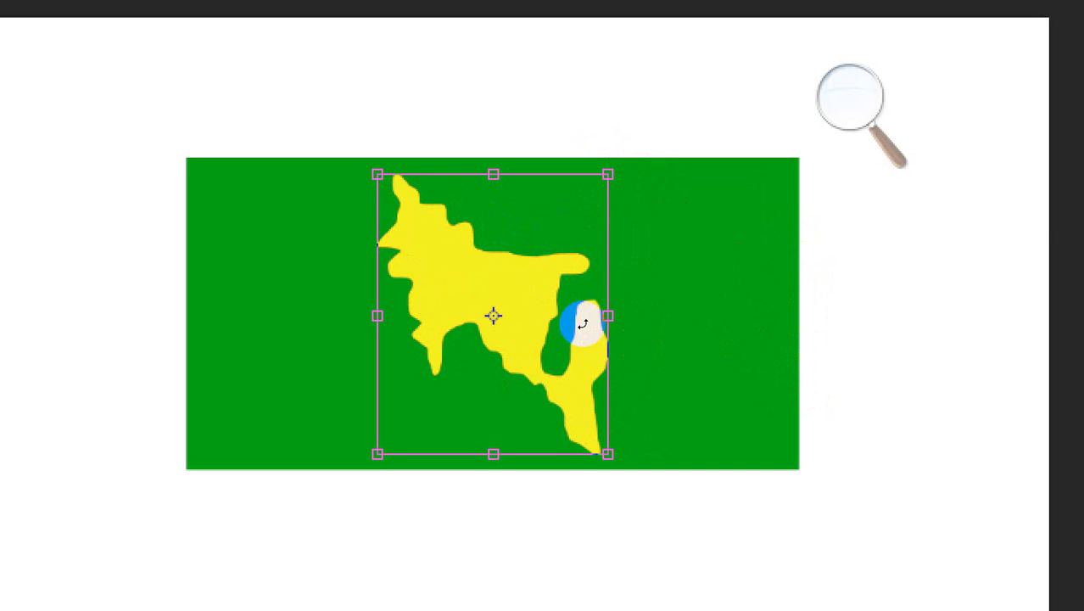
left_click_drag(561, 301, 552, 295)
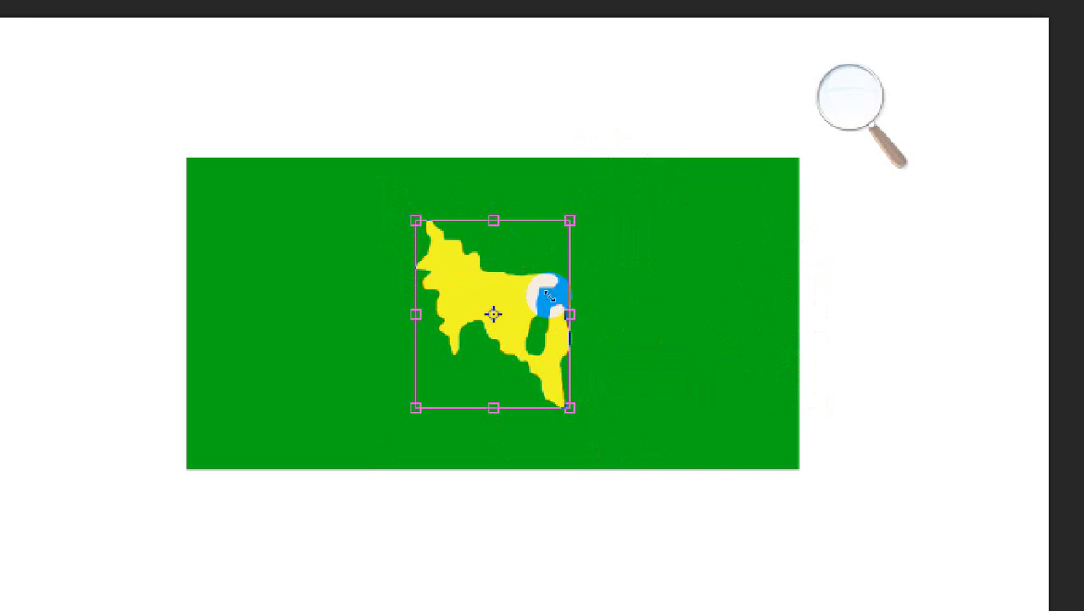
key("Return")
Move the yellow map shape off the rectangle, then show the red circle's layer and centre the circle on the rectangle
left_click_drag(596, 179, 653, 123)
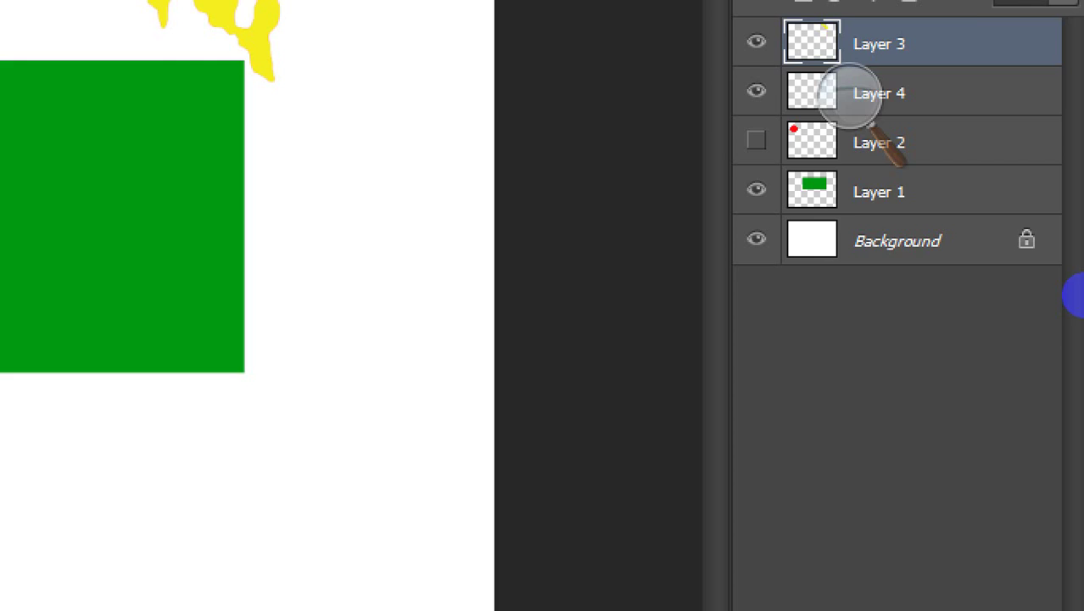
left_click(756, 141)
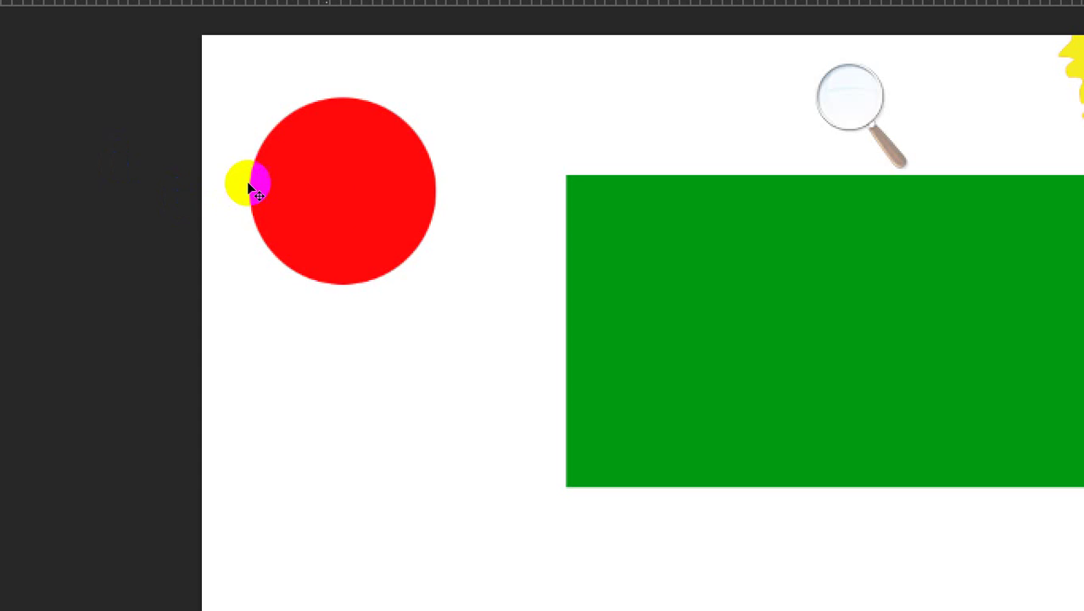
left_click_drag(248, 187, 796, 329)
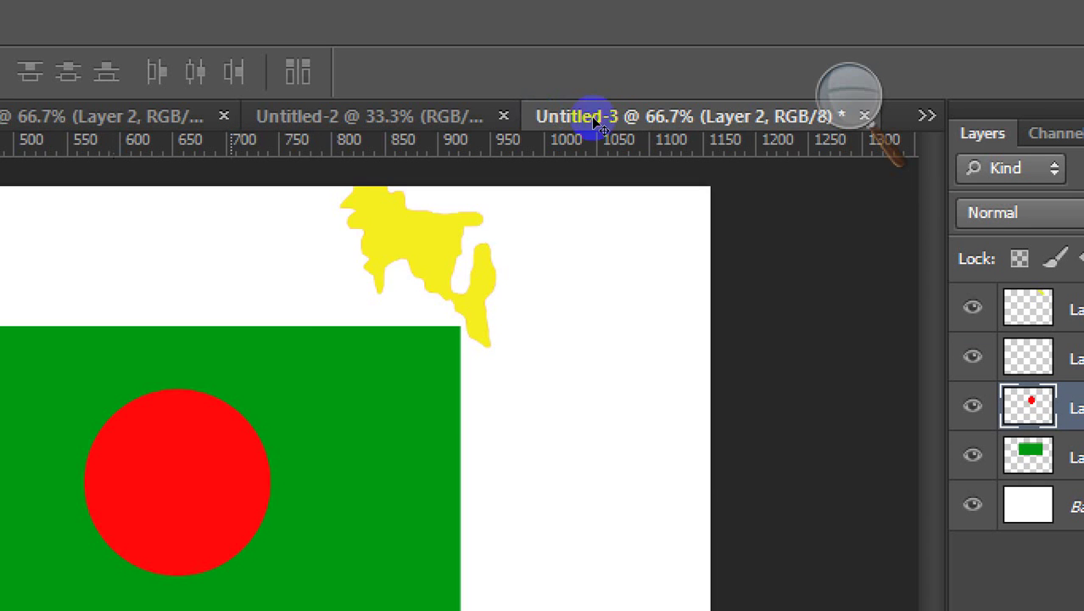
Place the yellow map shape over the red circle and scale it down with Free Transform to fit inside the circle
left_click_drag(195, 191, 0, 395)
key("ctrl+t")
left_click_drag(631, 474, 619, 465)
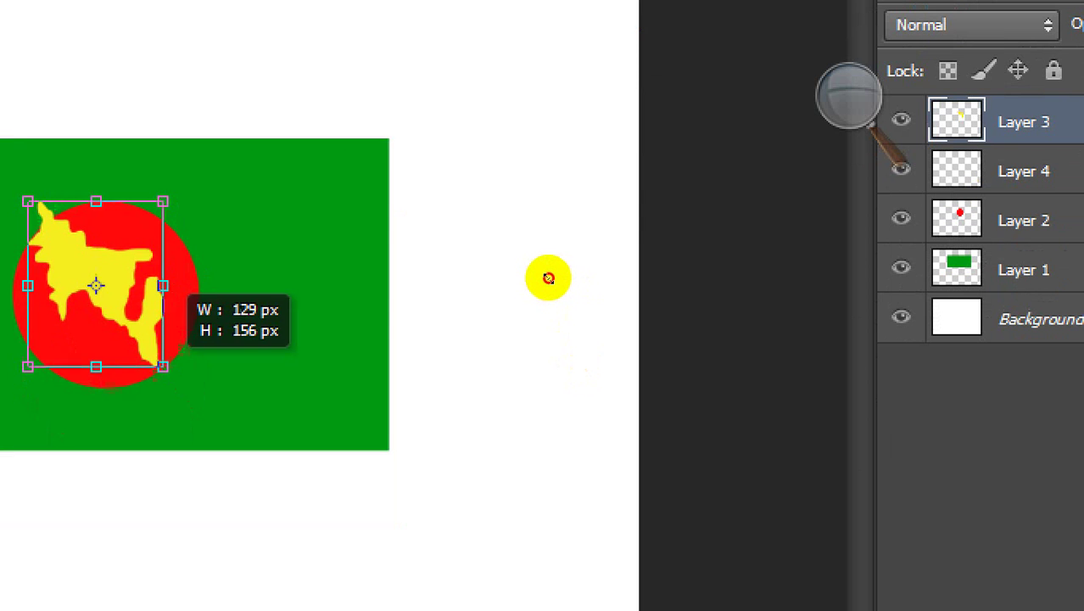
left_click_drag(548, 274, 524, 234)
key("Return")
left_click(537, 253)
key("ctrl+z")
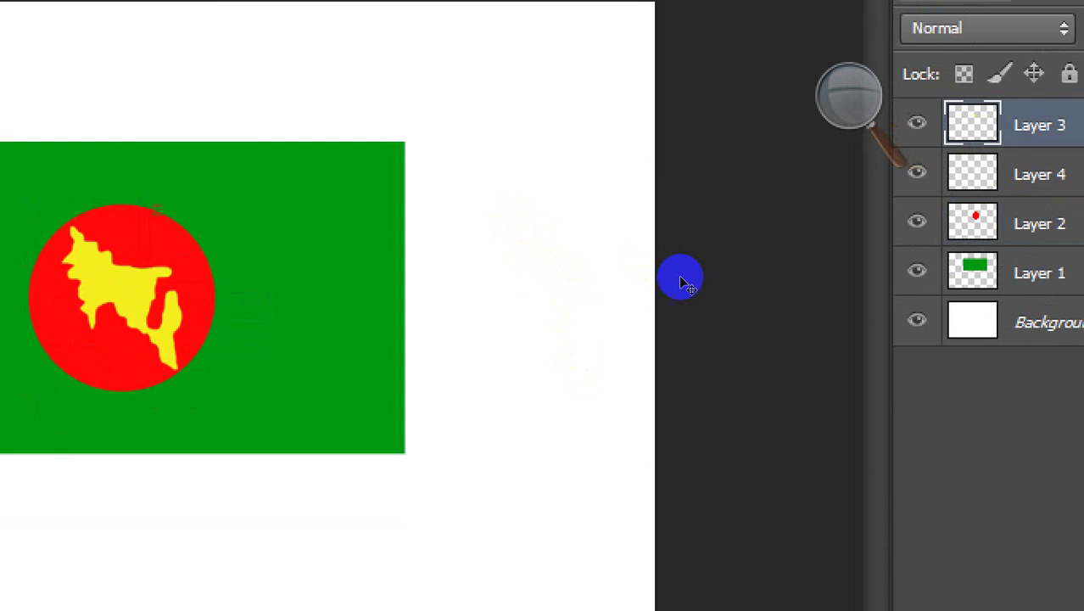
Draw a freehand Lasso selection of an irregular shape on the white area left of the green rectangle
key("ctrl+minus")
key("ctrl+minus")
key("ctrl+minus")
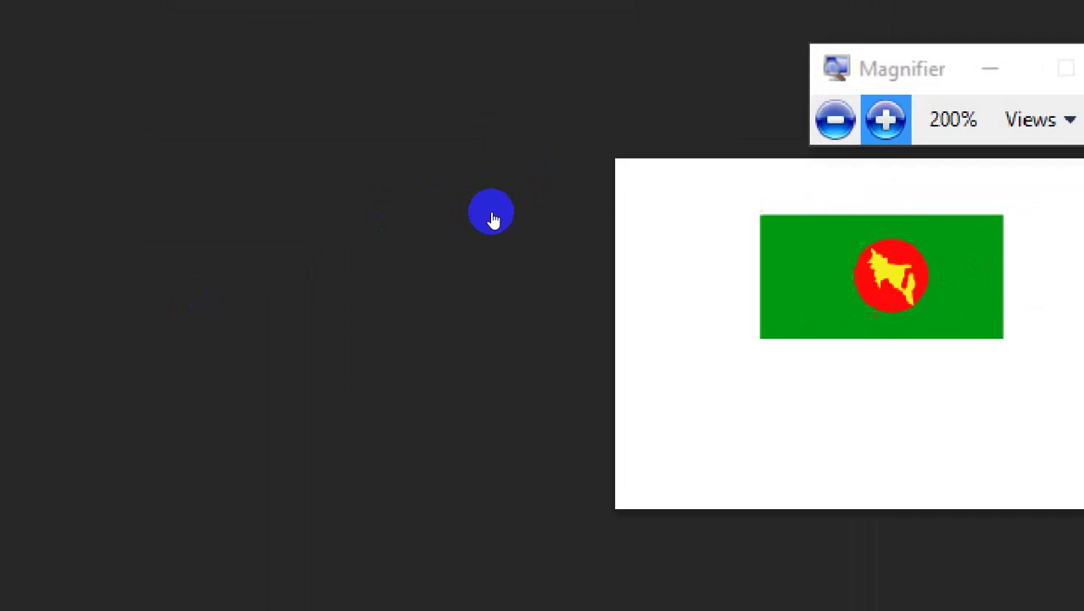
key("super+plus")
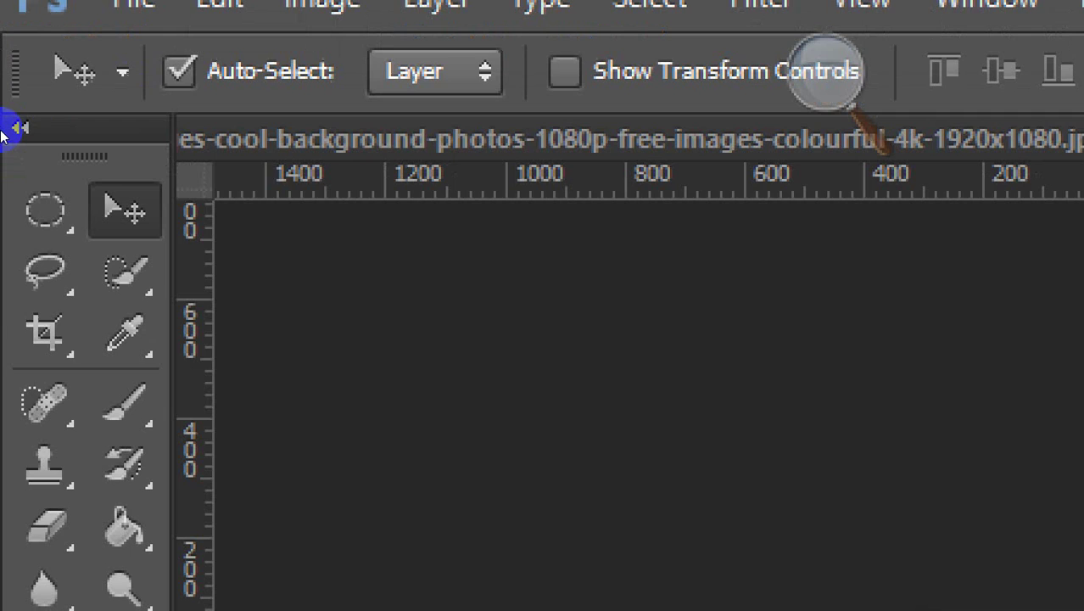
left_click(44, 269)
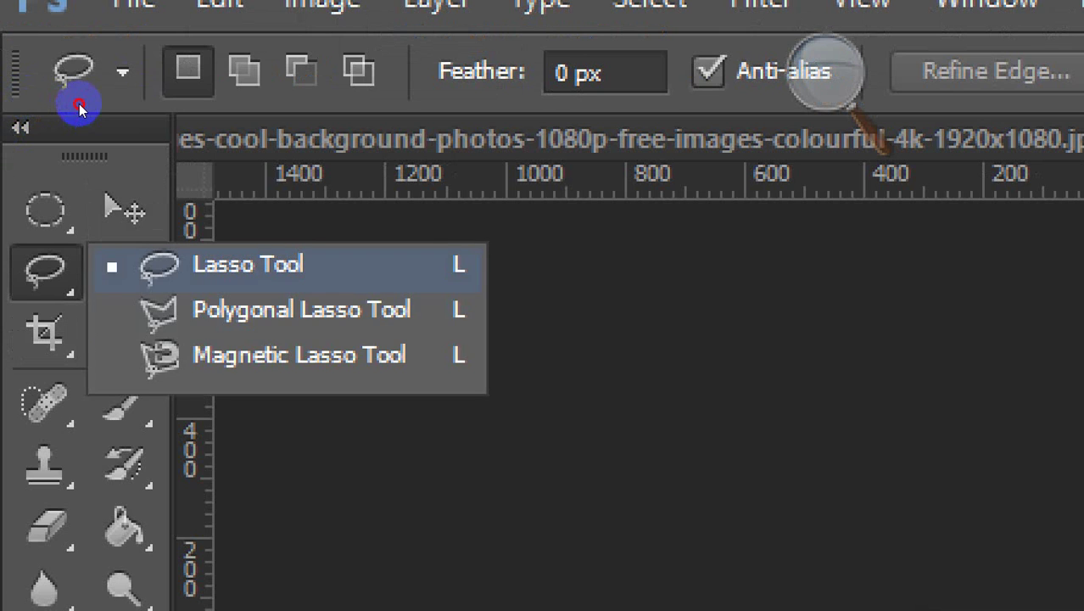
left_click(309, 121)
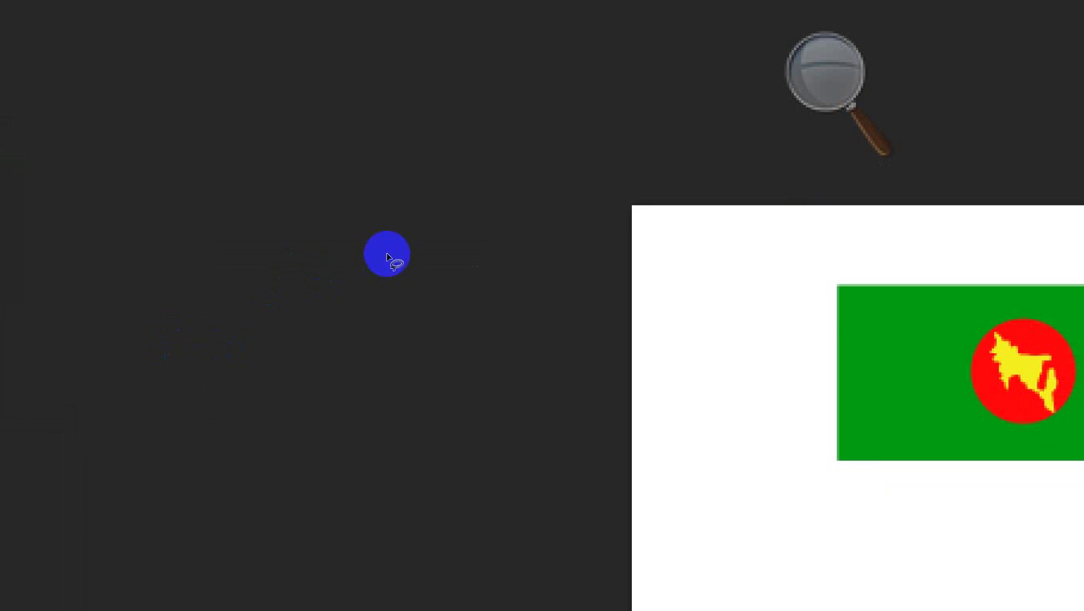
mouse_move(387, 257)
left_mouse_down()
mouse_move(427, 263)
mouse_move(417, 298)
mouse_move(436, 332)
mouse_move(401, 322)
mouse_move(378, 248)
left_mouse_up()
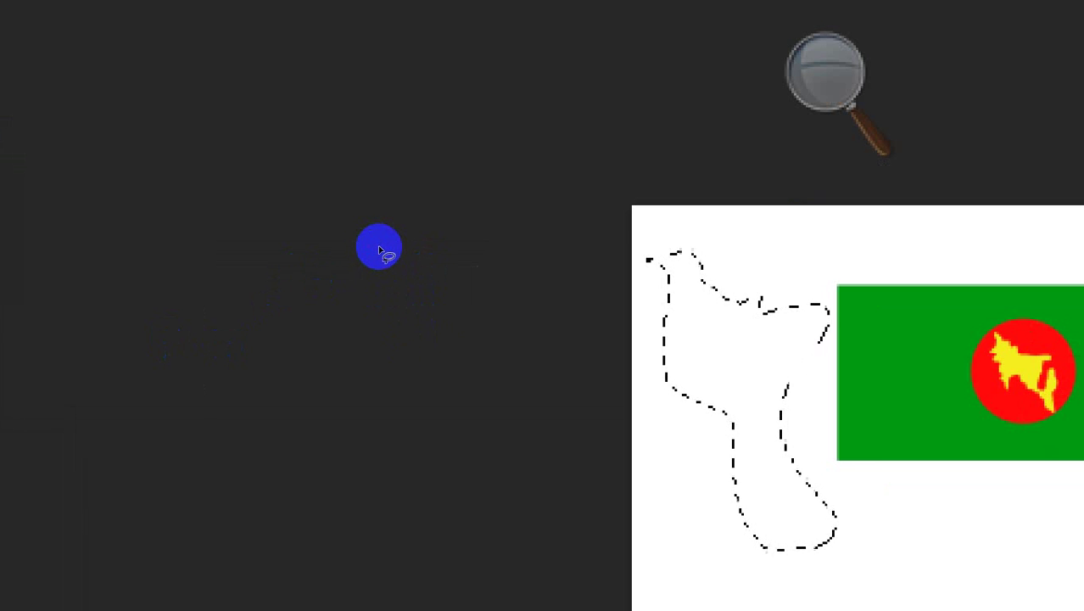
Fill the lasso selection with the yellow foreground colour, refill it with the red background colour, and deselect
key("alt+BackSpace")
key("ctrl+BackSpace")
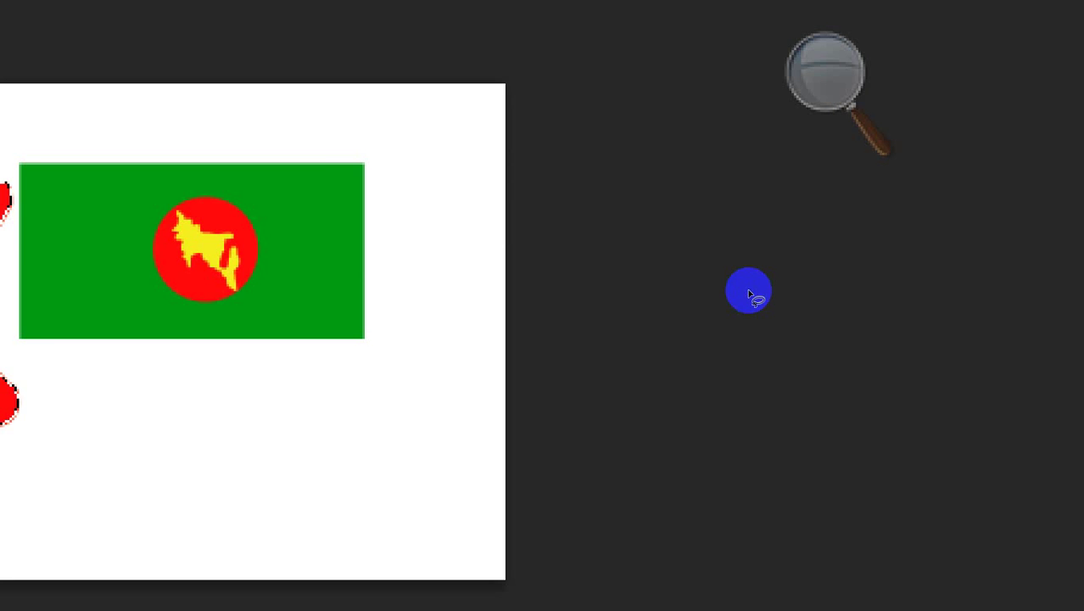
key("super+minus")
key("ctrl+d")
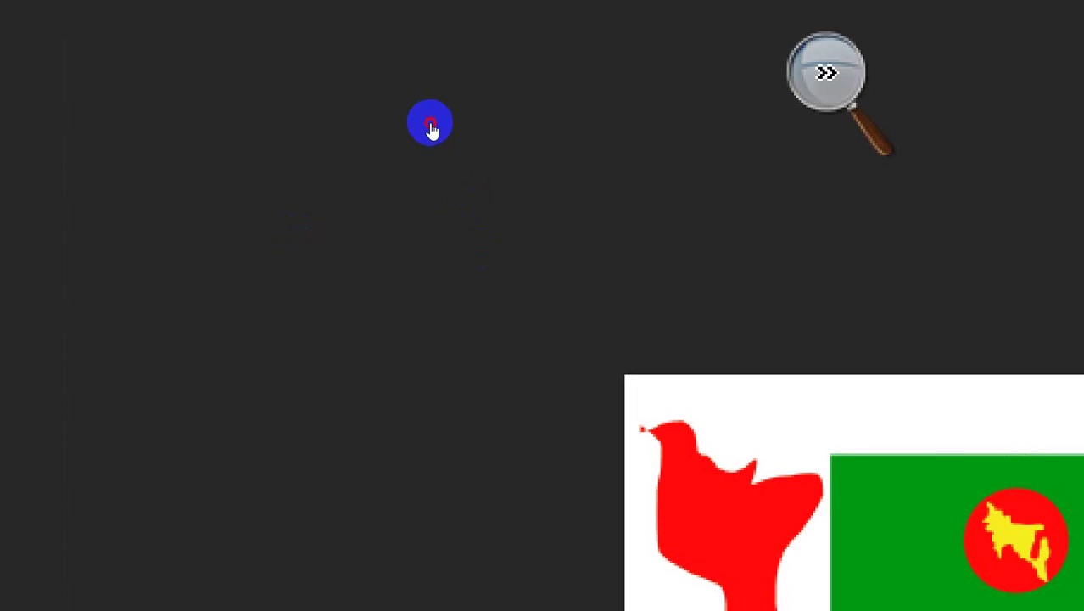
key("super+minus")
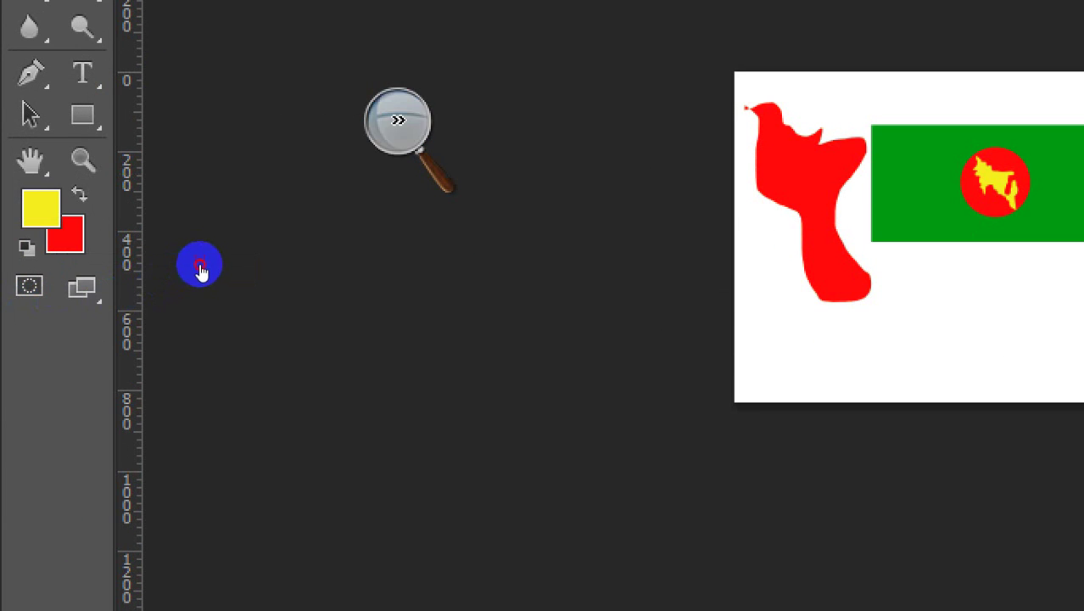
left_click(387, 144)
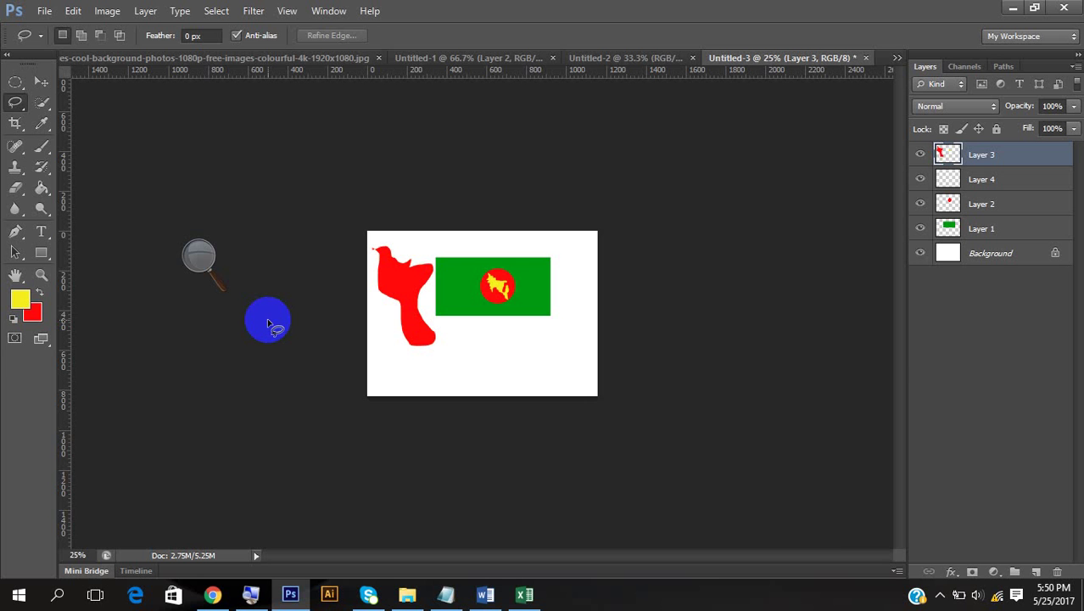
Move the Layer 3 artwork, the red freehand shape and yellow map together, about 31 px right and 56 px down
key("ctrl+plus")
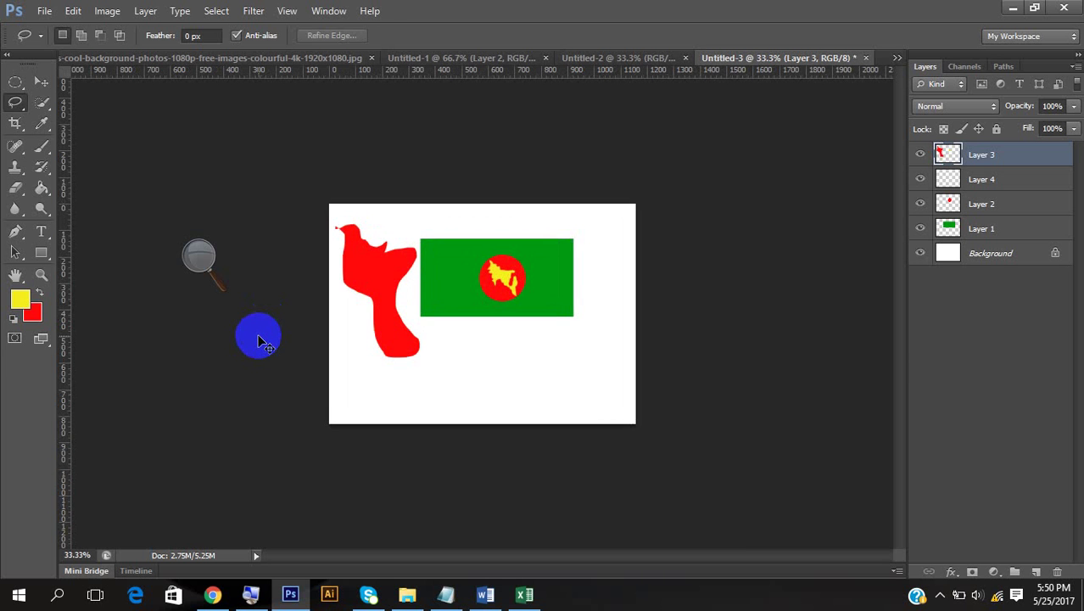
key("ctrl+plus")
key("ctrl+plus")
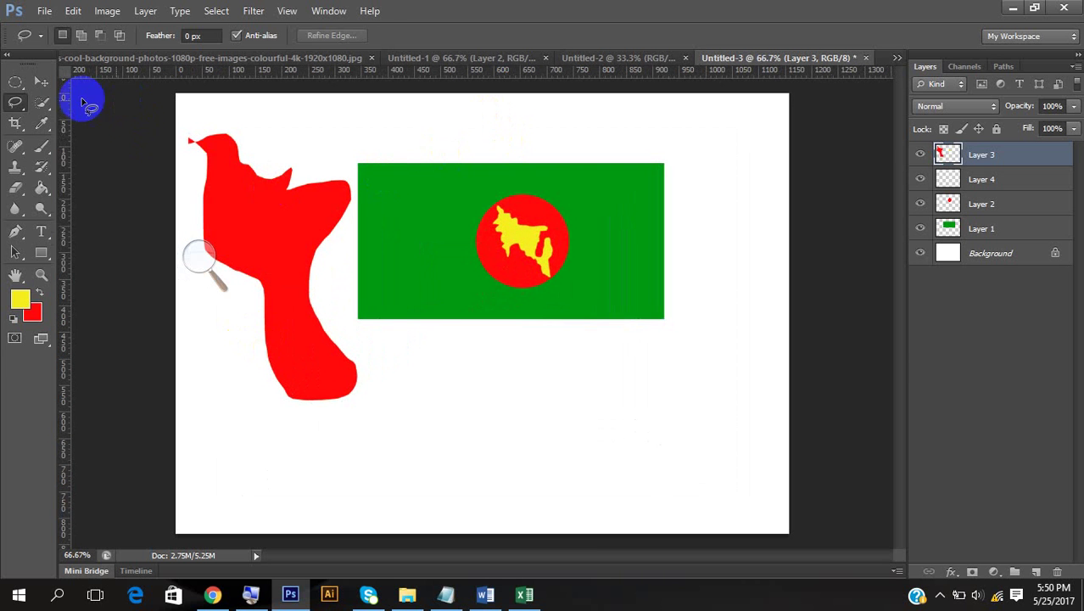
left_click(40, 82)
left_click_drag(264, 233, 280, 263)
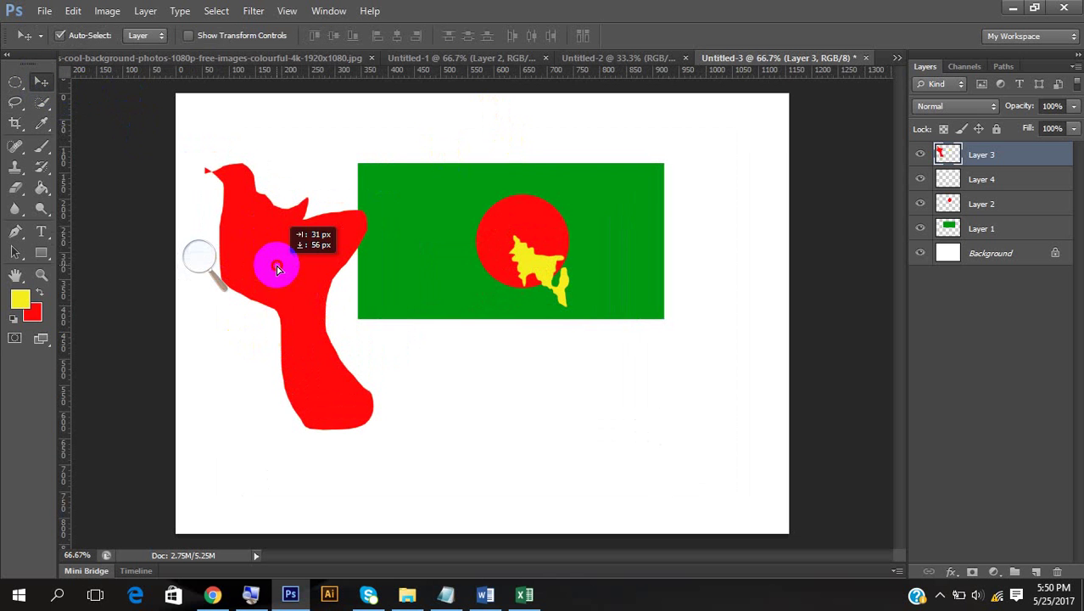
left_click(22, 92)
left_click(67, 94)
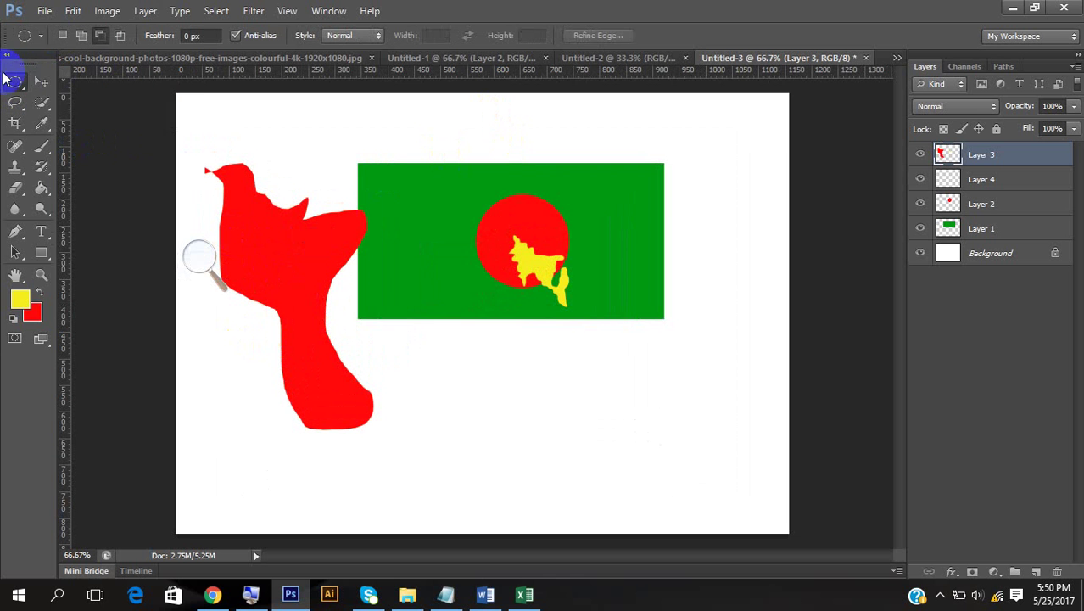
left_click(38, 83)
left_click(17, 103)
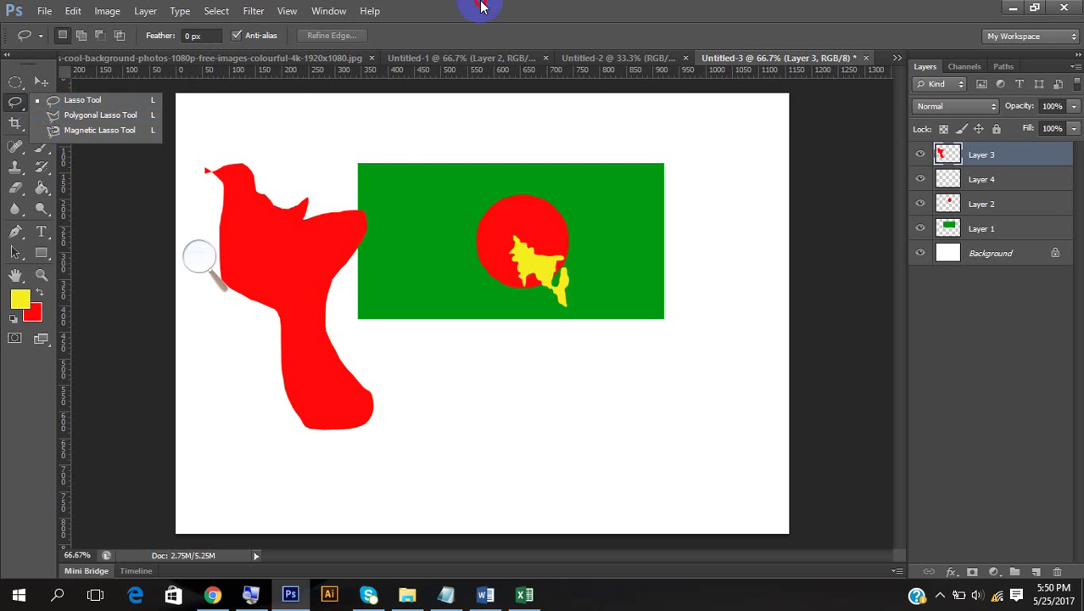
left_click(424, 8)
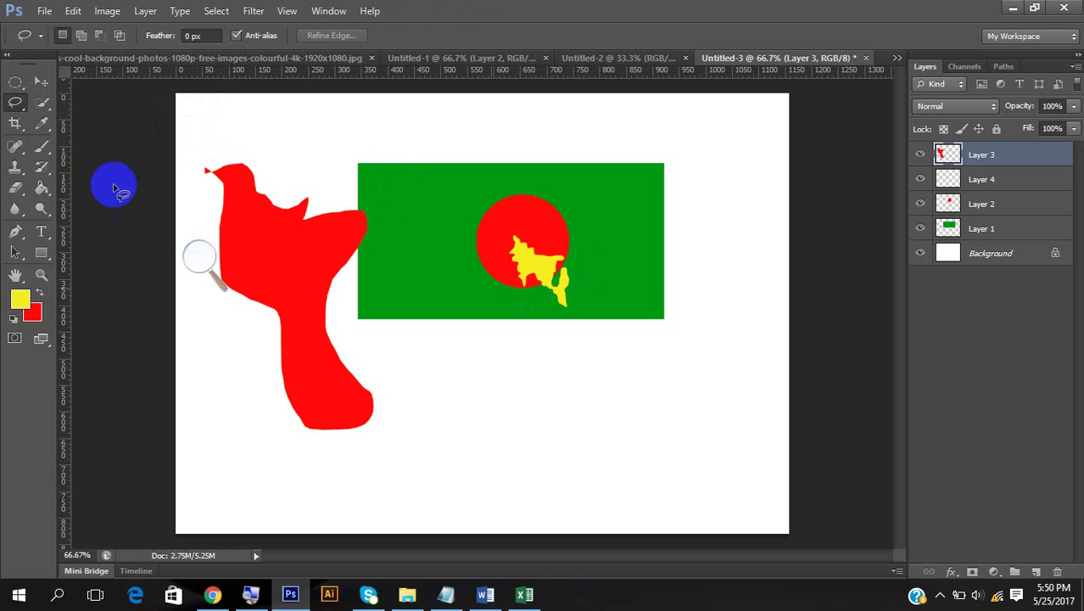
left_click(196, 257)
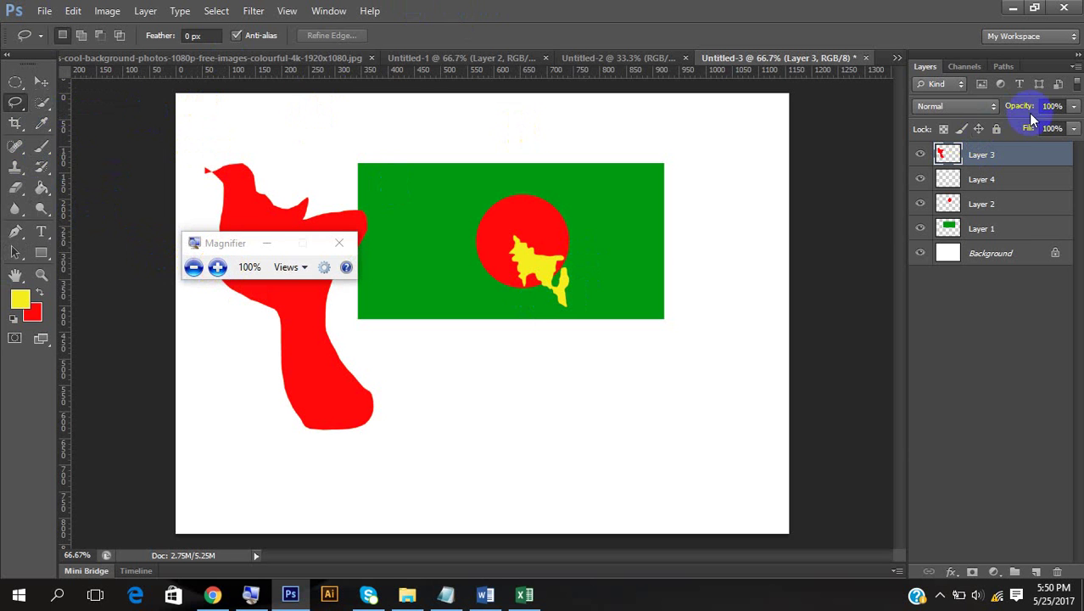
left_click(983, 180)
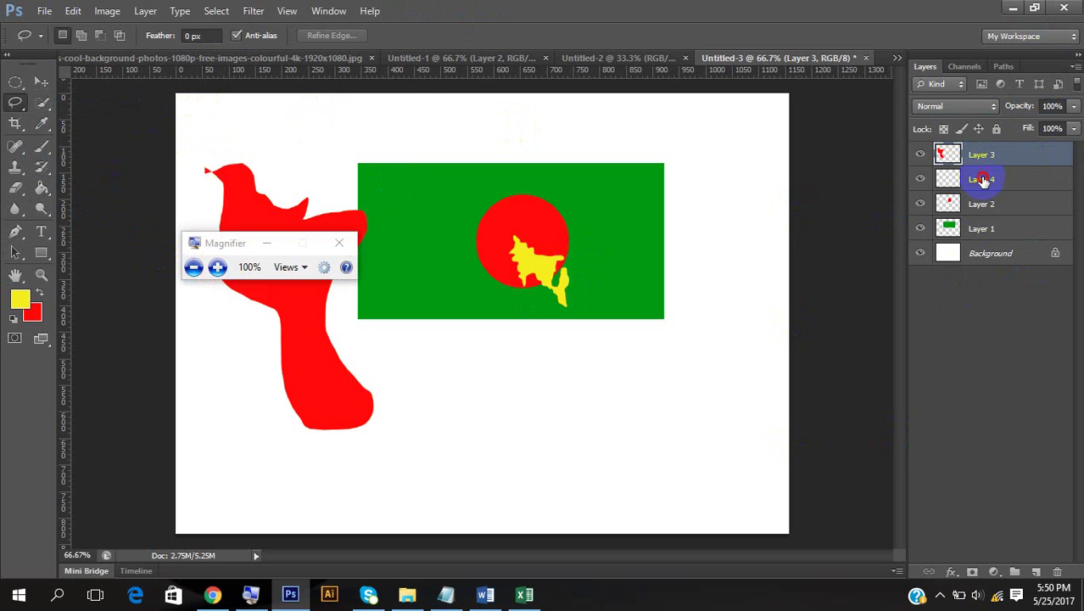
left_click(984, 155)
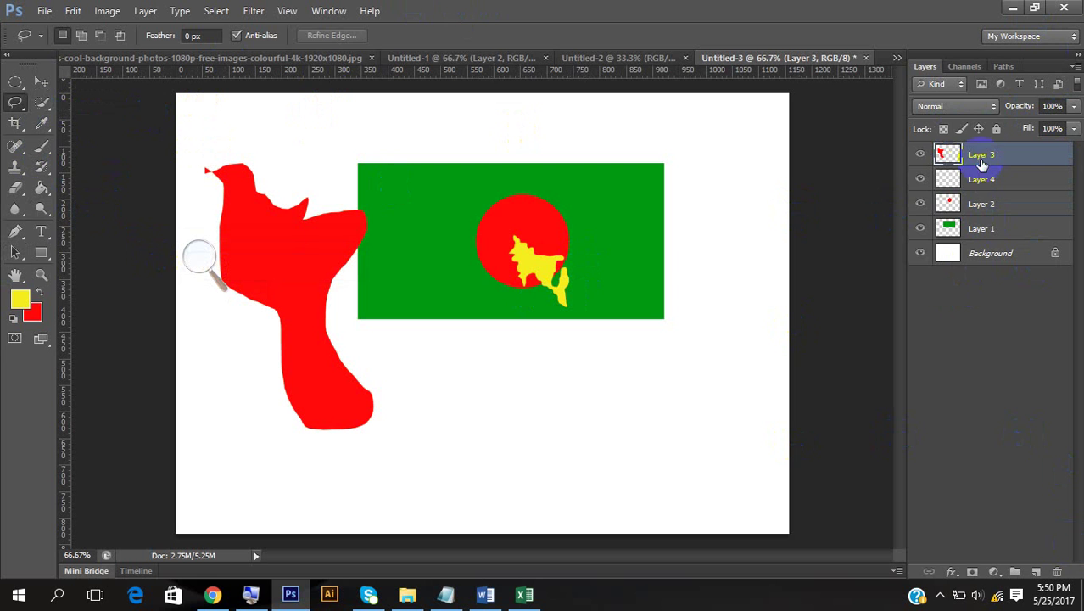
right_click(982, 164)
left_click(874, 44)
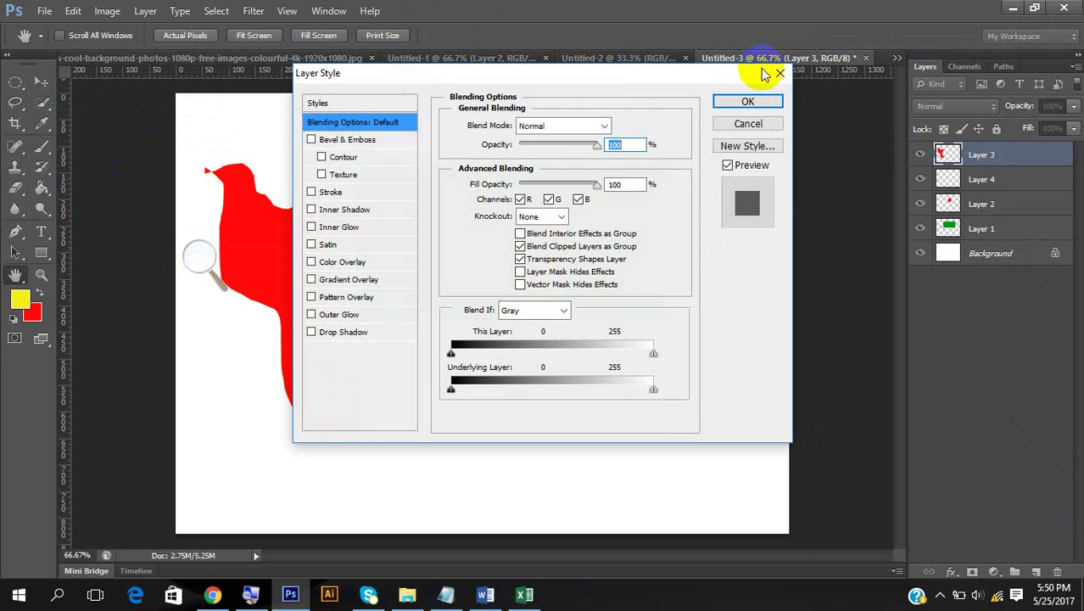
key("Escape")
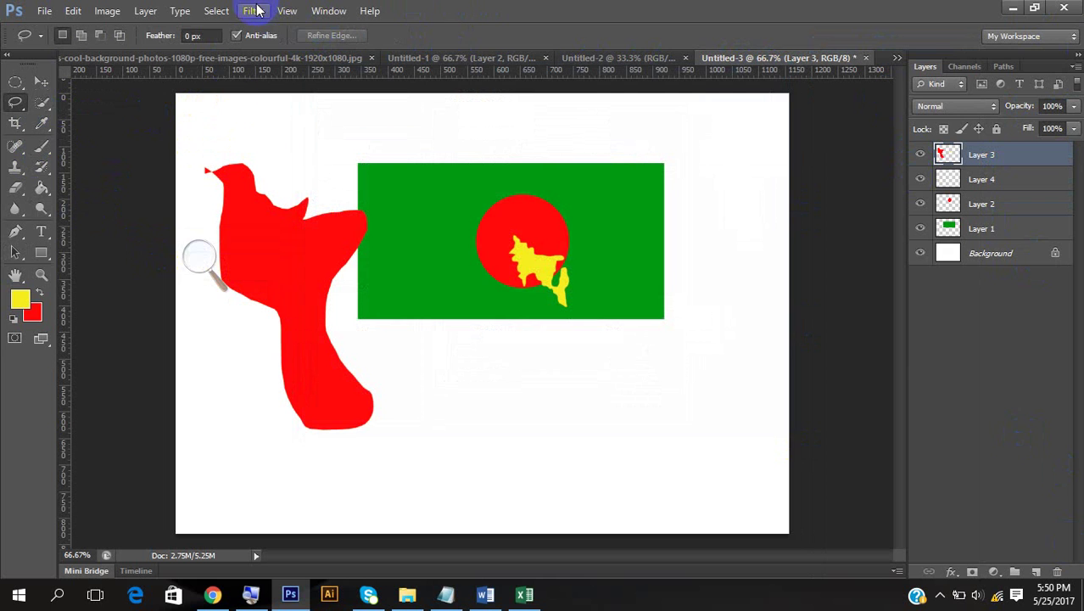
Move the Magnifier window off the red freehand shape to the far side of the green rectangle
left_click(203, 254)
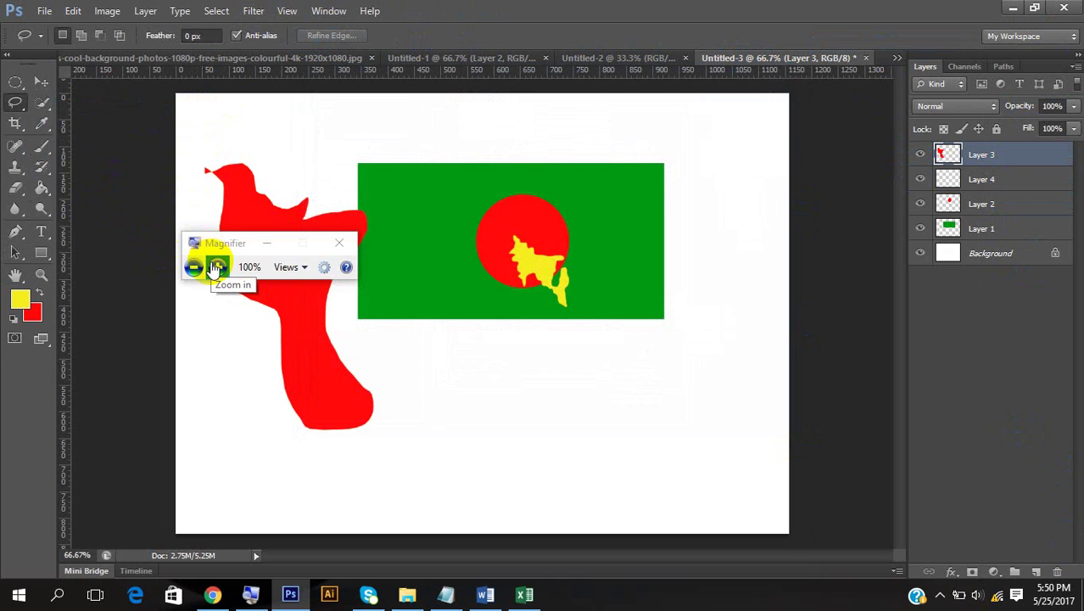
left_click(194, 243)
left_click(221, 283)
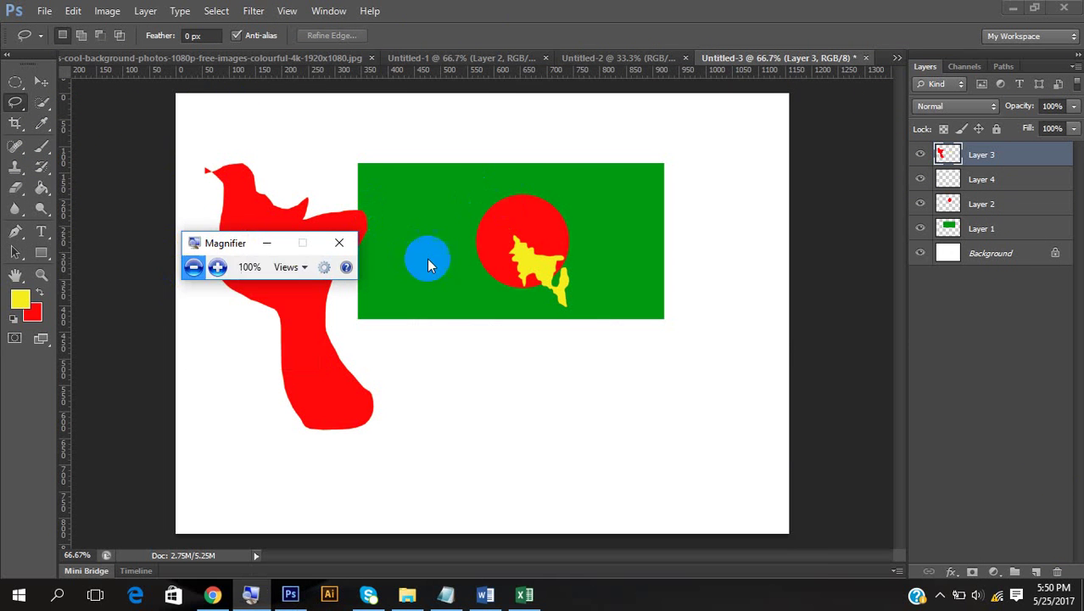
left_click_drag(431, 258, 768, 293)
left_click(485, 231)
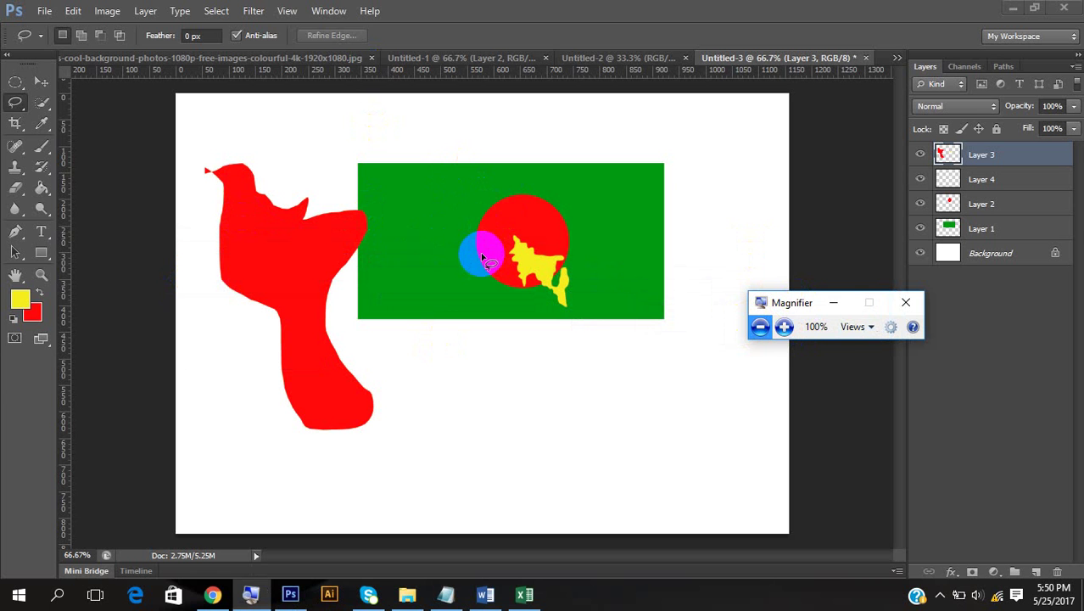
Switch to the Quick Selection tool group and activate the Magic Wand tool
left_click(43, 96)
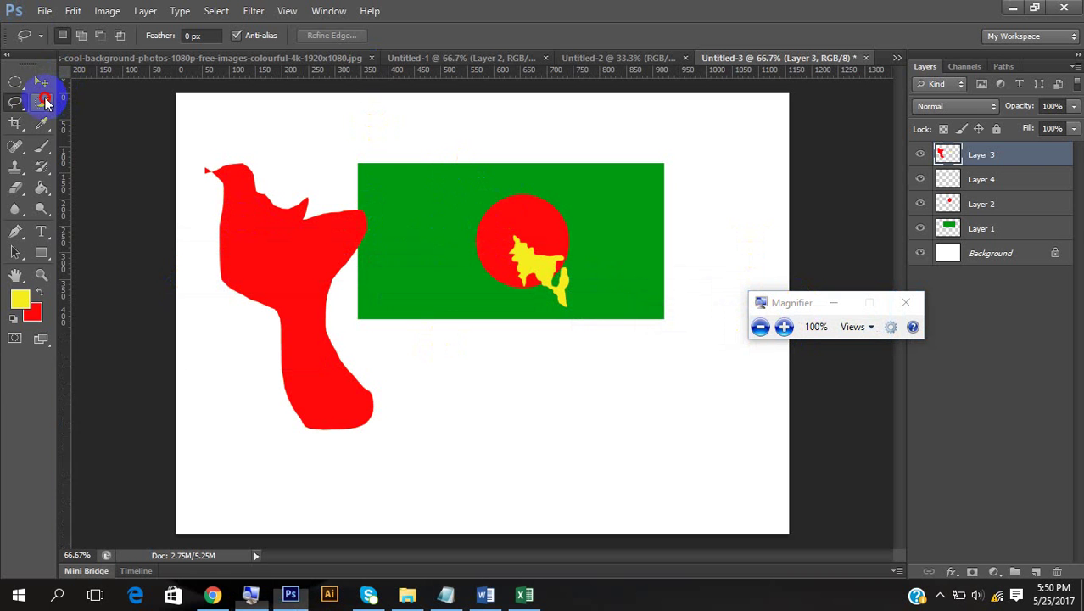
left_click_drag(41, 101, 74, 105)
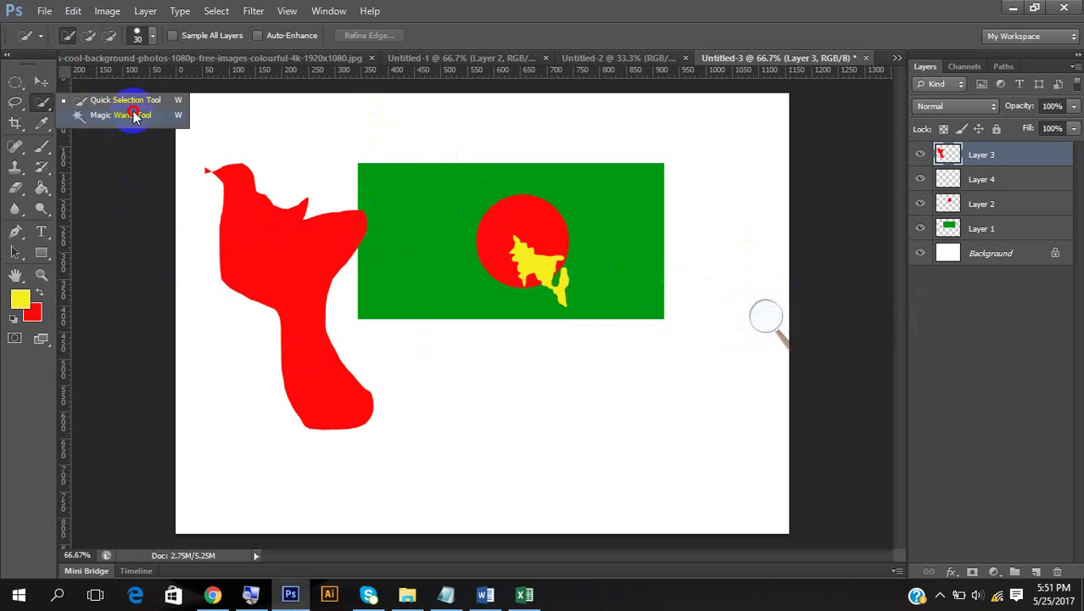
left_click_drag(133, 116, 133, 115)
Draw a rectangular marquee below the green rectangle and intersect it with two further overlapping marquees
mouse_move(24, 102)
left_mouse_down()
mouse_move(26, 111)
mouse_move(69, 80)
left_mouse_up()
left_click(72, 103)
left_click_drag(388, 335, 561, 445)
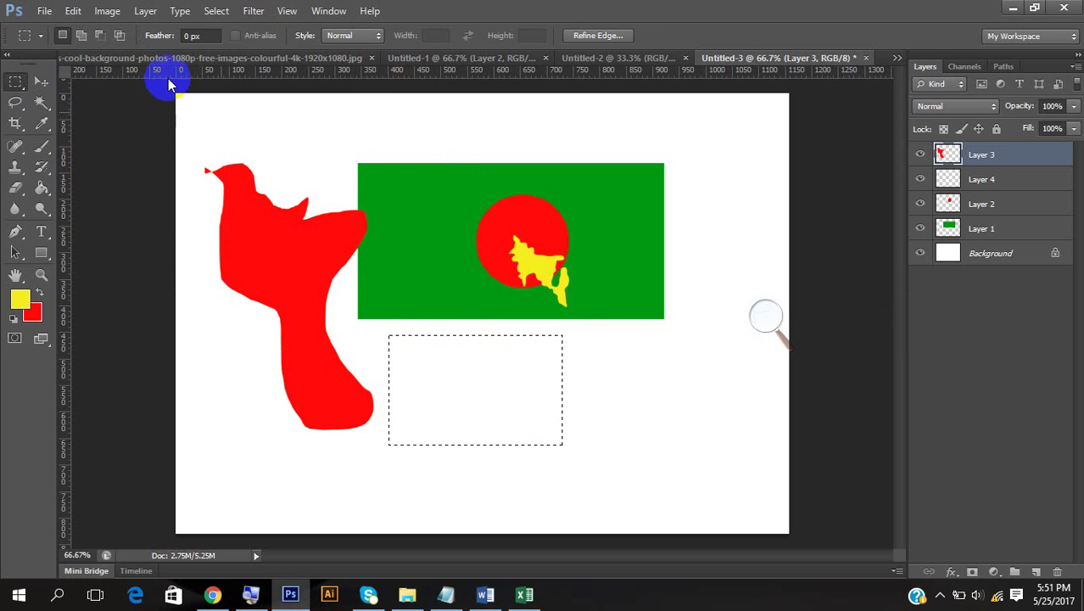
left_click(120, 38)
left_click_drag(495, 382, 678, 497)
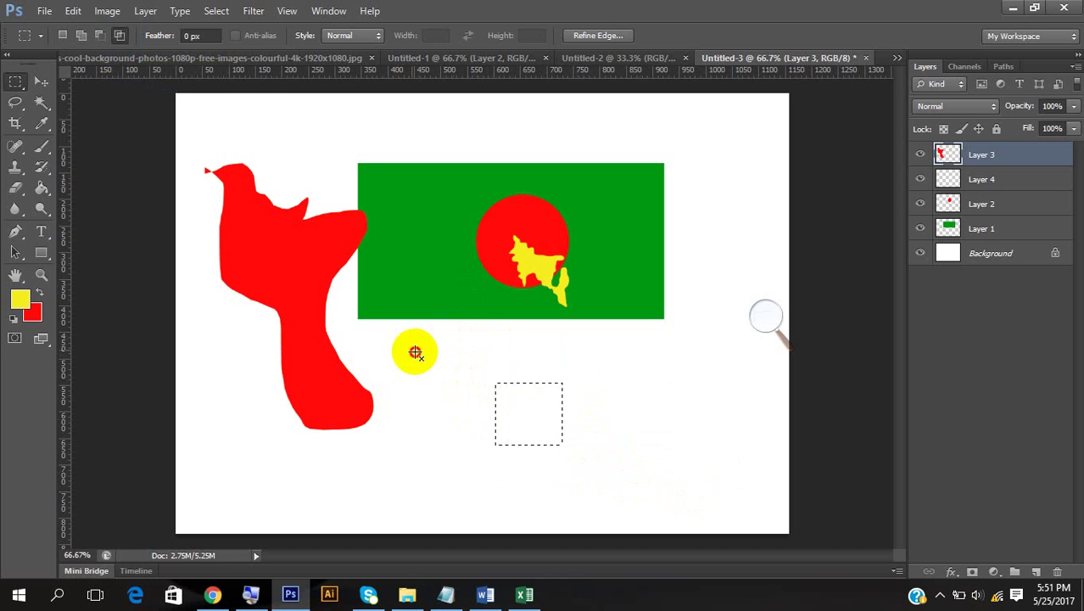
left_click_drag(411, 349, 555, 456)
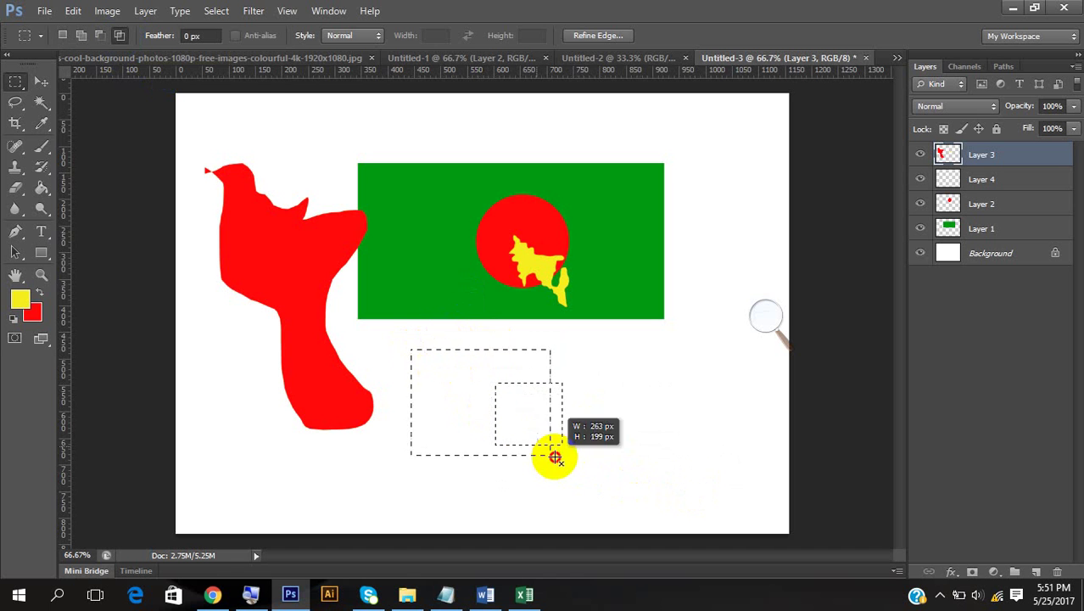
Magnify the screen to examine the selection mode options and return to 100%
left_click(768, 320)
left_click(778, 331)
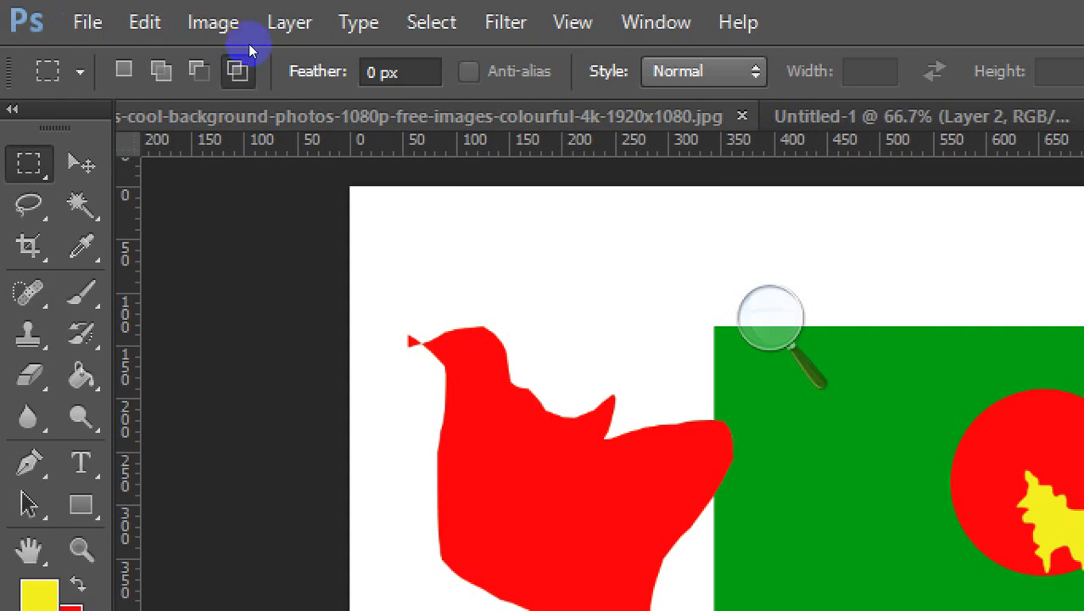
key("super+minus")
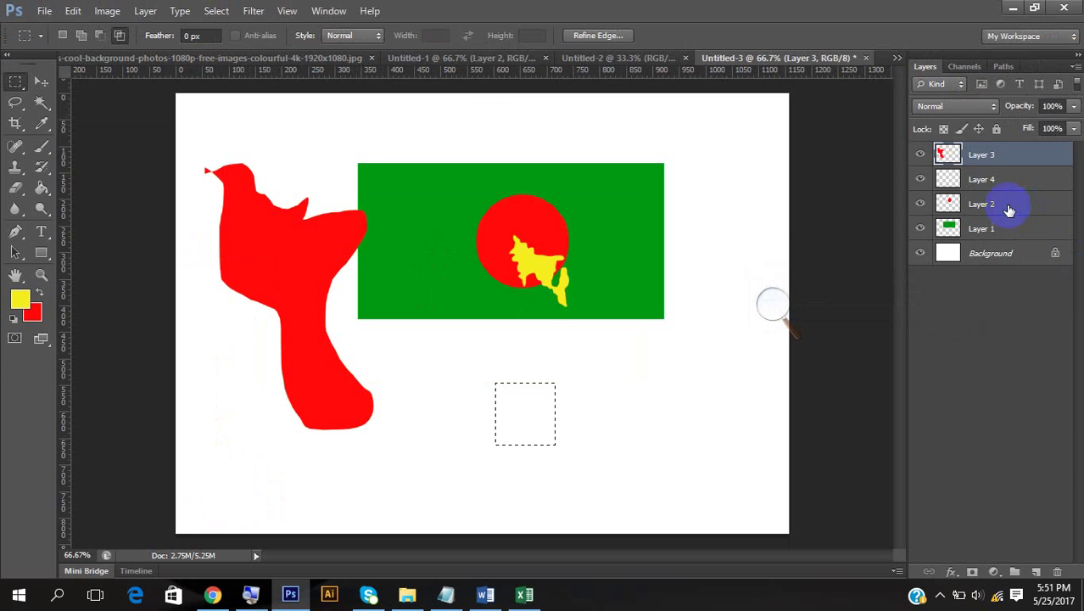
Hide every layer except Background and add a new empty layer above Layer 3
left_click(921, 253, "alt")
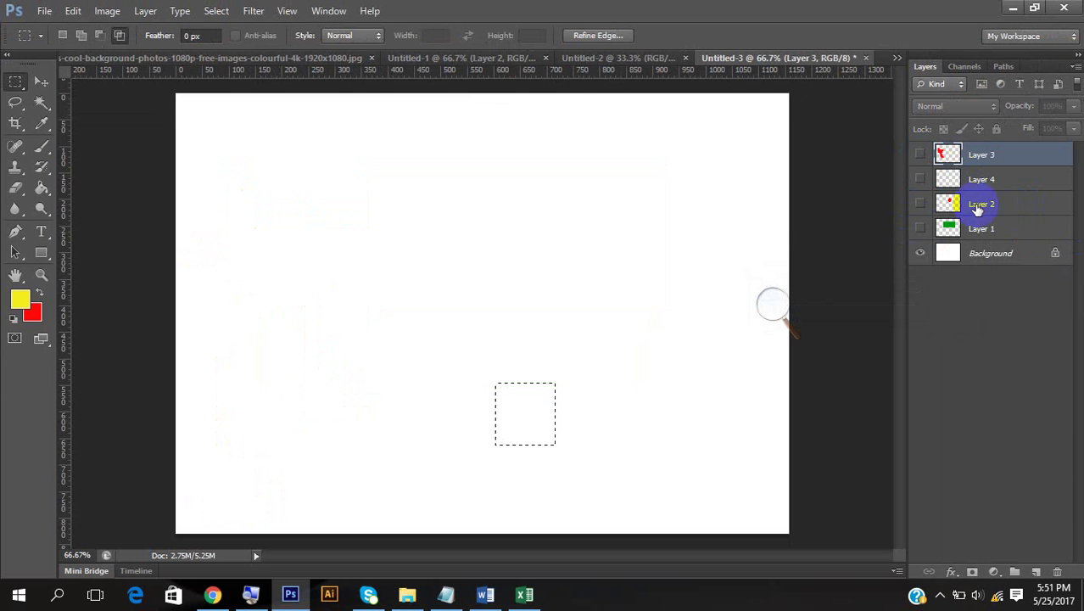
left_click(991, 253)
left_click(991, 153)
left_click(1037, 571)
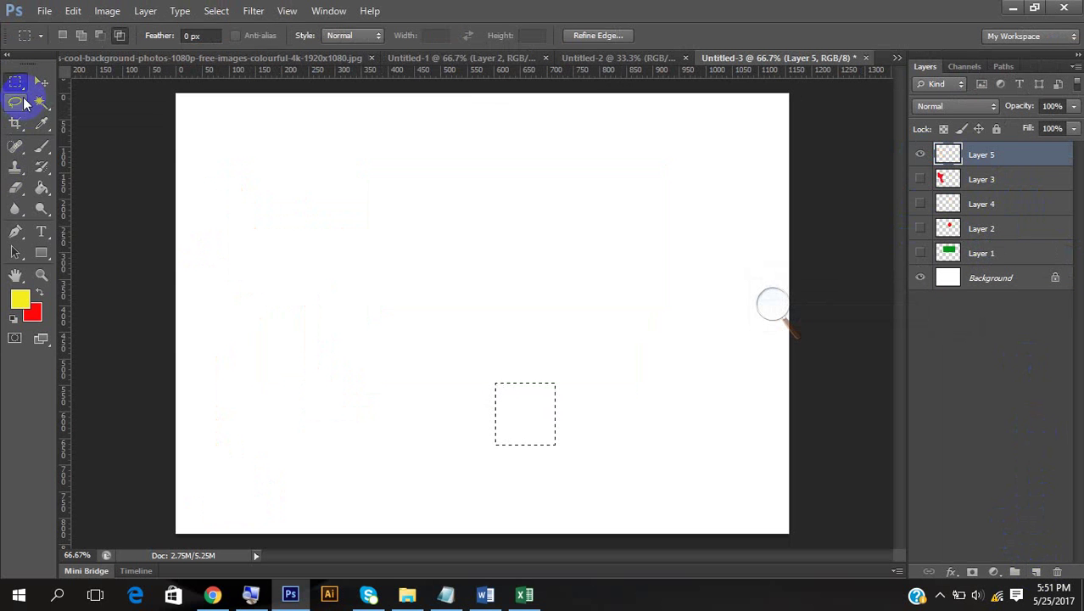
Replace the selection with a new rectangular marquee in the canvas's upper-left area and intersect it with an overlapping marquee
left_click_drag(19, 85, 70, 91)
left_click(79, 81)
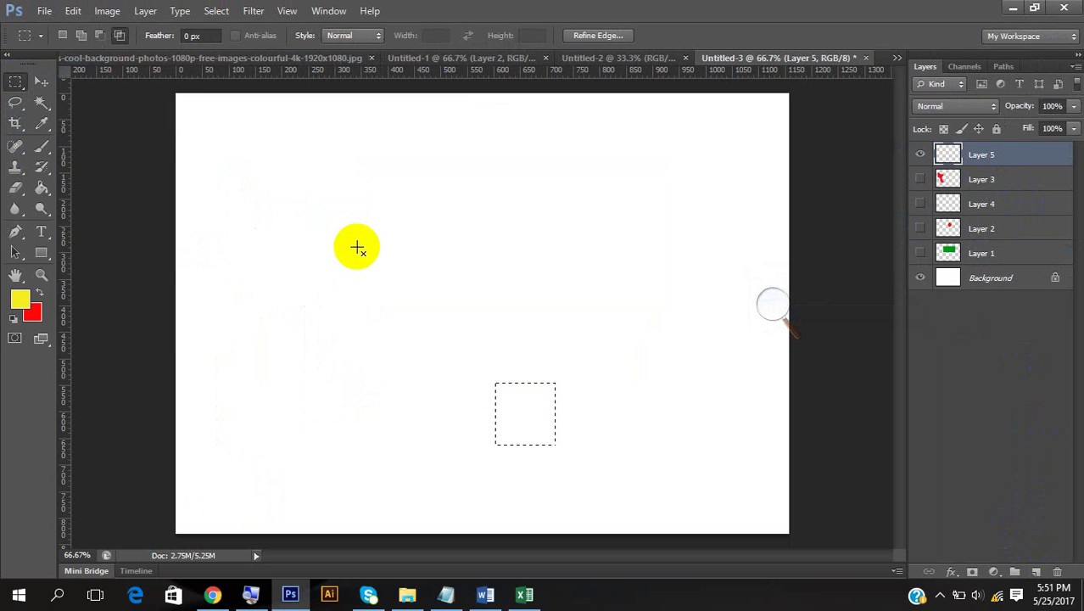
left_click(63, 35)
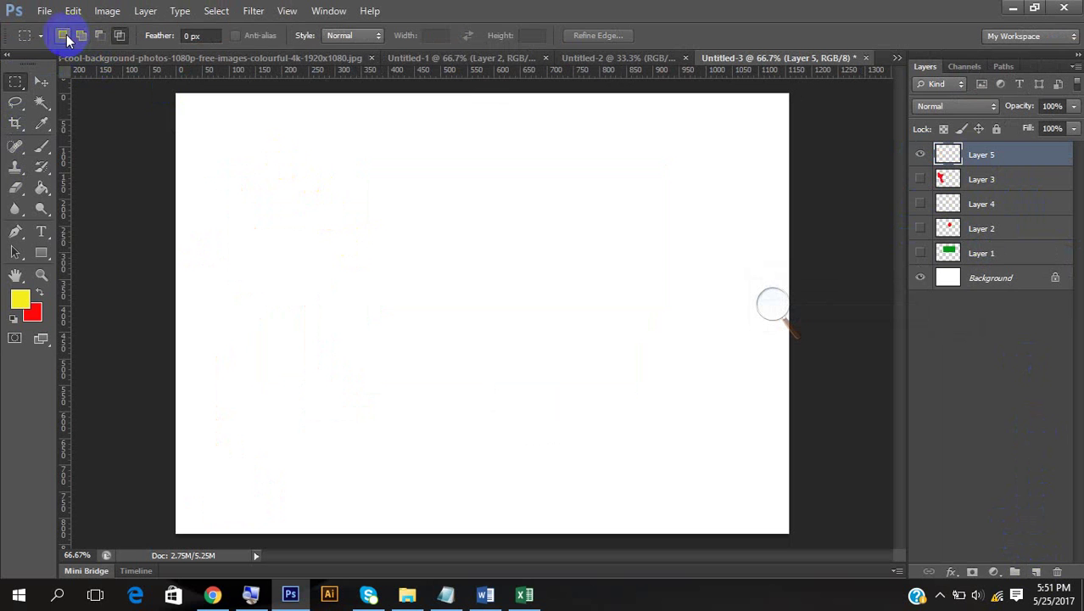
left_click_drag(264, 160, 468, 322)
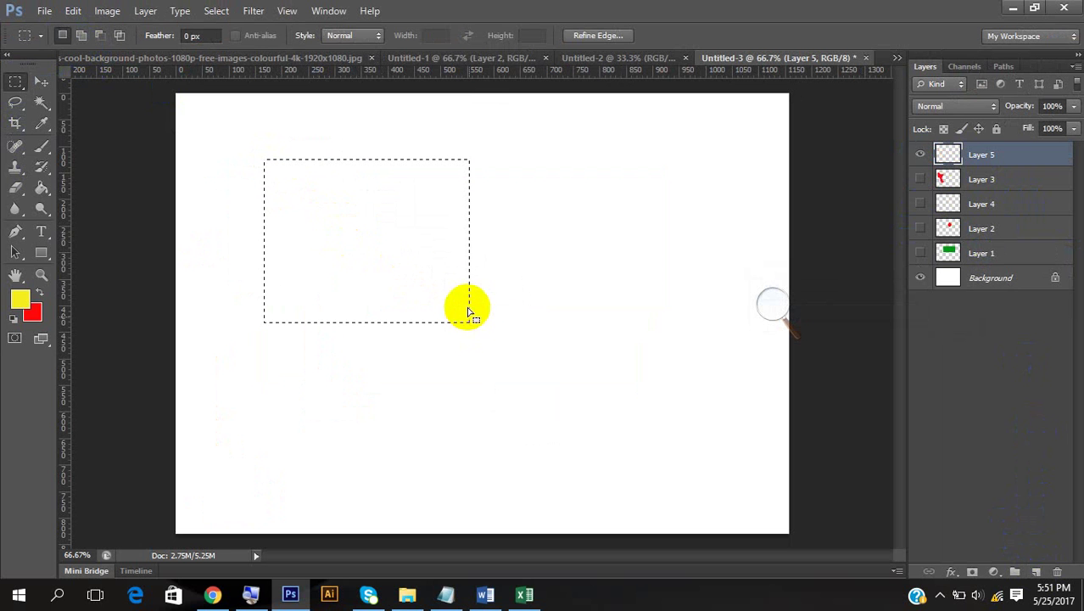
left_click(119, 35)
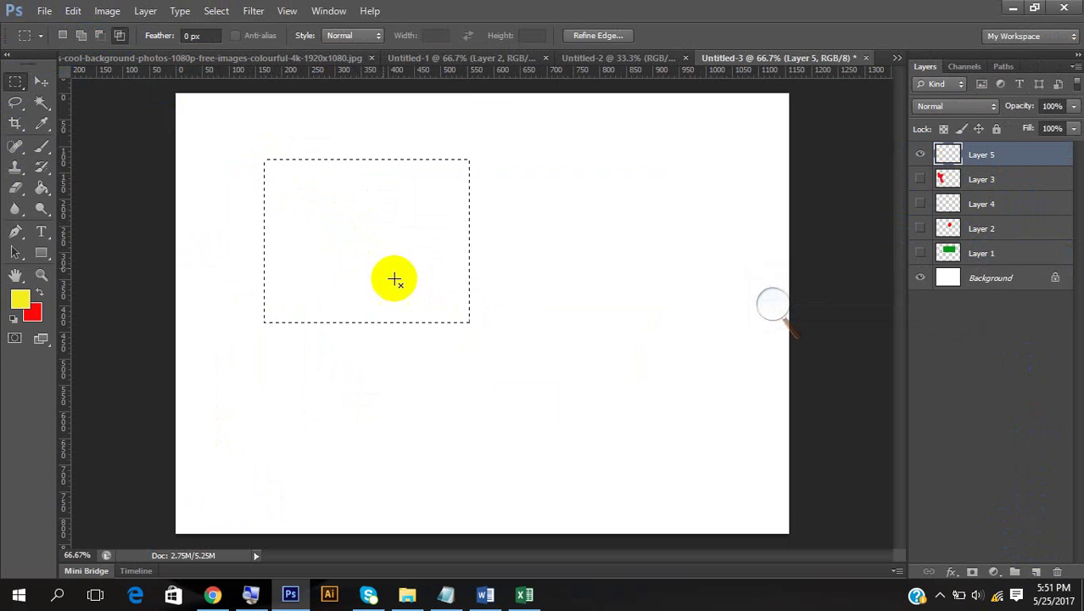
left_click_drag(363, 225, 608, 406)
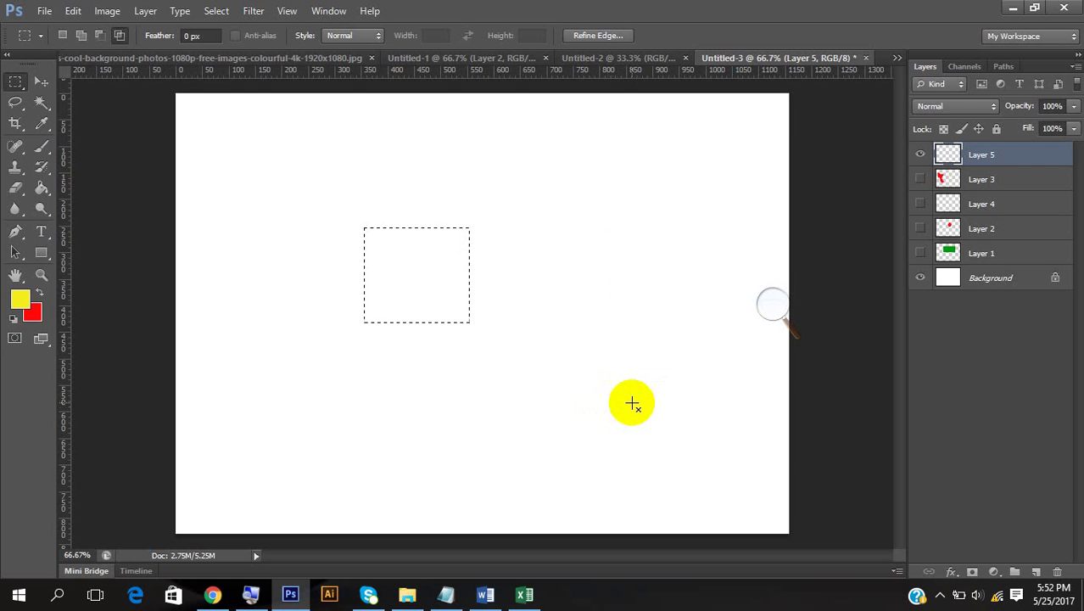
Magnify the screen and go through the New, Add, Subtract and Intersect selection modes, ending on Intersect with selection
left_click(772, 305)
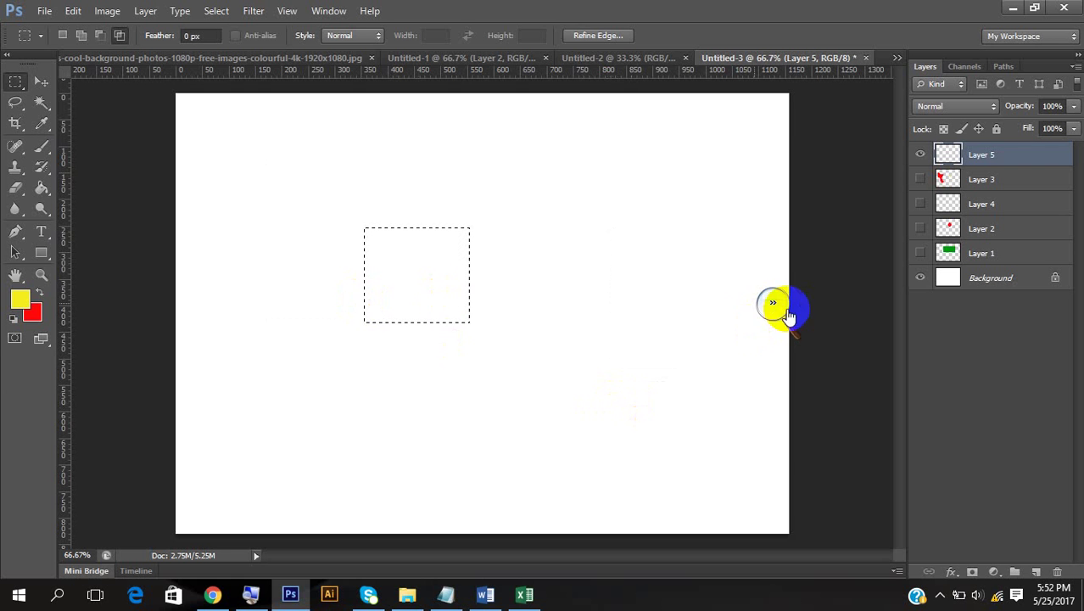
left_click(789, 313)
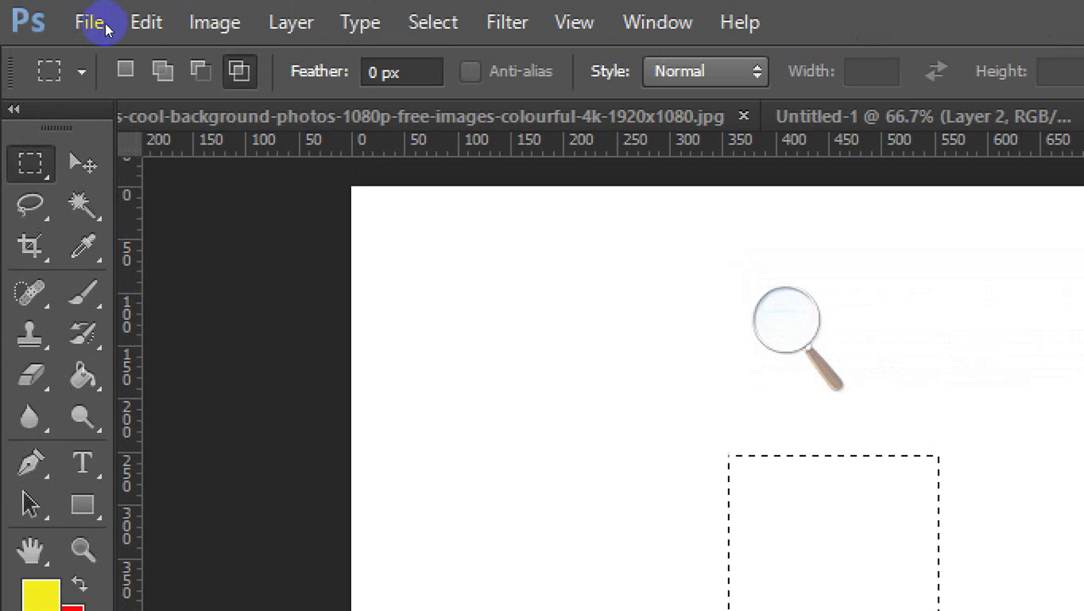
left_click(125, 71)
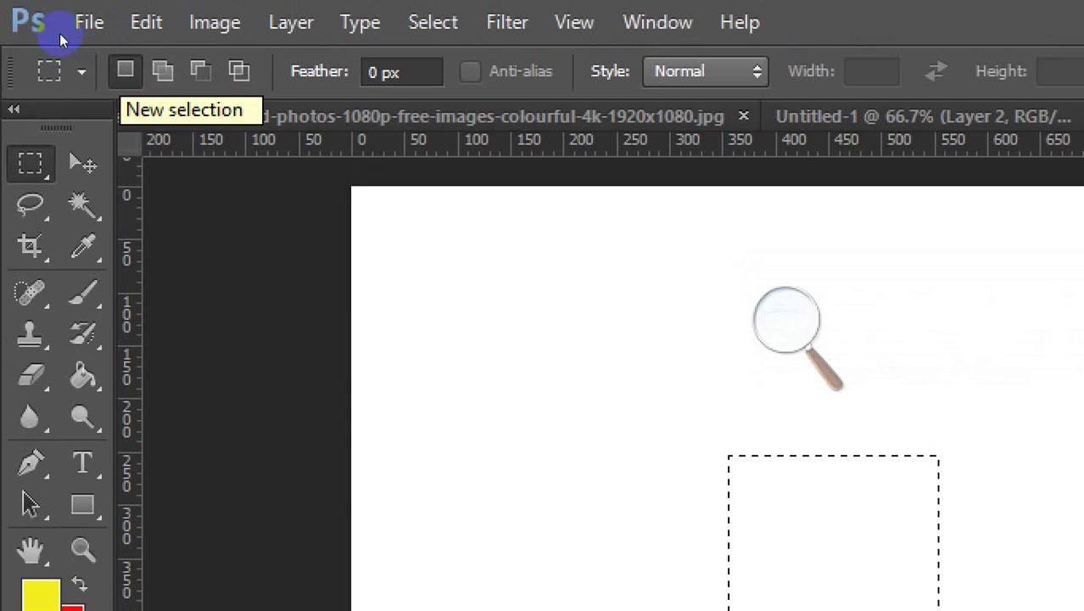
left_click(163, 71)
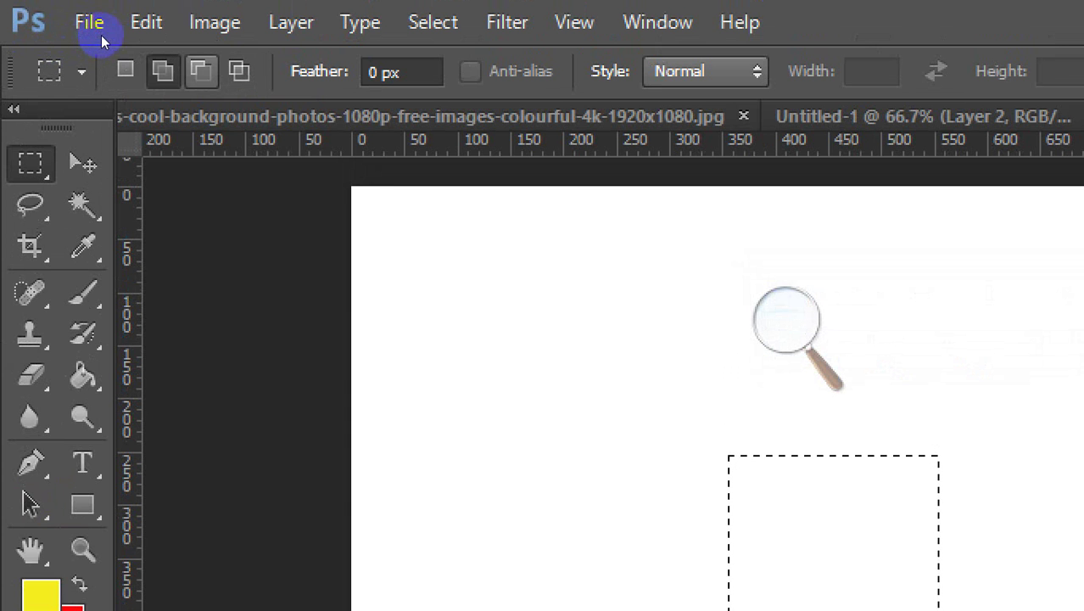
left_click(201, 72)
left_click(240, 72)
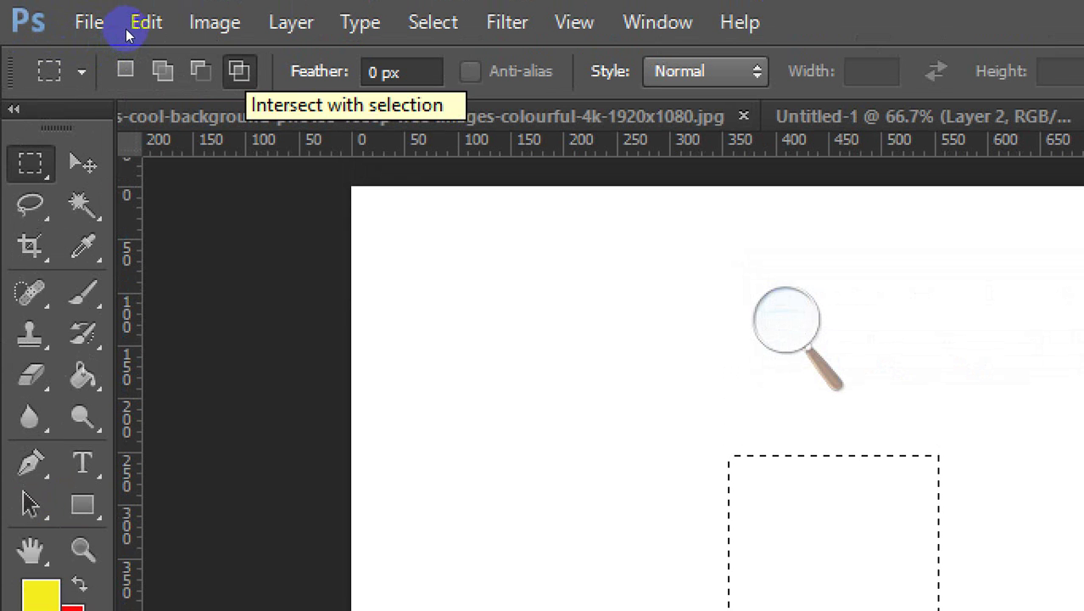
left_click(392, 181)
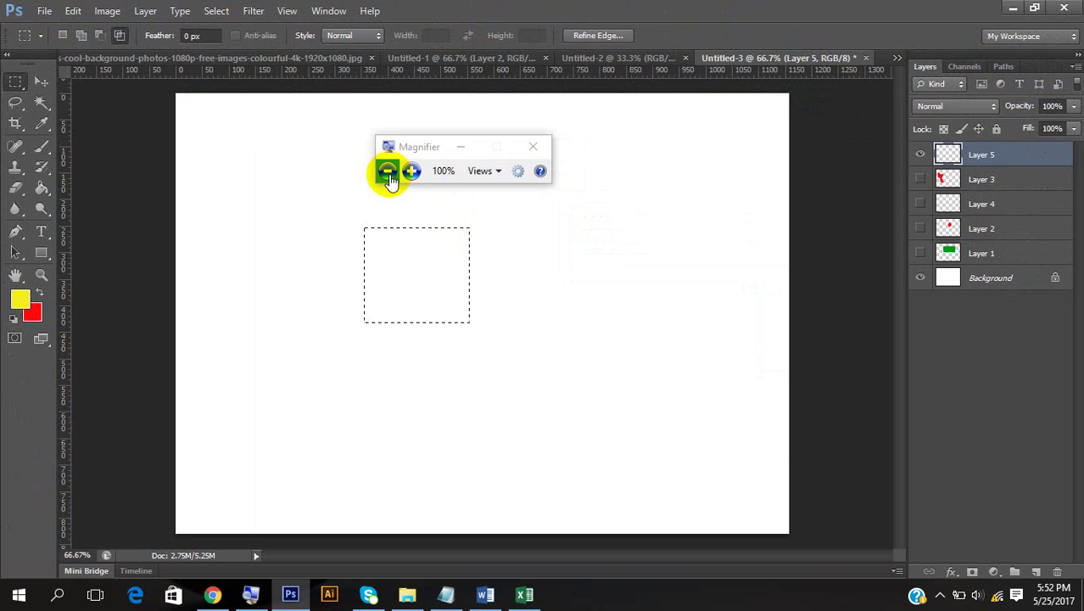
left_click_drag(419, 150, 514, 179)
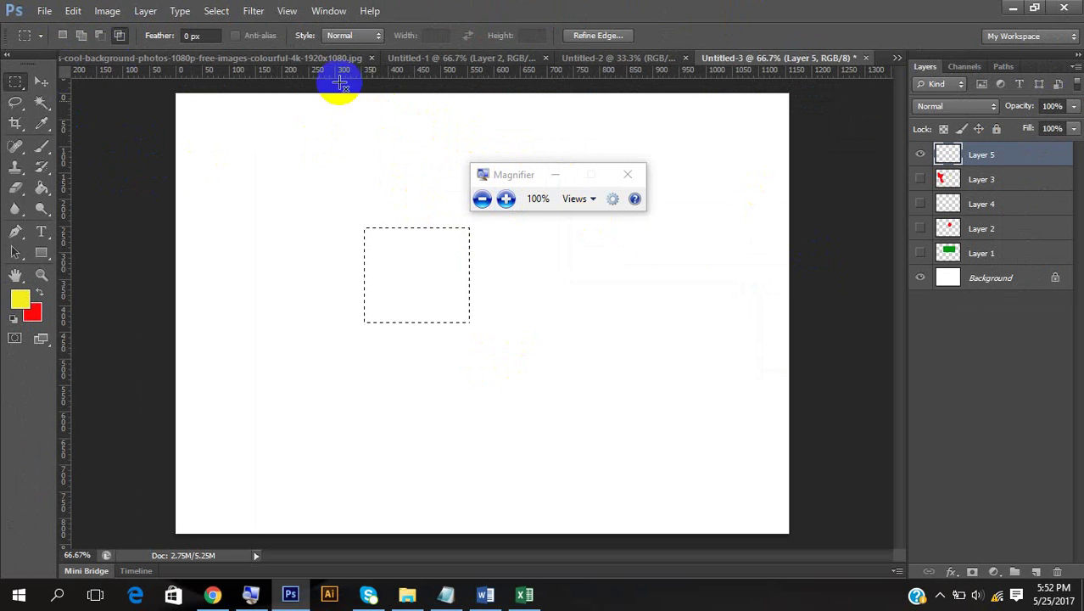
Review the marquee's Feather setting and Style options, keeping the Normal style
left_click(203, 35)
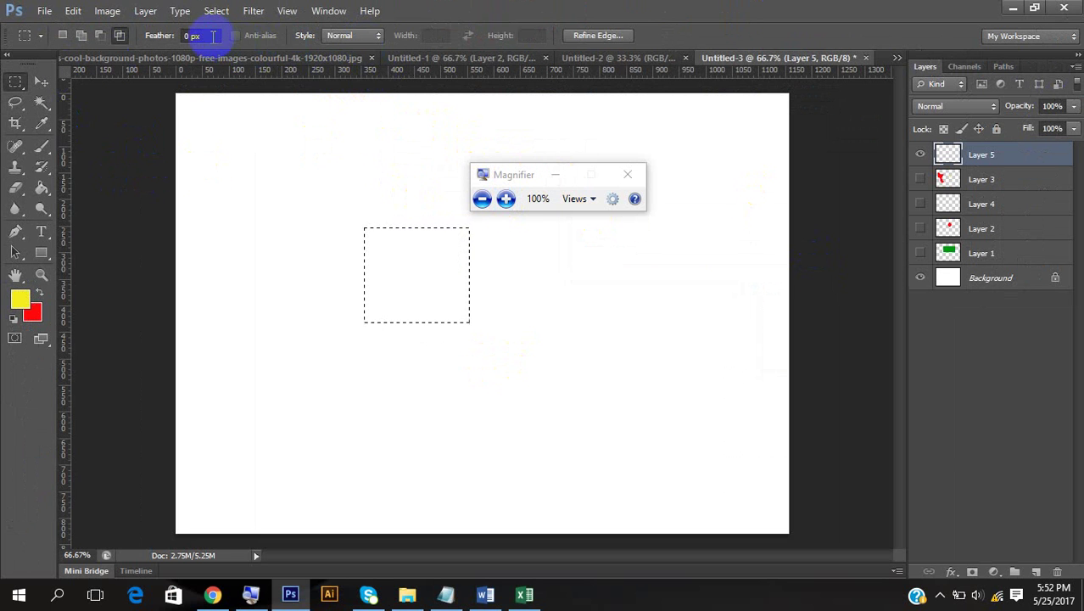
left_click(341, 36)
left_click(448, 80)
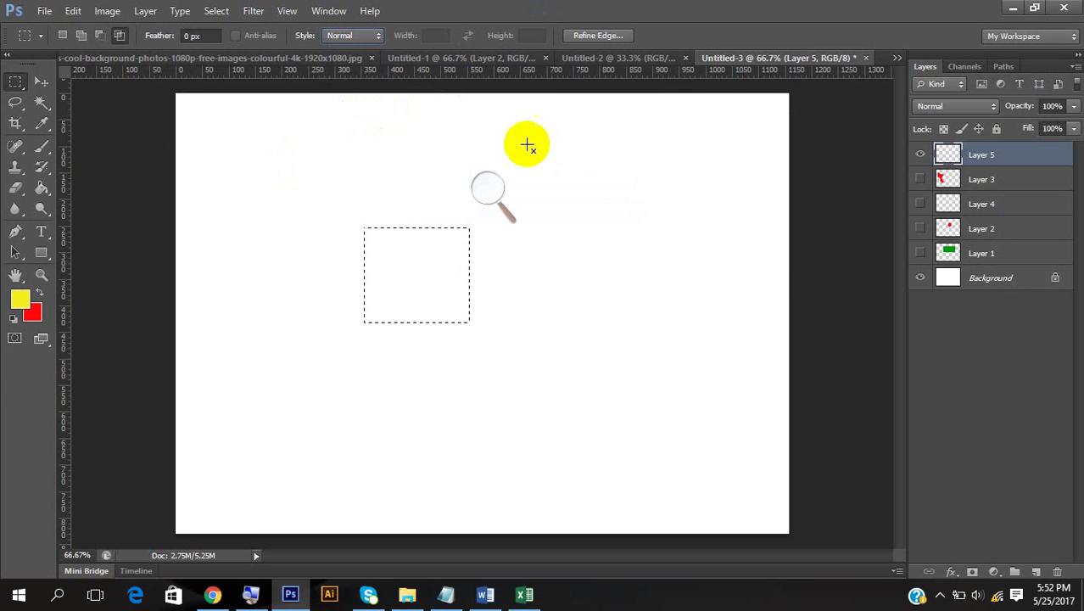
Activate the Quick Selection tool in the magnified view and return the screen to 100%
left_click(491, 190)
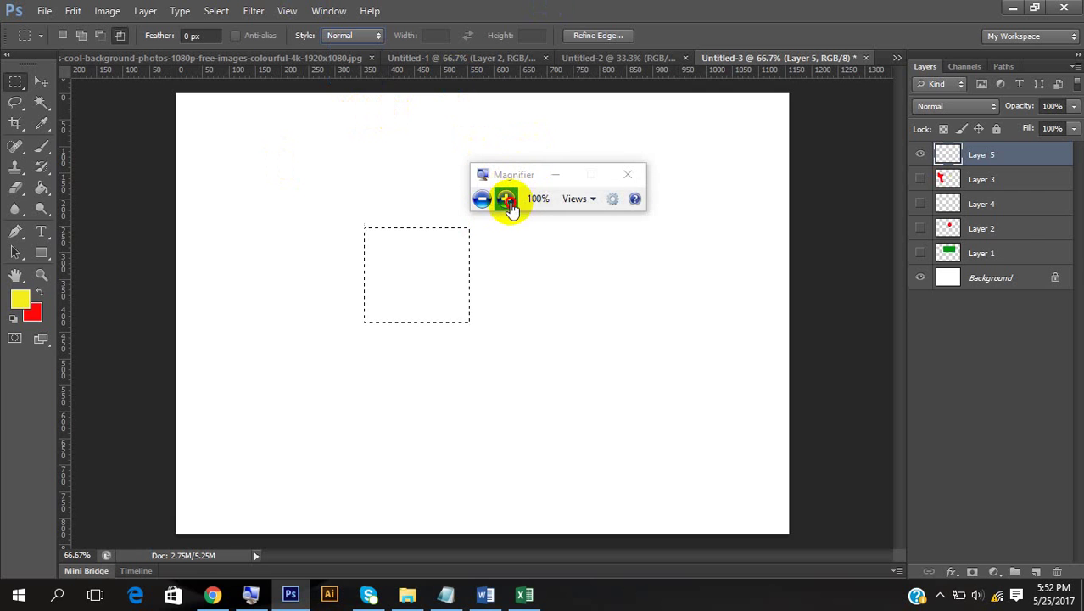
left_click(507, 200)
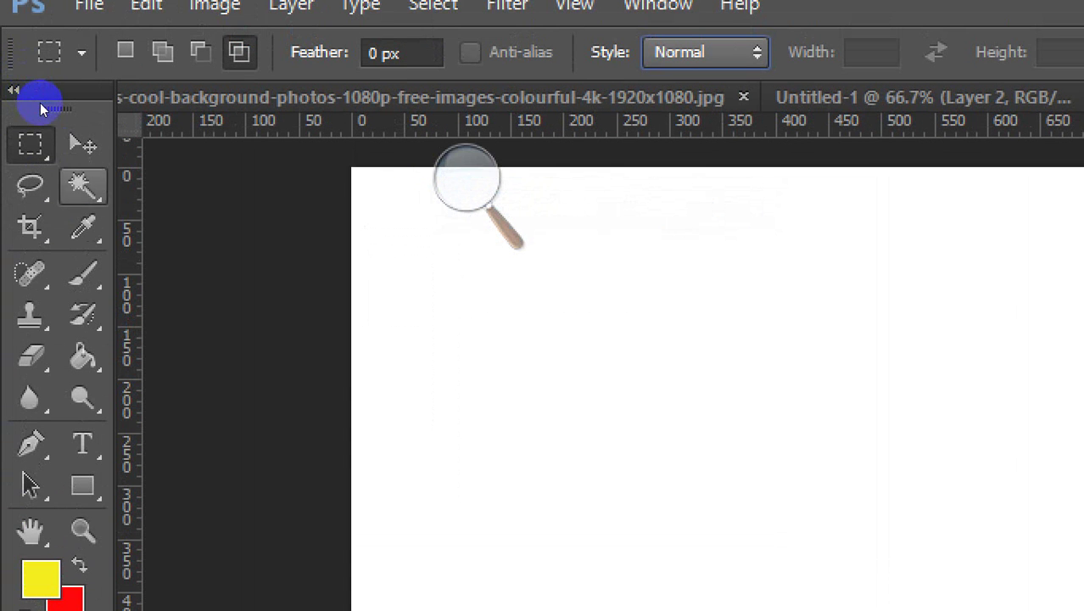
left_click_drag(82, 187, 302, 184)
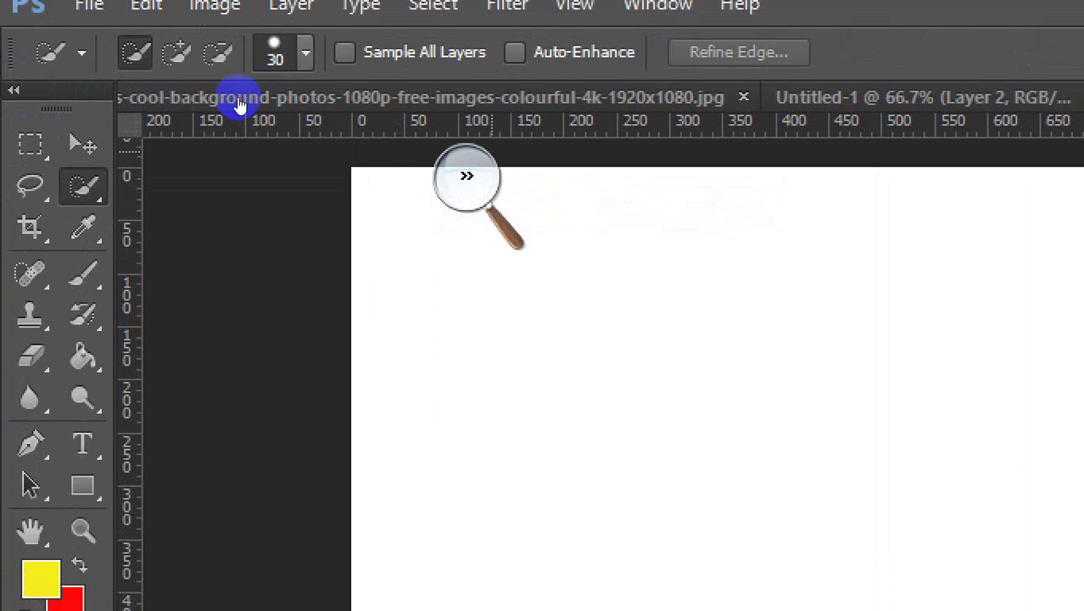
key("super+minus")
Switch to the desktop, open the Hopetoun falls picture in Photos and close it again
left_click(1013, 10)
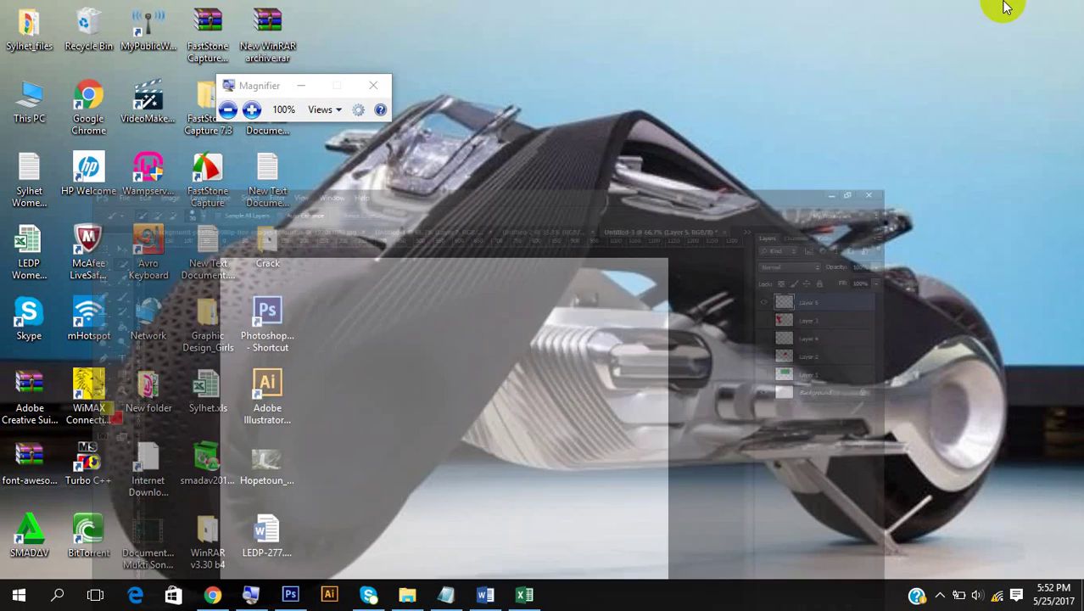
left_click_drag(278, 92, 542, 93)
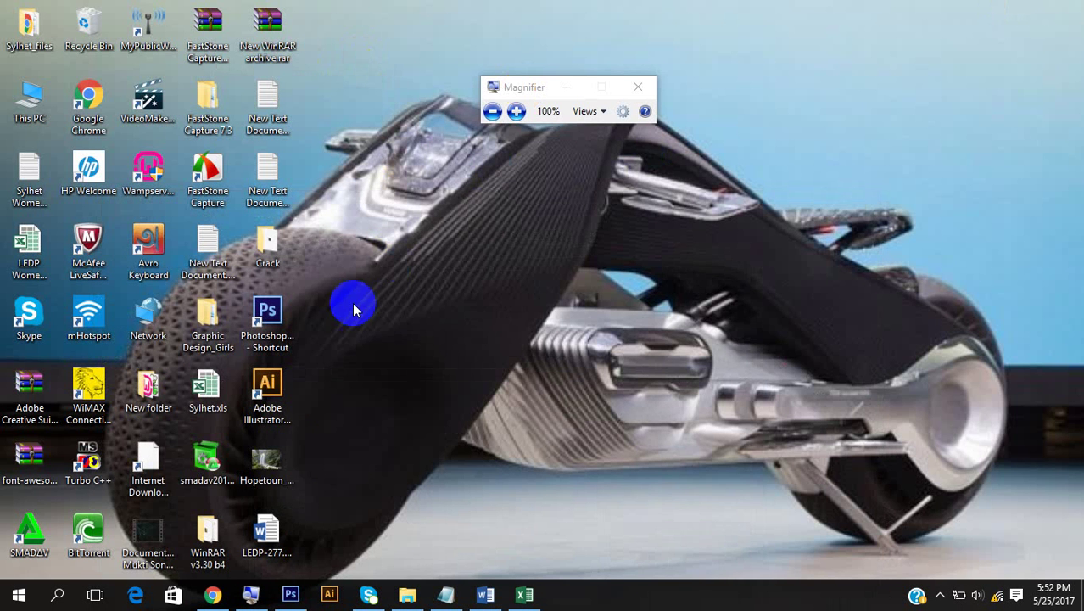
double_click(266, 463)
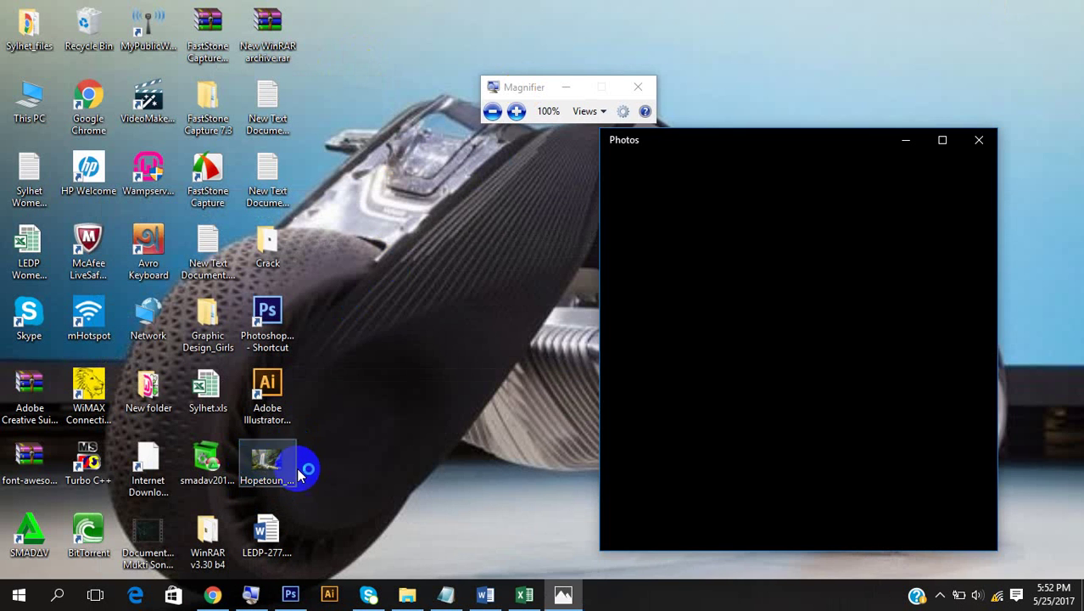
left_click(979, 140)
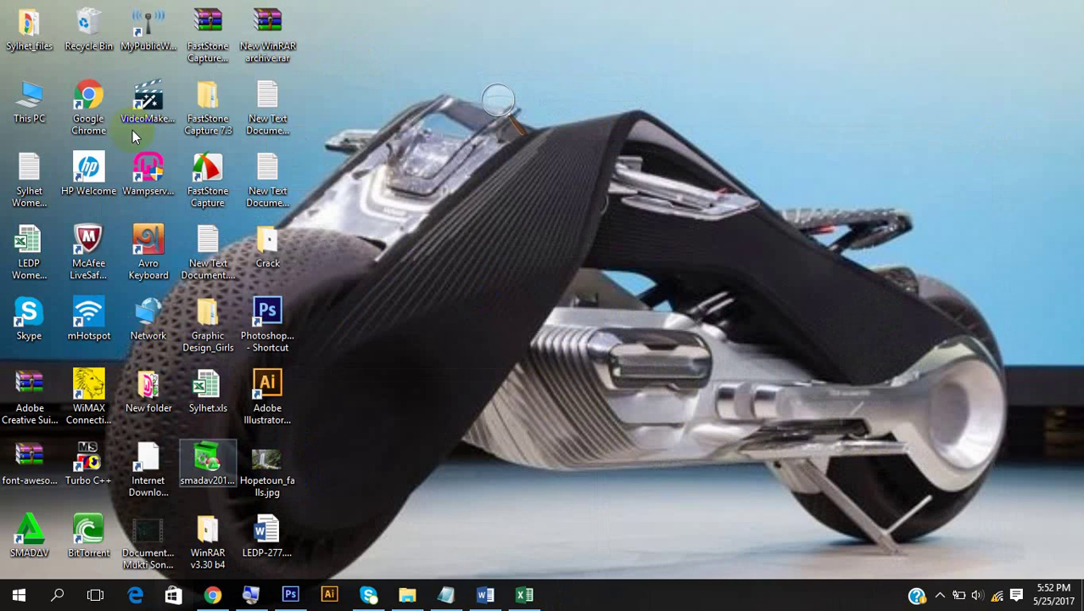
Open the Class_03 folder inside Graphic Design_Girls and copy its Class Material folder
double_click(208, 327)
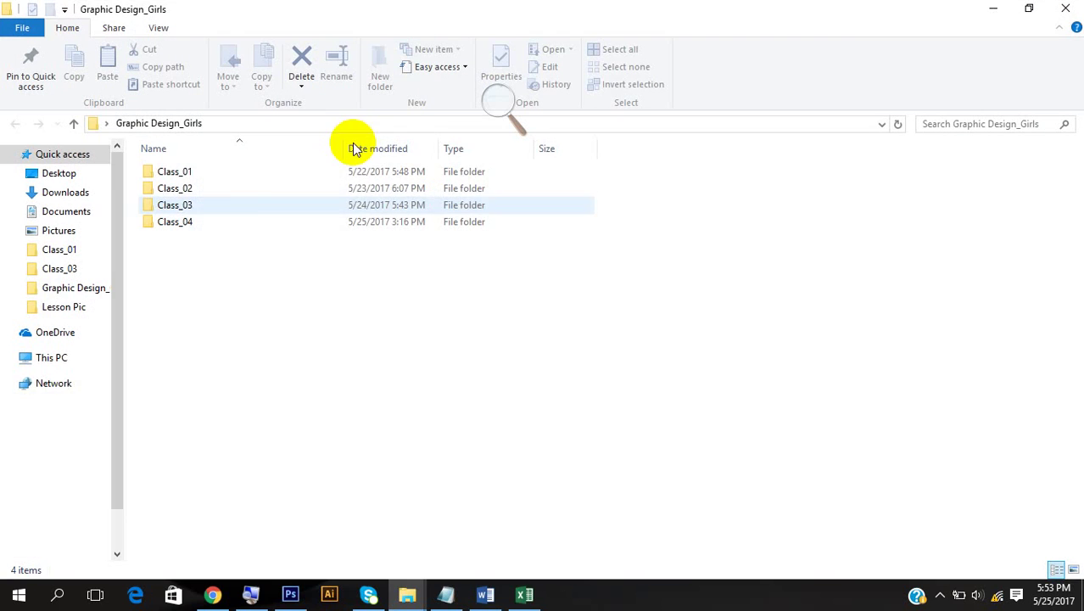
double_click(186, 205)
right_click(199, 177)
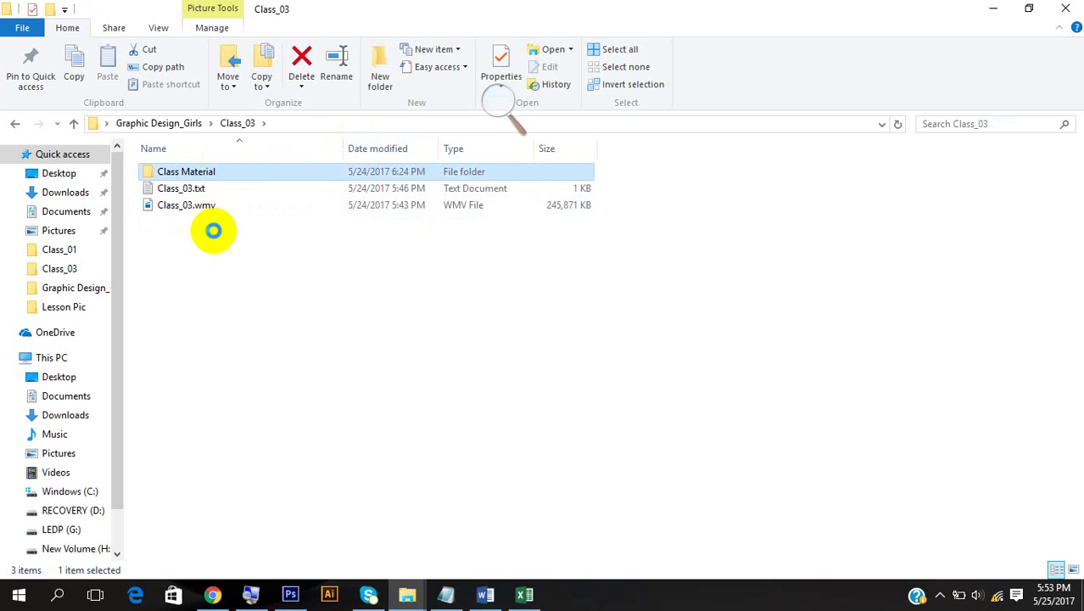
left_click(238, 486)
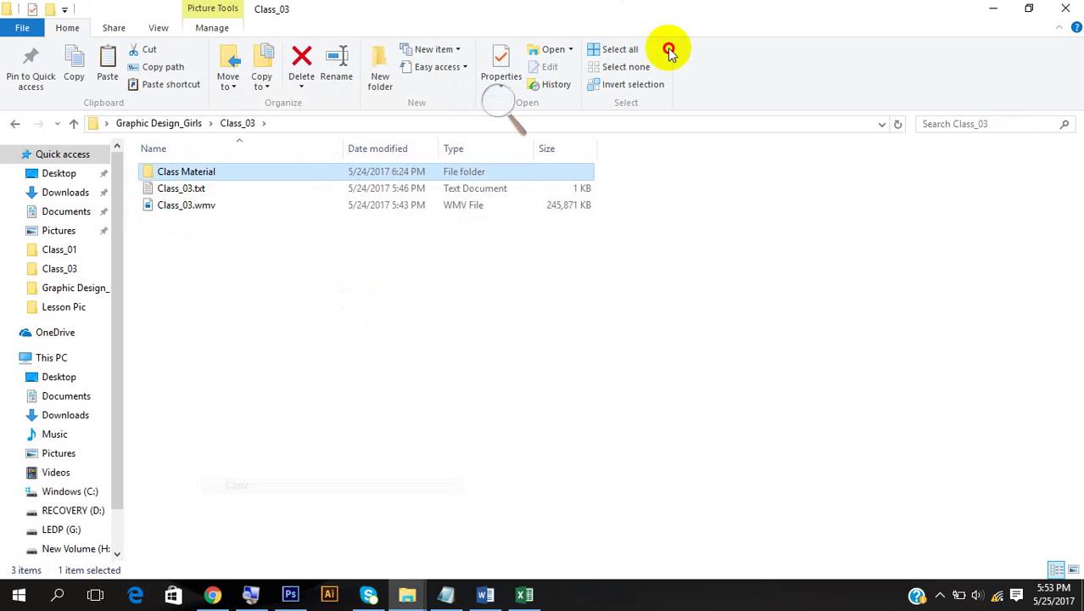
Paste the Class Material folder onto the desktop and open the pasted copy
double_click(551, 10)
right_click(391, 115)
left_click(401, 111)
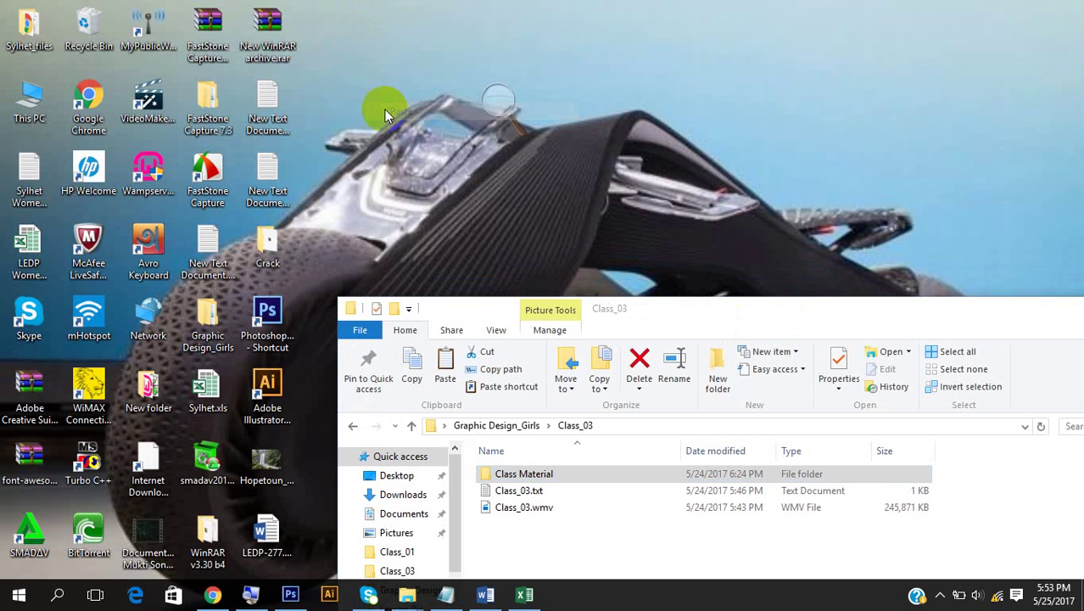
double_click(28, 32)
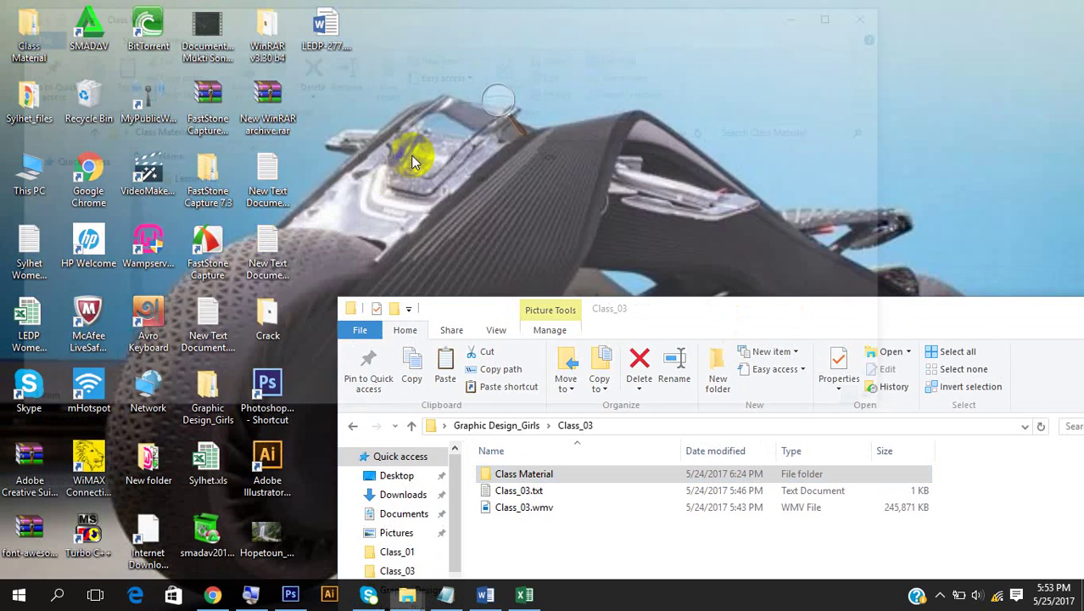
Open the Lesson Pic folder, preview the HD-Avatar-Pictures image in Photos and close the preview
left_click(219, 180)
double_click(219, 180)
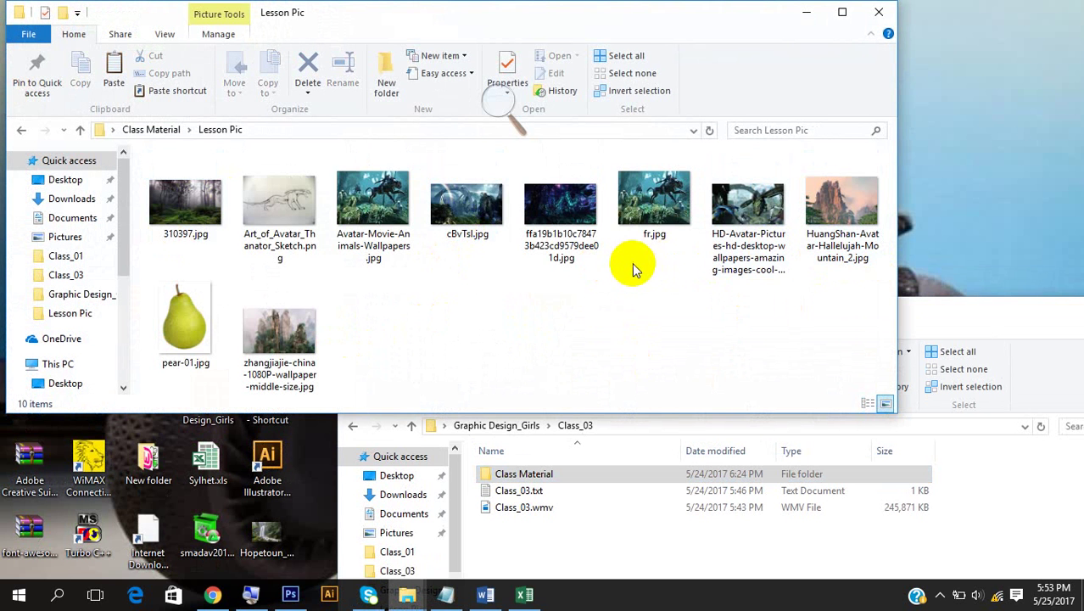
left_click(749, 203)
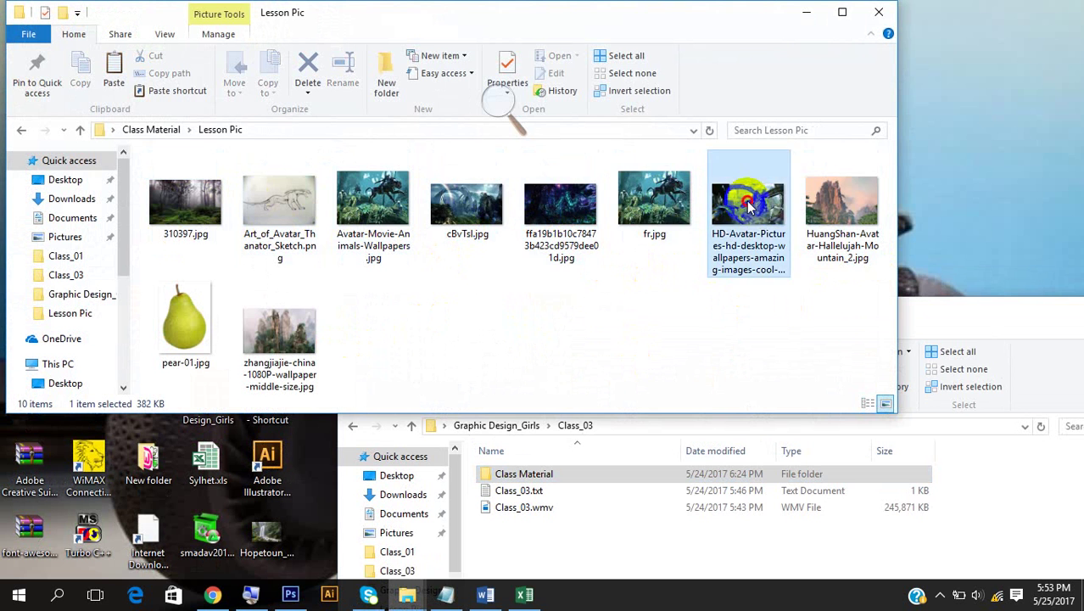
double_click(748, 203)
left_click(977, 138)
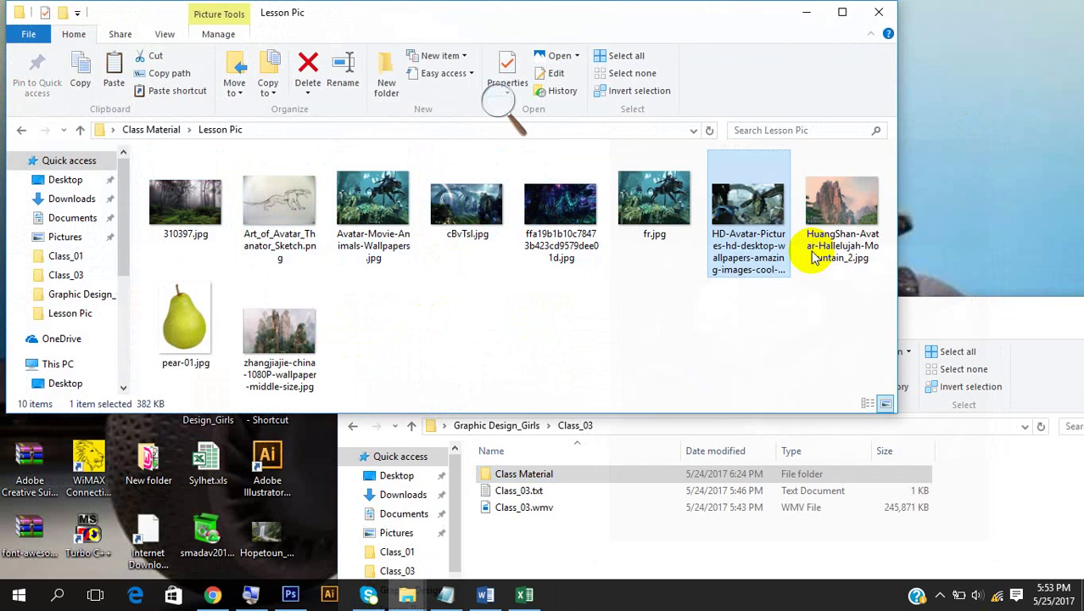
Preview cBvTsl.jpg and pear-01.jpg from the Lesson Pic folder, closing each preview
left_click(815, 250)
left_click(478, 222)
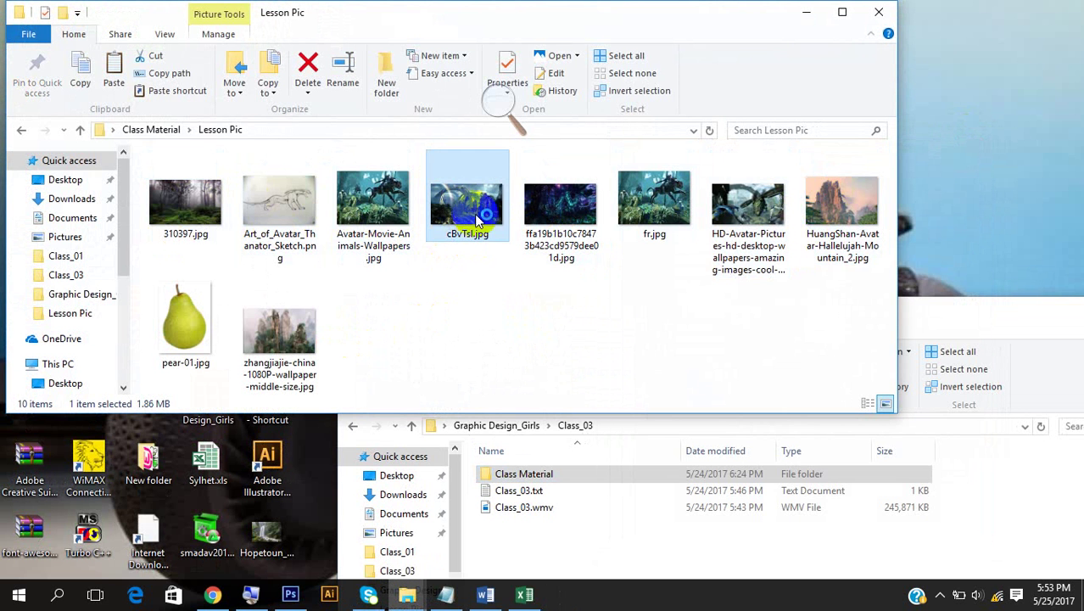
double_click(478, 222)
left_click(976, 134)
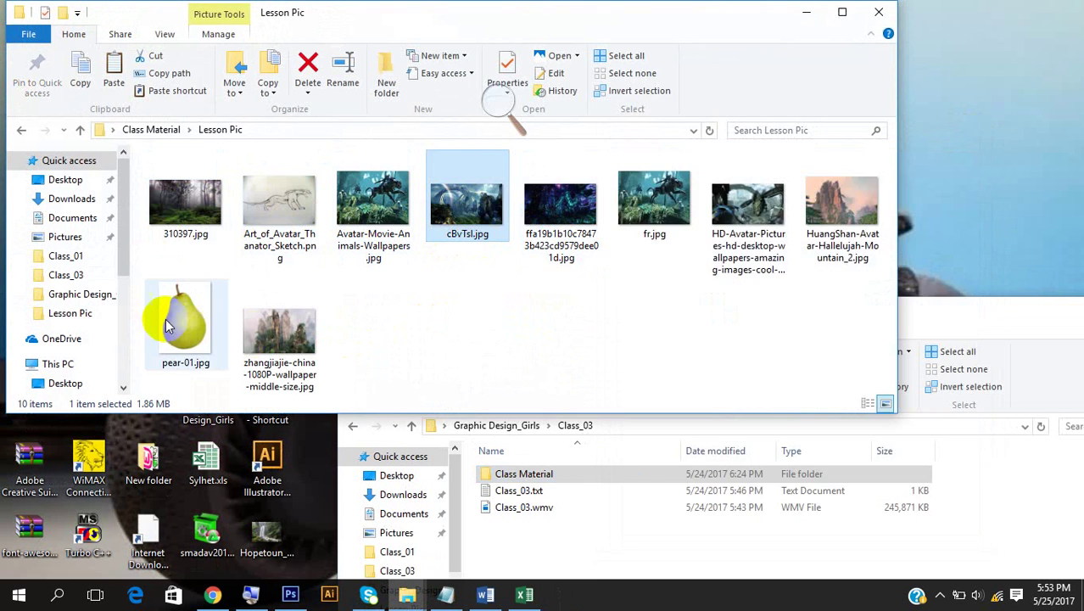
double_click(168, 325)
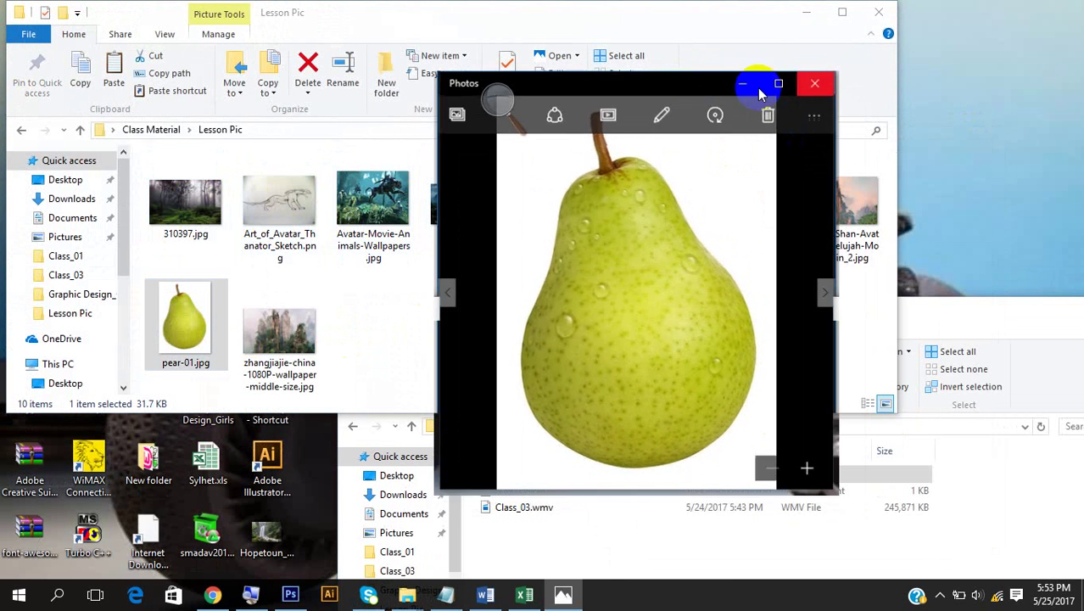
left_click(815, 82)
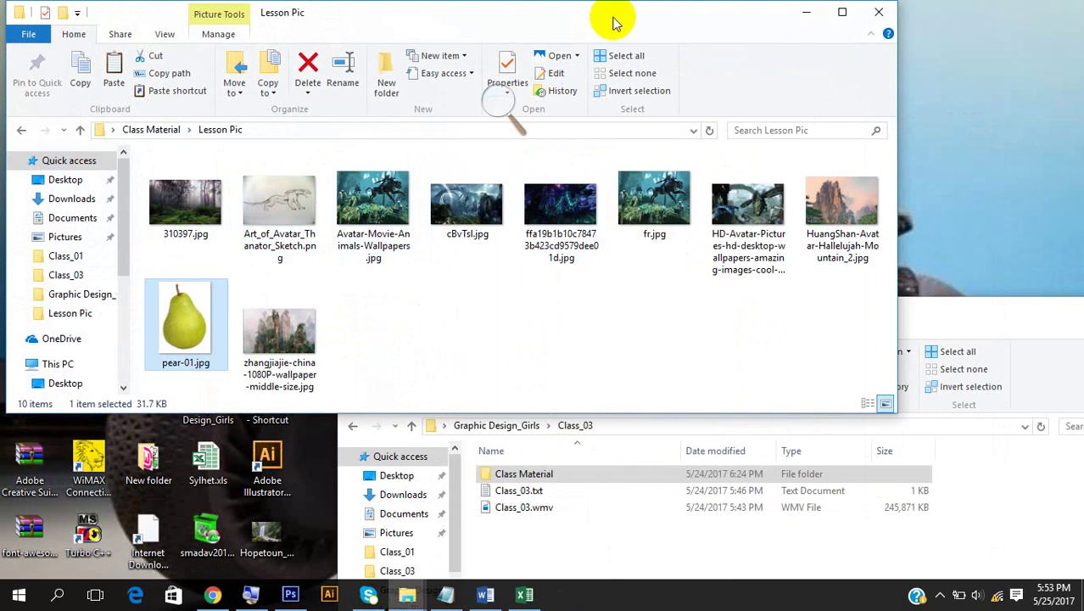
Switch to Photoshop by bringing pear-01.jpg in from the Lesson Pic folder as its own document, displayed at 100%
left_click_drag(616, 23, 927, 65)
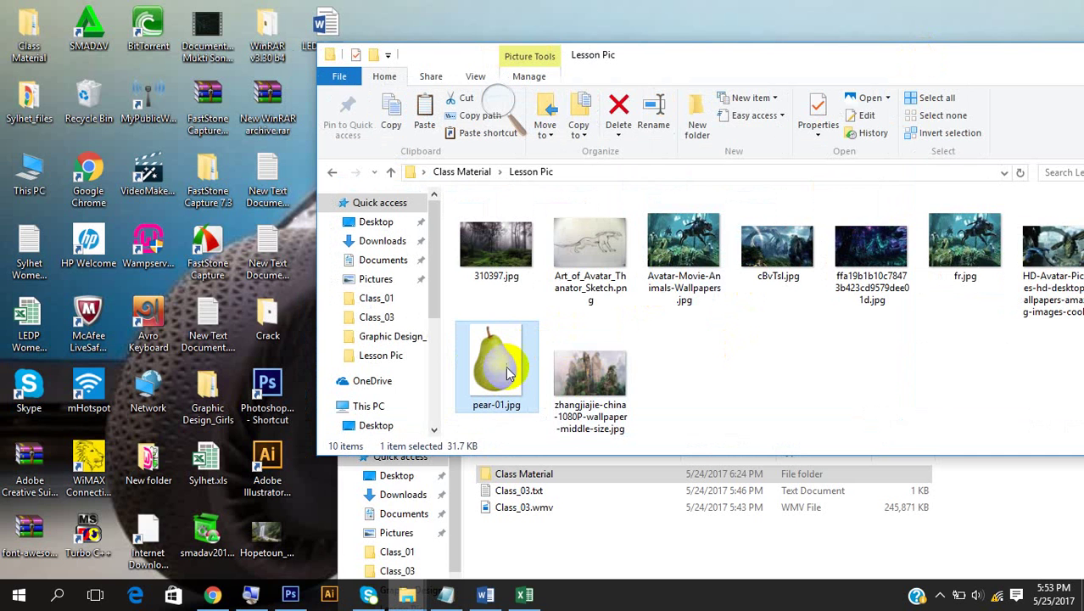
left_click_drag(507, 376, 884, 78)
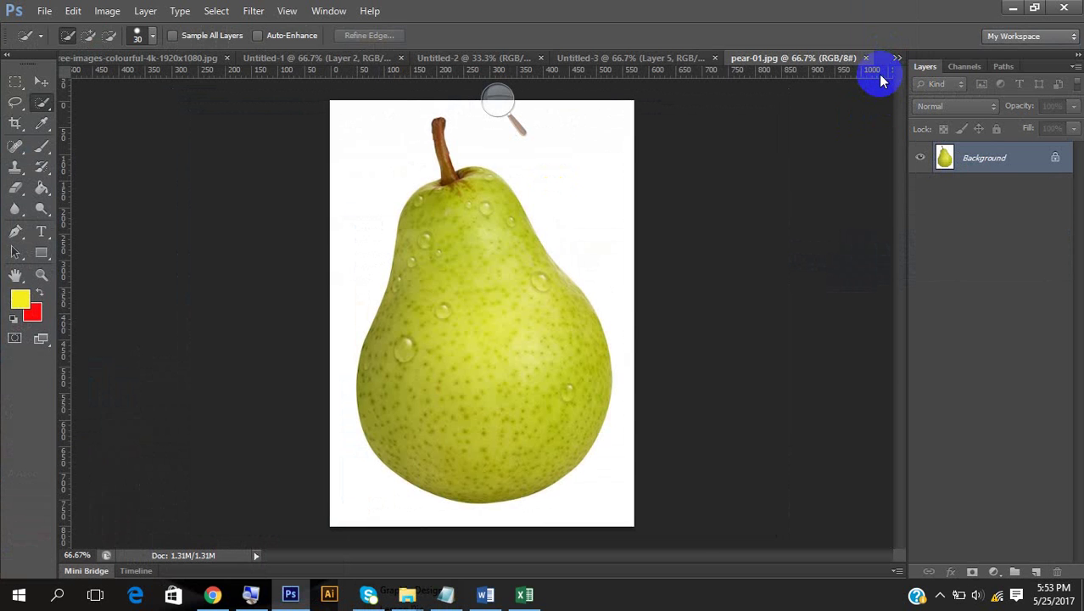
key("ctrl+plus")
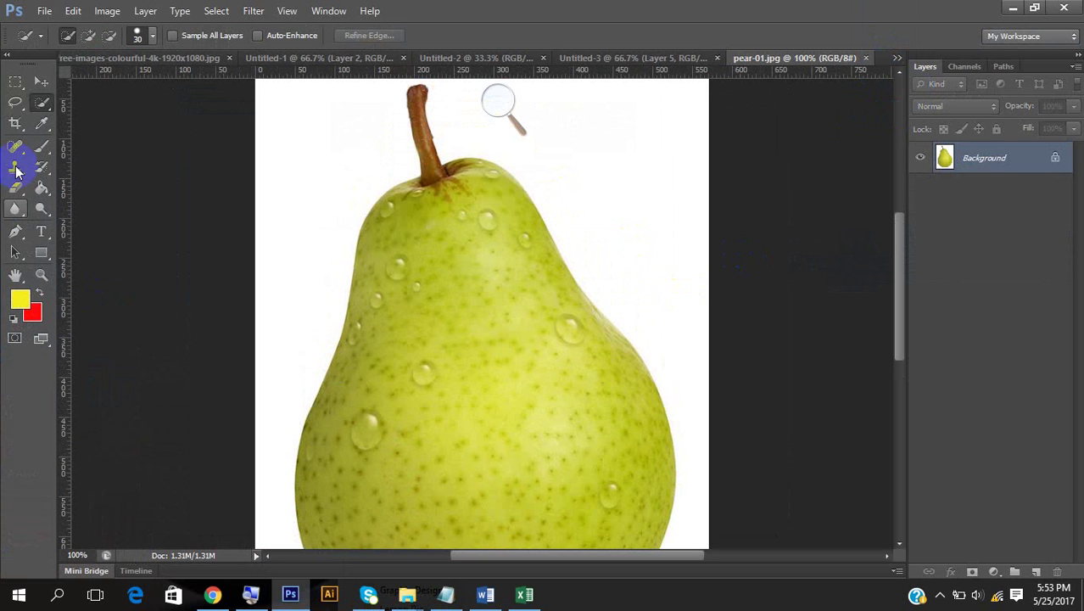
Try tracing the pear's outline with the Magnetic Lasso tool and discard the trace
left_click(16, 103)
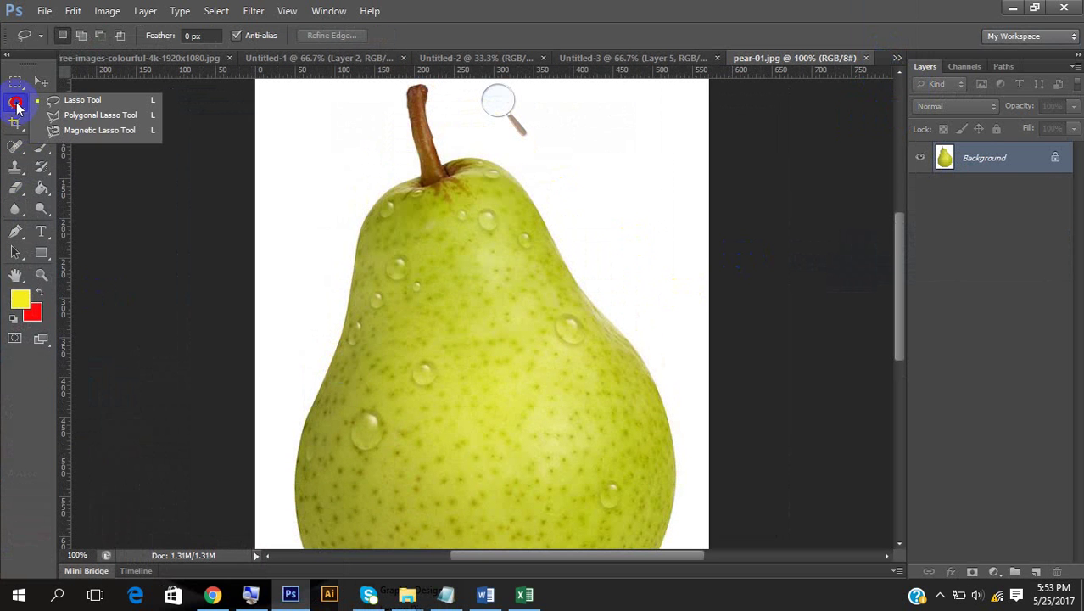
left_click(103, 132)
left_click(515, 180)
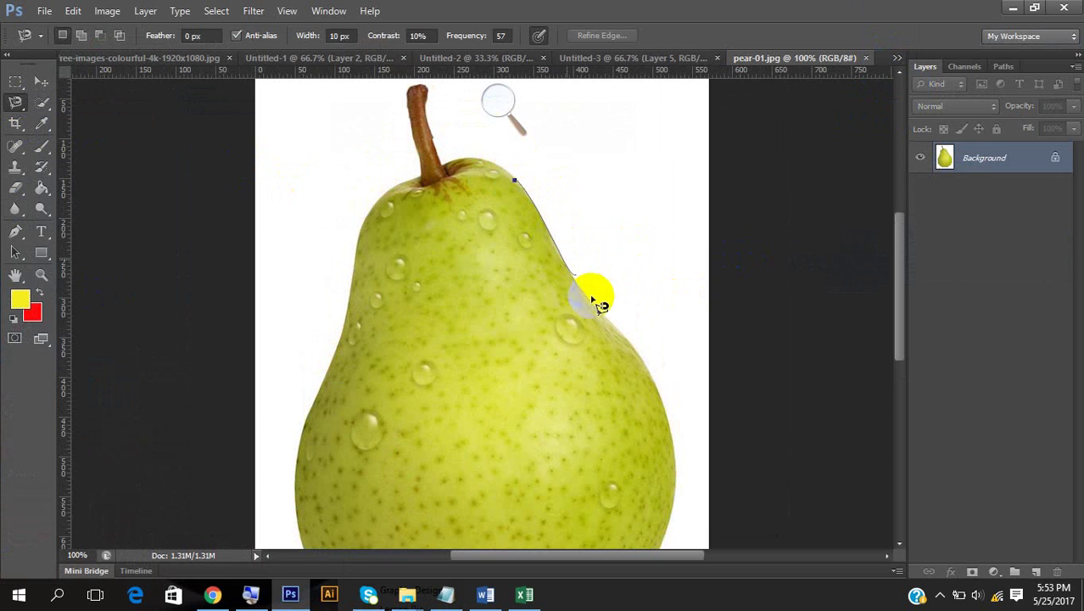
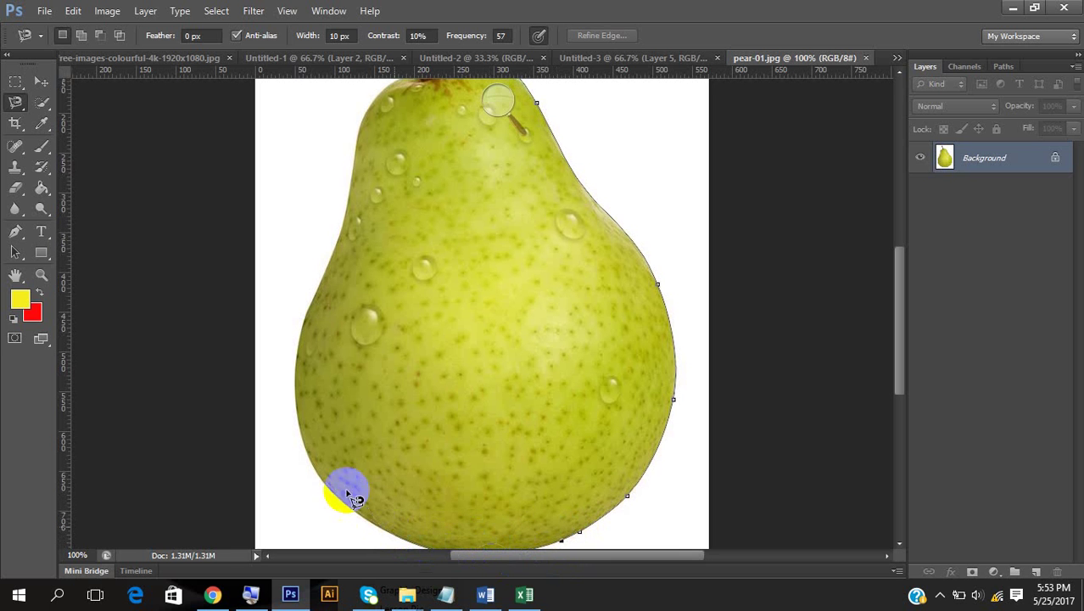
left_click(310, 312)
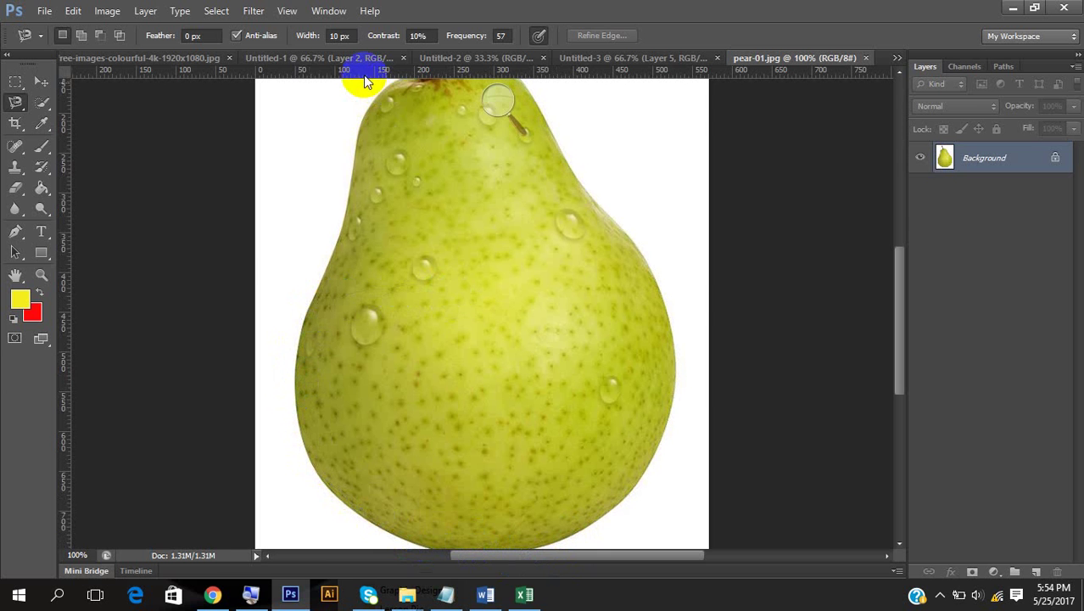
Switch to the HD-Avatar-Pictures image and try tracing the aircraft rotor's edge with the Magnetic Lasso tool at 1200%
left_click(321, 59)
left_click(225, 57)
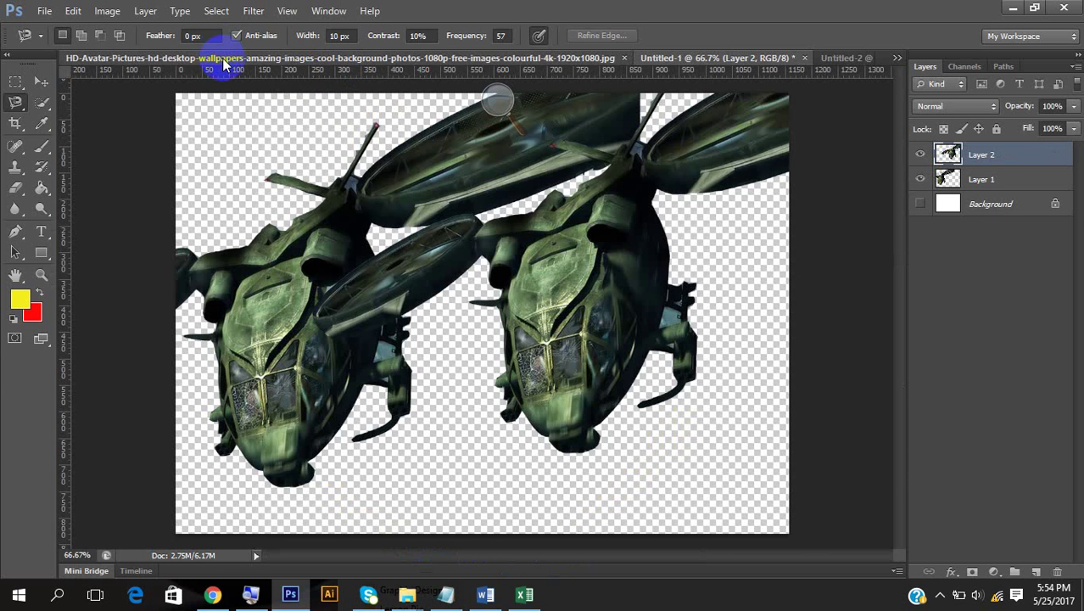
scroll(416, 219, "up", 5)
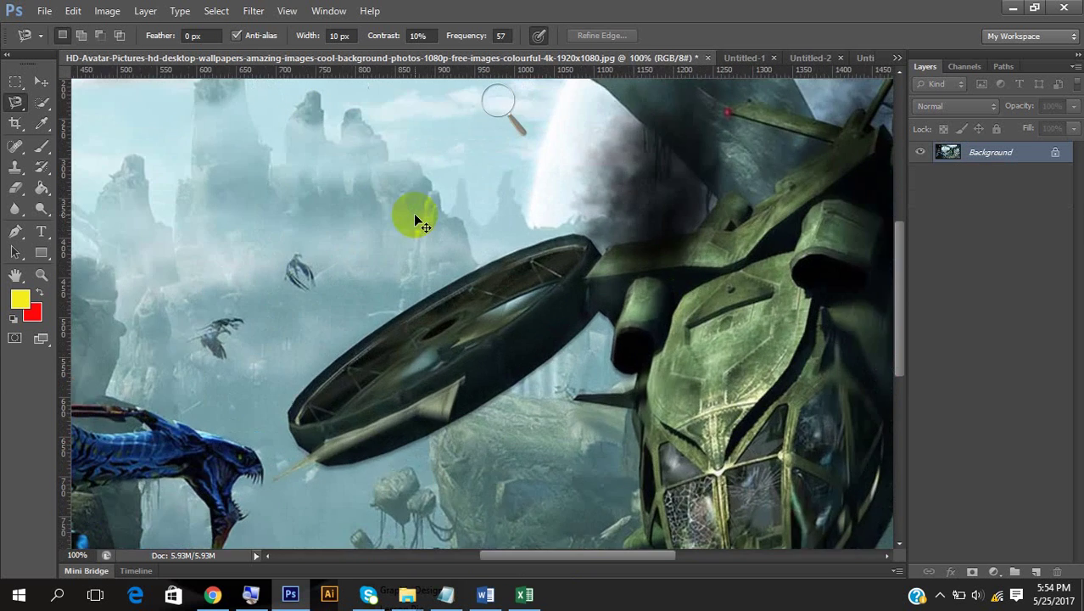
scroll(455, 285, "up", 4)
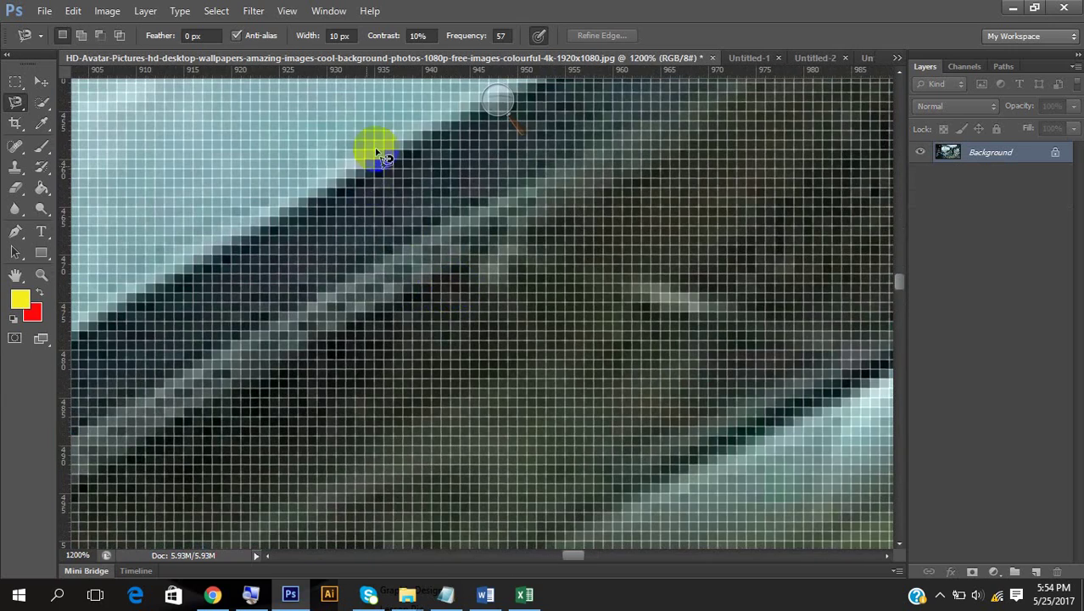
scroll(367, 195, "up", 1)
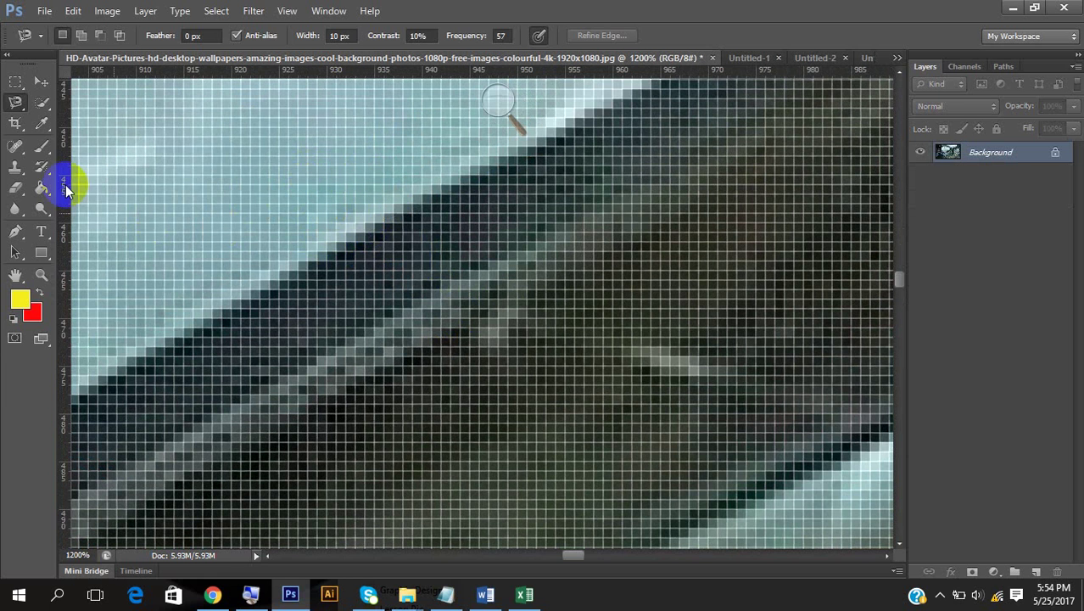
right_click(14, 109)
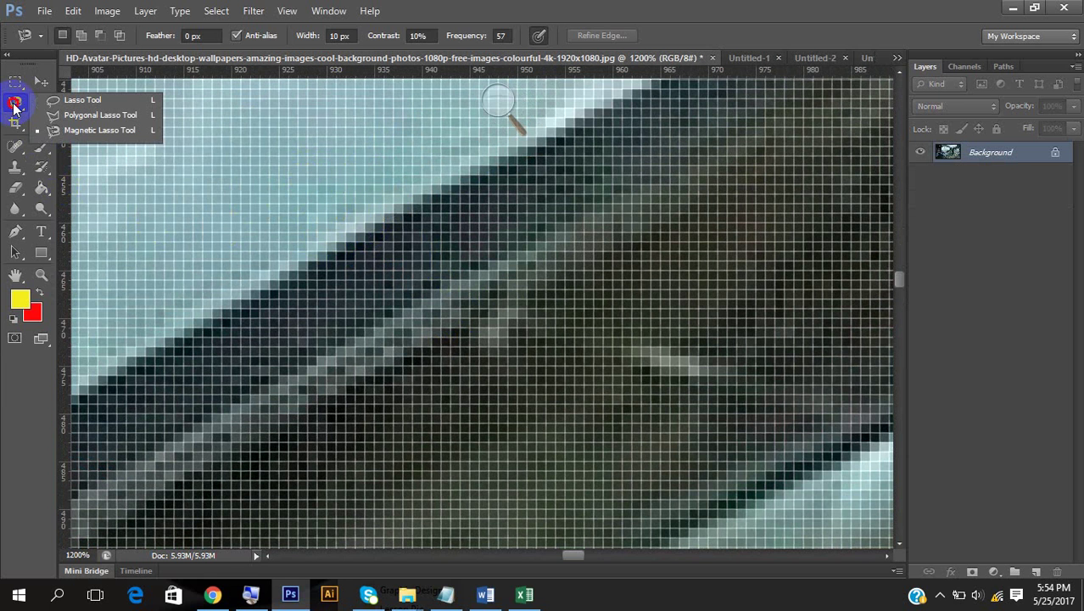
left_click(87, 132)
left_click(276, 283)
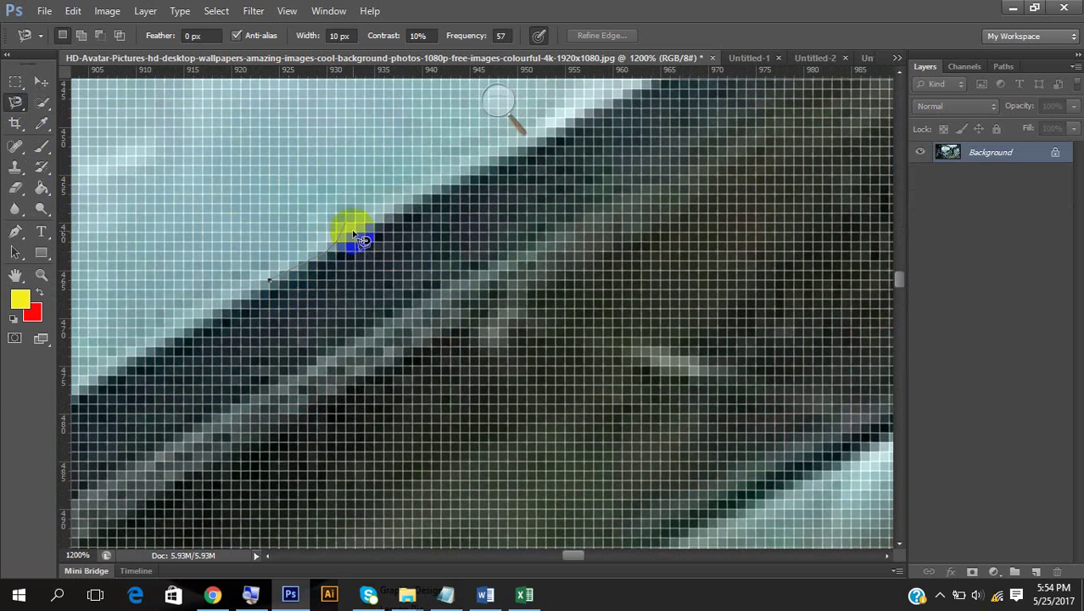
mouse_move(370, 225)
left_mouse_down()
mouse_move(461, 160)
mouse_move(435, 181)
left_mouse_up()
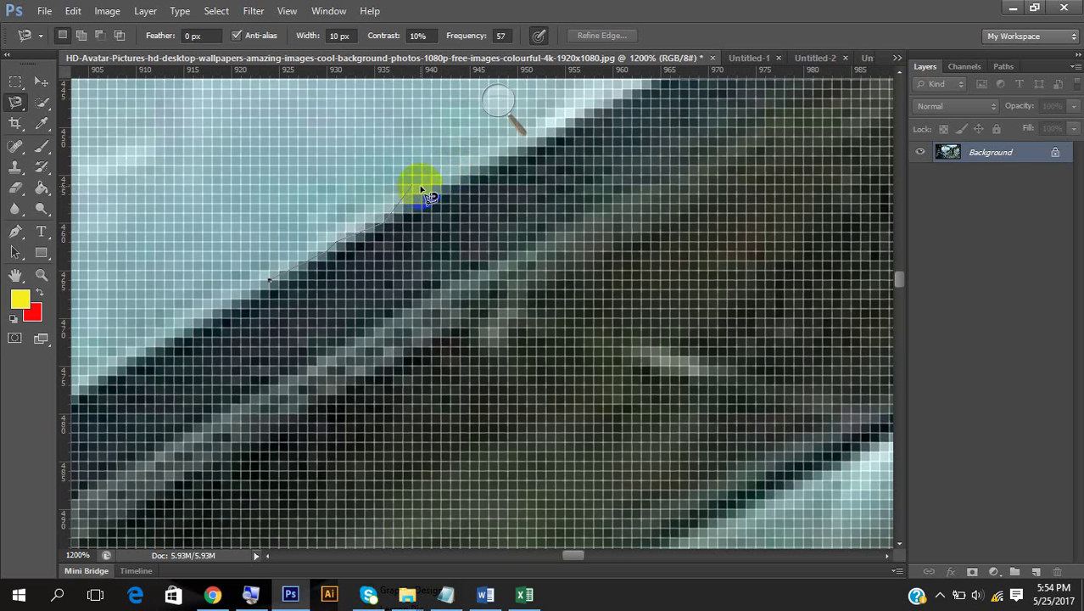
Return to the pear-01.jpg document among the open images
left_click(802, 59)
left_click(763, 58)
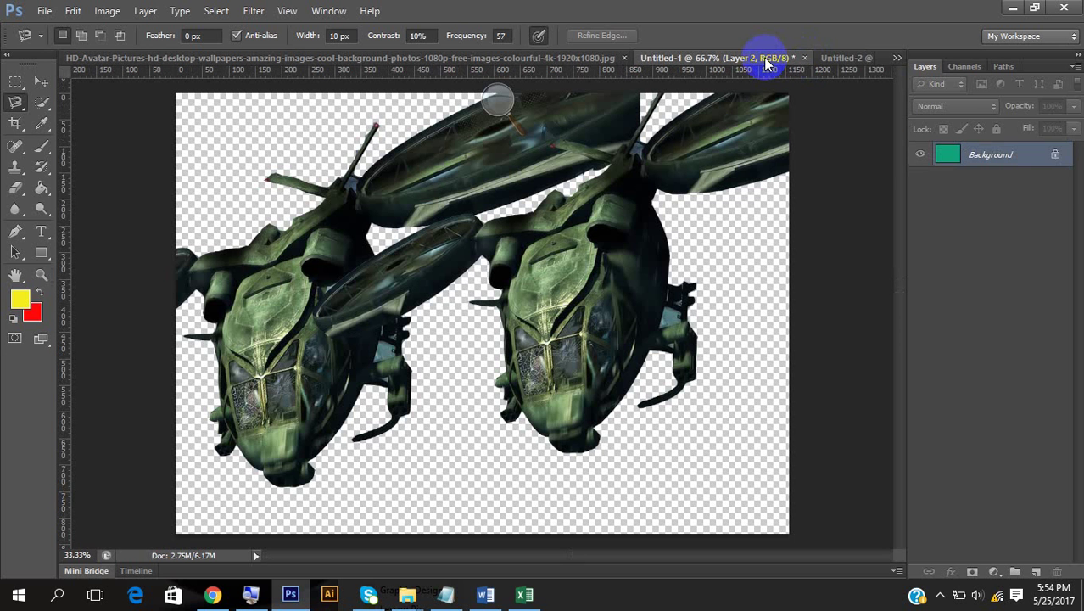
left_click(898, 60)
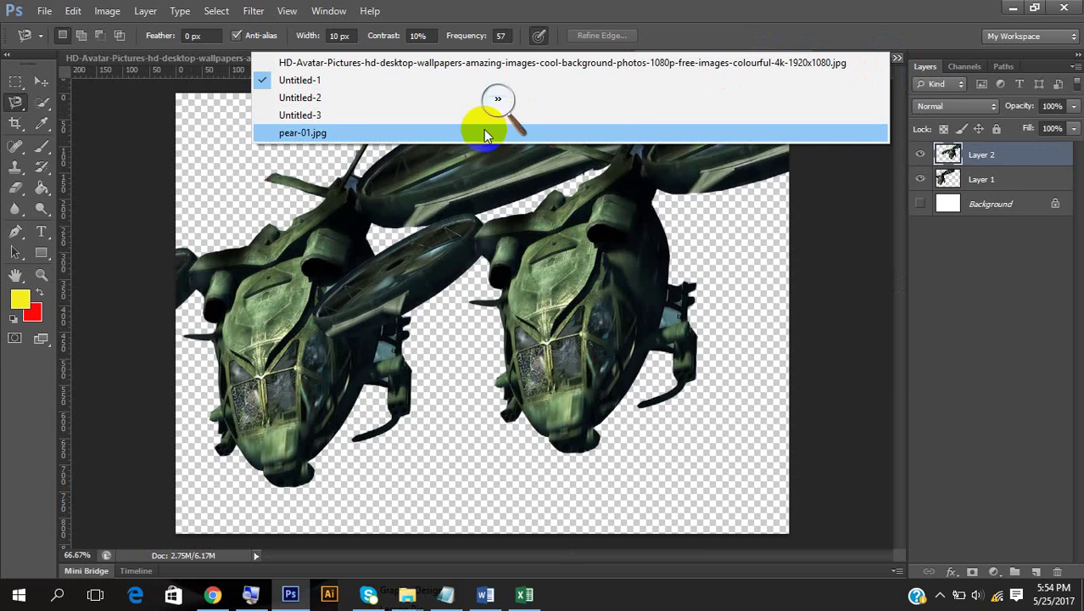
left_click(488, 133)
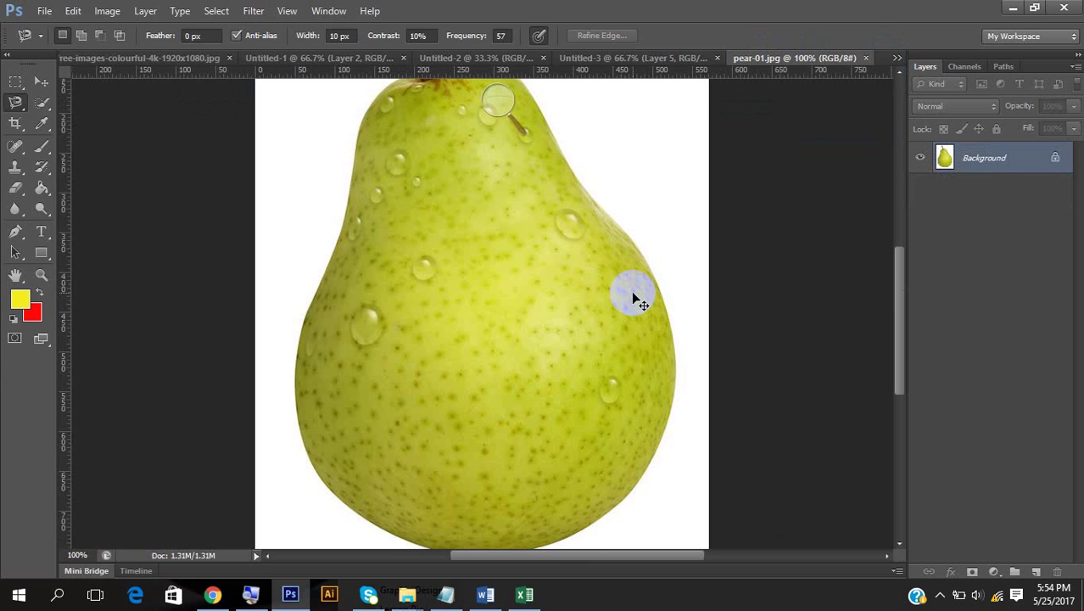
Examine the pear's edge and stem at 400%, and fit the whole image back in view
key("ctrl+plus")
key("ctrl+plus")
key("ctrl+plus")
left_click_drag(617, 314, 362, 407)
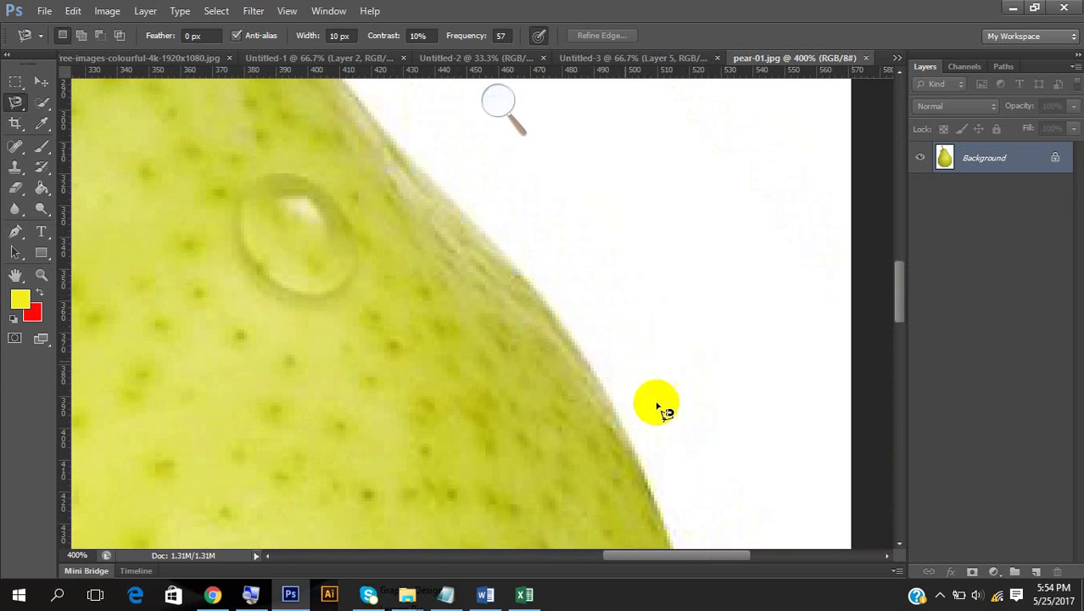
scroll(435, 250, "up", 5)
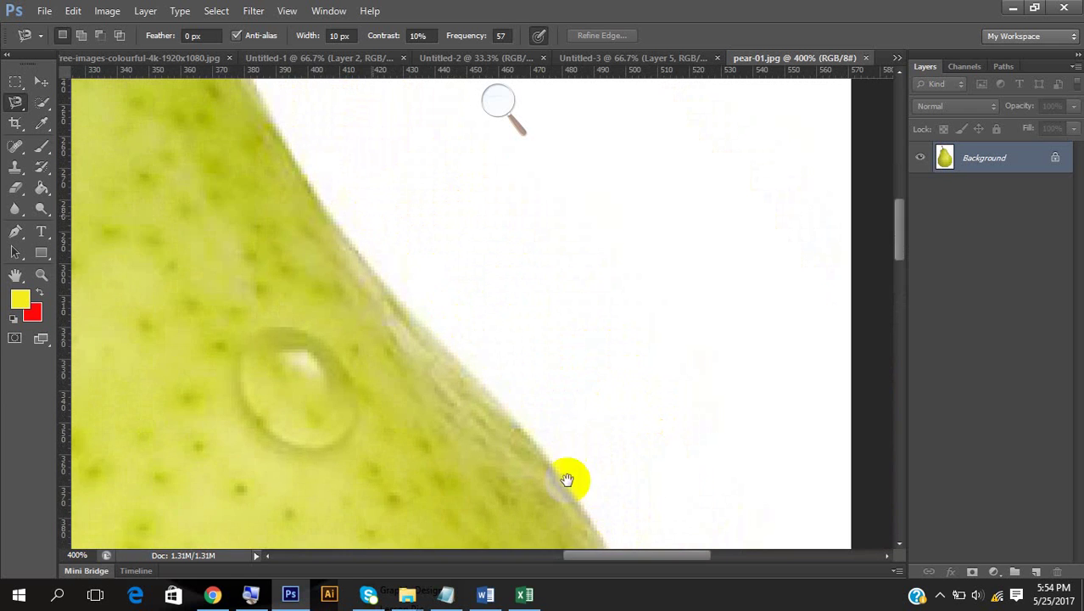
scroll(566, 480, "left", 10)
scroll(558, 310, "down", 3)
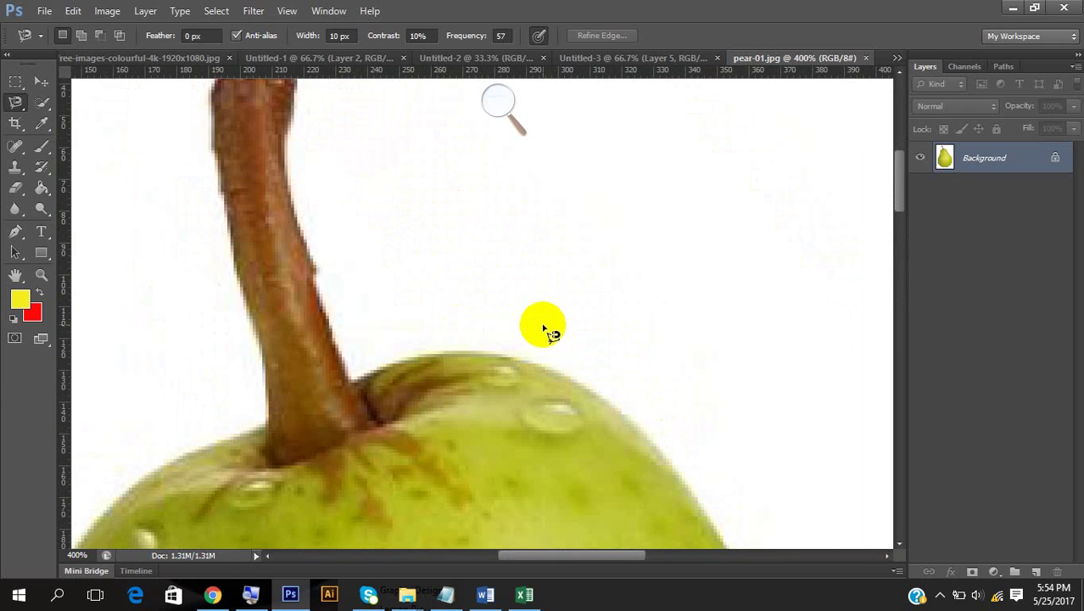
left_click(499, 103)
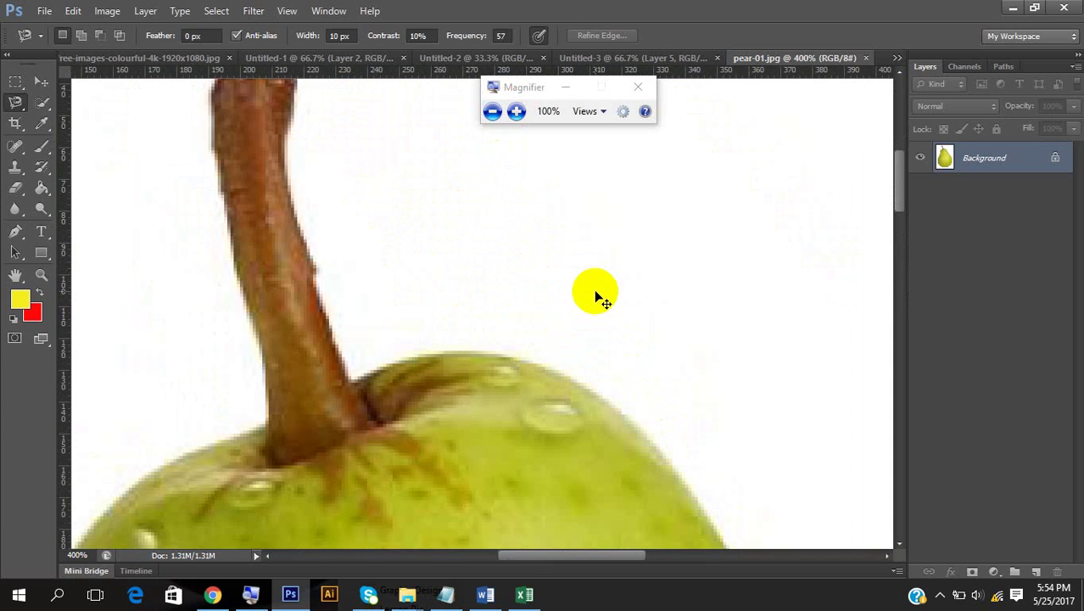
key("ctrl+0")
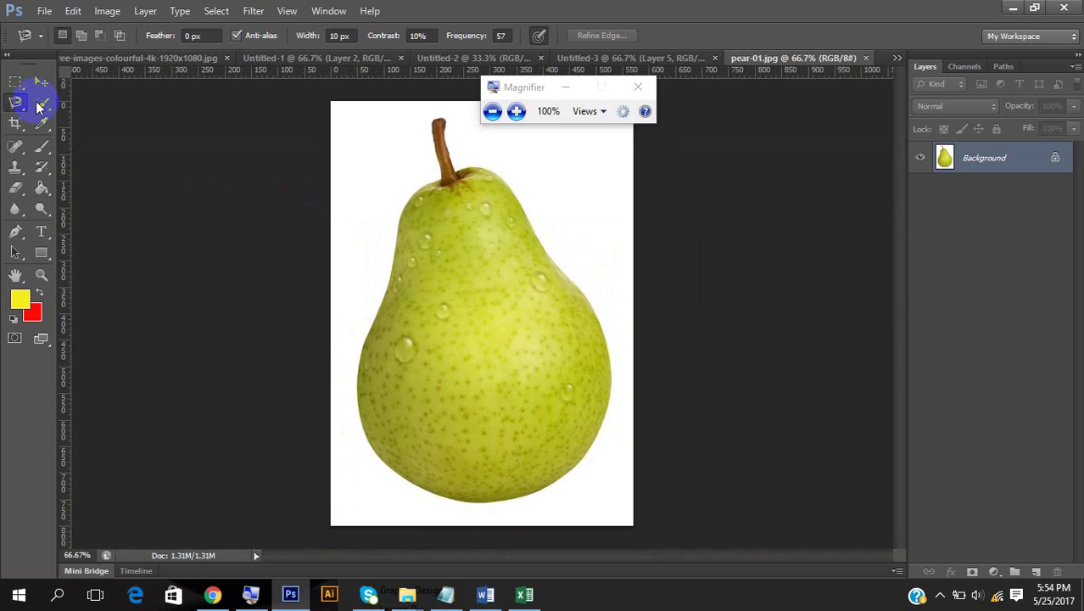
Select the pear's stem and upper body with the Quick Selection tool at brush size 20
left_click_drag(38, 103, 124, 103)
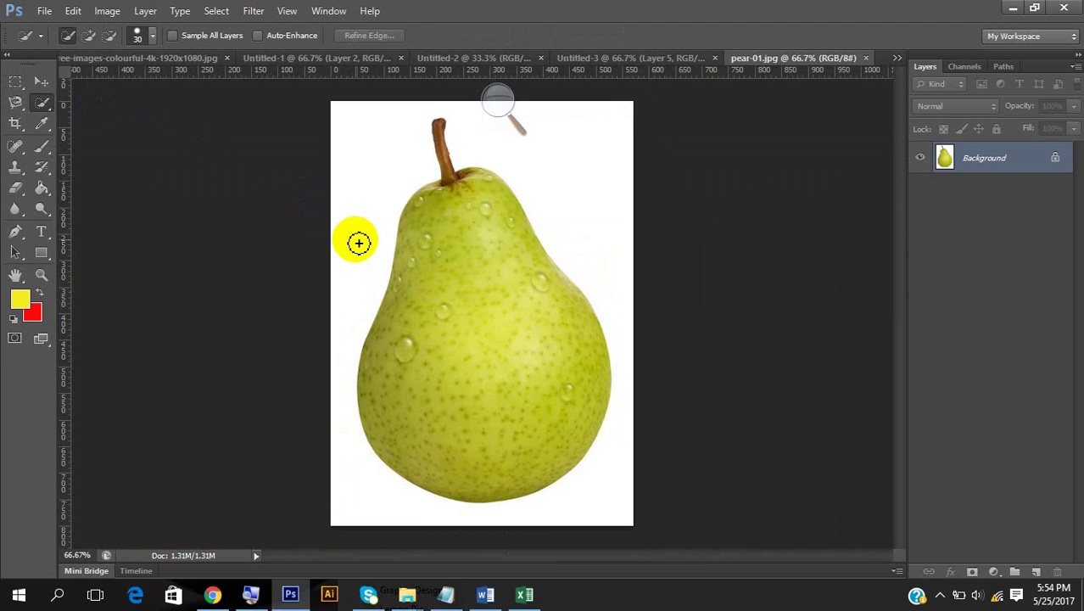
key("ctrl+plus")
key("ctrl+plus")
left_click_drag(468, 288, 490, 457)
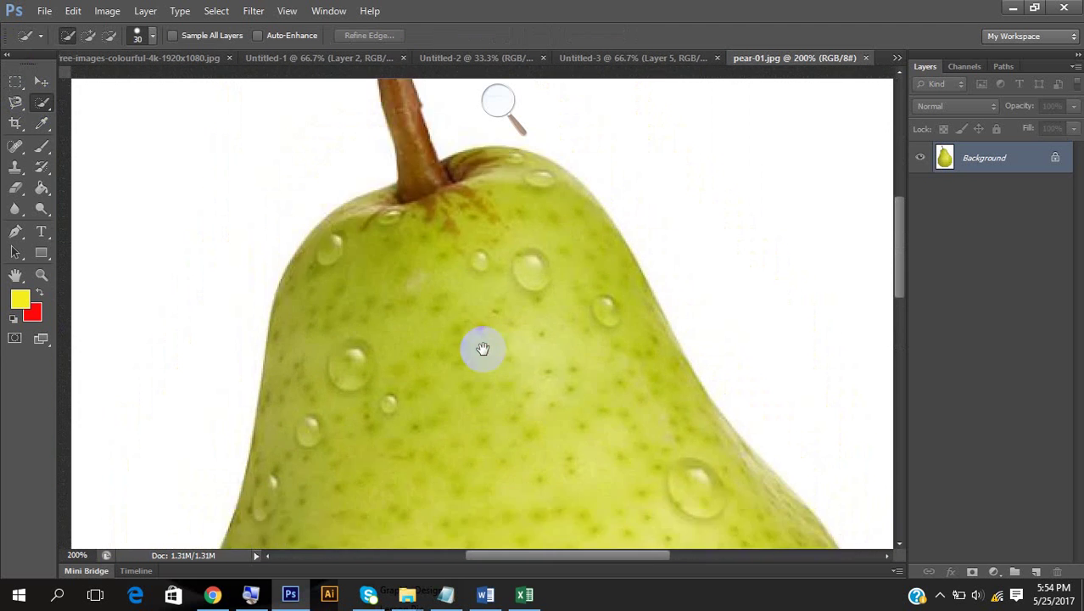
scroll(429, 153, "up", 3)
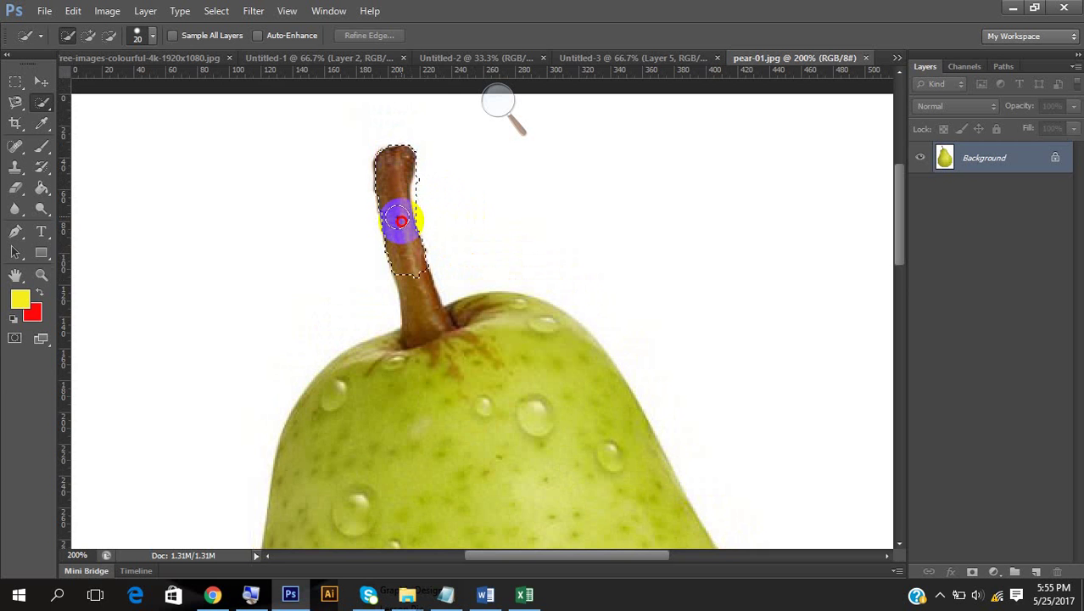
mouse_move(399, 221)
left_mouse_down()
mouse_move(417, 320)
mouse_move(408, 241)
mouse_move(414, 276)
mouse_move(360, 393)
mouse_move(486, 338)
mouse_move(523, 409)
mouse_move(534, 501)
left_mouse_up()
scroll(421, 374, "down", 3)
mouse_move(422, 374)
left_mouse_down()
mouse_move(355, 323)
mouse_move(336, 444)
mouse_move(528, 383)
left_mouse_up()
scroll(550, 369, "down", 2)
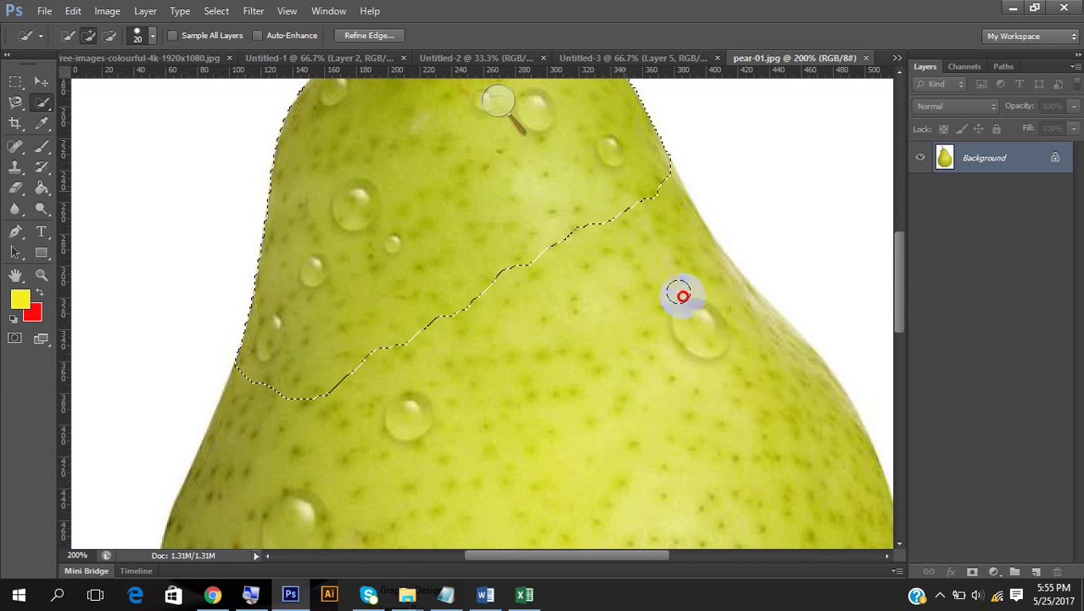
Extend the quick selection down over the pear's middle and base to cover the rest of the fruit
left_click_drag(685, 293, 718, 369)
scroll(713, 360, "down", 3)
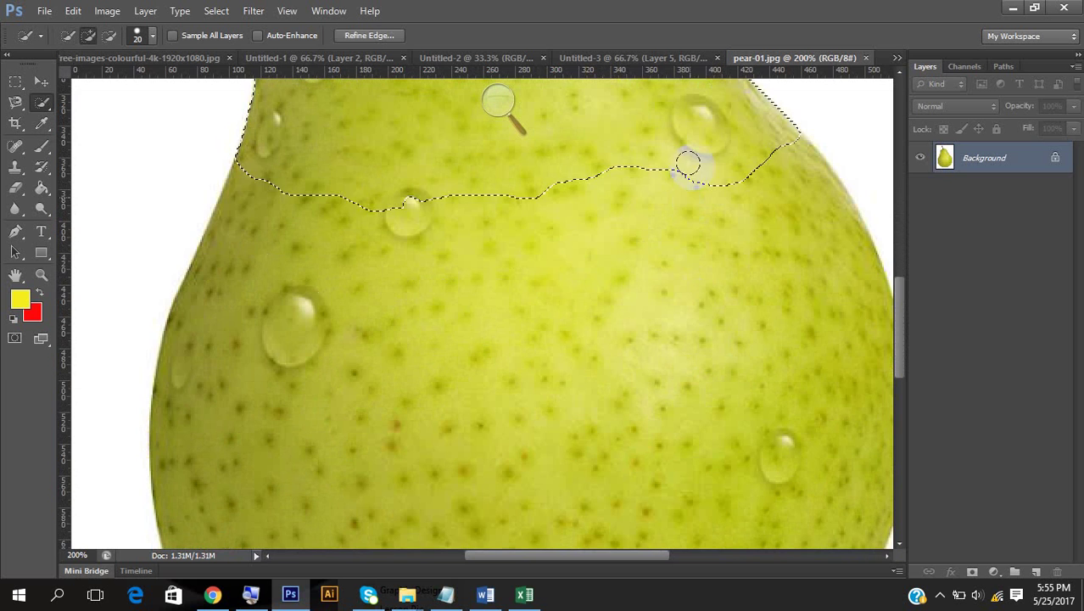
mouse_move(690, 165)
left_mouse_down()
mouse_move(763, 267)
mouse_move(803, 389)
left_mouse_up()
scroll(593, 364, "down", 5)
left_click(593, 363)
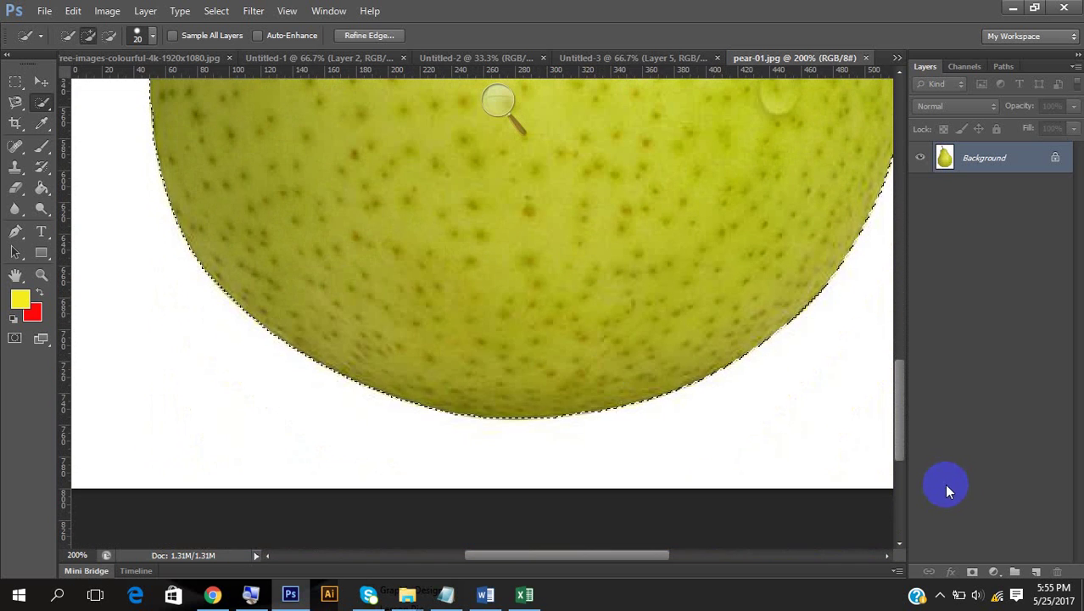
Check the pear's selection outline from the base up to the stem
scroll(864, 428, "up", 1)
scroll(864, 428, "up", 8)
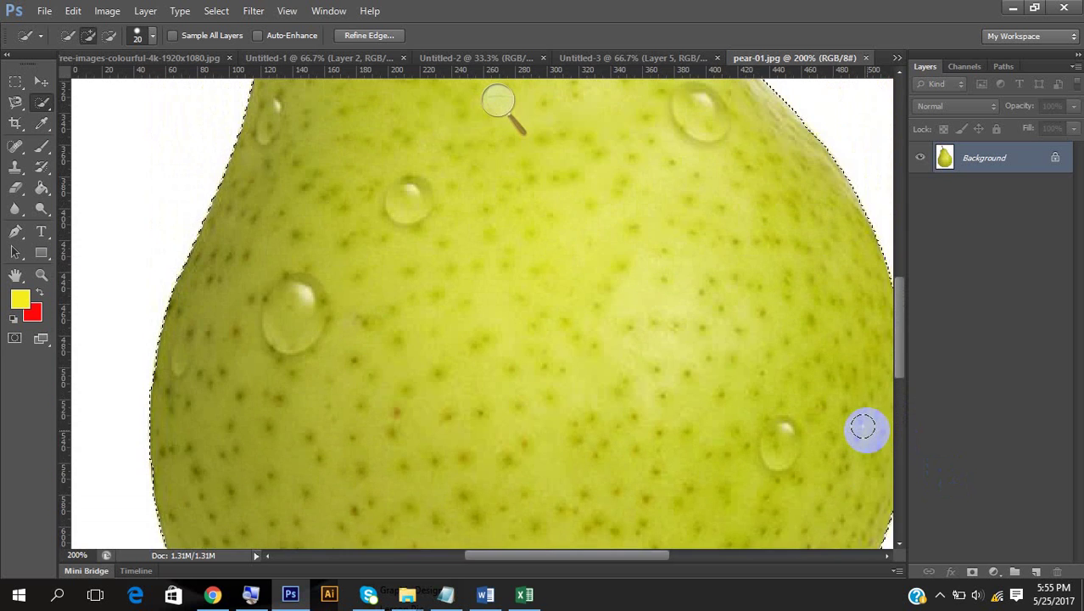
scroll(864, 429, "up", 6)
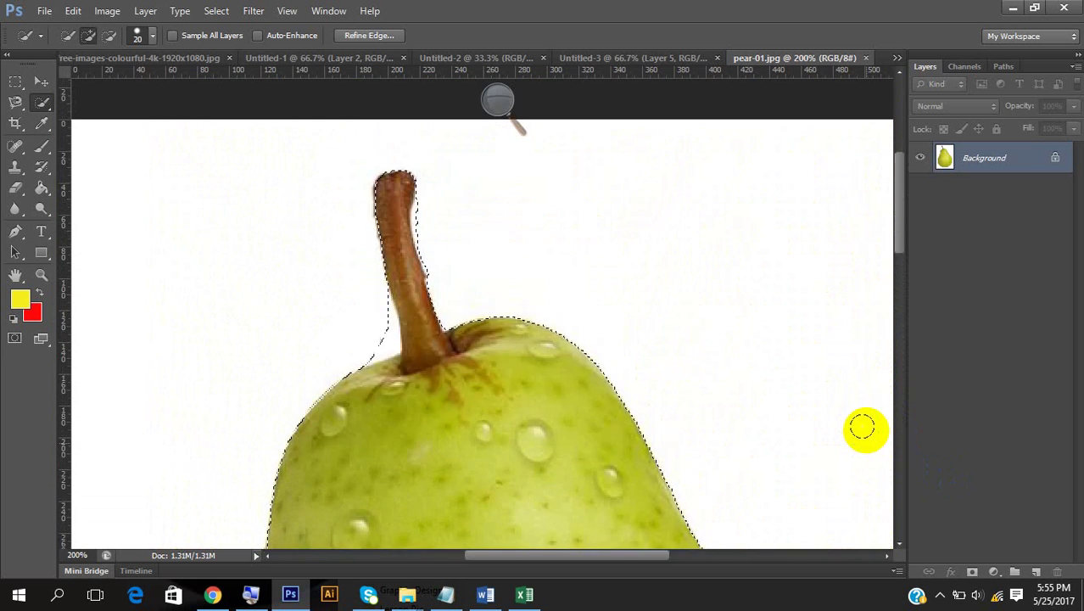
scroll(862, 425, "up", 1)
scroll(863, 421, "down", 1)
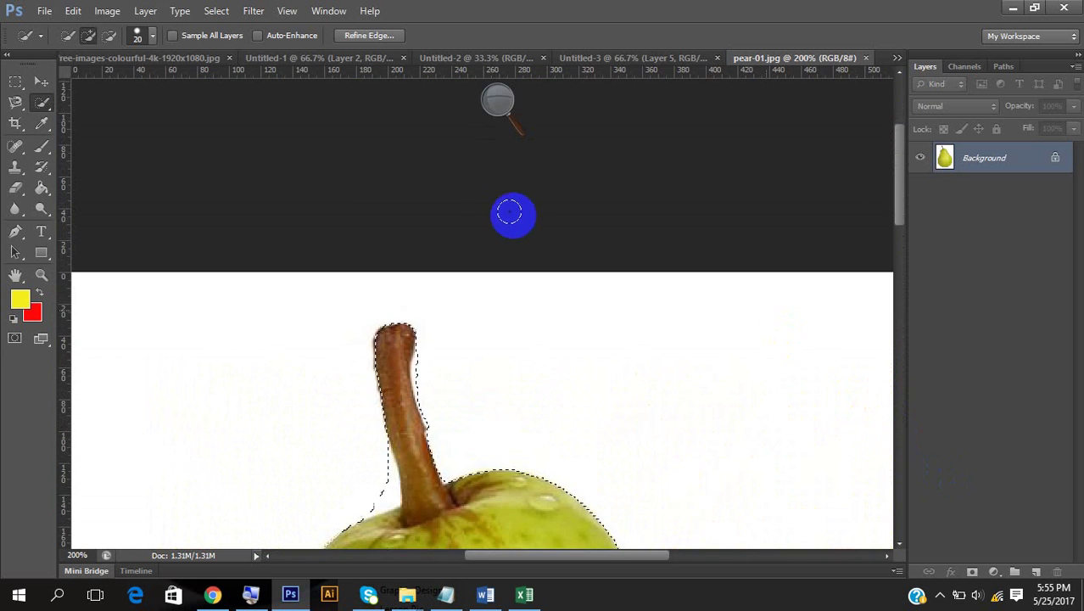
Switch to the Untitled-2 document and draw a circular selection about 370 px wide with the Elliptical Marquee tool
left_click(491, 59)
left_click(700, 61)
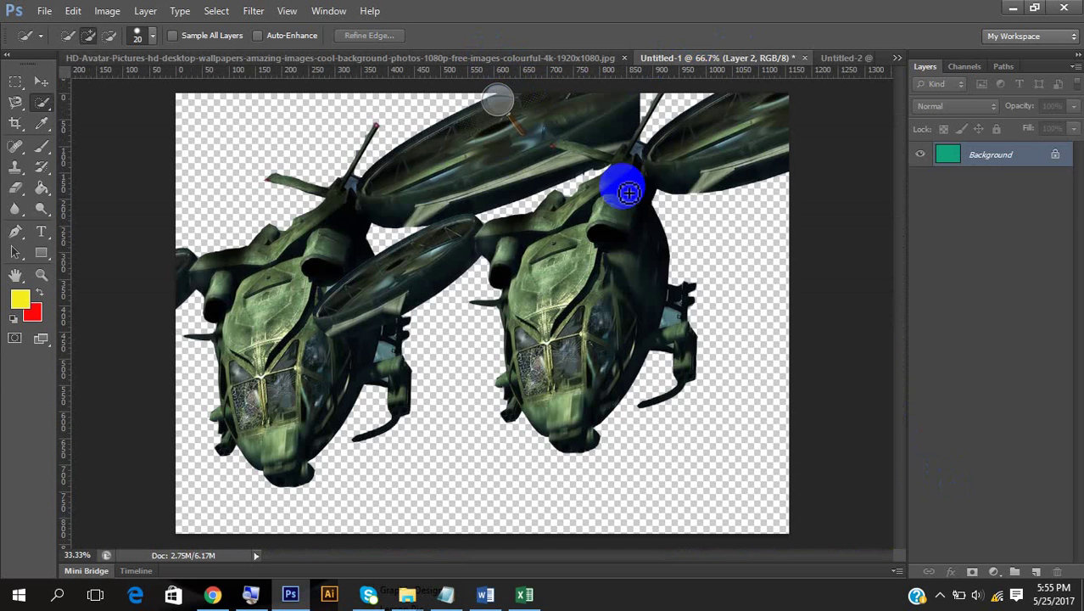
left_click(830, 57)
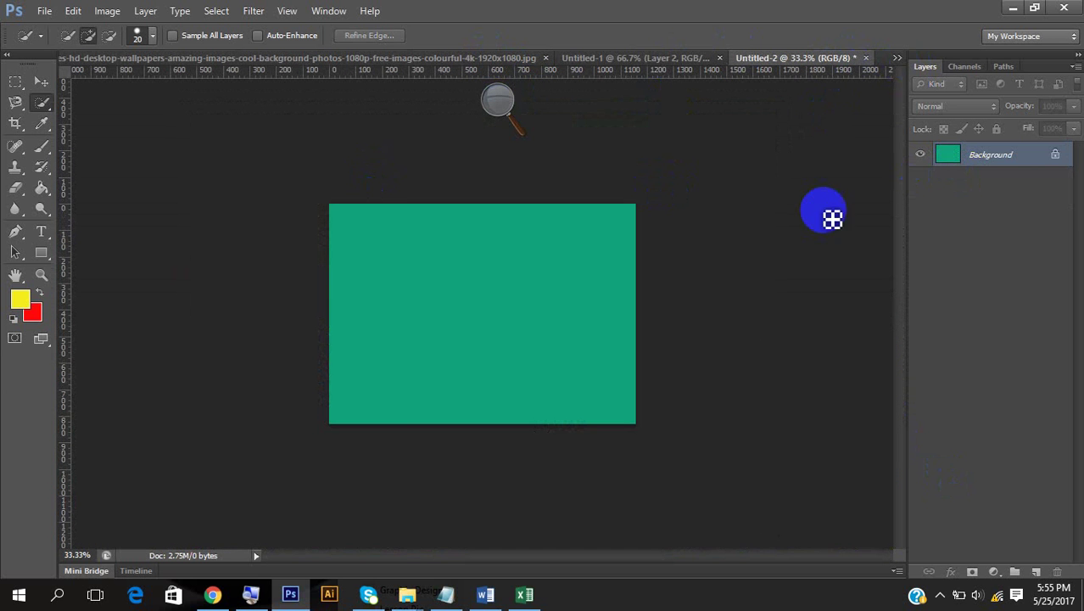
key("ctrl+plus")
key("ctrl+plus")
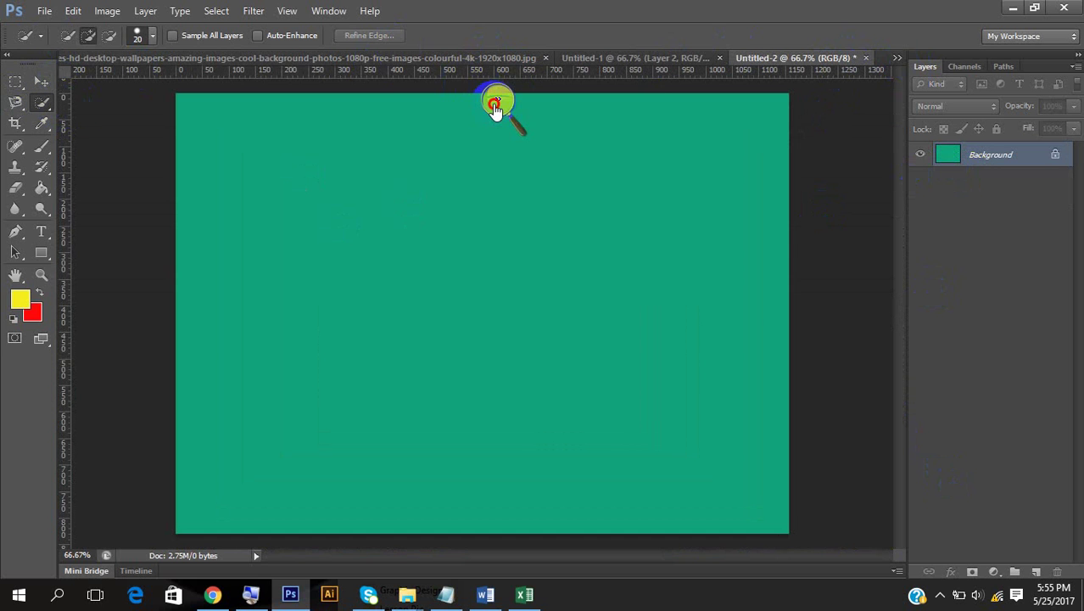
key("super+plus")
left_click_drag(14, 82, 91, 100)
left_click_drag(262, 141, 465, 337)
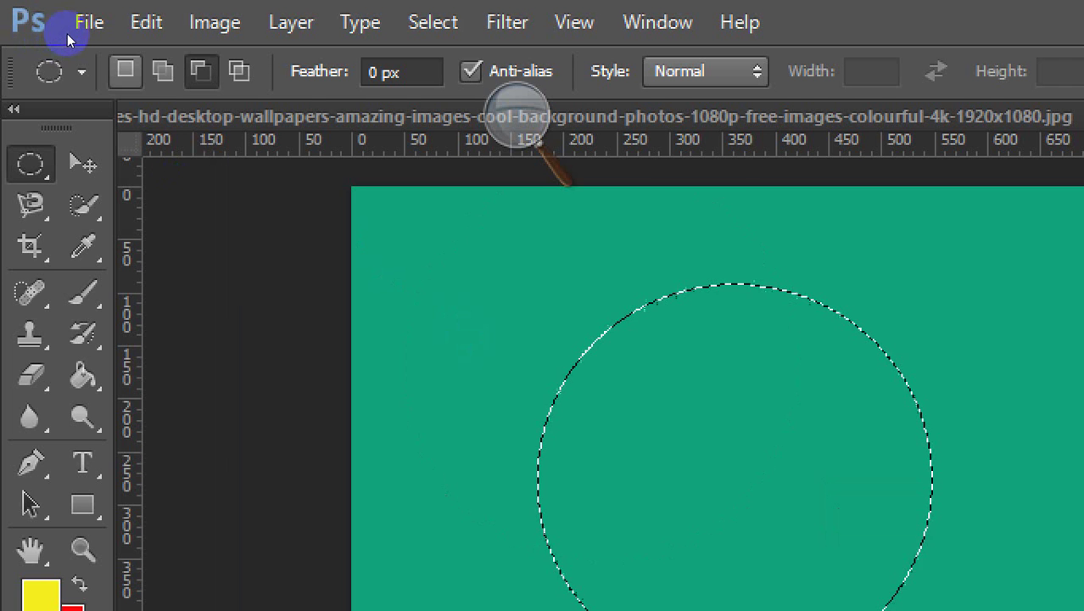
Switch the Elliptical Marquee between the new, add to and subtract from selection modes to compare them
left_click(126, 71)
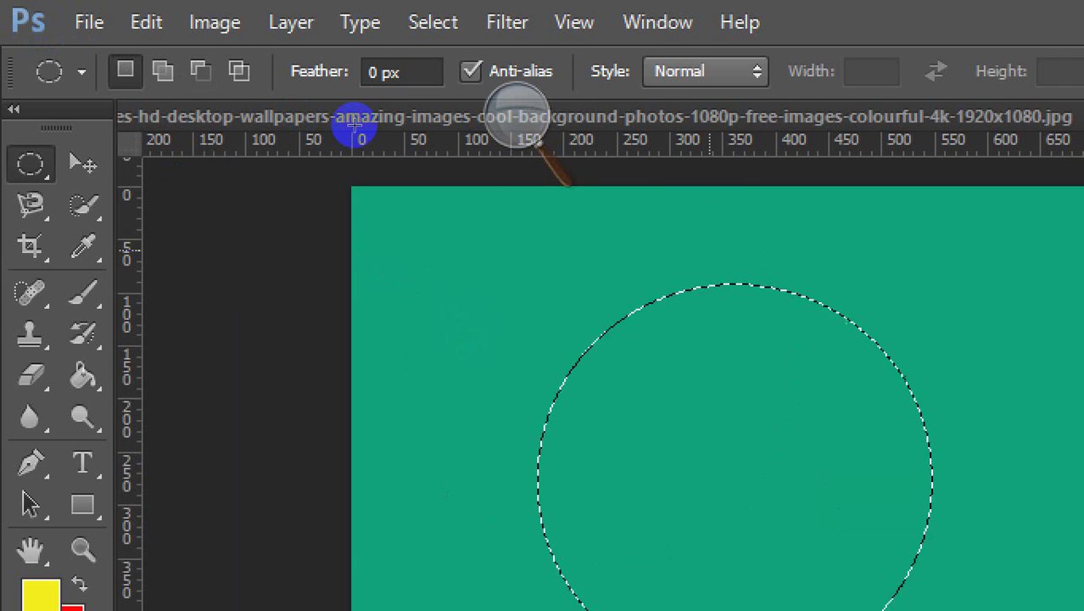
left_click(163, 71)
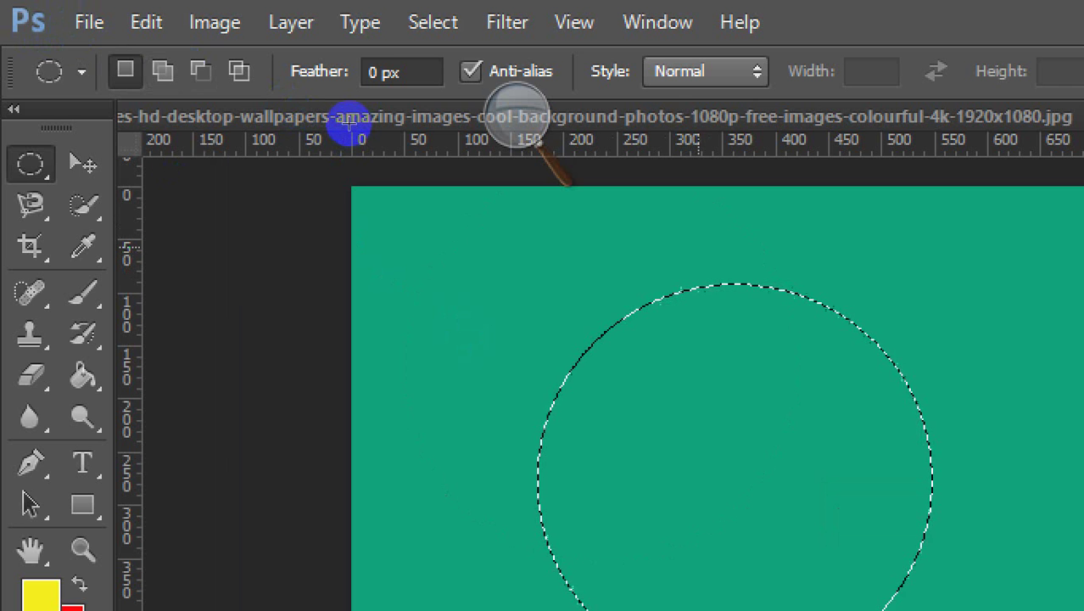
key("alt")
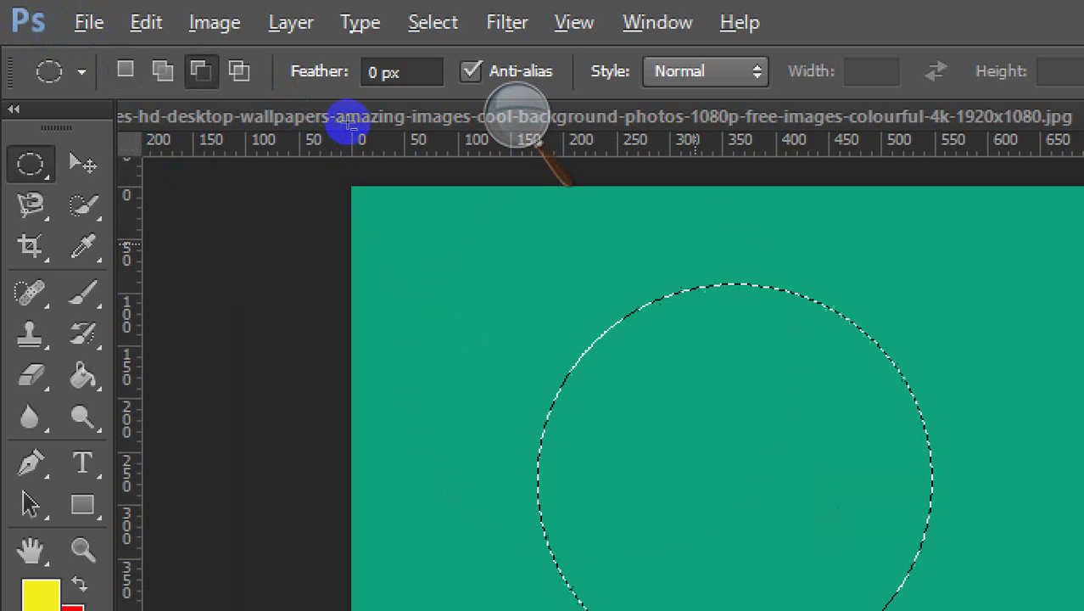
left_click(125, 72)
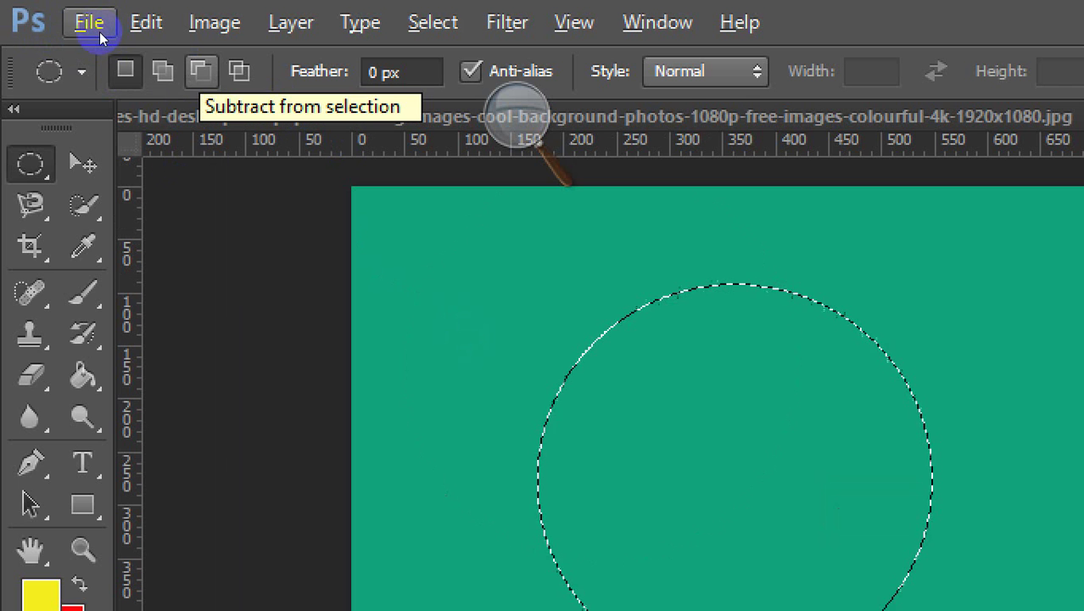
key("shift")
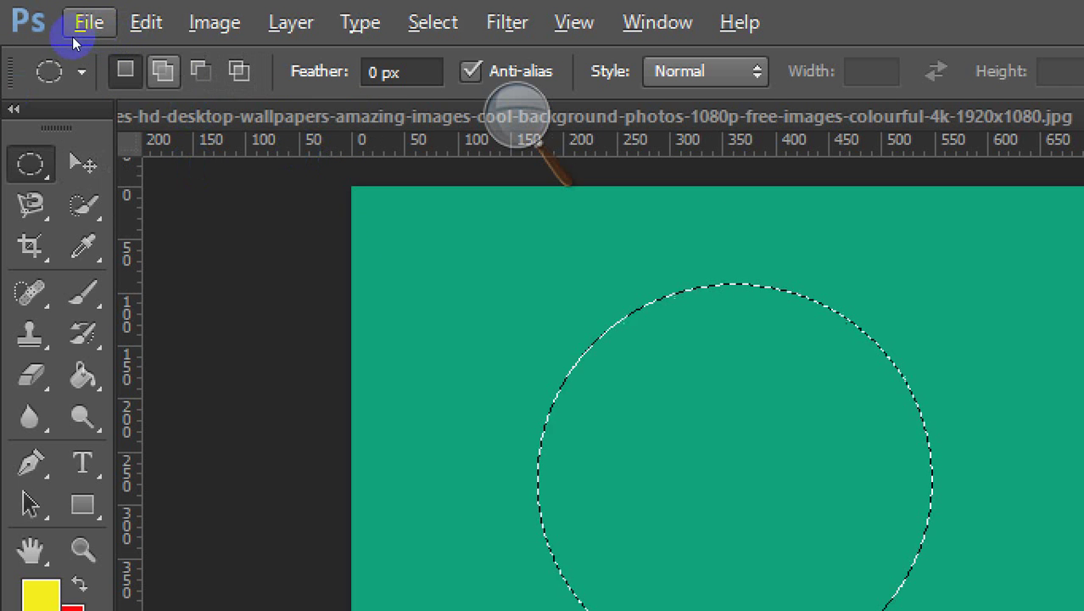
key("alt")
key("shift")
key("alt")
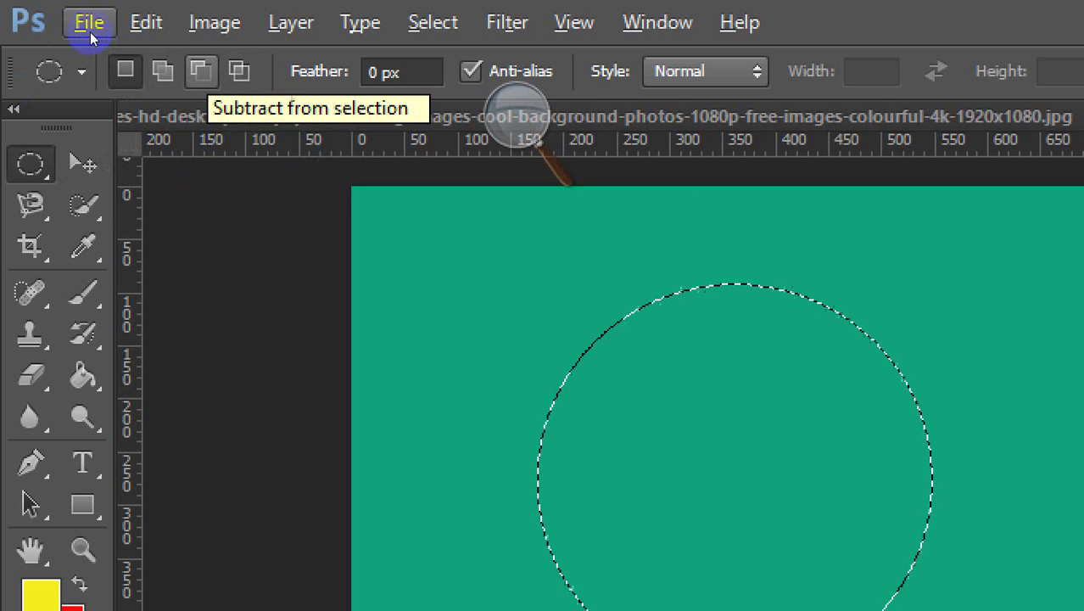
Add two smaller overlapping ellipses to the circular selection, at its upper-left and upper-right edges
key("shift")
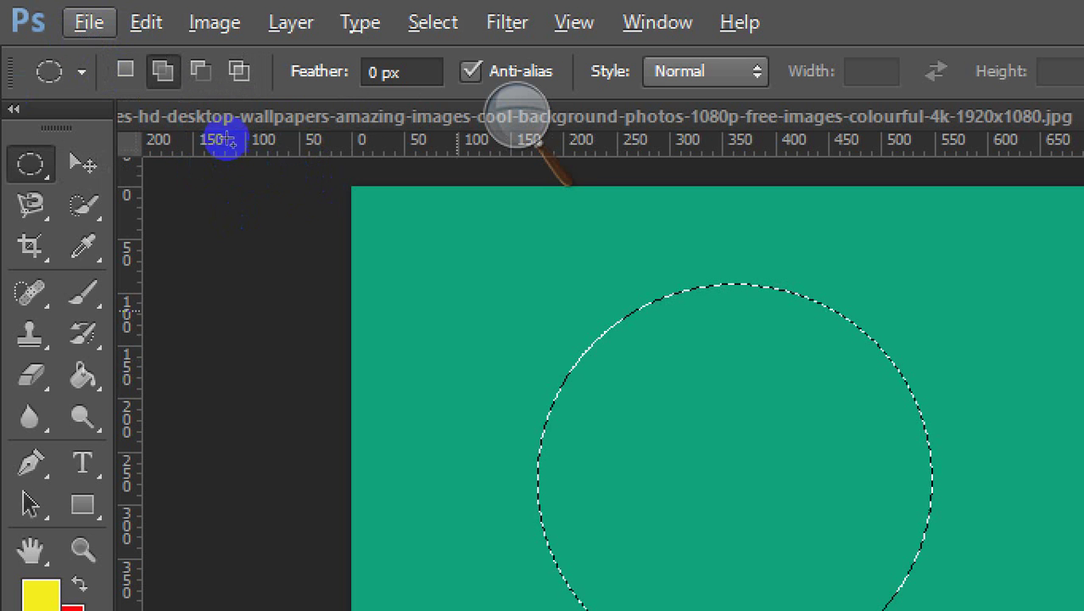
left_click_drag(435, 212, 617, 387)
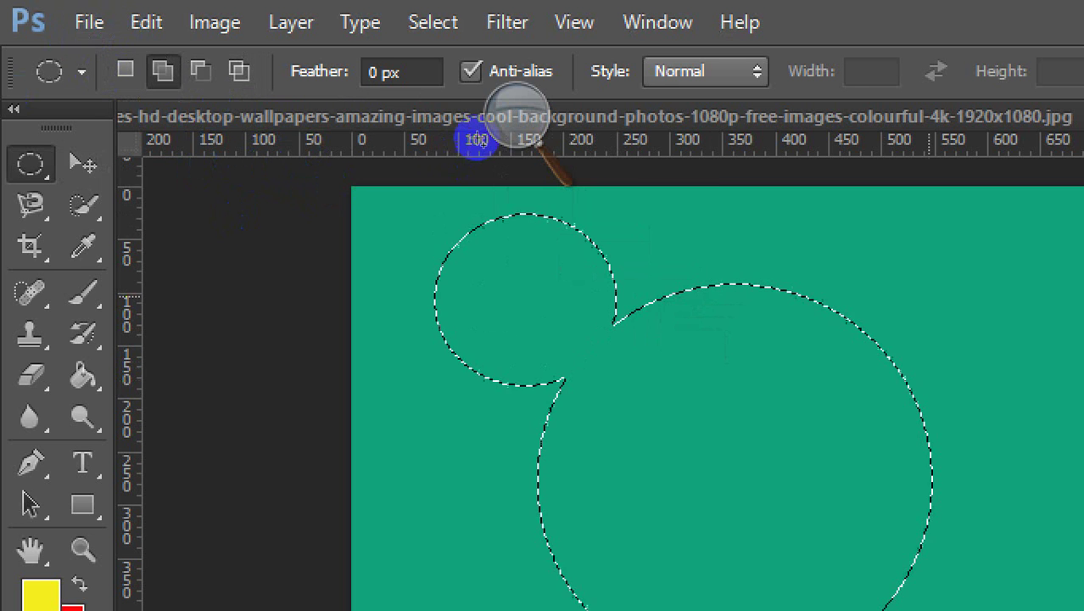
left_click_drag(981, 226, 751, 396)
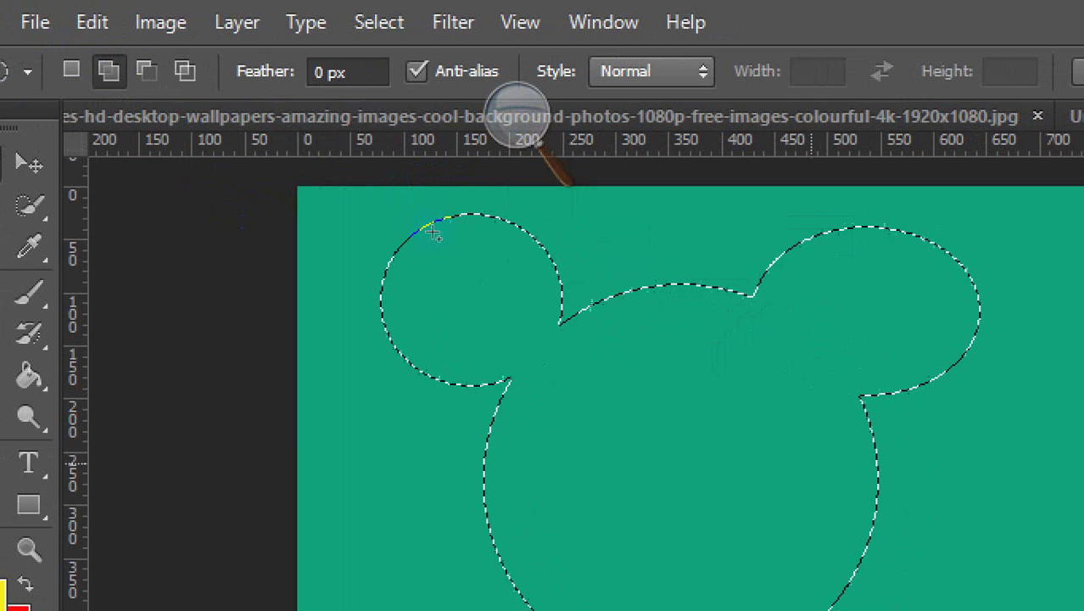
Subtract elliptical areas from the combined selection around its upper-left lobe
key("alt")
left_click_drag(327, 157, 473, 301)
left_click_drag(388, 286, 425, 310)
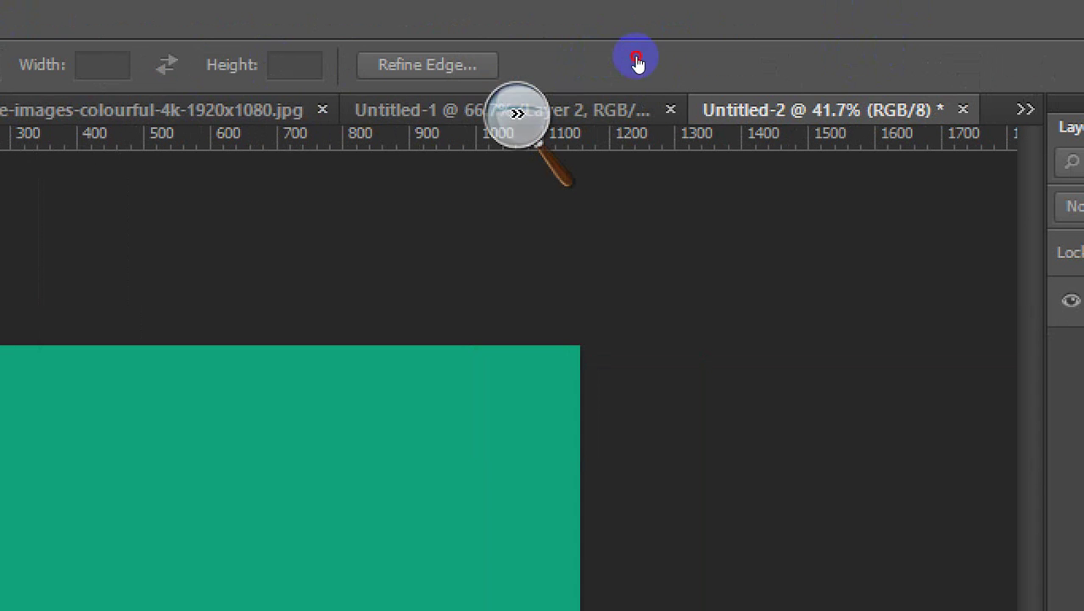
Return the screen Magnifier to 100% and look through the open documents, ending on Untitled-2
key("super+Escape")
left_click_drag(667, 54, 679, 200)
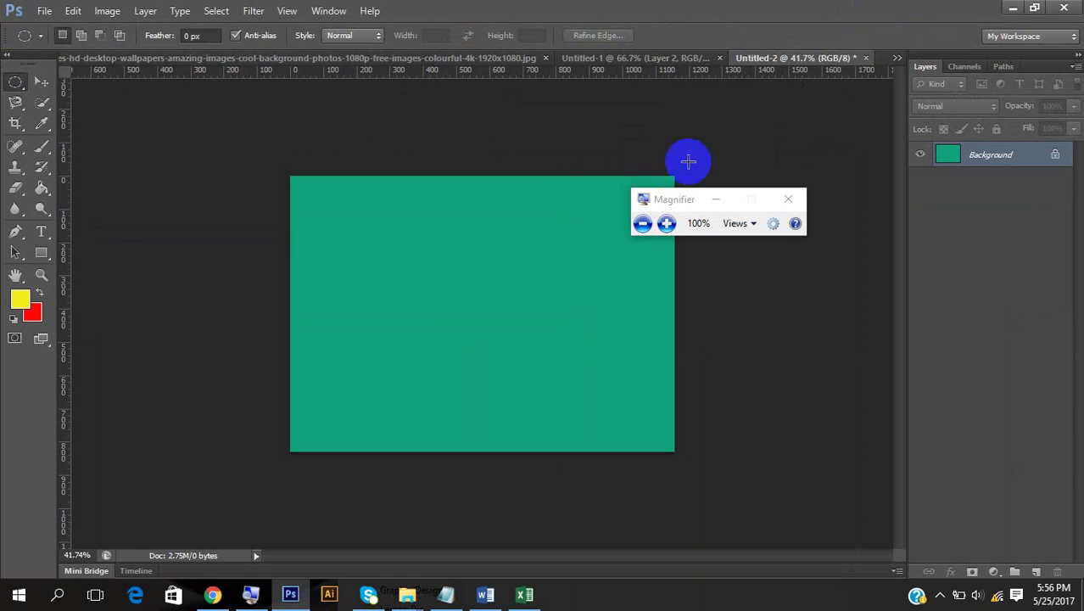
left_click(214, 59)
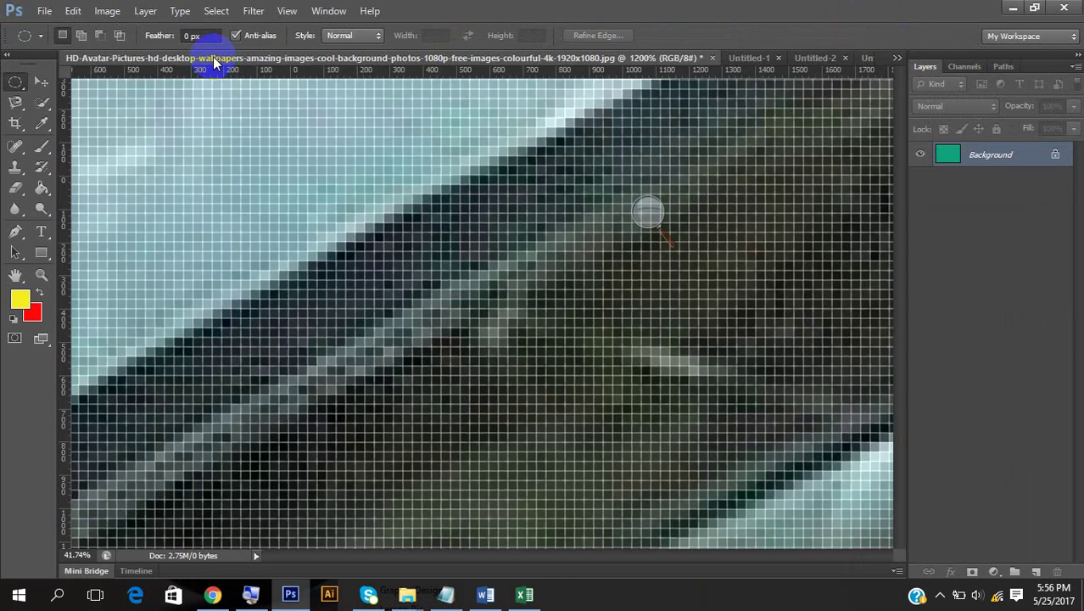
left_click(768, 59)
left_click(839, 59)
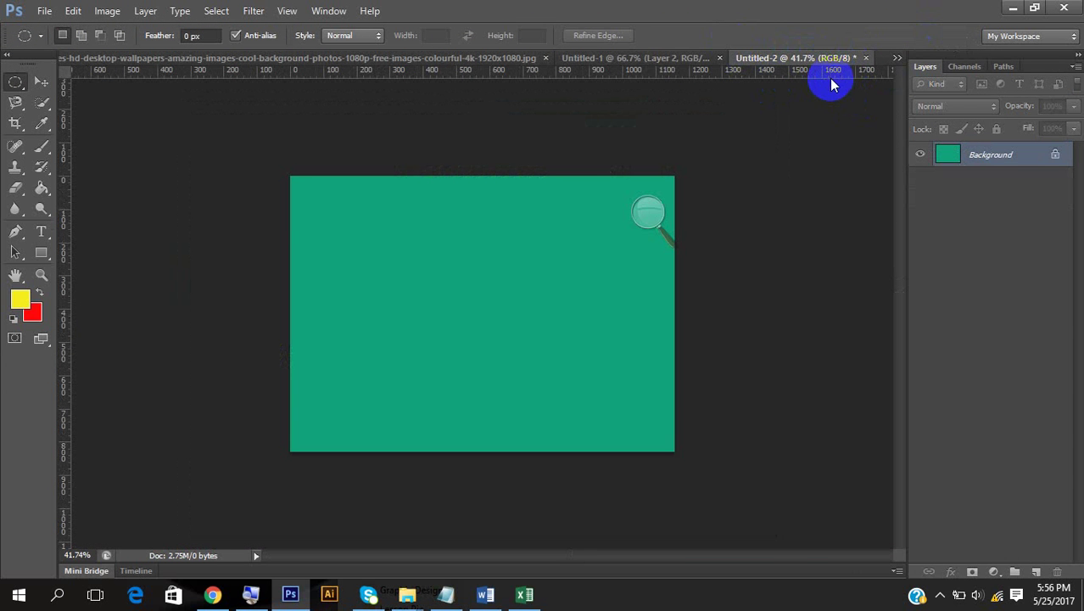
Magnify the screen to 200% and switch to pear-01.jpg through the list of open documents
left_click(650, 212)
left_click(666, 224)
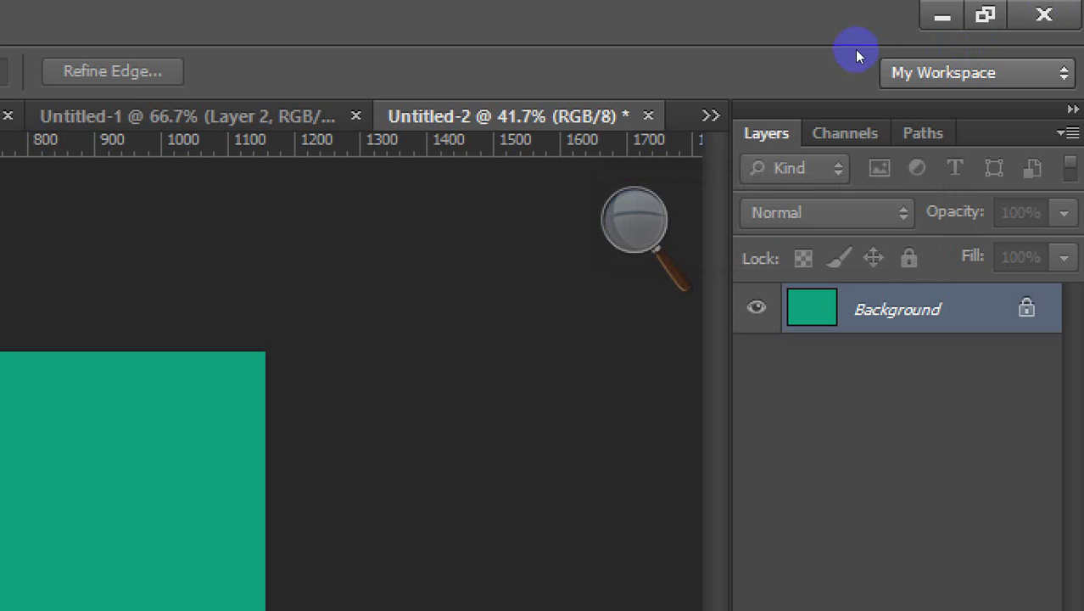
left_click(710, 115)
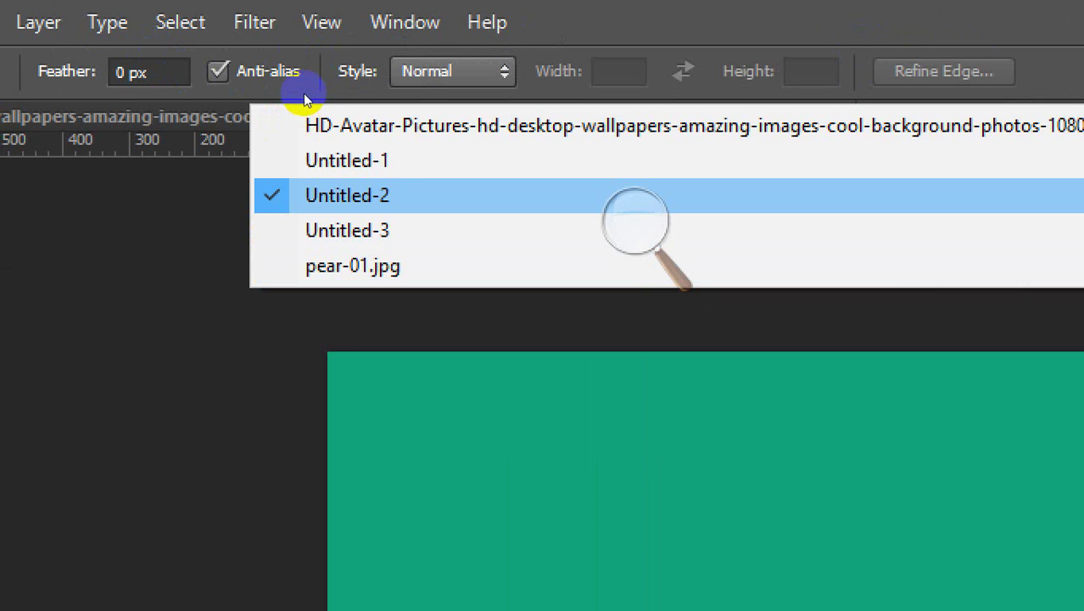
left_click(185, 81)
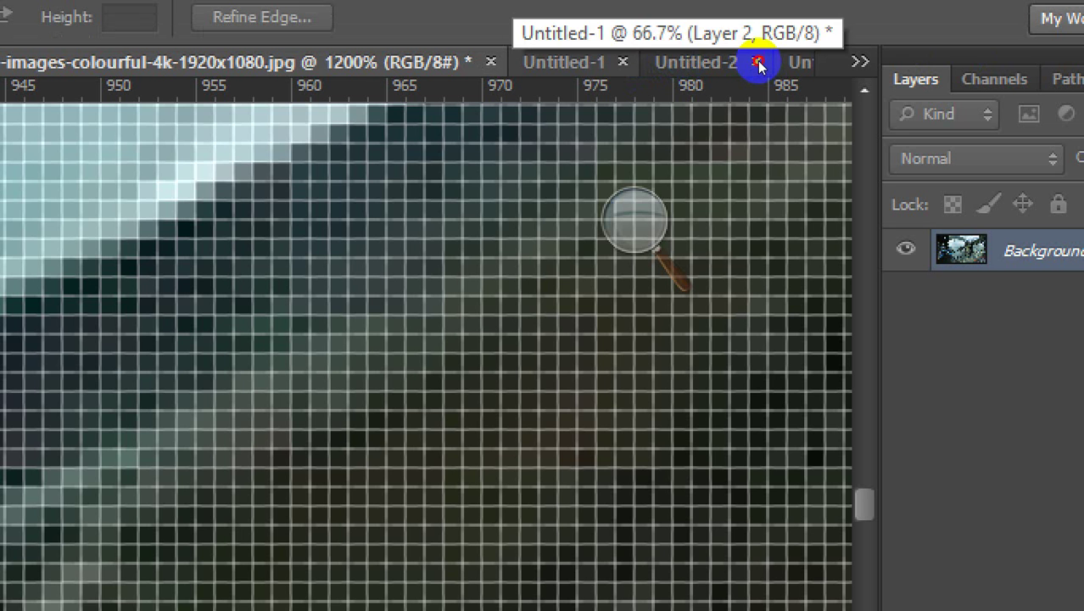
key("ctrl+Tab")
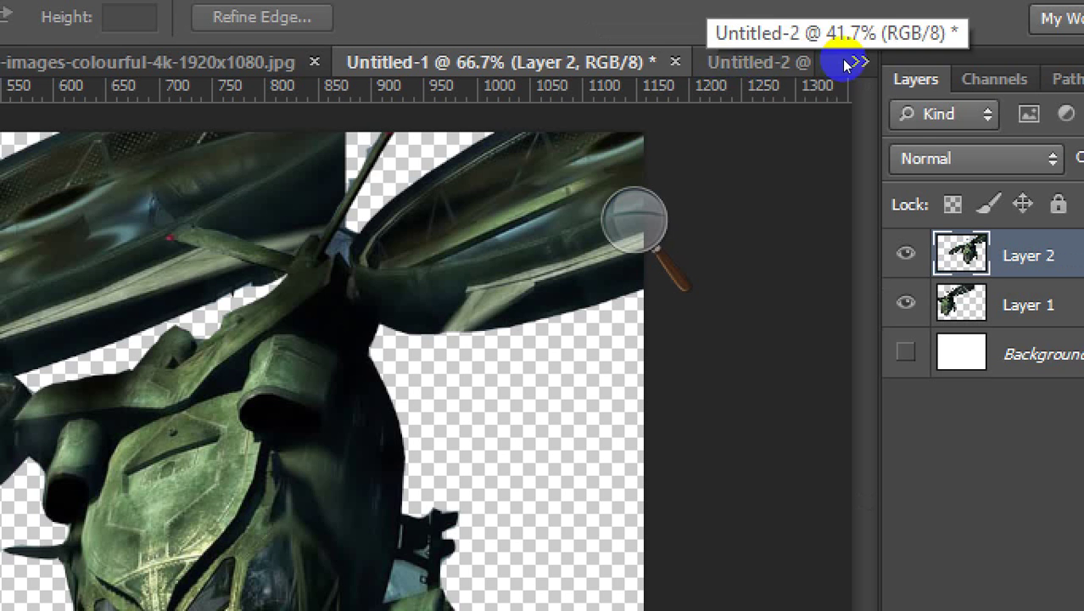
left_click(857, 62)
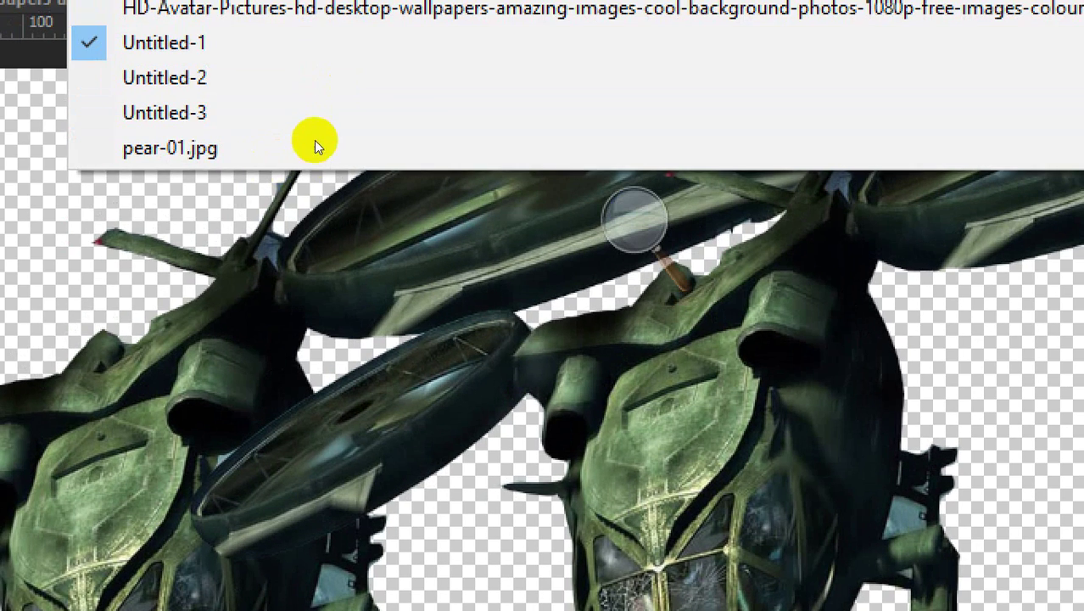
left_click(314, 145)
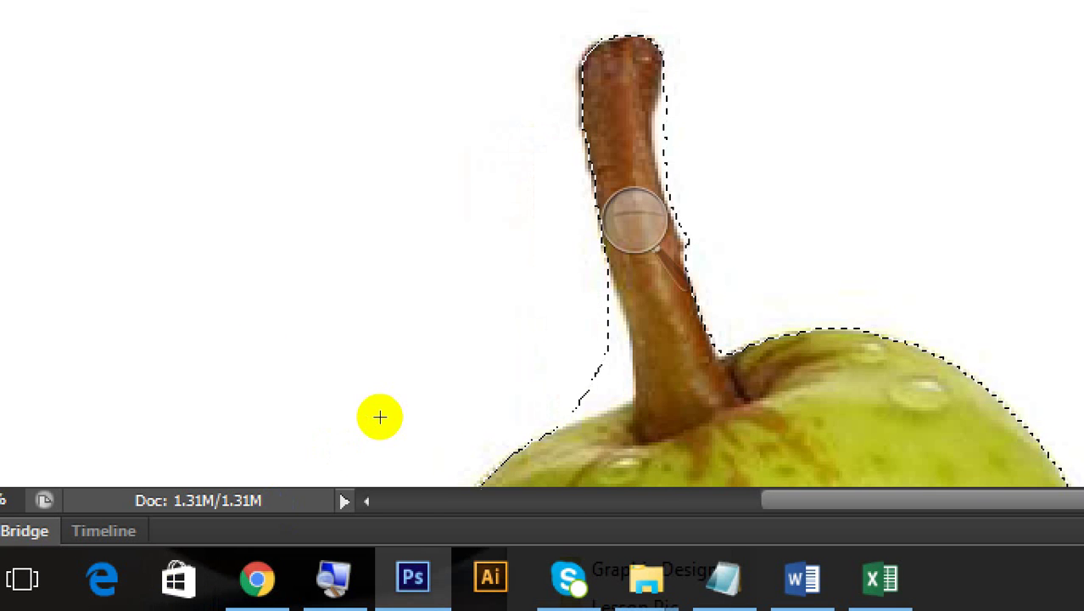
Return the screen Magnifier to 100% and inspect the selection outline around the pear's body and base
key("super+minus")
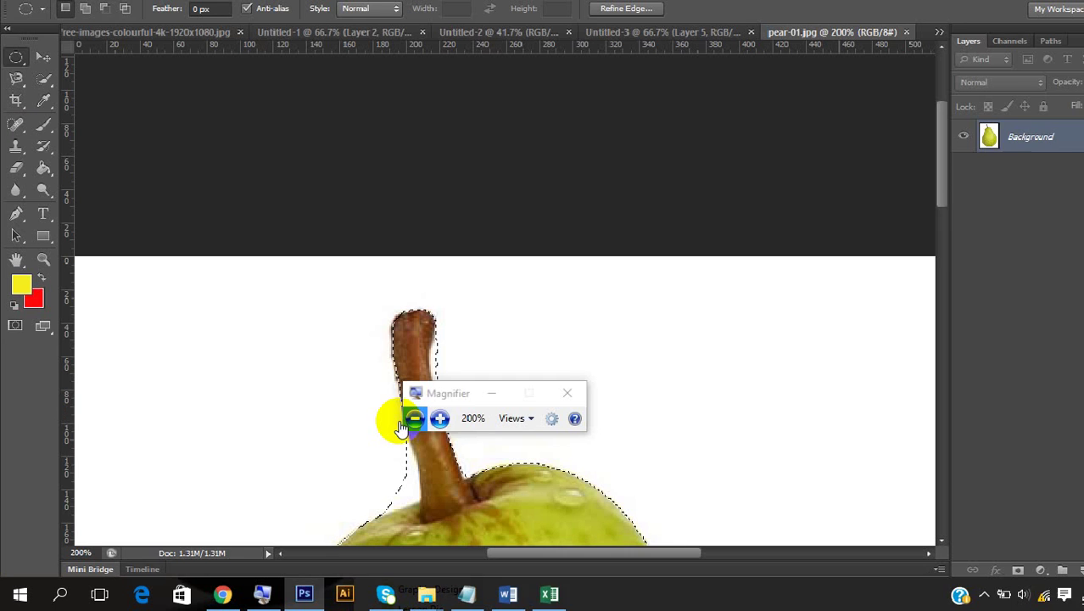
left_click_drag(427, 402, 652, 263)
left_click_drag(442, 392, 438, 287)
scroll(435, 346, "down", 5)
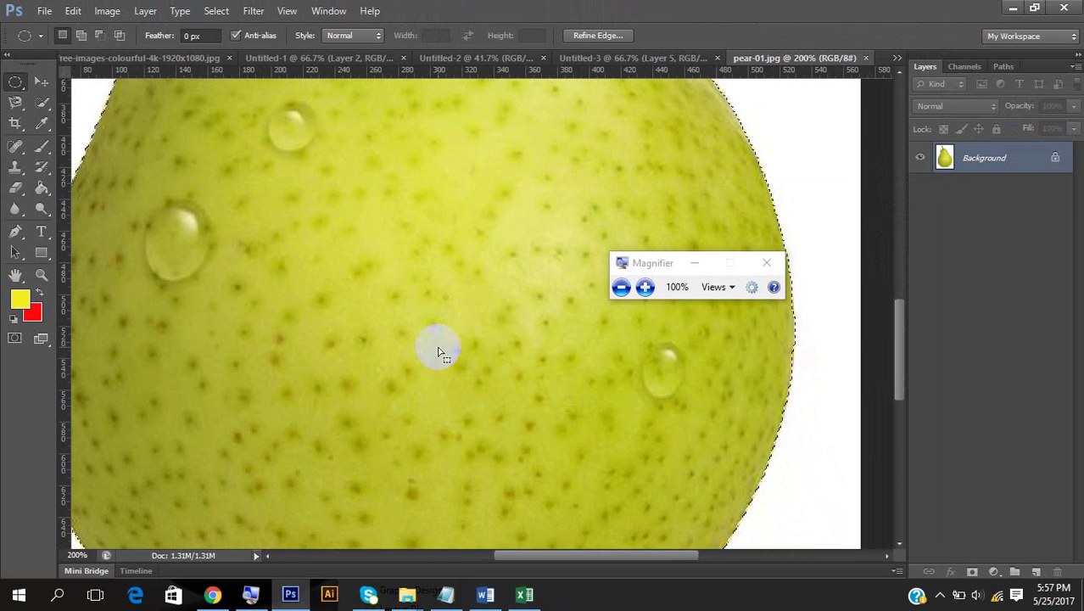
scroll(436, 347, "down", 2)
scroll(439, 351, "down", 2)
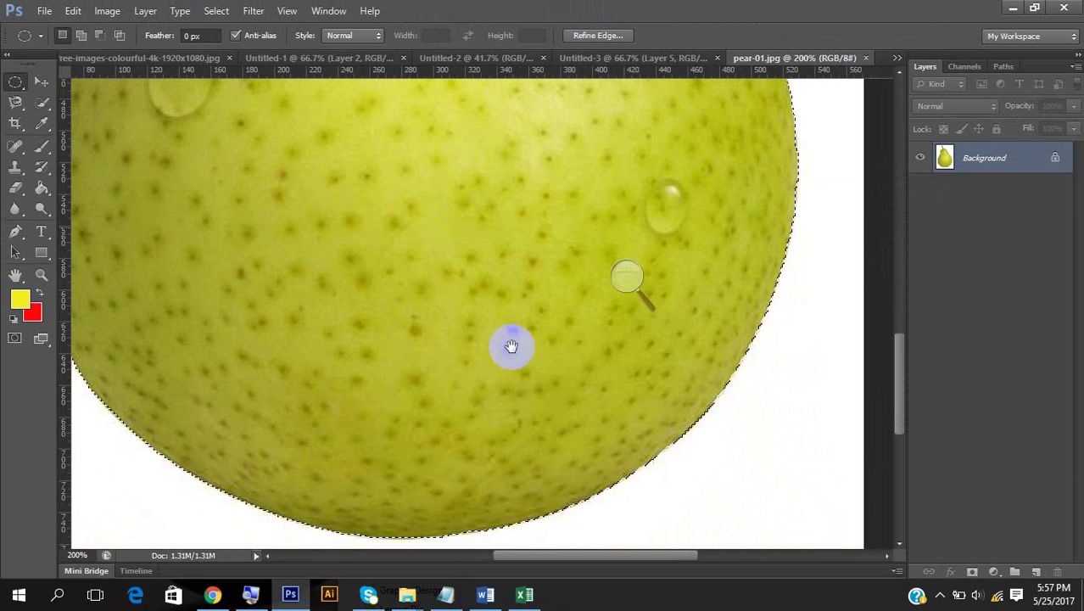
left_click_drag(348, 189, 409, 212)
scroll(304, 252, "up", 5)
Activate the Quick Selection tool and zoom to 400% on the white area selected beside the pear's stem
left_click(44, 106)
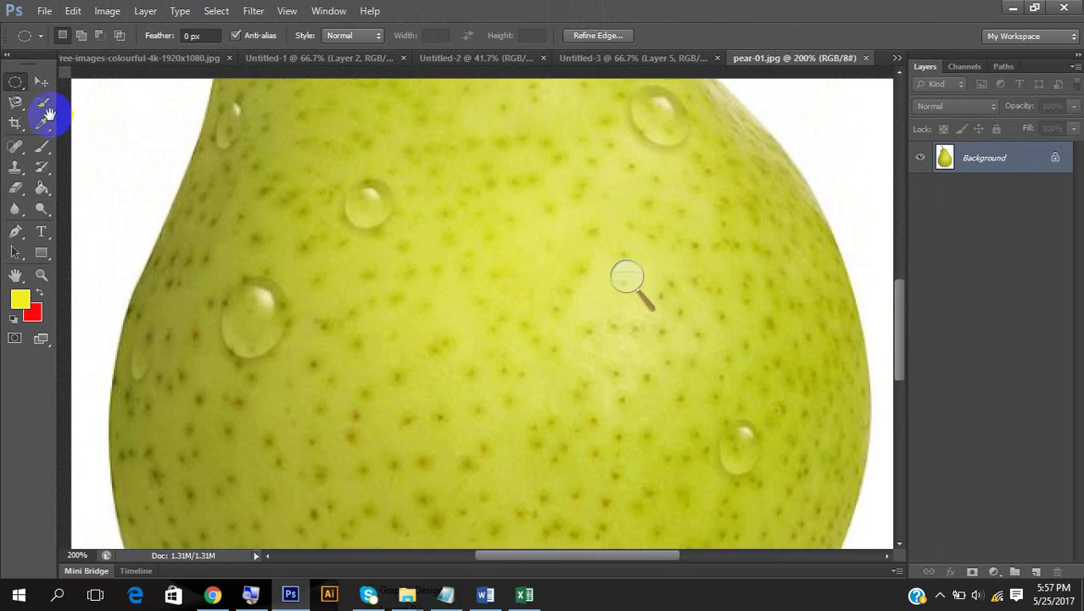
left_click(494, 203)
scroll(494, 204, "up", 5)
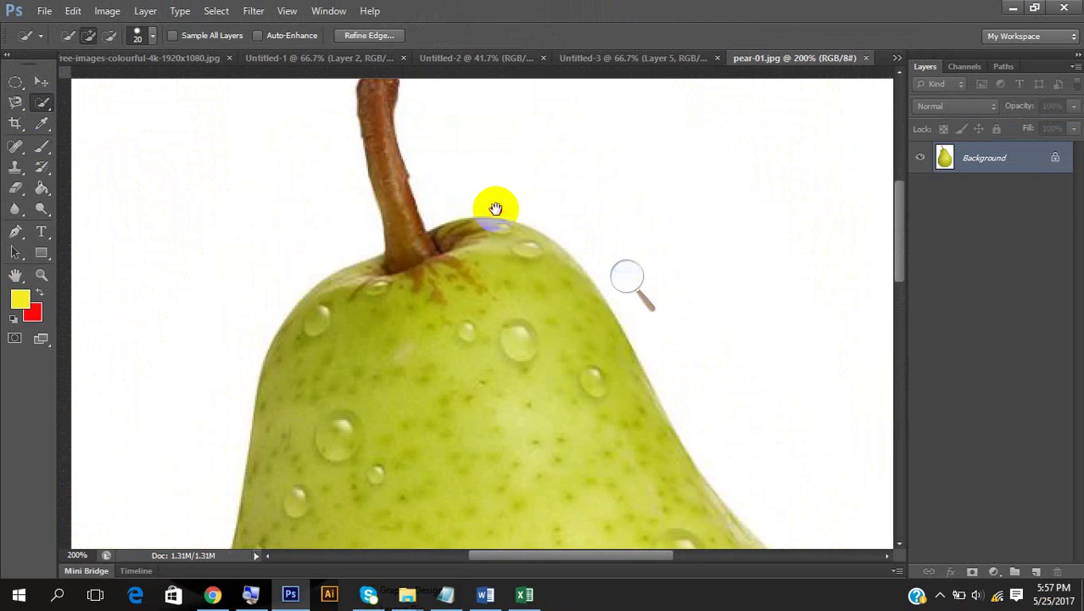
key("ctrl+plus")
key("ctrl+plus")
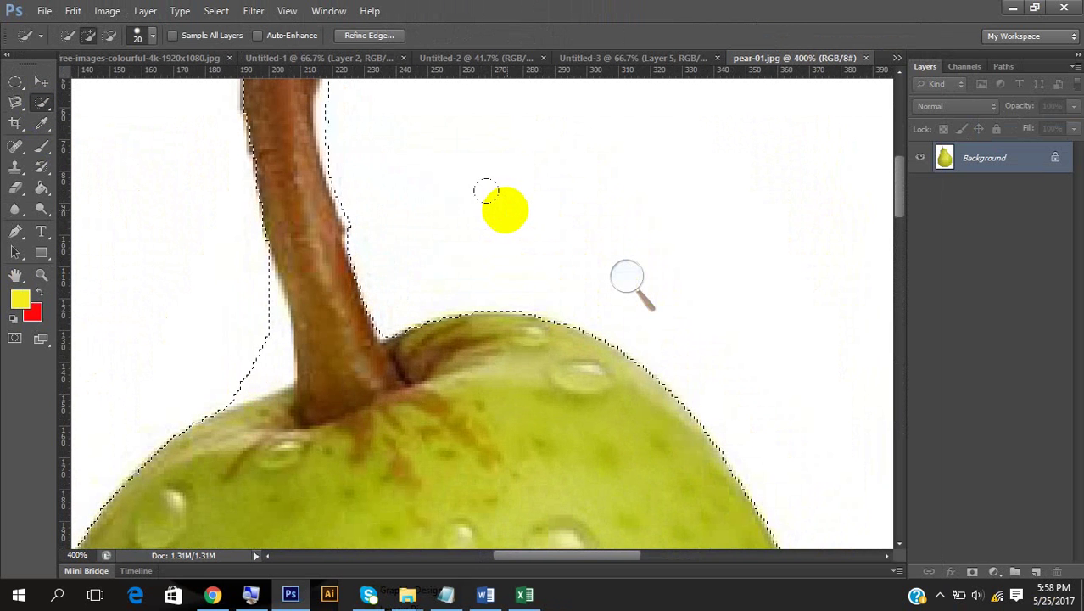
left_click(292, 273)
left_click_drag(272, 254, 233, 324)
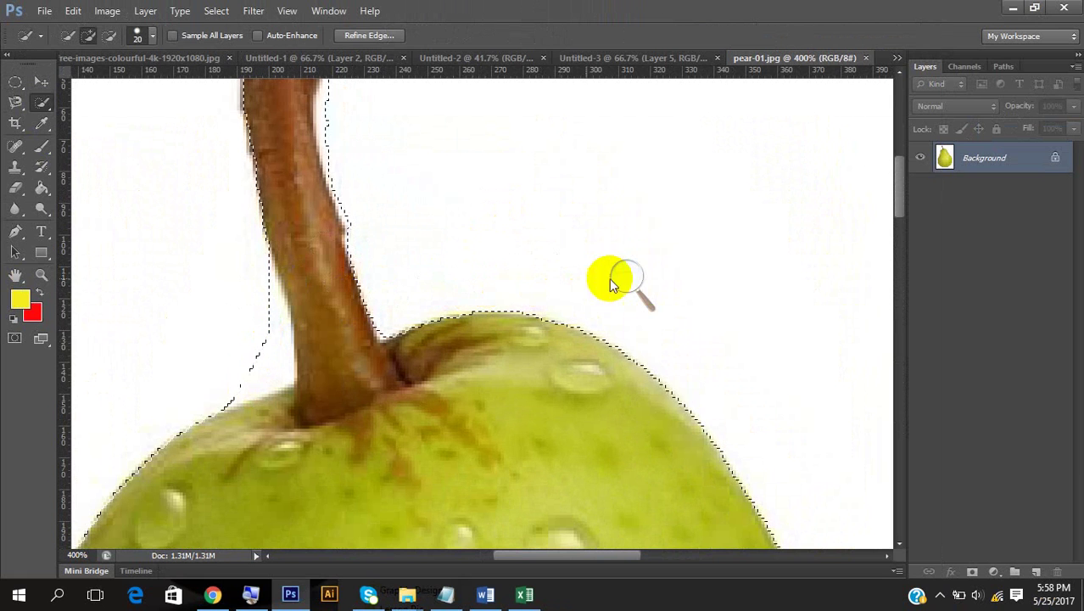
Magnify the screen and subtract the white area beside the base of the pear's stem from the Quick Selection
left_click(626, 280)
left_click(645, 284)
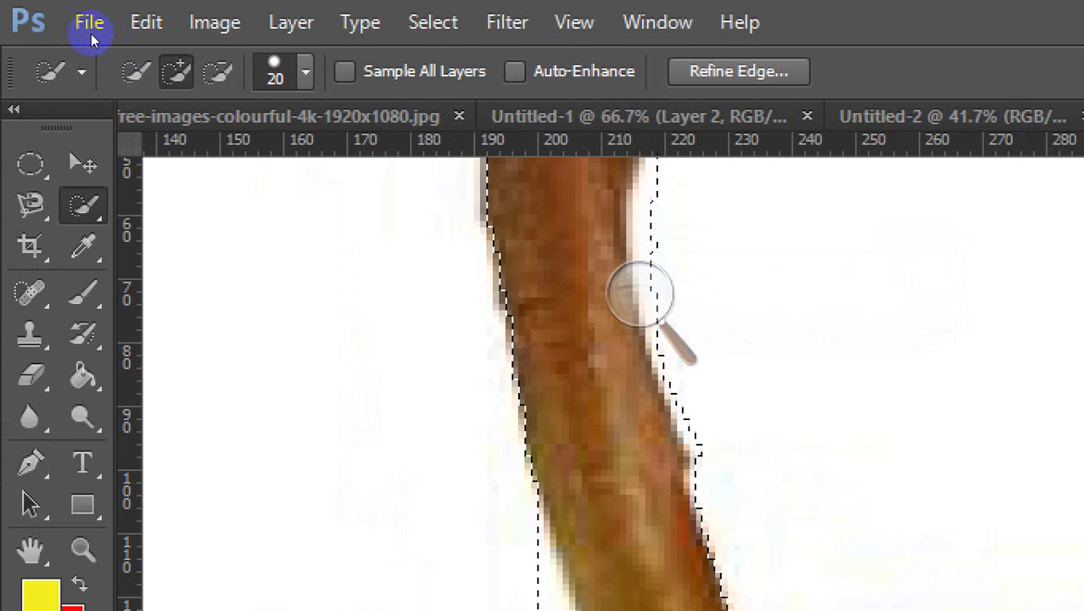
left_click(217, 71)
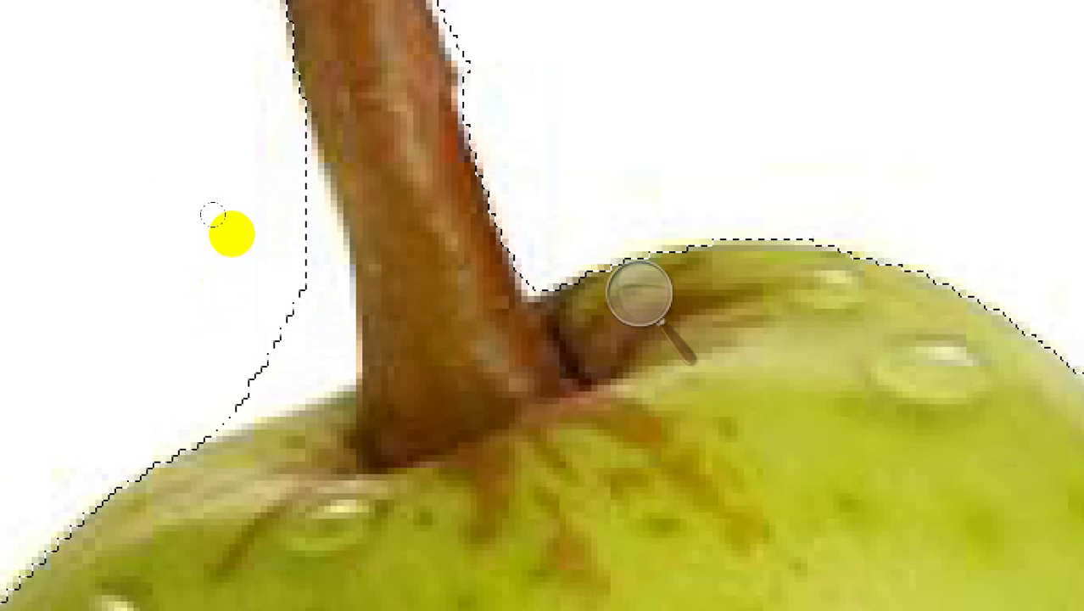
mouse_move(230, 232)
left_mouse_down()
mouse_move(218, 202)
mouse_move(226, 248)
mouse_move(206, 295)
mouse_move(215, 290)
mouse_move(233, 311)
mouse_move(253, 271)
mouse_move(242, 306)
mouse_move(265, 277)
mouse_move(260, 321)
left_mouse_up()
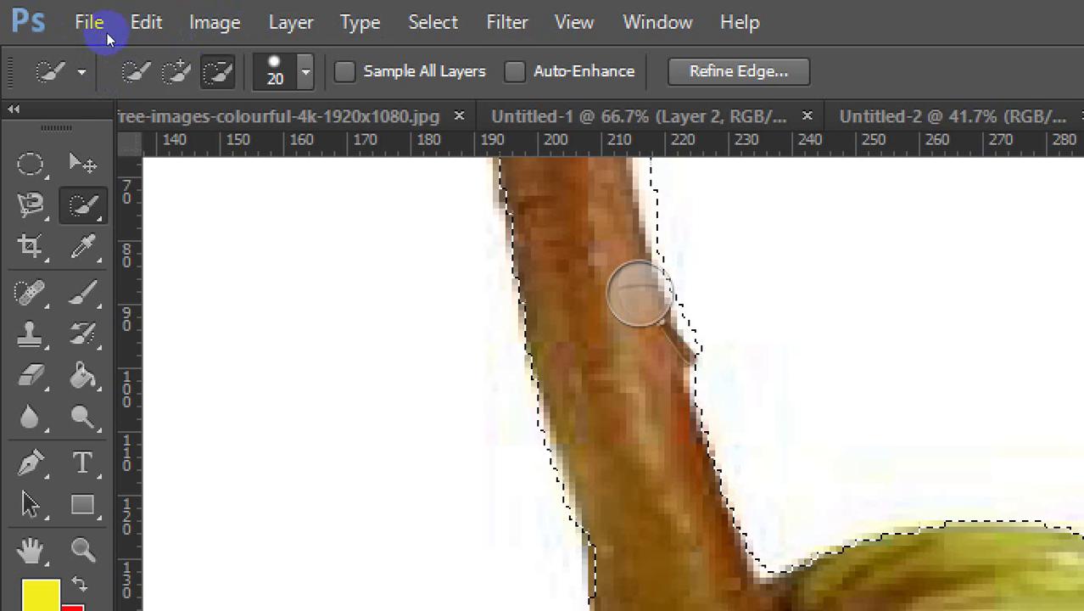
Switch Quick Selection to add mode and paint the white background on both sides of the stem into the selection
left_click(176, 71)
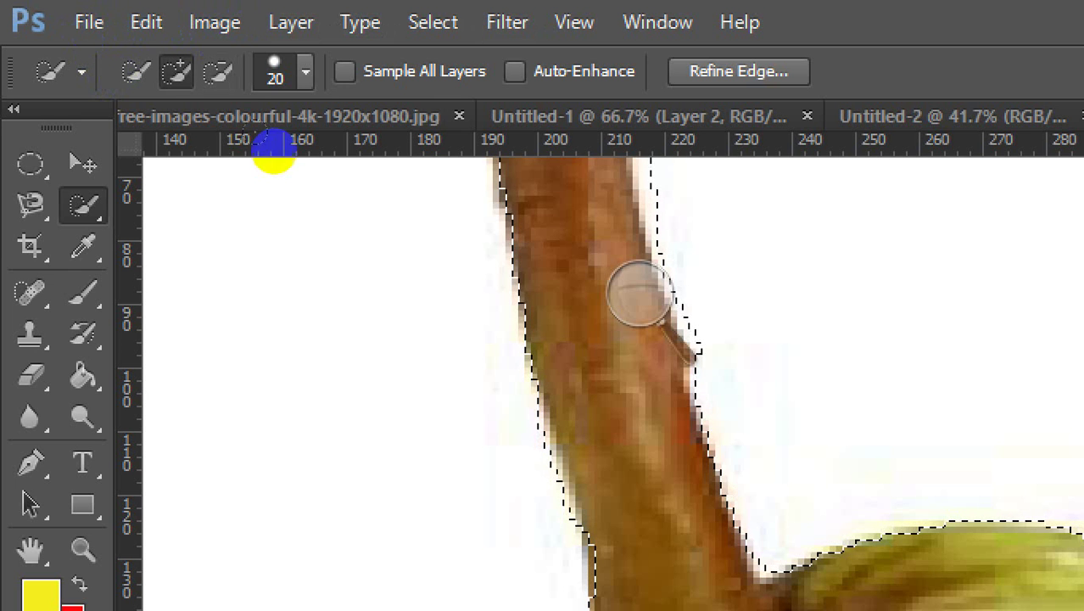
mouse_move(247, 166)
left_mouse_down()
mouse_move(206, 203)
mouse_move(230, 196)
mouse_move(237, 247)
mouse_move(216, 184)
mouse_move(199, 177)
mouse_move(263, 185)
mouse_move(308, 73)
left_mouse_up()
mouse_move(345, 168)
left_mouse_down()
mouse_move(328, 202)
mouse_move(359, 242)
left_mouse_up()
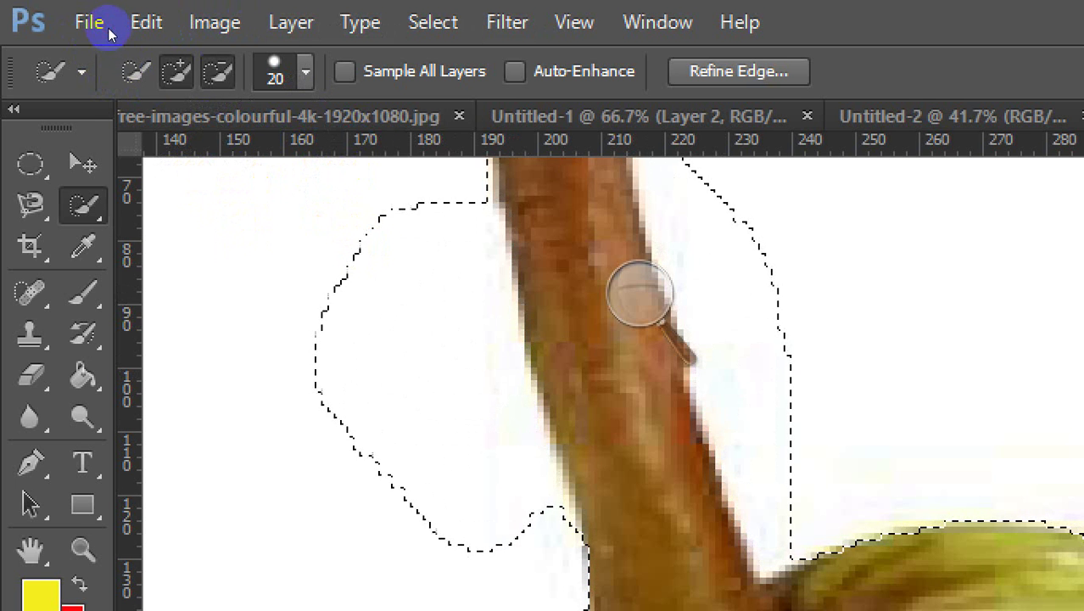
Switch Quick Selection to subtract mode and paint the white background on both sides of the stem out of the selection
left_click(217, 70)
left_click_drag(360, 134, 367, 194)
mouse_move(153, 136)
left_mouse_down()
mouse_move(185, 166)
mouse_move(364, 174)
mouse_move(345, 210)
mouse_move(468, 170)
left_mouse_up()
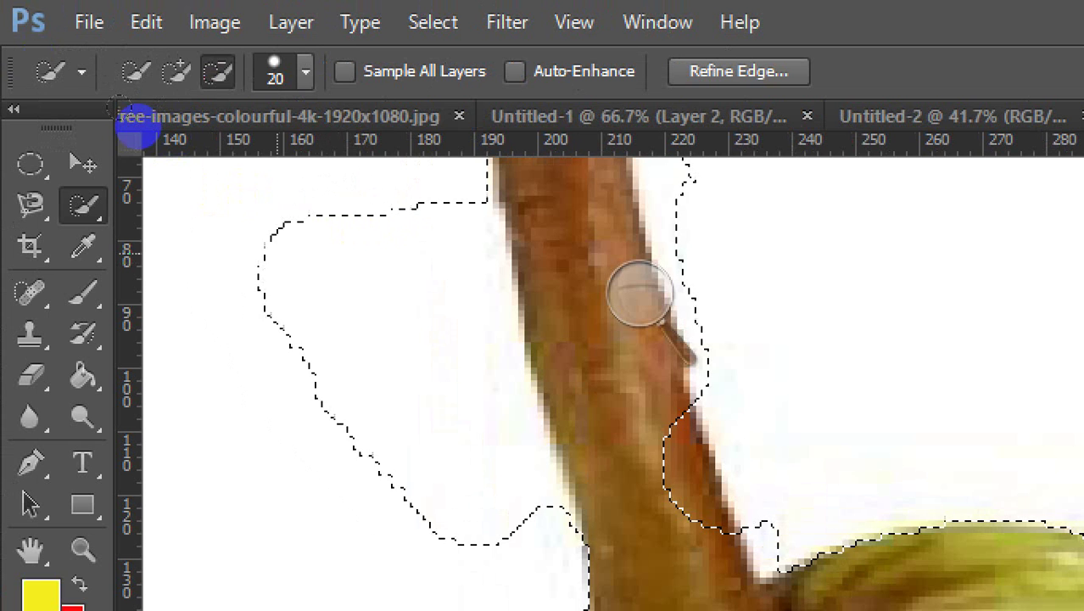
mouse_move(134, 136)
left_mouse_down()
mouse_move(145, 213)
mouse_move(157, 206)
mouse_move(150, 261)
mouse_move(177, 164)
mouse_move(127, 120)
mouse_move(126, 208)
mouse_move(174, 255)
left_mouse_up()
key("alt")
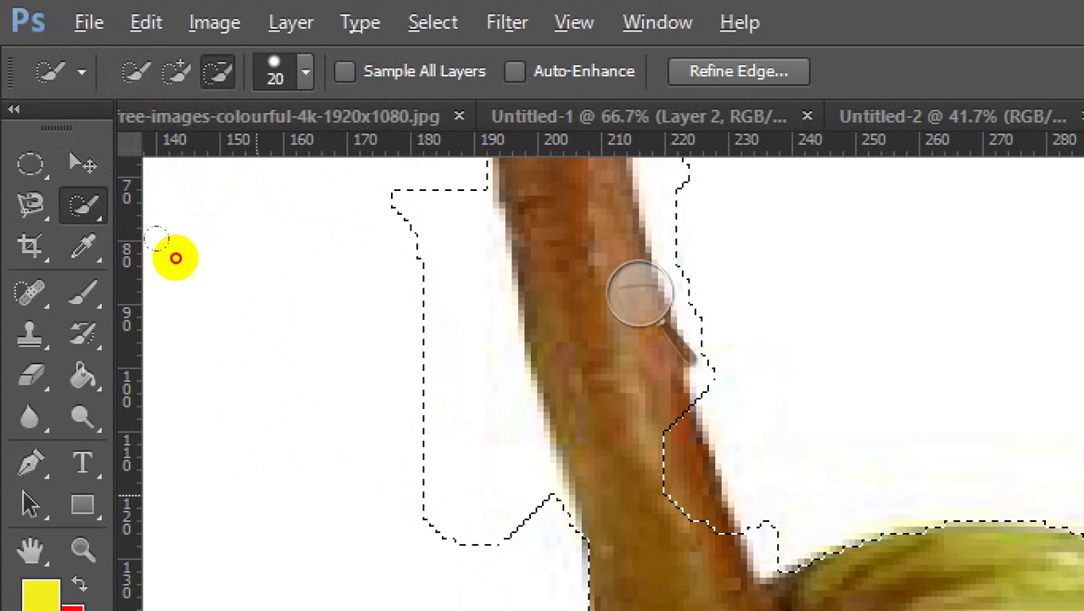
mouse_move(223, 220)
left_mouse_down()
mouse_move(208, 121)
mouse_move(213, 159)
mouse_move(218, 121)
mouse_move(224, 168)
left_mouse_up()
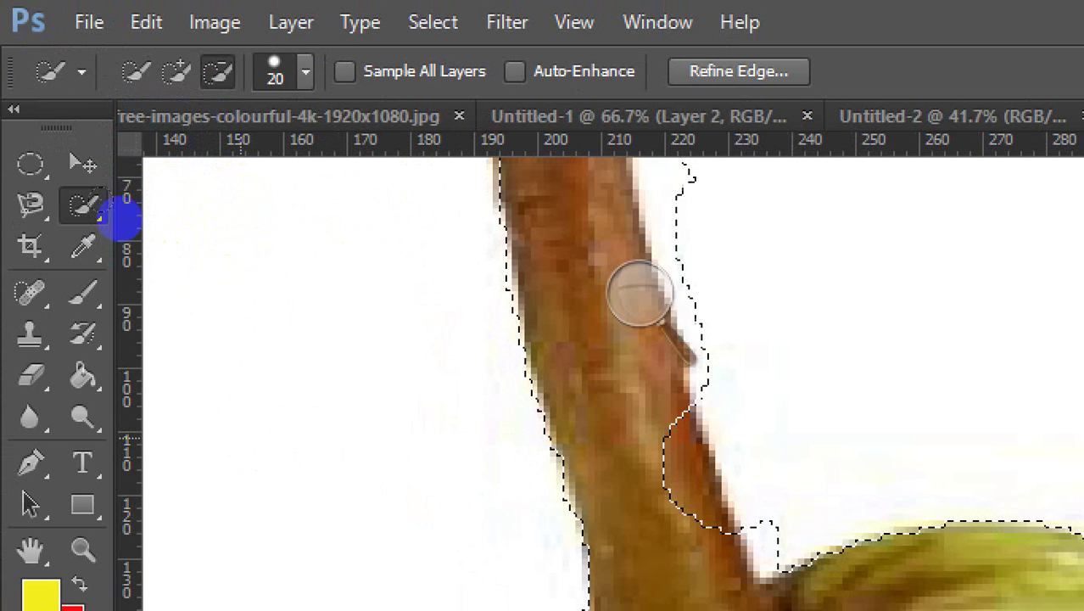
Reduce the brush size to 3 and subtract the white strip along the right edge of the stem
scroll(121, 218, "down", 3)
scroll(369, 236, "up", 7)
scroll(285, 327, "right", 6)
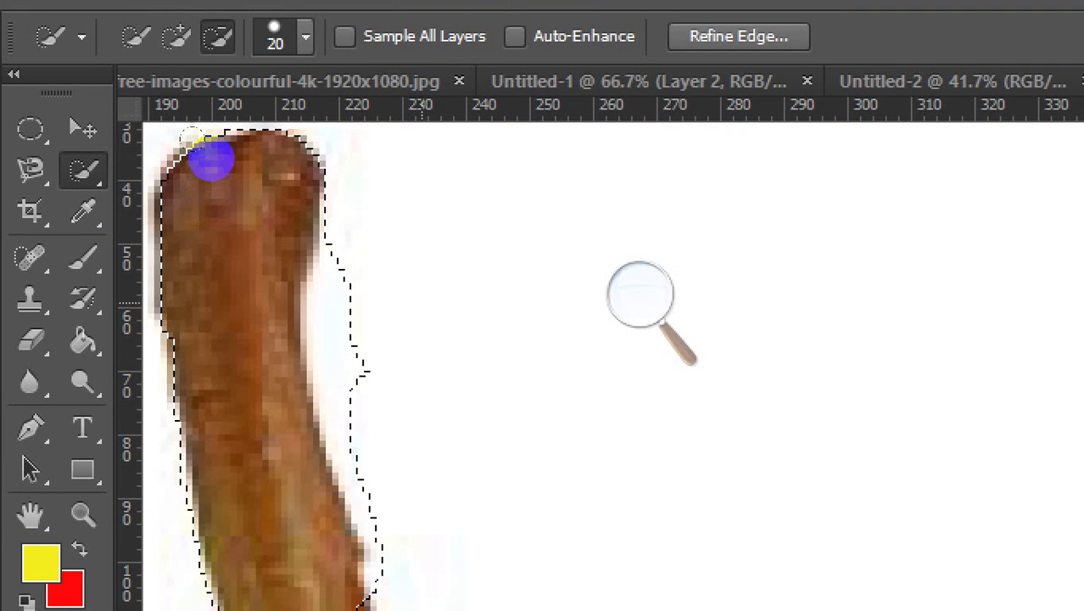
mouse_move(197, 142)
left_mouse_down()
mouse_move(213, 271)
mouse_move(256, 235)
mouse_move(219, 204)
mouse_move(283, 149)
mouse_move(185, 124)
mouse_move(430, 82)
left_mouse_up()
scroll(256, 235, "down", 4)
scroll(235, 222, "down", 3)
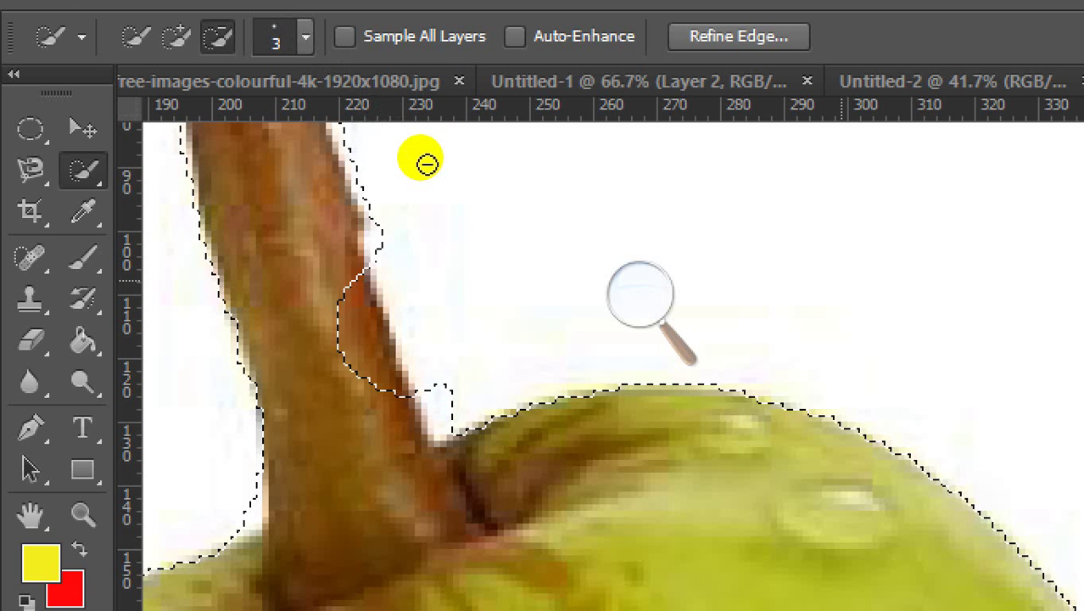
left_click(237, 155)
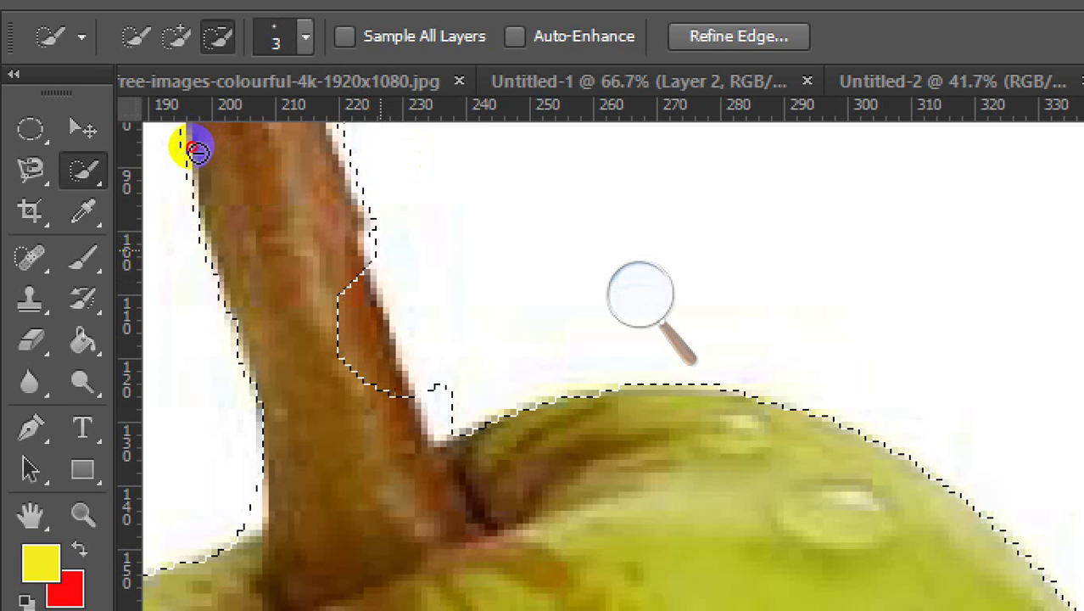
mouse_move(191, 127)
left_mouse_down()
mouse_move(176, 107)
mouse_move(236, 124)
left_mouse_up()
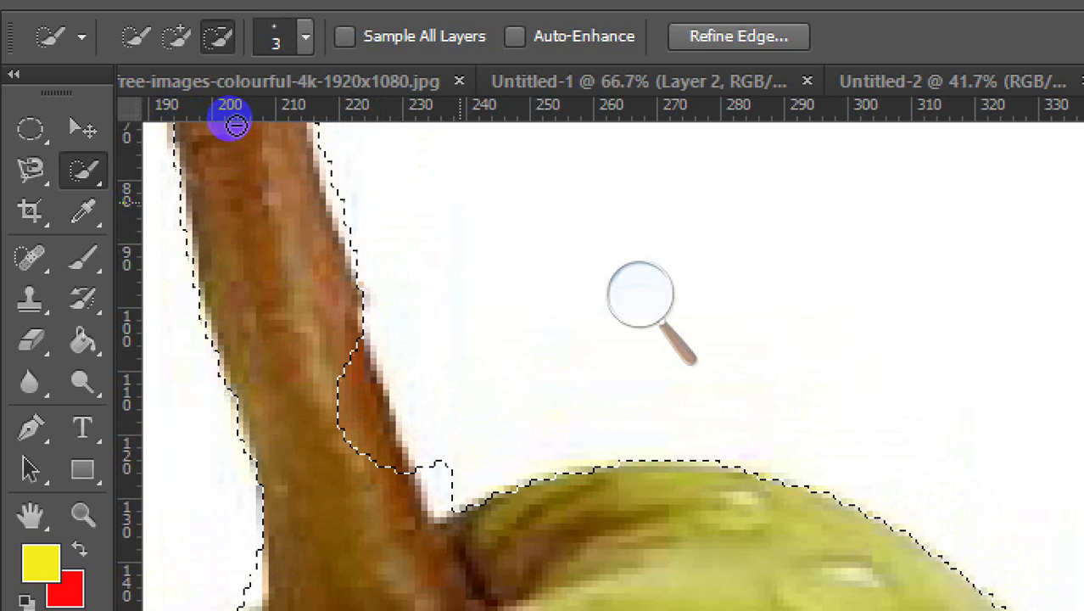
mouse_move(235, 125)
left_mouse_down()
mouse_move(298, 130)
mouse_move(283, 187)
mouse_move(268, 131)
left_mouse_up()
Enlarge the Quick Selection brush to 60 px, and raise its size to the maximum of 5000 px
key("bracketright")
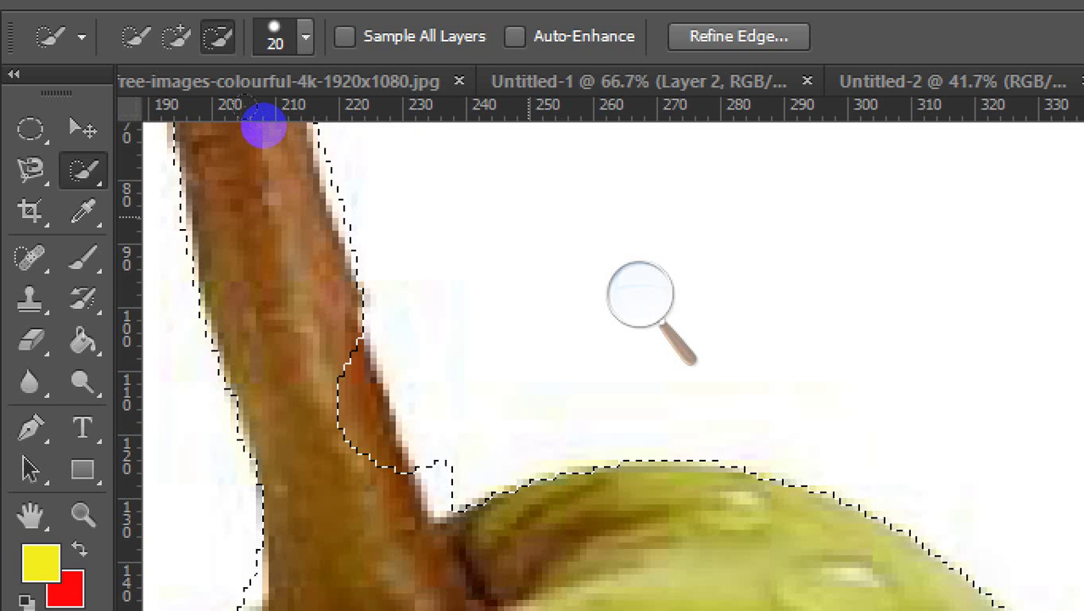
left_click(136, 37)
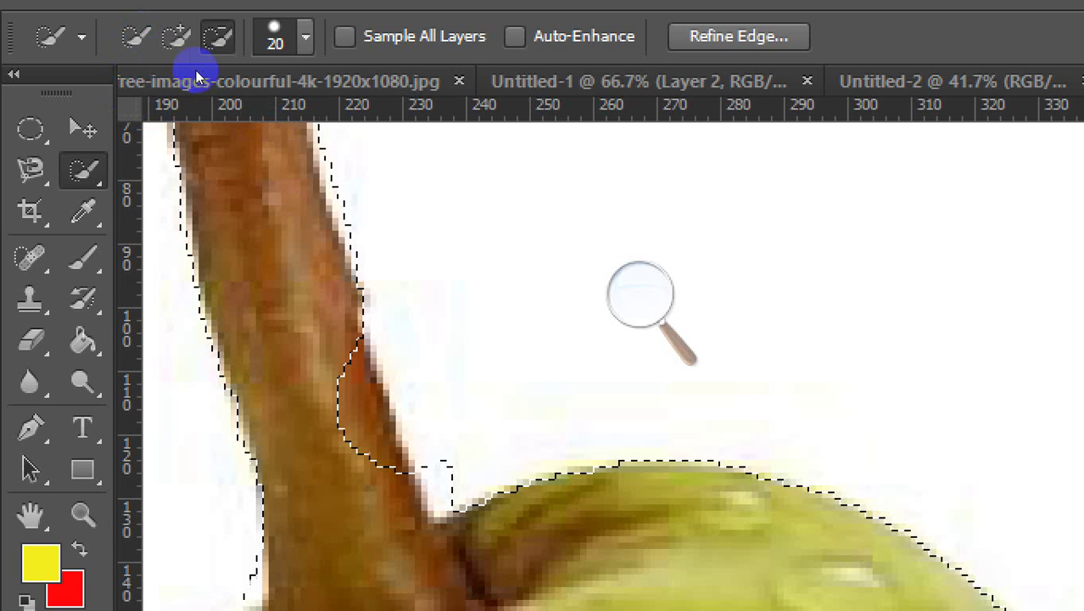
key("bracketright")
key("bracketright")
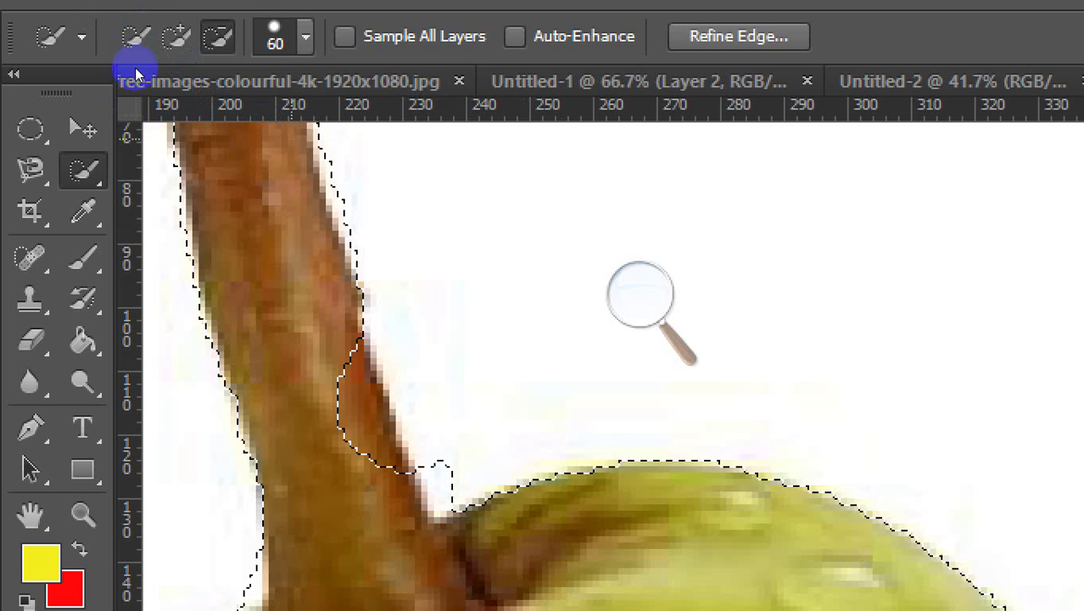
right_click(149, 36)
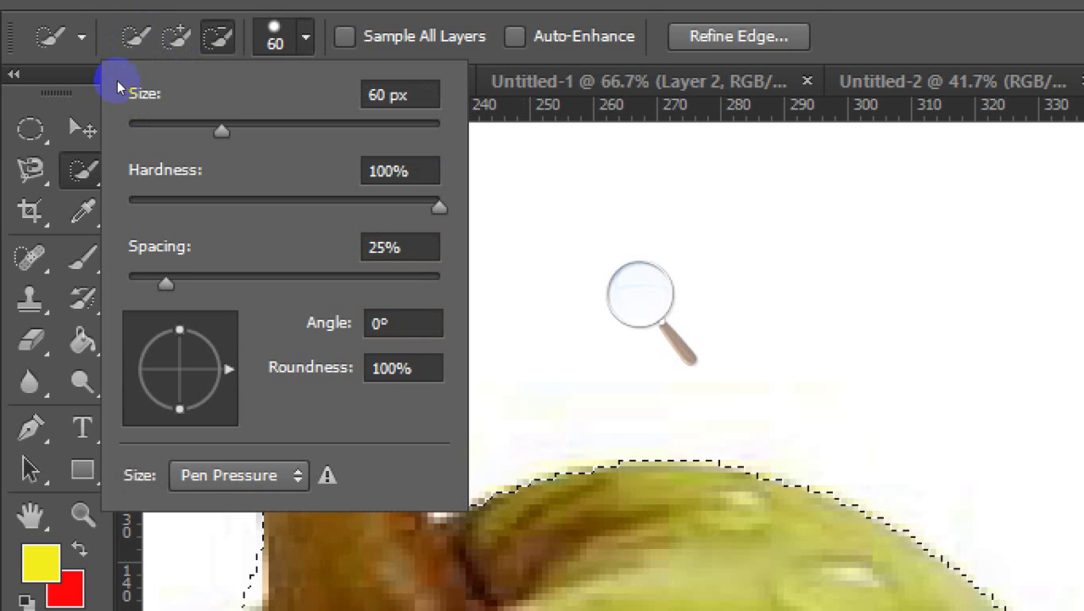
mouse_move(117, 80)
left_mouse_down()
mouse_move(182, 73)
mouse_move(102, 66)
mouse_move(225, 85)
left_mouse_up()
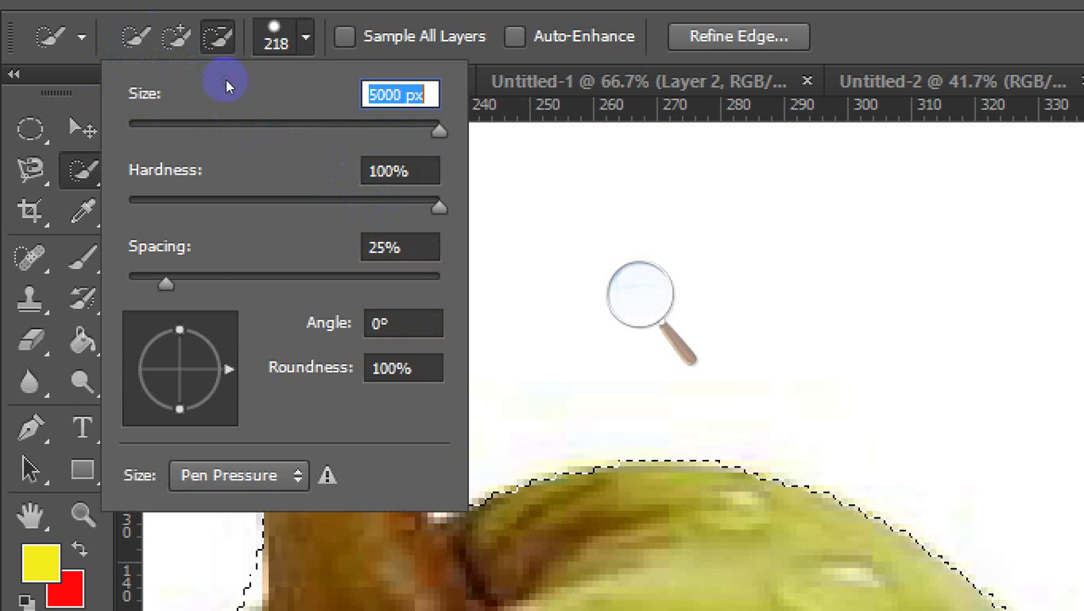
left_click(319, 168)
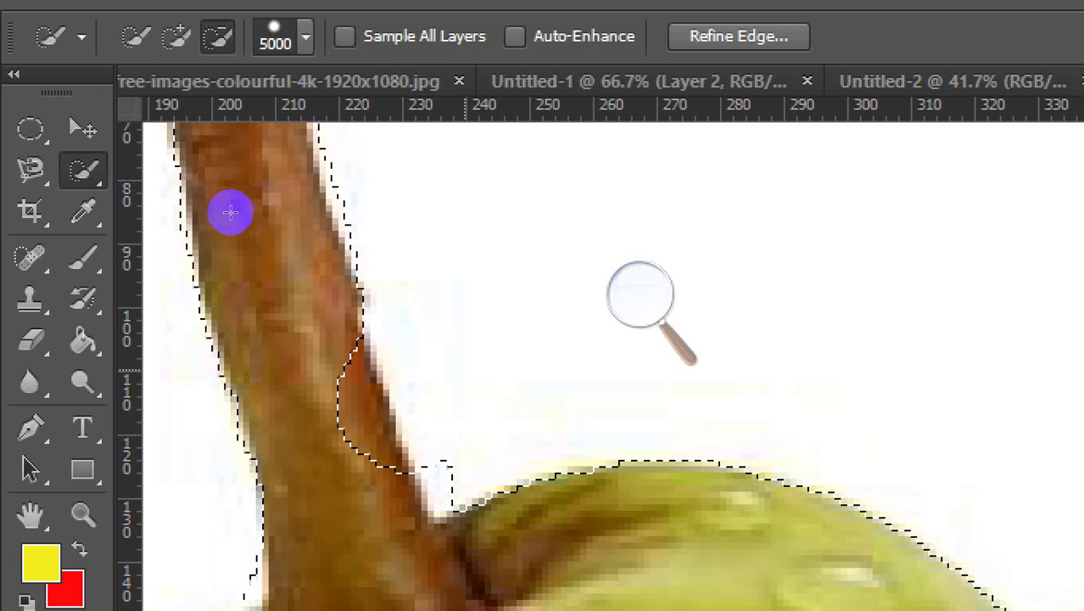
Lower the brush diameter to 33 px and then to 19 px in the brush settings
scroll(230, 213, "down", 2)
scroll(230, 213, "up", 3)
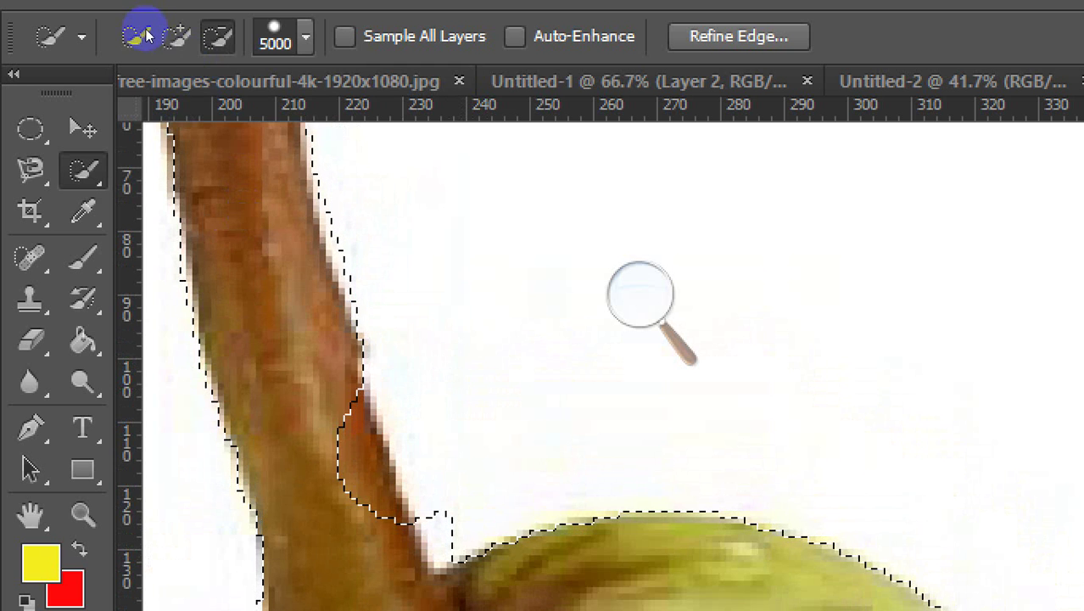
left_click(305, 35)
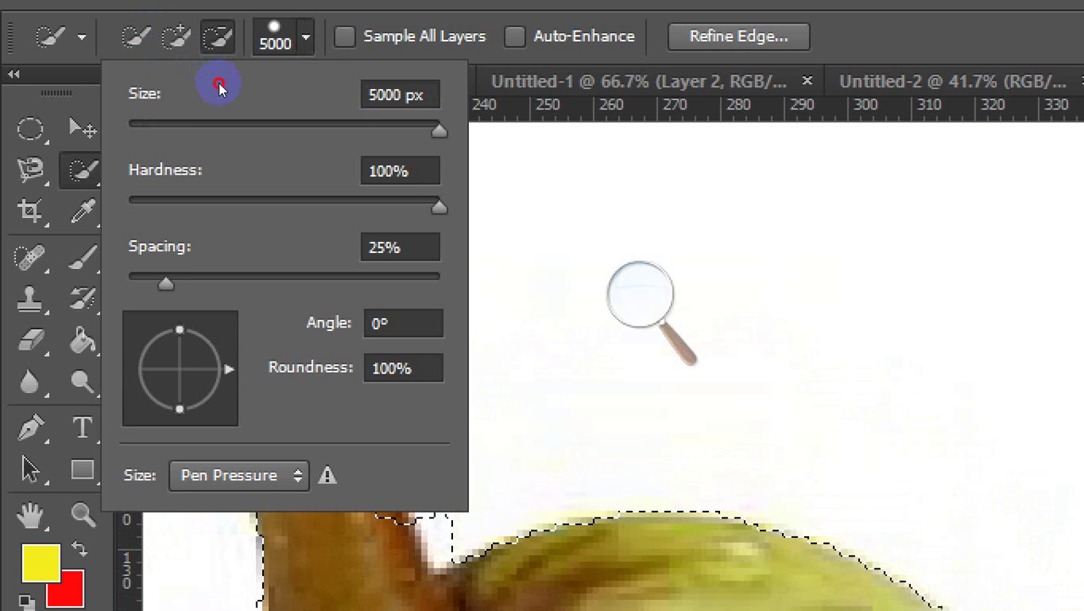
left_click_drag(219, 83, 88, 85)
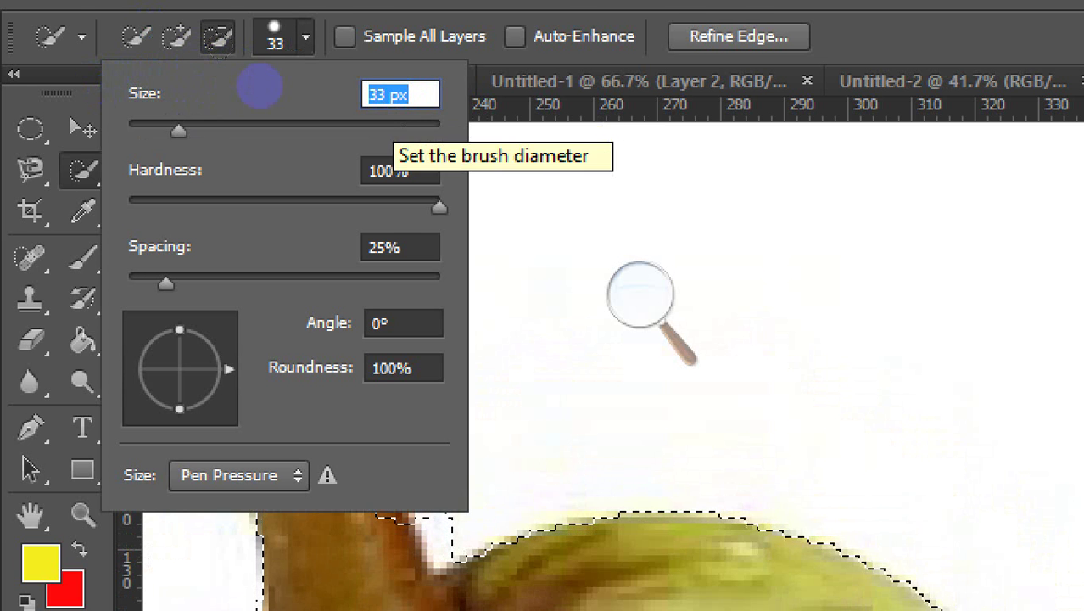
key("Return")
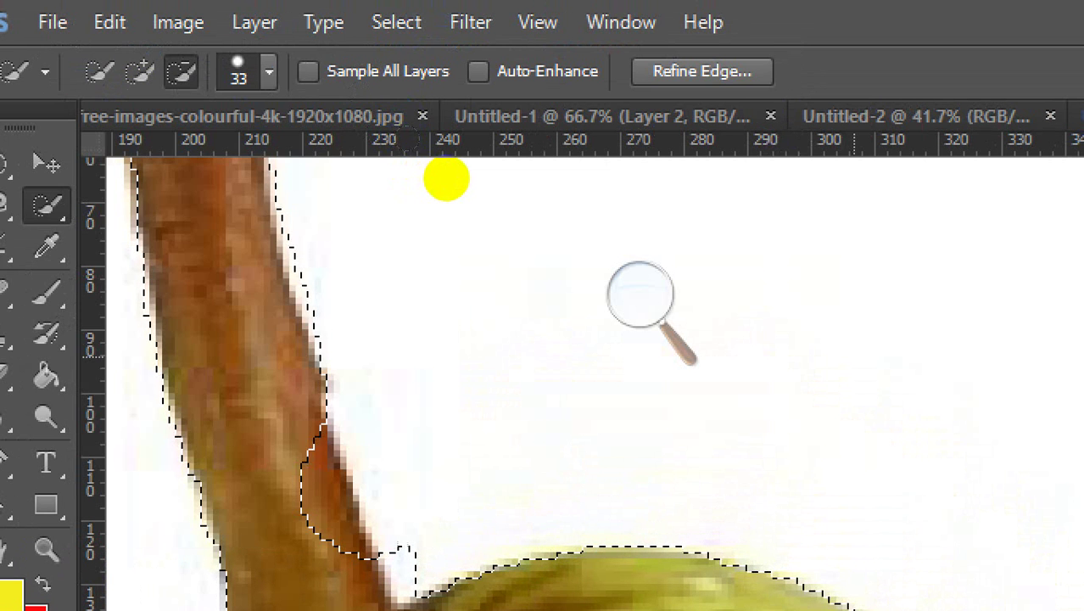
right_click(138, 44)
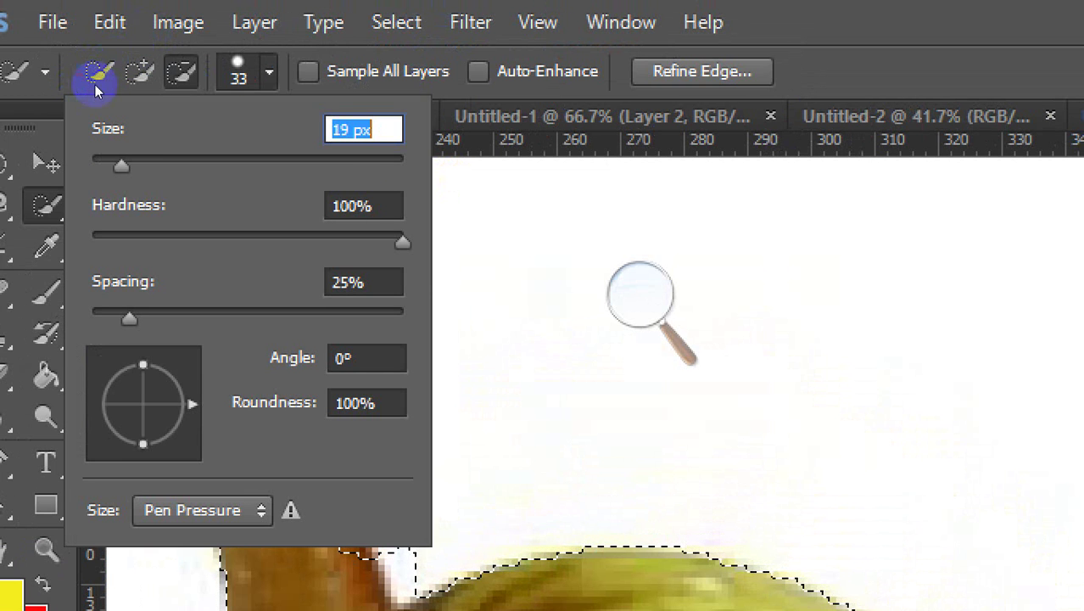
key("Return")
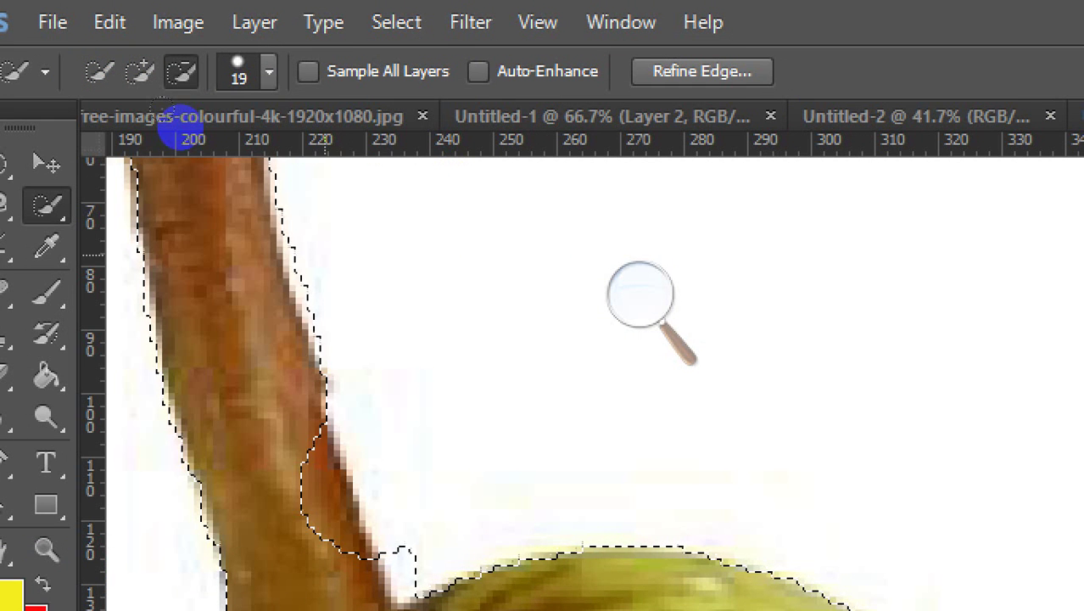
Shrink the brush size in increments down to 1 px
key("bracketleft")
key("bracketleft")
key("bracketleft")
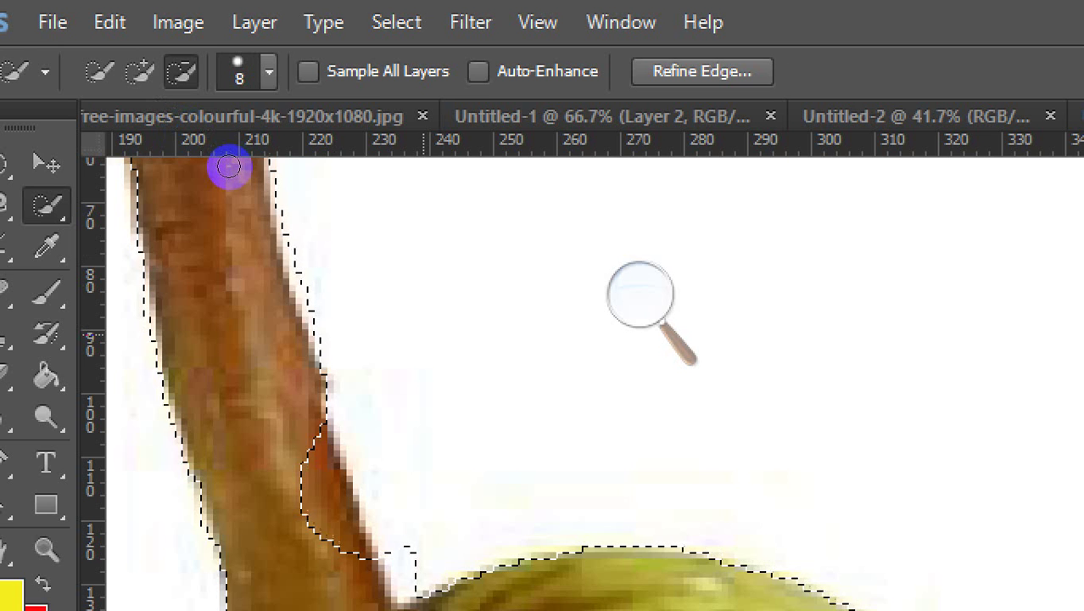
key("bracketright")
key("bracketright")
key("bracketright")
key("bracketright")
key("bracketright")
key("bracketright")
key("bracketright")
key("bracketright")
key("bracketright")
key("bracketright")
key("bracketright")
key("bracketright")
key("bracketright")
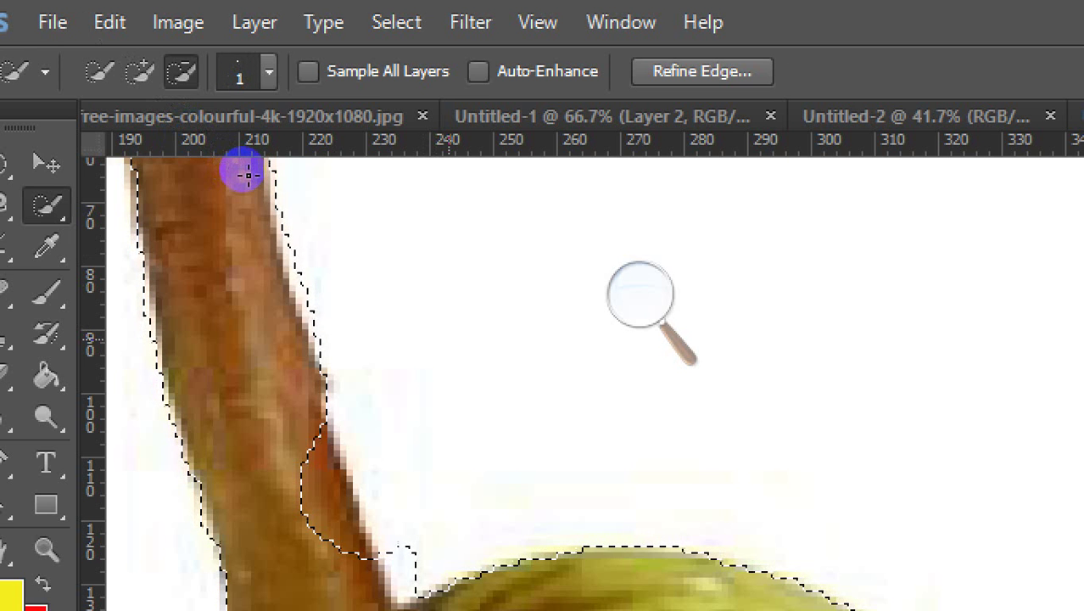
Enlarge the brush size in increments up to 900 px
left_click_drag(245, 174, 265, 174)
key("bracketright")
key("bracketright")
key("bracketright")
key("bracketright")
key("bracketright")
key("bracketright")
key("bracketright")
key("bracketright")
key("bracketright")
key("bracketright")
key("bracketright")
key("bracketright")
key("bracketright")
key("bracketright")
key("bracketright")
key("bracketright")
key("bracketright")
key("bracketright")
key("bracketright")
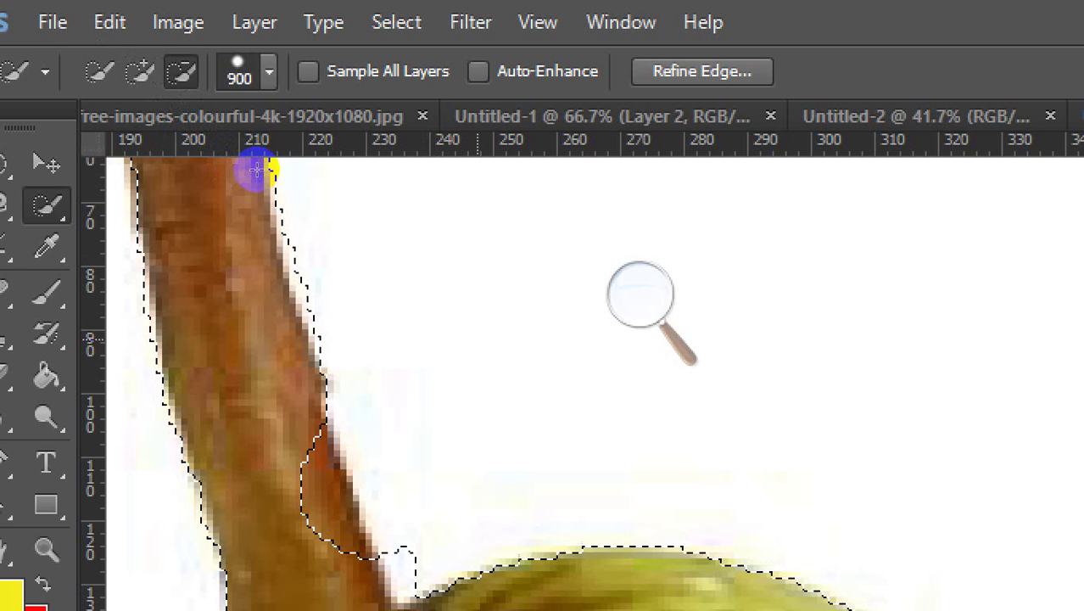
Reduce the brush size in increments down to 7 px
key("bracketleft")
key("bracketleft")
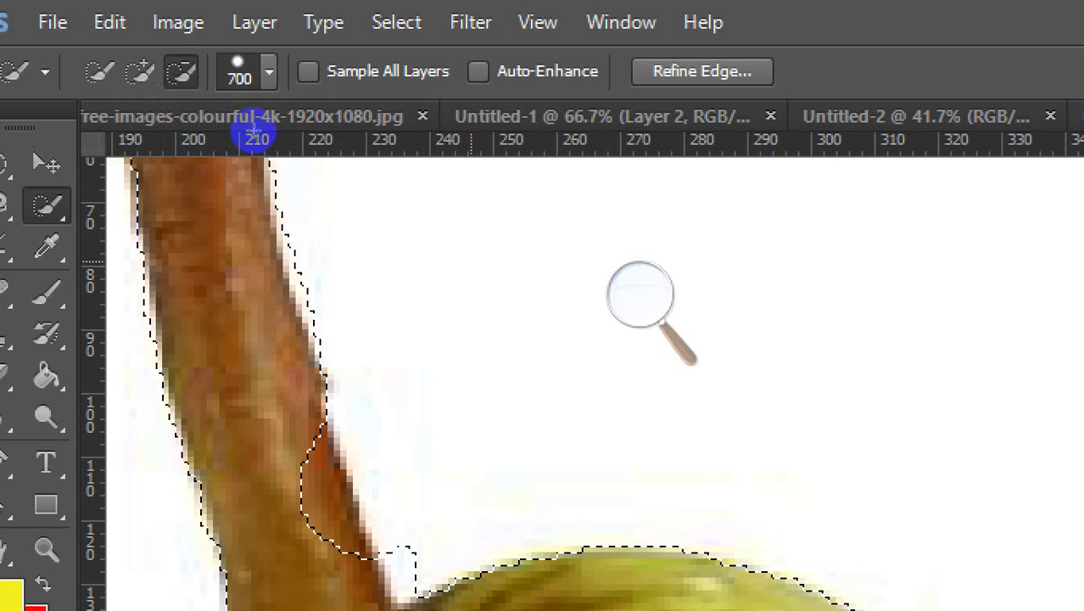
key("bracketleft")
key("bracketleft")
key("bracketleft")
key("bracketleft")
key("bracketleft")
key("bracketleft")
key("bracketleft")
key("bracketleft")
key("bracketleft")
key("bracketleft")
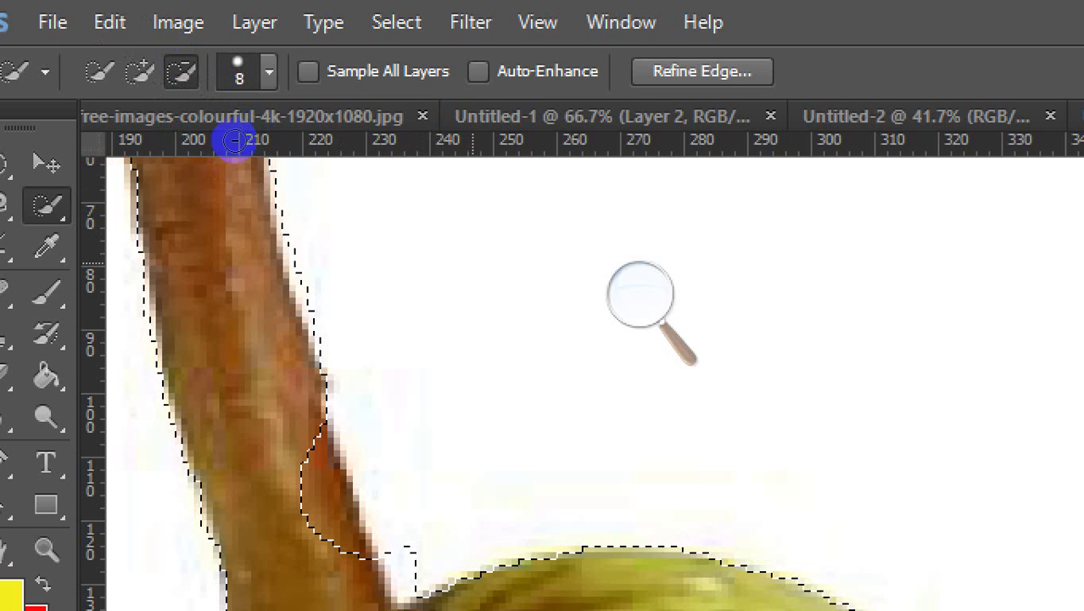
Start from the new selection mode and paint the missing right edge of the lower stem into the selection
scroll(177, 210, "down", 3)
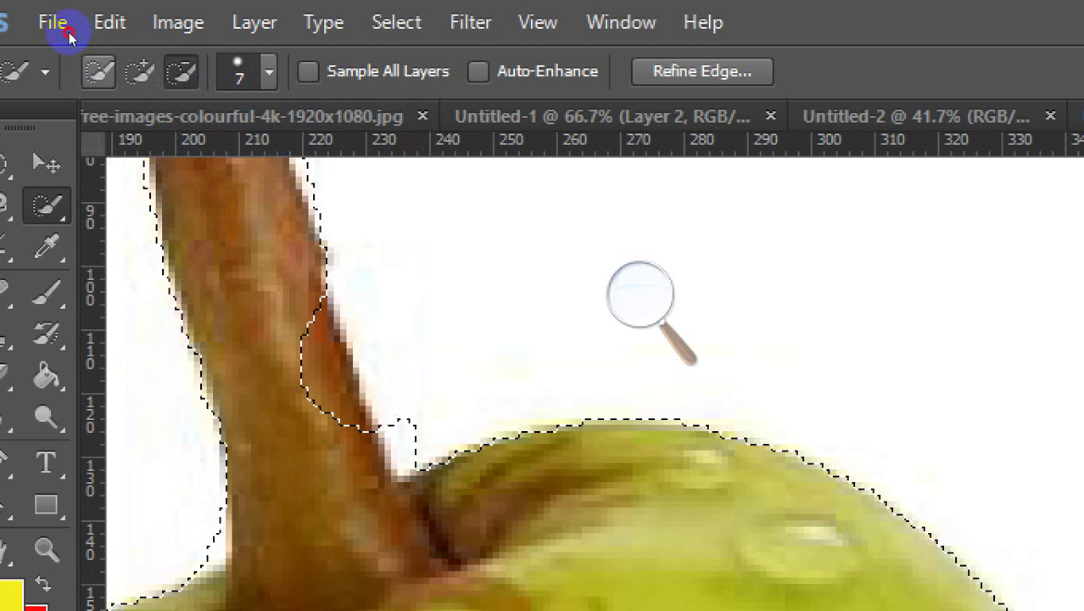
left_click(98, 71)
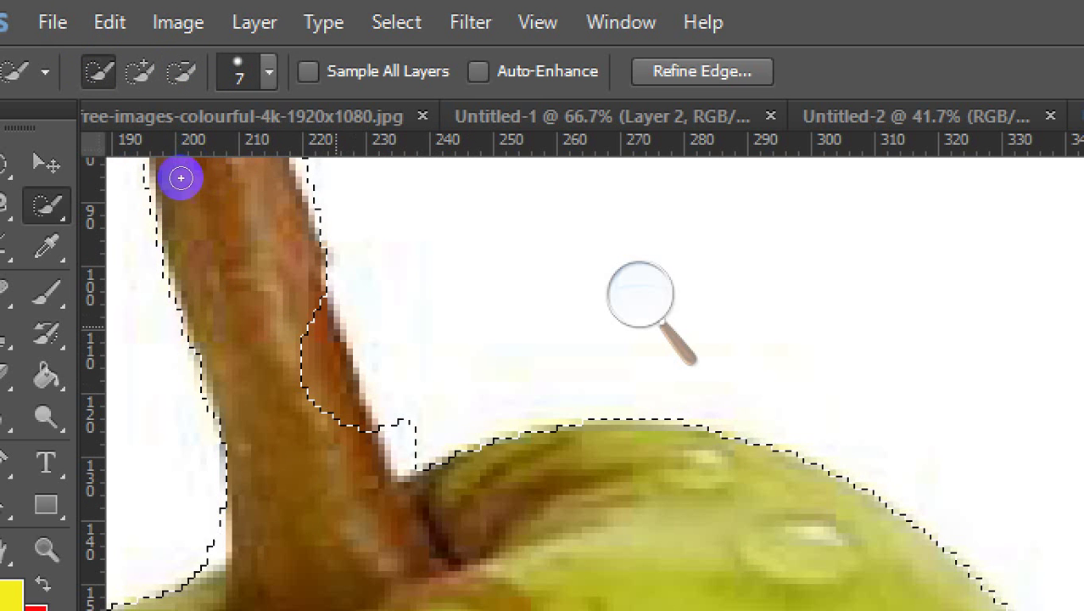
left_click(219, 159)
mouse_move(219, 158)
left_mouse_down()
mouse_move(174, 162)
mouse_move(198, 208)
mouse_move(181, 184)
mouse_move(188, 199)
left_mouse_up()
key("alt")
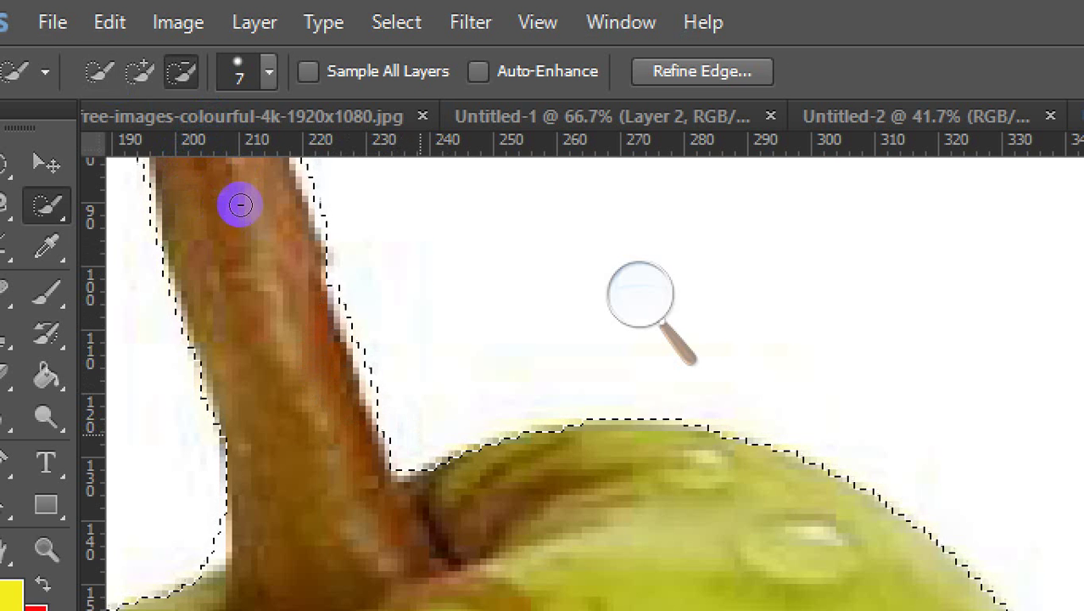
Return the screen Magnifier to 100% and zoom the pear image out to 200% to check the selection around the stem
scroll(242, 195, "up", 3)
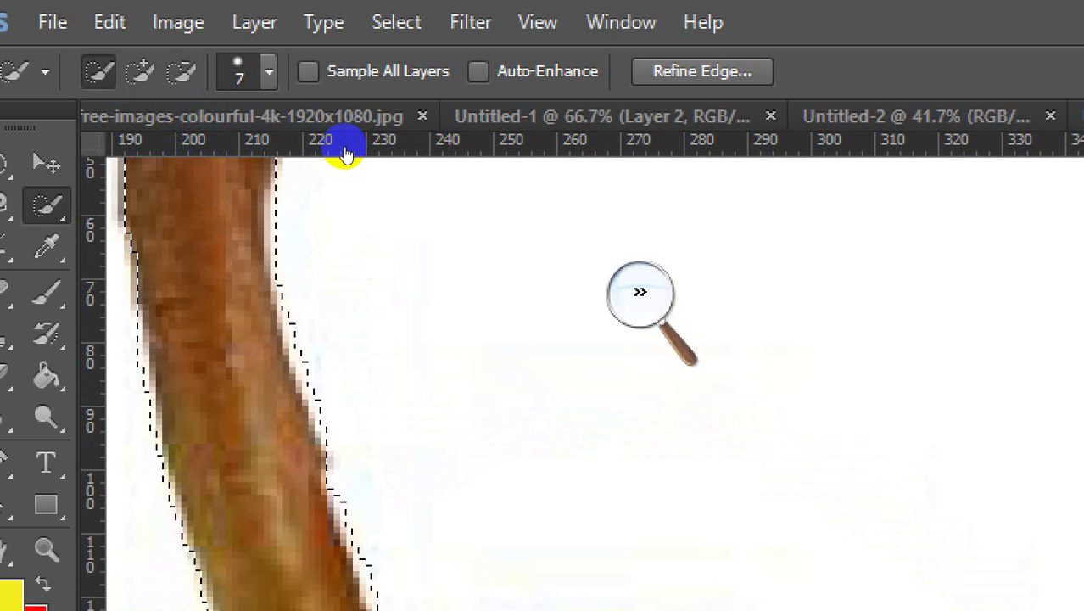
left_click(641, 295)
left_click(625, 315)
scroll(271, 293, "up", 2)
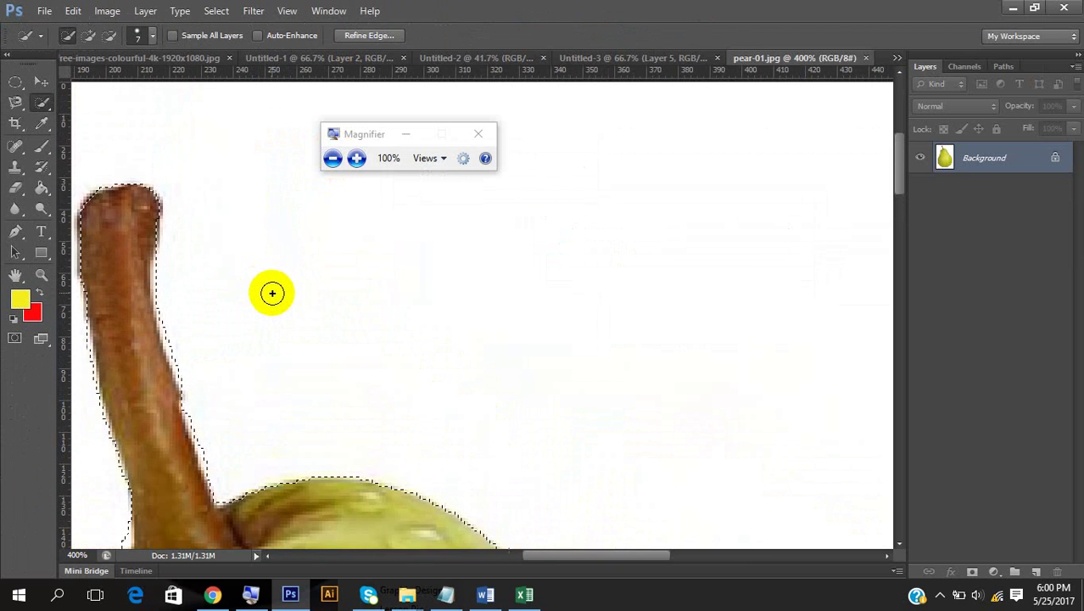
scroll(274, 295, "down", 2)
left_click(278, 297)
scroll(351, 310, "down", 5)
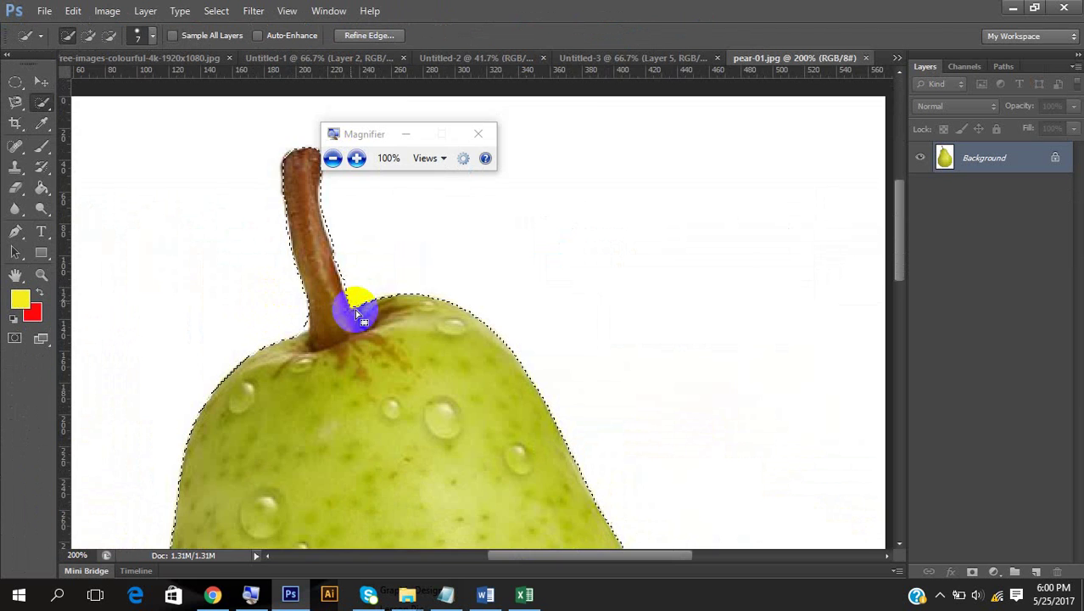
Examine the selection outline around the stem with the screen Magnifier at 200%
scroll(392, 315, "up", 2)
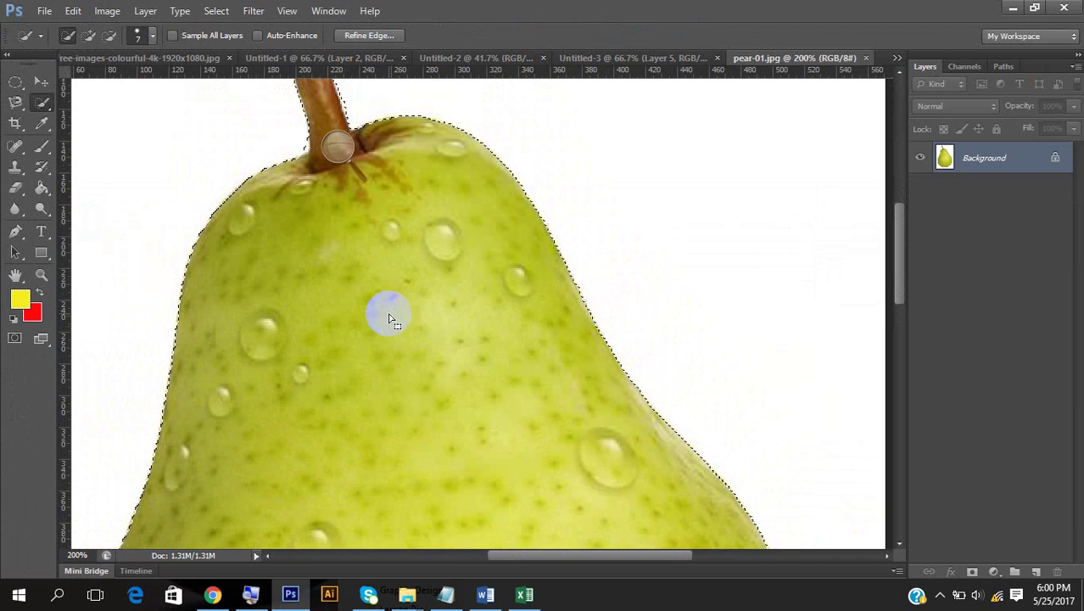
scroll(407, 314, "up", 2)
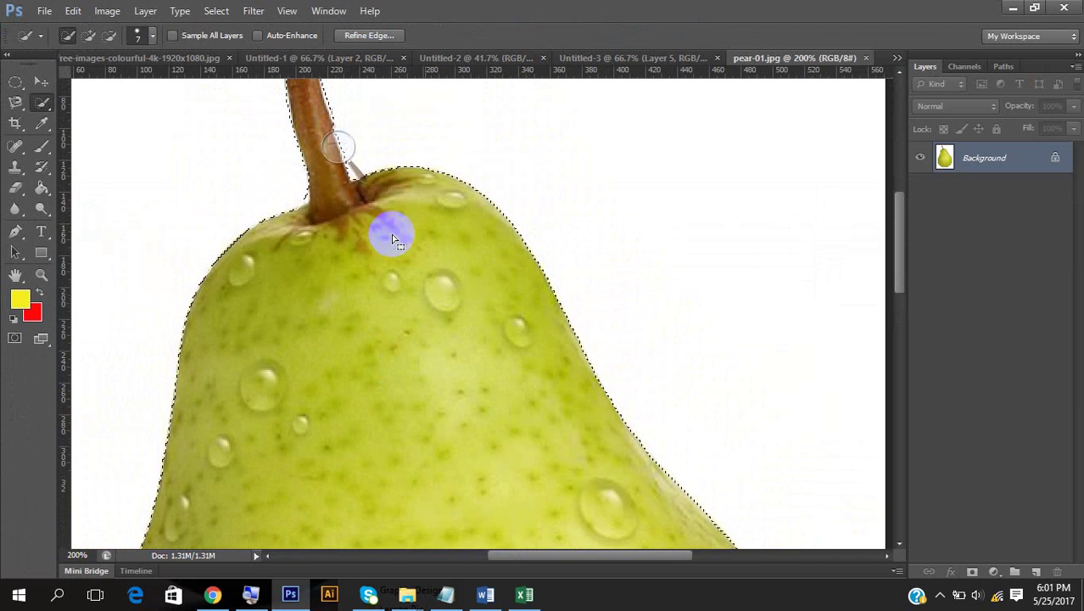
left_click(344, 151)
left_click(357, 159)
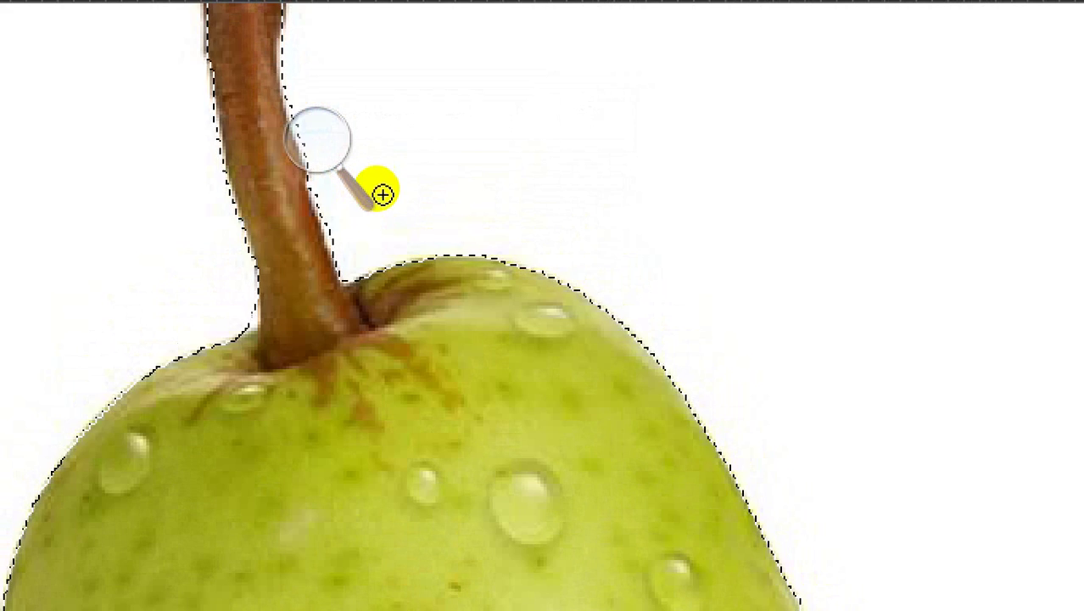
key("super+minus")
Minimize Photoshop, compare the pear and mountain images in the Lesson Pic folder, and return the screen Magnifier to 100%
left_click(969, 15)
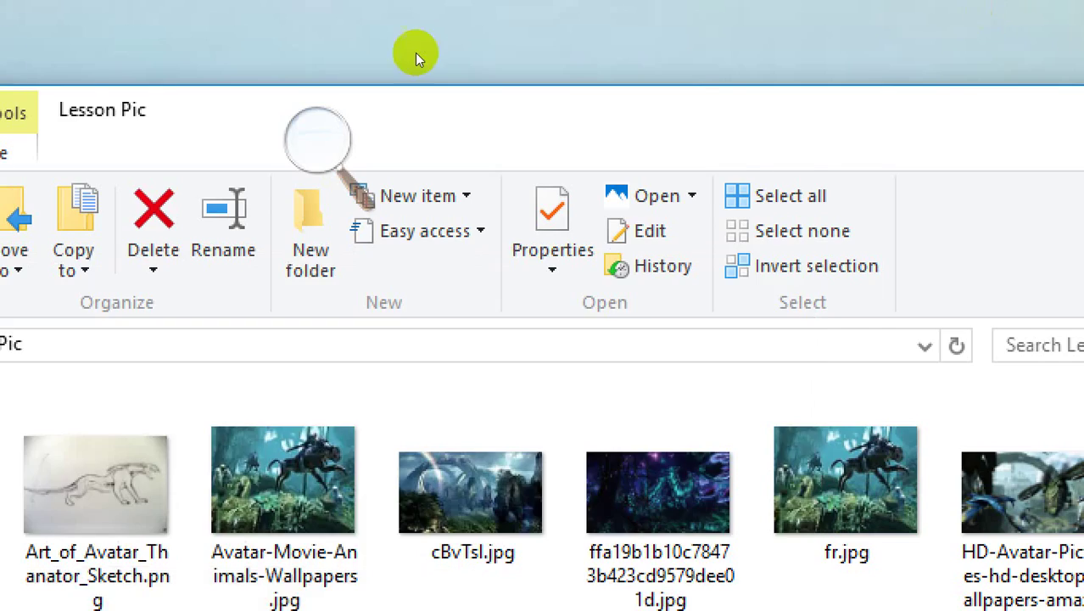
key("super+minus")
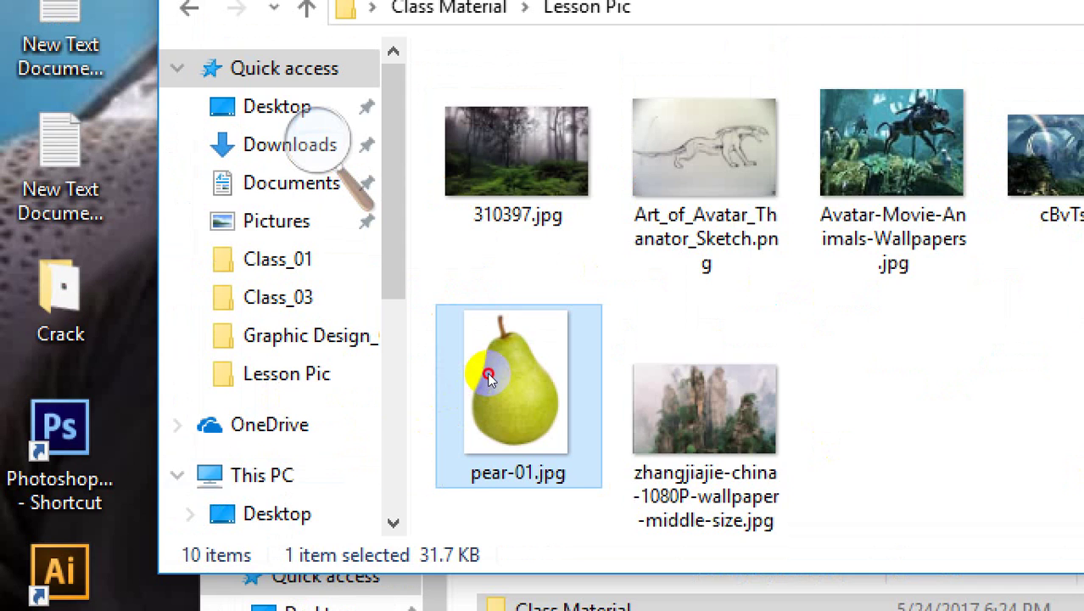
key("super+plus")
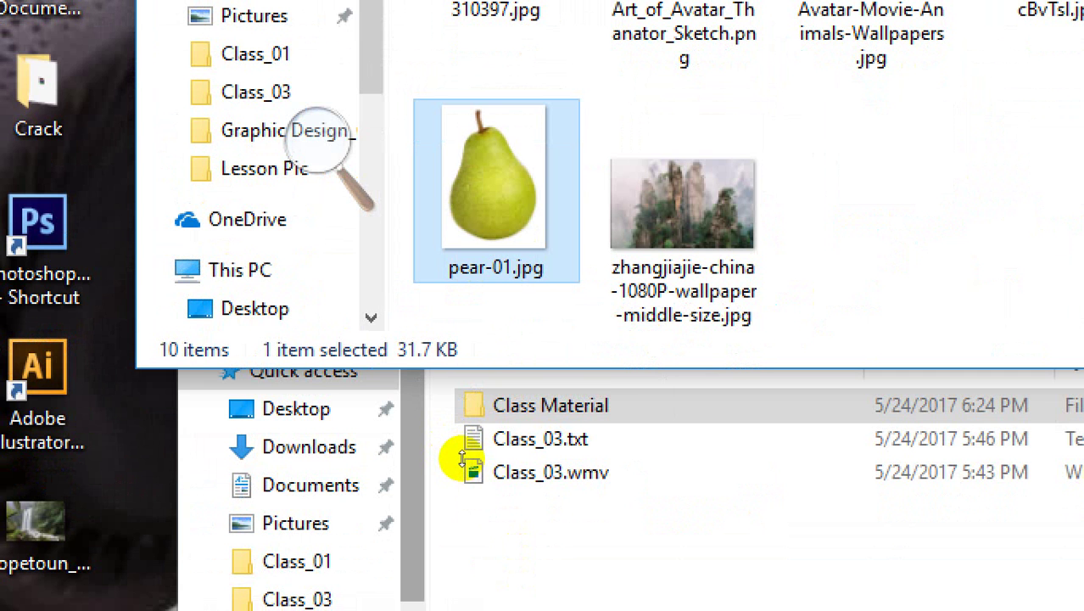
key("Right")
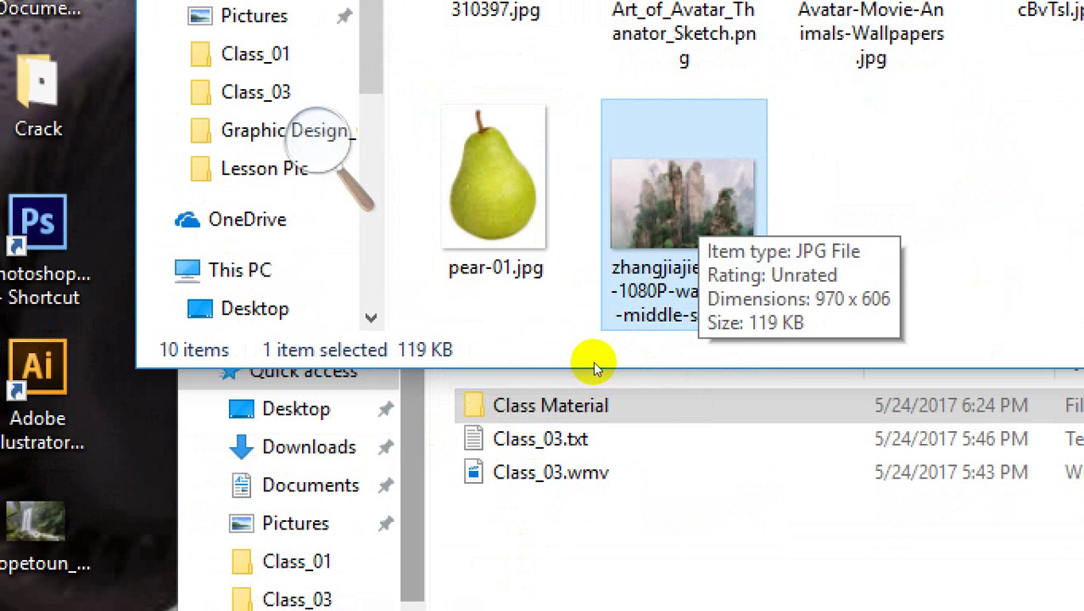
key("Left")
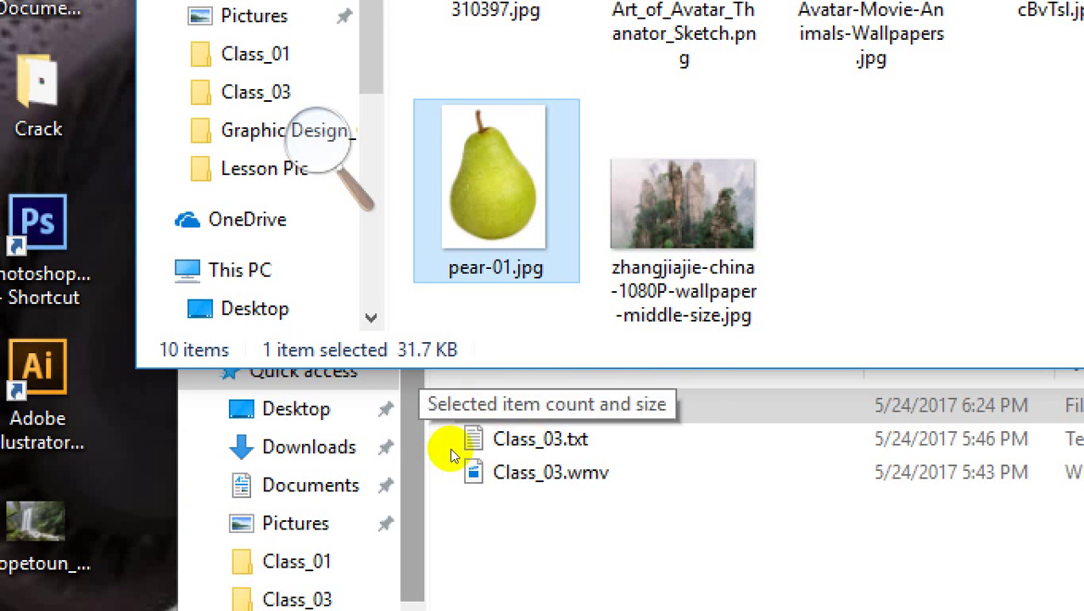
mouse_move(619, 363)
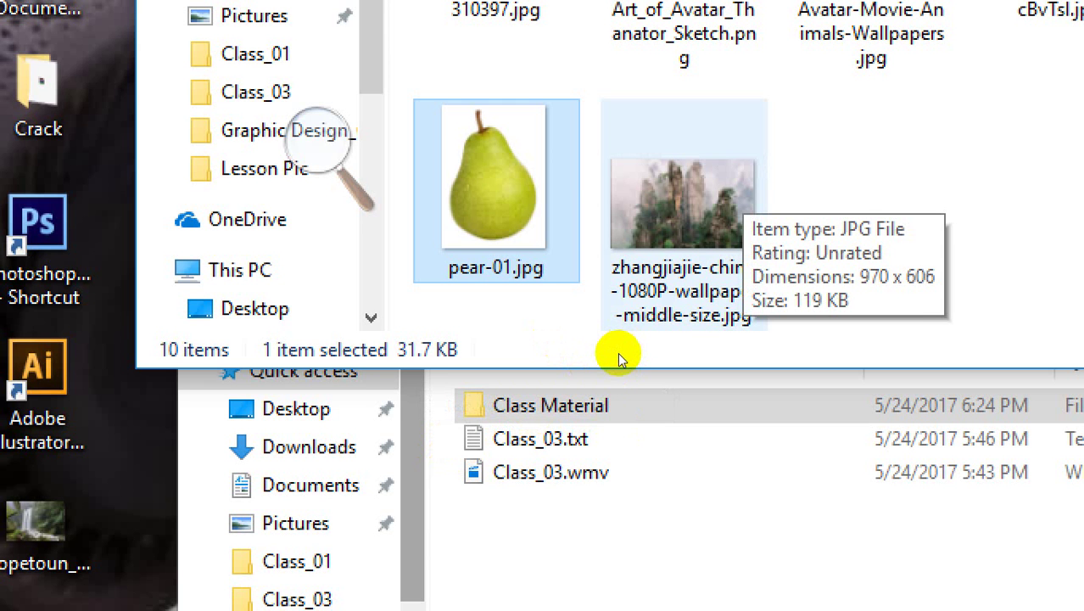
key("super+plus")
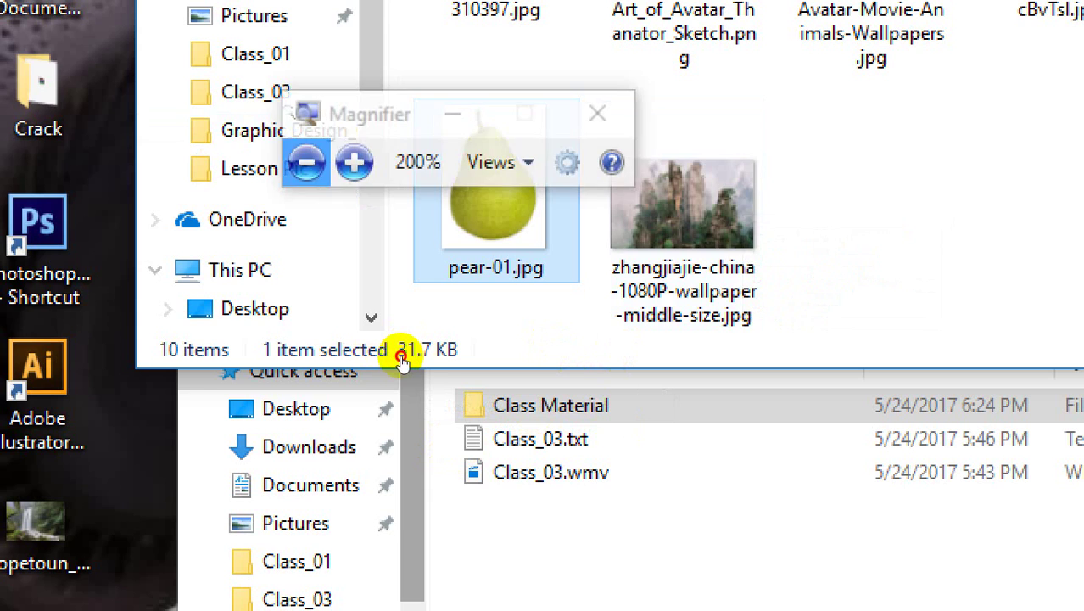
left_click(306, 162)
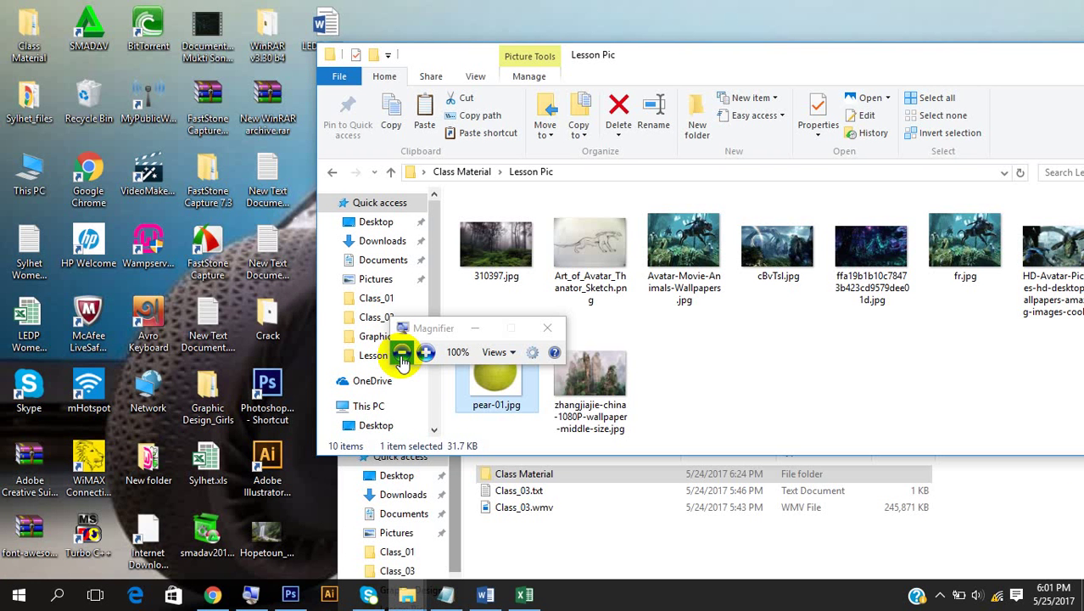
Switch back to Photoshop, inspect the pear's selection from stem to lower body, and zoom the image out to 100%
left_click(290, 594)
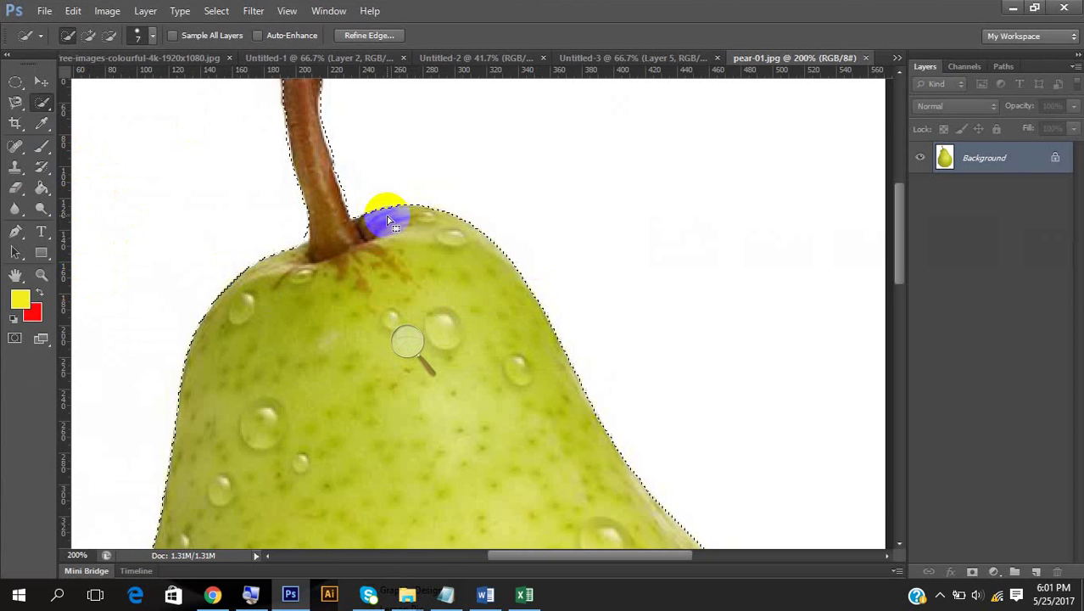
scroll(347, 235, "up", 5)
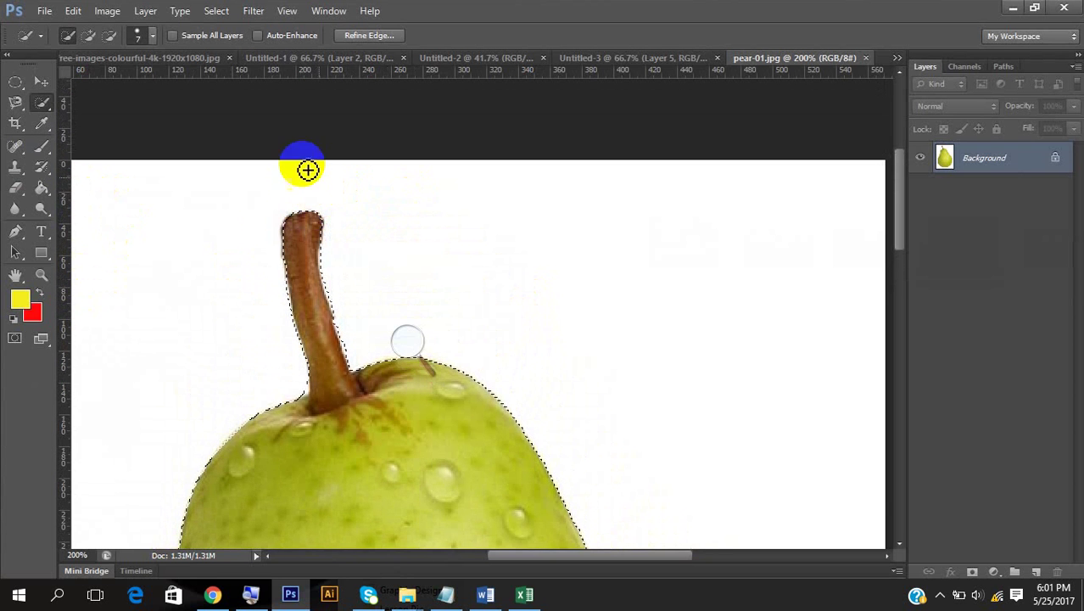
scroll(318, 272, "down", 14)
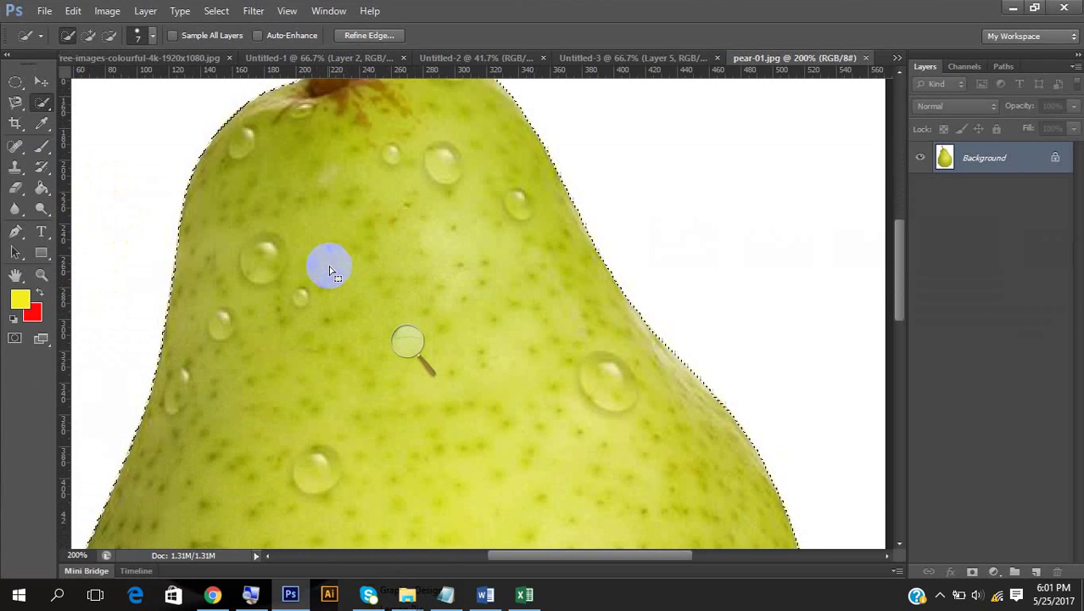
scroll(338, 269, "down", 8)
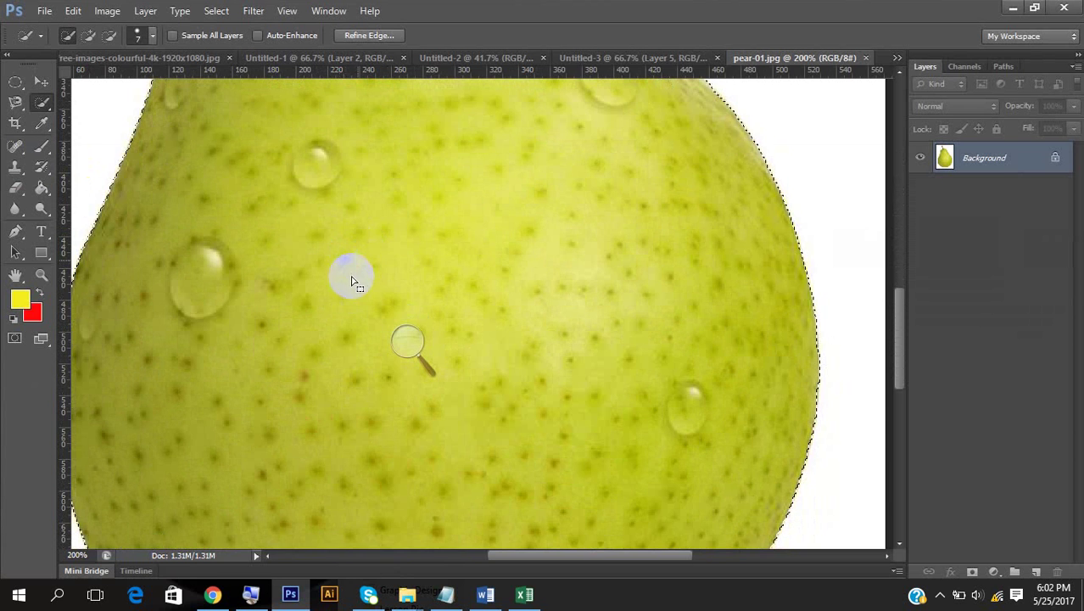
scroll(363, 290, "down", 2)
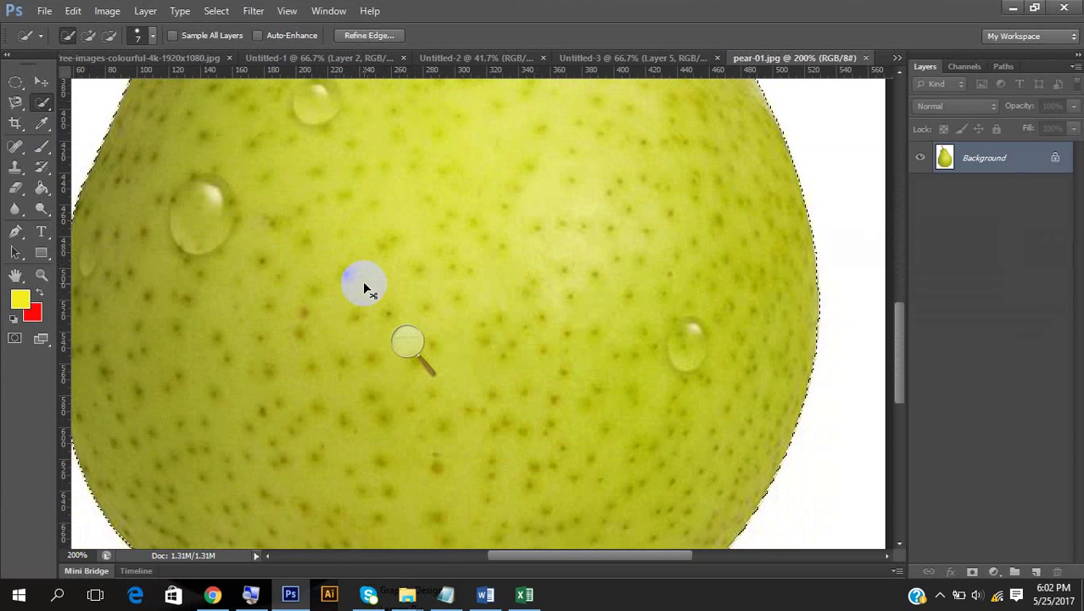
scroll(363, 284, "down", 1)
scroll(352, 335, "up", 4)
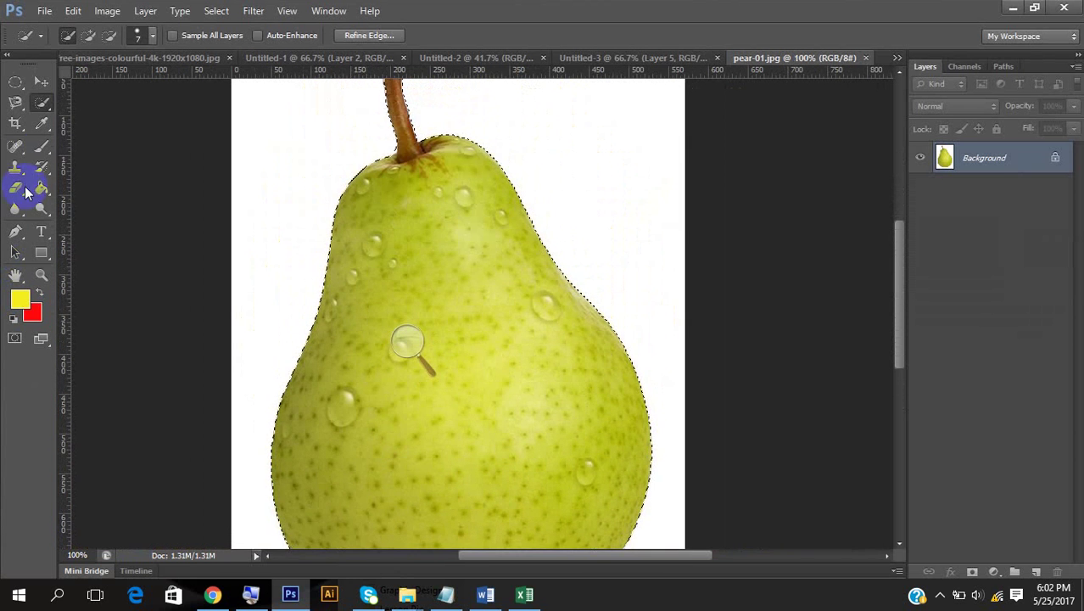
Choose the Quick Selection Tool from its tool group and magnify the screen to 200%
left_click_drag(41, 102, 77, 102)
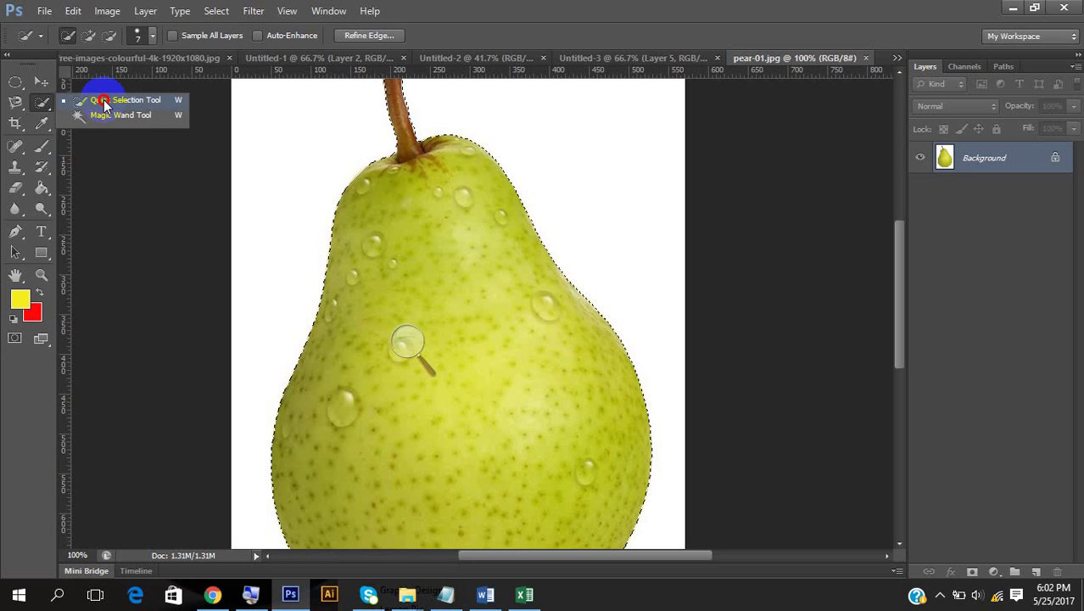
left_click(104, 99)
left_click(407, 346)
left_click(425, 353)
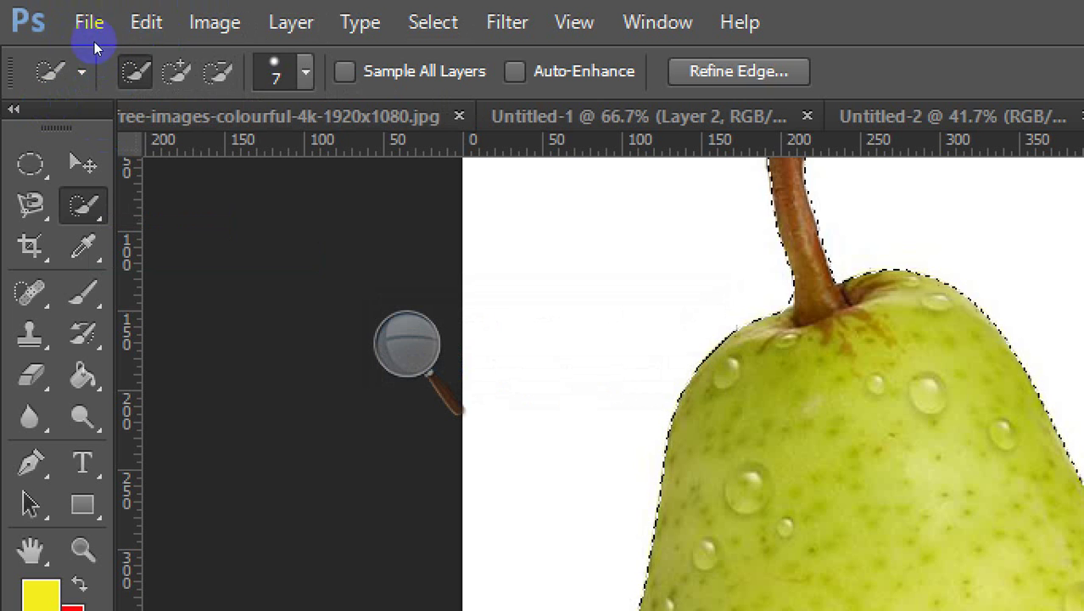
Switch to the Elliptical Marquee Tool and temporarily invoke its subtract and intersect selection modes
key("m")
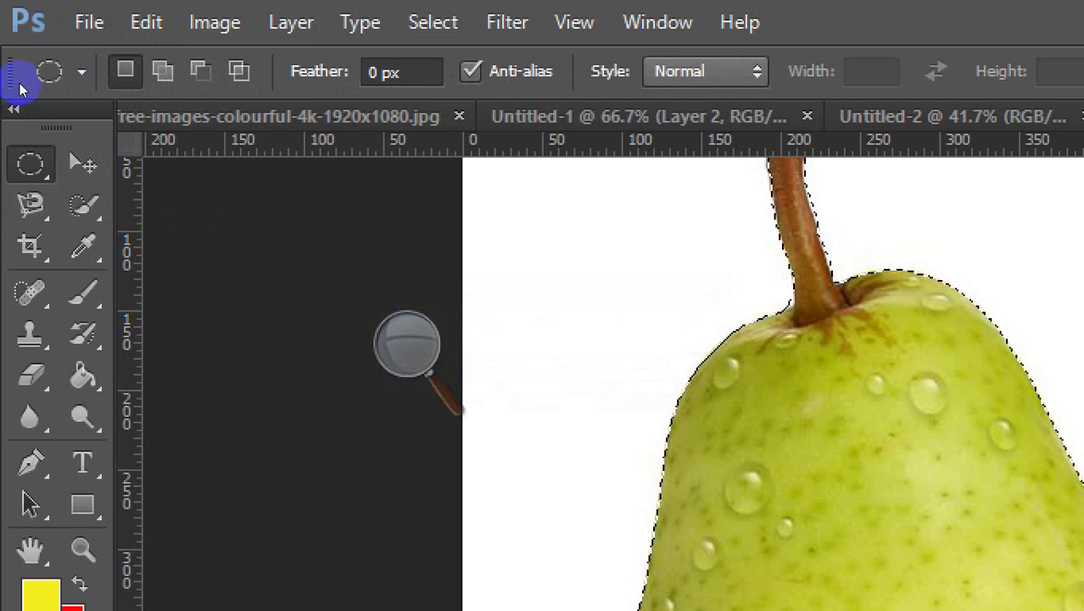
key("alt")
key("alt+shift")
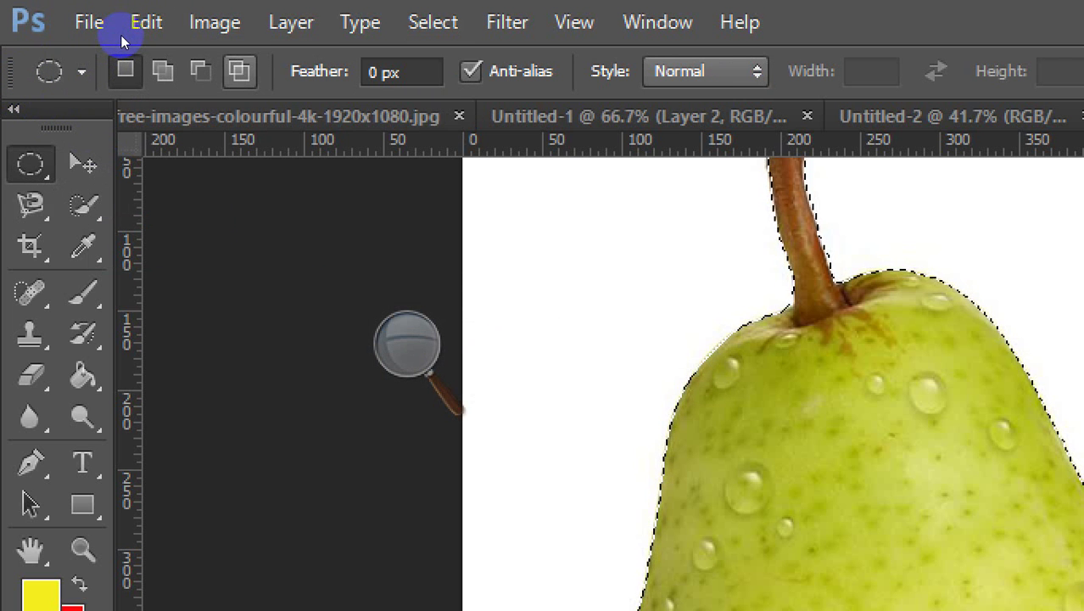
Return to the Quick Selection Tool and temporarily invoke its subtract and add modes
key("w")
key("alt")
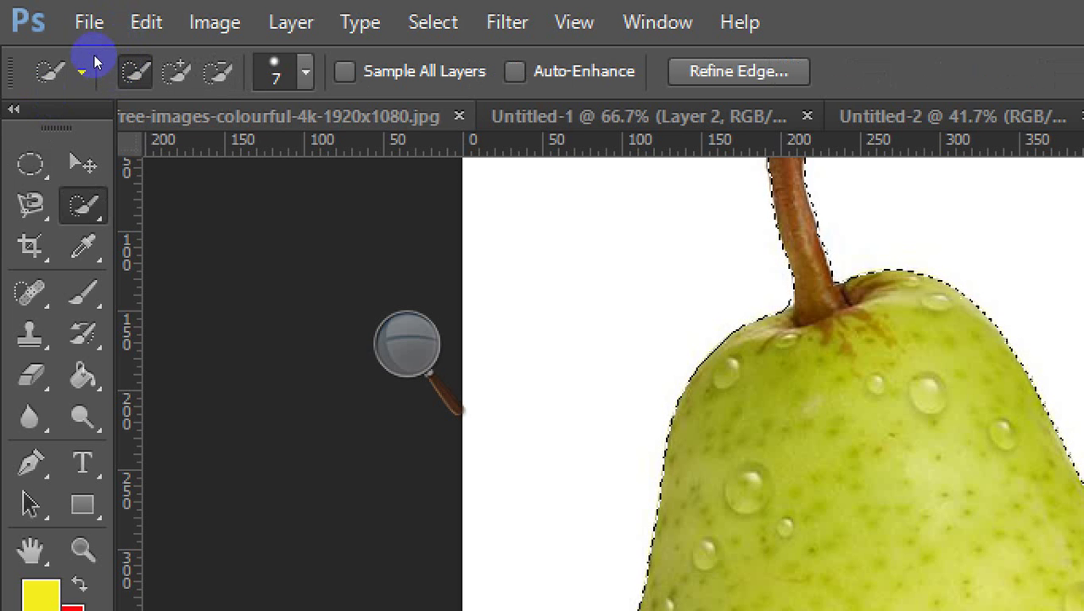
key("shift")
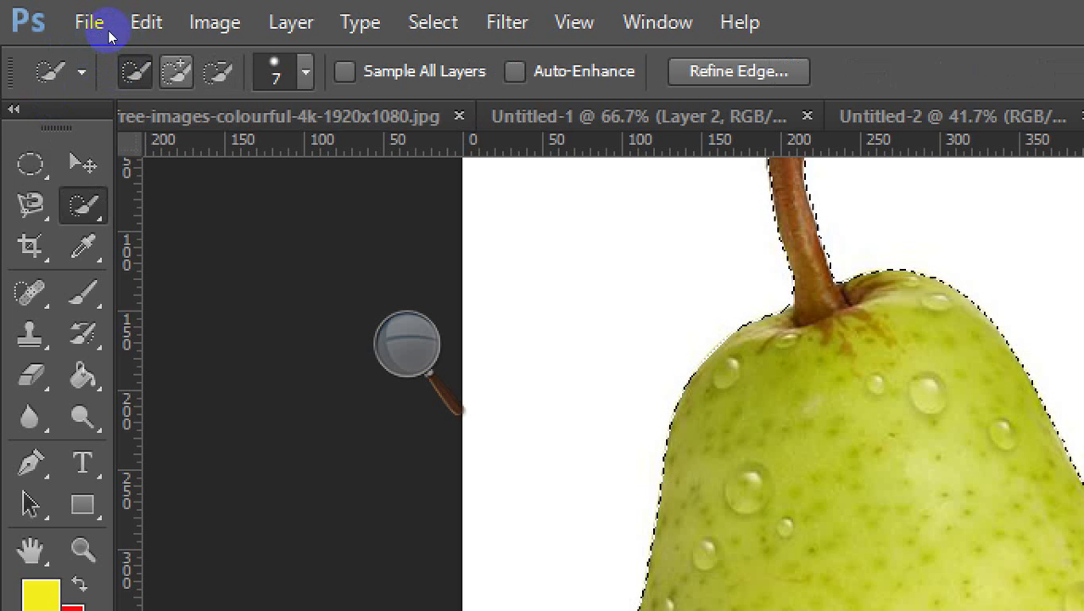
Change the marquee tool to the Rectangular Marquee Tool and temporarily invoke its intersect mode
key("m")
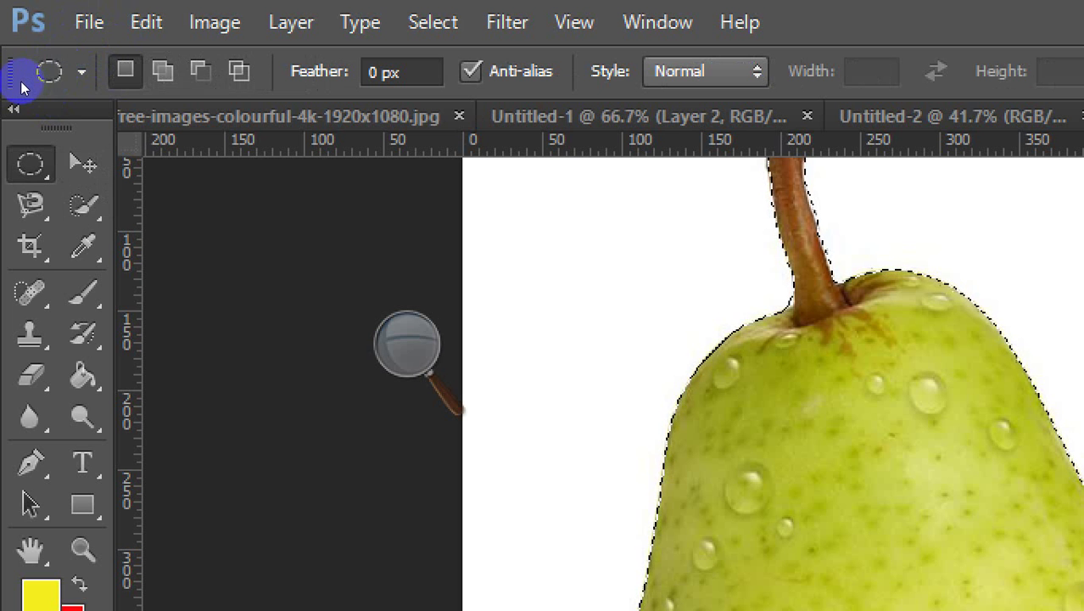
left_click(31, 164)
left_click(119, 158)
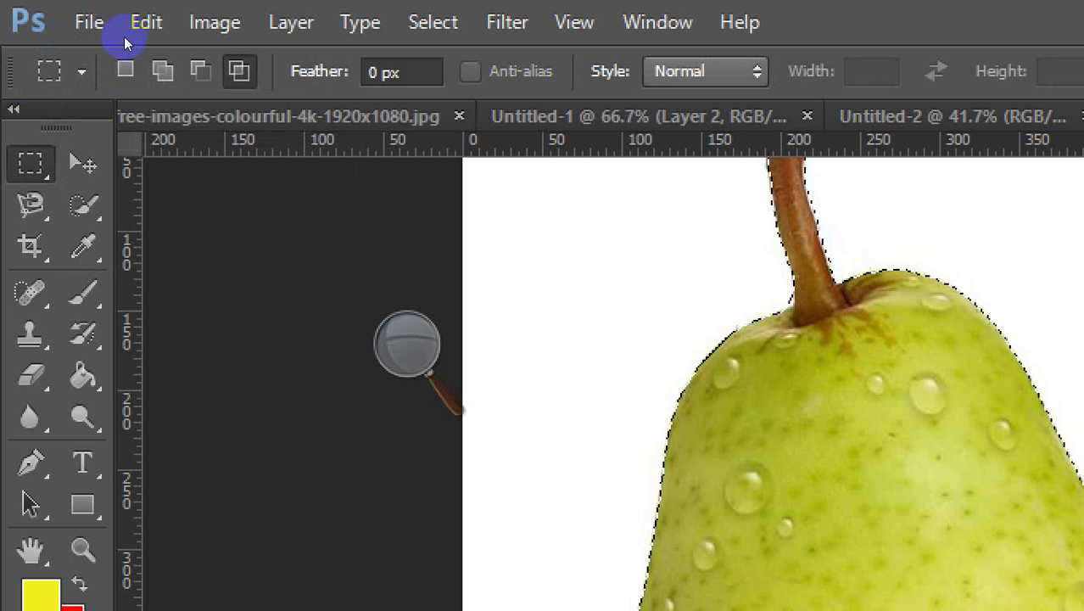
Replace the Quick Selection Tool with the Magic Wand Tool from the same tool group
left_click(82, 204)
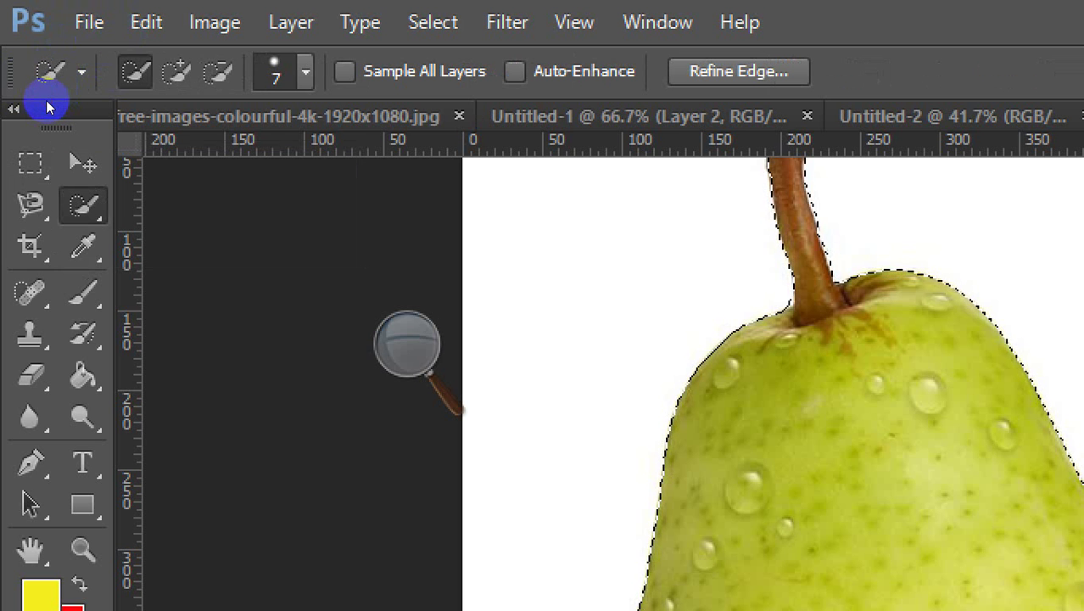
right_click(82, 204)
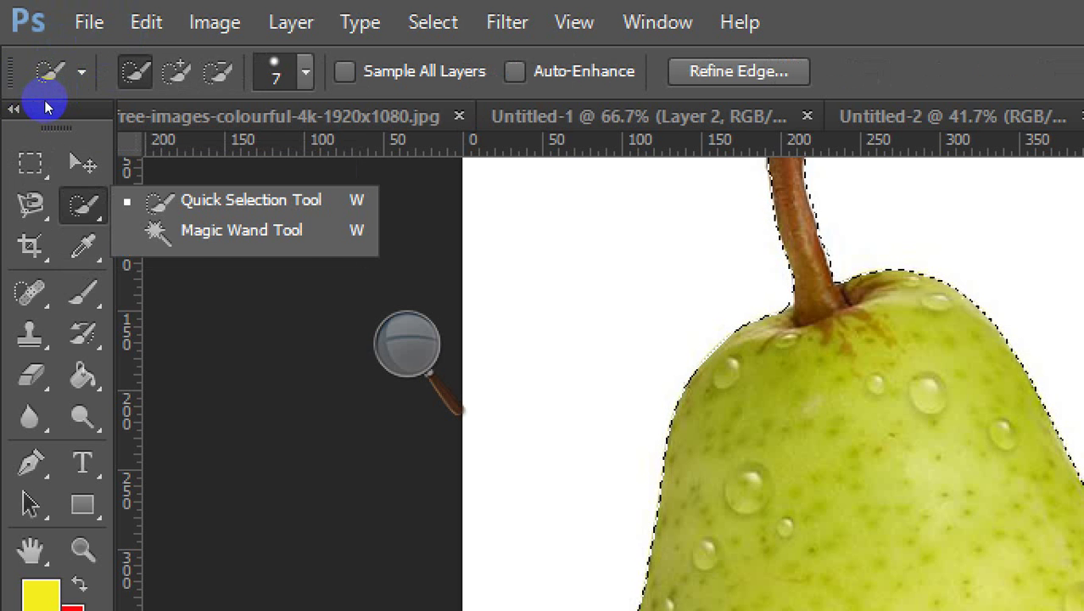
key("alt")
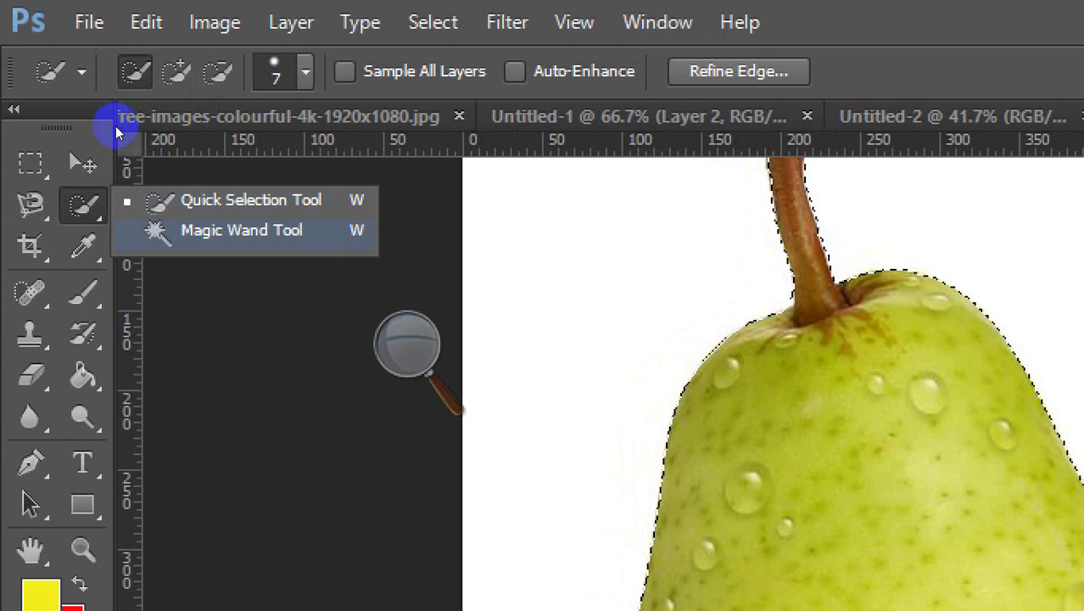
key("Return")
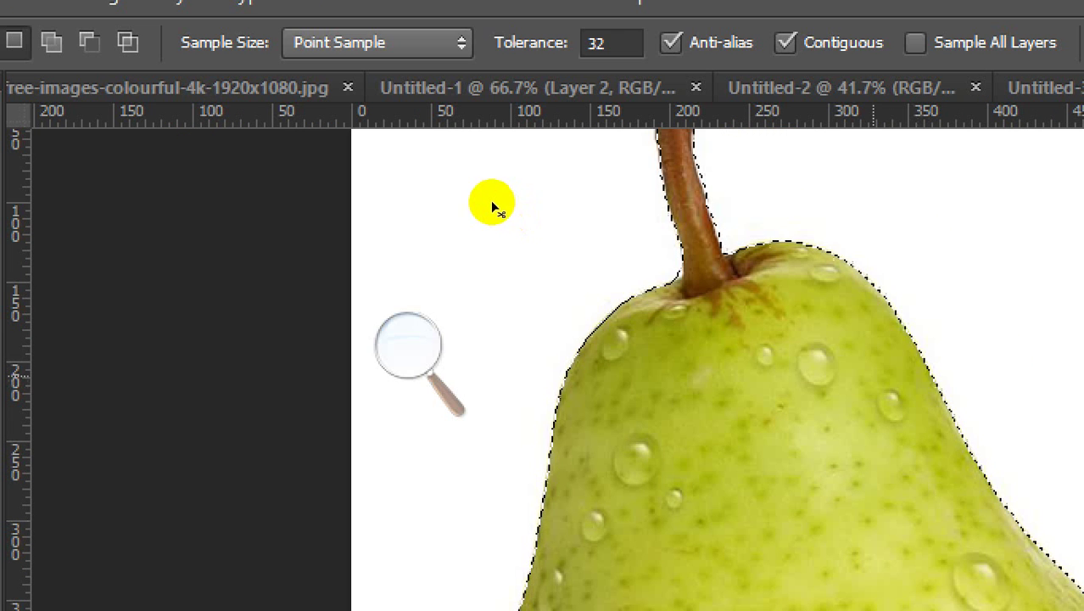
Clear the pear selection with the Magic Wand Tool
left_click(491, 205)
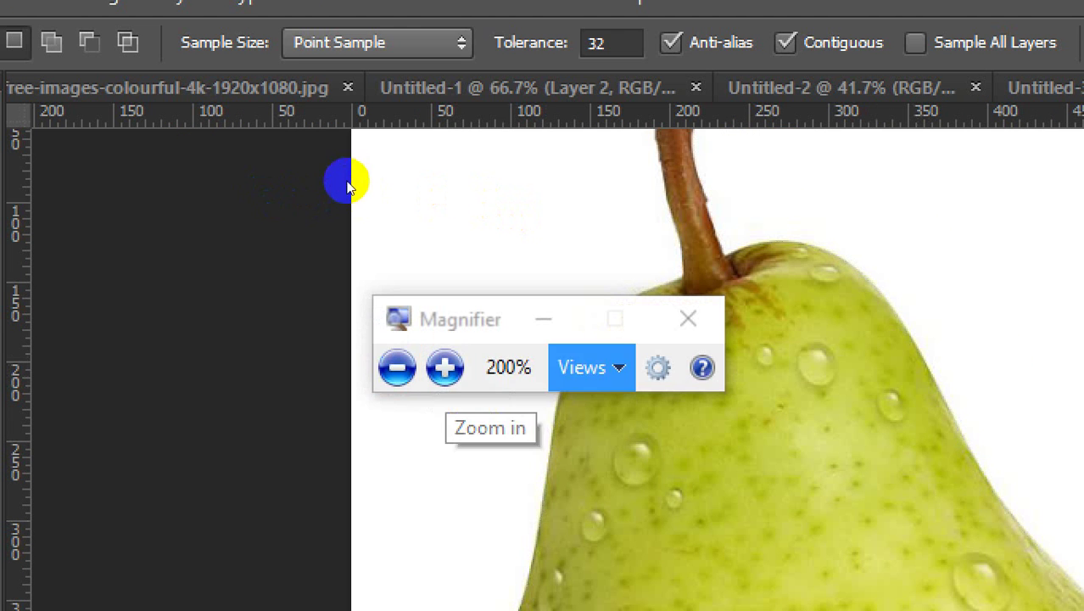
left_click(452, 271)
left_click(502, 237)
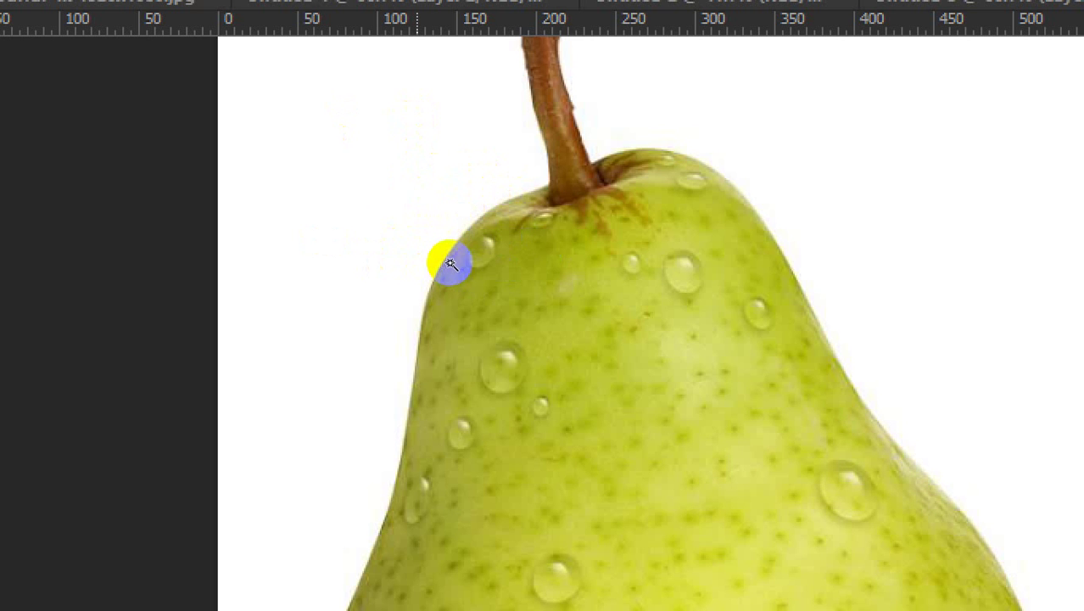
Activate the Magnetic Lasso Tool
scroll(450, 263, "down", 3)
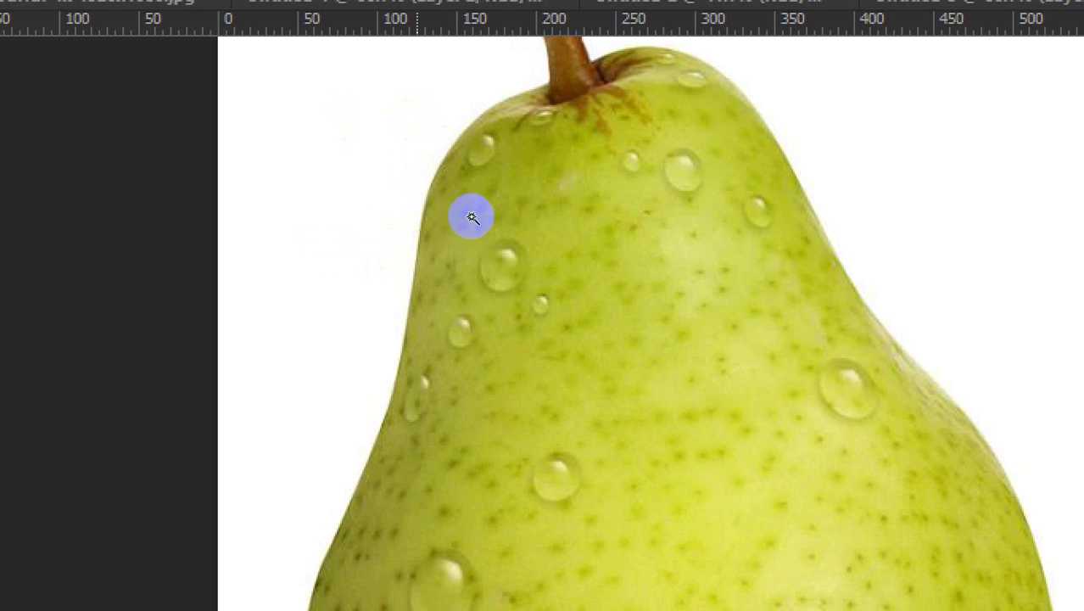
left_click(484, 91)
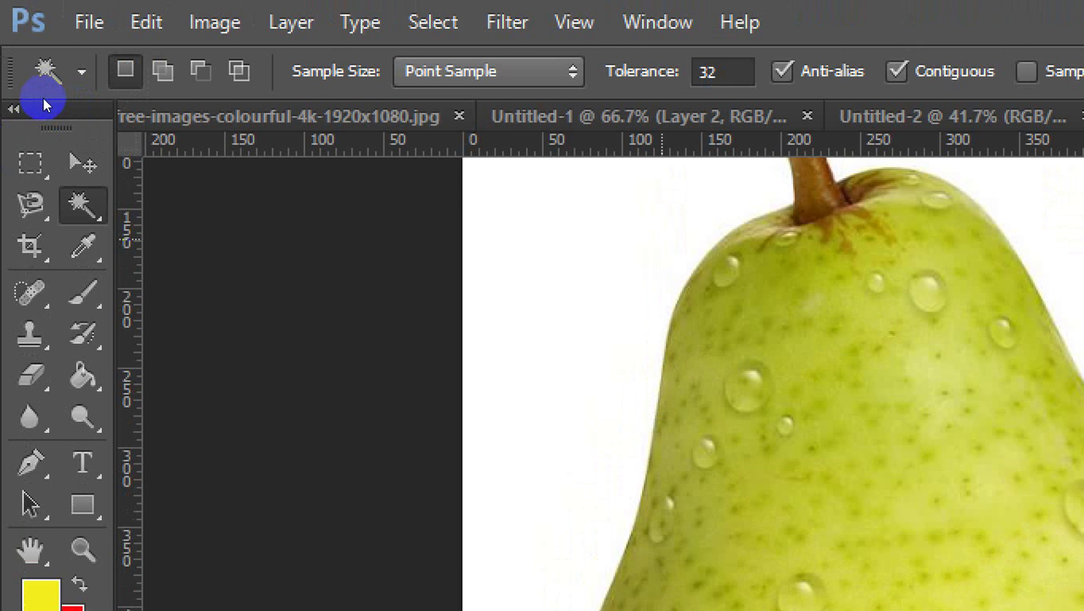
key("l")
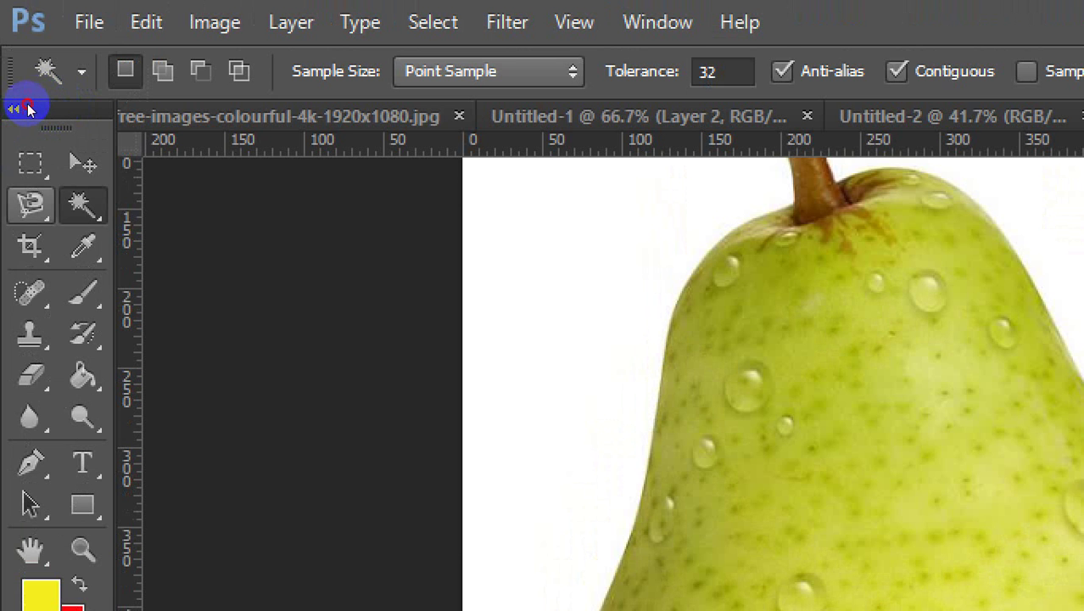
key("l")
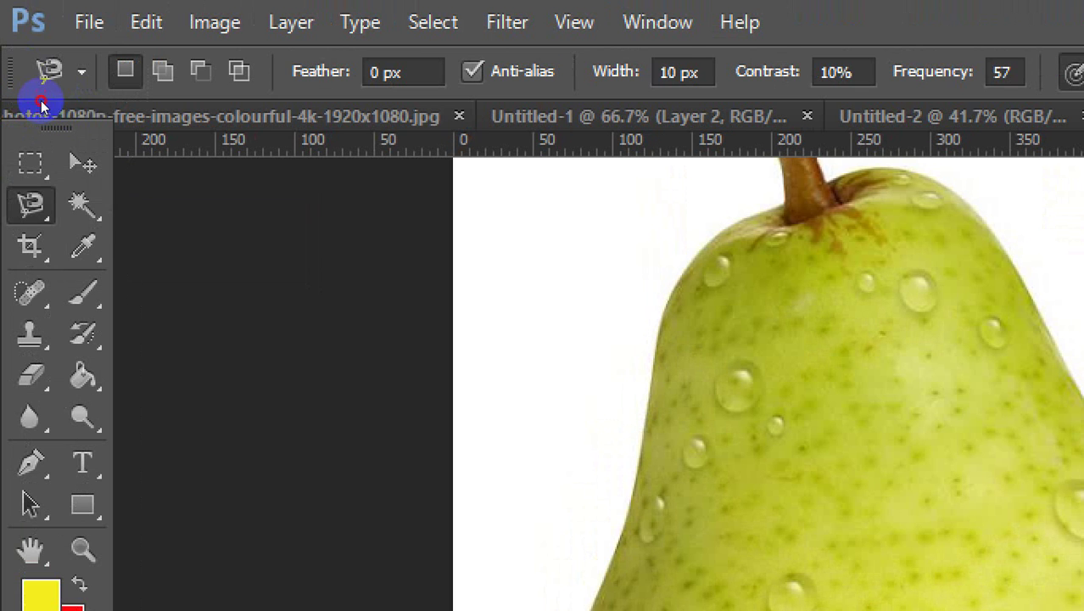
Select the similarly coloured area of the pear with the Magic Wand Tool
key("w")
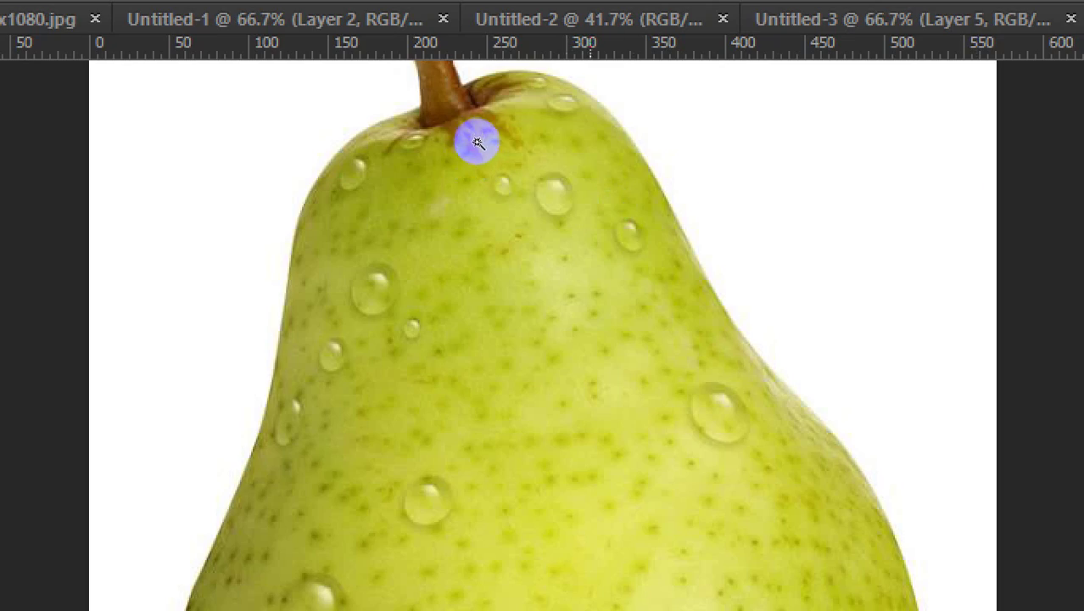
left_click(841, 240)
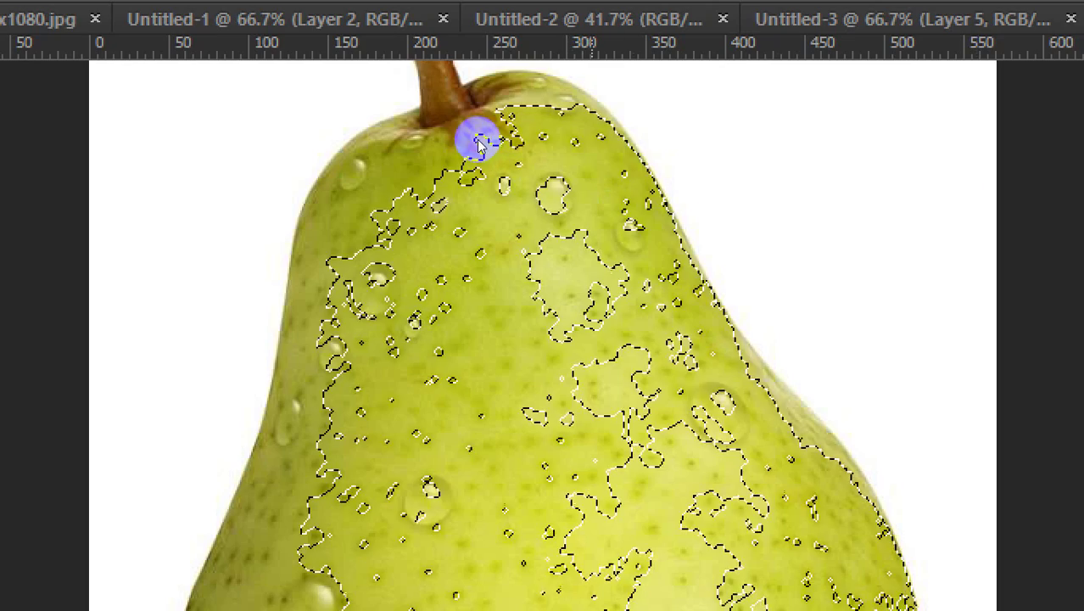
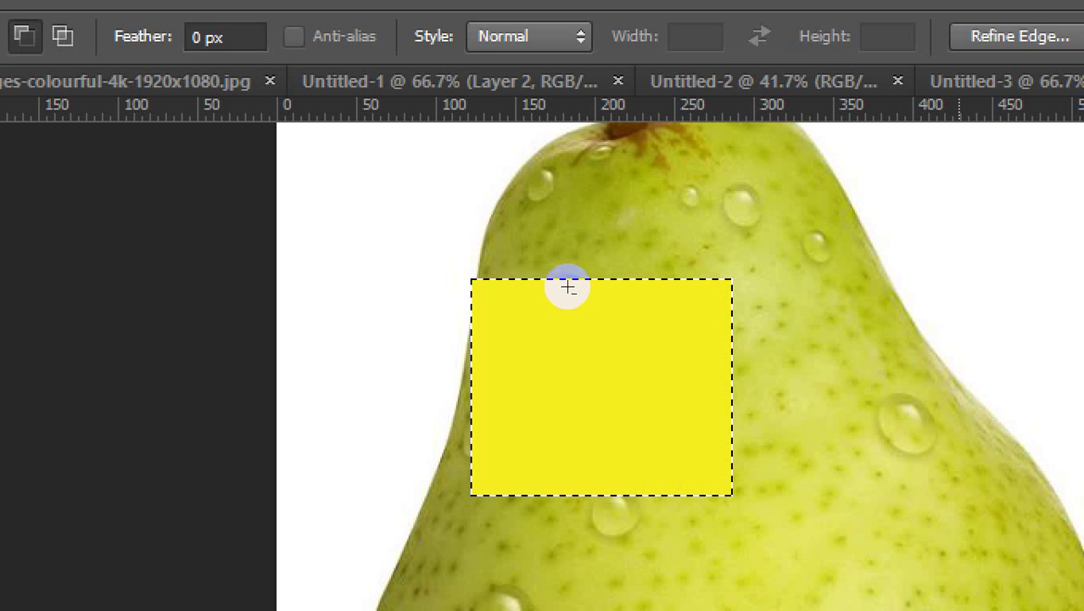
Clear the selection around the yellow rectangle and try to move the locked Background layer with the Move Tool
key("ctrl+d")
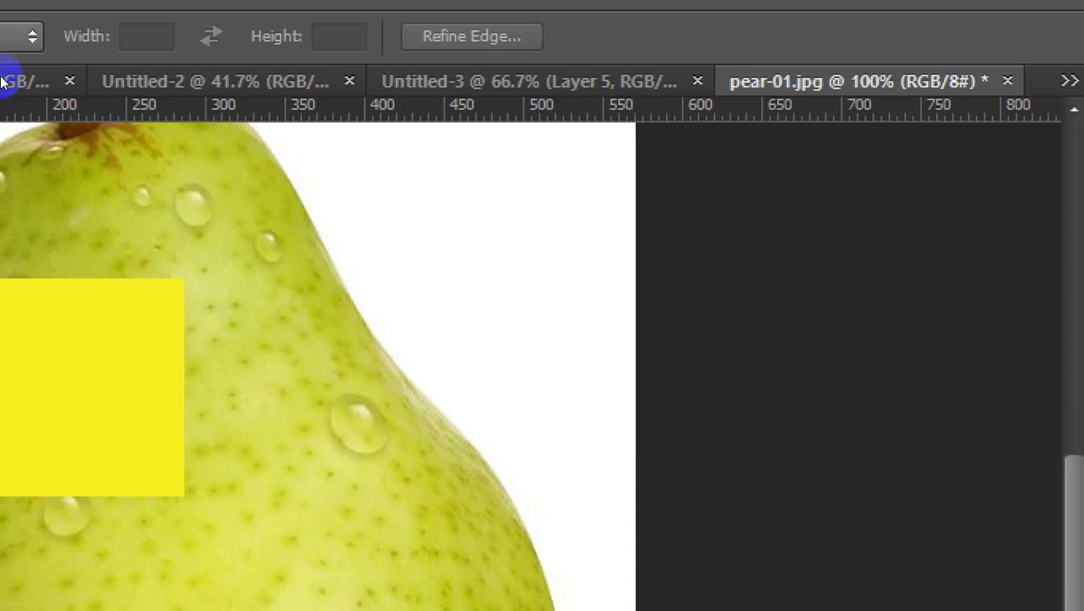
key("v")
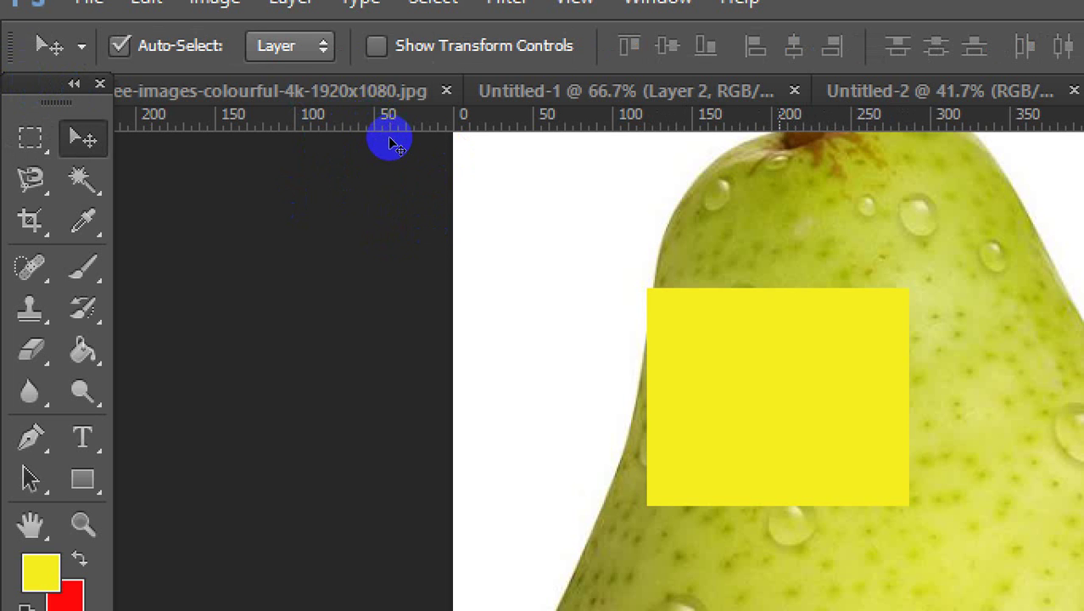
left_click(346, 254)
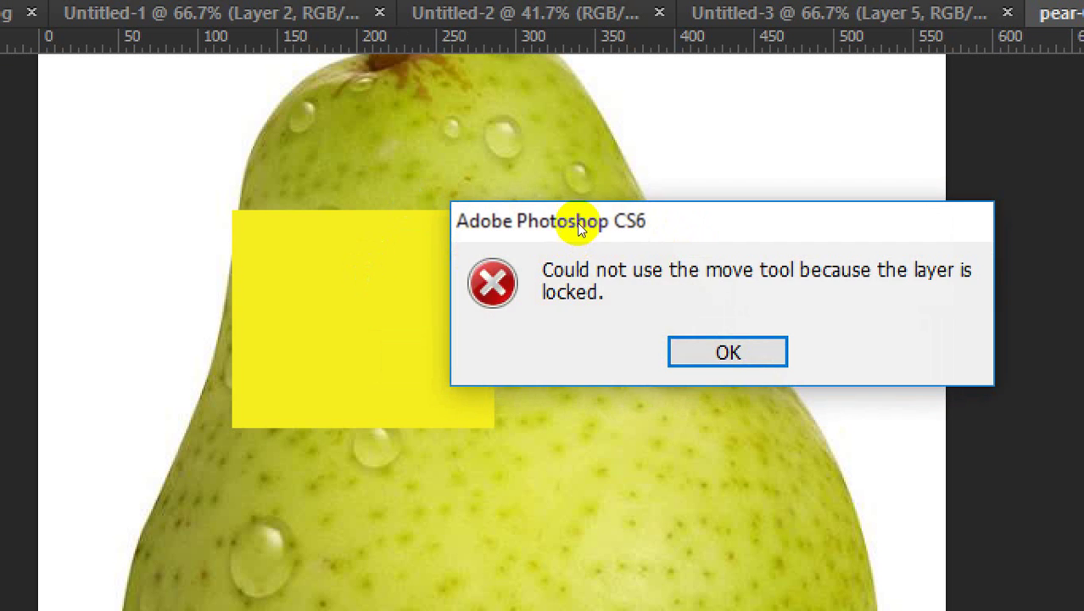
key("Return")
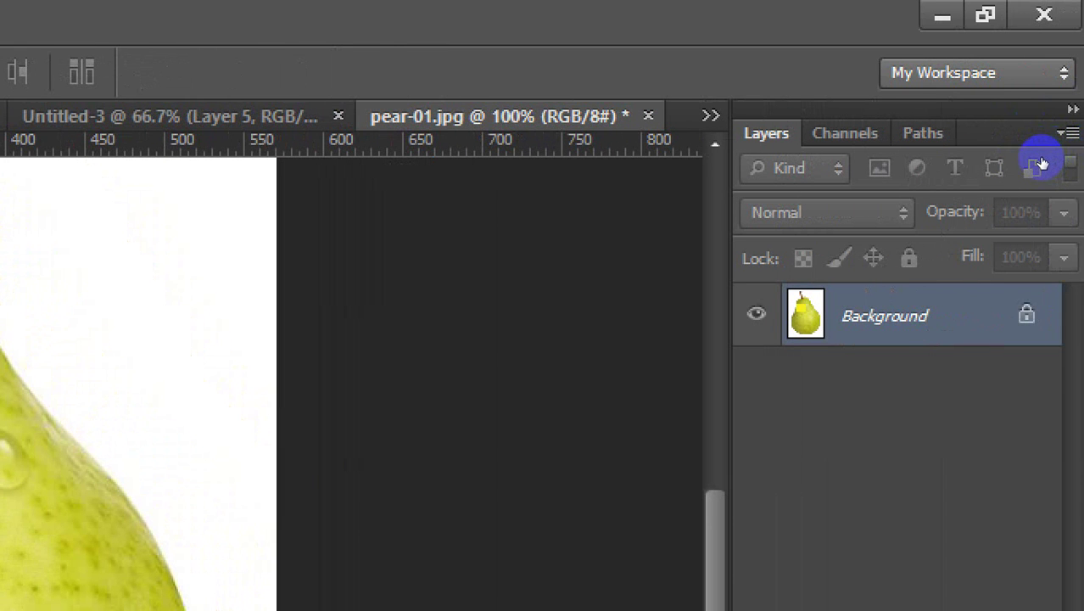
Unlock the Background layer to try moving the whole pear image, and revert both changes
key("ctrl+shift+n")
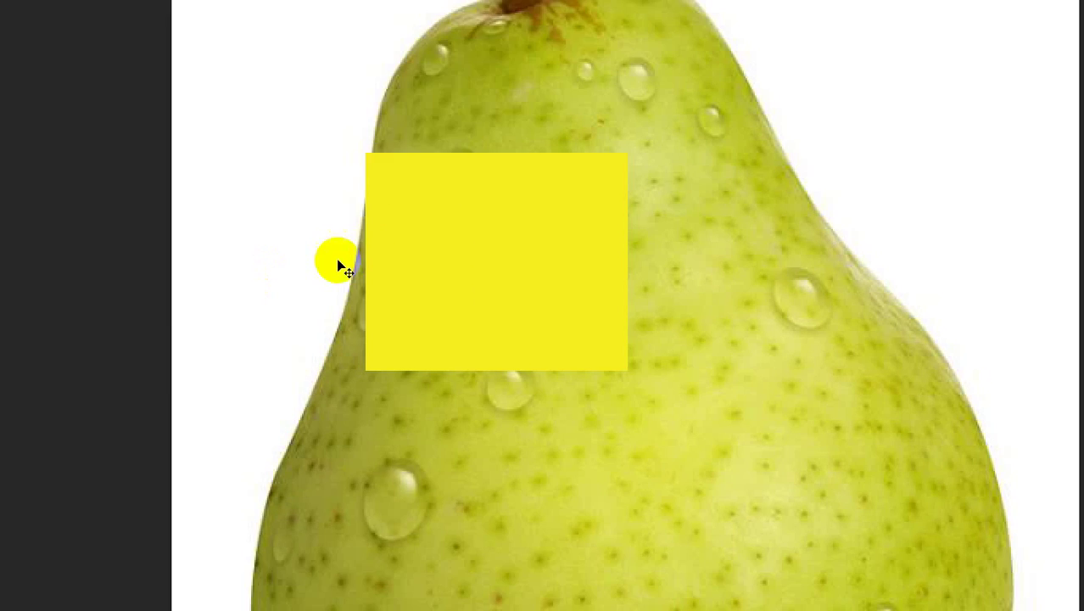
mouse_move(335, 258)
left_mouse_down()
mouse_move(434, 257)
mouse_move(453, 268)
mouse_move(436, 249)
mouse_move(325, 266)
mouse_move(372, 266)
mouse_move(455, 238)
mouse_move(286, 276)
mouse_move(334, 270)
left_mouse_up()
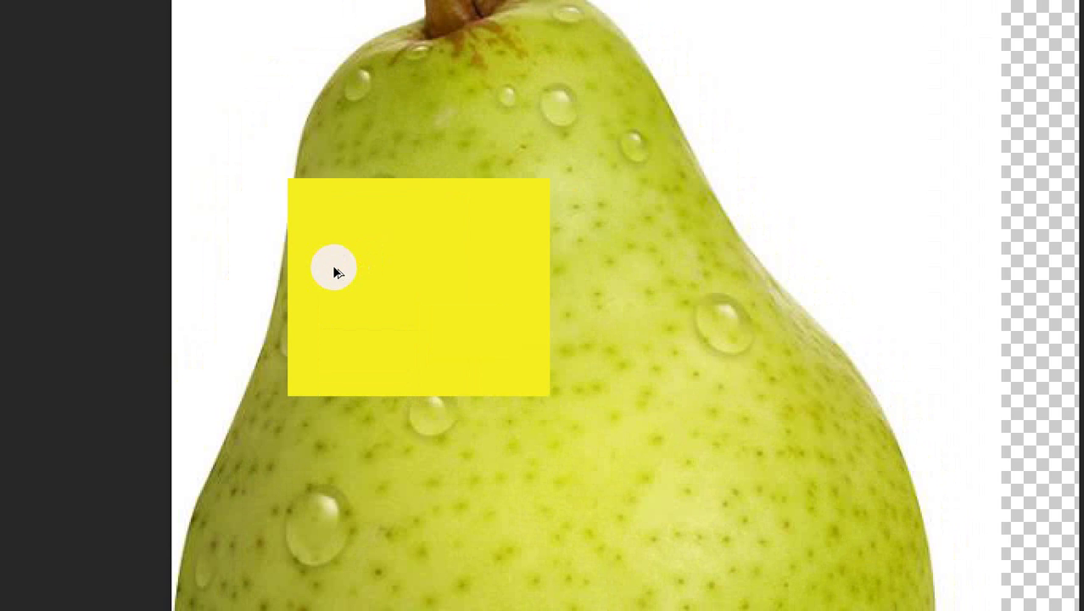
key("ctrl+z")
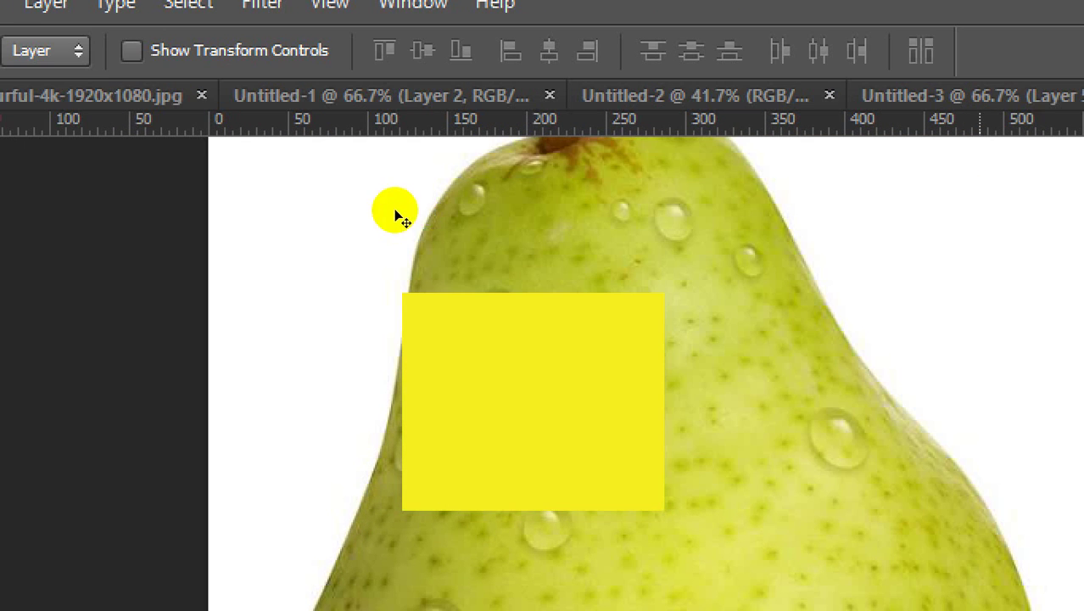
left_click(778, 194)
left_click(2, 75)
Unlock the Background layer and select the yellow rectangle on the pear with the Rectangular Marquee Tool
key("m")
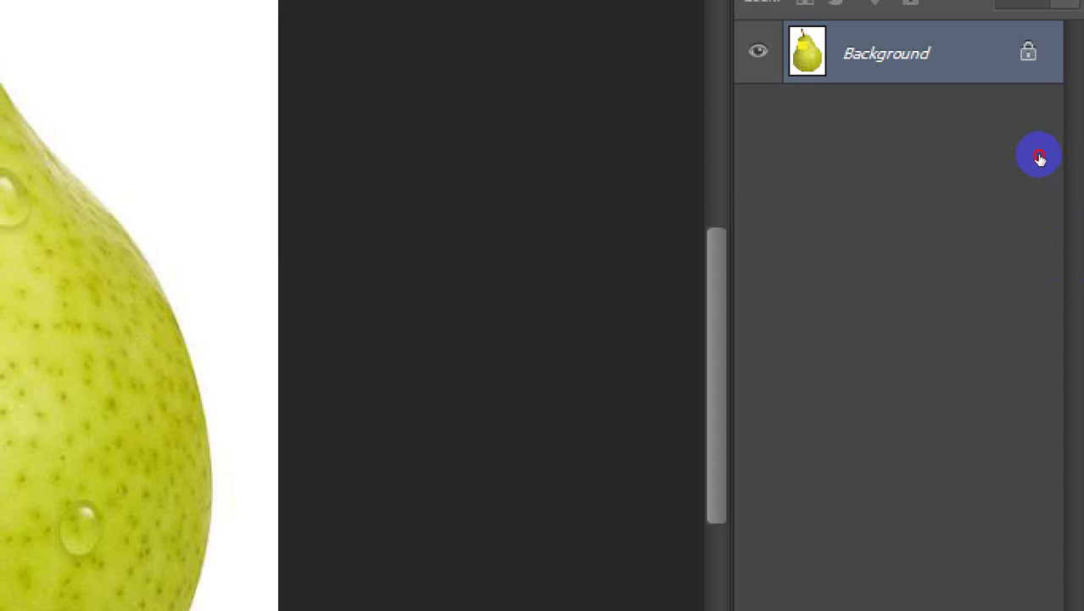
key("ctrl+shift+n")
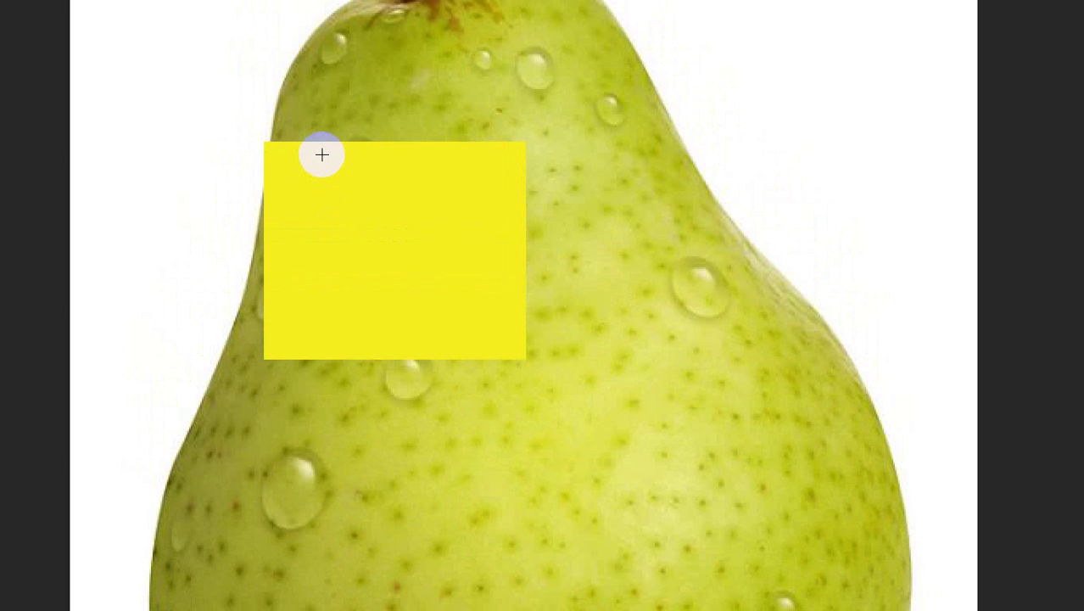
left_click_drag(324, 157, 454, 264)
Try moving the selected yellow area up and to the right across the pear, undo the move and clear the selection
key("v")
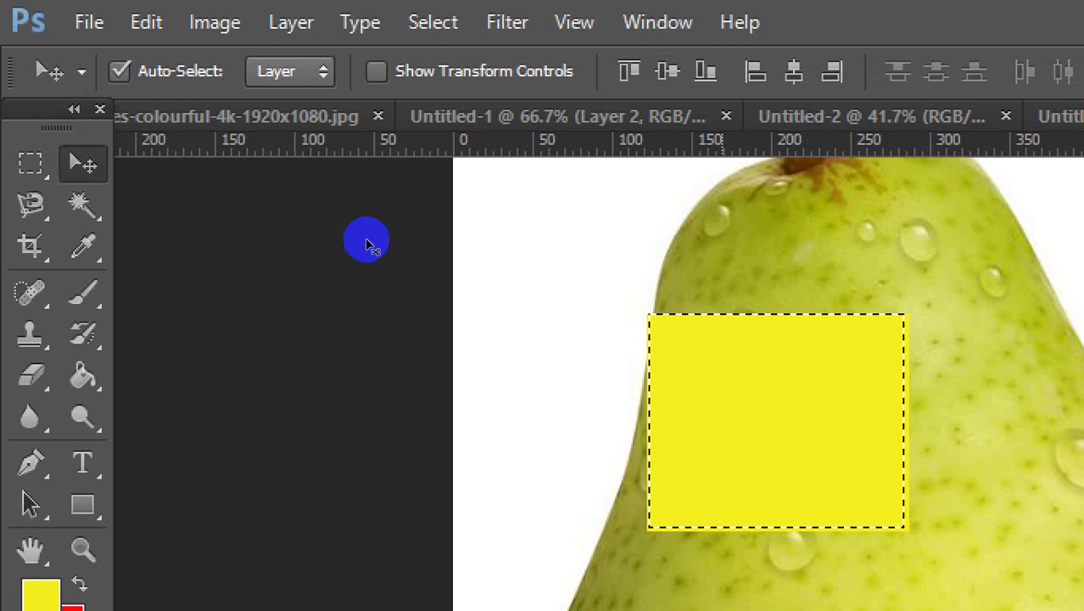
left_click_drag(404, 218, 680, 195)
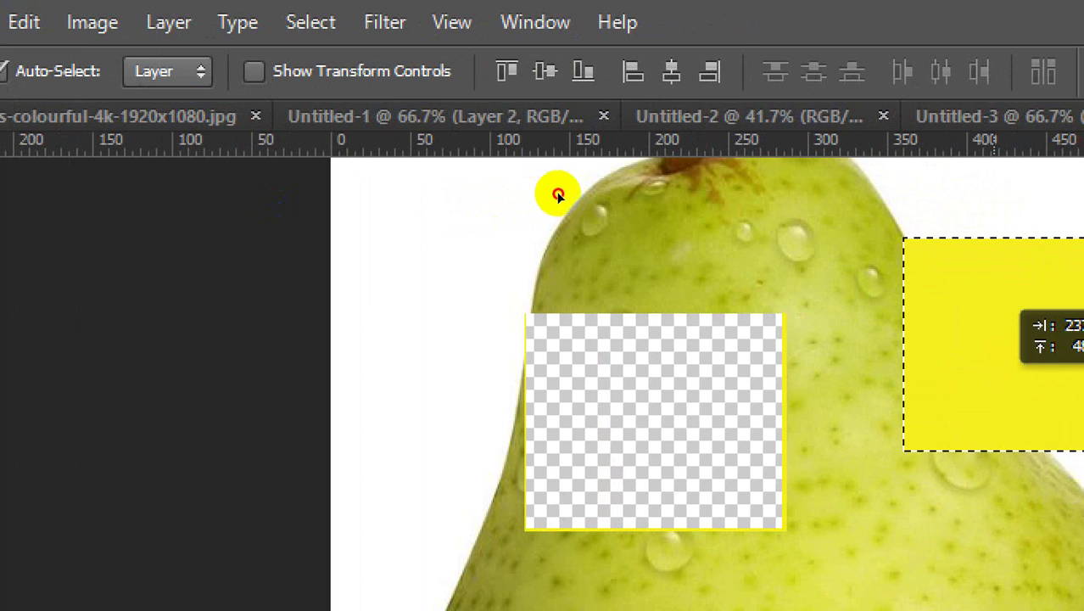
left_click_drag(558, 194, 558, 196)
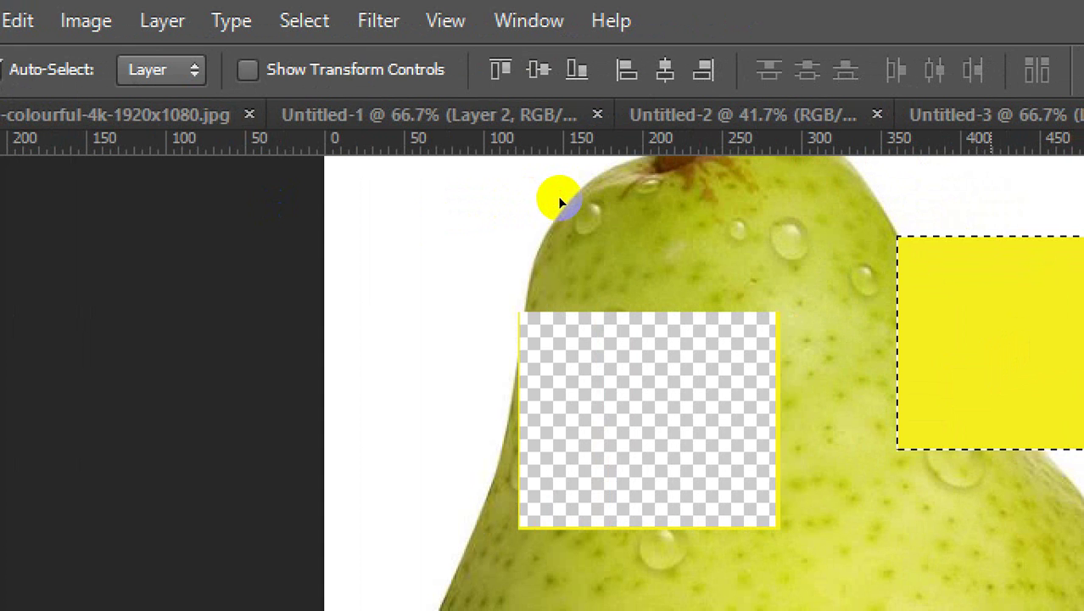
key("ctrl+z")
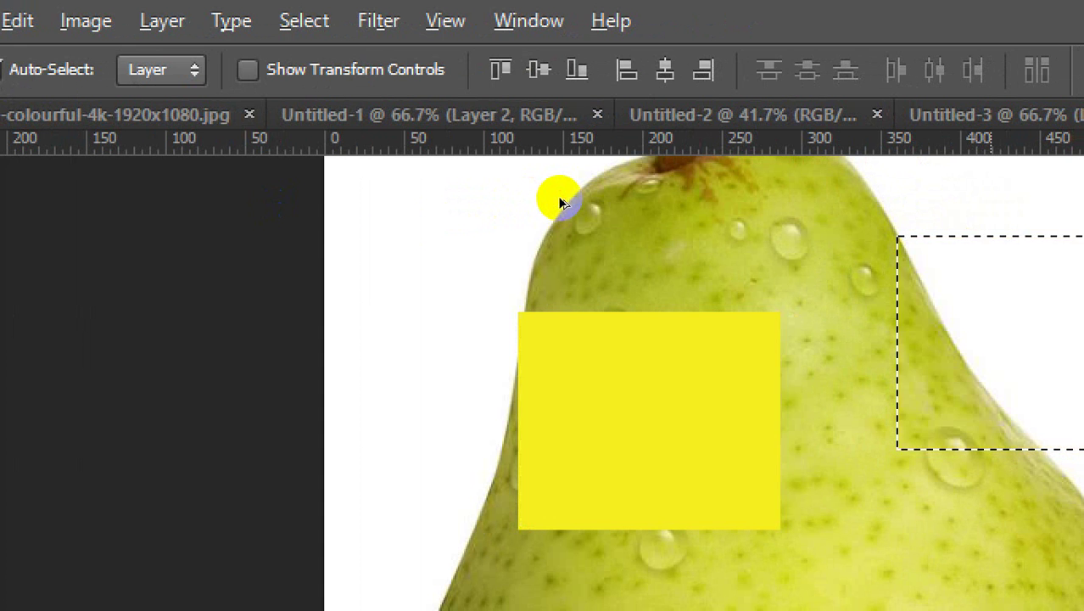
key("ctrl+d")
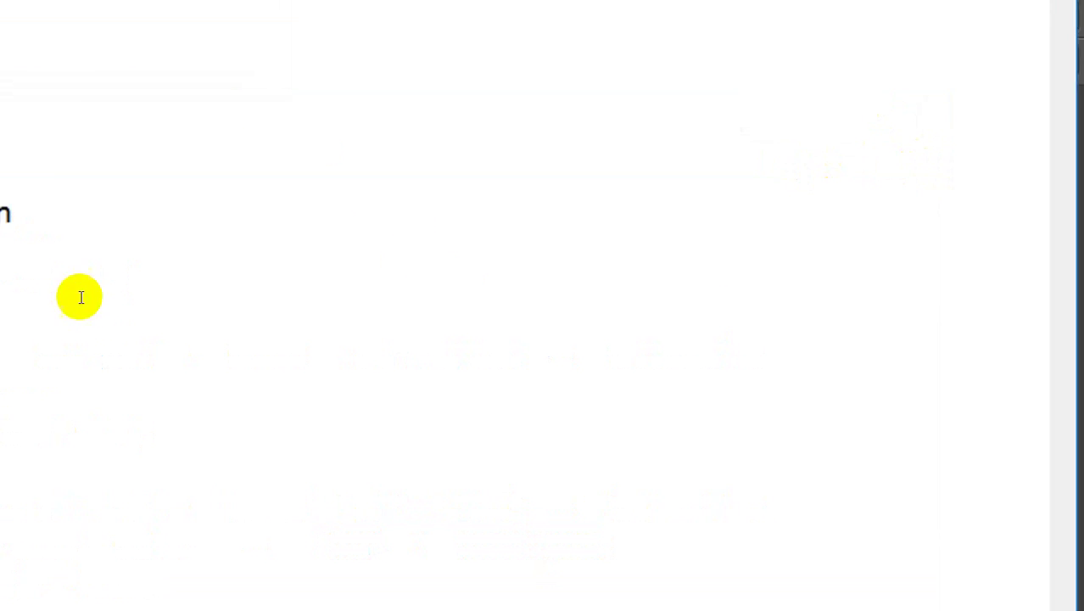
Switch to the Notepad class notes and add the line "Destructive Method" at the end
left_click_drag(626, 68, 912, 67)
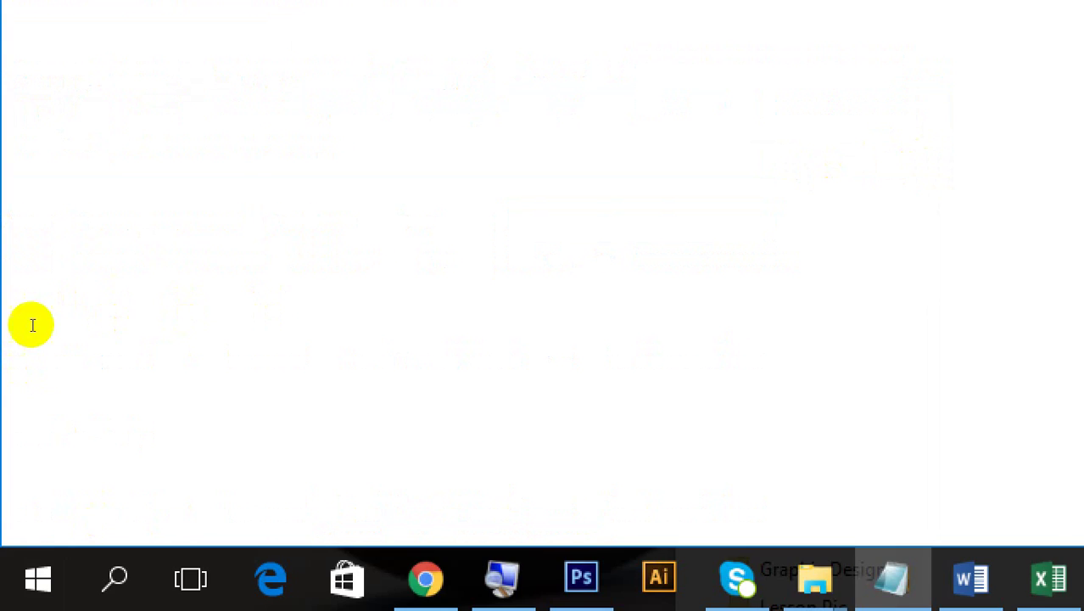
key("ctrl+End")
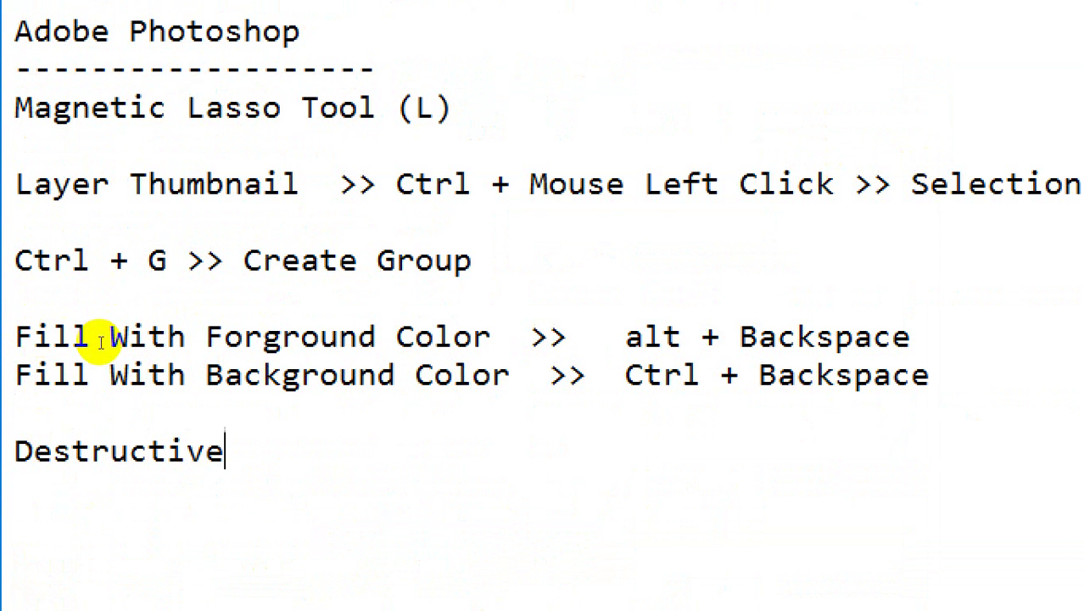
type("Destructive Me")
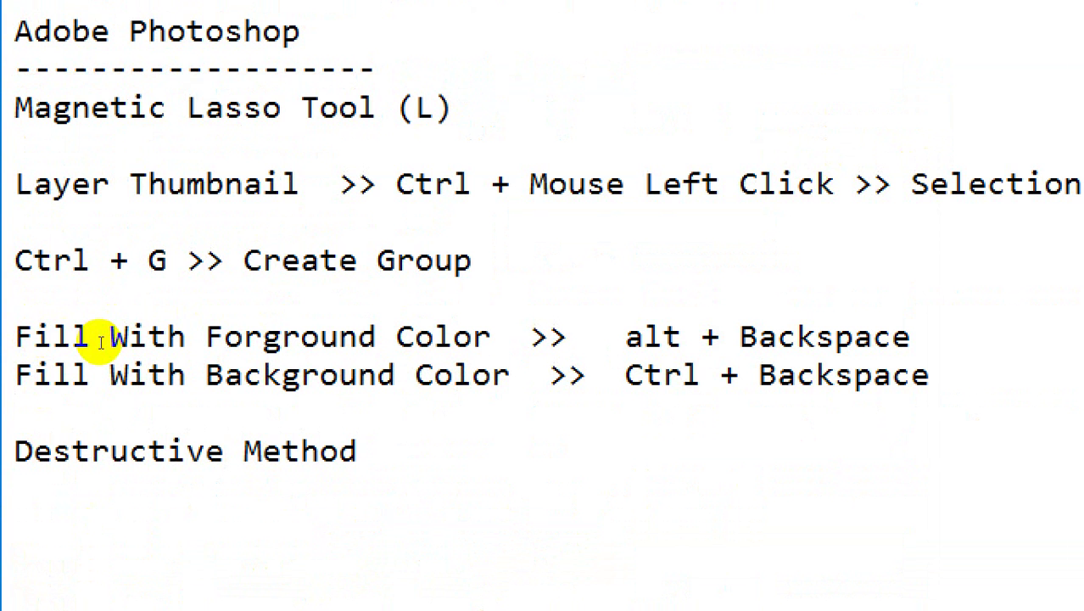
type("thod")
Duplicate the "Destructive Method" line below itself and change the copy to "Non-Destructive Method"
key("shift+Home")
key("ctrl+c")
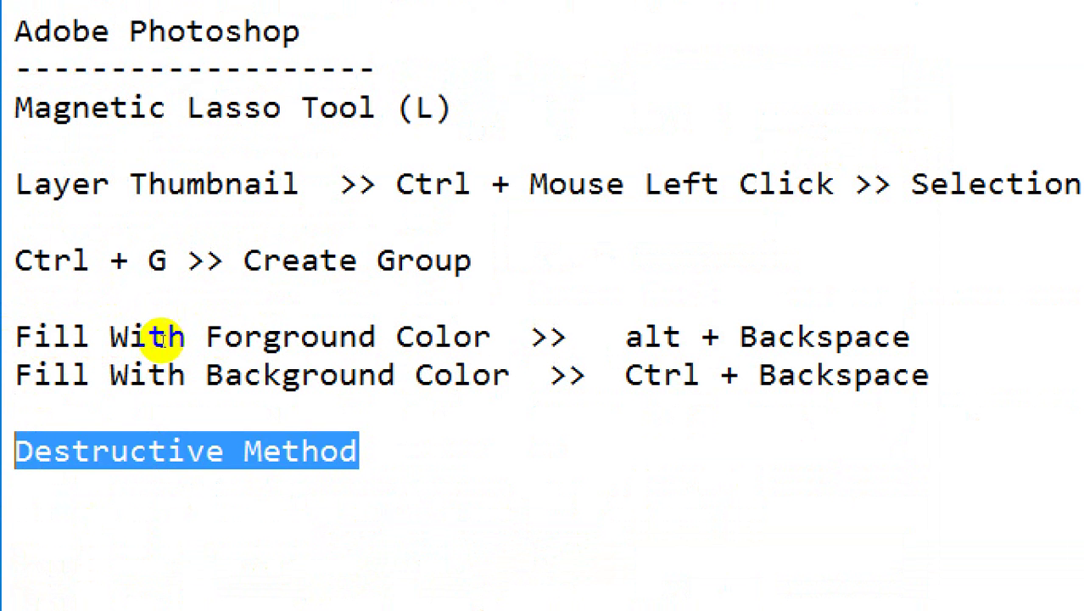
key("End")
key("ctrl+v")
key("Home")
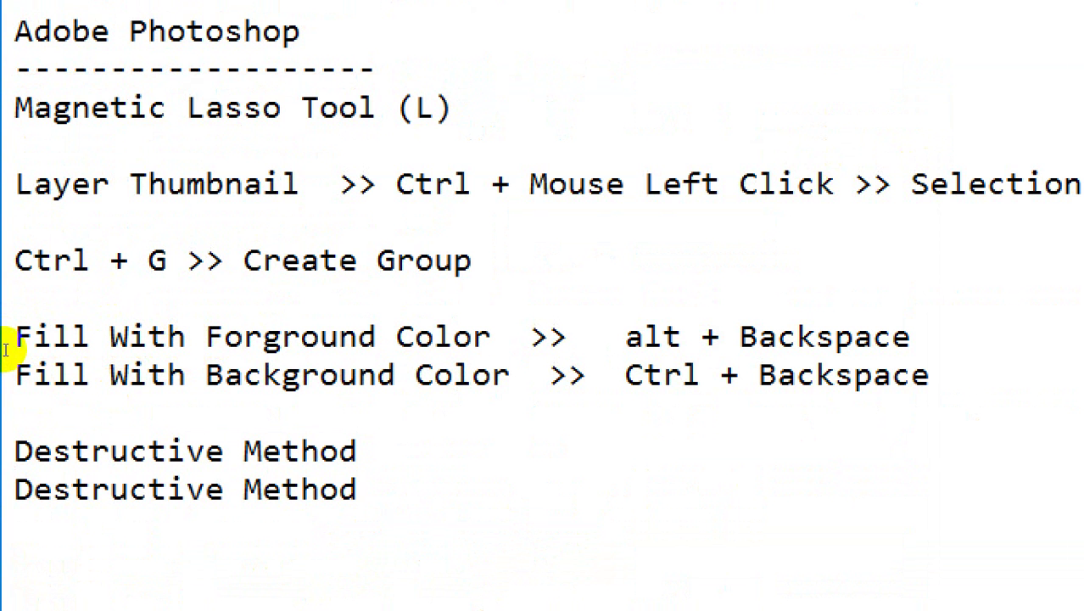
type("Non")
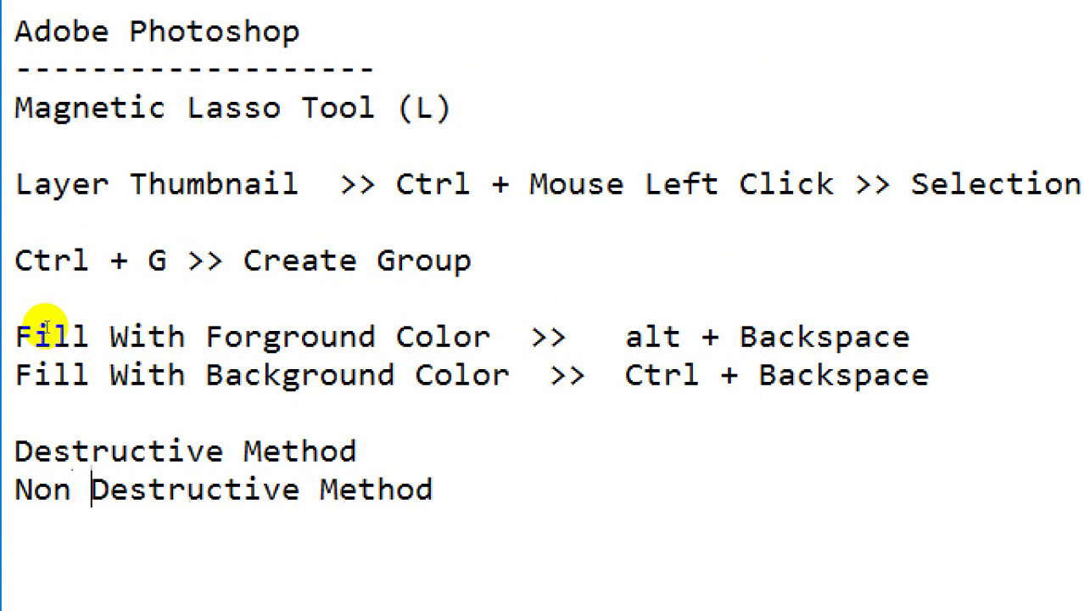
key("BackSpace")
type("-")
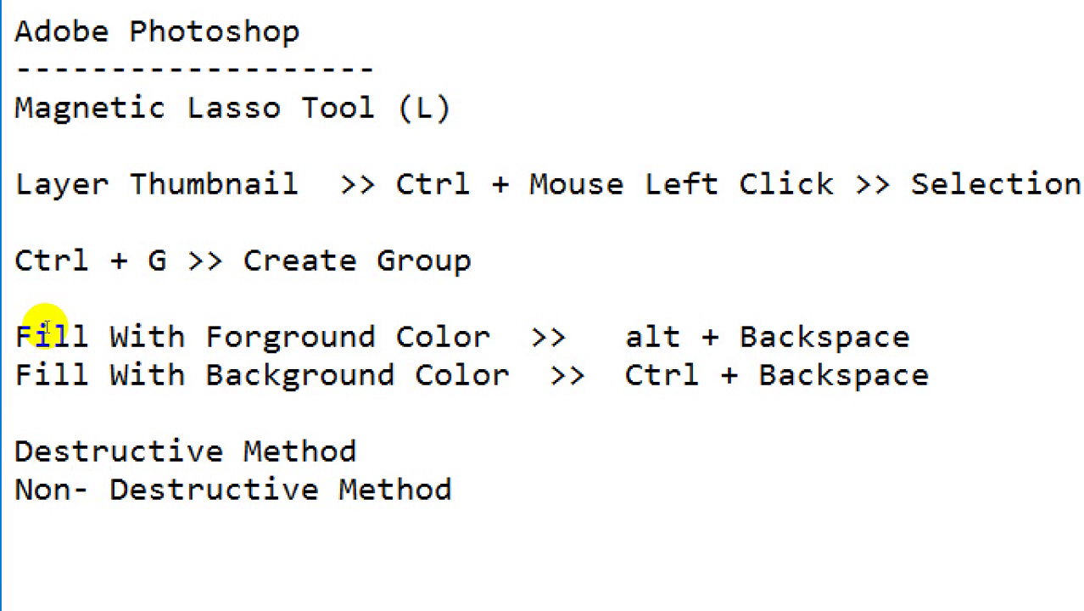
key("BackSpace")
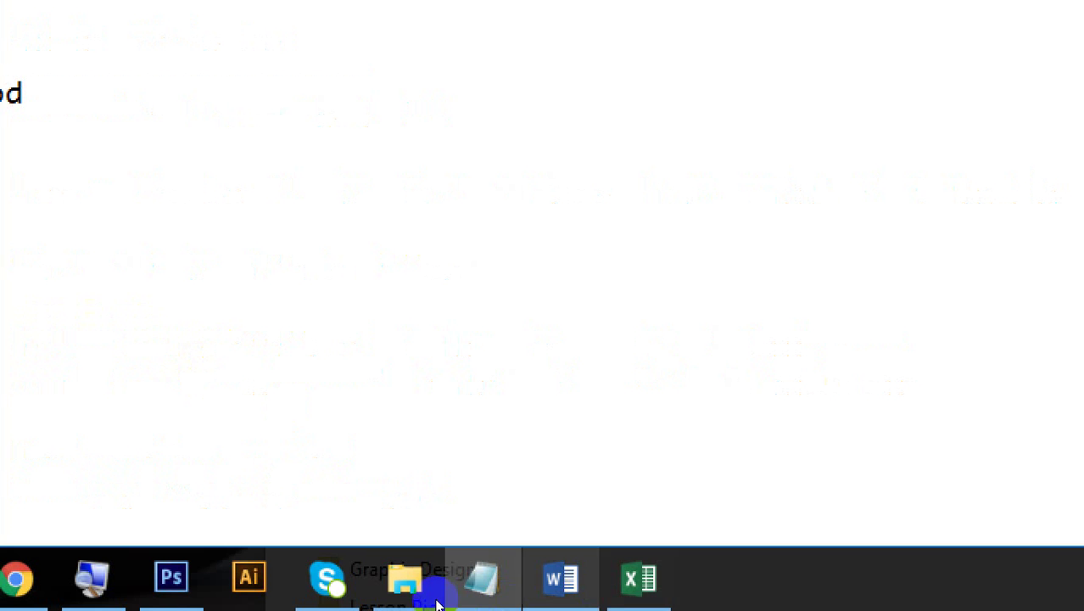
Switch back to Photoshop and move the helicopter on Layer 2 of Untitled-1 slightly down and to the left
left_click(174, 581)
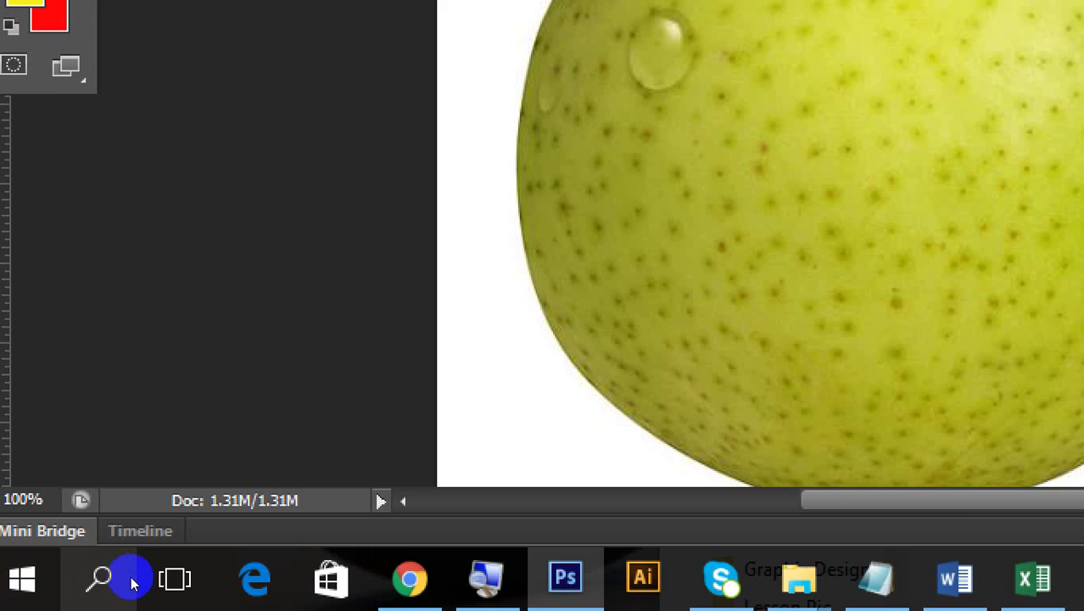
key("super+minus")
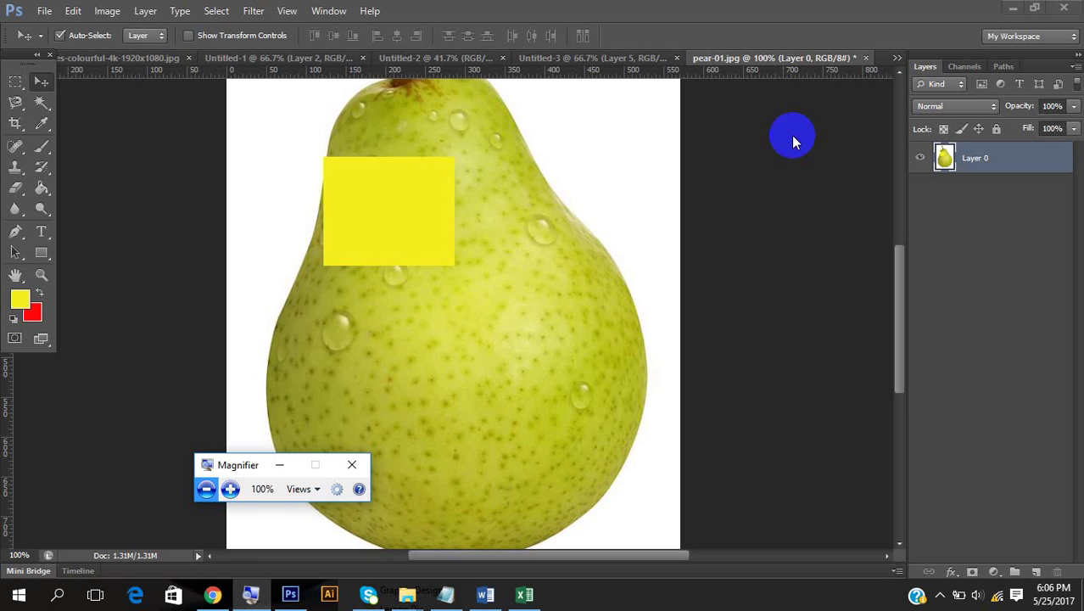
left_click(1014, 11)
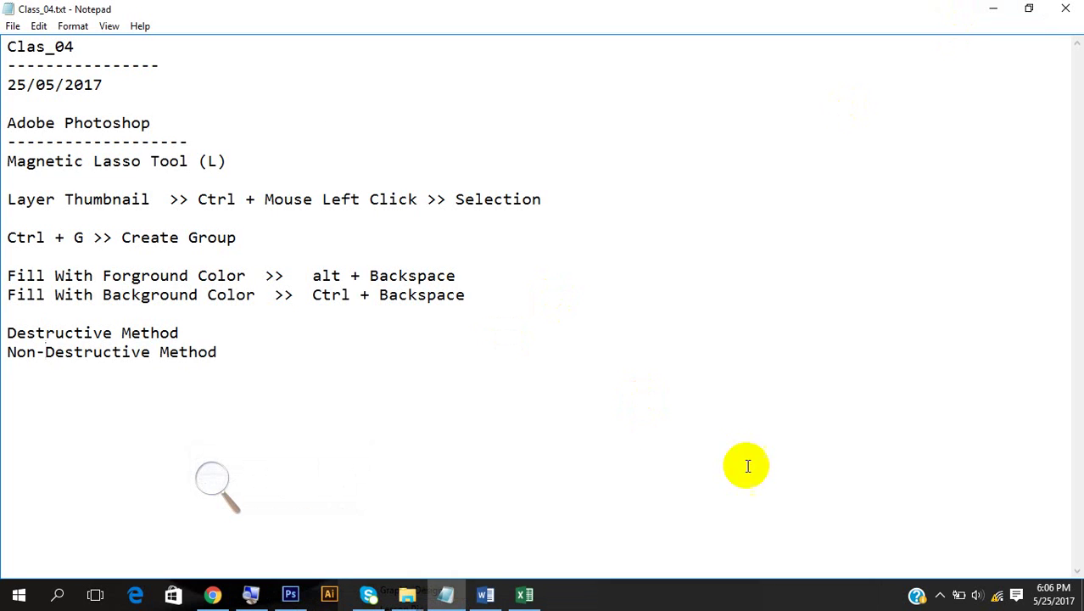
left_click(937, 600)
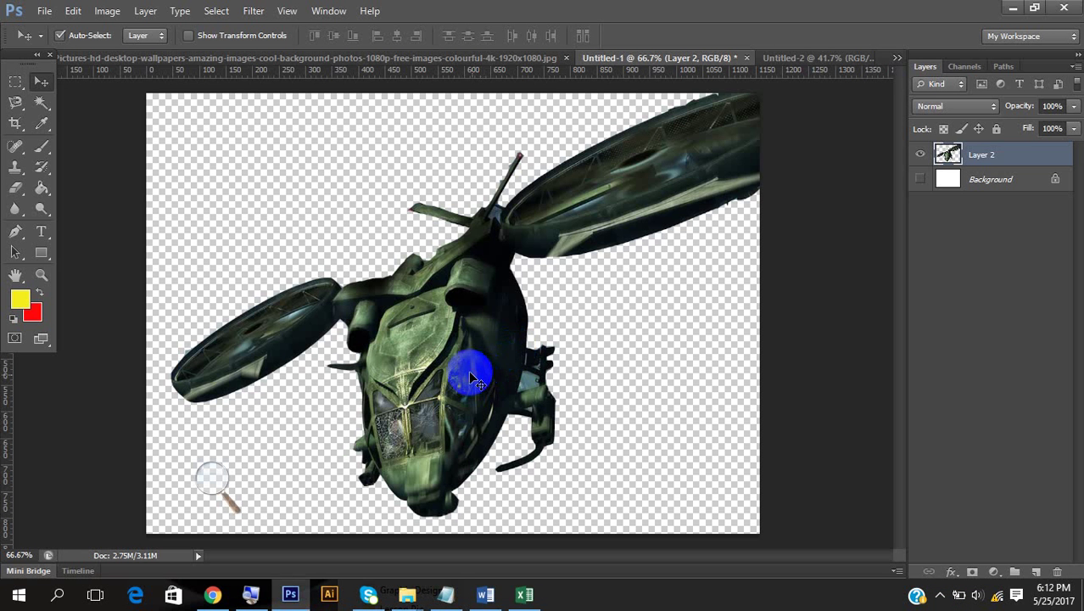
left_click_drag(478, 382, 456, 380)
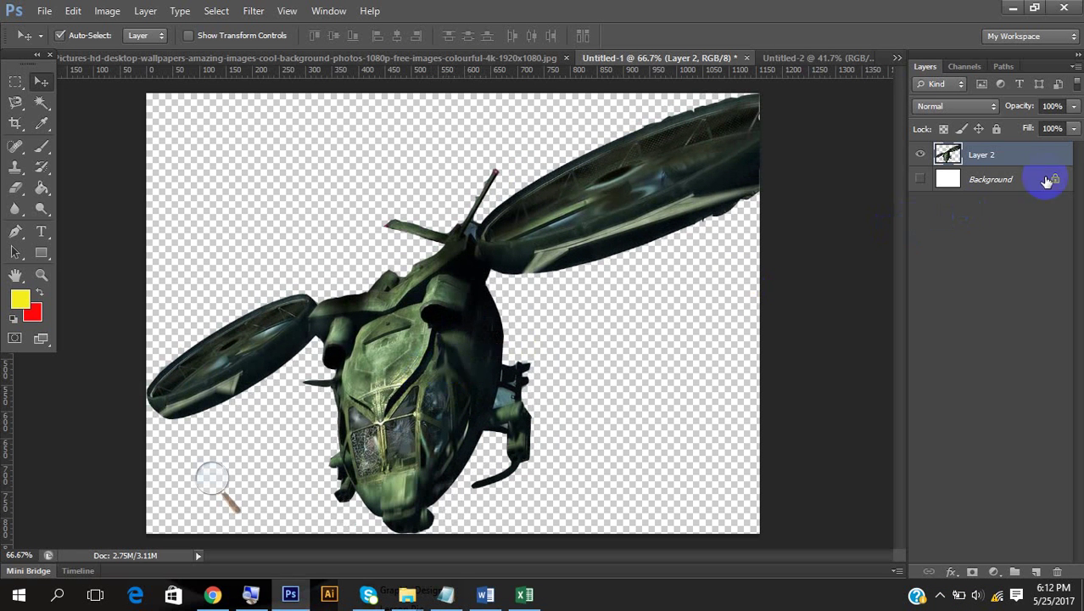
Duplicate Layer 2 as "Layer 2 copy" within Untitled-1 and move the helicopter copy up and to the left
left_click(223, 484)
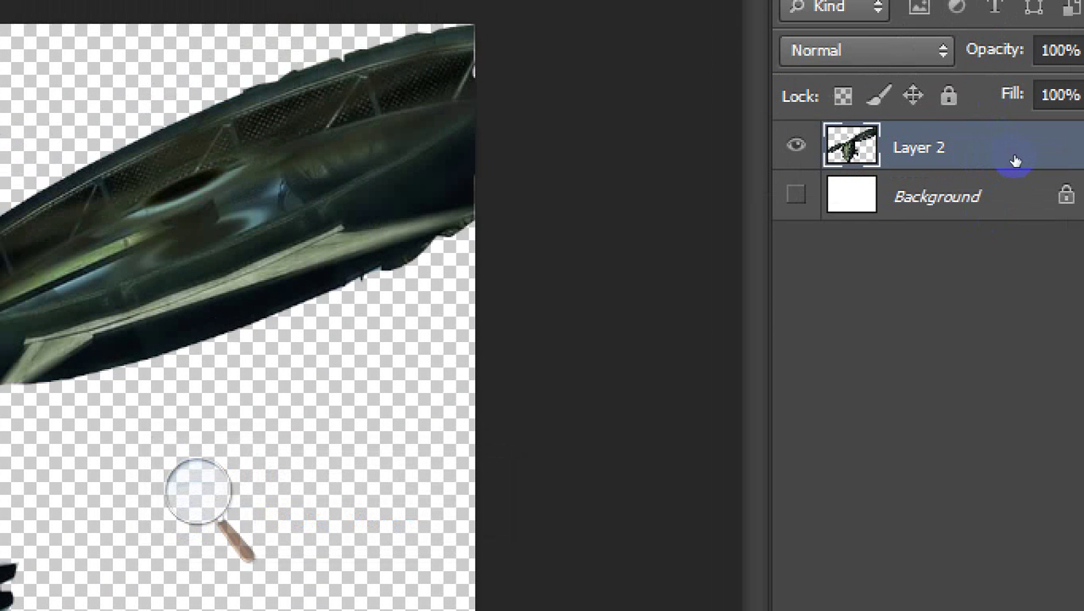
right_click(1018, 162)
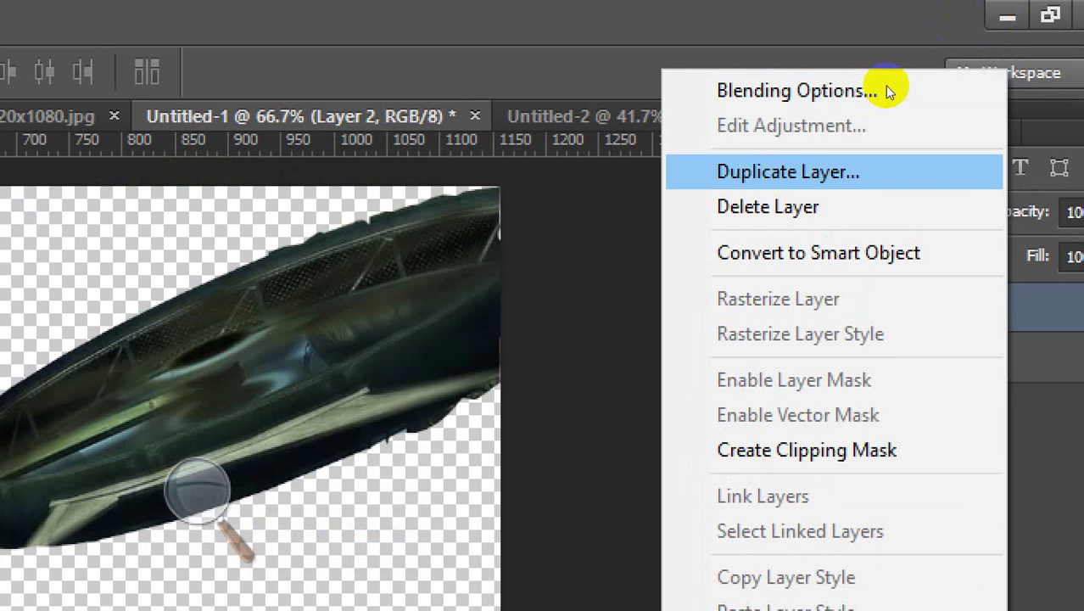
left_click(788, 172)
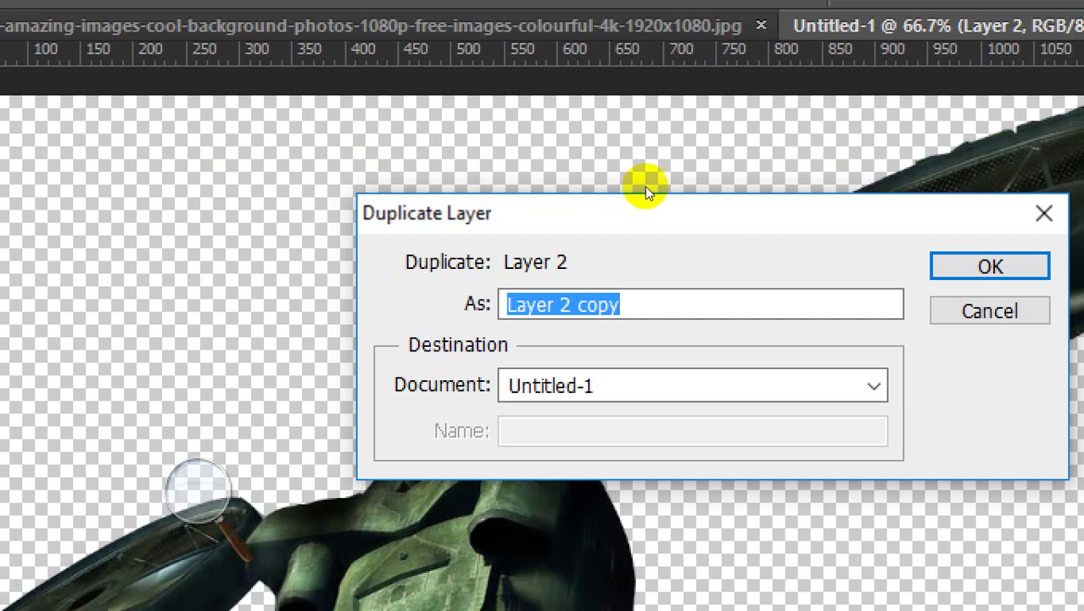
key("Return")
left_click_drag(412, 286, 333, 237)
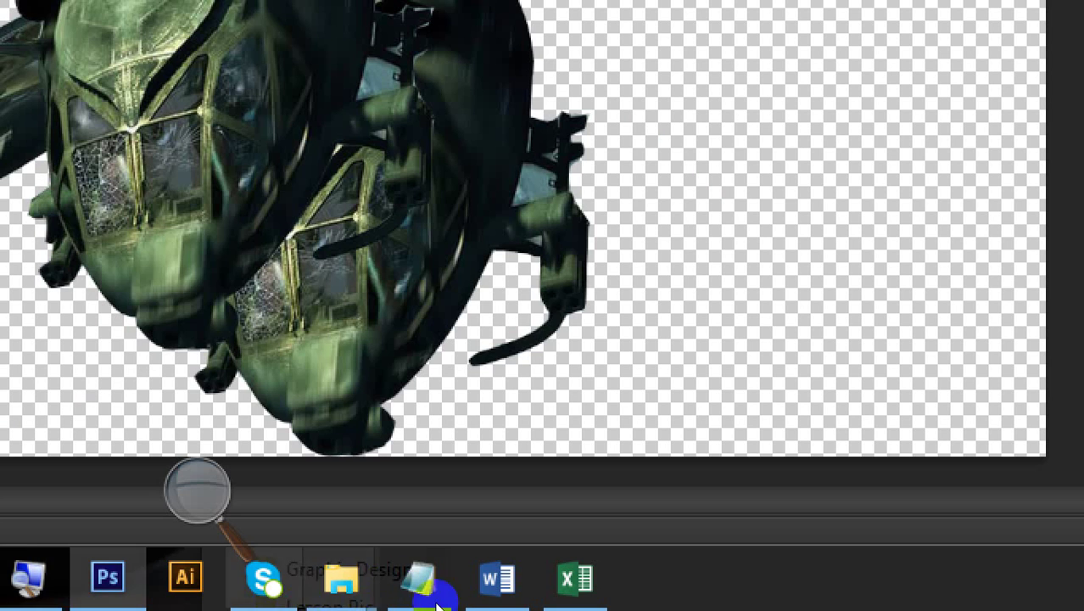
Switch to the Notepad class notes, add the line "Duplicate Any Layer >> Ctrl + J" above the Destructive Method lines, and return to Photoshop
left_click(438, 594)
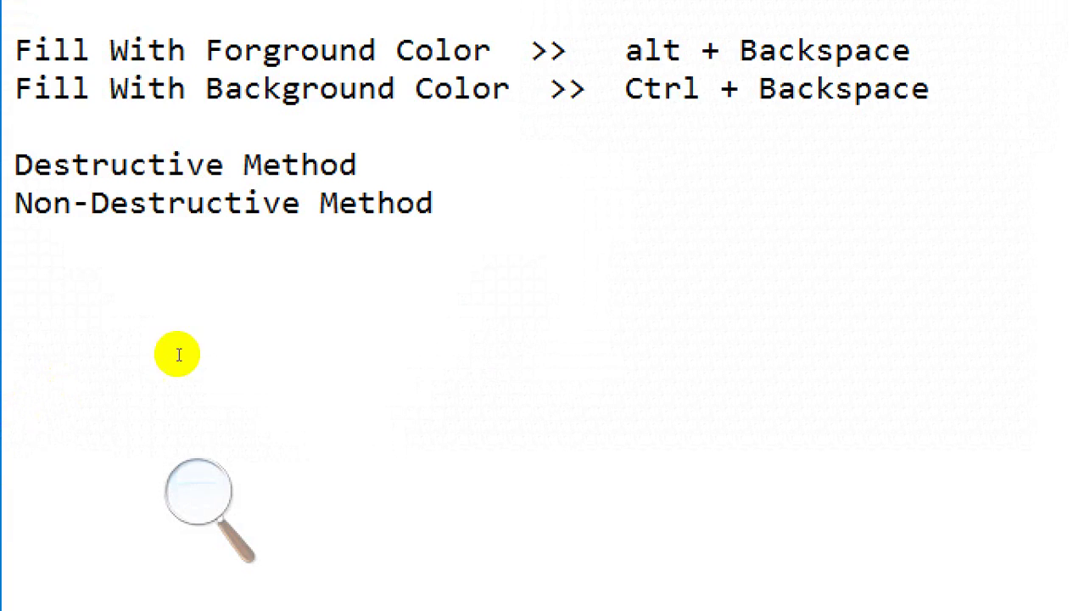
key("Up")
key("Return")
key("Return")
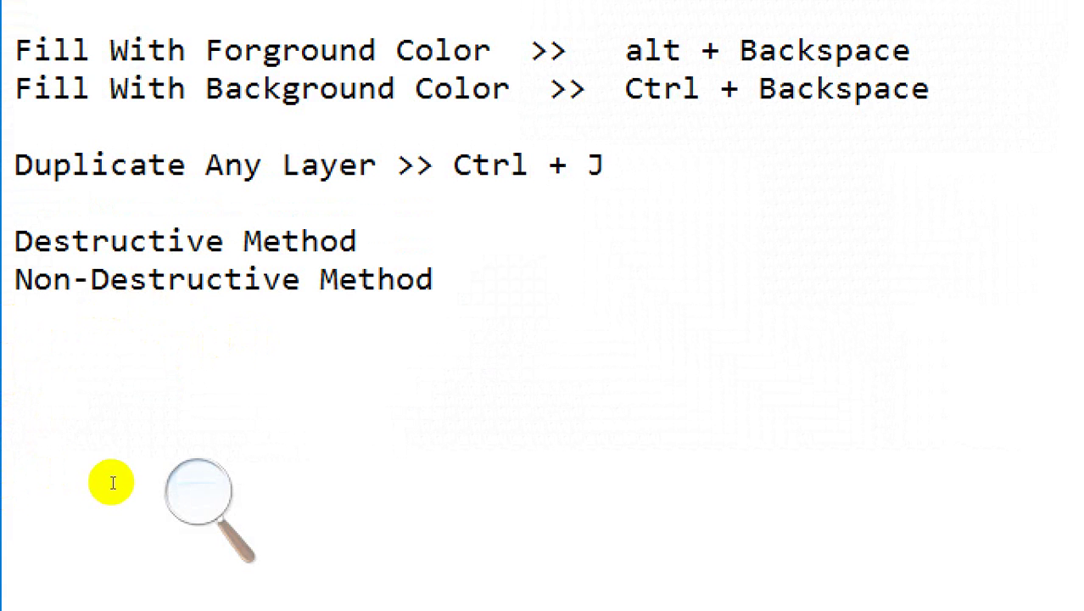
key("super+minus")
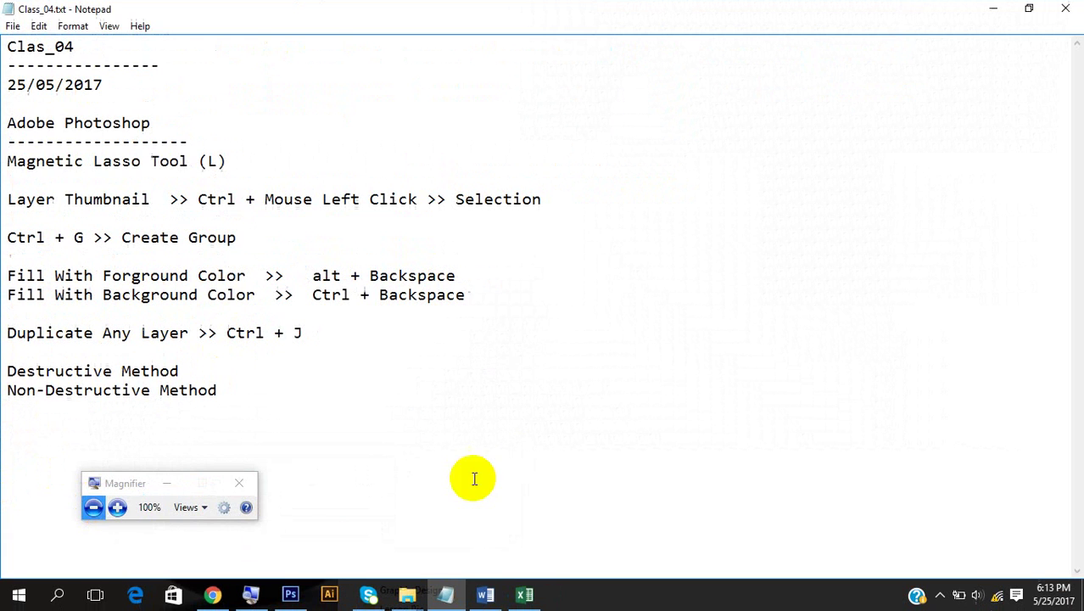
left_click(290, 593)
Duplicate the "Layer 2 copy" helicopter layer nine times in a row
key("ctrl+j")
key("ctrl+j")
key("ctrl+j")
key("ctrl+j")
key("ctrl+j")
key("ctrl+j")
key("ctrl+j")
key("ctrl+j")
key("ctrl+j")
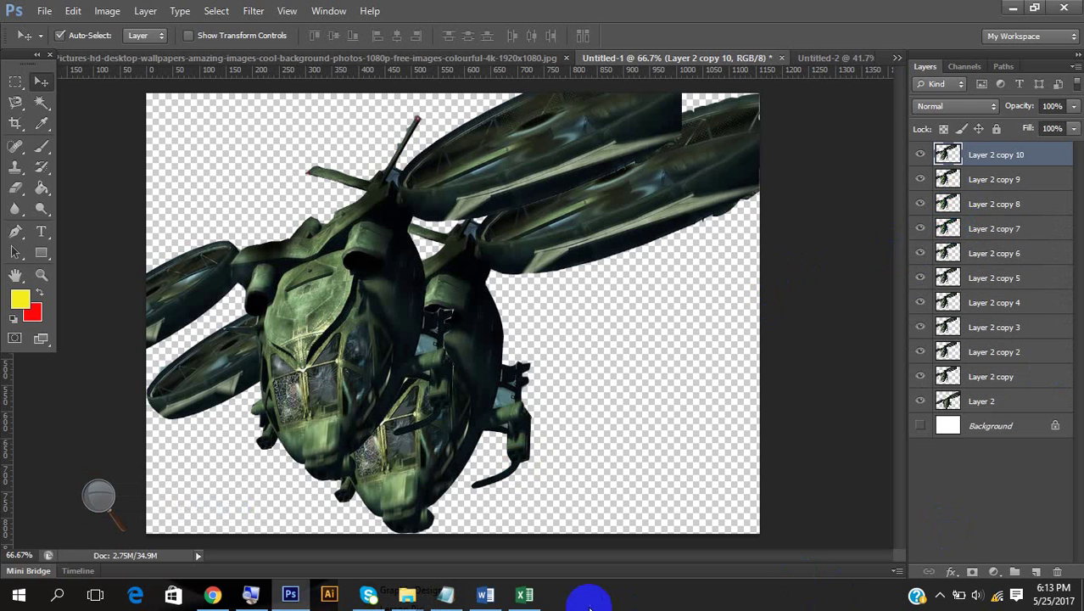
Delete every copy of Layer 2, from Layer 2 copy up to Layer 2 copy 10, keeping the original Layer 2
left_click(1022, 380, "shift")
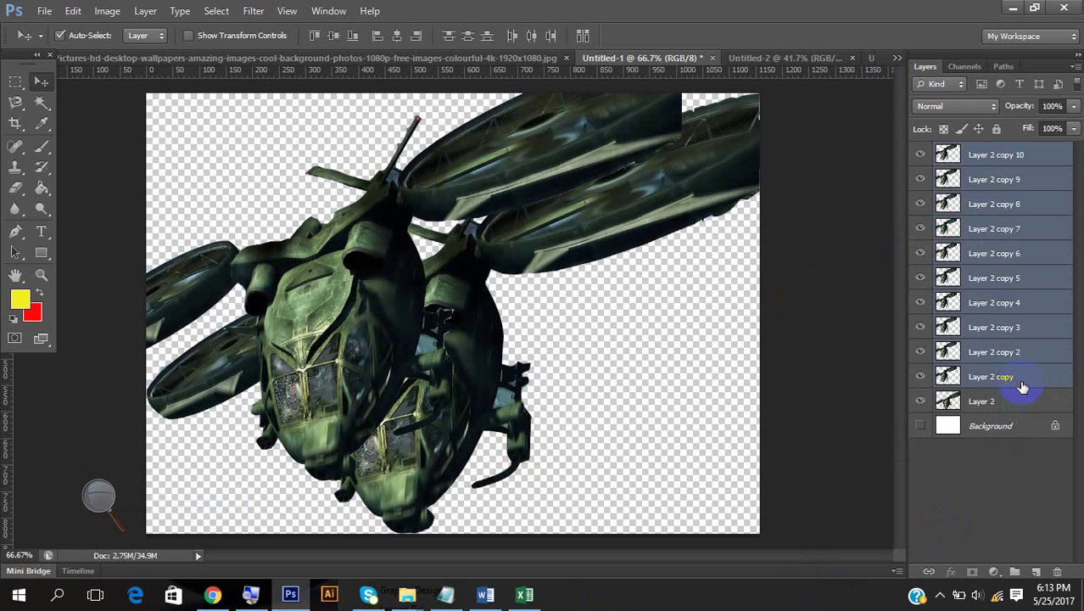
key("Delete")
left_click(726, 271)
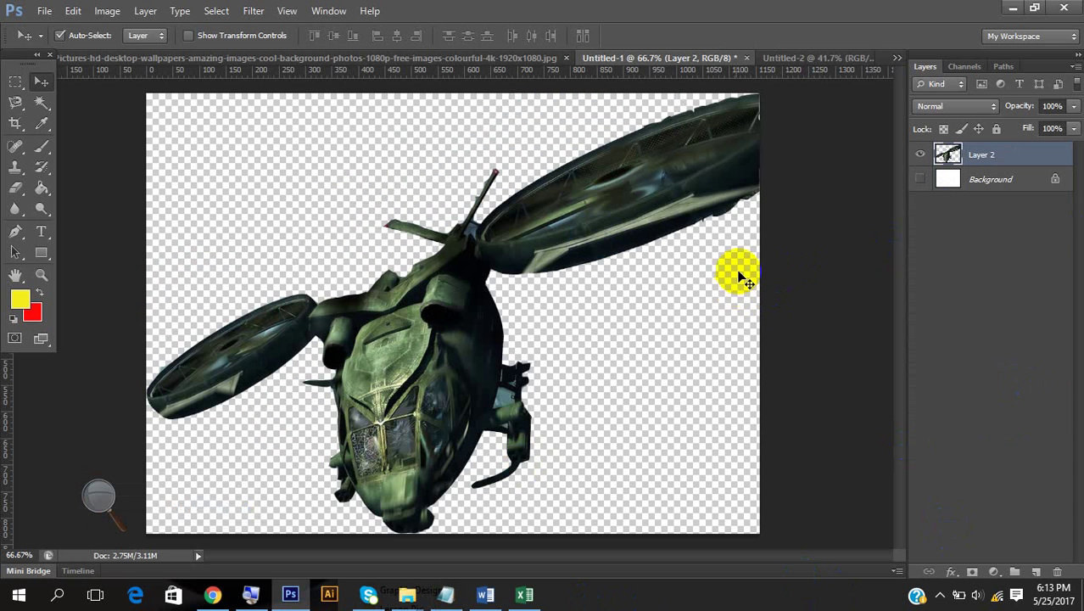
Duplicate Layer 2 three times and spread the top two helicopter copies to the upper left and the right of the original
key("ctrl+j")
key("ctrl+j")
key("ctrl+j")
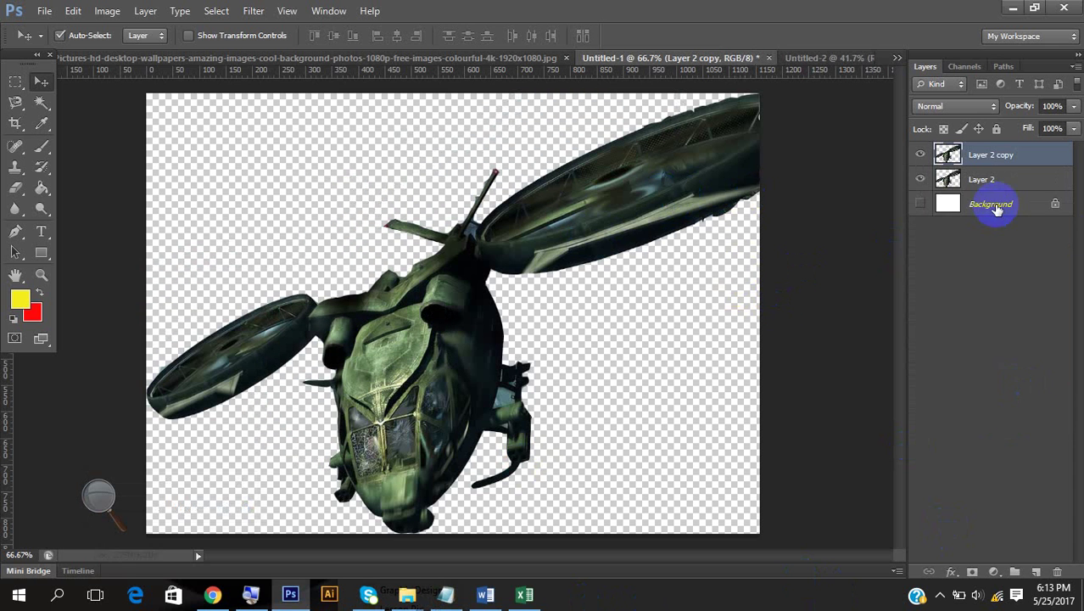
left_click(685, 339)
left_click_drag(492, 366, 624, 358)
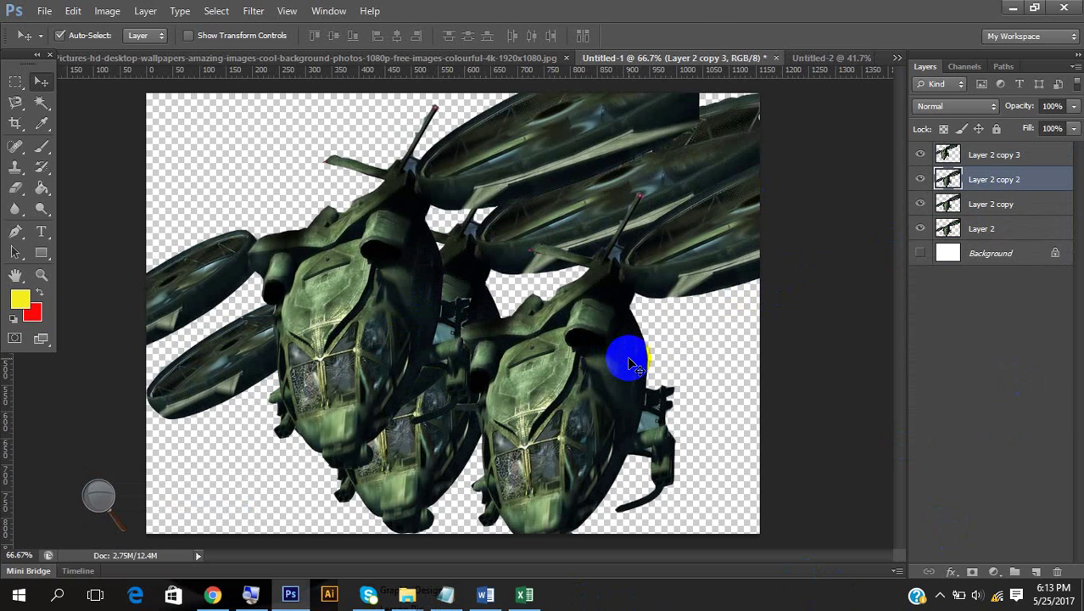
left_click(673, 404)
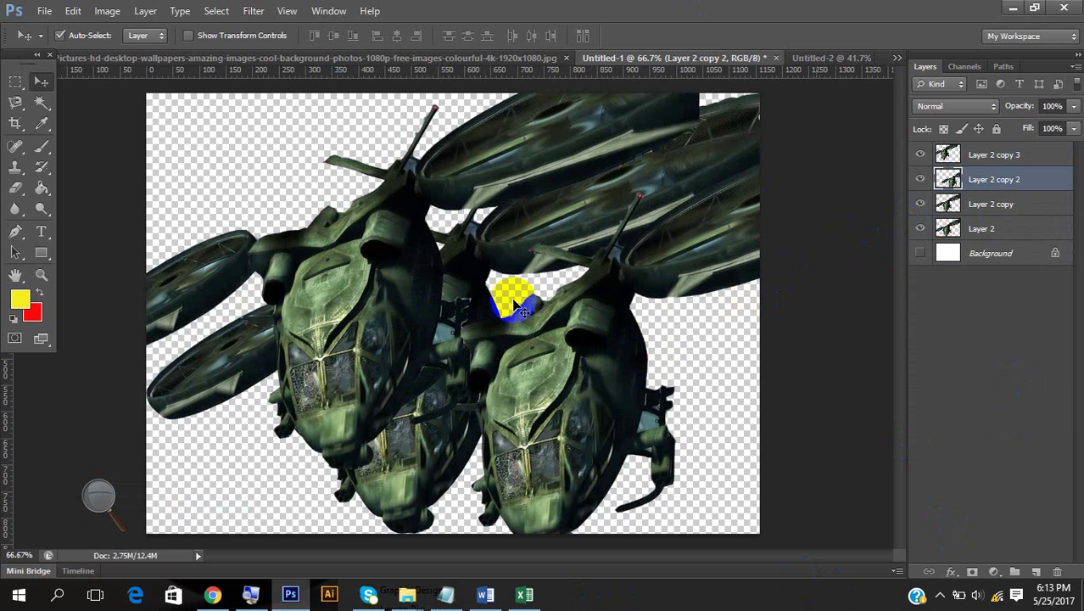
left_click(883, 245)
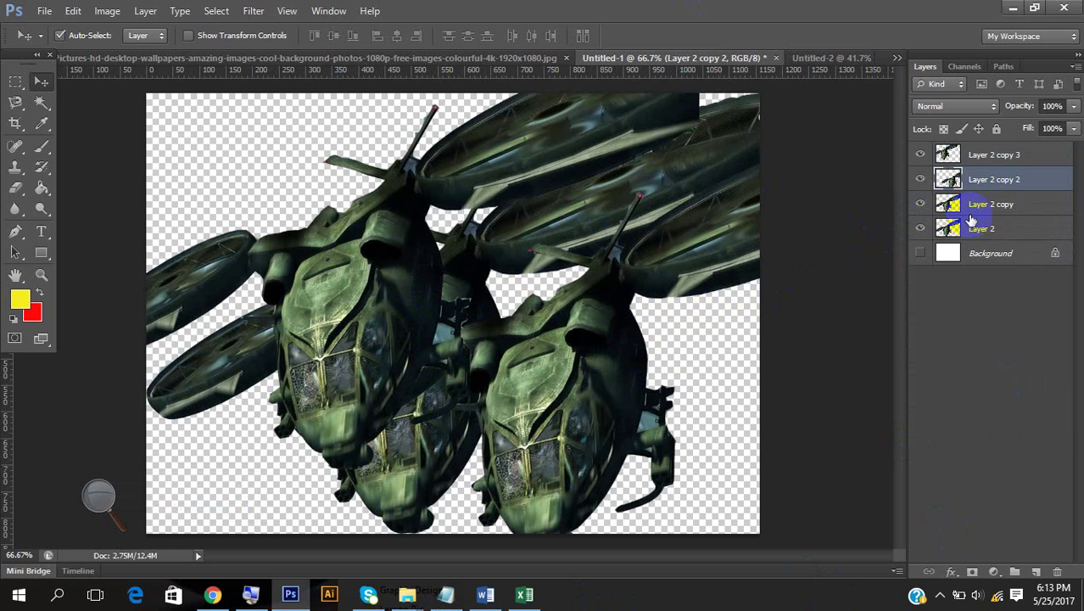
Reposition the helicopters on Layer 2 copy 3 and Layer 2 copy 2 on either side of the original helicopter
left_click_drag(570, 381, 620, 336)
left_click_drag(393, 334, 341, 235)
left_click_drag(670, 390, 646, 337)
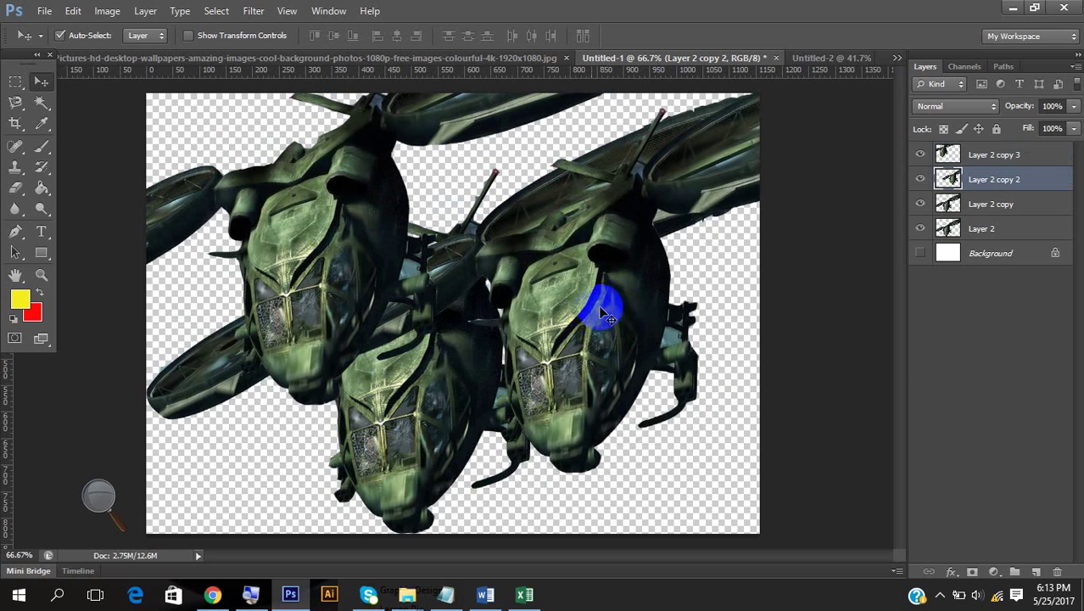
left_click_drag(603, 305, 513, 299)
left_click(325, 245)
left_click_drag(325, 246, 339, 263)
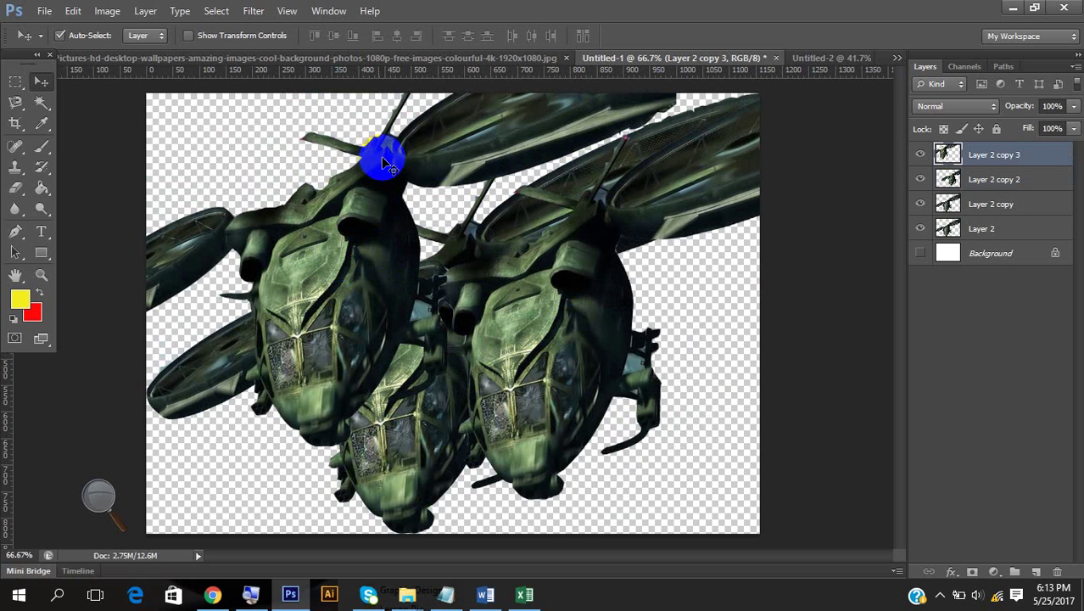
left_click(617, 334)
left_click_drag(617, 333, 622, 342)
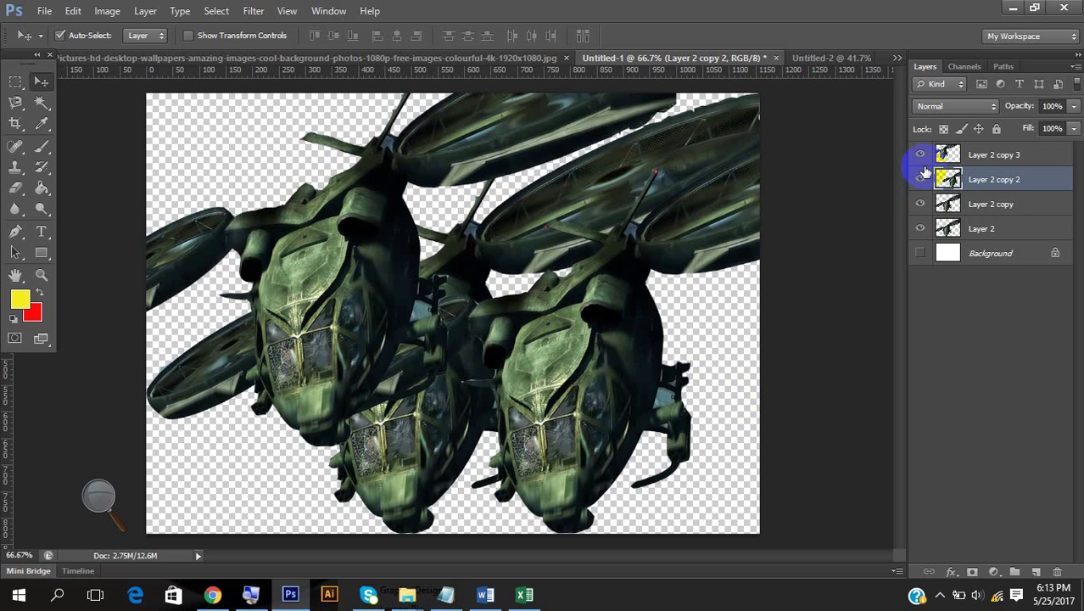
Hide and show Layer 2 copy 3 and Layer 2 copy 2 in turn to check which helicopter each layer holds
left_click(920, 156)
left_click(920, 158)
left_click(921, 179)
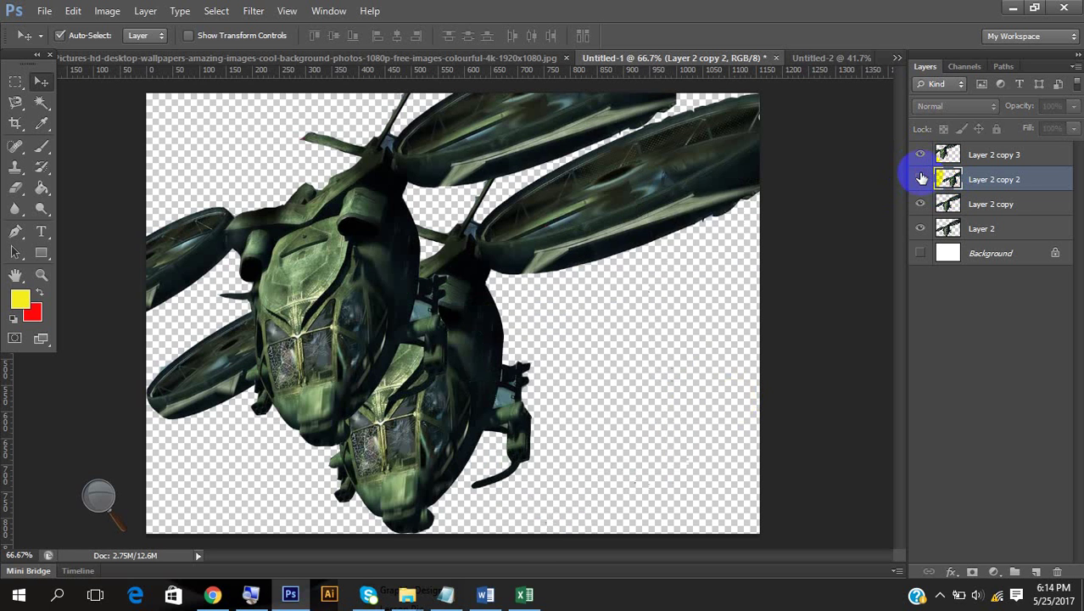
left_click(921, 179)
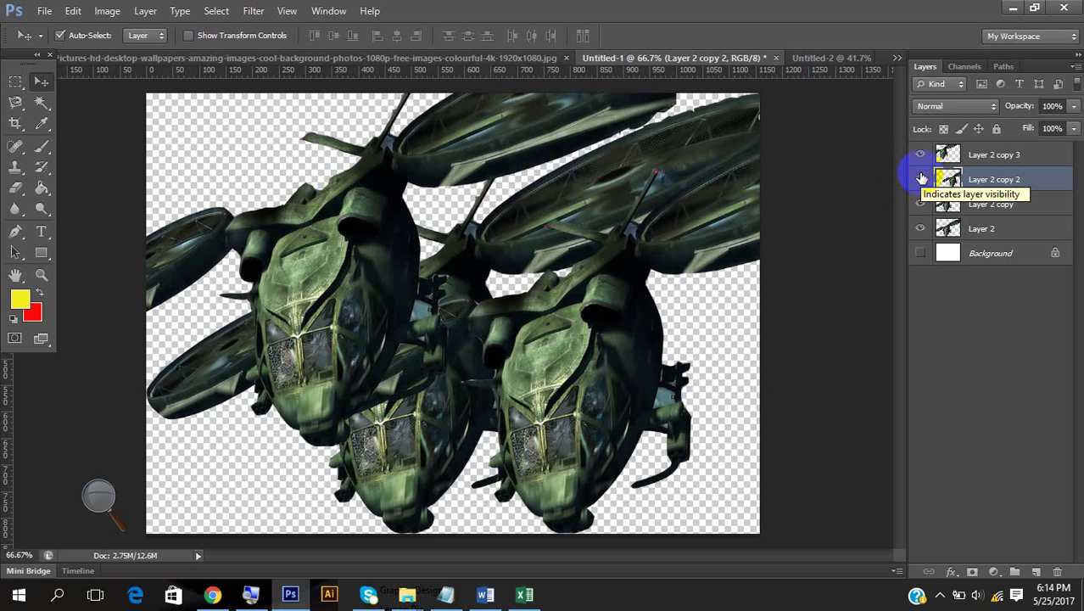
Merge Layer 2 copy down into Layer 2, and shift the three helicopters apart on the canvas
mouse_move(414, 392)
left_mouse_down()
mouse_move(417, 417)
mouse_move(424, 392)
left_mouse_up()
key("ctrl+e")
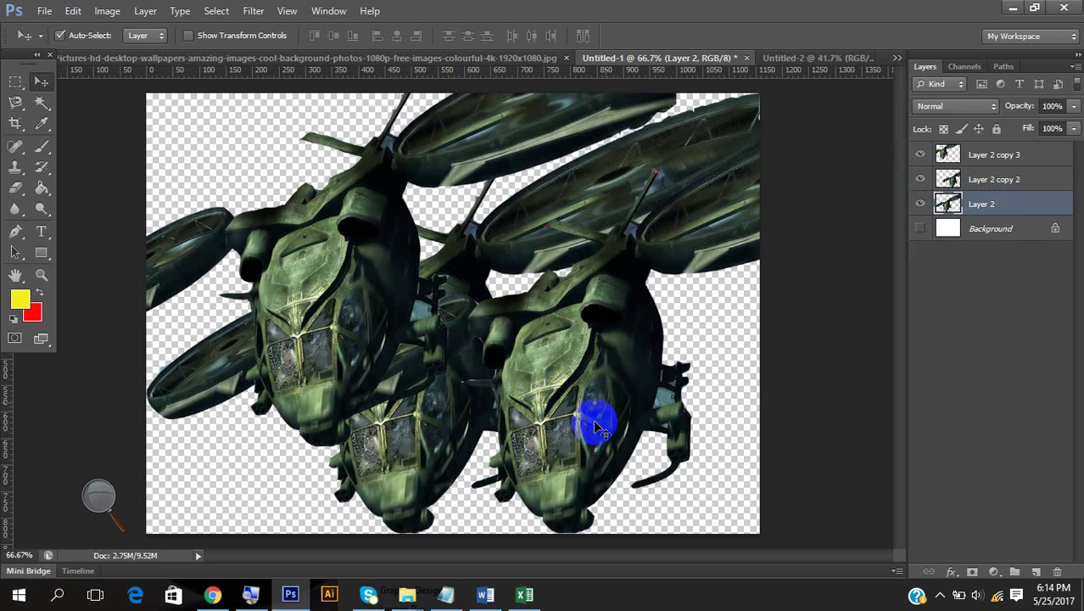
left_click_drag(598, 431, 634, 412)
left_click_drag(380, 368, 416, 433)
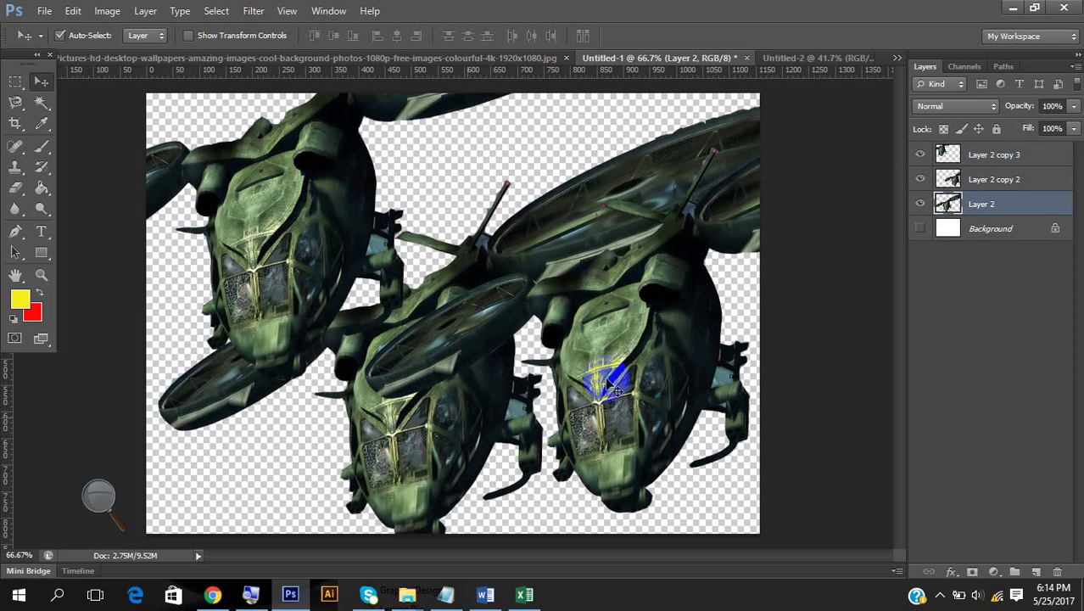
left_click_drag(609, 386, 630, 340)
left_click(316, 219)
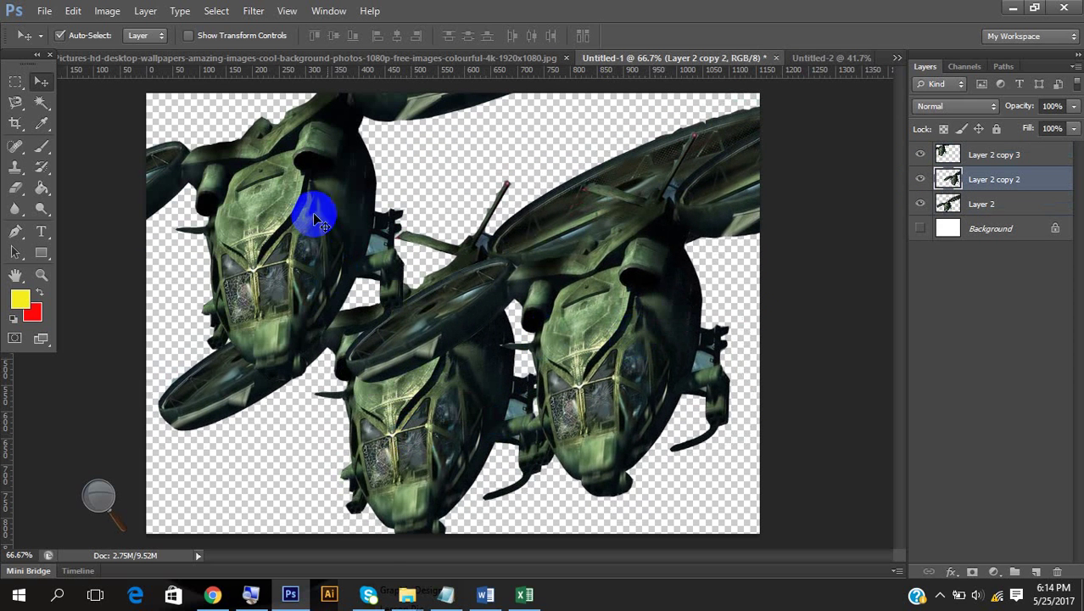
left_click_drag(316, 219, 348, 231)
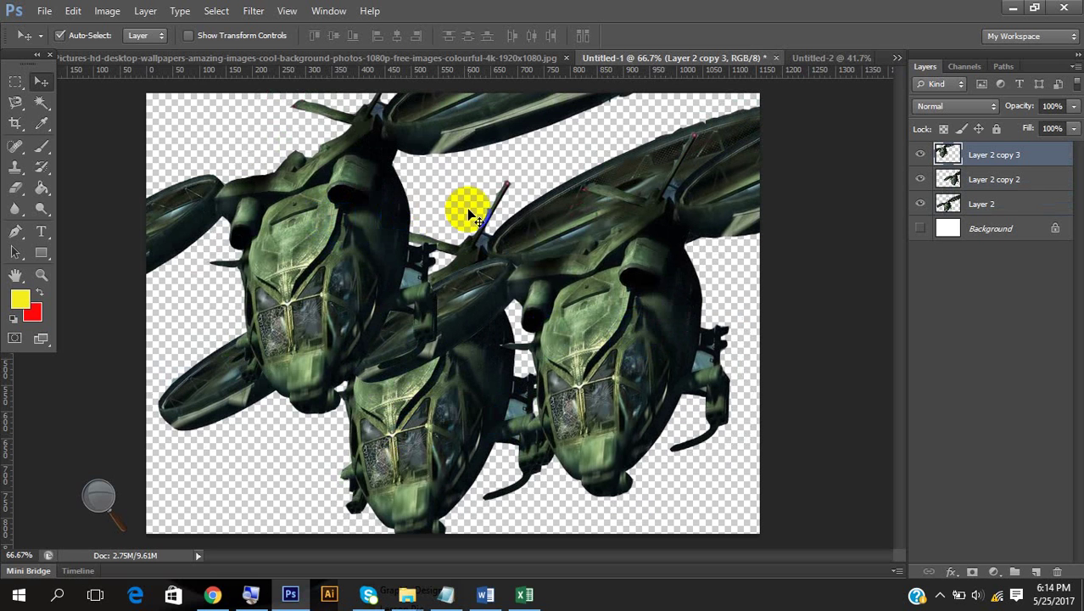
Move the three helicopters around the canvas individually until they overlap in a diagonal stack with Layer 2 copy 3 lowest
left_click_drag(571, 239, 468, 284)
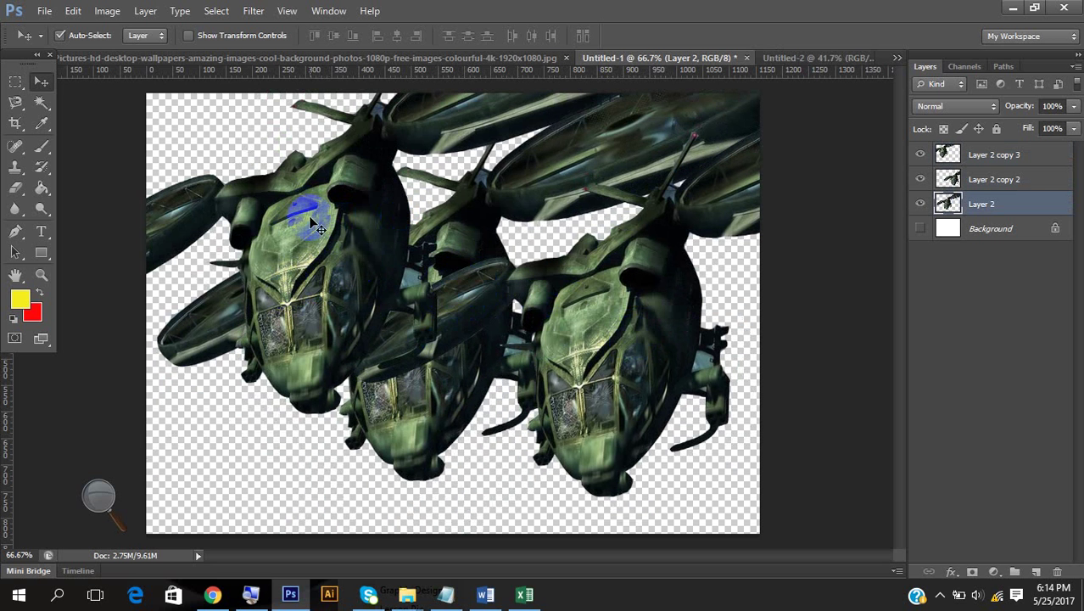
left_click_drag(304, 212, 399, 324)
left_click_drag(545, 338, 382, 234)
left_click_drag(392, 276, 376, 310)
left_click_drag(492, 307, 564, 351)
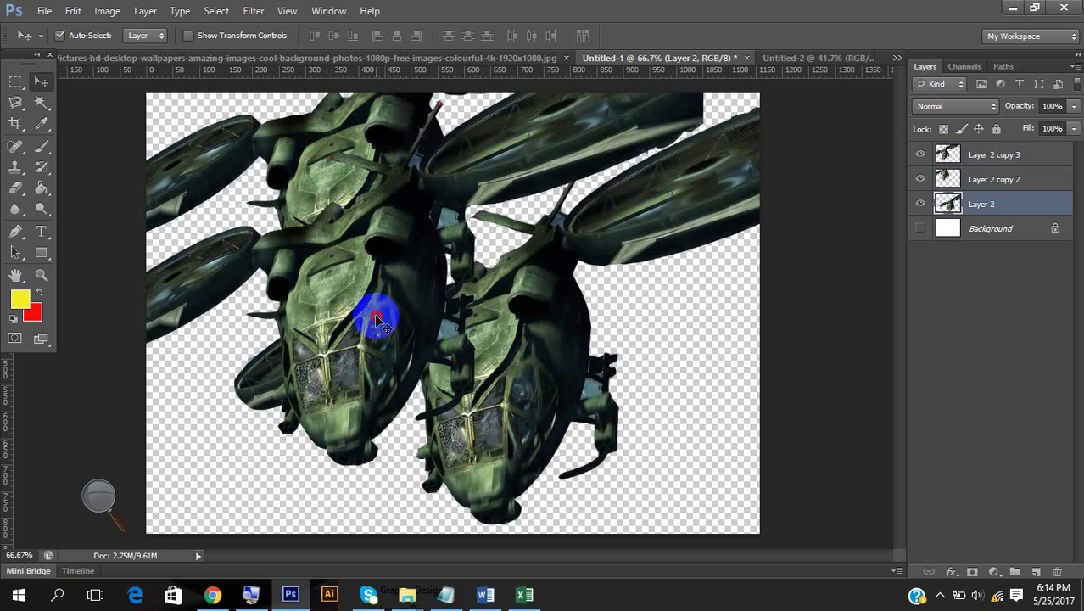
left_click_drag(368, 315, 454, 318)
left_click_drag(375, 165, 363, 176)
left_click_drag(537, 406, 387, 213)
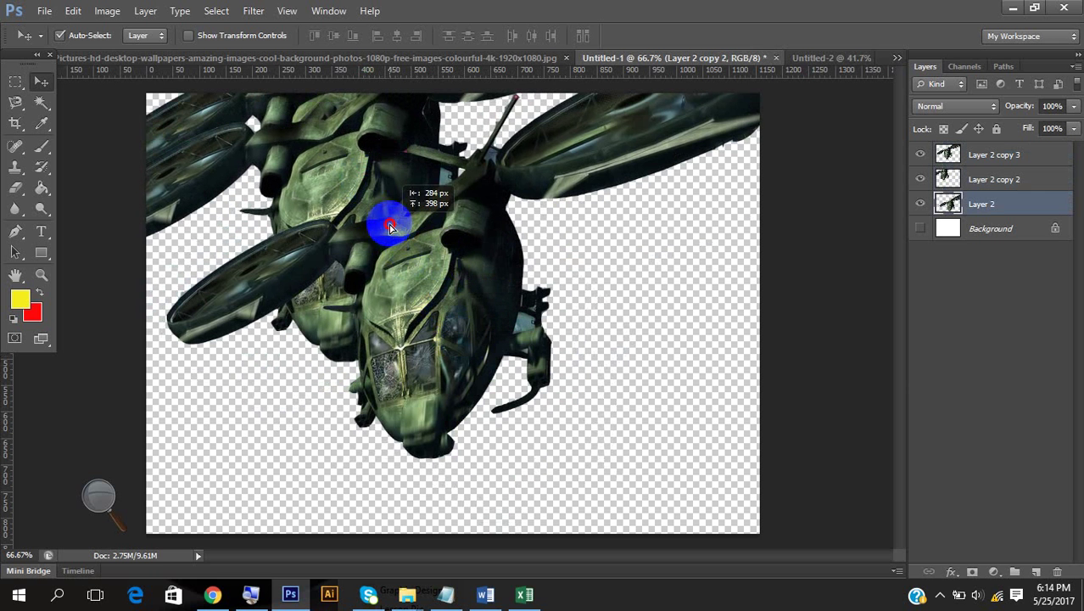
left_click_drag(361, 174, 386, 357)
left_click_drag(367, 258, 383, 289)
left_click_drag(345, 169, 370, 282)
left_click_drag(386, 363, 444, 365)
left_click_drag(386, 304, 352, 203)
left_click_drag(361, 246, 459, 379)
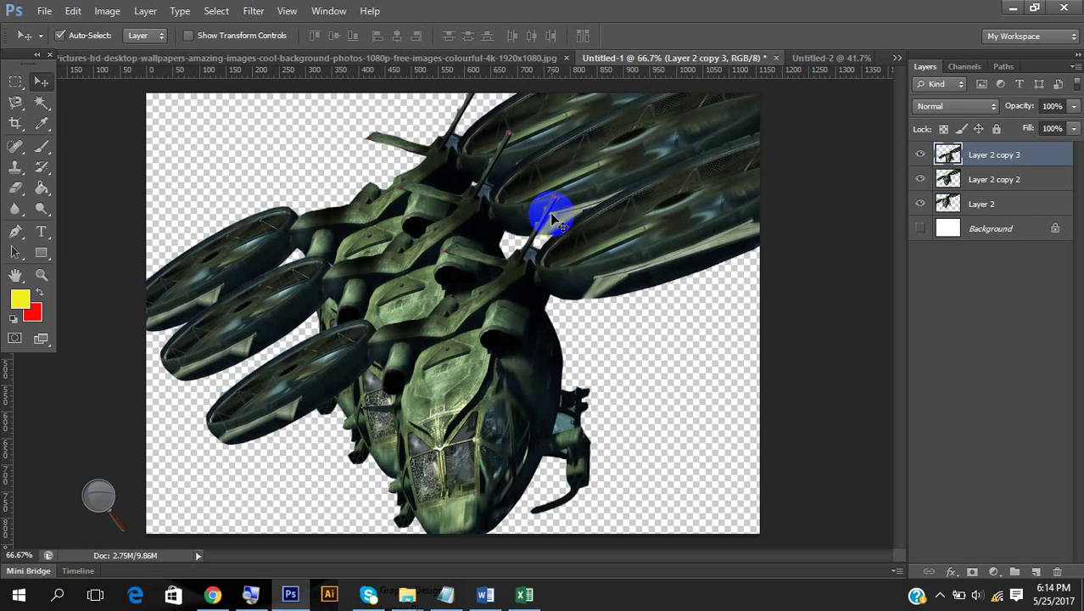
Rearrange the helicopters into a diagonal stagger, with Layer 2 at the upper left, copy 2 in the middle and copy 3 at the lower right
left_click_drag(496, 356, 358, 303)
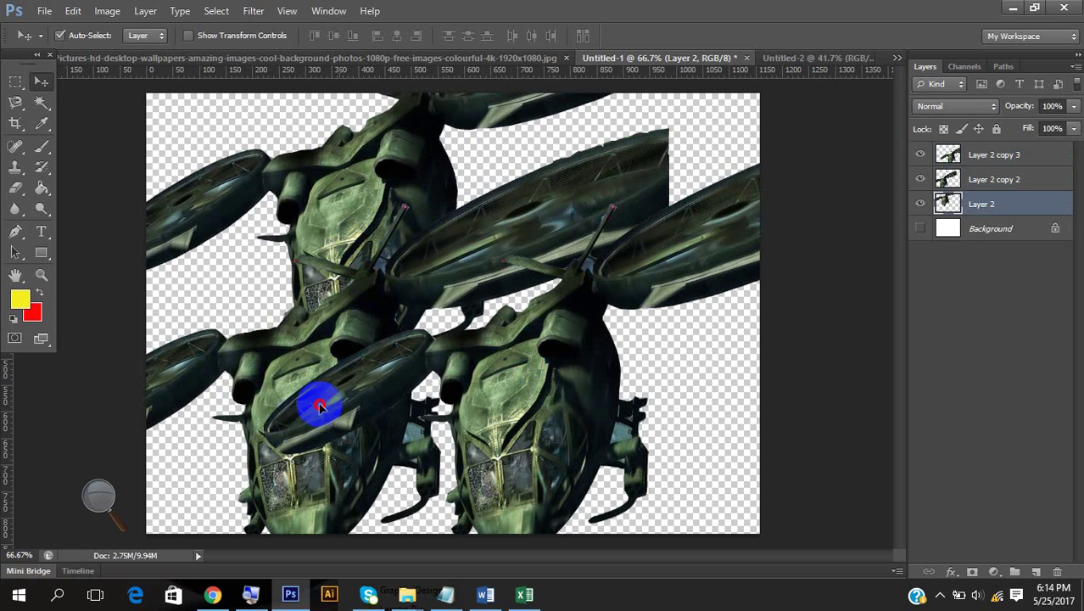
left_click_drag(321, 408, 440, 388)
left_click_drag(387, 279, 412, 277)
left_click_drag(378, 185, 381, 243)
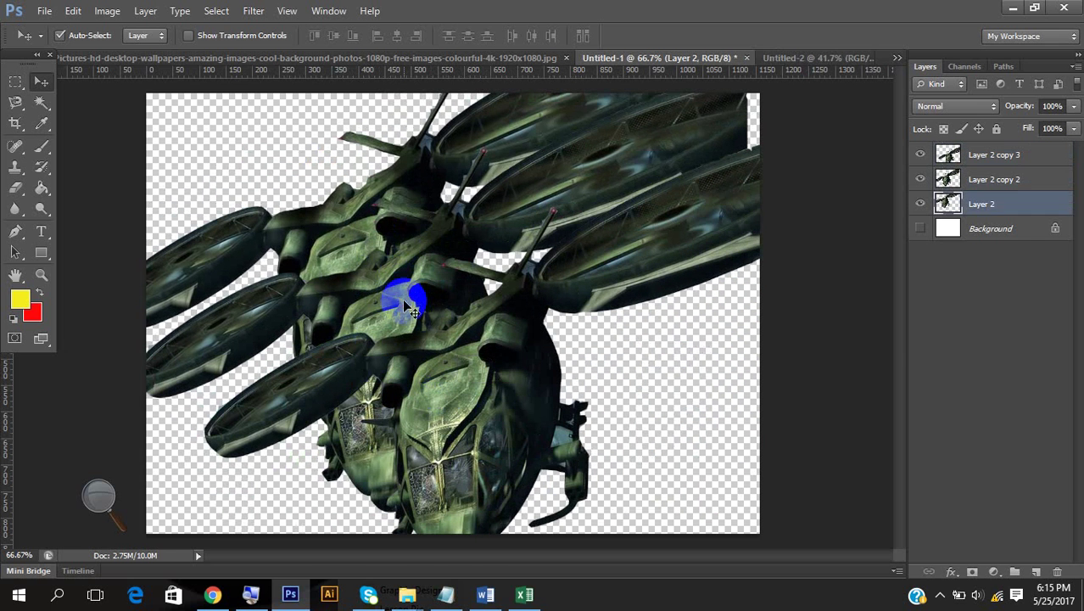
left_click_drag(411, 310, 509, 327)
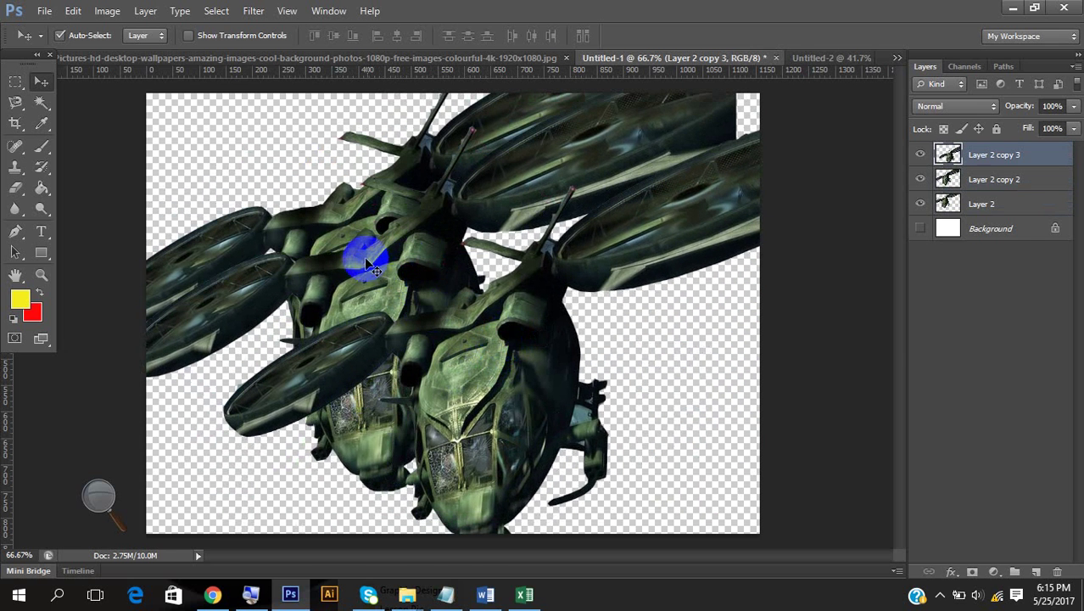
left_click_drag(367, 265, 418, 265)
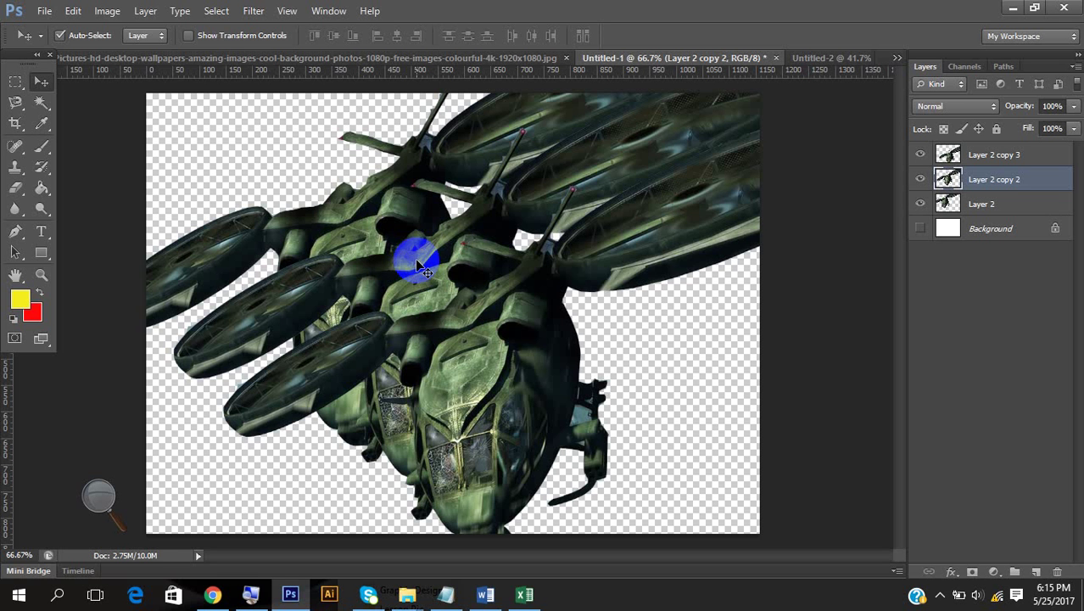
left_click(940, 596)
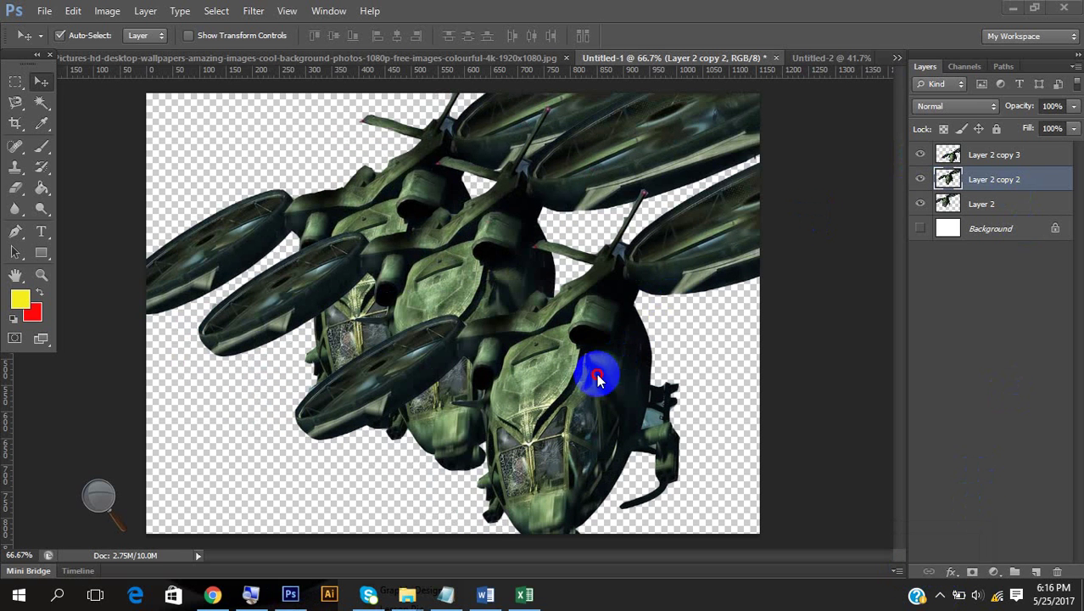
left_click_drag(617, 389, 642, 272)
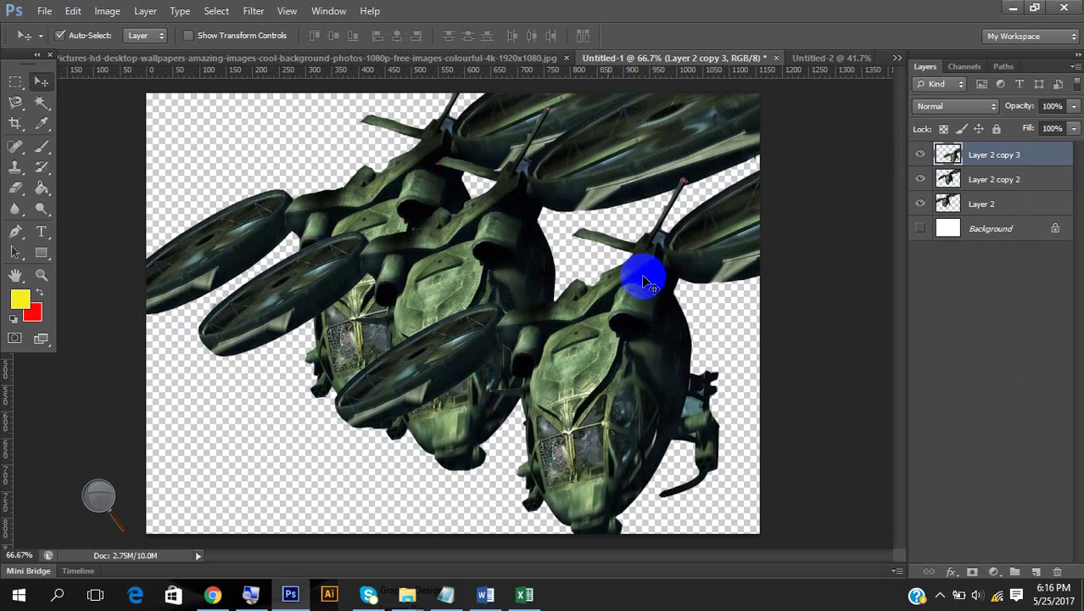
left_click_drag(500, 288, 420, 223)
left_click_drag(375, 182, 319, 175)
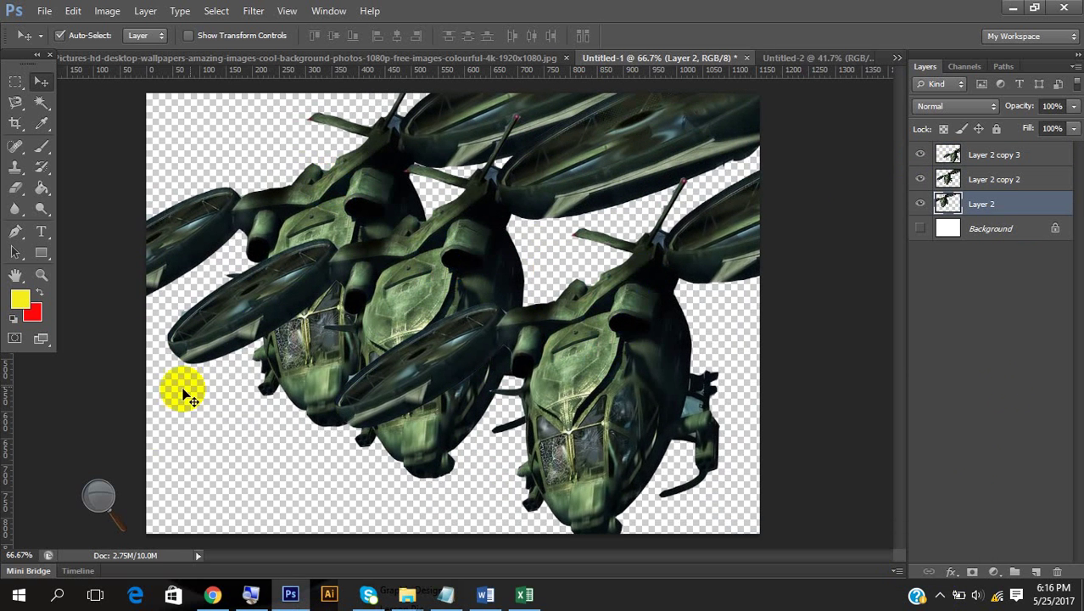
Load the helicopter outline of Layer 2 copy 2 as a selection, fill it with the red background color, and deselect
left_click(921, 180)
left_click(921, 179)
left_click(976, 180)
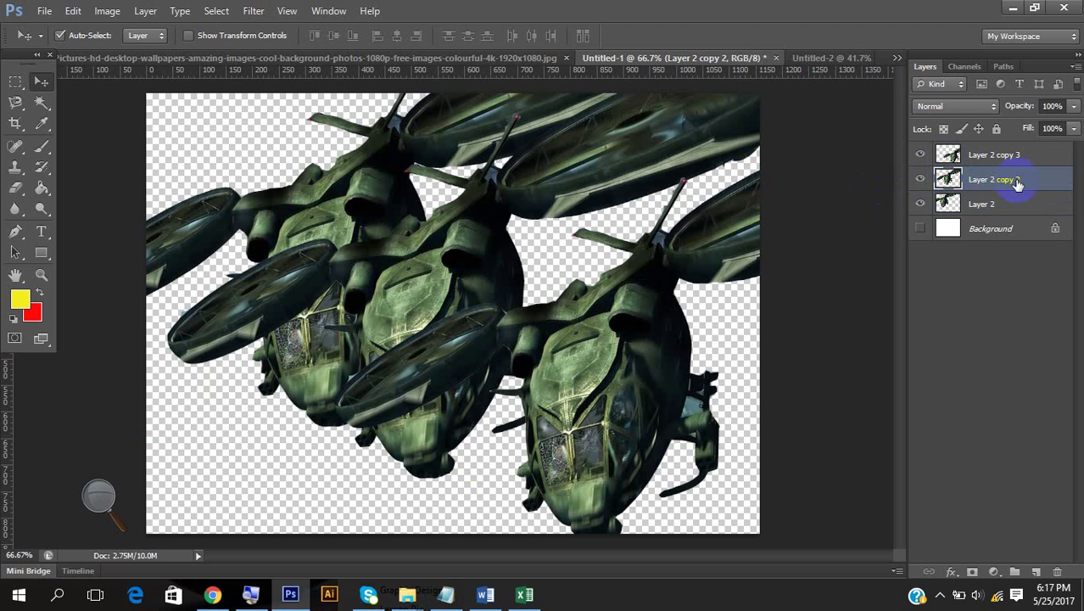
left_click(948, 179, "ctrl")
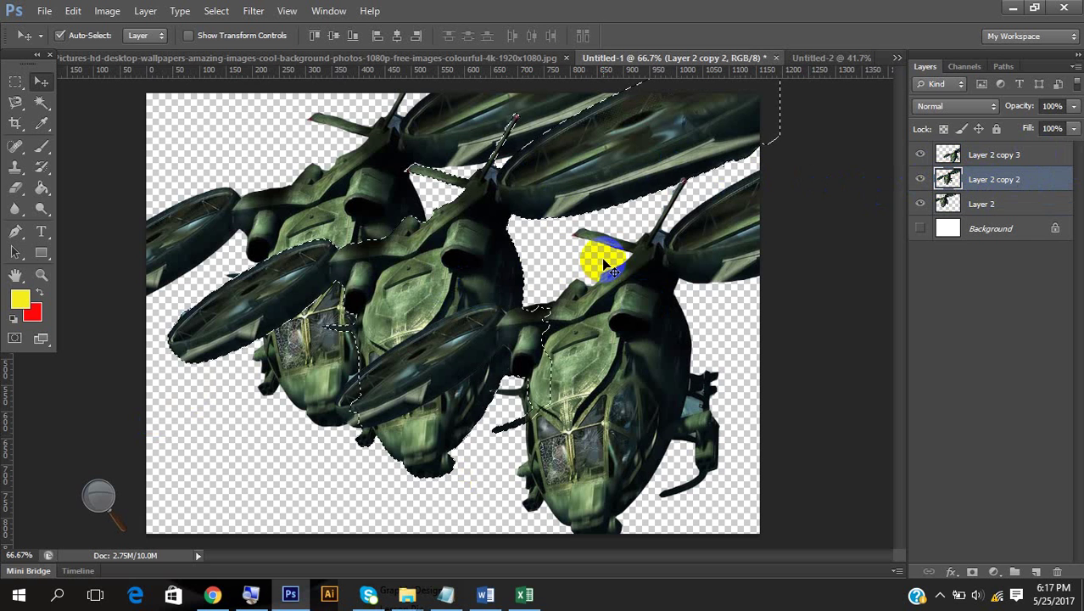
key("ctrl+BackSpace")
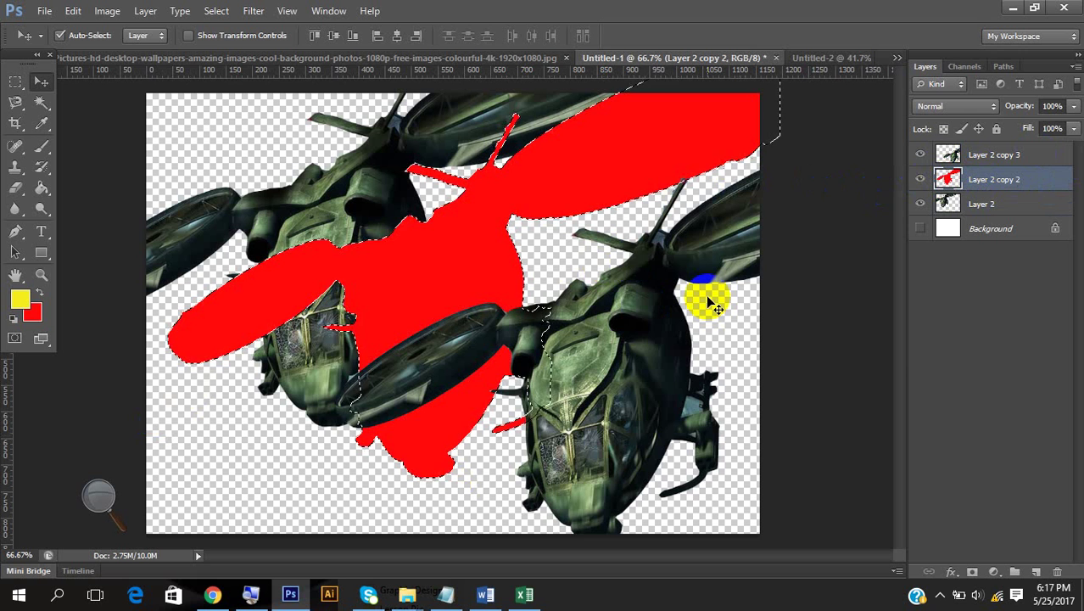
key("ctrl+d")
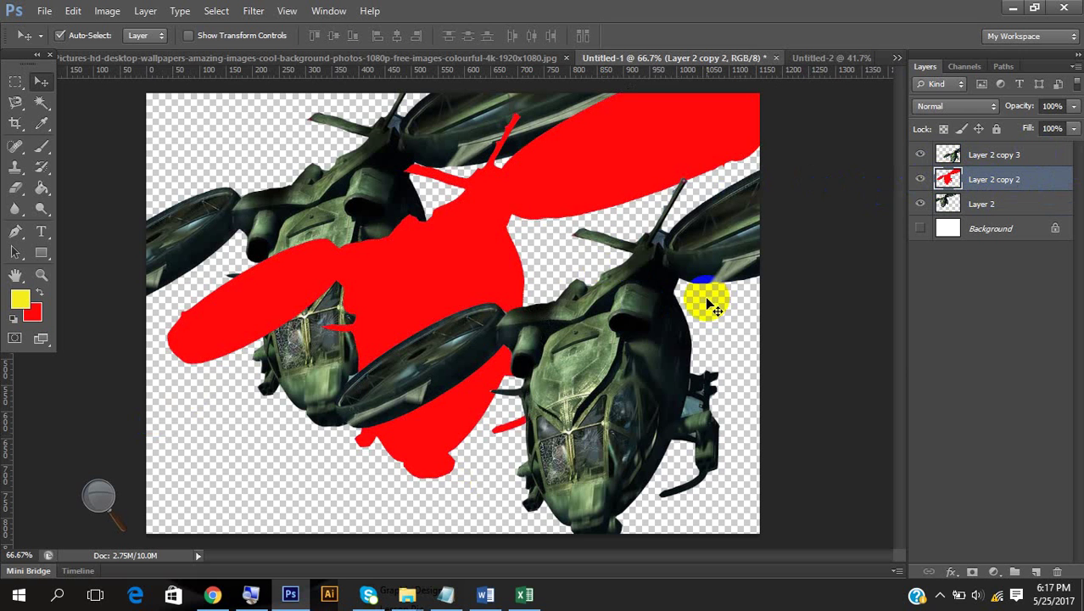
left_click(922, 155)
left_click(921, 155)
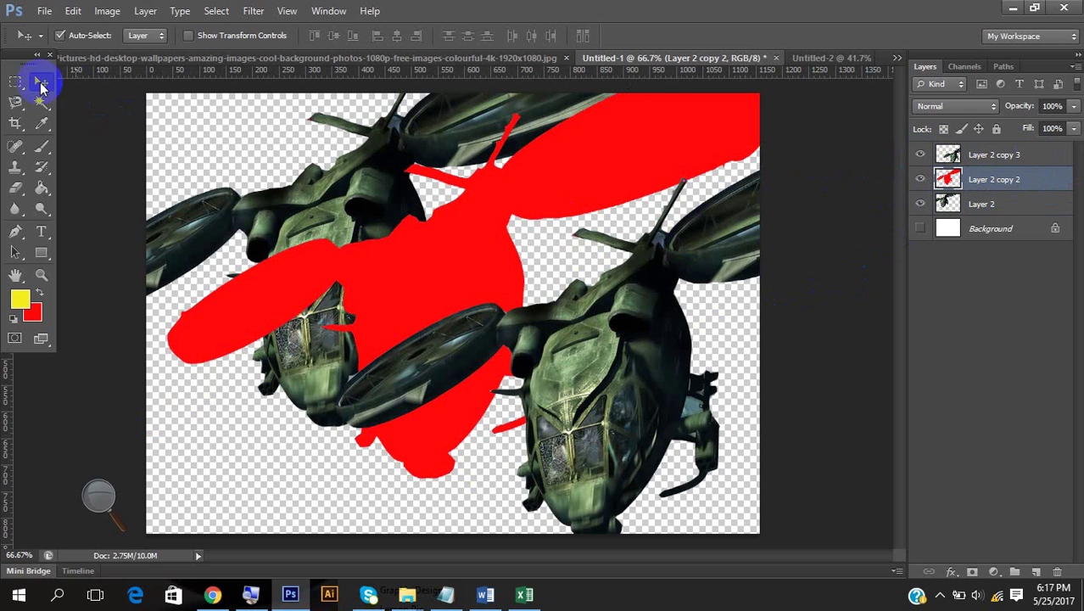
Load the helicopter outline of Layer 2 as a selection, fill it with the yellow foreground color, and deselect
mouse_move(252, 198)
left_mouse_down()
mouse_move(291, 174)
mouse_move(245, 200)
left_mouse_up()
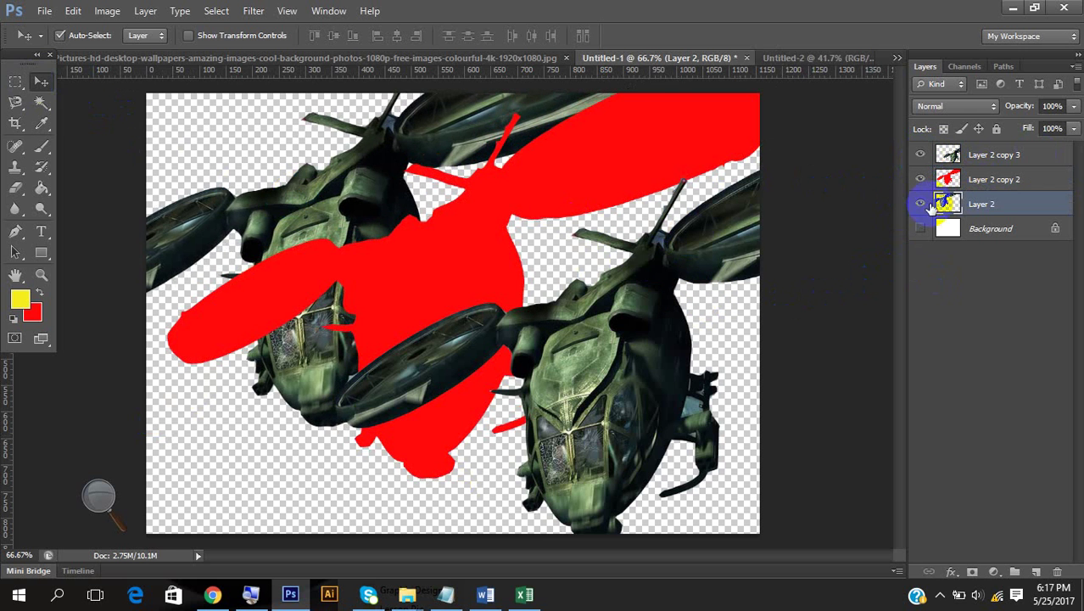
left_click(949, 204)
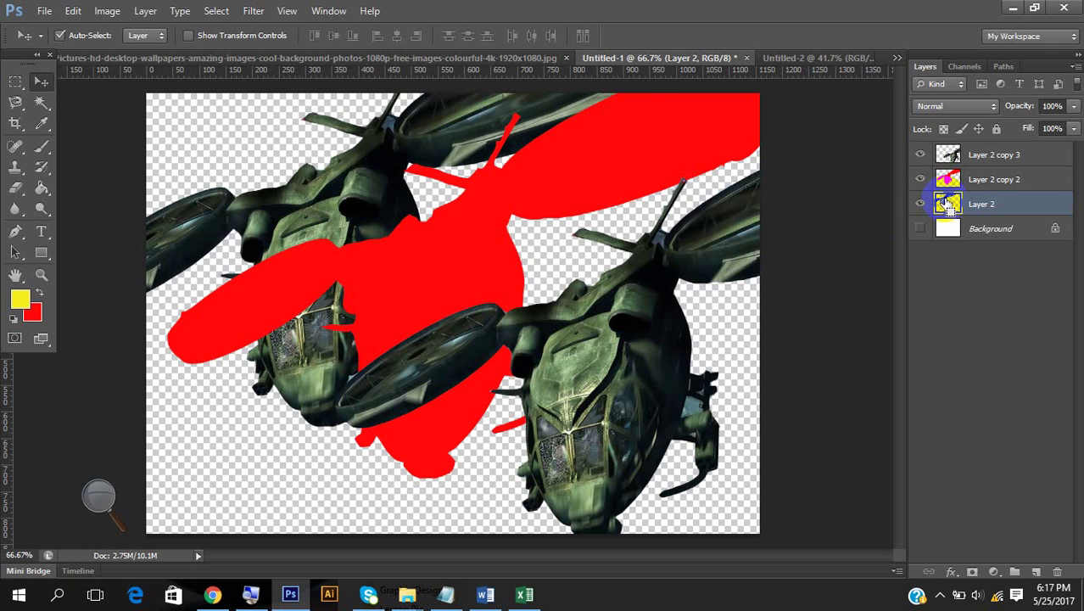
left_click(948, 204, "ctrl")
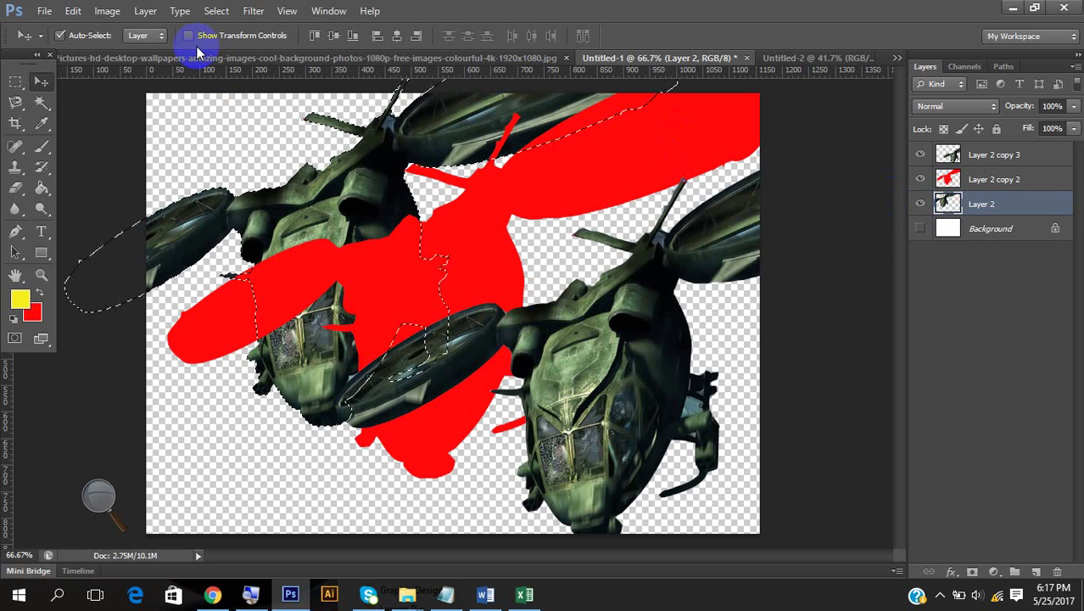
key("alt+BackSpace")
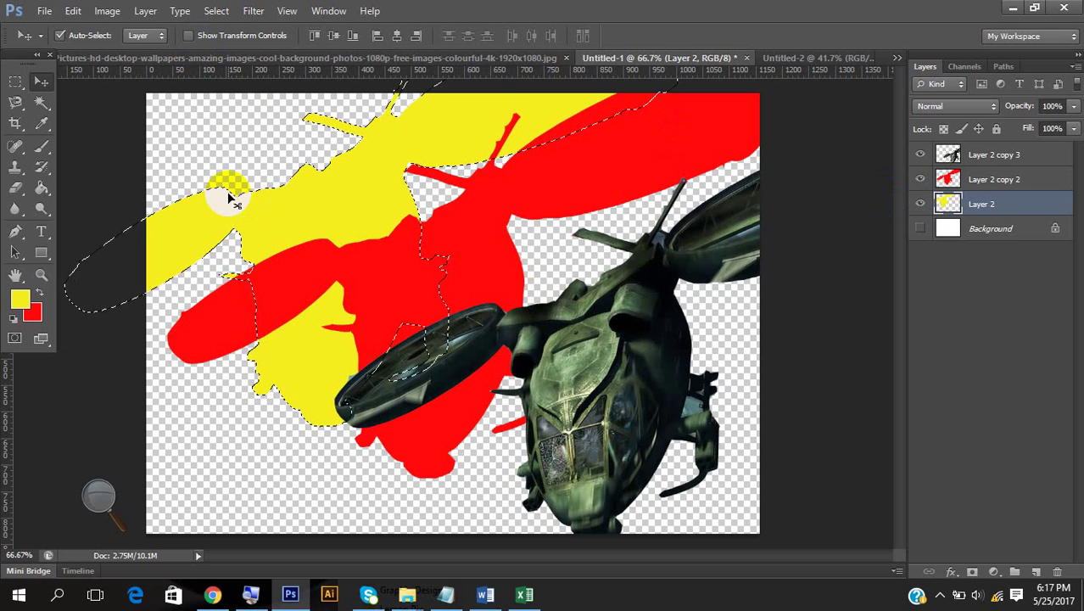
key("ctrl+d")
Stack the yellow, red and original helicopters almost on top of each other, leaving thin yellow and red offset edges around the original
left_click_drag(297, 170, 330, 179)
left_click_drag(459, 288, 387, 261)
left_click_drag(605, 375, 369, 295)
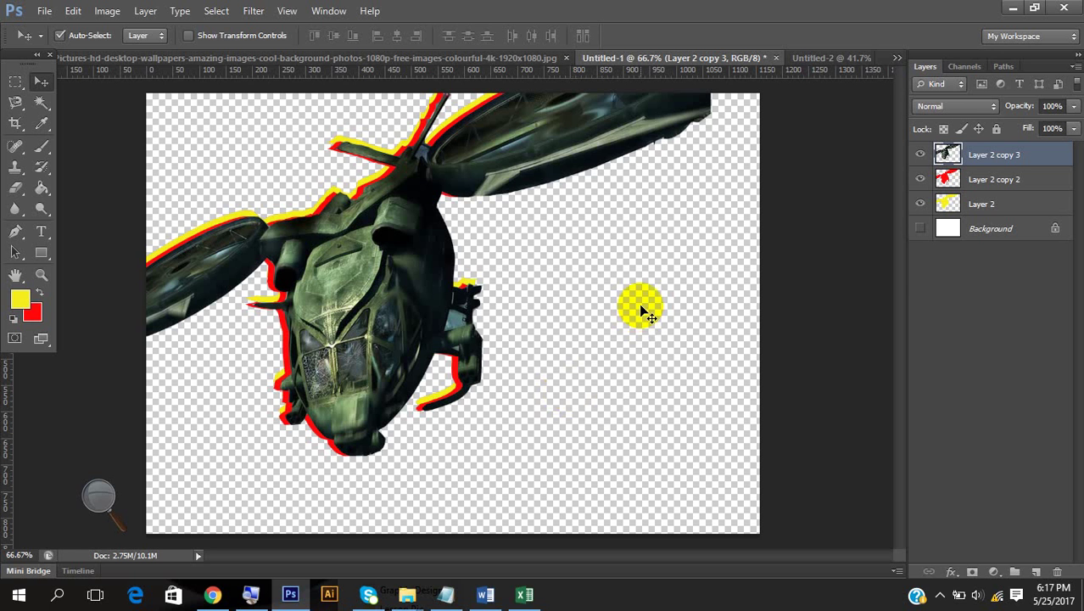
left_click(938, 594)
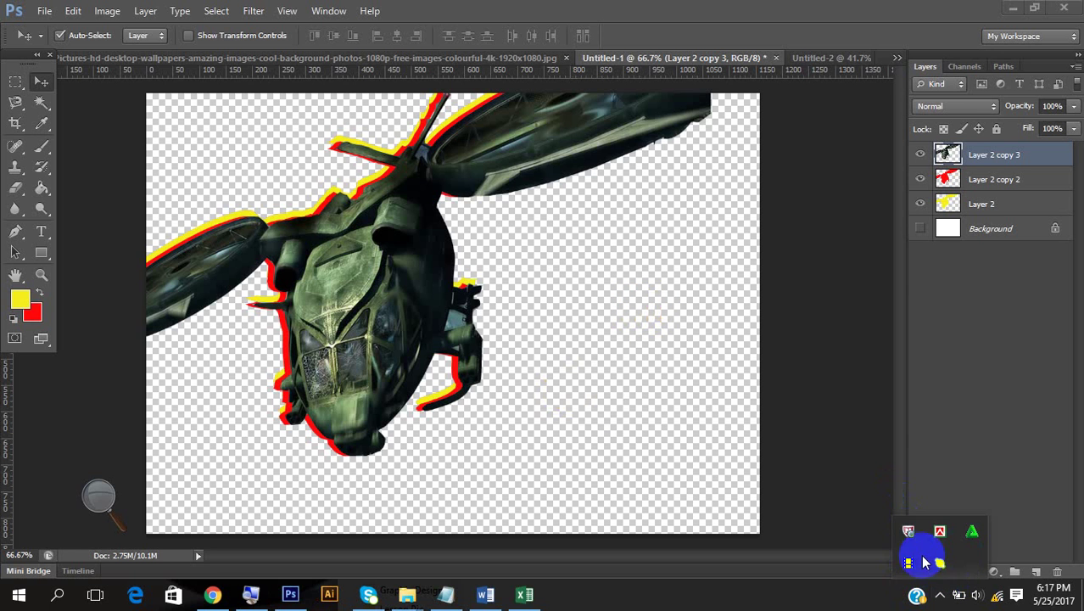
left_click(968, 434)
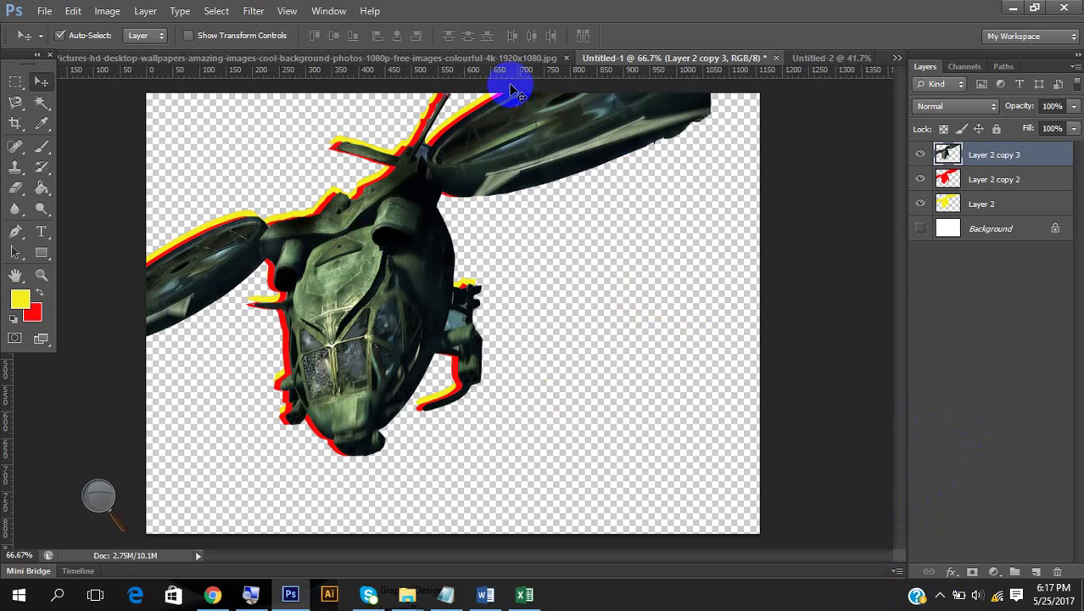
Switch to the helicopter wallpaper image and view the whole picture at 50% zoom
left_click(487, 59)
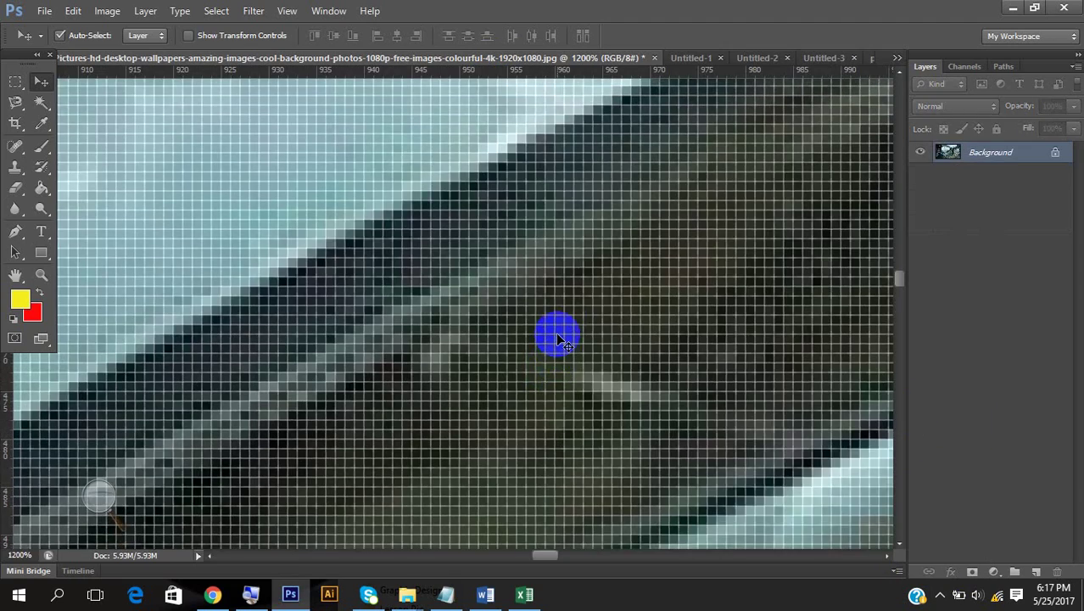
scroll(558, 337, "down", 2)
scroll(557, 338, "down", 2)
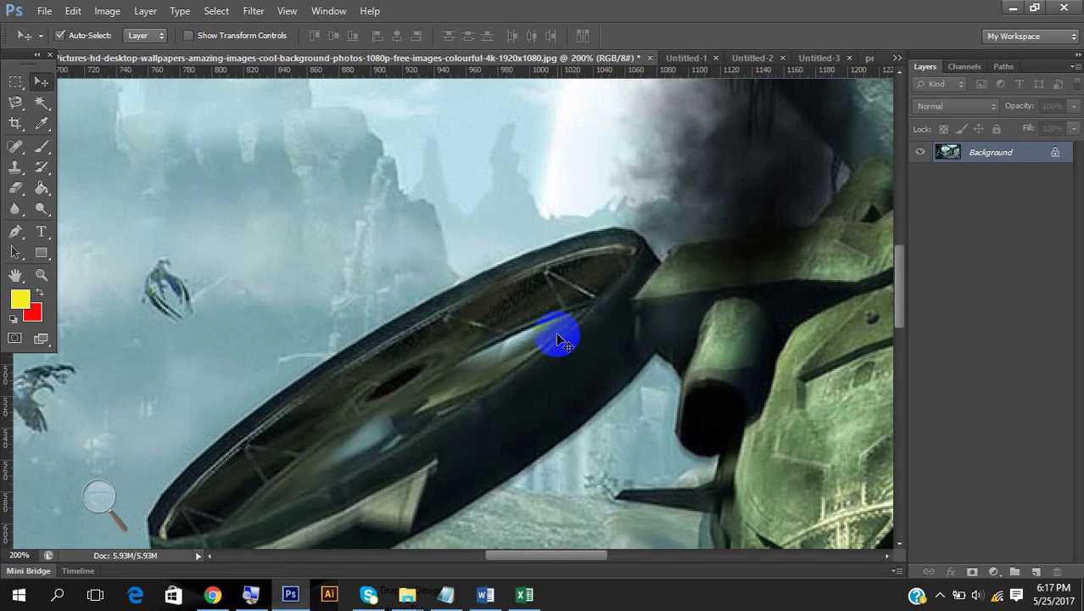
scroll(557, 340, "down", 3)
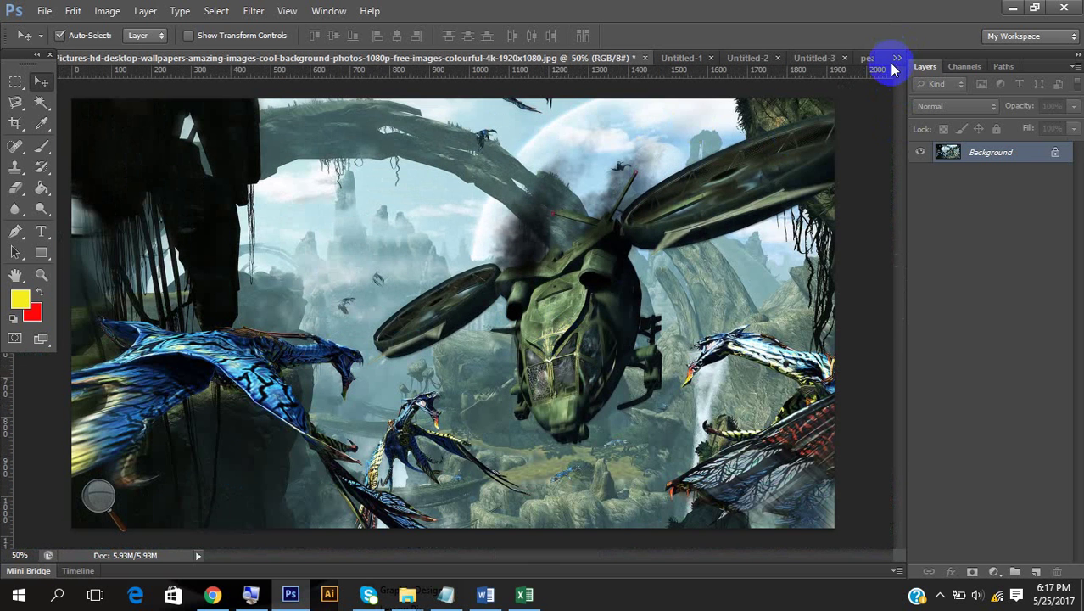
Switch to pear-01.jpg and examine the pear's individual pixels at up to 3200% zoom
left_click(865, 57)
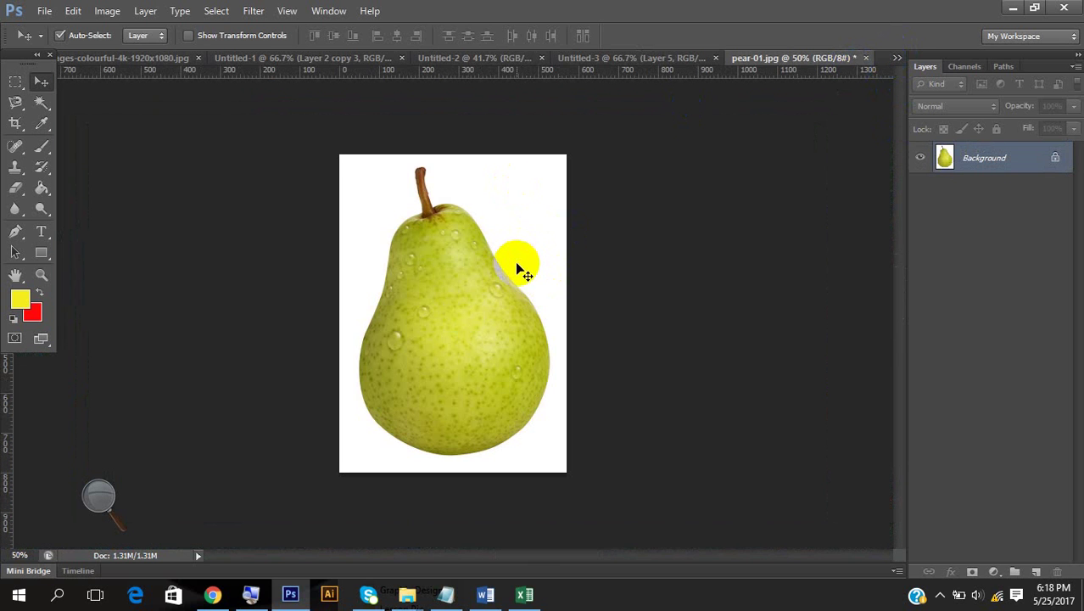
left_click_drag(518, 265, 437, 323)
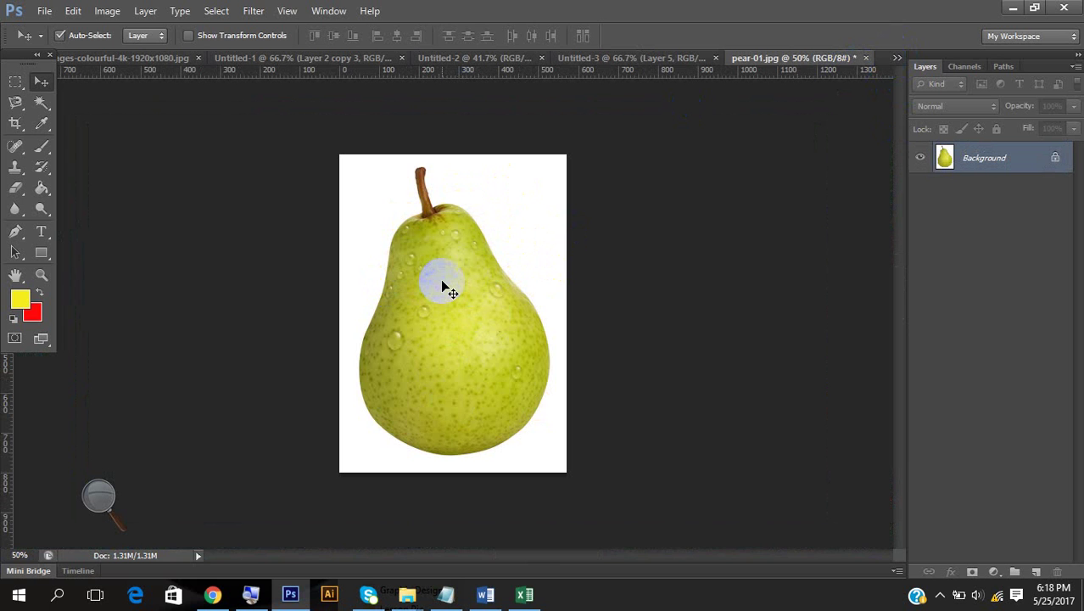
mouse_move(442, 287)
left_mouse_down()
mouse_move(497, 230)
mouse_move(506, 289)
left_mouse_up()
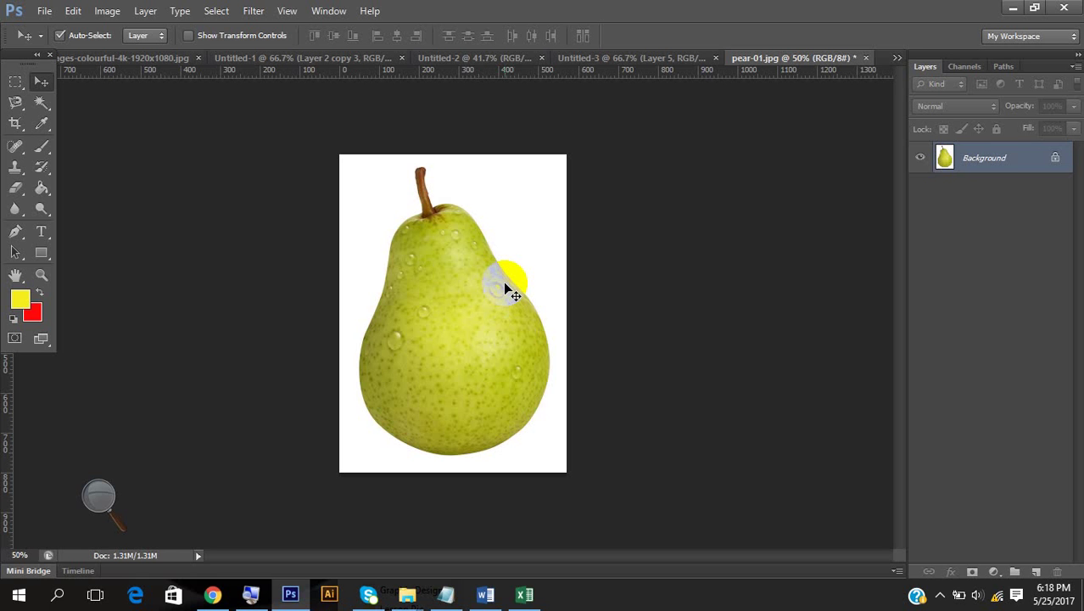
left_click_drag(506, 289, 546, 268)
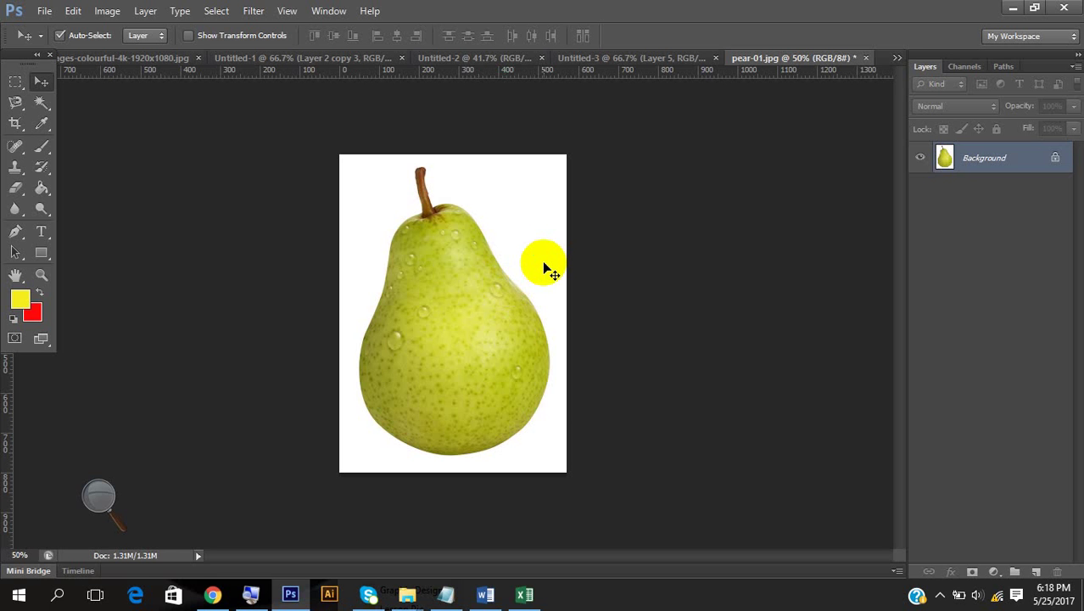
left_click_drag(546, 268, 376, 166)
scroll(376, 166, "up", 6)
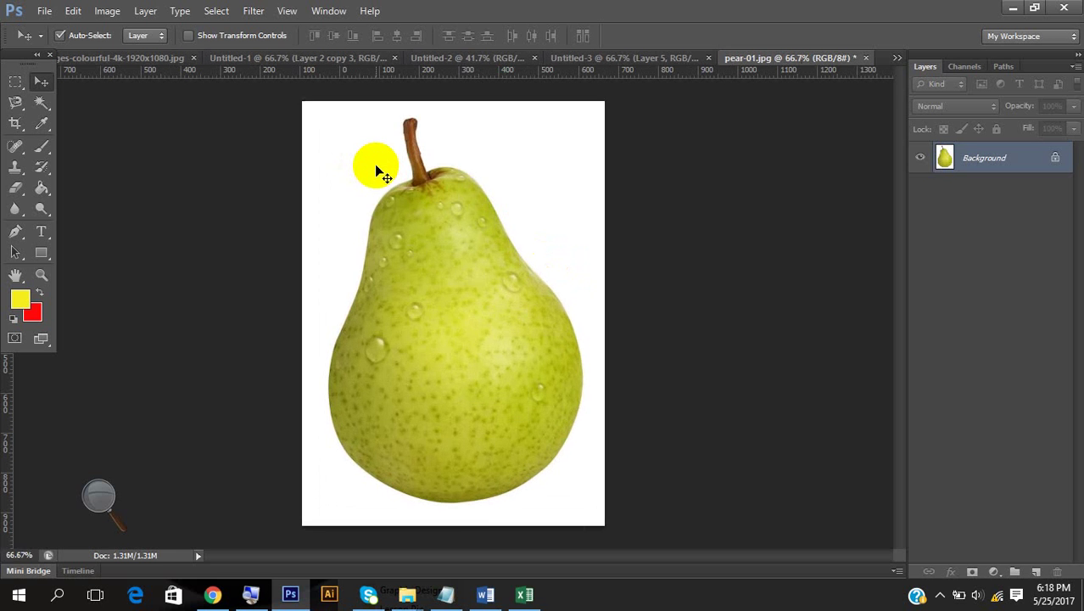
scroll(377, 166, "up", 5)
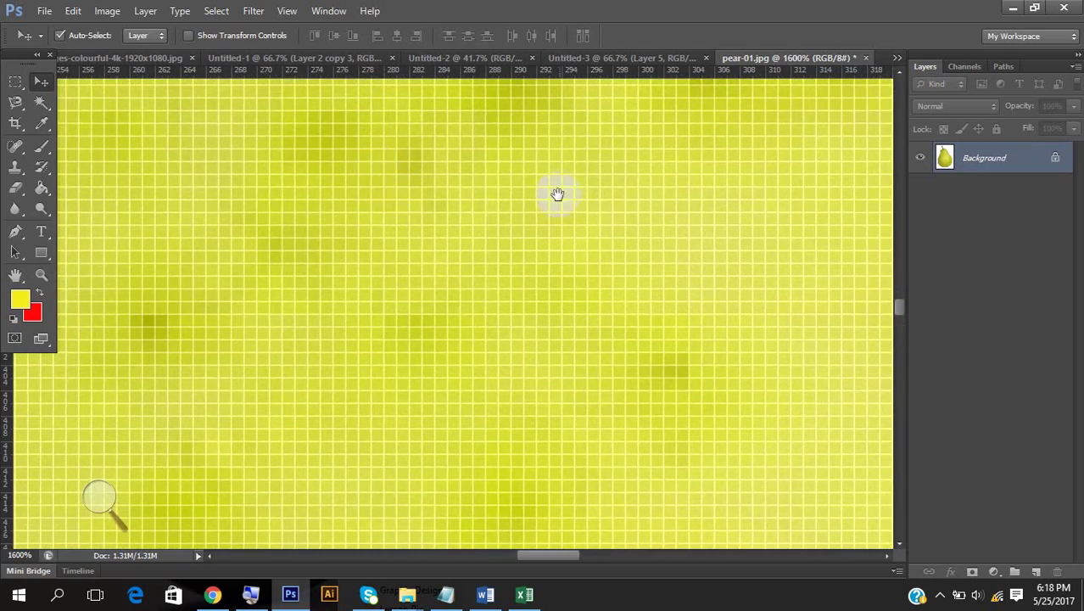
scroll(554, 341, "up", 3)
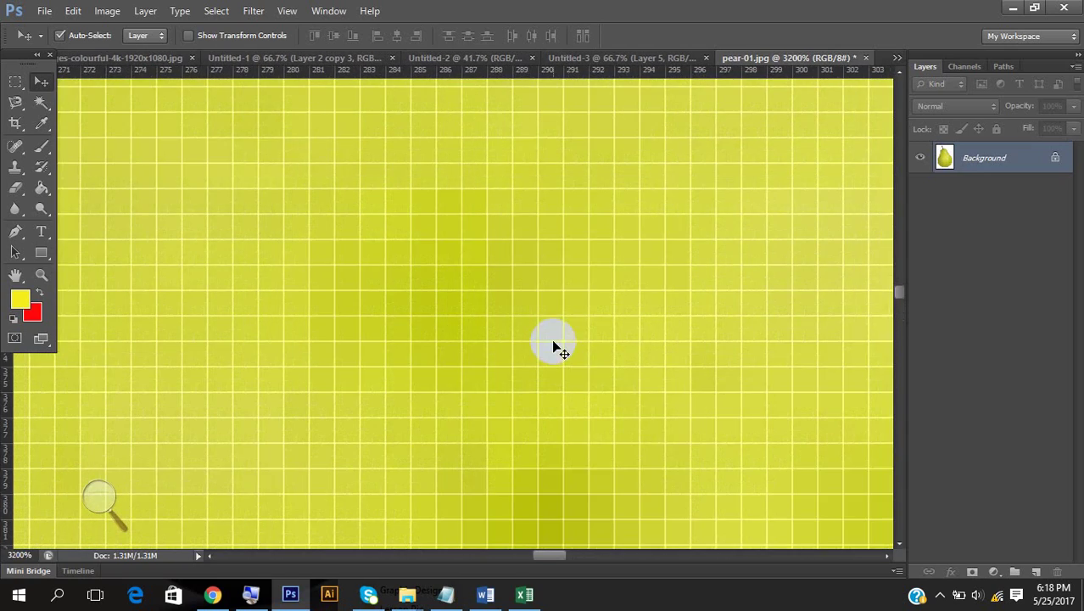
scroll(566, 337, "down", 2)
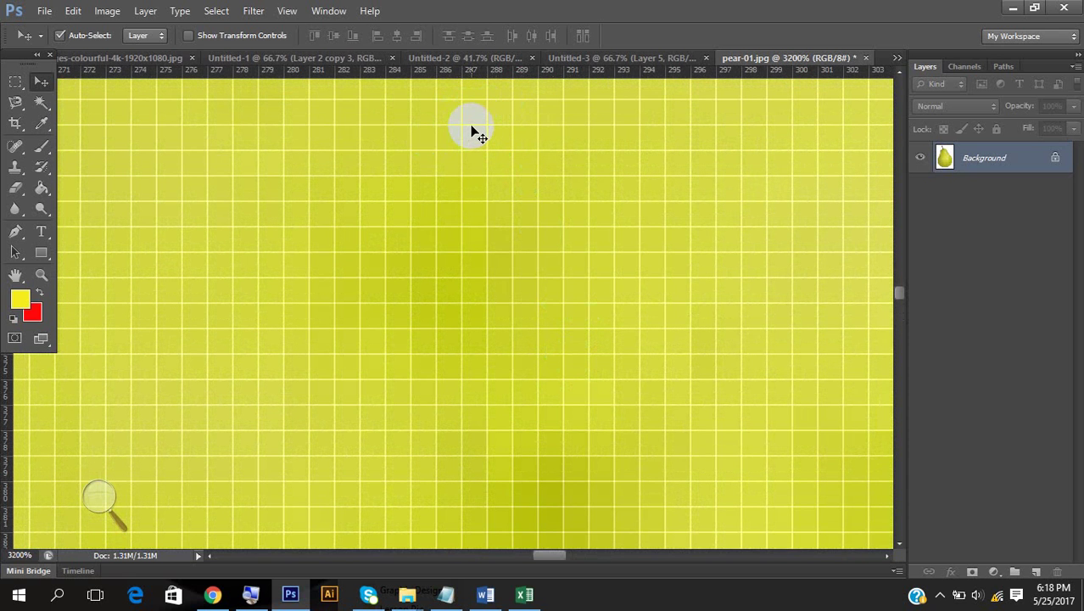
scroll(463, 145, "up", 1)
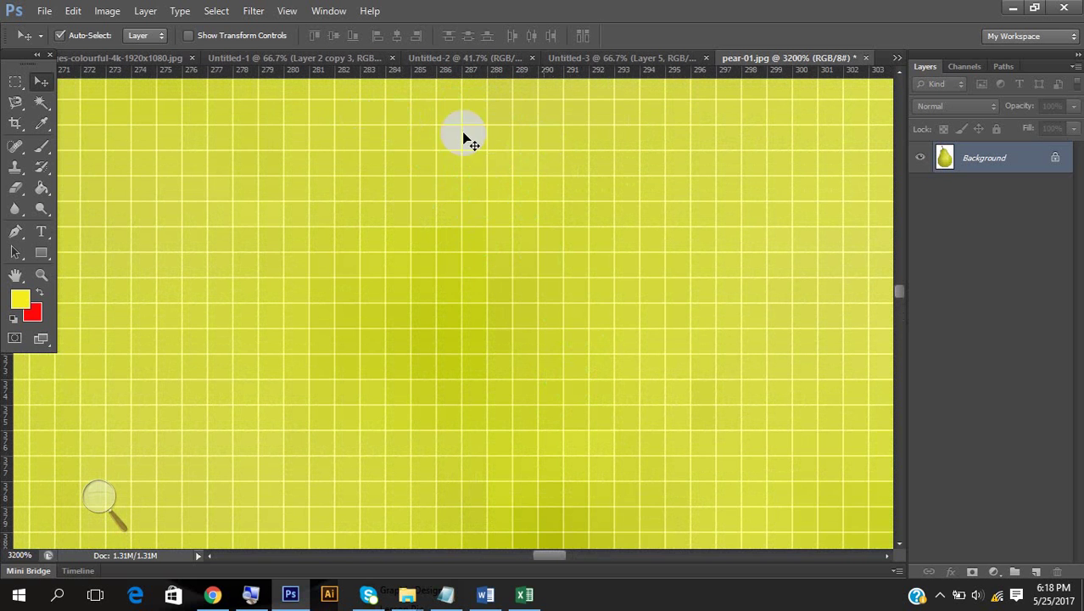
scroll(586, 238, "up", 1)
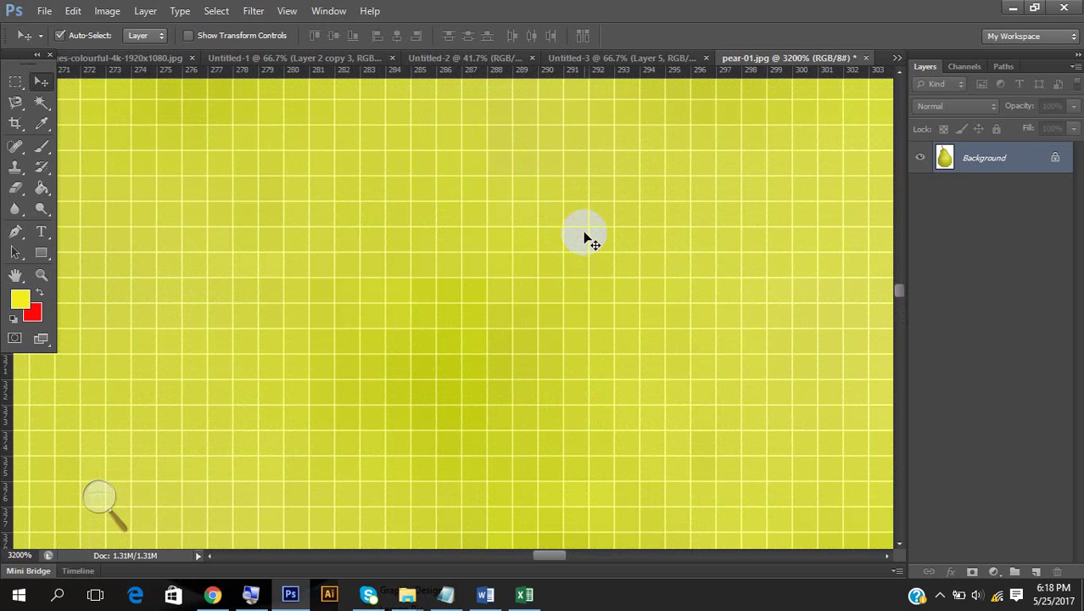
With the screen magnified, sample a yellow-green pear pixel as the foreground color using the Eyedropper
left_click(94, 499)
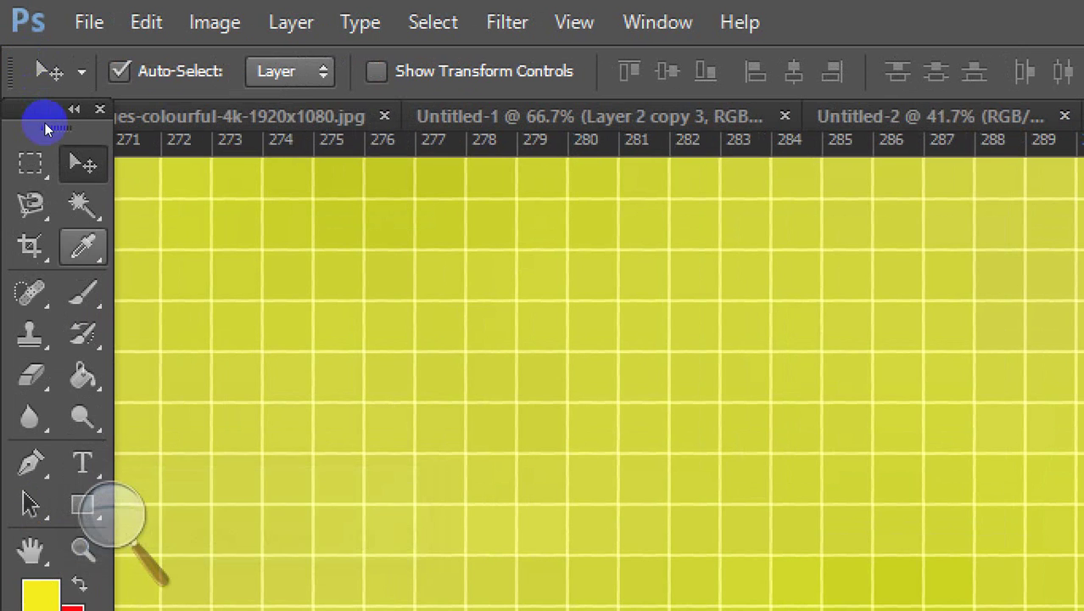
key("i")
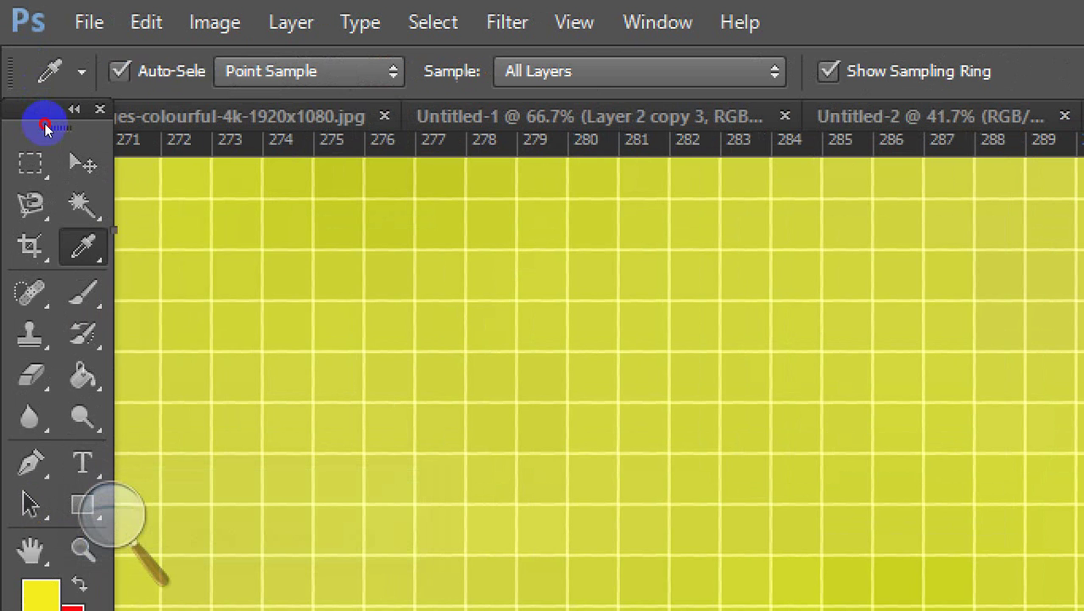
left_click(150, 133)
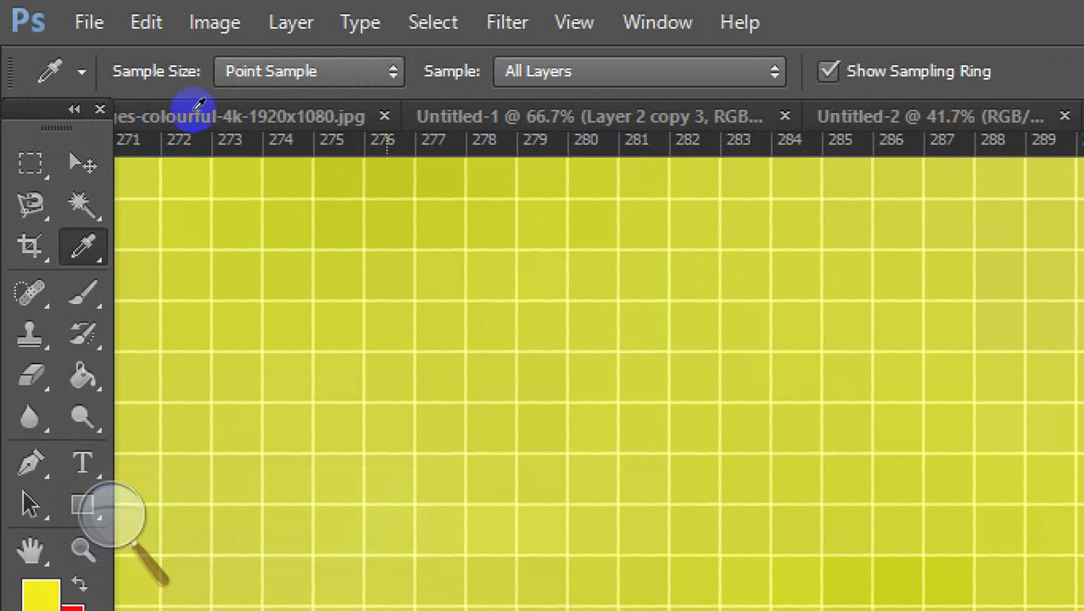
left_click_drag(181, 92, 200, 103)
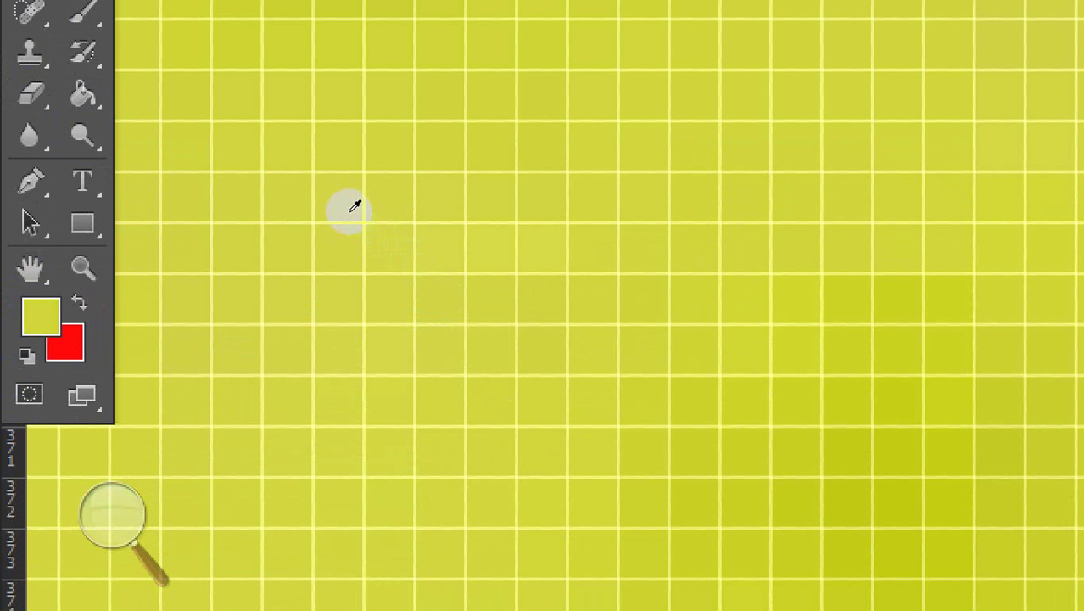
left_click(347, 185)
left_click(22, 295)
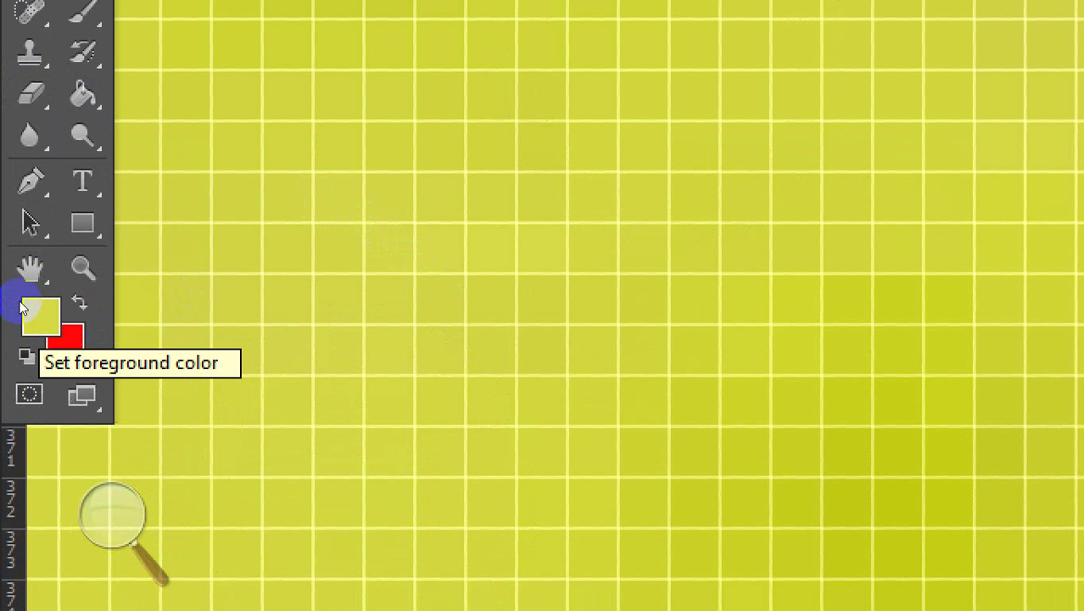
Return the screen Magnifier to 100%, move it away from the toolbox, and view the pear's pixel grid at 1200% zoom
left_click(110, 514)
left_click(88, 536)
left_click(89, 536)
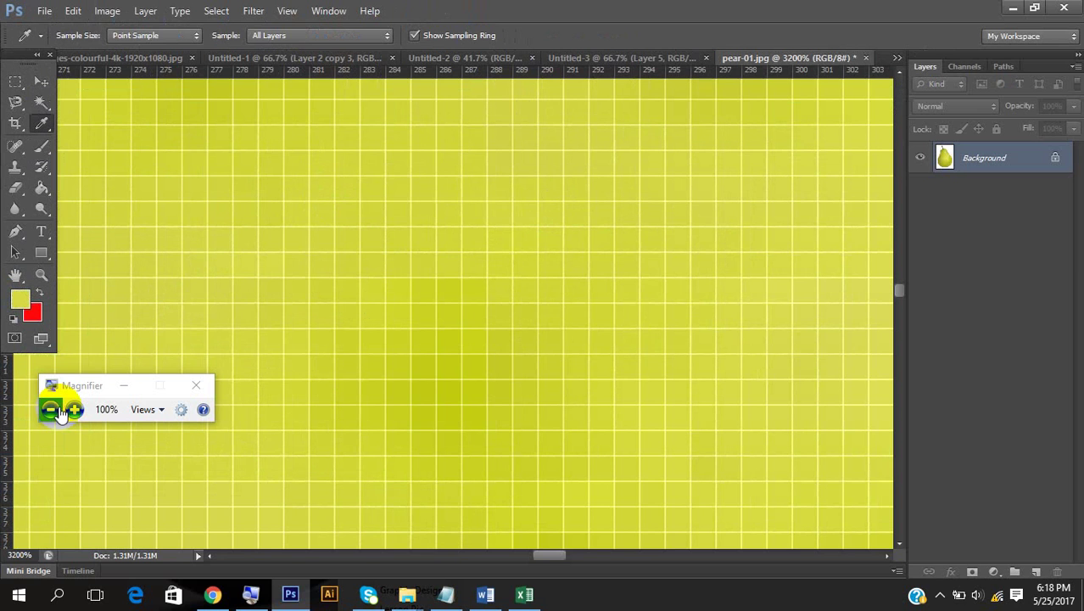
left_click_drag(104, 388, 344, 316)
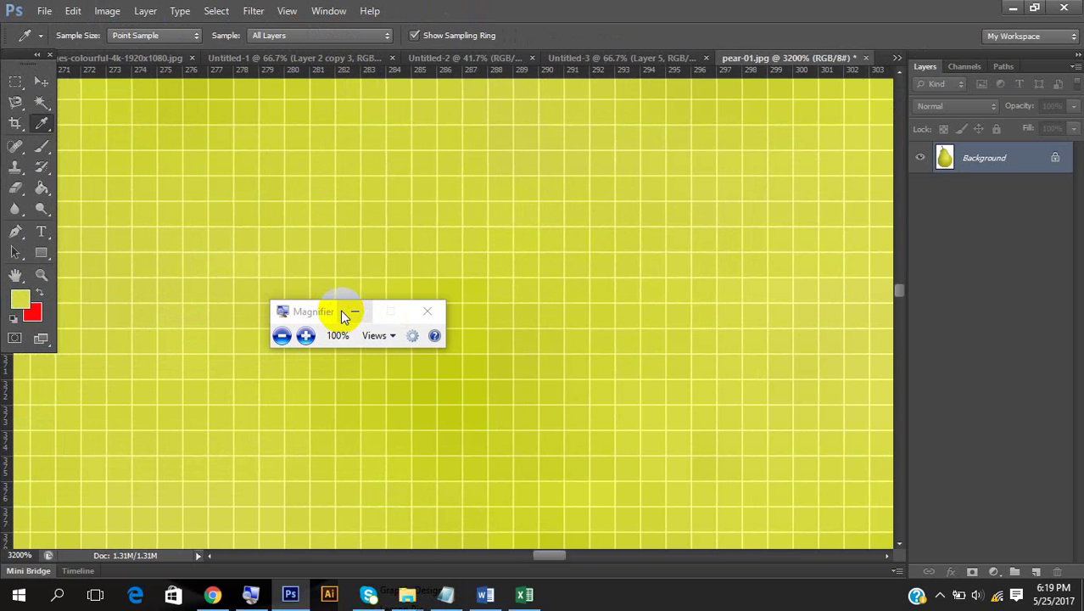
key("ctrl+minus")
key("ctrl+minus")
key("ctrl+minus")
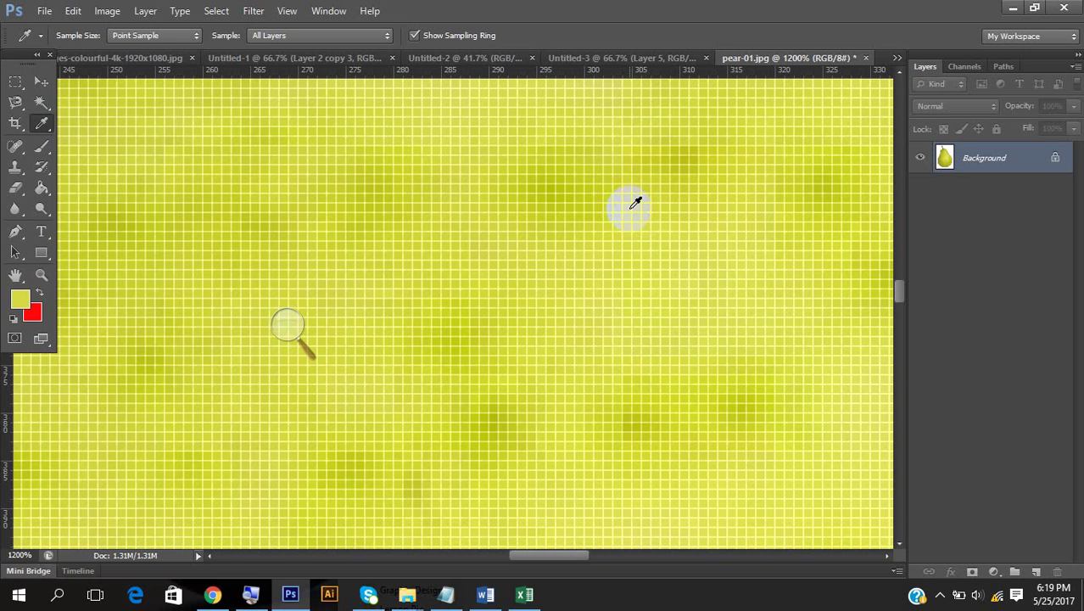
left_click(292, 328)
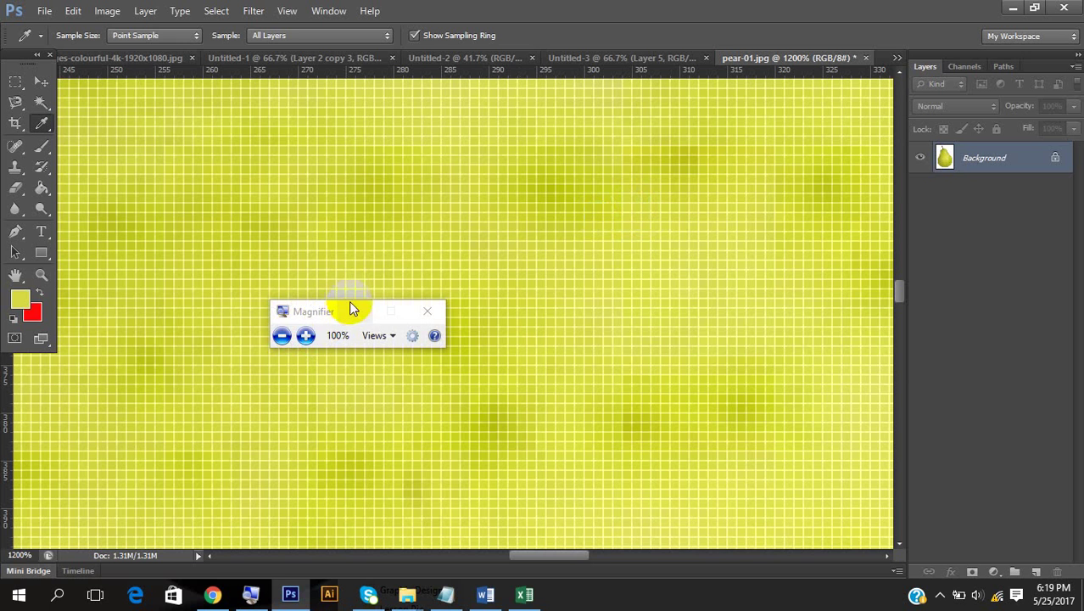
left_click_drag(322, 310, 371, 296)
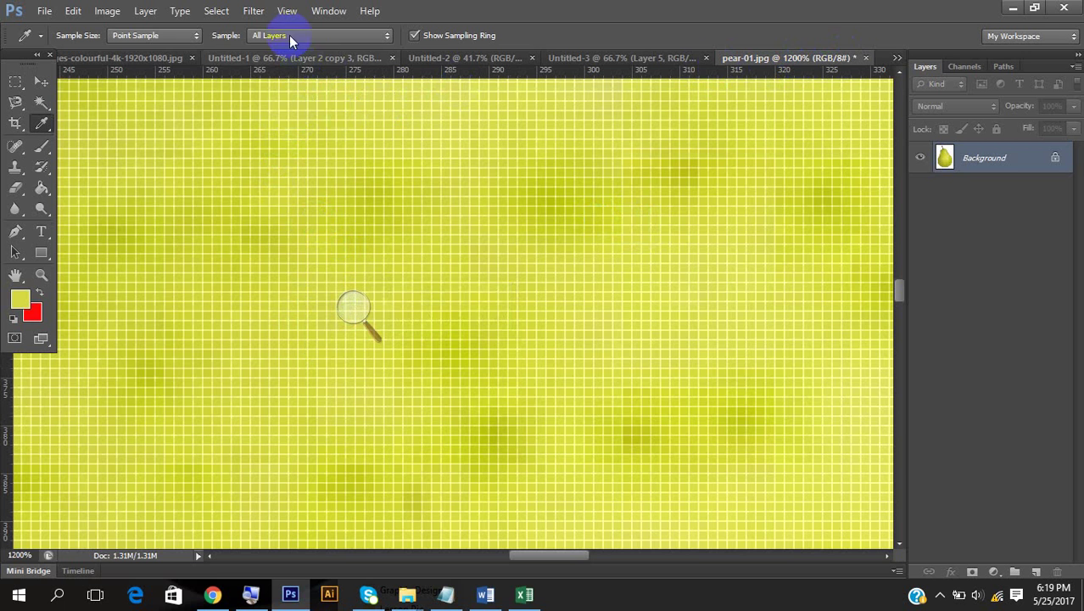
Create a 1158 x 830 pixel white document and draw a small rectangular marquee selection near the canvas's upper-left corner
left_click(43, 11)
left_click(57, 30)
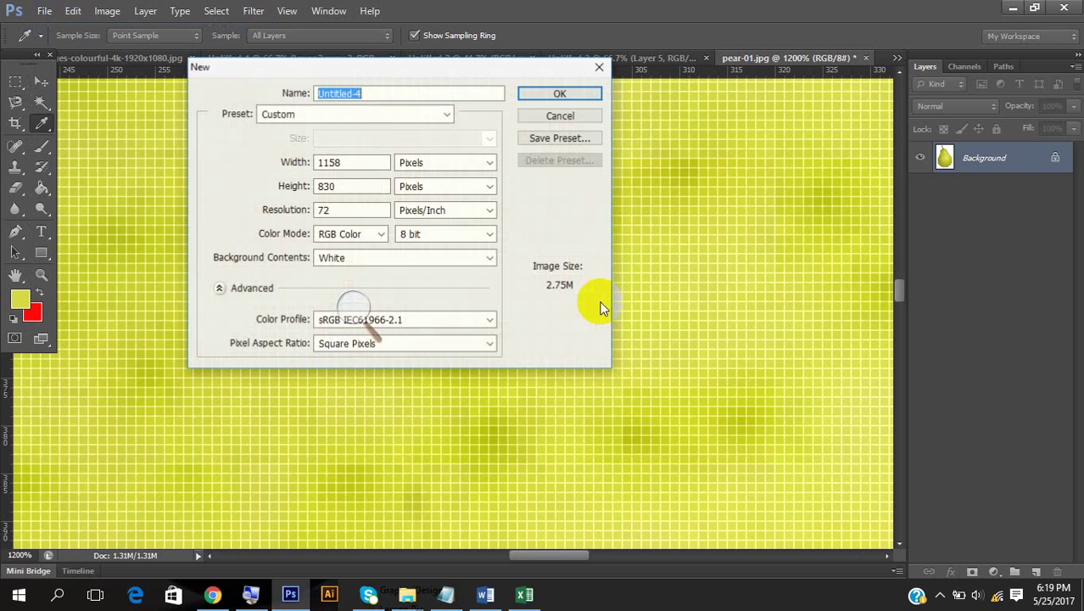
left_click(560, 95)
left_click(15, 81)
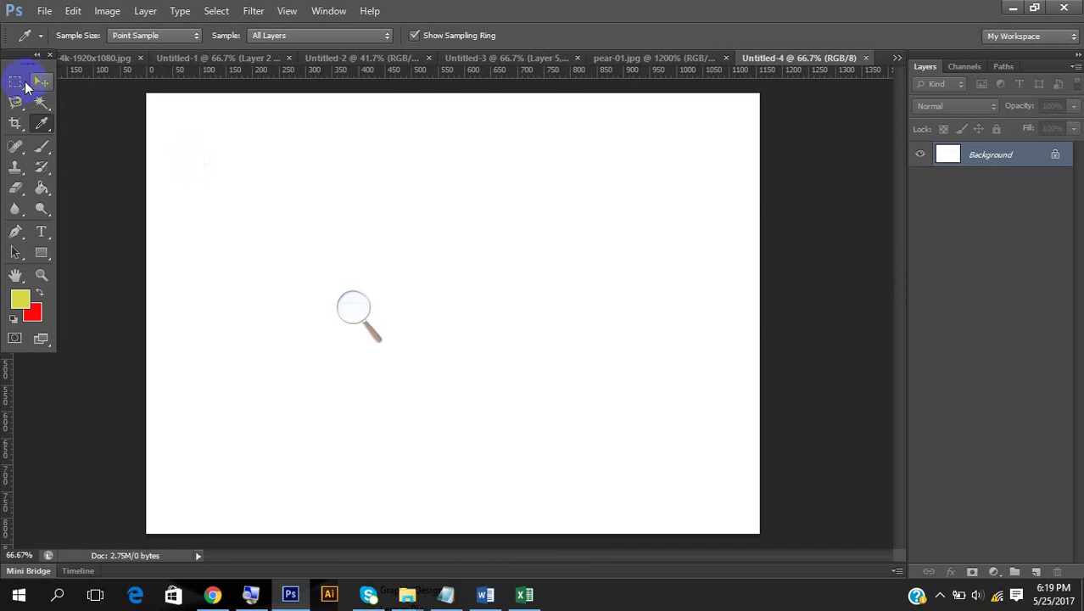
left_click_drag(214, 132, 281, 192)
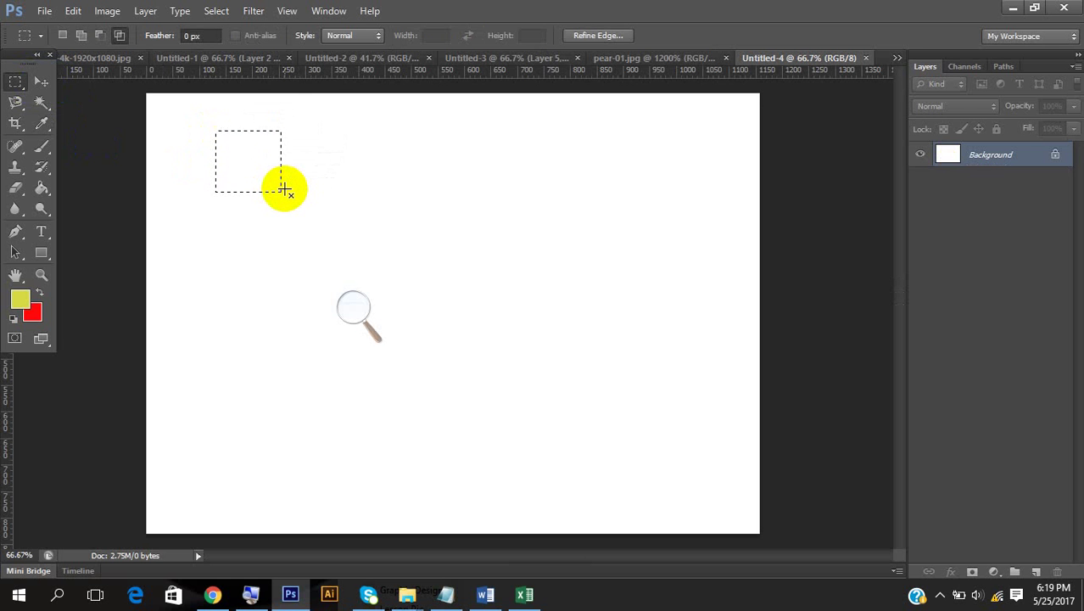
Switch to pear-01.jpg and examine the pixel grid along the pear's edge and up to its stem tip at 600% zoom
left_click(655, 58)
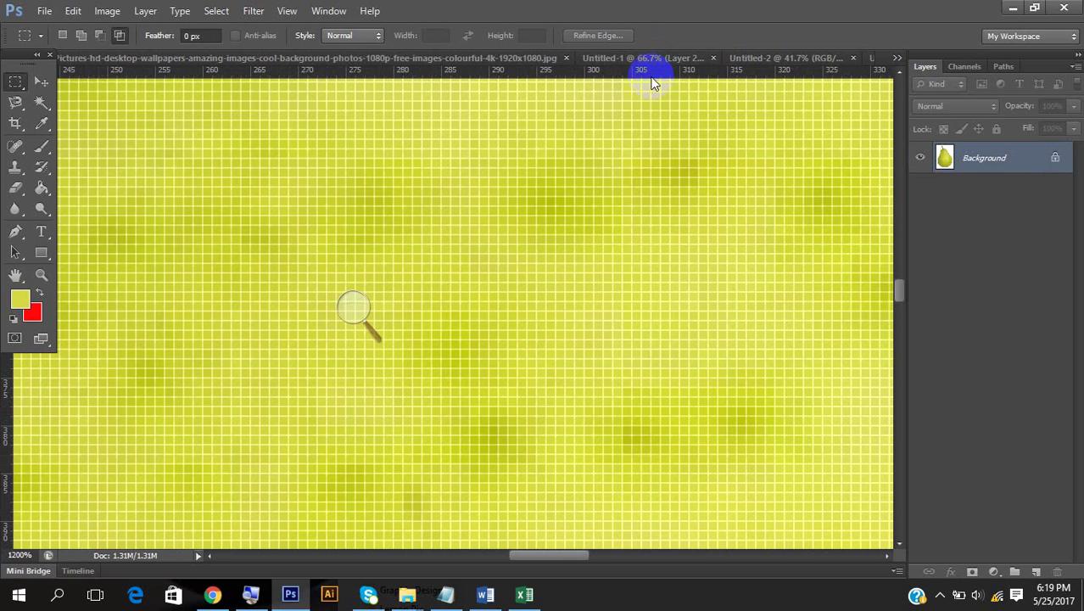
left_click_drag(471, 218, 669, 438)
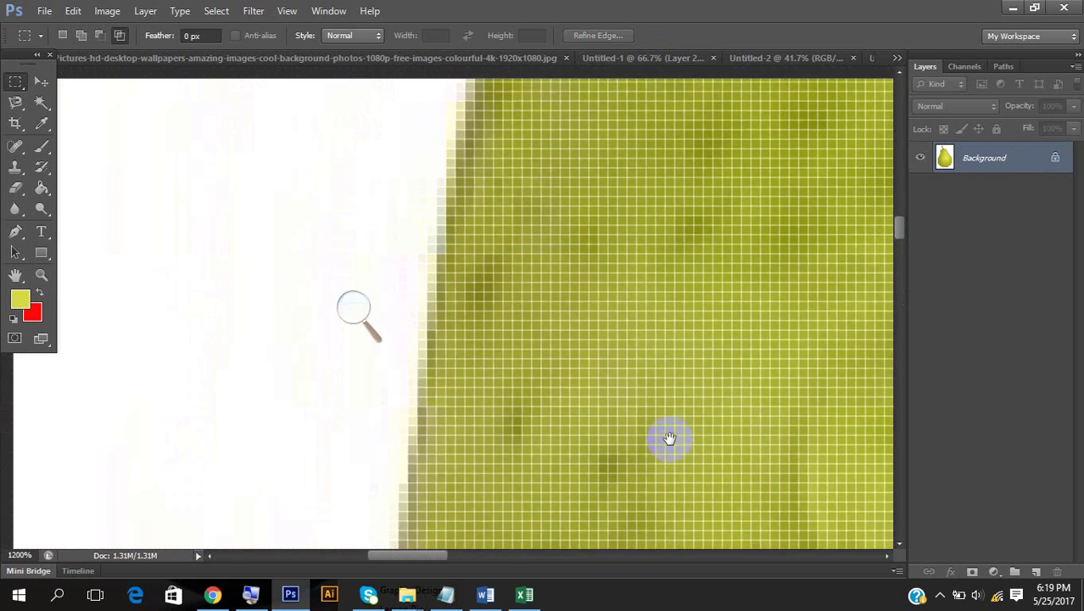
key("ctrl+minus")
key("ctrl+minus")
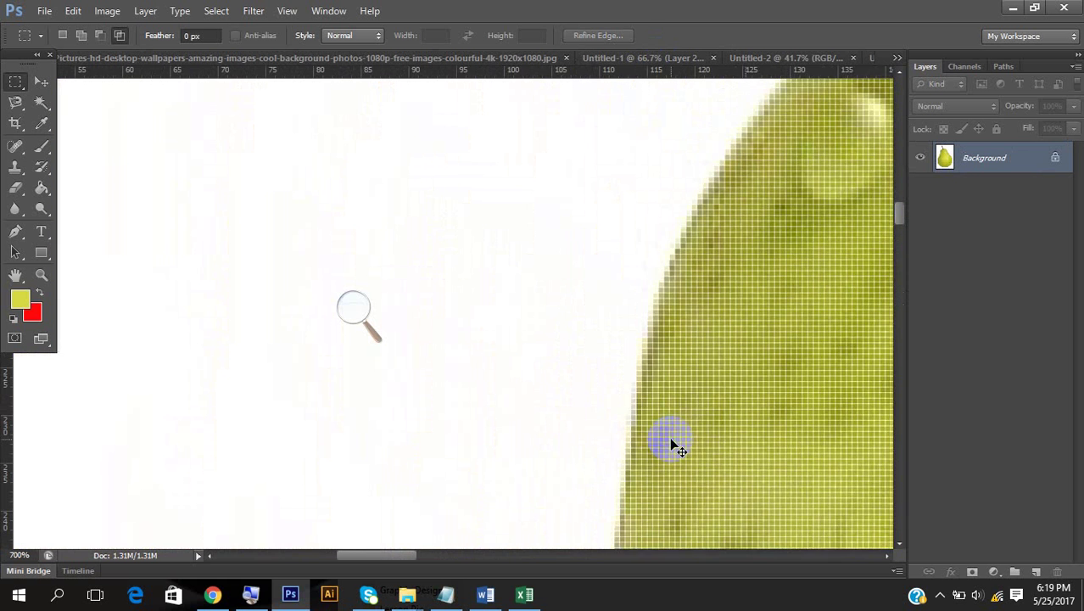
key("ctrl+minus")
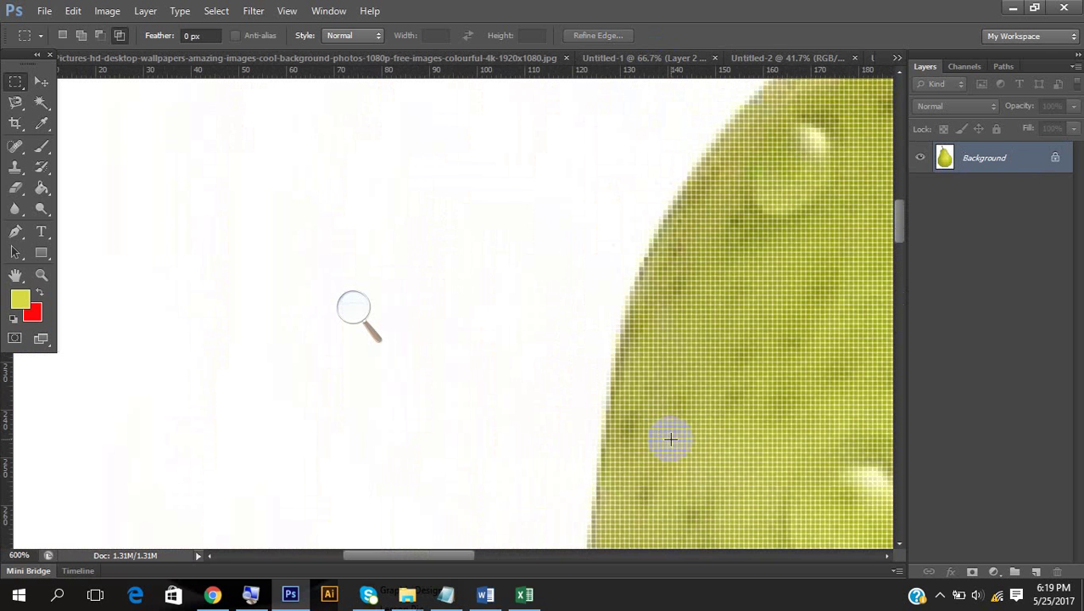
key("v")
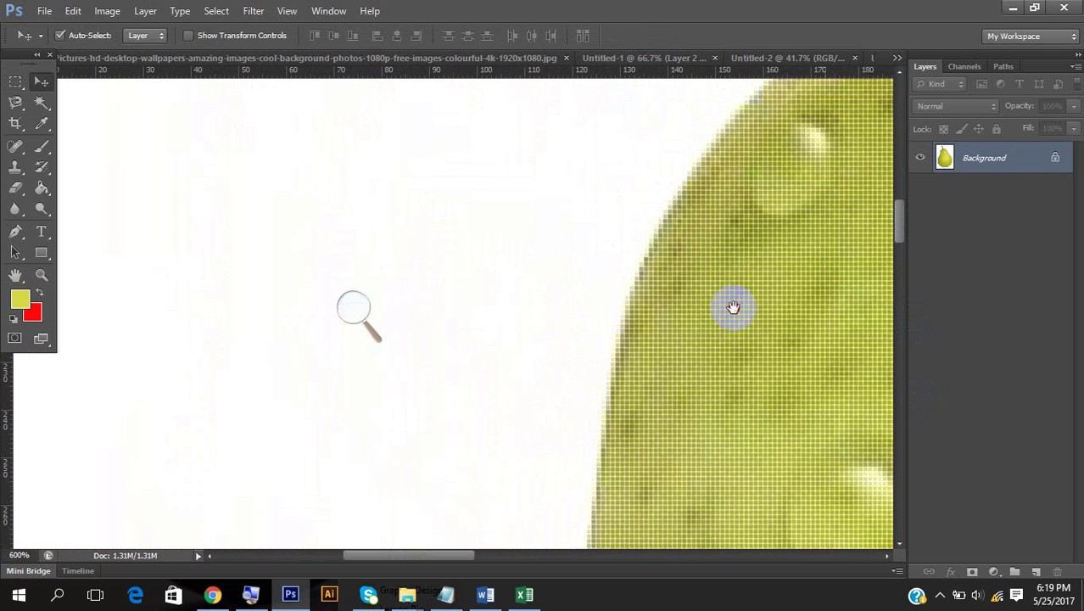
left_click_drag(733, 308, 608, 433)
left_click_drag(588, 276, 582, 344)
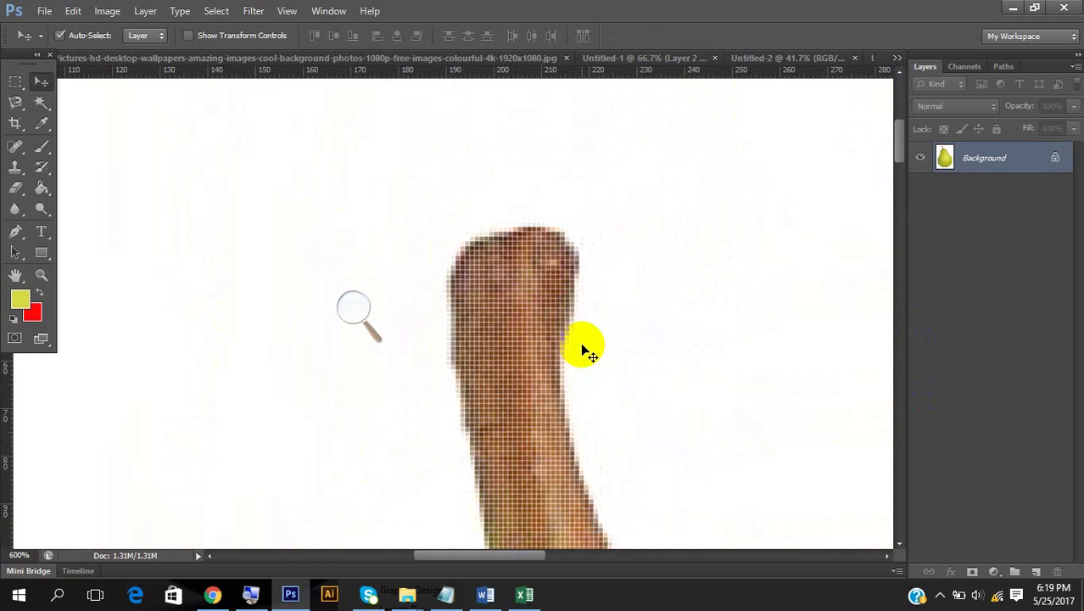
Sample a light grey pixel just above the stem's upper edge as the foreground color, viewing the pixels at 3200%
key("ctrl+plus")
key("ctrl+plus")
key("ctrl+plus")
key("ctrl+plus")
key("ctrl+plus")
key("ctrl+plus")
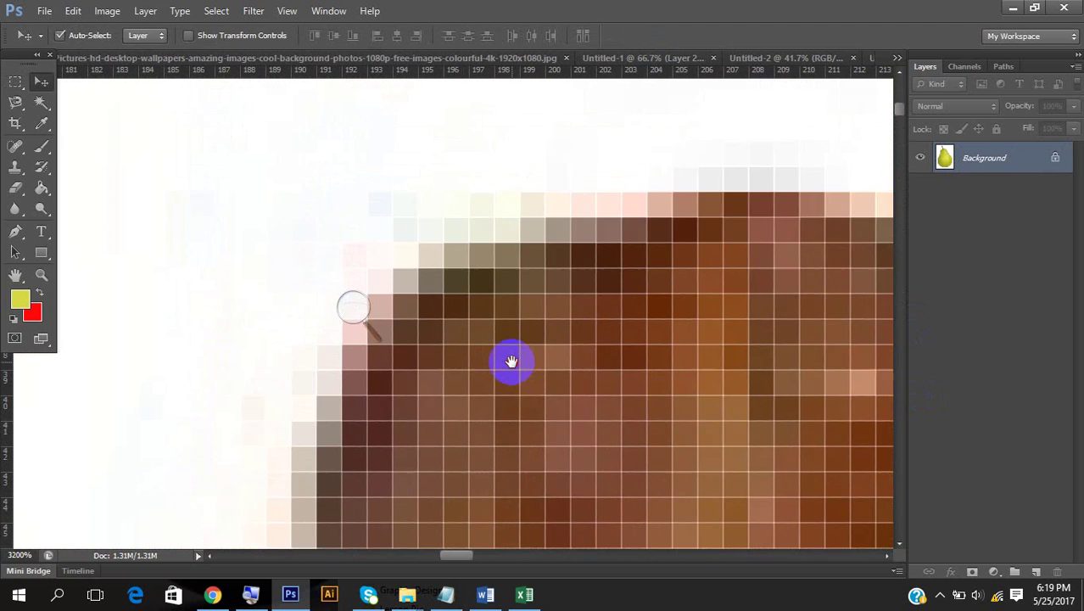
left_click_drag(512, 362, 516, 356)
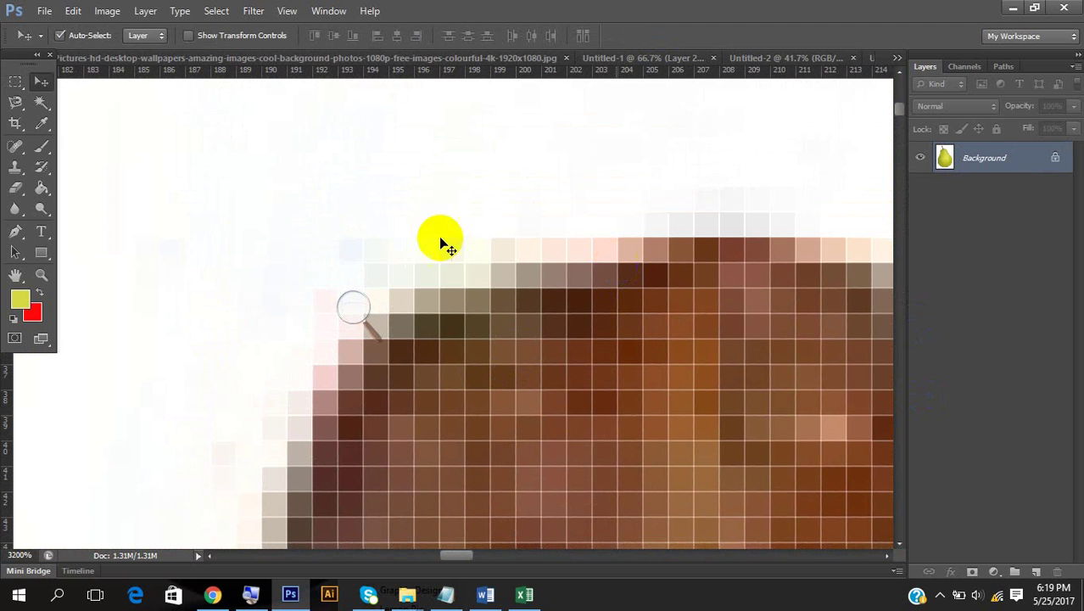
left_click(42, 125)
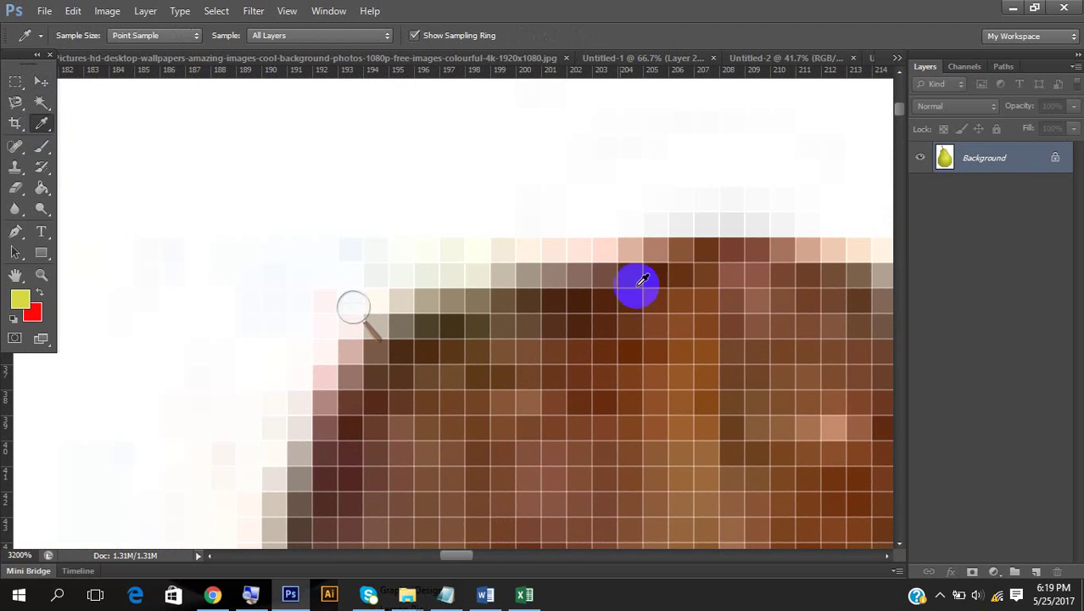
left_click(661, 219)
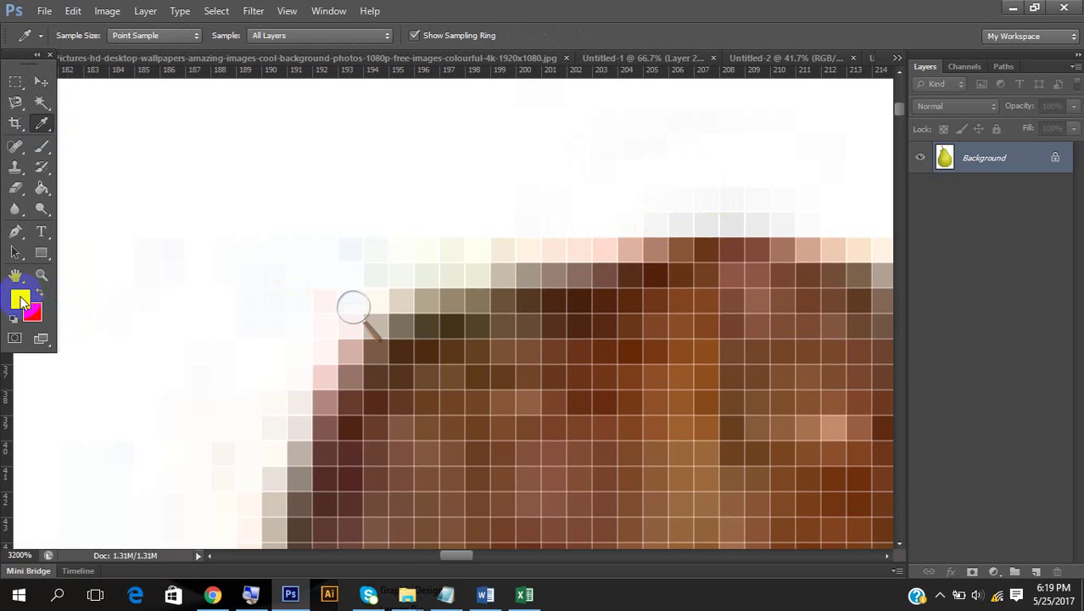
In the Untitled-4 document, fill the marquee selection with the sampled light grey on a new layer and deselect
left_click(900, 60)
left_click(463, 149)
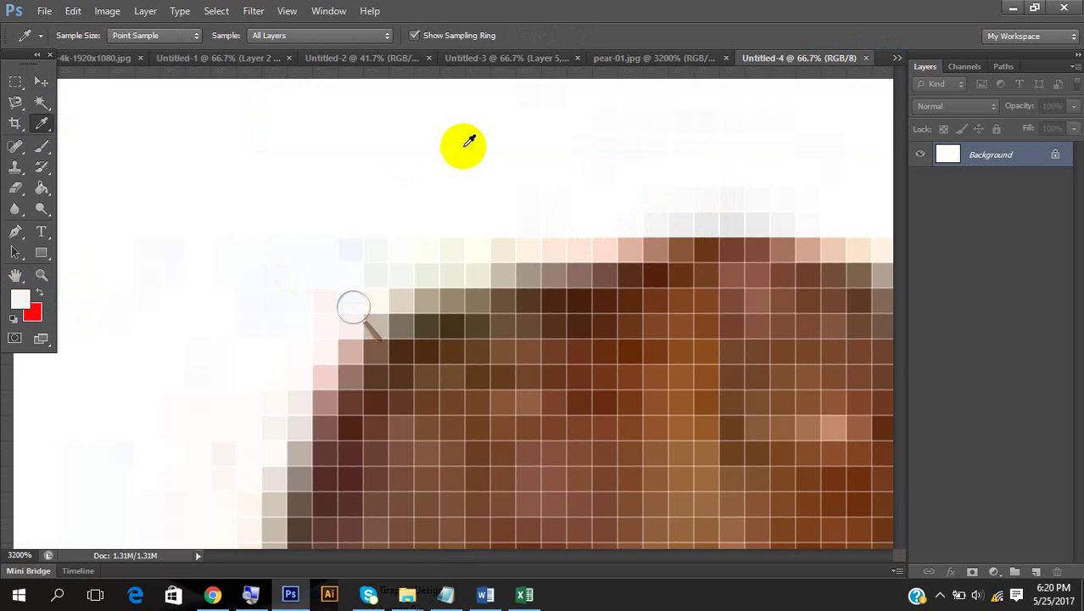
left_click(1035, 573)
key("alt+Delete")
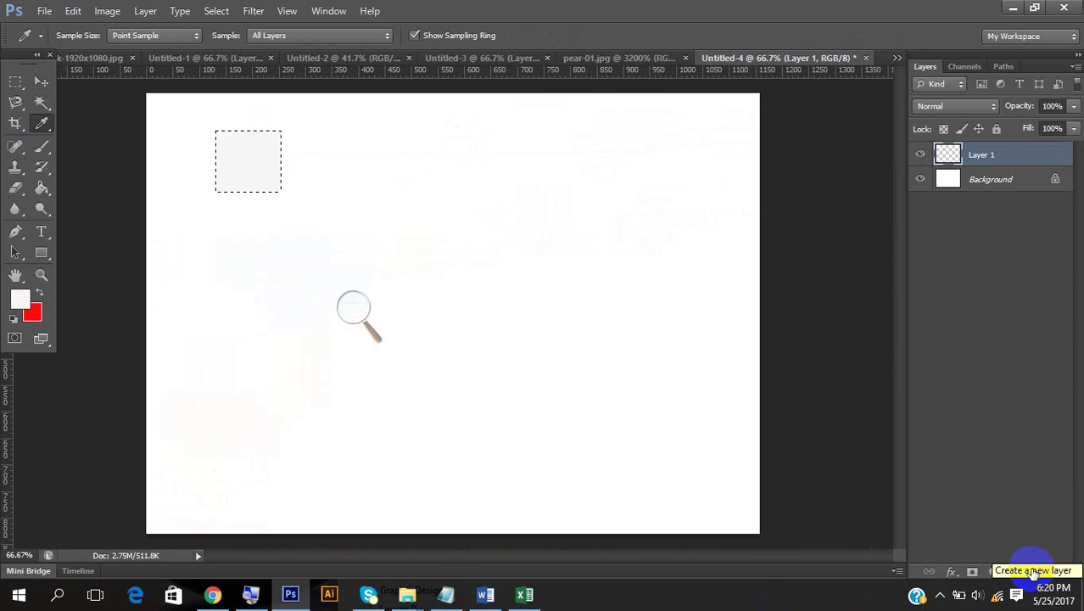
key("ctrl+d")
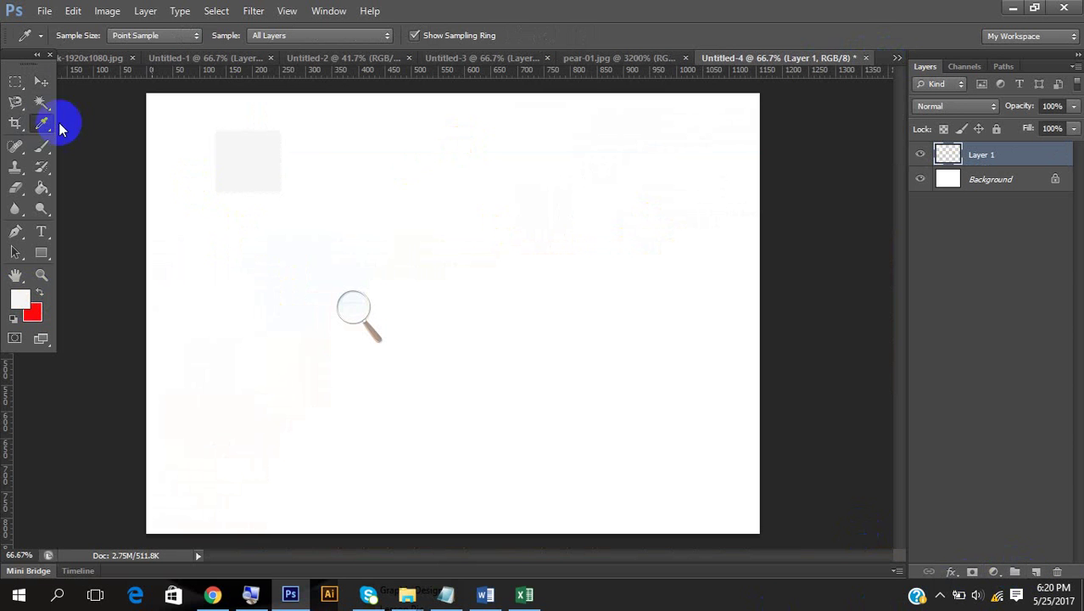
Duplicate the grey square directly to its right, fill the copy with red, and deselect
left_click(47, 80)
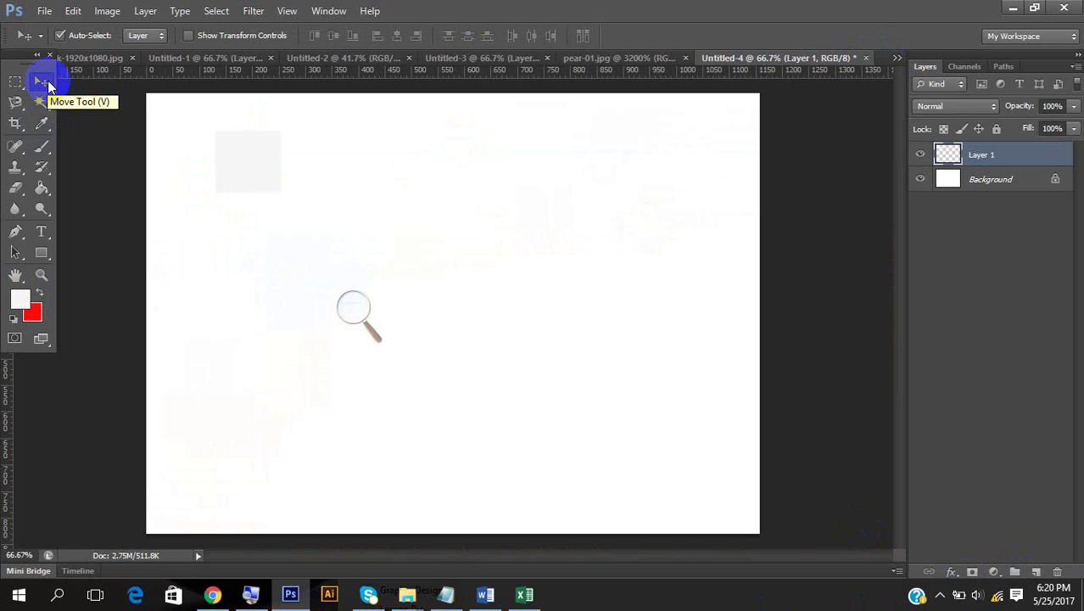
left_click_drag(216, 164, 312, 172)
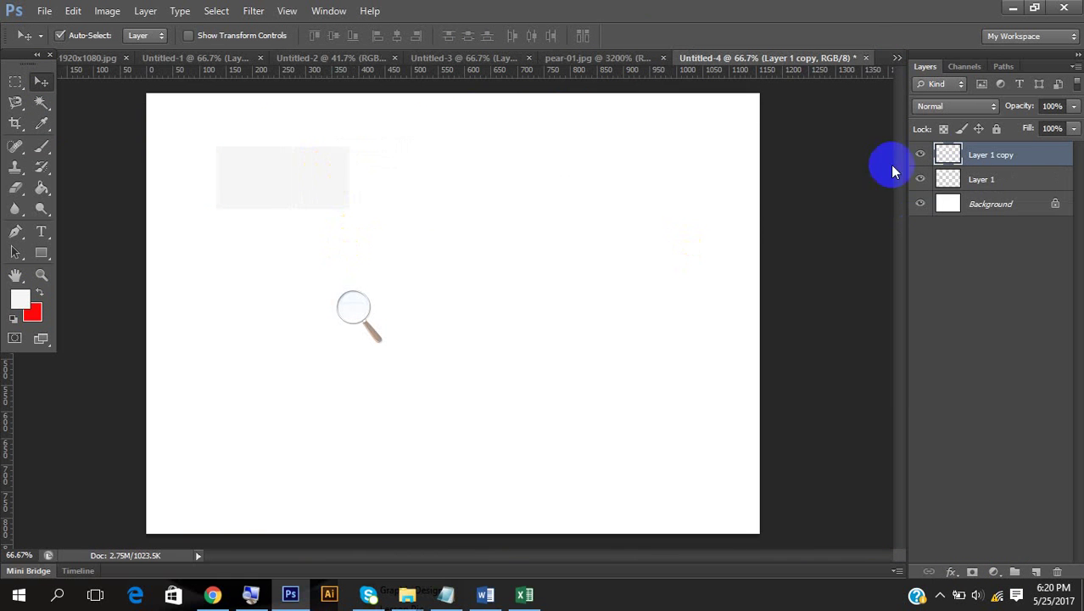
left_click(948, 155, "ctrl")
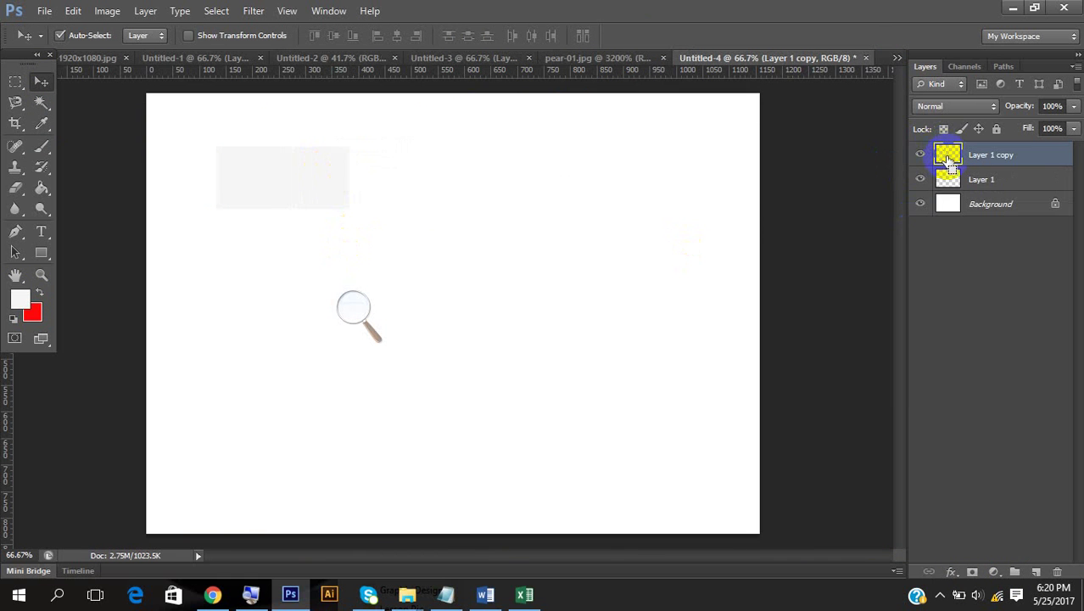
left_click(40, 292)
key("alt+BackSpace")
key("ctrl+d")
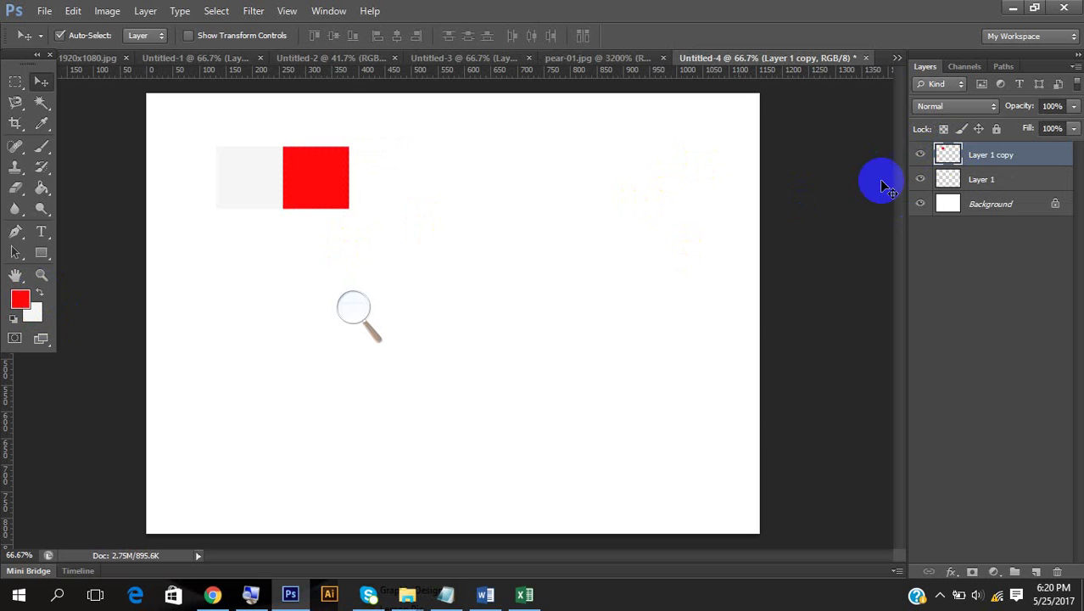
Duplicate the grey and red pair twice to the right at 250 px spacing, forming a row of six alternating squares
left_click(984, 179, "shift")
left_click_drag(331, 196, 600, 190)
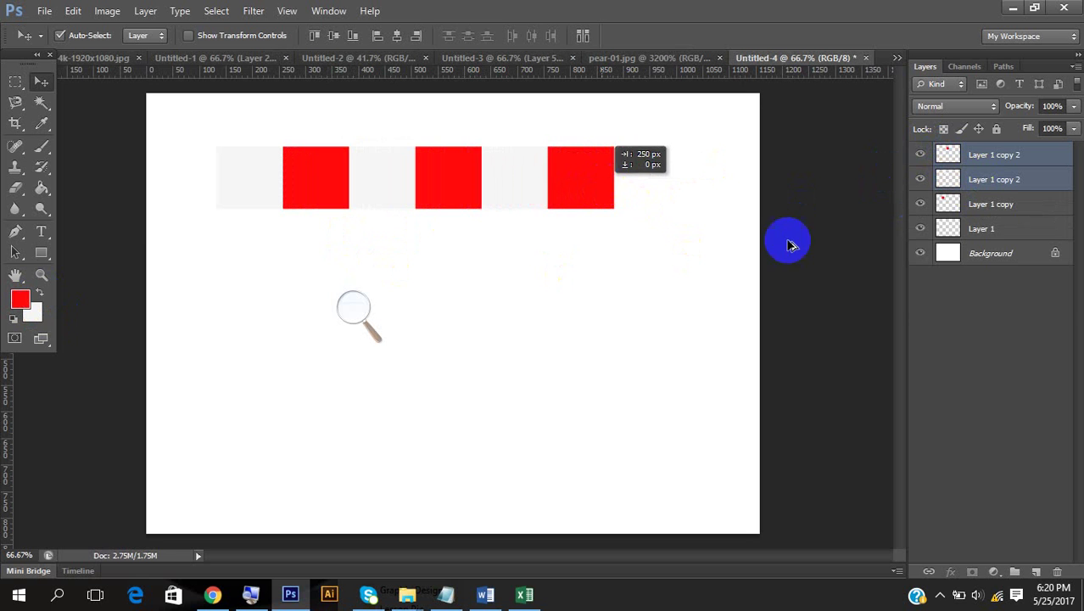
Duplicate the row of squares downward into two more rows directly beneath it, leaving the last red square out of the lowest row
left_click(1008, 212, "shift")
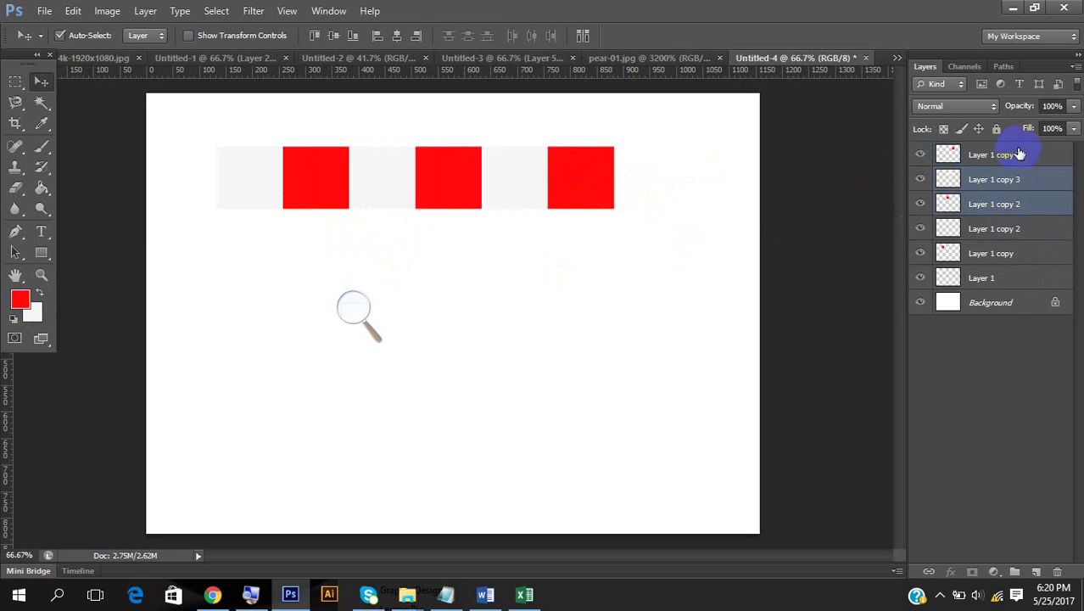
left_click(1010, 155, "shift")
left_click(1003, 277, "shift")
left_click_drag(594, 225, 616, 314)
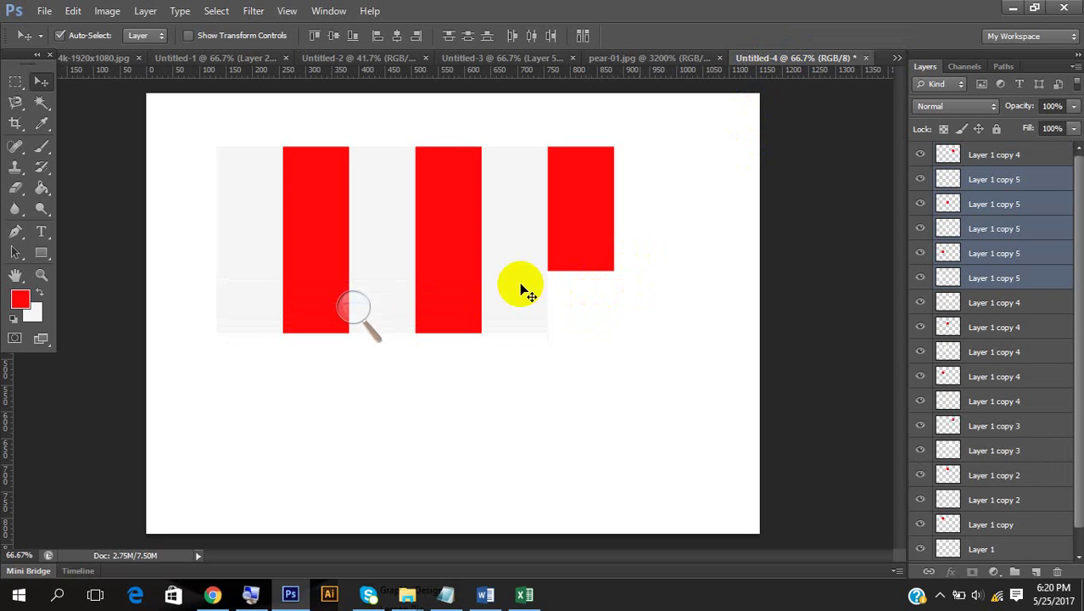
Open the screen Magnifier's controls over the canvas
left_click(356, 311)
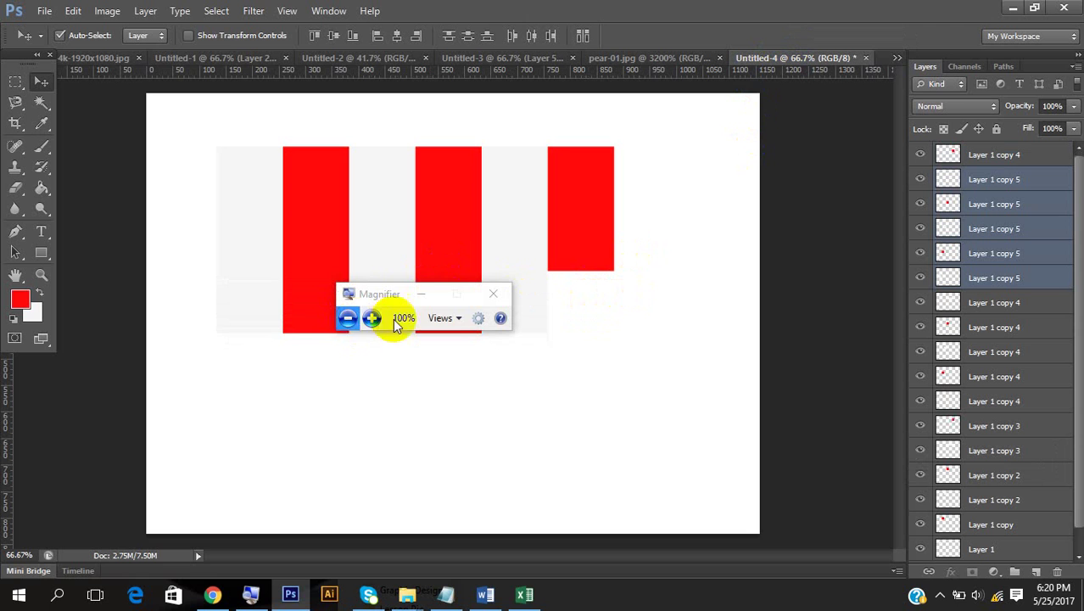